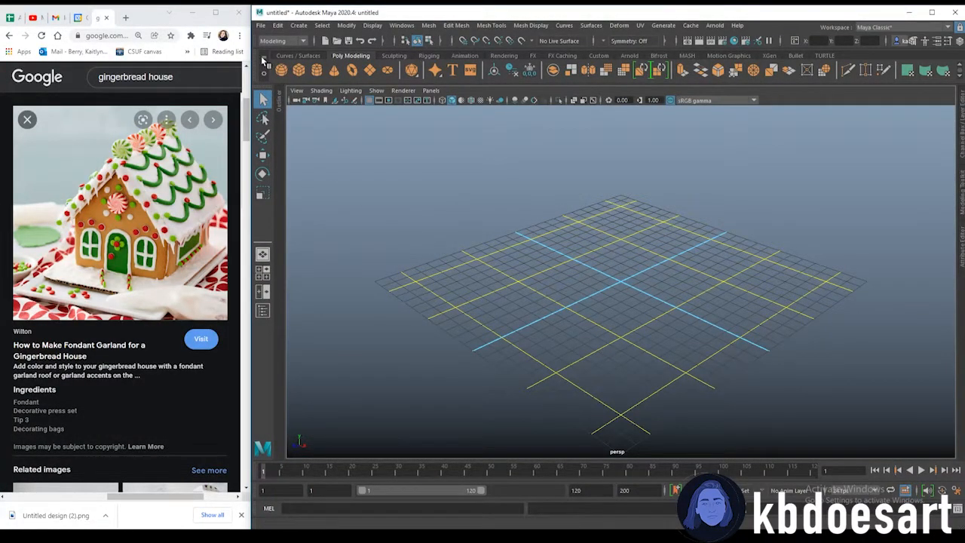
Create a polygon cube on the grid
left_click(299, 71)
left_click_drag(696, 447, 605, 284, "alt")
right_click_drag(604, 285, 646, 314, "alt")
middle_click_drag(646, 314, 620, 342, "alt")
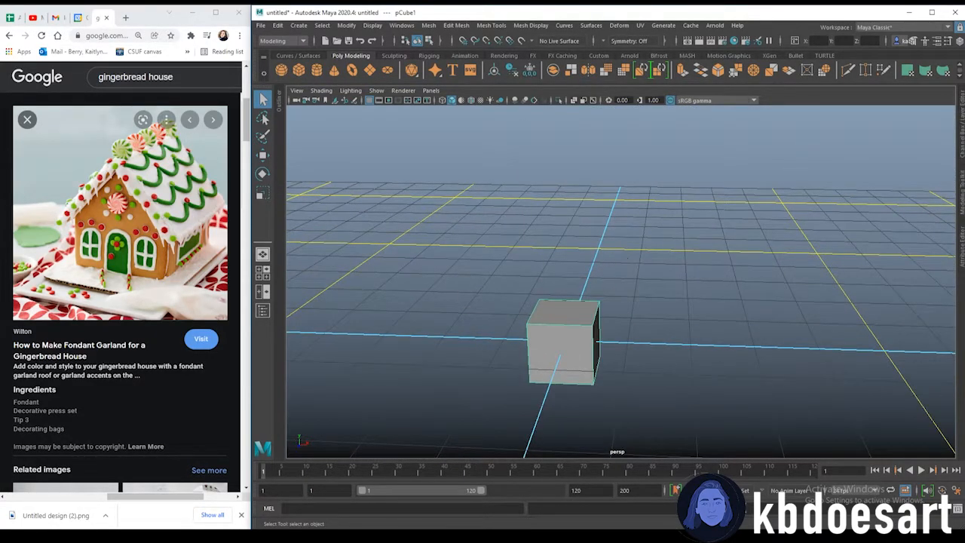
Switch to the front view, select all the cube's vertices and scale them horizontally into a wide panel
left_click(959, 264)
right_click_drag(491, 304, 551, 294, "alt")
middle_click_drag(550, 294, 594, 217, "alt")
left_click_drag(594, 216, 448, 367, "alt")
key("space")
key("space")
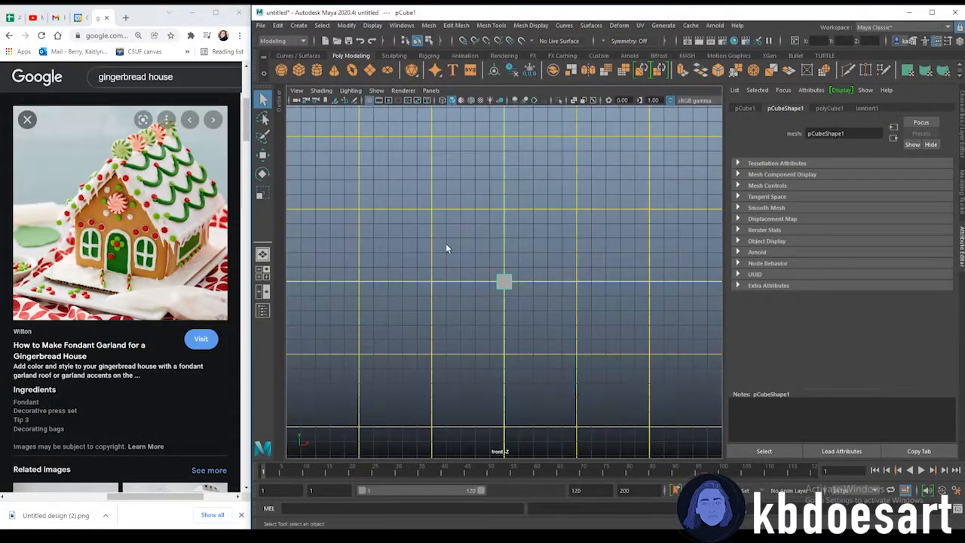
right_click_drag(431, 246, 403, 274, "alt")
left_click_drag(406, 236, 630, 331)
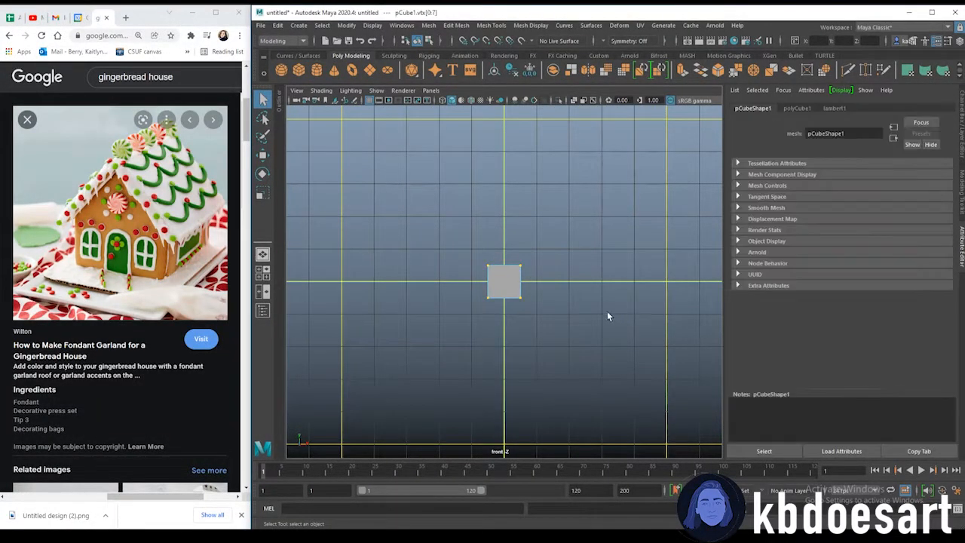
key("r")
left_click_drag(543, 282, 860, 286)
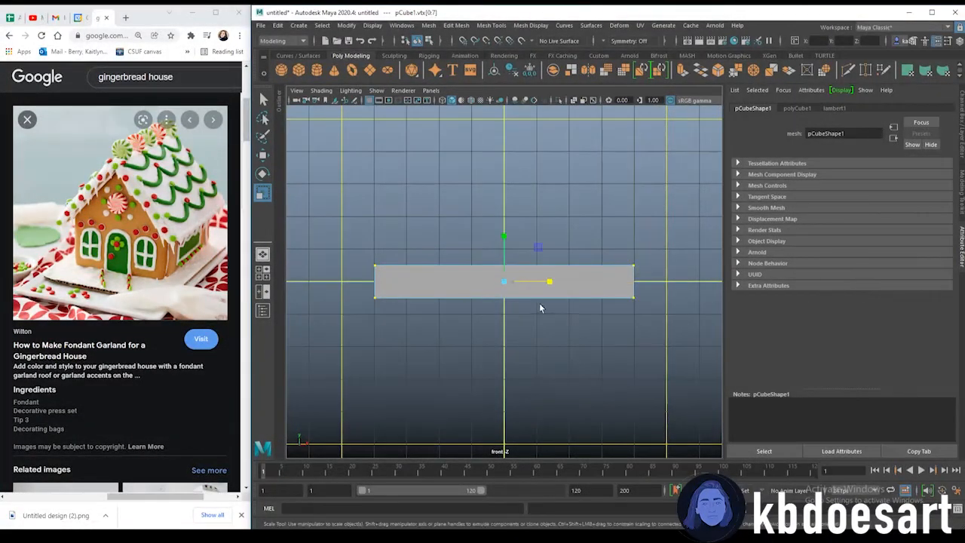
Select the panel's top vertices and move them up to make the panel taller
left_click_drag(318, 185, 691, 289)
scroll(598, 282, "down", 3)
key("w")
left_click_drag(503, 256, 498, 151)
Multi-Cut a vertical edge through the middle of the panel
right_click(509, 222, "shift")
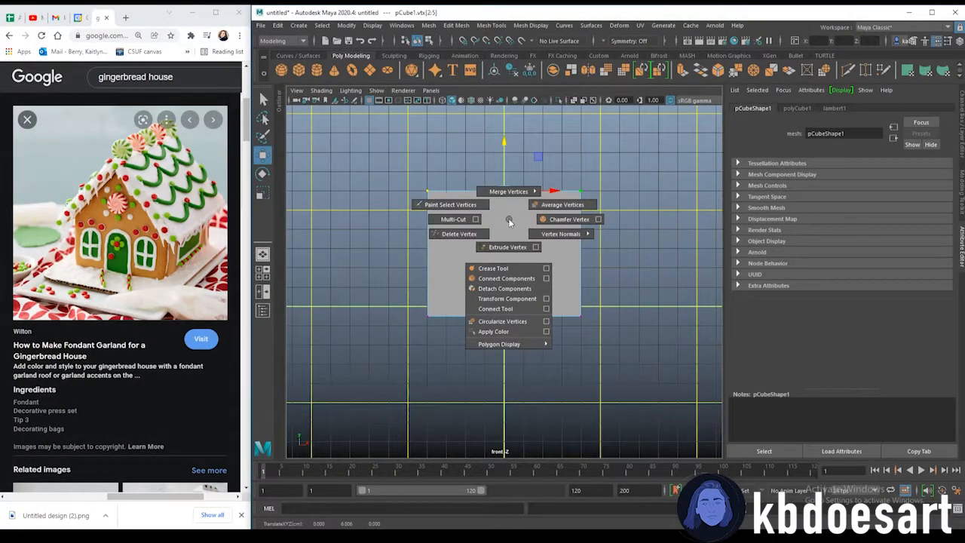
left_click(465, 220)
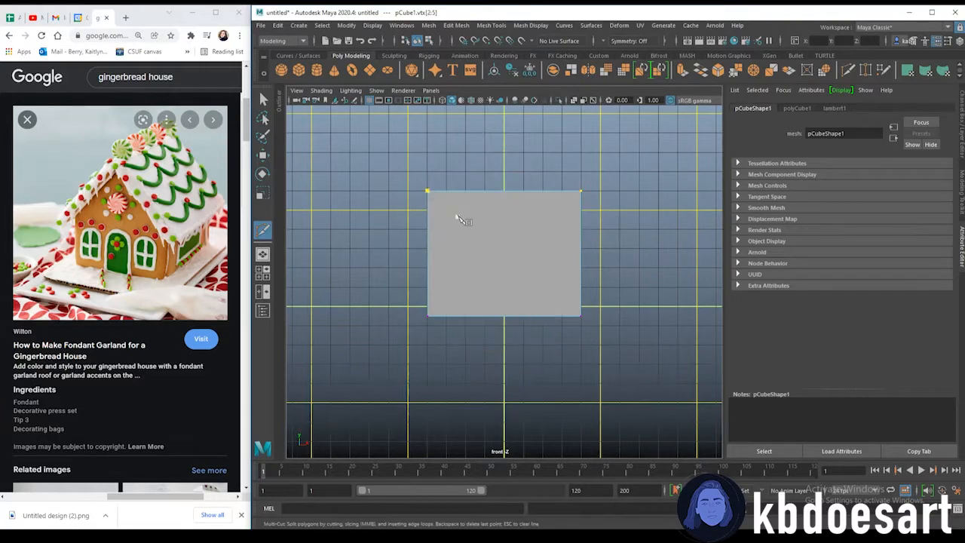
left_click(503, 198, "ctrl")
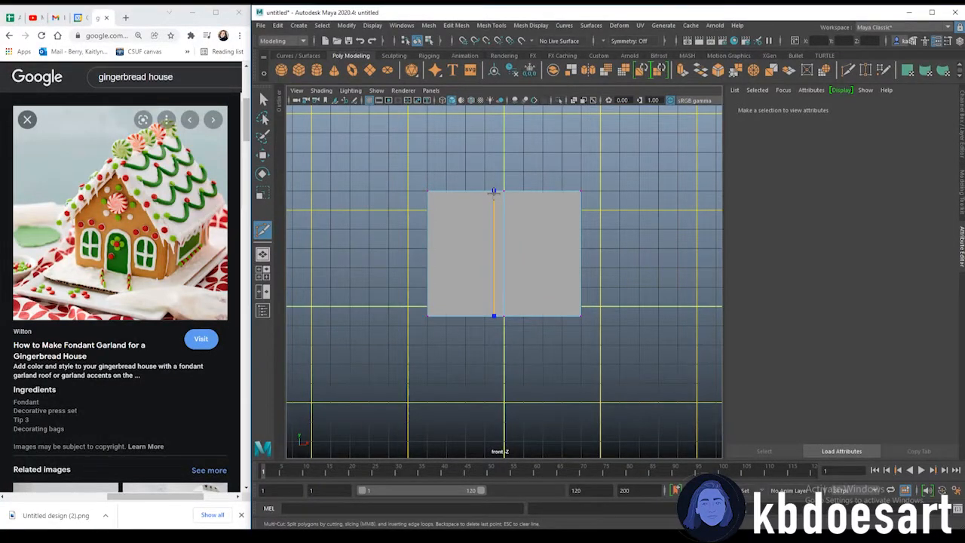
Select the top middle vertex and raise it to form the gable's roof peak
key("q")
left_click_drag(494, 170, 535, 209)
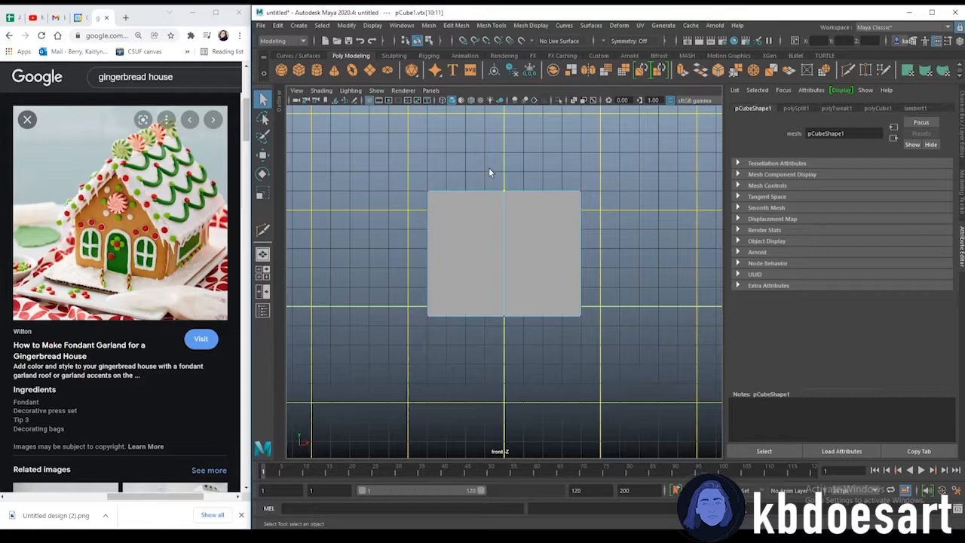
key("w")
left_click_drag(509, 144, 516, 66)
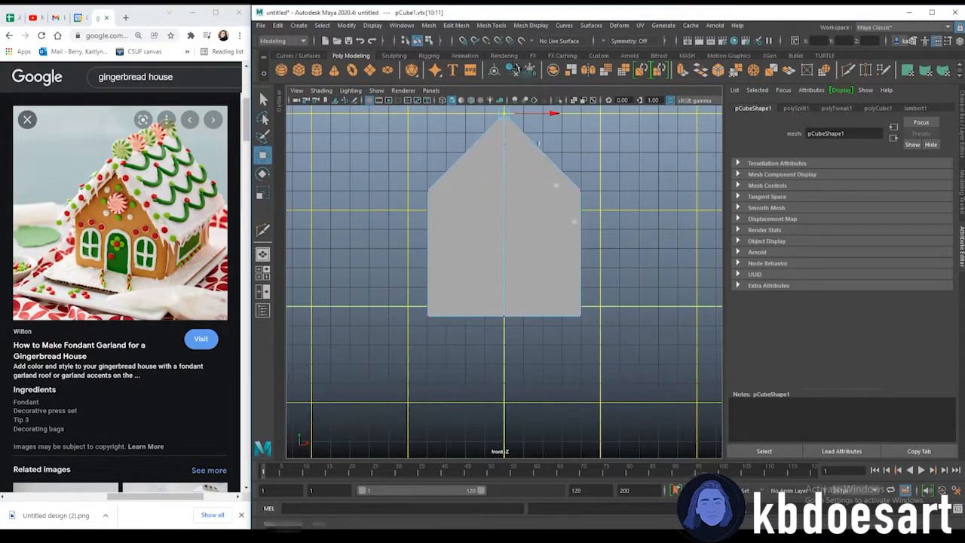
left_click(638, 172)
key("f")
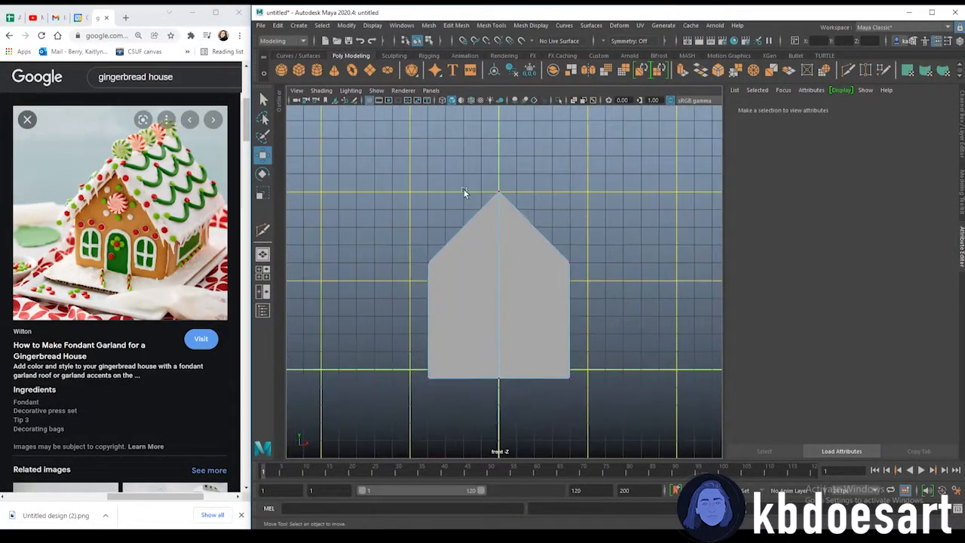
Back in perspective, select all edges of the gable panel and bevel them with 2 segments
key("space")
key("space")
left_click_drag(490, 269, 452, 290, "alt")
left_click_drag(505, 348, 549, 261, "alt")
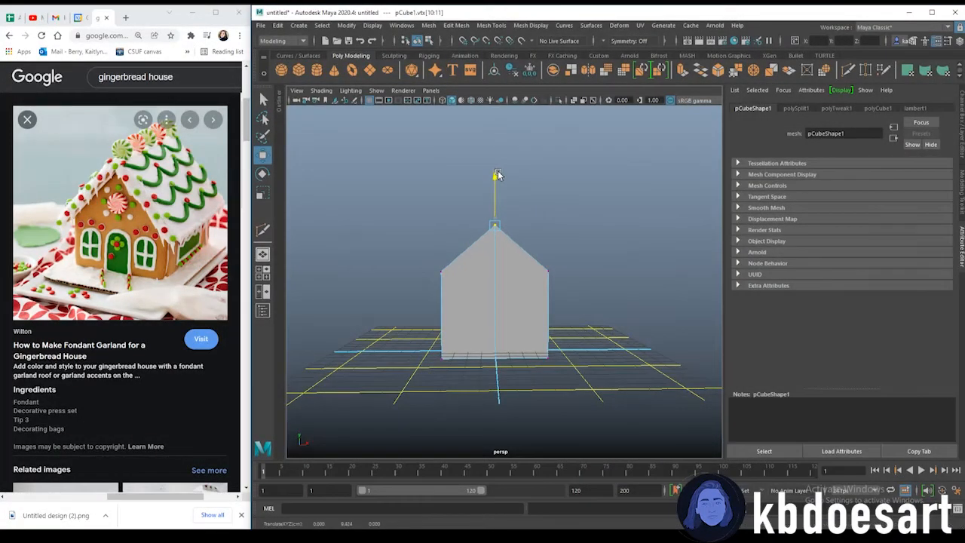
middle_click_drag(514, 307, 526, 291, "alt")
scroll(554, 287, "up", 3)
left_click_drag(559, 285, 557, 285, "alt")
scroll(494, 263, "down", 3)
left_click_drag(494, 266, 573, 267, "alt")
right_click_drag(529, 259, 529, 234)
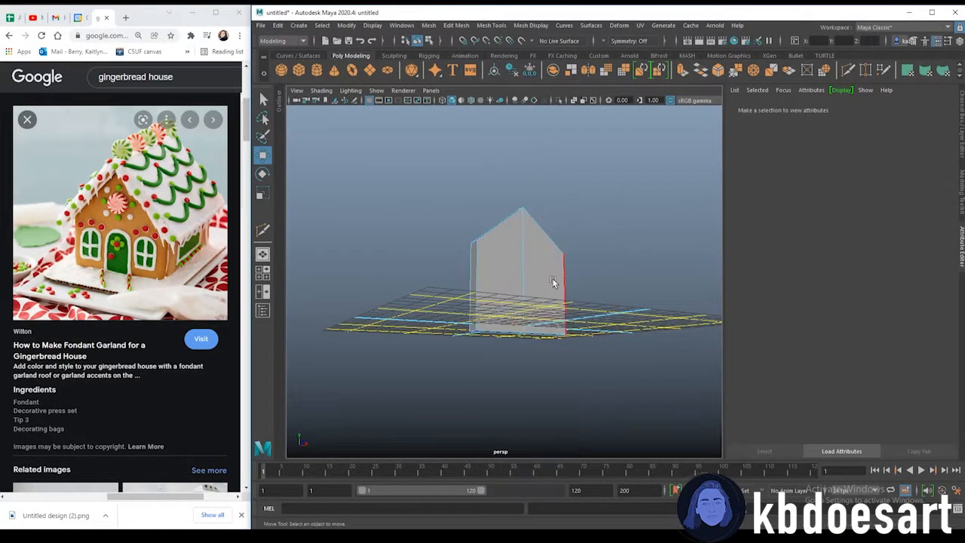
left_click_drag(549, 280, 491, 288, "alt")
left_click_drag(356, 176, 677, 388)
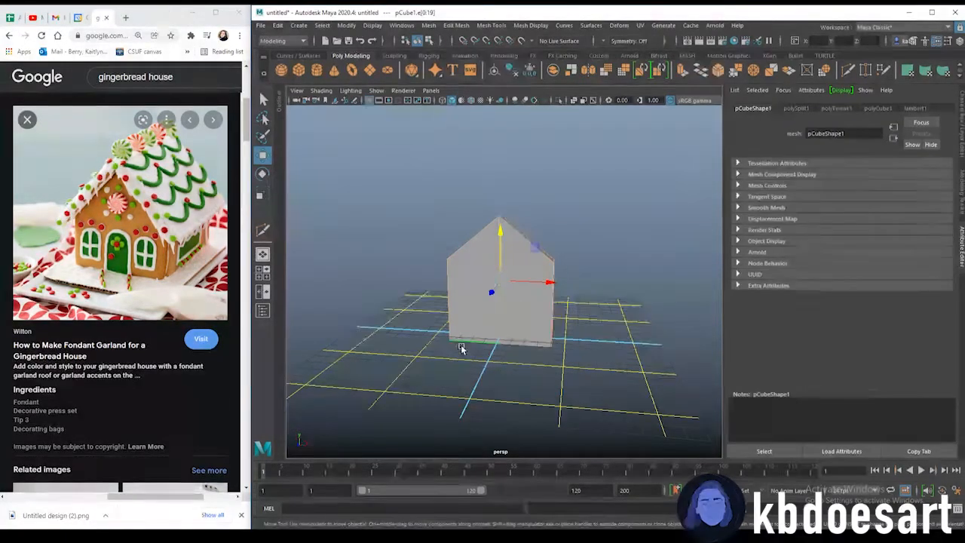
key("ctrl+b")
left_click_drag(538, 270, 516, 315, "alt")
type("12")
key("Return")
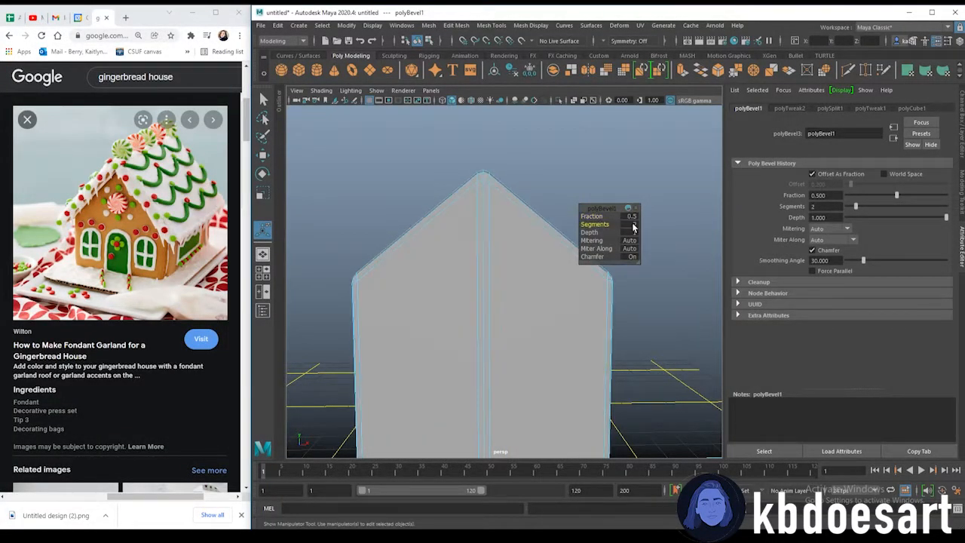
Create a second polygon cube beside the gable panel to serve as a side wall
mouse_move(562, 306)
left_mouse_down("alt")
mouse_move(483, 312)
mouse_move(576, 299)
mouse_move(609, 317)
mouse_move(500, 302)
mouse_move(605, 327)
mouse_move(543, 307)
left_mouse_up("alt")
scroll(631, 318, "up", 5)
left_click_drag(625, 351, 480, 300, "alt")
left_click(532, 209)
left_click_drag(599, 342, 394, 352, "alt")
left_click(518, 291)
left_click(577, 231)
left_click_drag(585, 243, 532, 252, "alt")
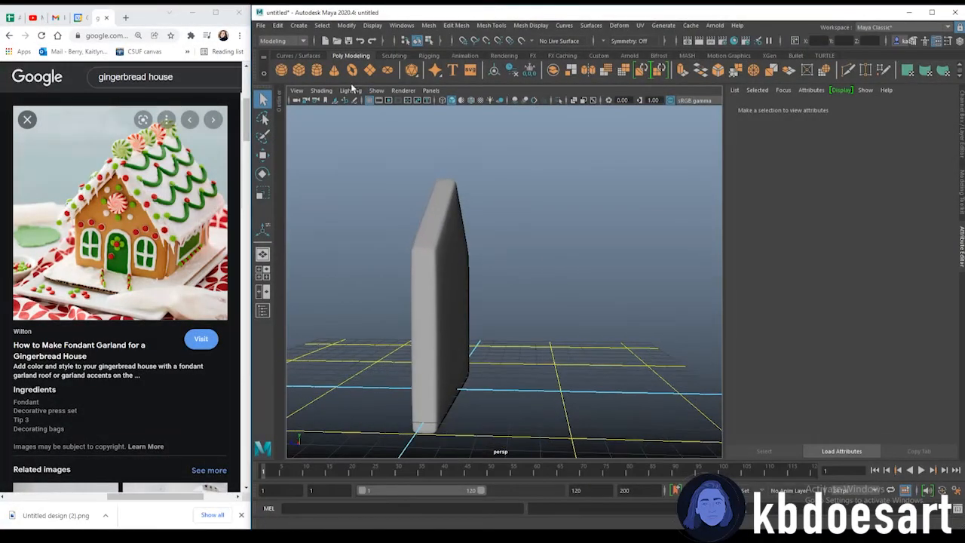
left_click(441, 301)
left_click_drag(442, 302, 495, 352, "alt")
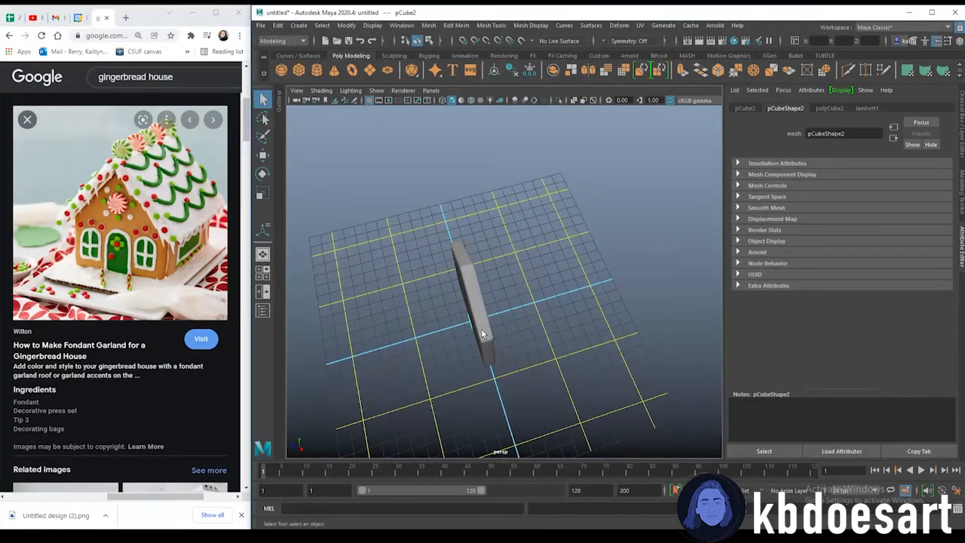
Move the new cube against the gable and stretch its end vertices to lengthen the wall
key("w")
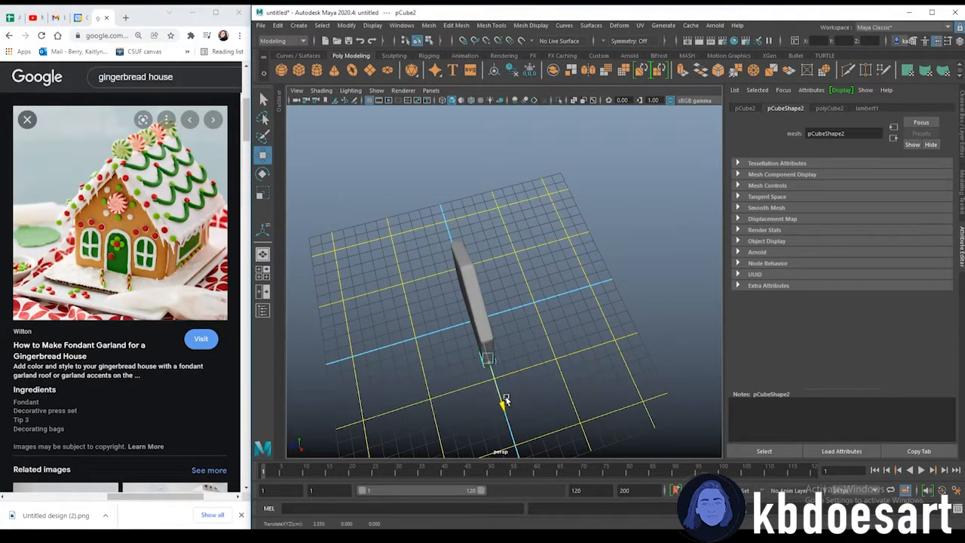
left_click_drag(464, 370, 479, 316, "alt")
right_click_drag(479, 274, 469, 300)
left_click_drag(533, 347, 479, 270)
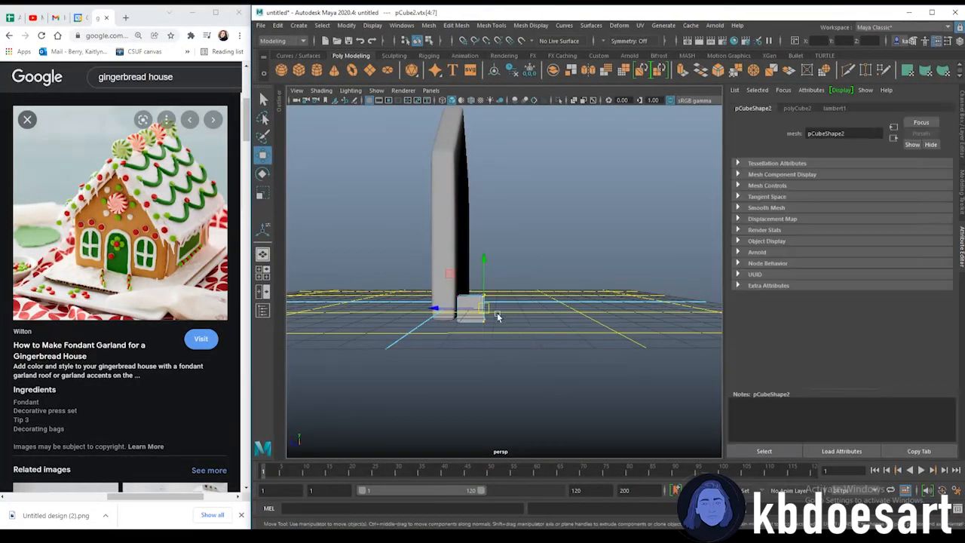
left_click_drag(446, 312, 566, 305)
In the side view, move the wall's top vertices up to set its height
key("space")
key("space")
scroll(430, 318, "up", 2)
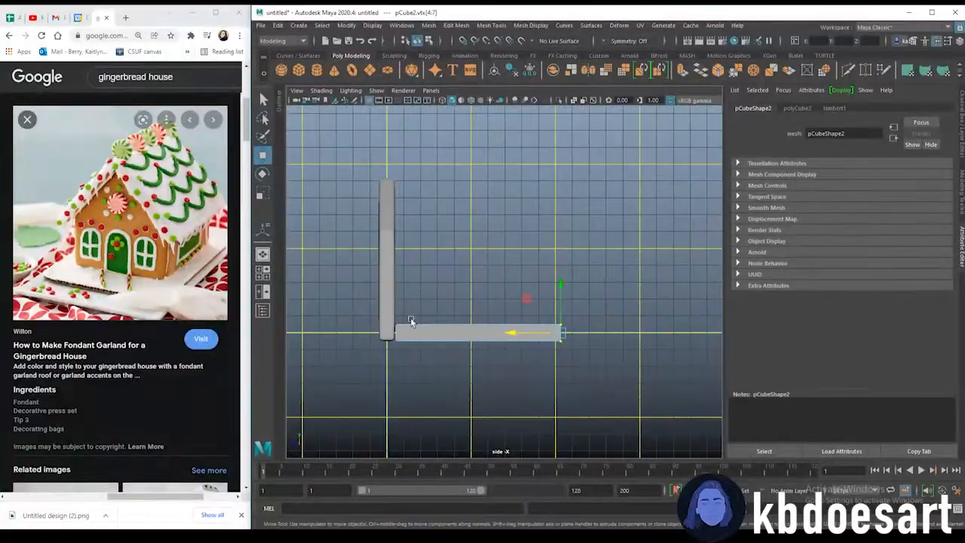
scroll(427, 325, "up", 1)
left_click_drag(619, 339, 618, 341)
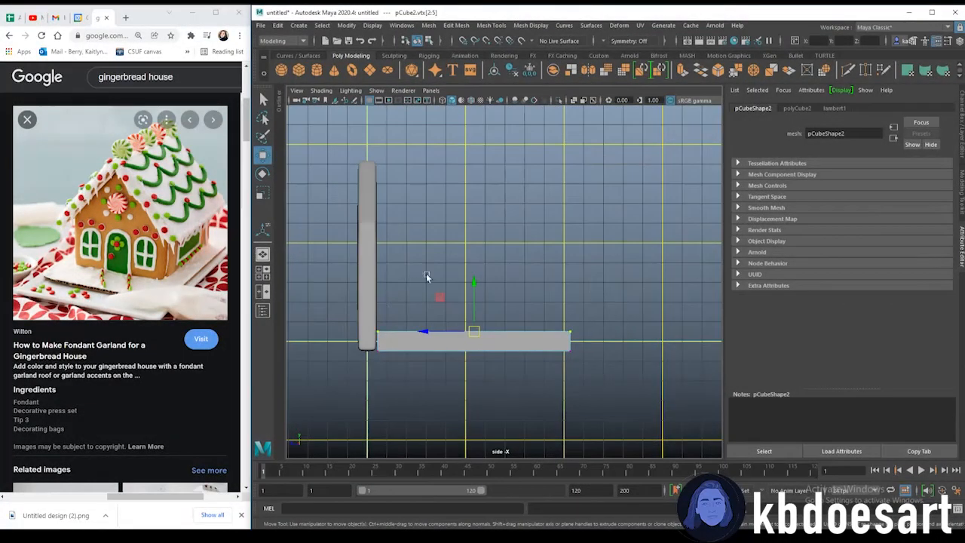
left_click_drag(469, 284, 477, 179)
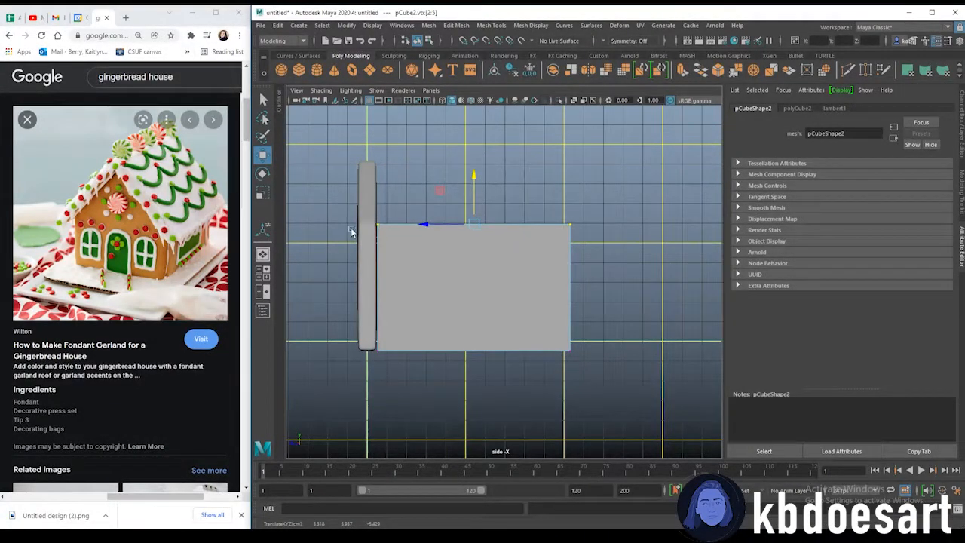
Select all edges of the side wall and bevel them
left_click_drag(517, 259, 579, 255, "alt")
right_click_drag(597, 214, 601, 188)
left_click_drag(600, 188, 571, 219, "alt")
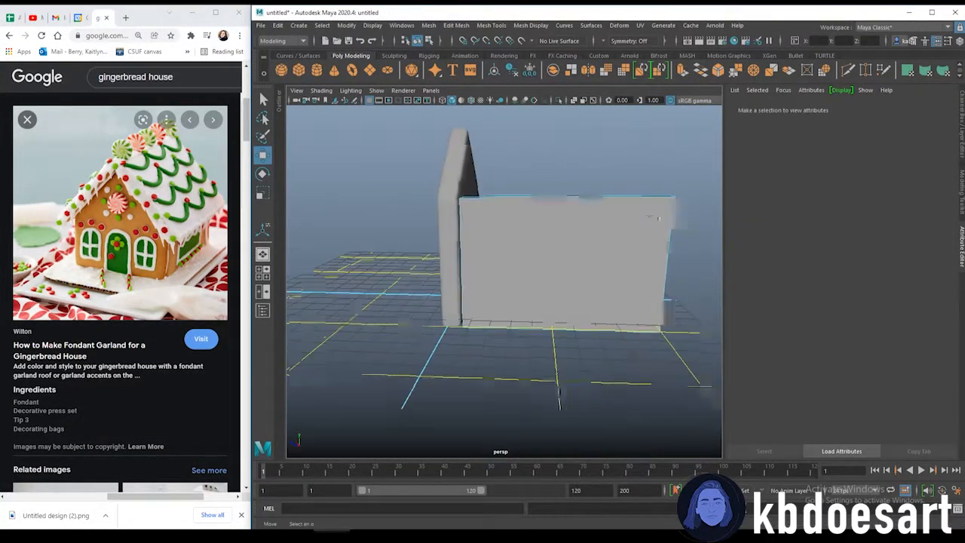
scroll(571, 219, "down", 5)
middle_click_drag(571, 218, 499, 248, "alt")
left_click_drag(499, 251, 638, 375, "alt")
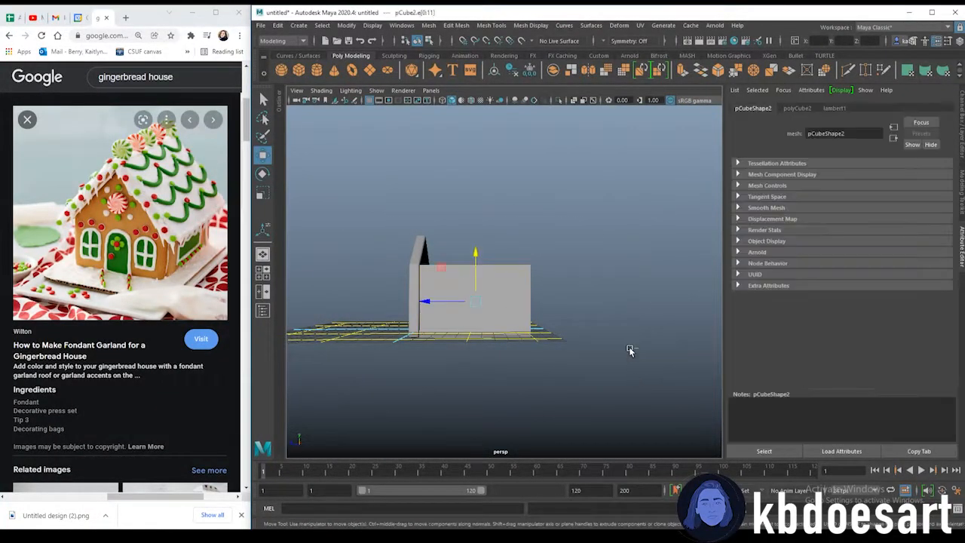
key("ctrl+b")
scroll(571, 276, "up", 8)
middle_click_drag(463, 273, 526, 267, "alt")
scroll(588, 289, "down", 2)
scroll(582, 310, "down", 2)
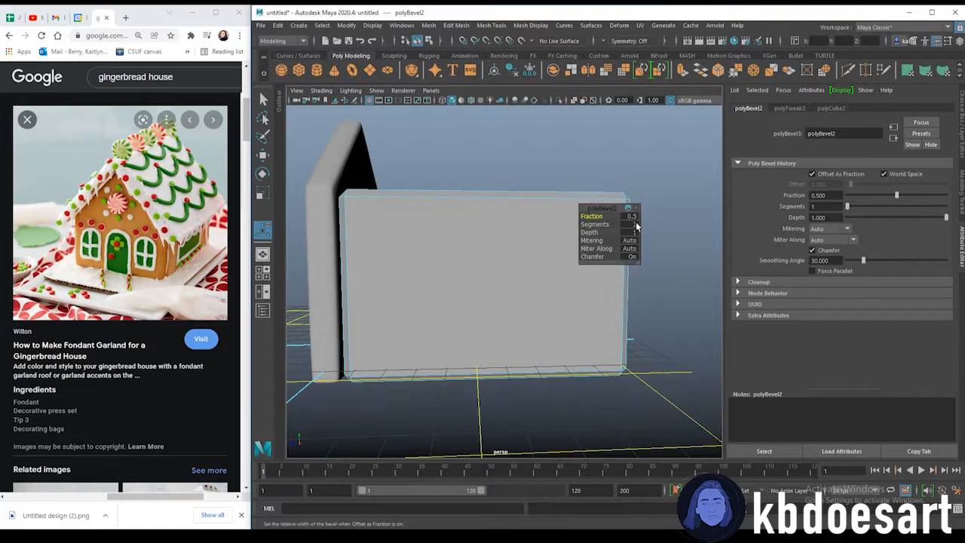
Duplicate the side wall and move the copy to the opposite side of the gable
left_click(580, 169)
left_click_drag(625, 265, 506, 325, "alt")
key("3")
right_click_drag(478, 231, 527, 216)
left_click(530, 217)
left_click_drag(612, 353, 469, 367, "alt")
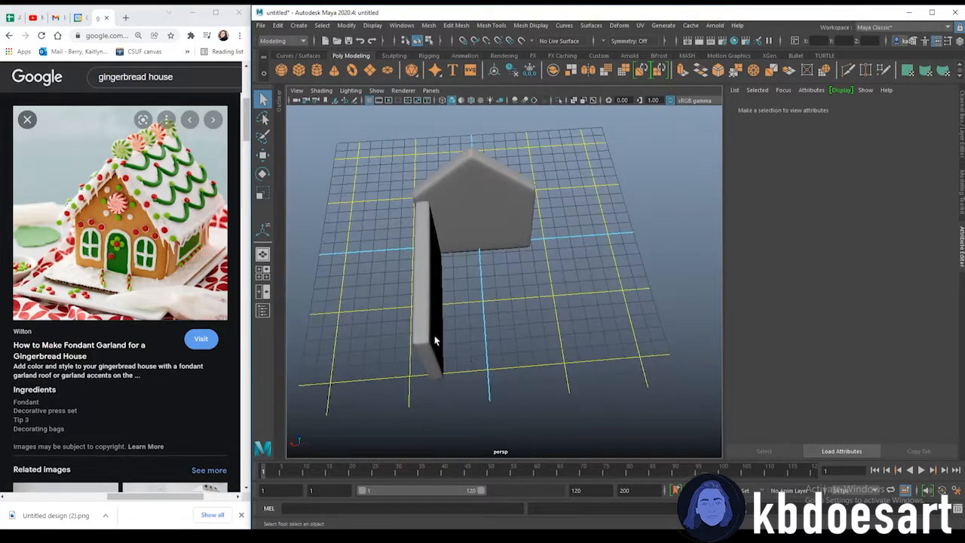
left_click(428, 311)
key("ctrl+d")
key("w")
left_click_drag(407, 265, 609, 256)
left_click(599, 253)
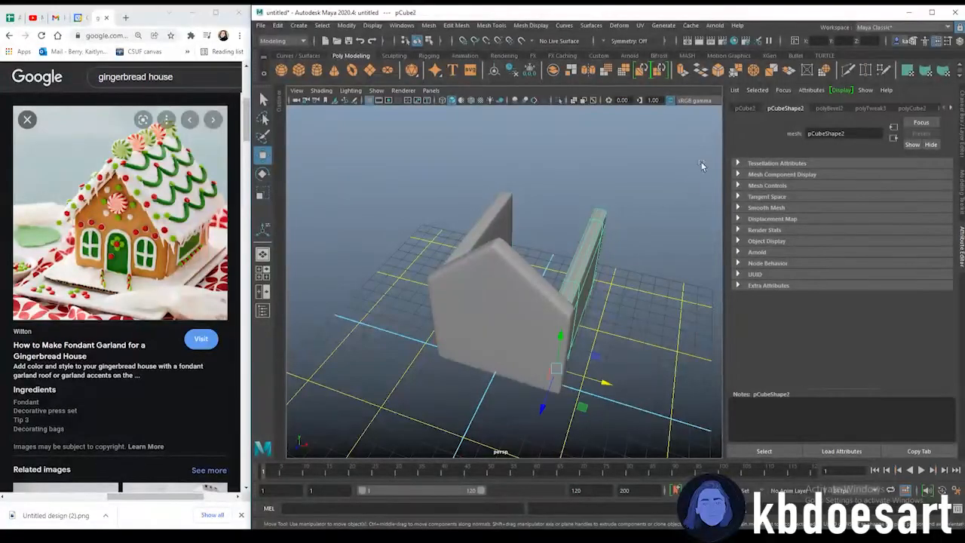
Open the channel box and inspect the Translate X positions of the two side walls
left_click(962, 166)
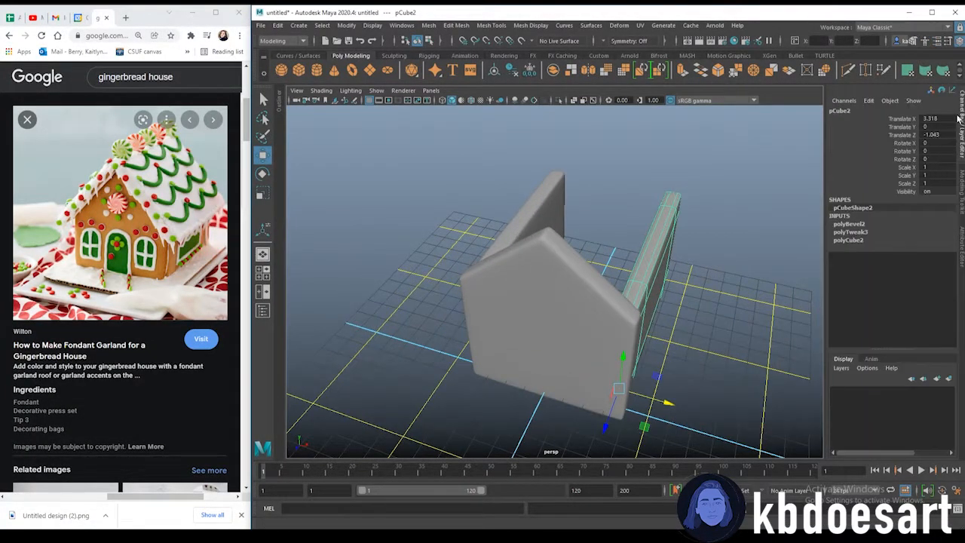
left_click_drag(726, 282, 648, 246, "alt")
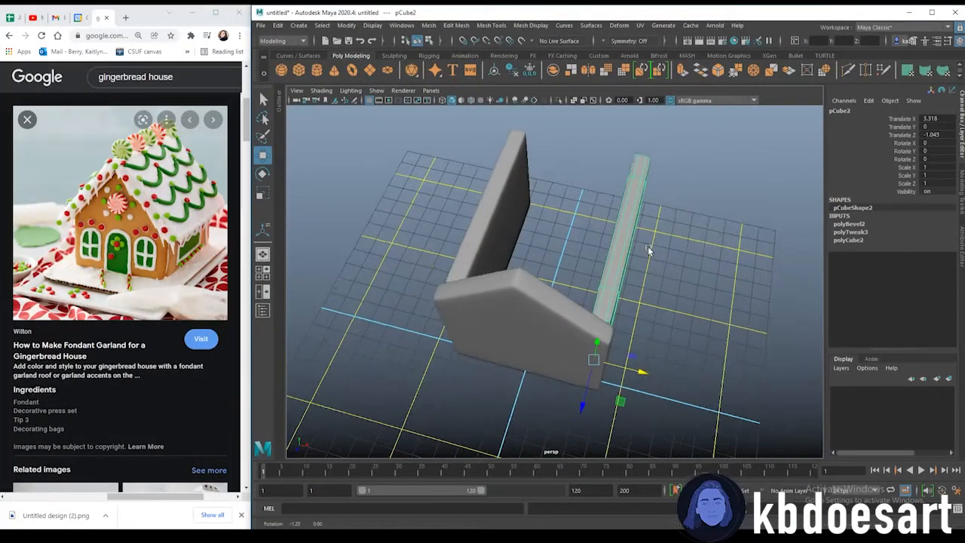
left_click_drag(616, 369, 649, 367)
left_click(937, 119)
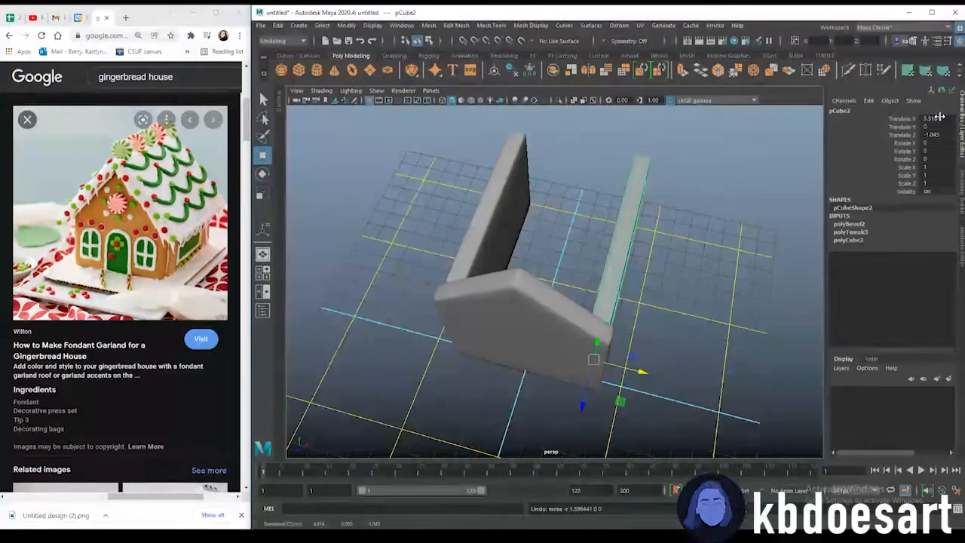
left_click(498, 167)
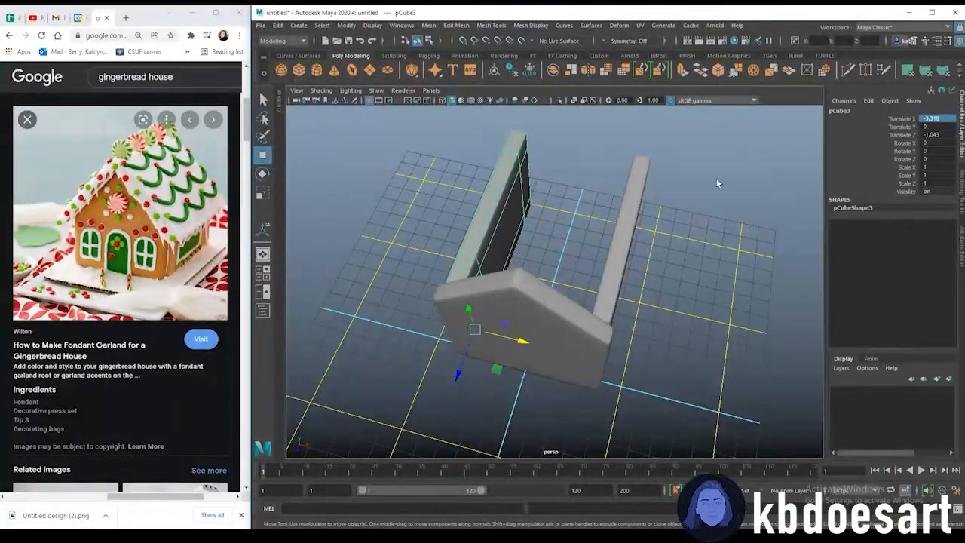
Duplicate the gable panel and move the copy to the far end of the side walls
left_click(725, 187)
left_click_drag(653, 280, 549, 290, "alt")
left_click(463, 240)
left_click_drag(667, 272, 642, 289, "alt")
key("ctrl+d")
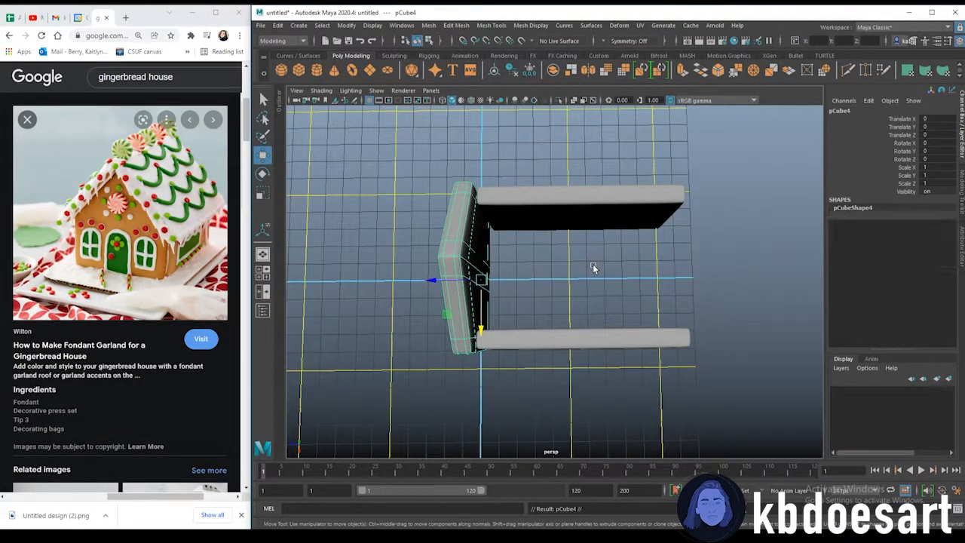
left_click_drag(434, 279, 626, 295)
Duplicate one of the side walls
middle_click_drag(644, 291, 548, 306, "alt")
left_click_drag(547, 306, 564, 326, "alt")
left_click_drag(547, 292, 546, 255)
left_click(651, 291)
left_click_drag(651, 292, 436, 309, "alt")
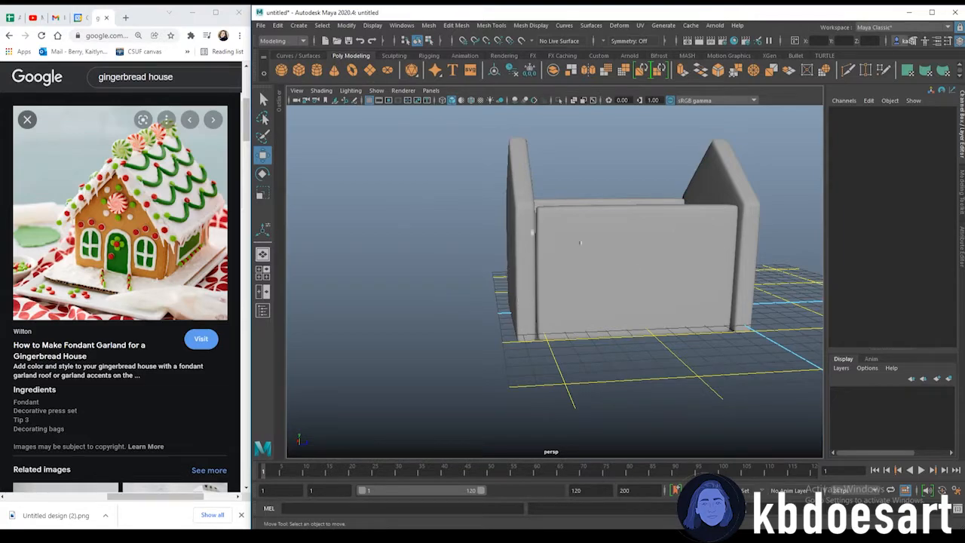
left_click_drag(600, 293, 570, 327, "alt")
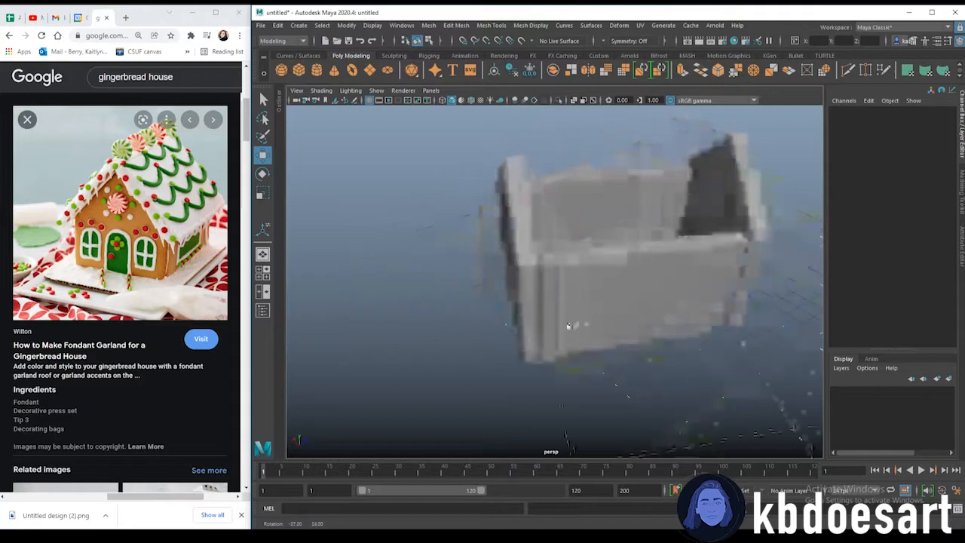
left_click(697, 256)
left_click_drag(697, 256, 673, 342, "alt")
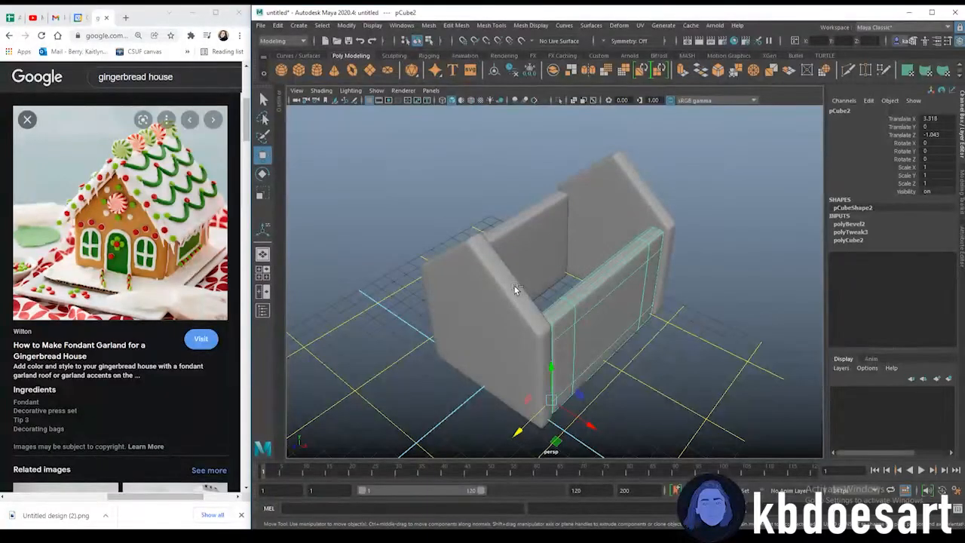
left_click_drag(573, 264, 640, 384, "alt")
key("ctrl+d")
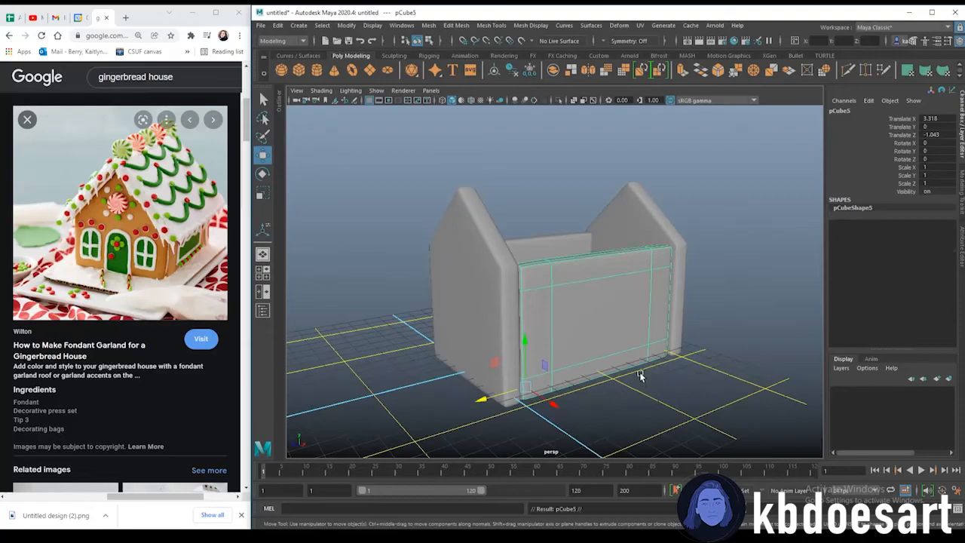
Rotate the duplicated wall about 49.4° on Z and move it onto the right slope of the gable as a roof panel
left_click_drag(576, 312, 604, 273, "alt")
left_click_drag(605, 273, 656, 330, "alt")
key("e")
key("w")
left_click_drag(656, 339, 571, 328, "alt")
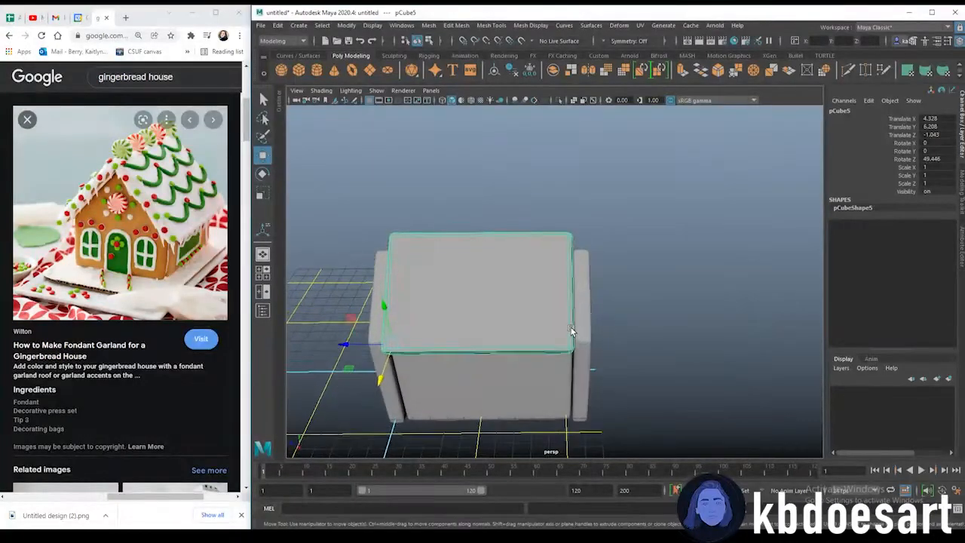
right_click_drag(571, 274, 528, 275)
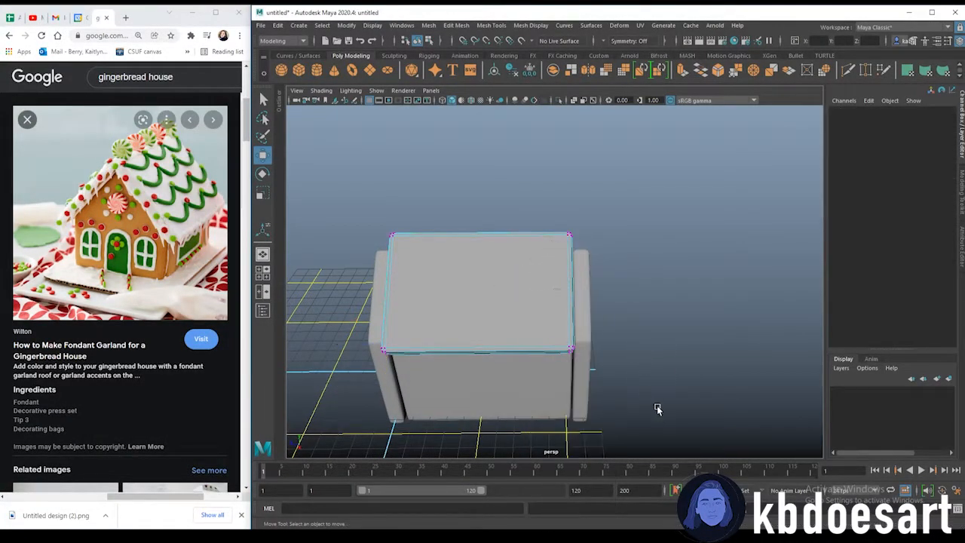
left_click_drag(570, 223, 619, 346)
mouse_move(526, 297)
left_mouse_down()
mouse_move(548, 300)
mouse_move(531, 315)
mouse_move(487, 287)
mouse_move(539, 303)
left_mouse_up()
middle_click_drag(482, 267, 582, 273, "alt")
left_click_drag(427, 198, 531, 365)
left_click_drag(457, 294, 401, 241)
left_click_drag(368, 194, 440, 377)
left_click_drag(457, 272, 481, 350)
left_click(481, 350)
right_click_drag(594, 260, 630, 240)
left_click_drag(629, 307, 659, 307)
left_click_drag(634, 257, 636, 262)
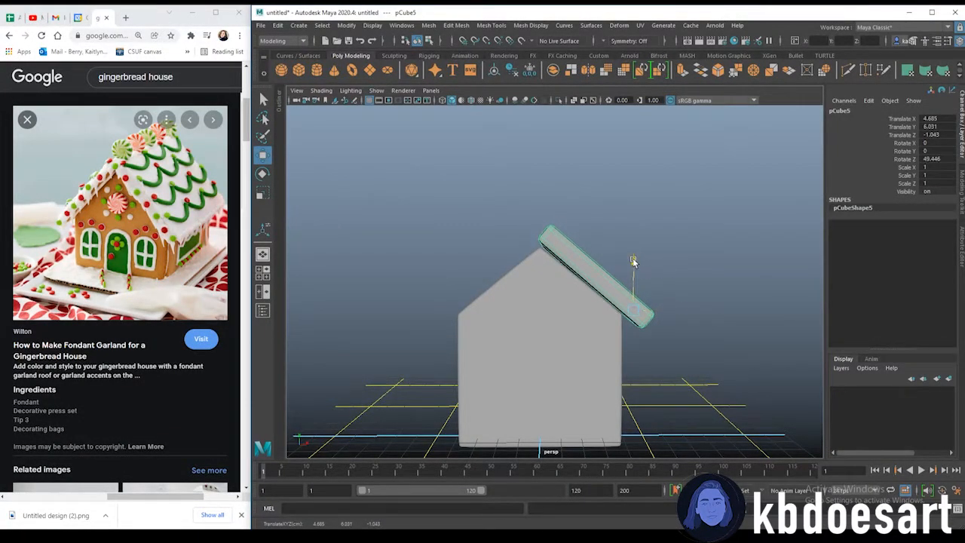
Duplicate the roof panel, set its Rotate Z to -49.446 and Translate X to -4.685 to cover the left slope
left_click_drag(558, 268, 553, 270, "alt")
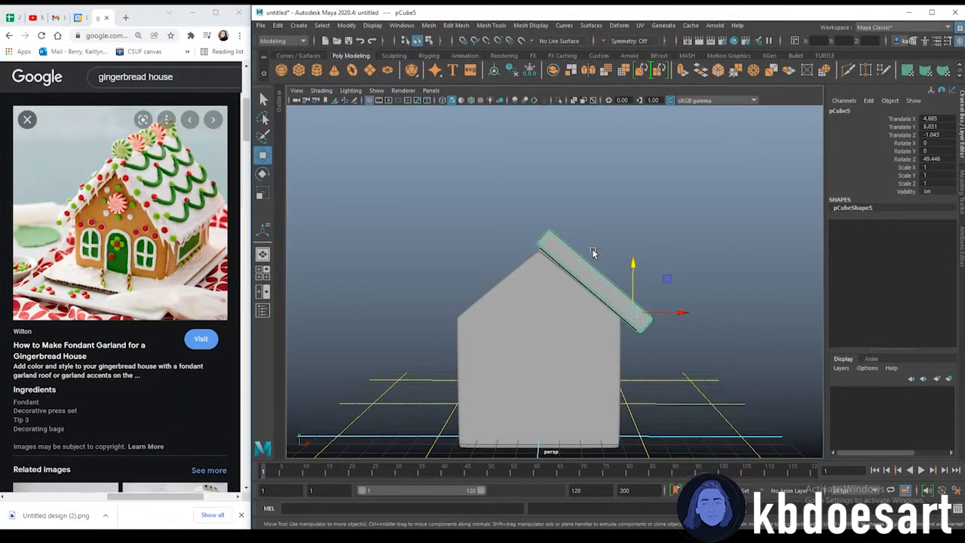
key("ctrl+d")
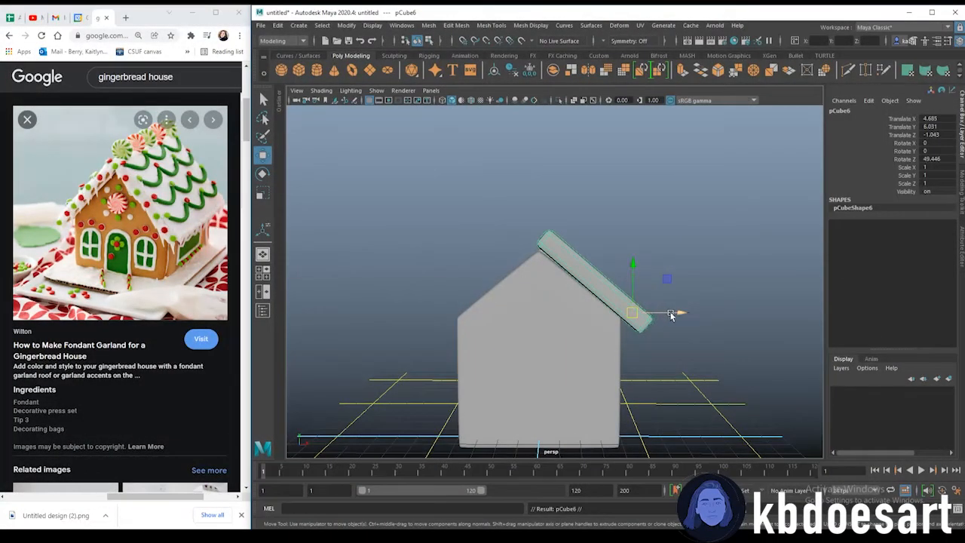
left_click_drag(678, 314, 562, 313)
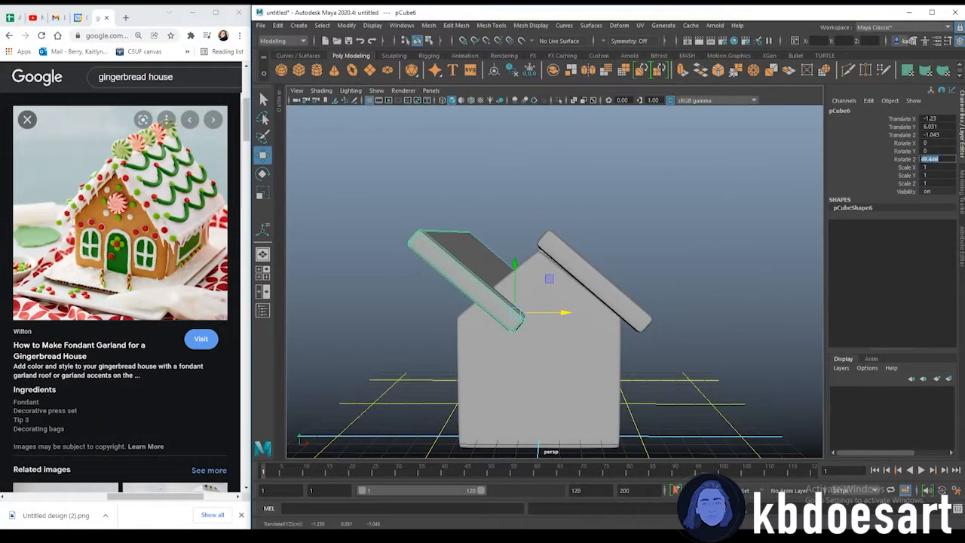
type("-")
key("Return")
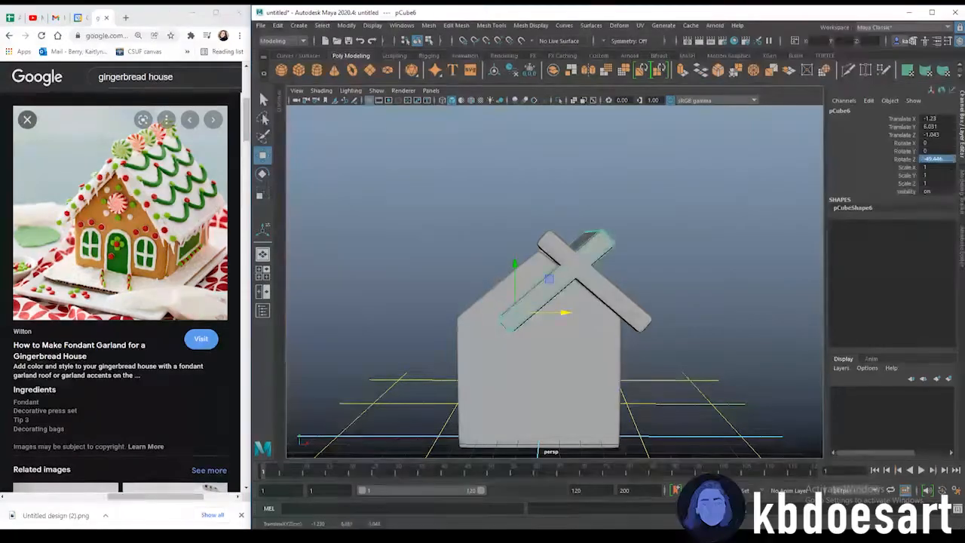
left_click_drag(549, 315, 482, 301)
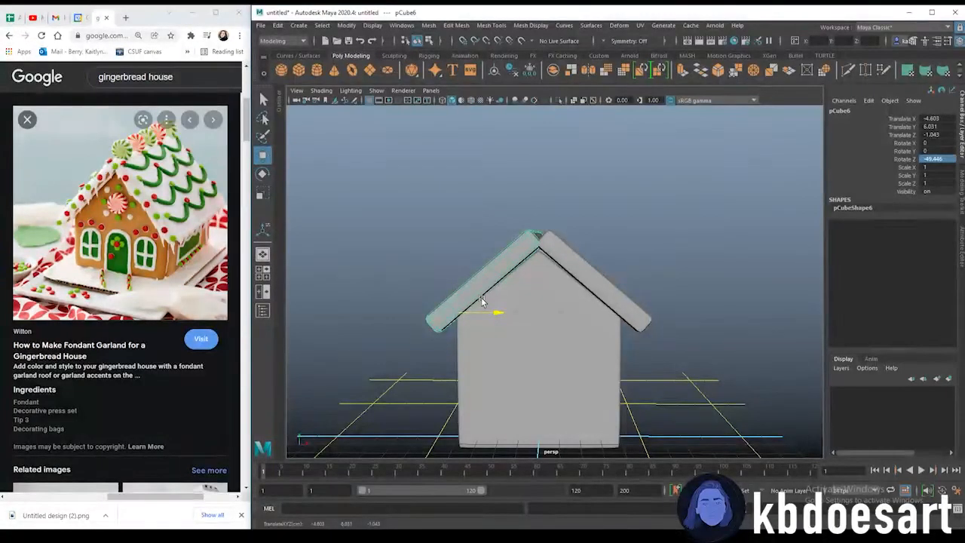
mouse_move(495, 328)
left_mouse_down("alt")
mouse_move(555, 324)
mouse_move(490, 355)
mouse_move(508, 330)
mouse_move(494, 313)
left_mouse_up("alt")
left_click(574, 247)
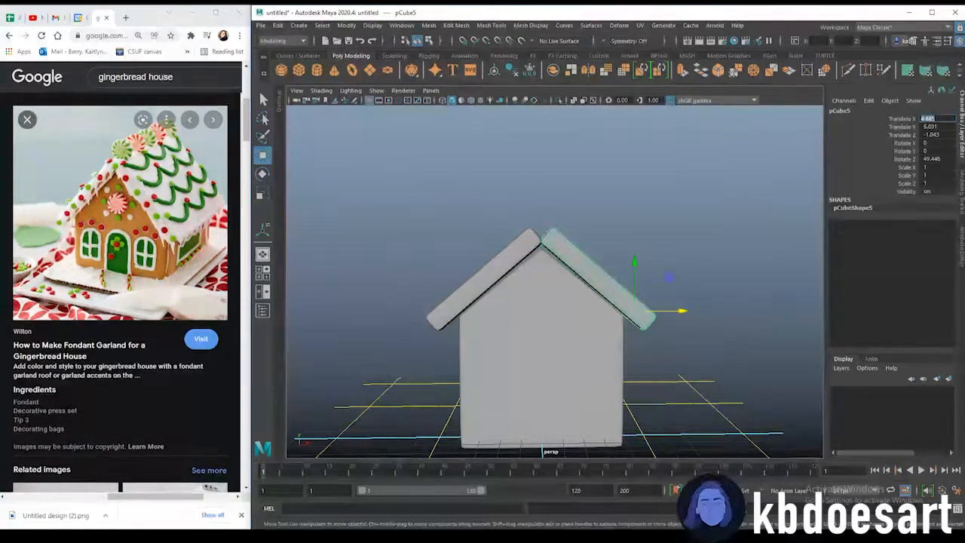
left_click(527, 243)
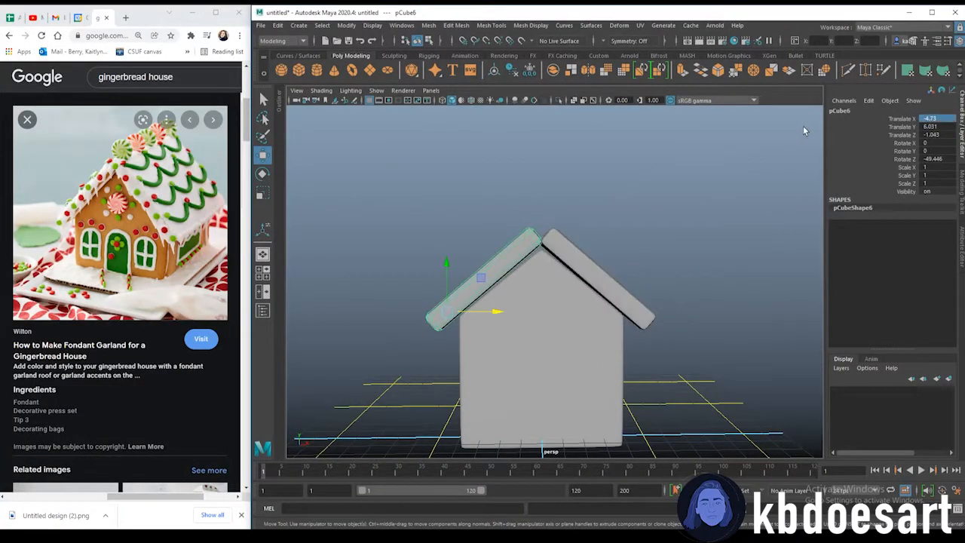
type("-4.685")
key("Return")
left_click(601, 180)
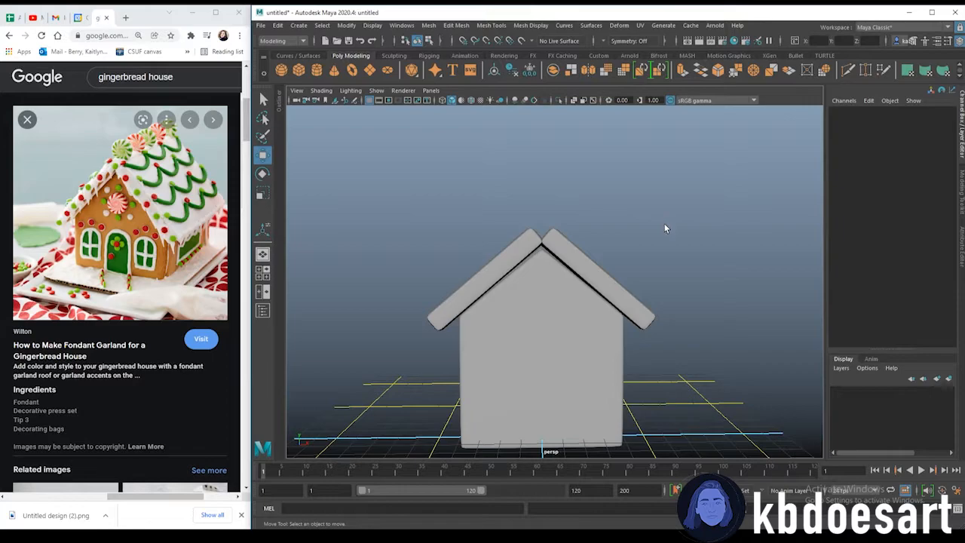
Orbit around the house to inspect how the two roof panels sit on the gables
left_click(536, 238)
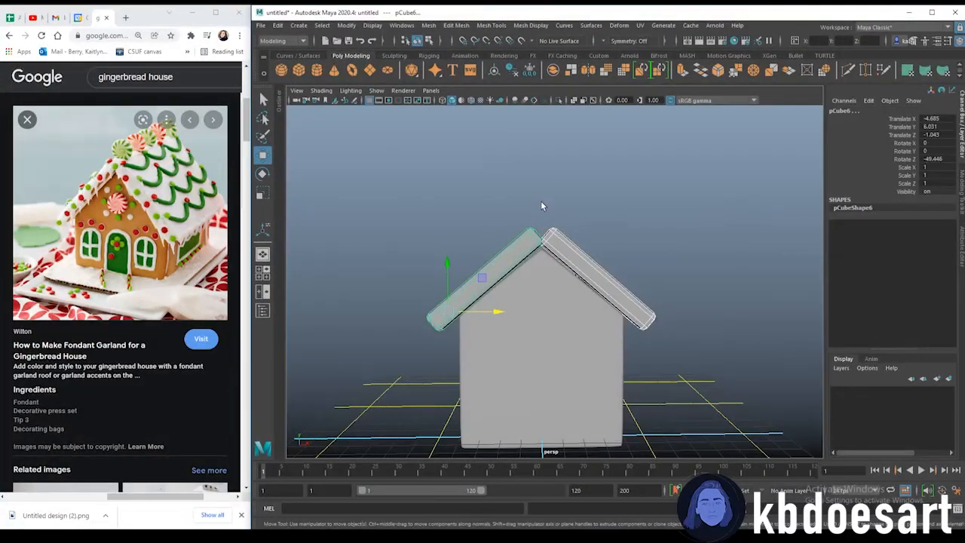
left_click(445, 263)
left_click_drag(560, 297, 540, 319, "alt")
scroll(529, 286, "down", 3)
left_click_drag(529, 287, 541, 275, "alt")
left_click_drag(634, 209, 563, 261, "alt")
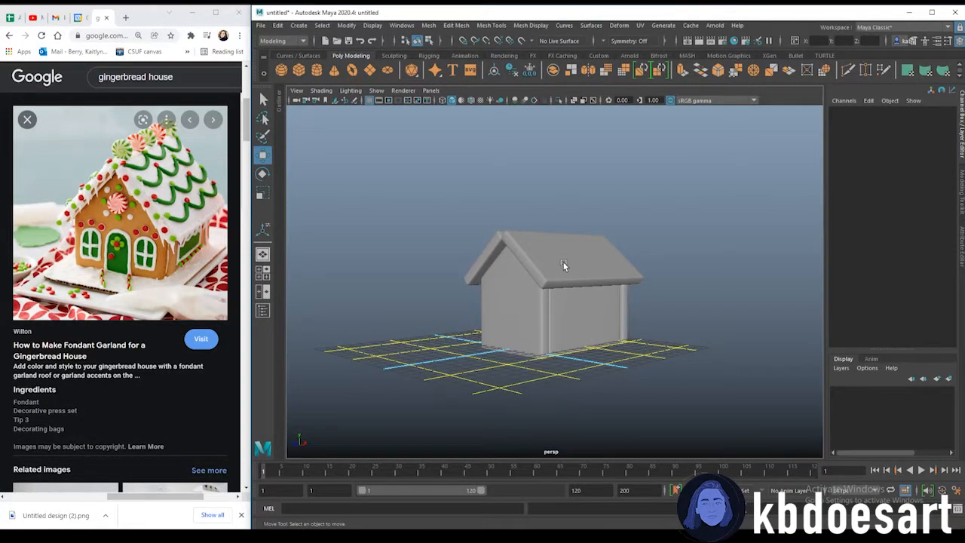
left_click_drag(564, 261, 502, 324, "alt")
right_click_drag(501, 325, 604, 362, "alt")
middle_click_drag(604, 362, 577, 292, "alt")
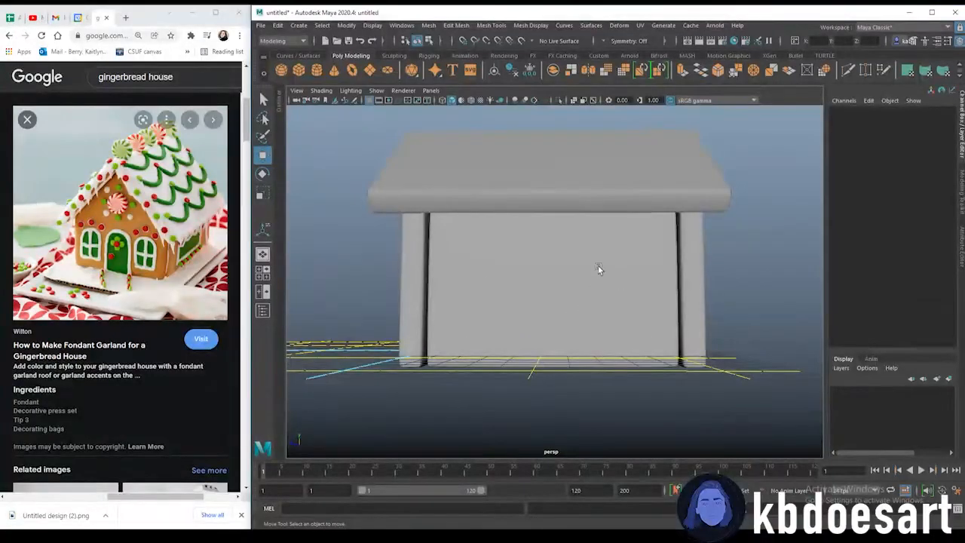
left_click_drag(599, 270, 422, 139, "alt")
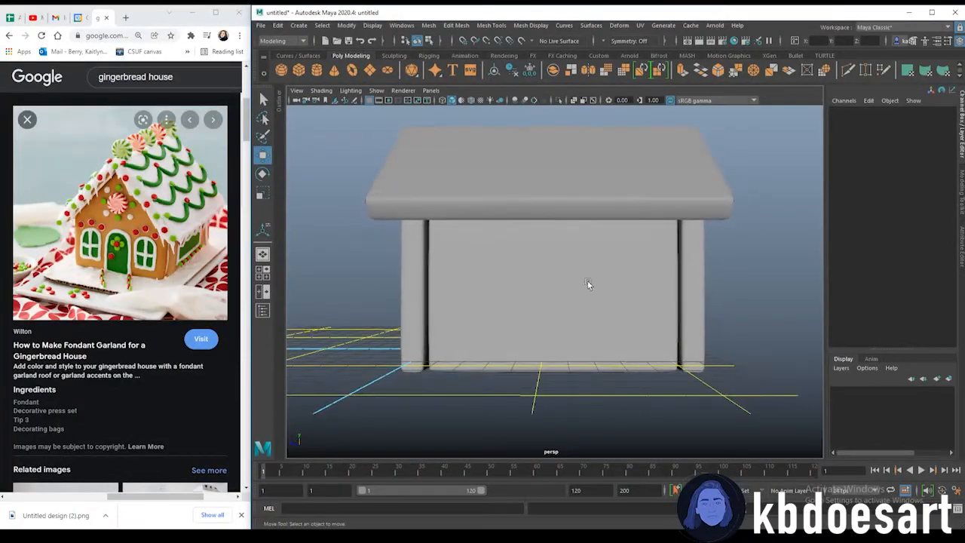
Create a cube and scale and move it into a thin panel about 0.32 × 2.42 × 6.14 against the side wall
left_click(300, 71)
left_click_drag(456, 345, 624, 381, "alt")
key("r")
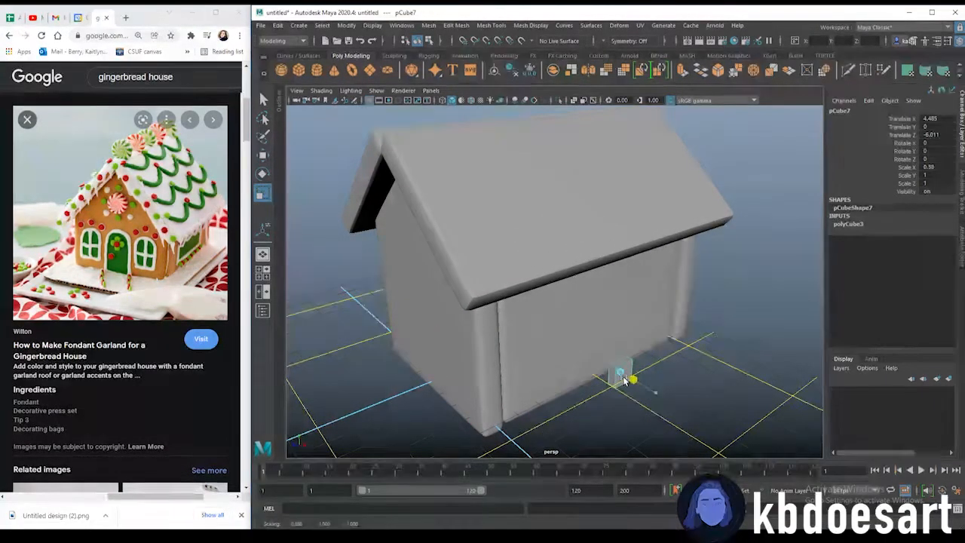
key("w")
left_click_drag(622, 345, 620, 292)
left_click_drag(615, 334, 404, 282, "alt")
key("r")
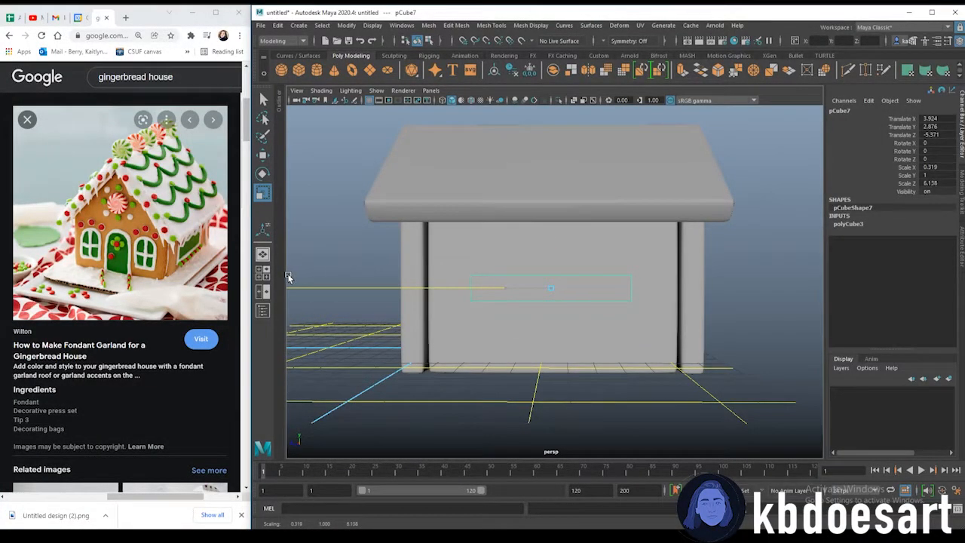
left_click_drag(550, 242, 540, 154)
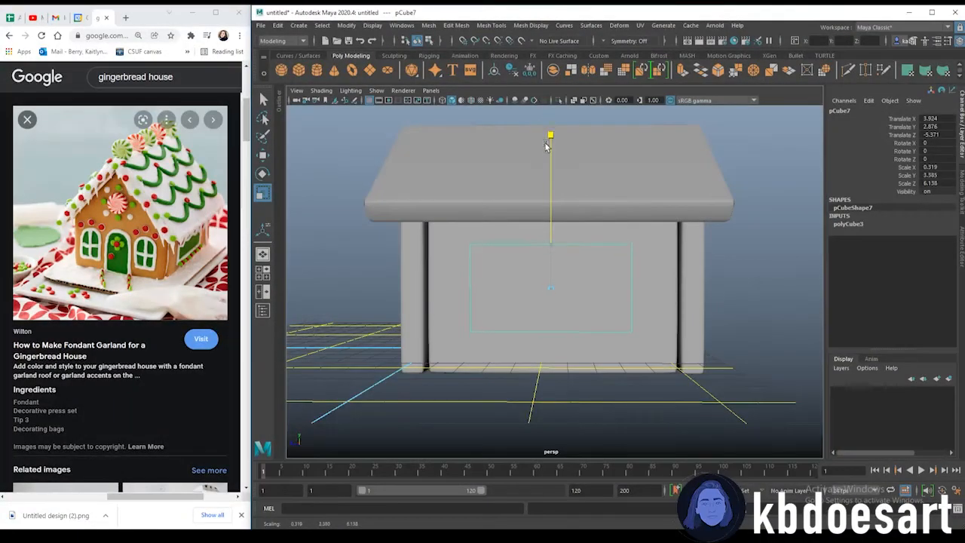
left_click_drag(543, 190, 544, 183)
key("w")
left_click_drag(552, 243, 553, 228)
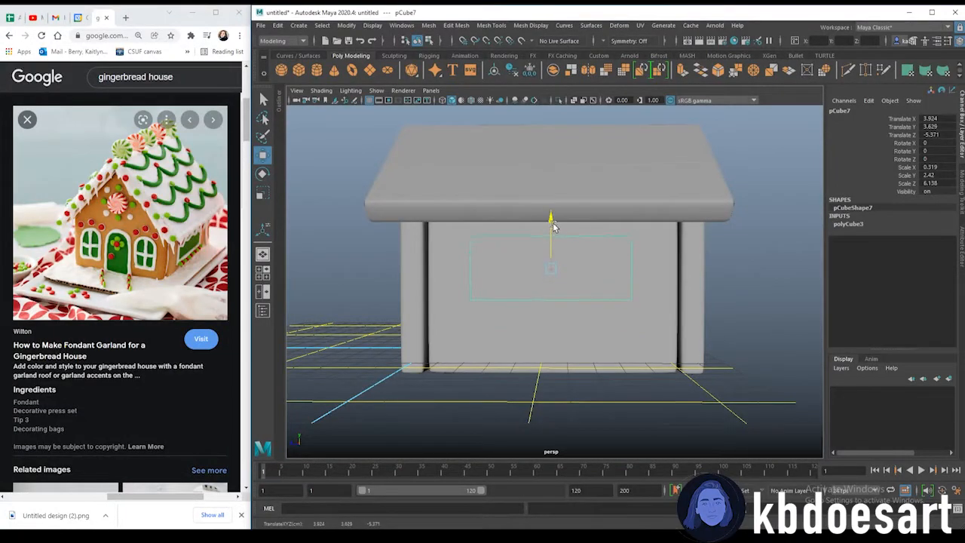
scroll(475, 260, "up", 6)
left_click_drag(557, 265, 639, 272, "alt")
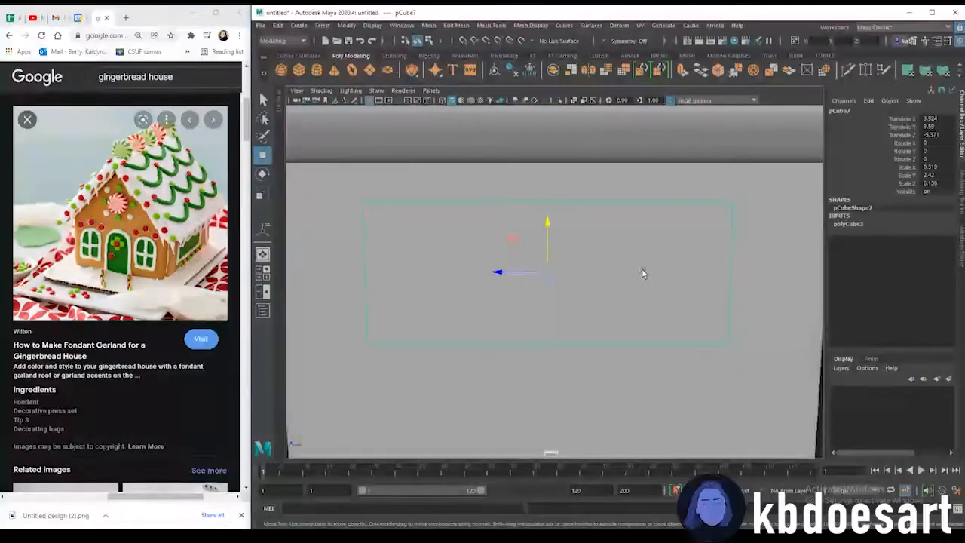
Extrude the panel's outer face with an inset offset to form a window border
scroll(637, 270, "down", 1)
right_click(589, 229)
left_click(593, 200)
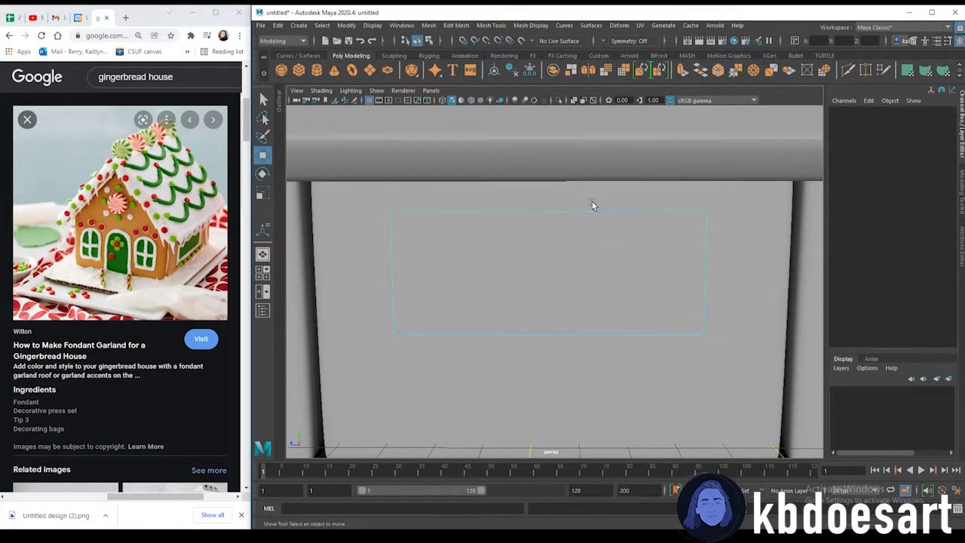
left_click(594, 212)
right_click(463, 249)
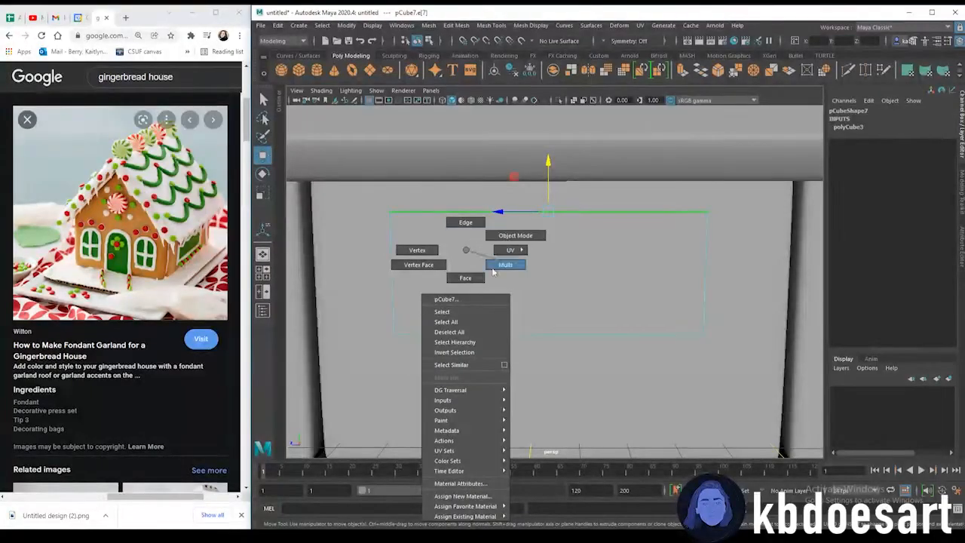
left_click(463, 276)
left_click(540, 261)
left_click_drag(528, 397, 621, 296, "alt")
key("ctrl+e")
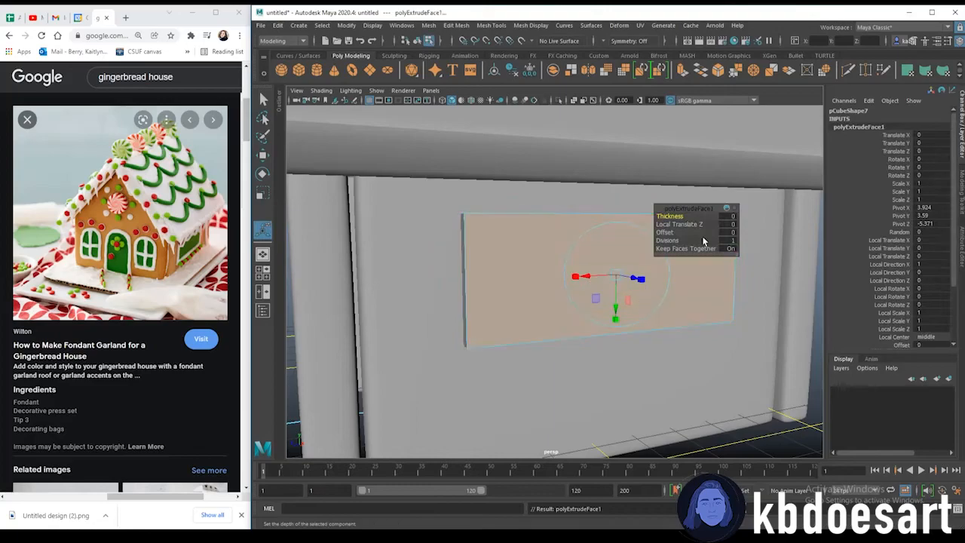
left_click_drag(676, 231, 573, 316)
Select the face loop of the window border and extrude it with a thickness of 0.39
left_click(402, 256)
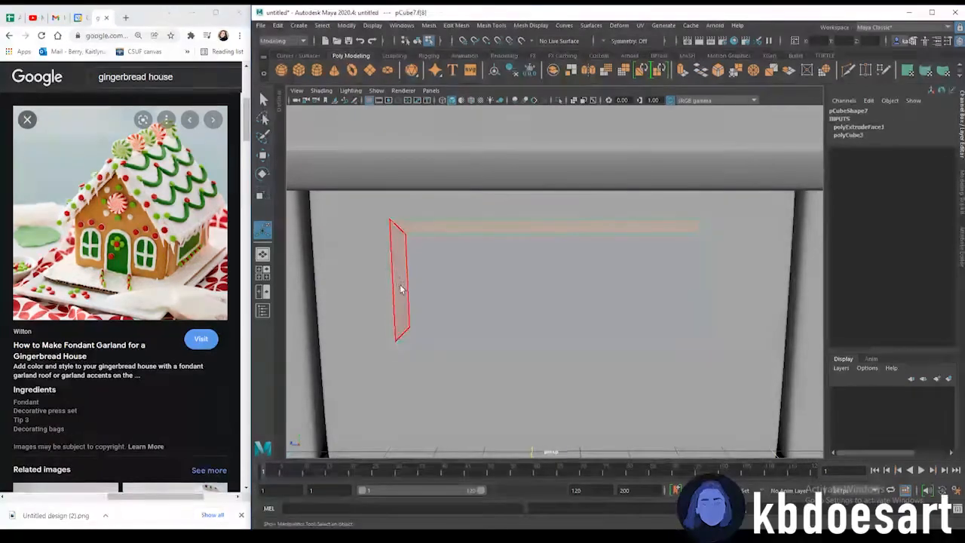
double_click(420, 331, "shift")
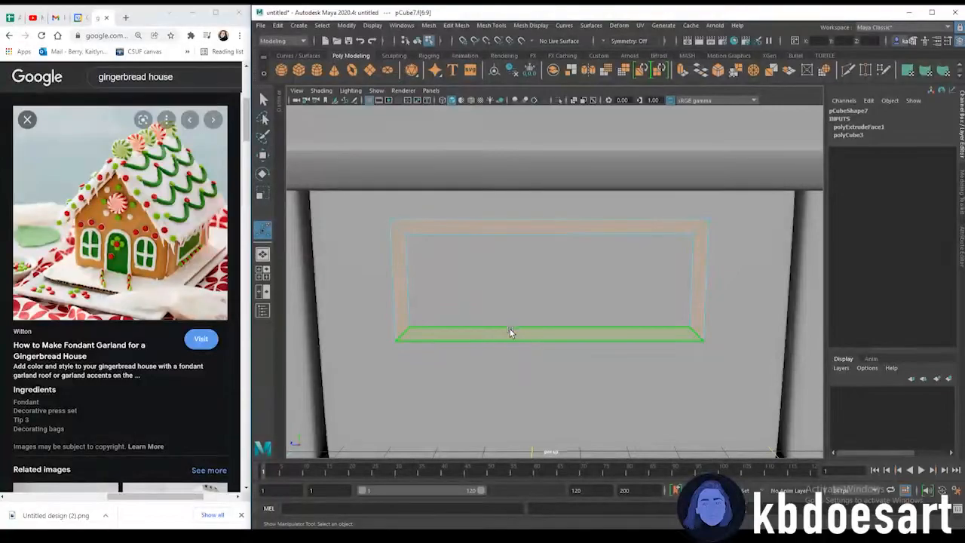
key("ctrl+e")
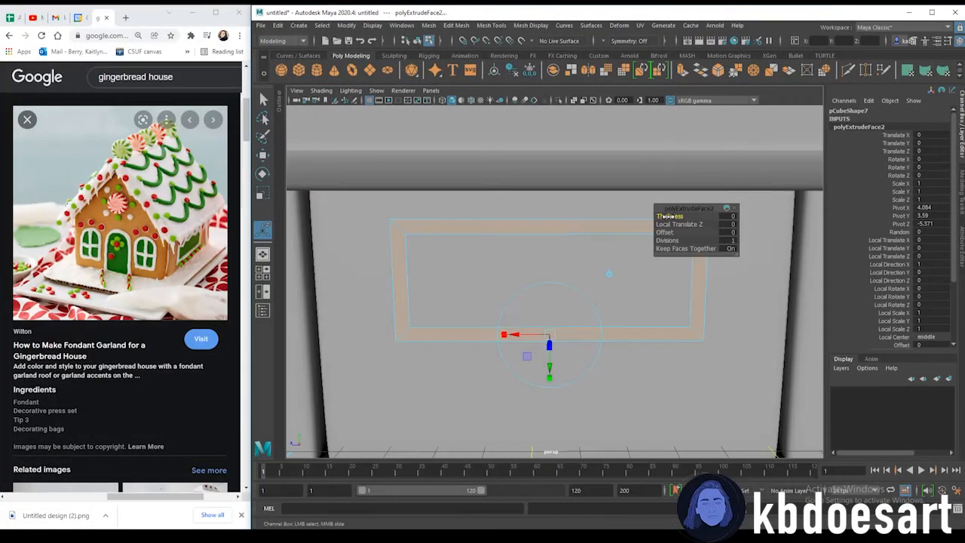
left_click_drag(676, 216, 688, 215)
left_click_drag(436, 260, 484, 259, "alt")
key("3")
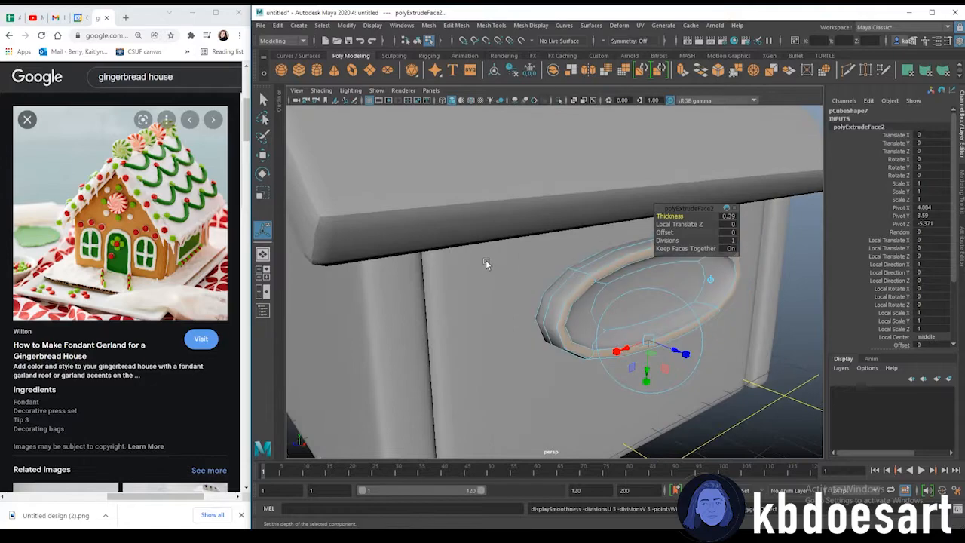
left_click_drag(673, 348, 625, 336, "alt")
key("1")
Select the window frame's edges and bevel them with 2 segments
right_click_drag(537, 238, 533, 207)
left_click_drag(533, 206, 692, 347, "alt")
left_click_drag(754, 401, 356, 190)
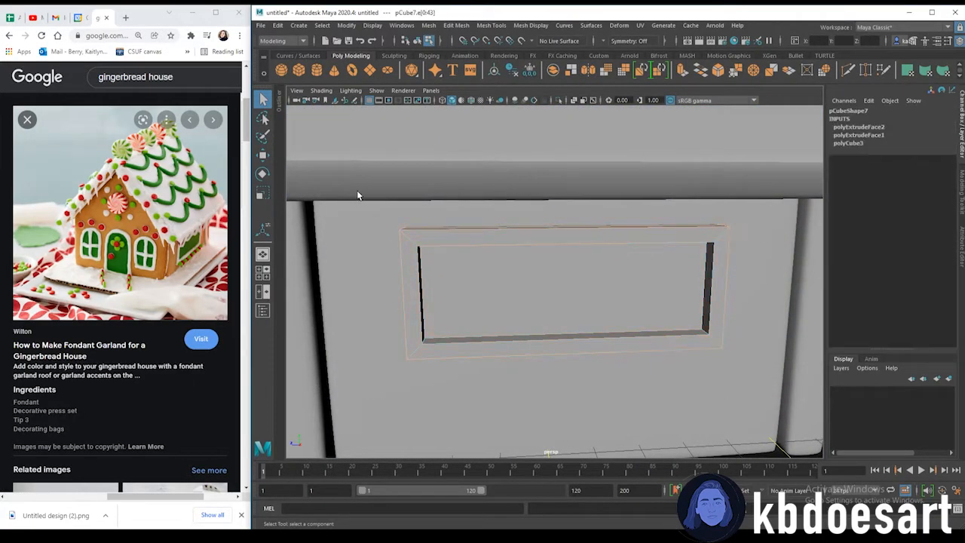
key("ctrl+b")
left_click(705, 224)
type("2")
key("Return")
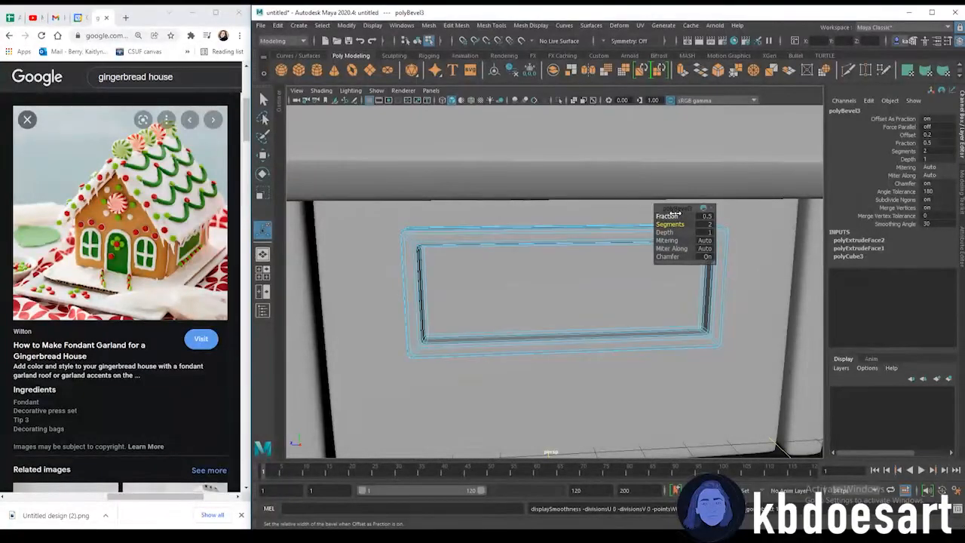
Return to object mode and orbit out to view the framed window panel on the side wall
right_click_drag(495, 237, 547, 224)
left_click_drag(606, 403, 702, 264, "alt")
left_click(682, 269)
key("w")
left_click(744, 216)
left_click_drag(713, 298, 623, 332, "alt")
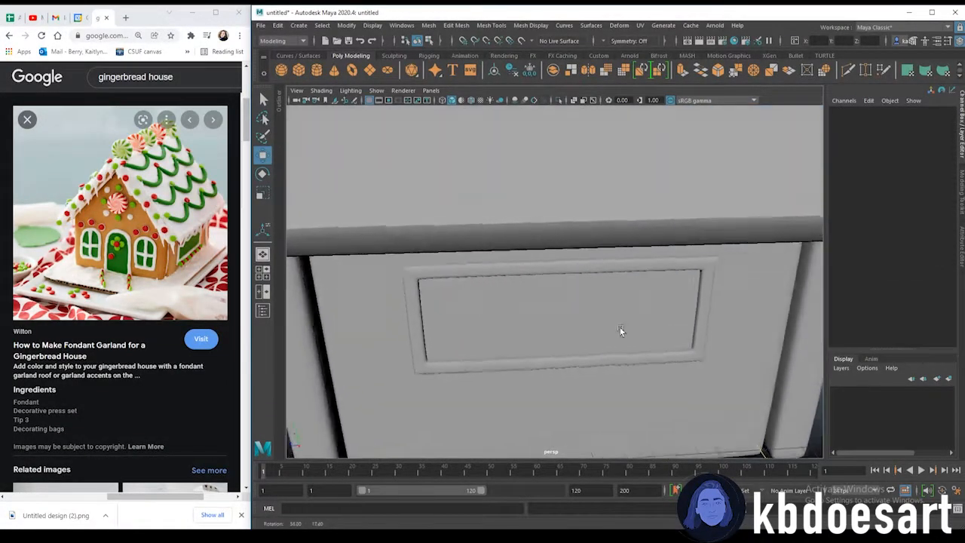
right_click_drag(623, 332, 509, 277, "alt")
left_click_drag(593, 319, 613, 300, "alt")
left_click(615, 285)
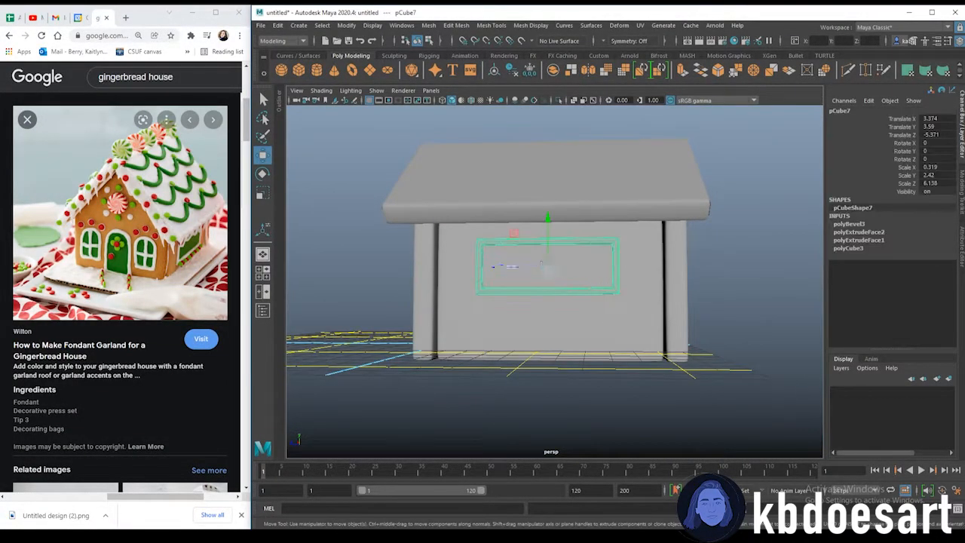
Create a polygon sphere near the side wall and scale it down to about 0.15
left_click(746, 274)
left_click_drag(724, 294, 552, 328, "alt")
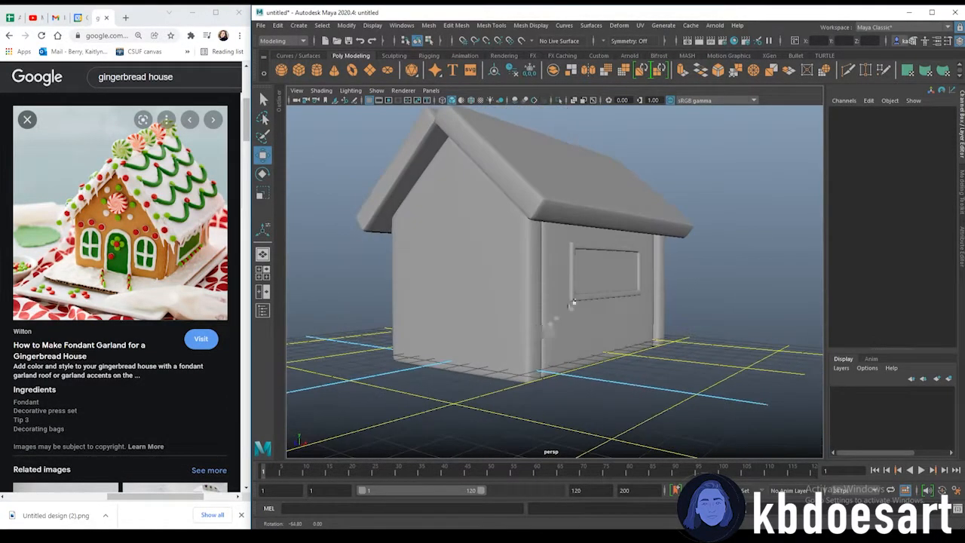
left_click(583, 249)
left_click(726, 270)
left_click_drag(726, 270, 540, 335, "alt")
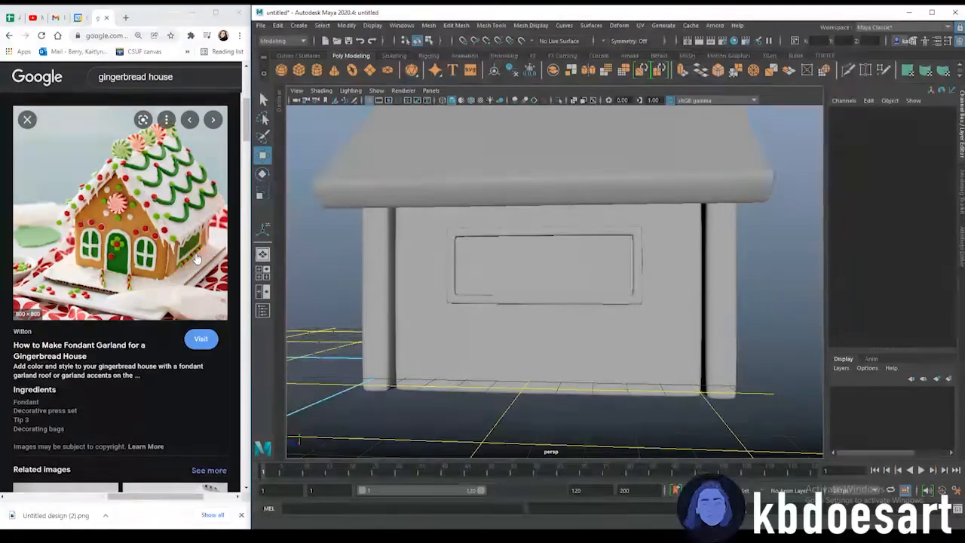
left_click(288, 71)
left_click_drag(436, 347, 504, 373, "alt")
left_click_drag(436, 421, 532, 472)
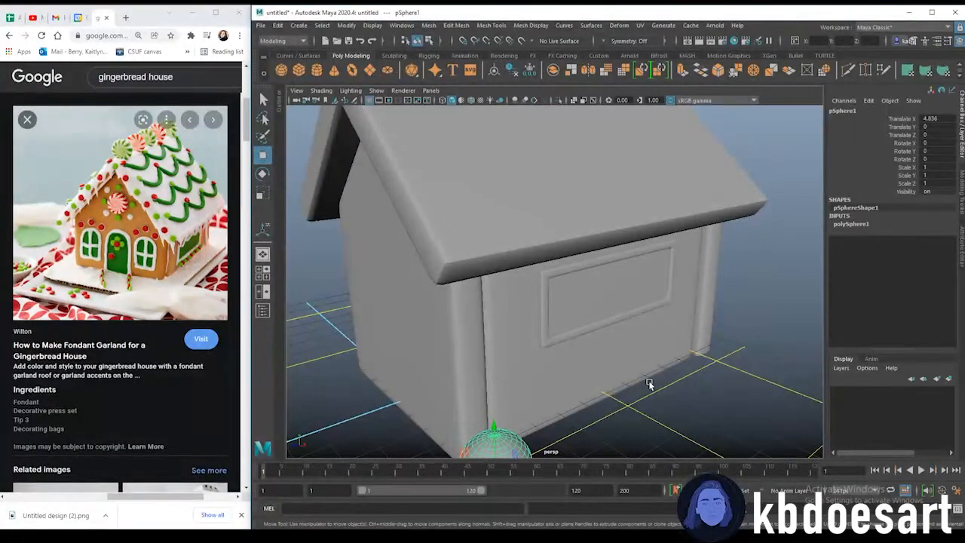
scroll(651, 383, "down", 3)
left_click_drag(490, 416, 573, 331)
scroll(631, 361, "up", 5)
key("r")
left_click_drag(582, 394, 518, 378)
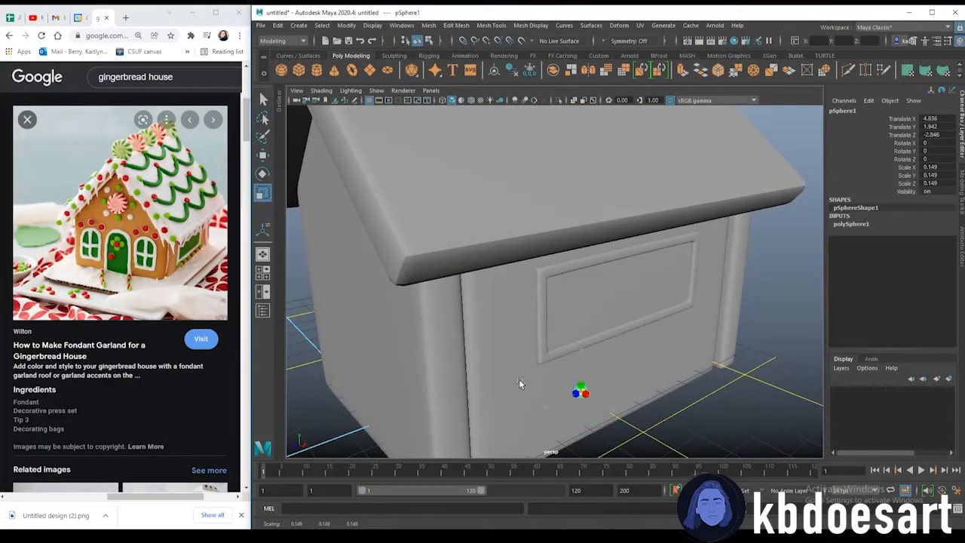
Move the sphere just below the window frame's lower-left corner, scaling it to about 0.26
key("w")
left_click_drag(595, 396, 568, 389)
left_click_drag(558, 342, 557, 334)
left_click_drag(527, 388, 572, 339)
left_click_drag(553, 283, 506, 285)
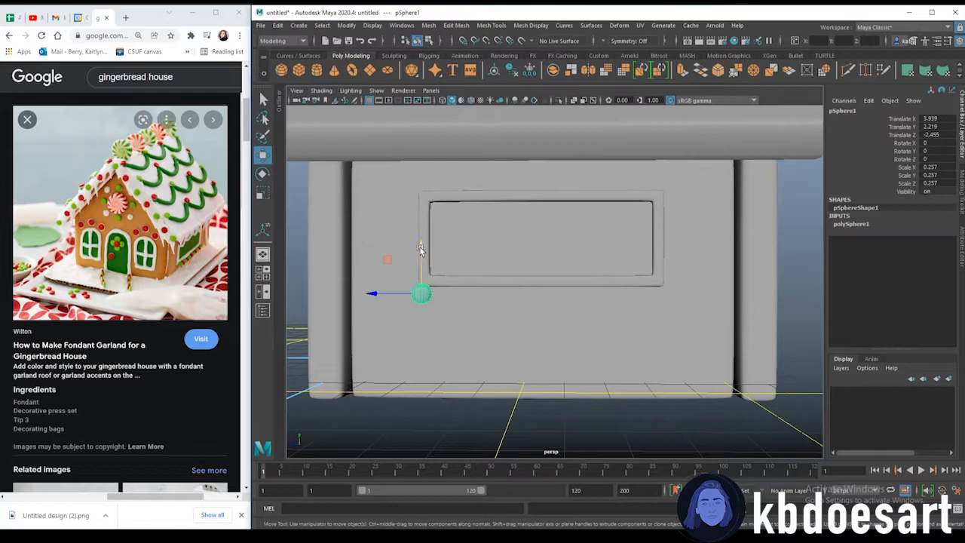
left_click_drag(419, 246, 421, 238)
left_click_drag(624, 276, 512, 282, "alt")
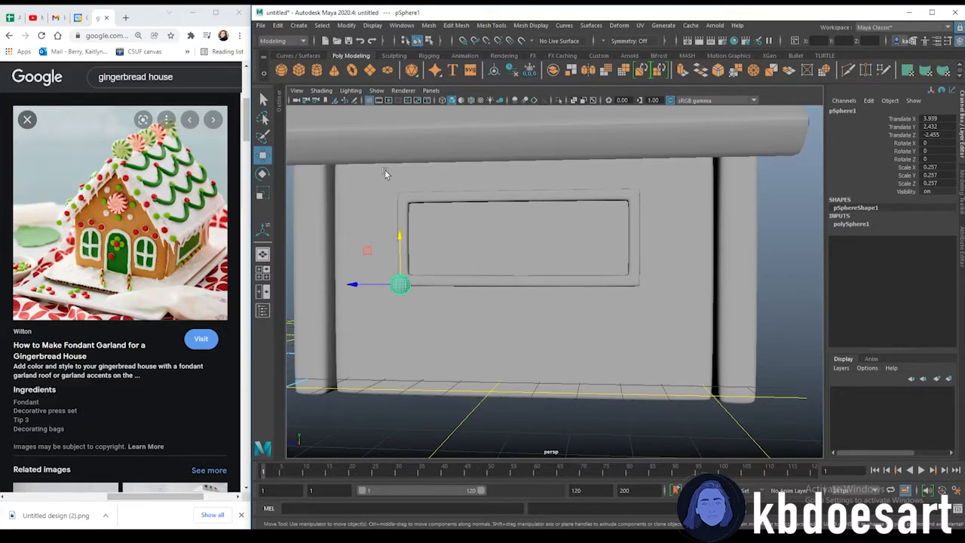
Save the scene as gingerbread house in the Downloads folder
key("ctrl+shift+s")
type("gingerbread house")
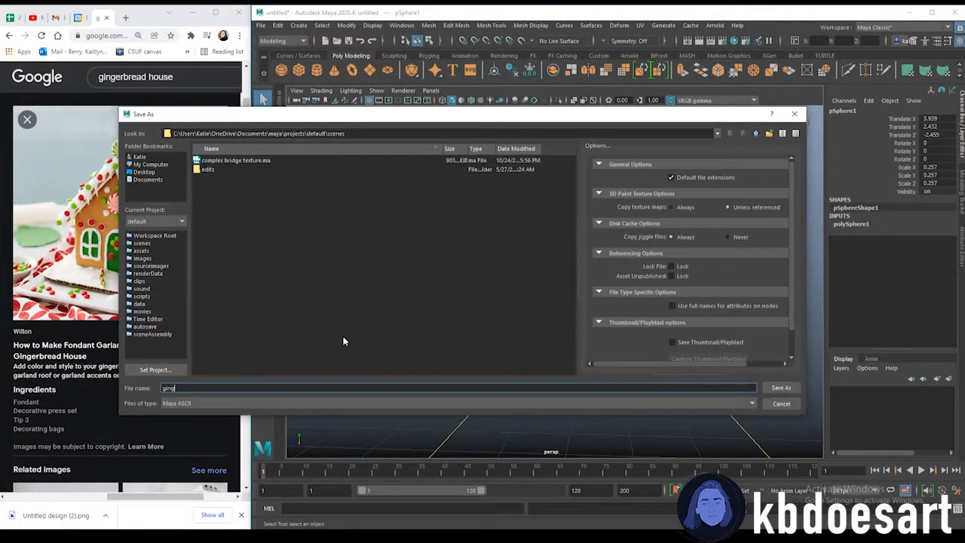
left_click(140, 157)
double_click(216, 225)
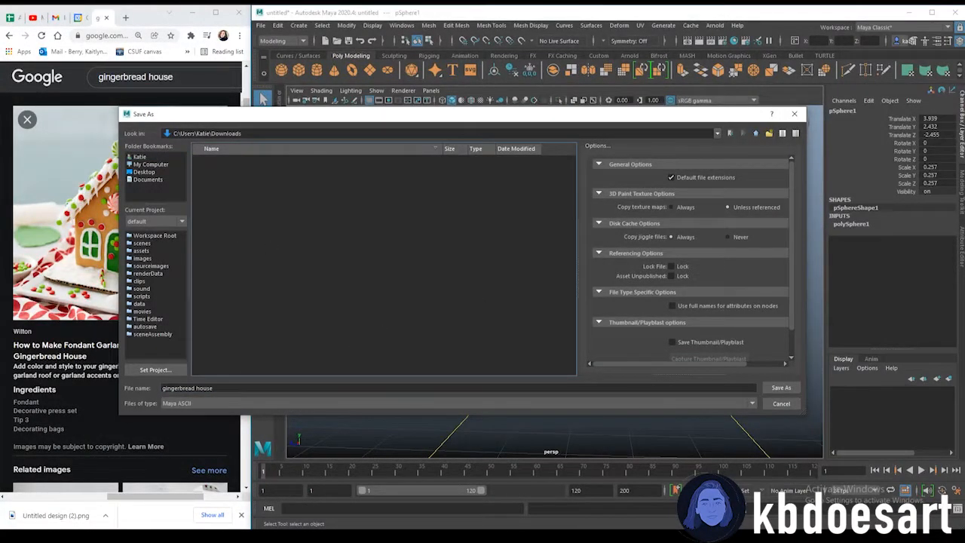
left_click(772, 390)
Open the Duplicate Special options for the sphere and set rotation Y to 0 and the number of copies to 15
left_click(298, 25)
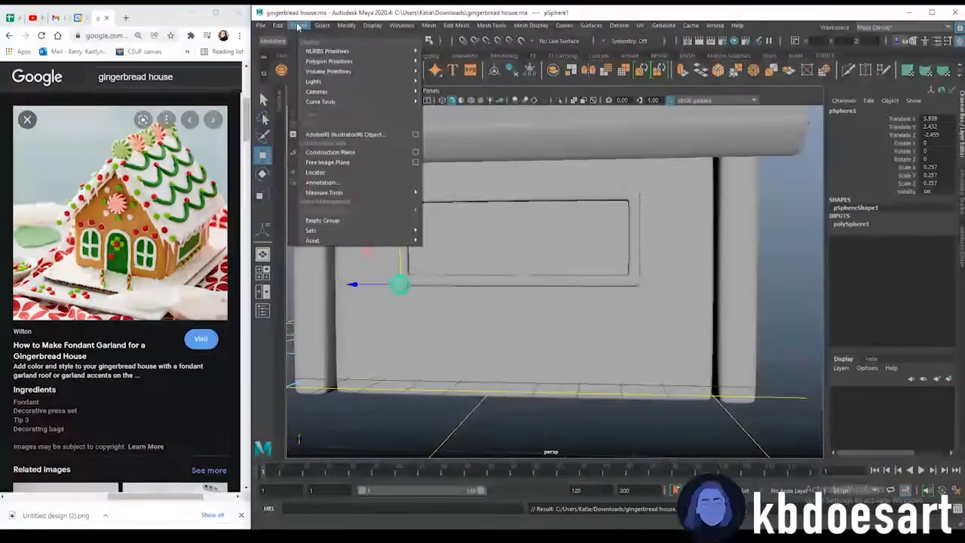
mouse_move(278, 25)
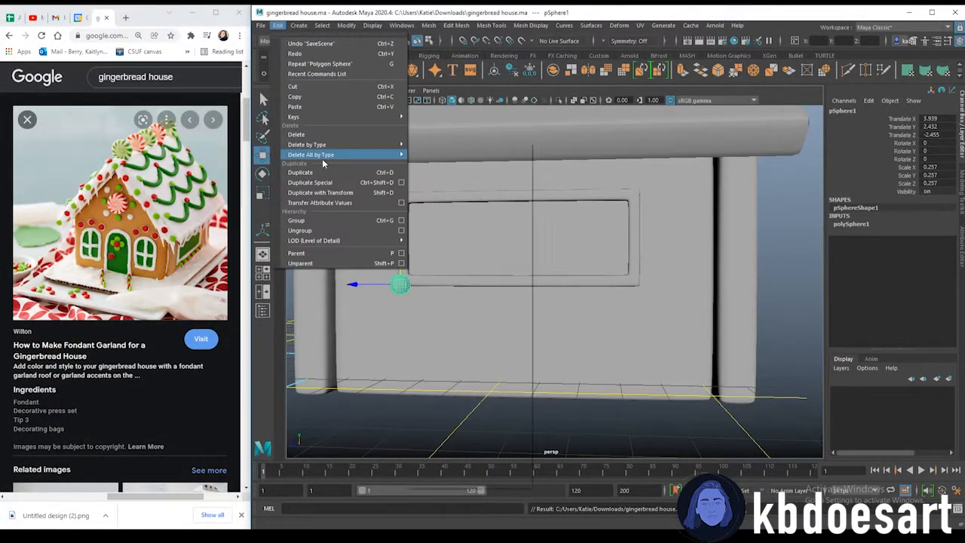
left_click(400, 182)
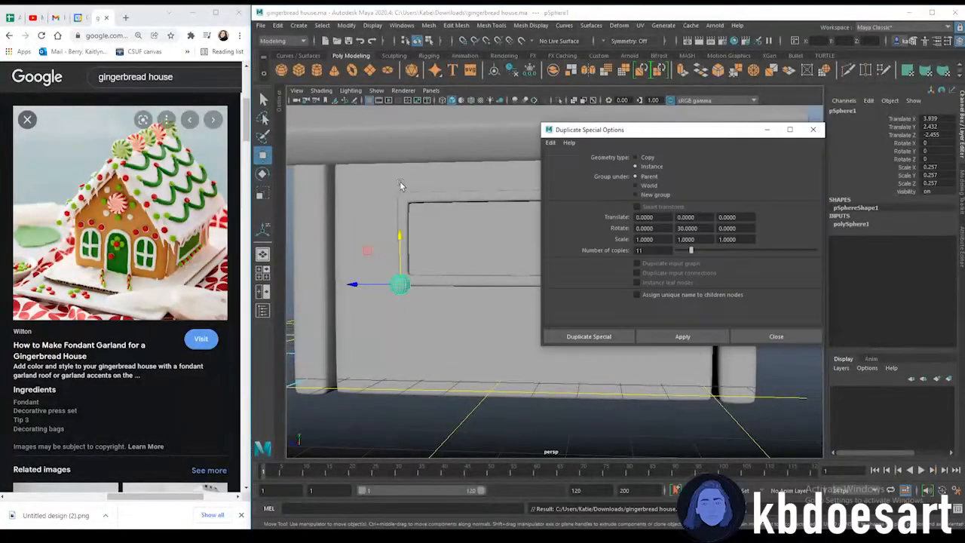
left_click_drag(660, 138, 180, 133)
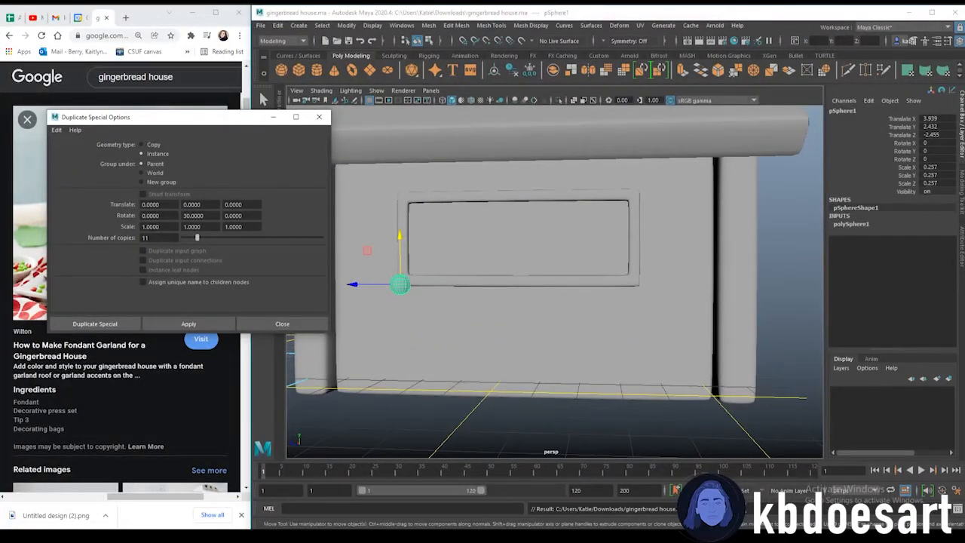
left_click_drag(155, 237, 136, 239)
left_click_drag(205, 216, 174, 215)
type("0")
key("Return")
left_click_drag(373, 285, 414, 291)
key("ctrl+z")
key("ctrl+z")
Try duplicating the sphere with a Z translate offset of -2 and undo the duplicates
left_click(208, 205)
key("Tab")
key("BackSpace")
type("-2")
left_click(189, 323)
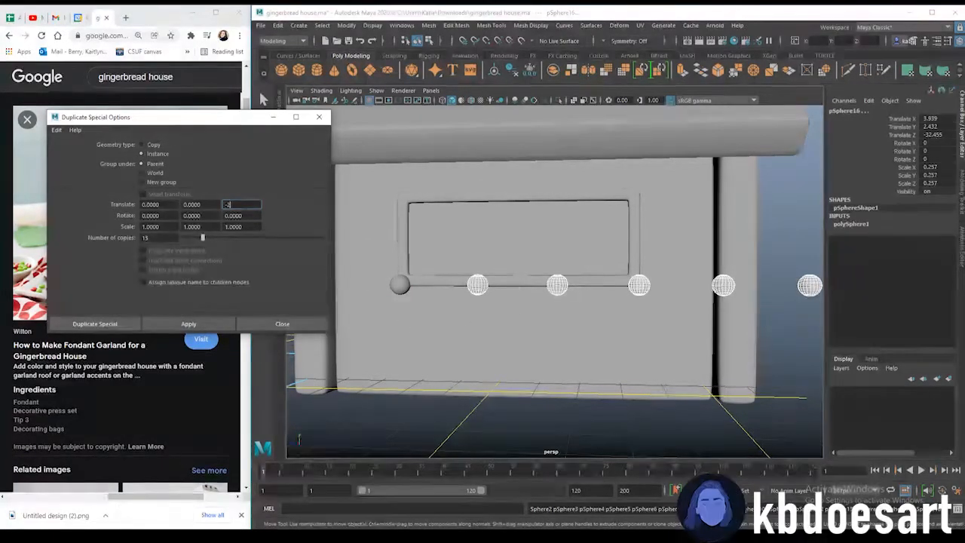
key("ctrl+z")
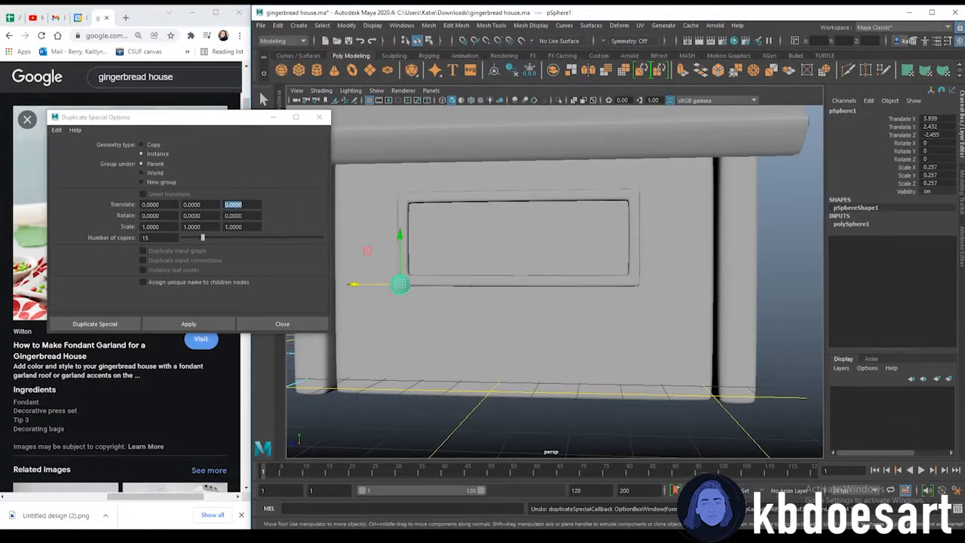
Try duplicating the sphere with a Z translate offset of -0.8 and undo the duplicates
key("minus")
left_click(251, 205)
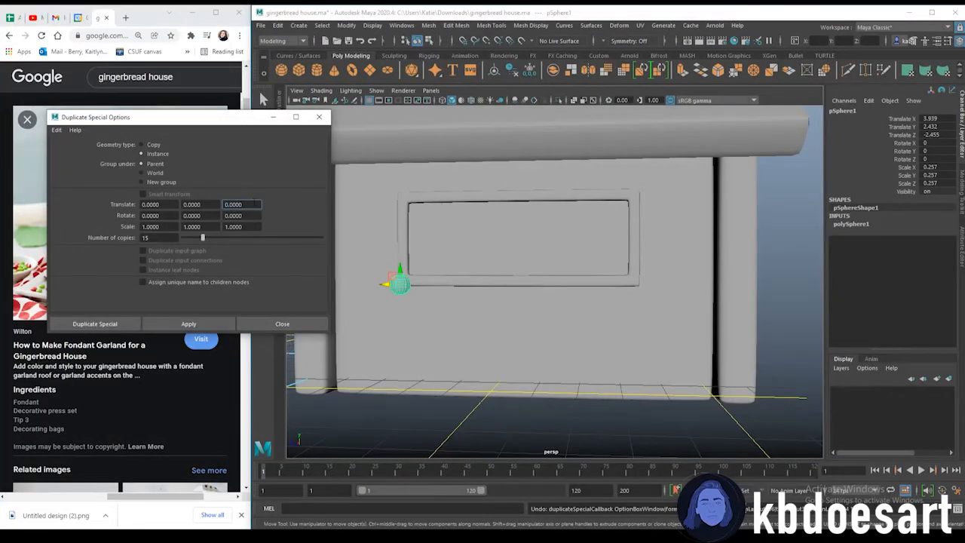
type("-.8")
left_click(172, 320)
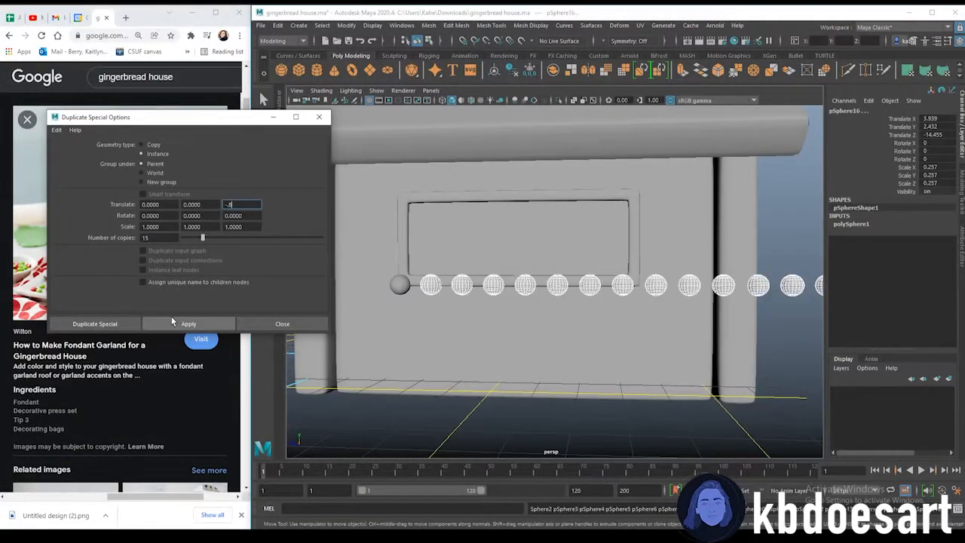
key("ctrl+z")
key("ctrl+z")
key("ctrl+z")
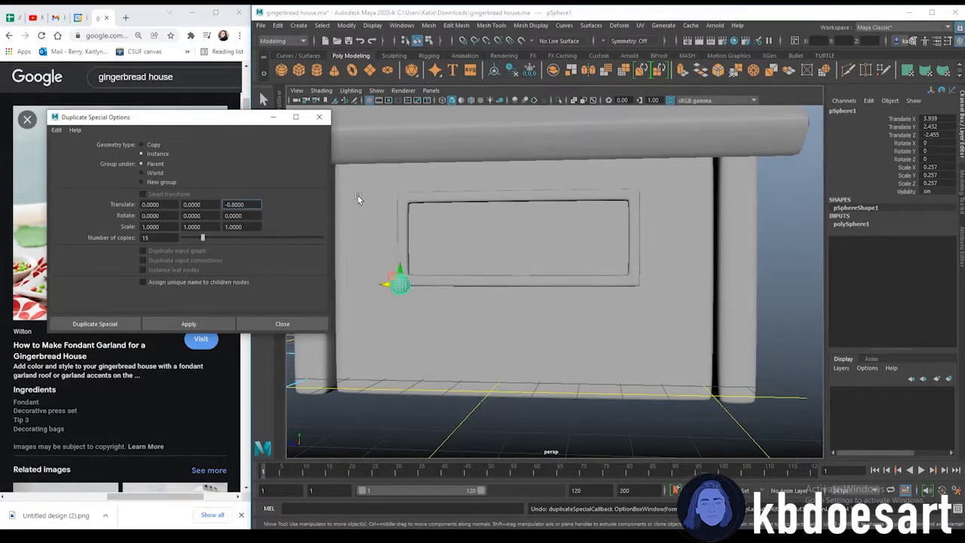
Try duplicating the sphere with a Z translate offset of -0.4 and undo the duplicates
key("Delete")
type("4")
left_click(207, 323)
key("super")
left_click(471, 302)
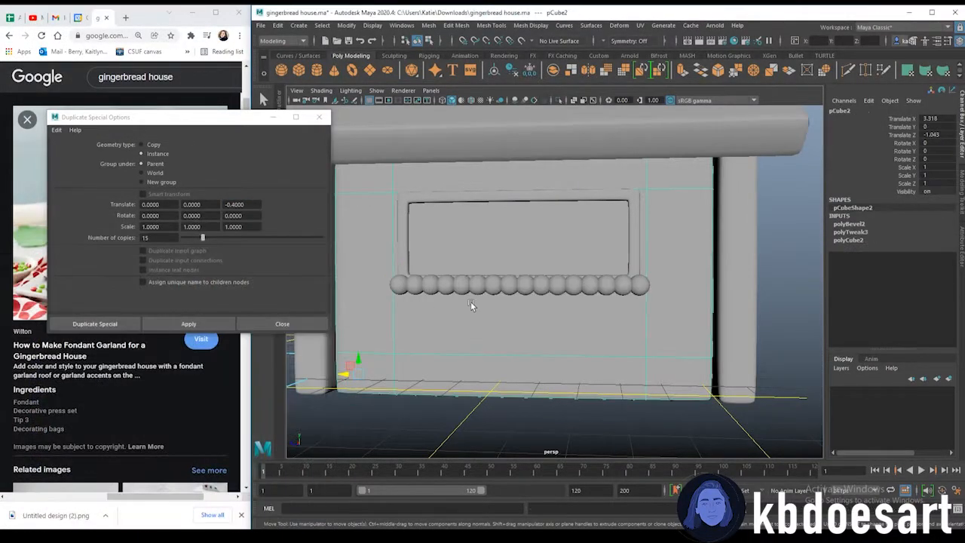
mouse_move(545, 343)
left_mouse_down("alt")
mouse_move(551, 371)
mouse_move(546, 349)
left_mouse_up("alt")
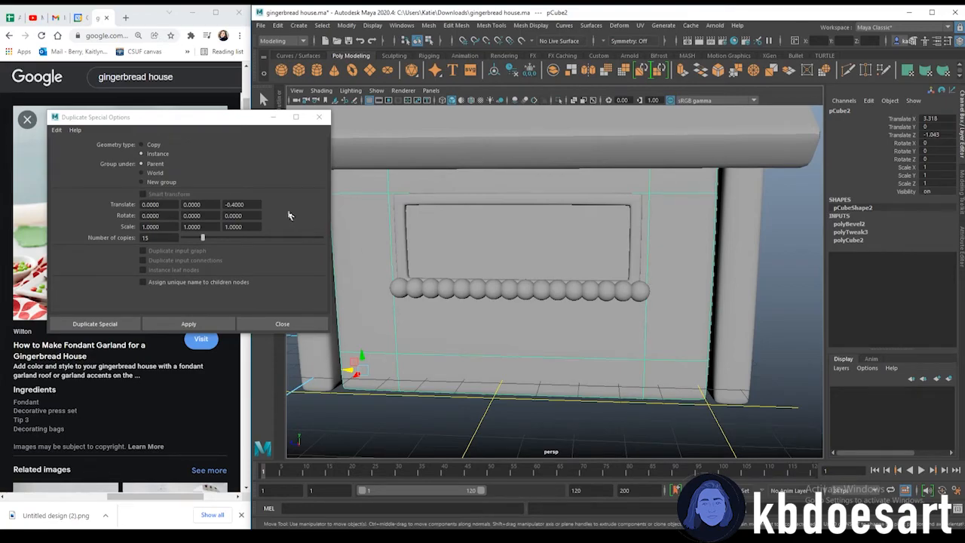
key("ctrl+z")
key("ctrl+z")
Duplicate the sphere 14 times with a Z translate offset of -0.5 and close the Duplicate Special dialog
left_click(234, 204)
type("5")
left_click_drag(148, 238, 134, 238)
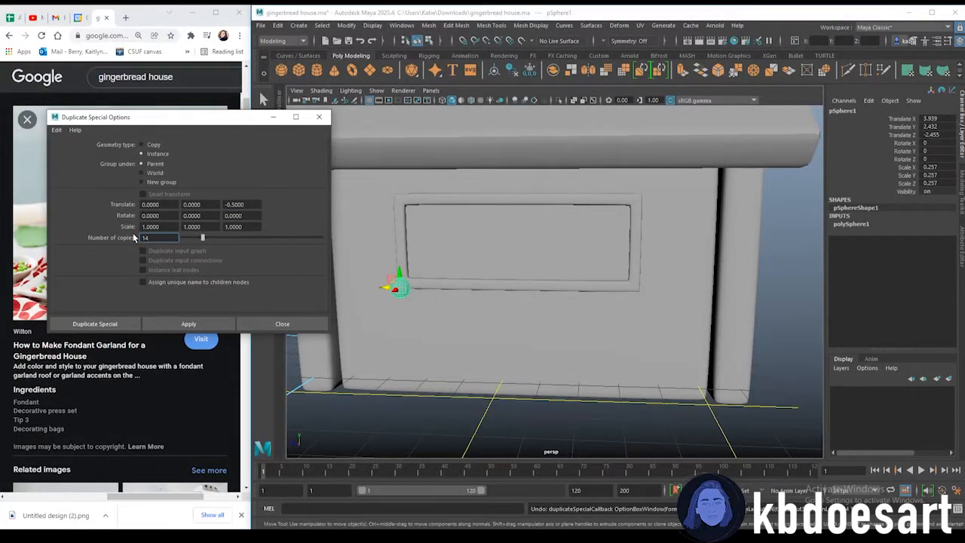
left_click(189, 324)
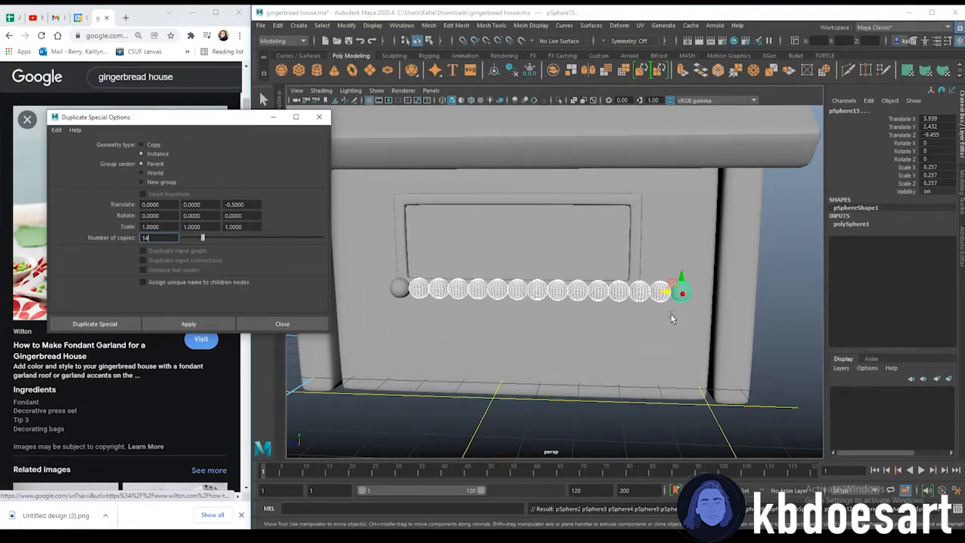
left_click(399, 288)
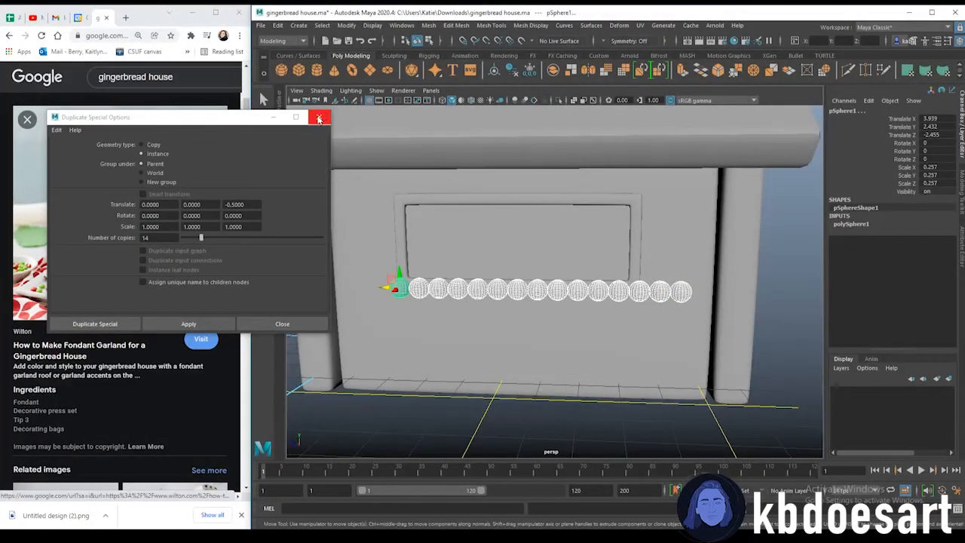
left_click(319, 116)
Delete the last two spheres at the right end of the bead row under the window
mouse_move(383, 289)
left_mouse_down()
mouse_move(374, 290)
mouse_move(382, 290)
left_mouse_up()
left_click(682, 272)
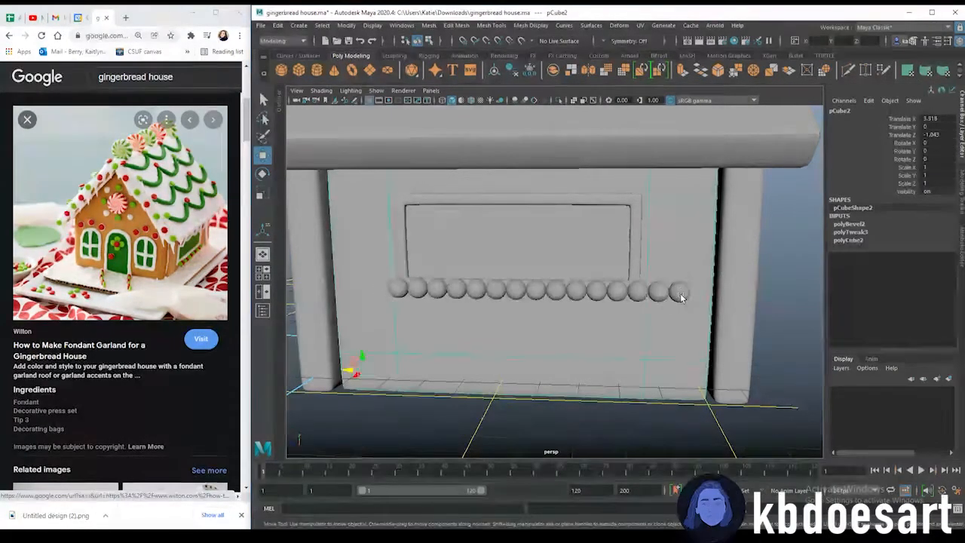
left_click(683, 294)
key("Delete")
left_click(659, 294)
key("Delete")
left_click(658, 341)
left_click(592, 418)
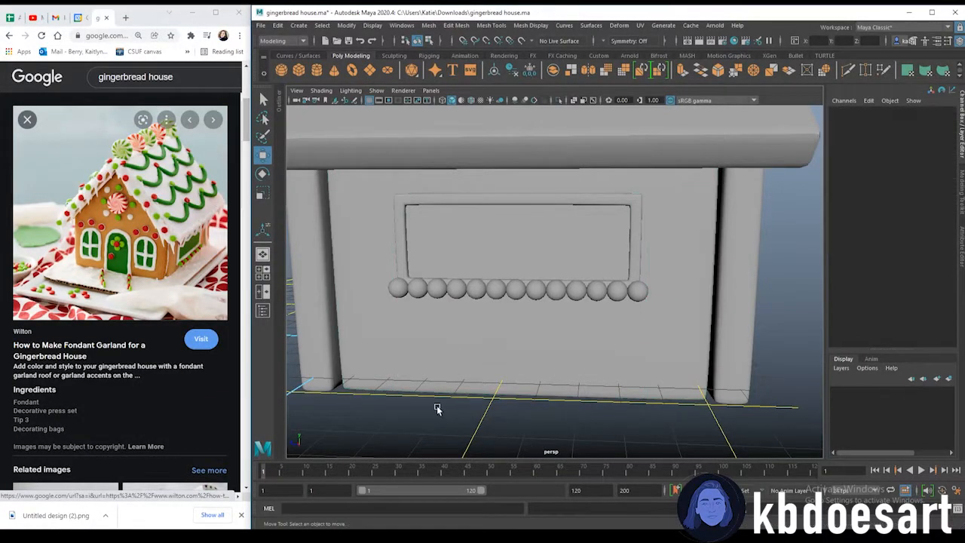
Examine the sphere objects in the Outliner and the bead row under the window from several angles
left_click(281, 102)
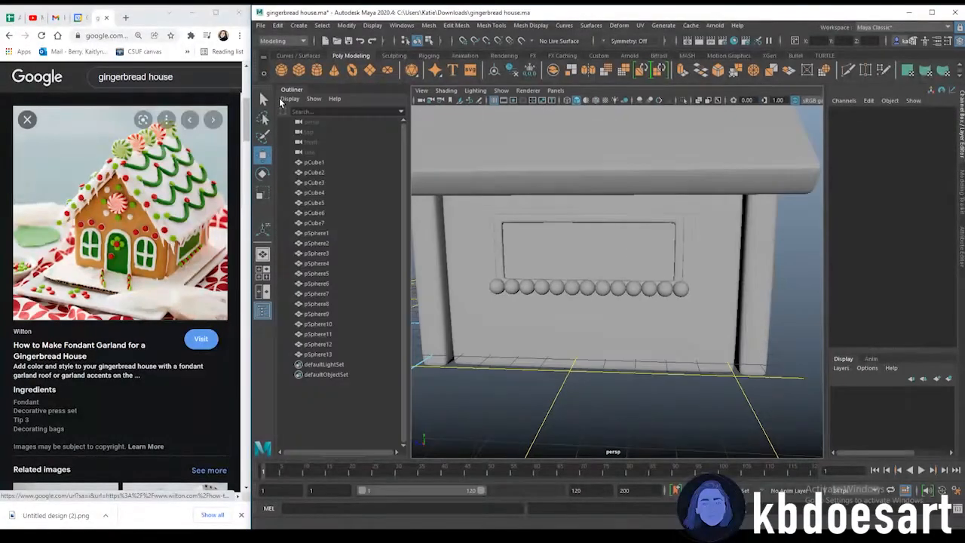
left_click_drag(324, 234, 337, 355)
left_click_drag(580, 360, 606, 369, "alt")
left_click(709, 182)
left_click(781, 233)
left_click_drag(686, 276, 629, 291, "alt")
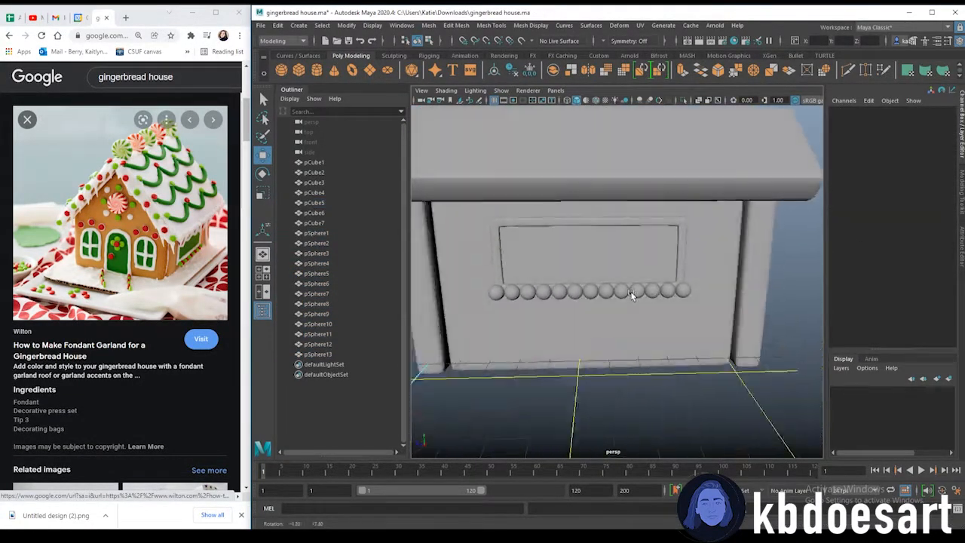
left_click(302, 91)
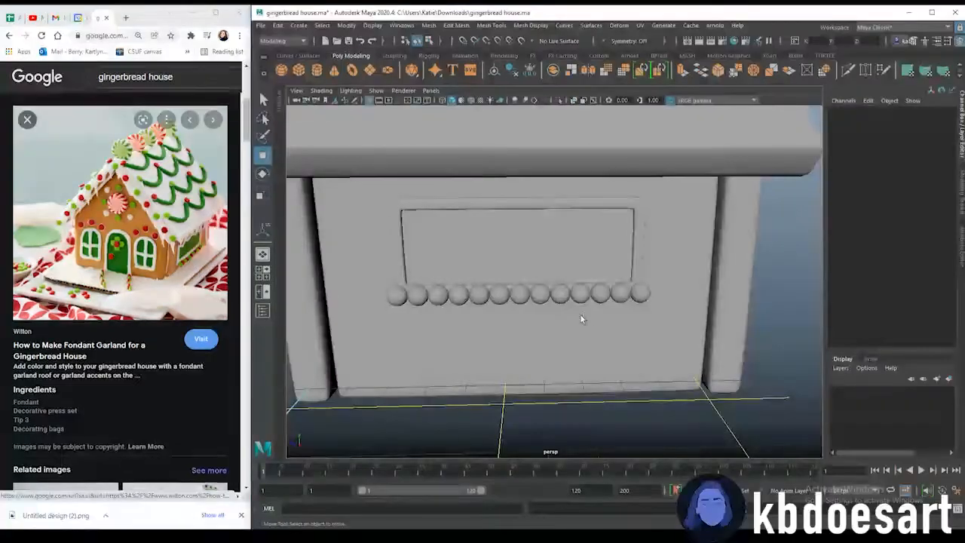
left_click_drag(543, 323, 495, 288, "alt")
scroll(628, 292, "down", 2)
scroll(467, 283, "down", 2)
scroll(556, 322, "down", 3)
scroll(495, 288, "up", 3)
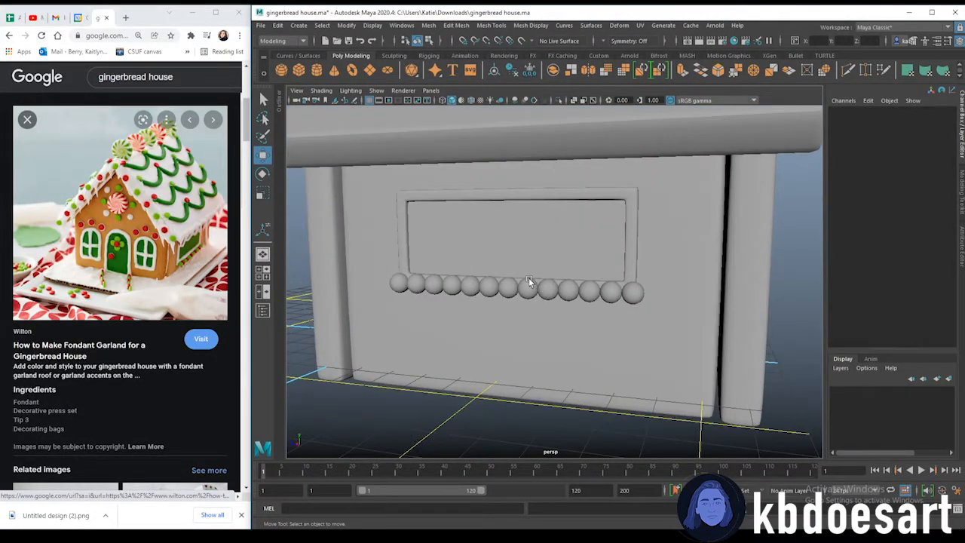
left_click_drag(530, 282, 509, 291, "alt")
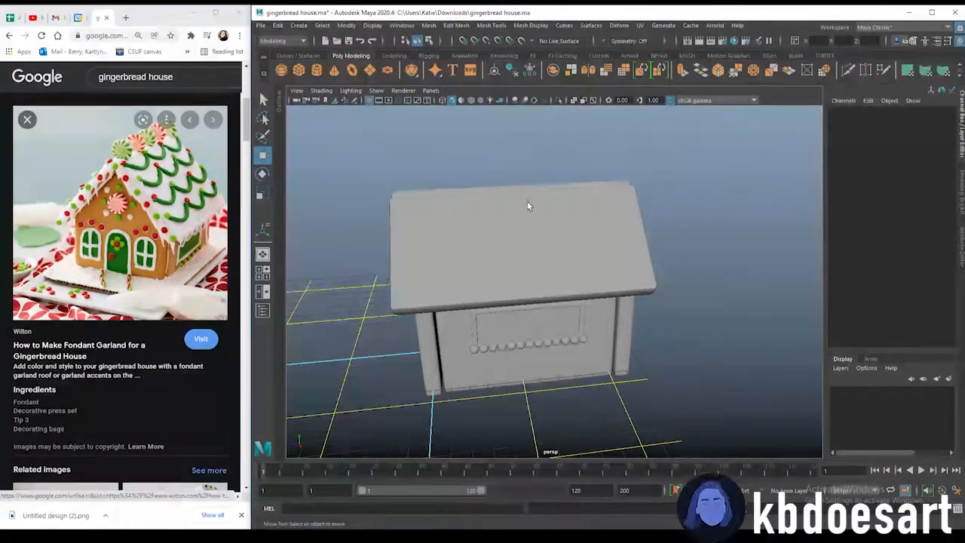
Create a polygon torus above the roof and set its Z rotation to -49.446 to match the roof slope
left_click(351, 71)
left_click_drag(410, 362, 541, 254, "alt")
left_click(541, 253)
left_click(914, 159)
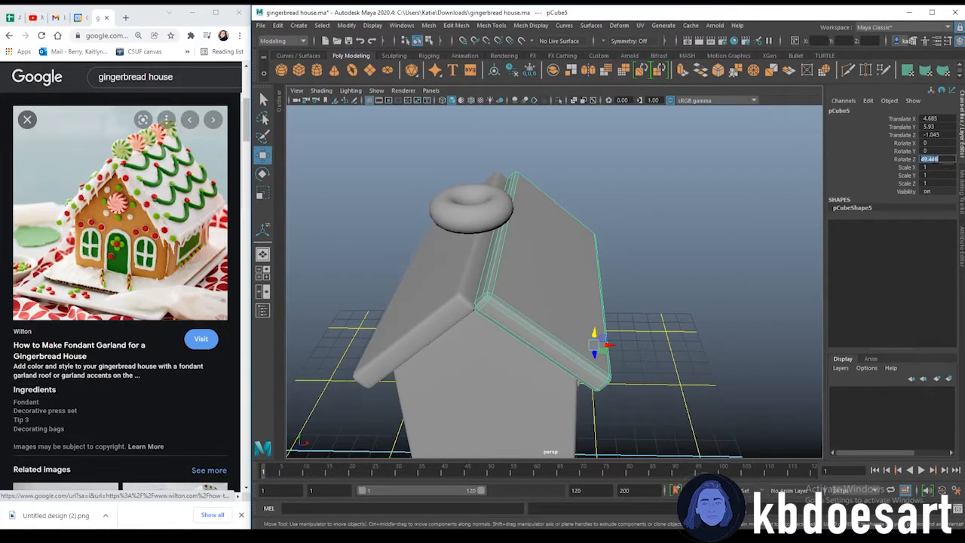
left_click(456, 207)
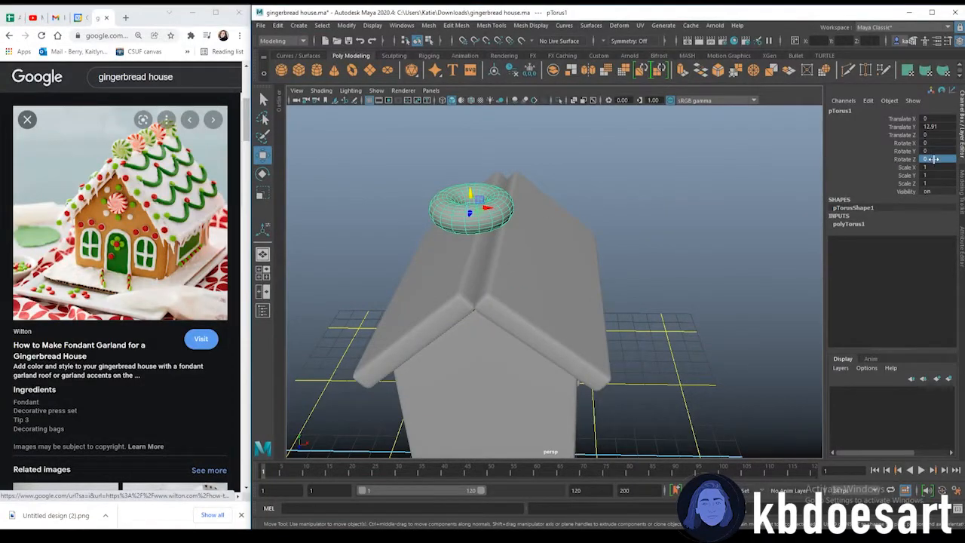
type("45")
left_click(727, 186)
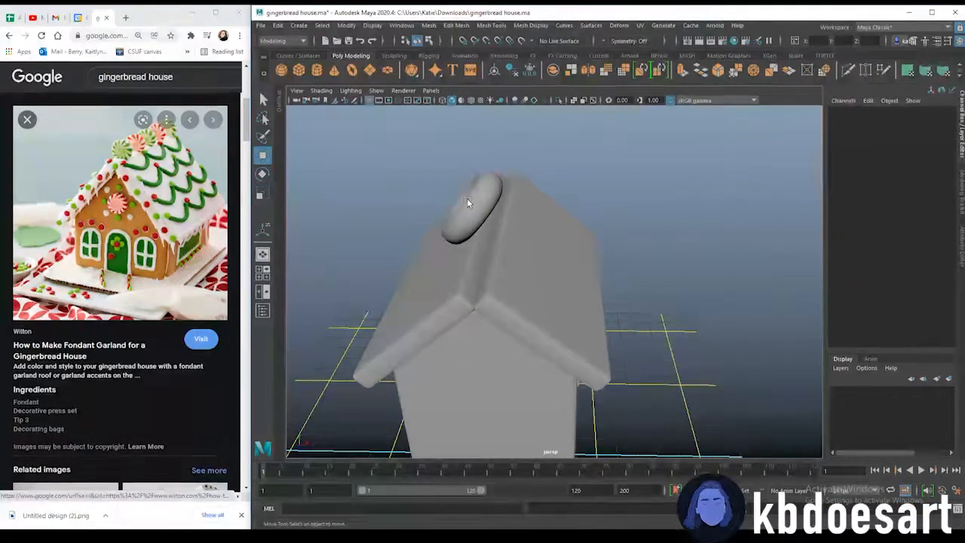
left_click(467, 202)
double_click(929, 159)
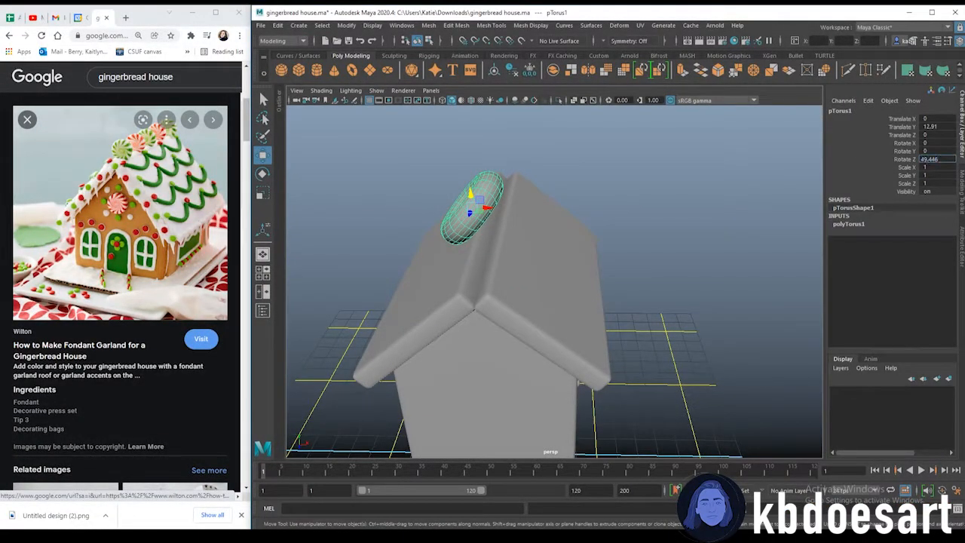
type("-")
key("Return")
Set the torus radius to 2
left_click_drag(485, 205, 676, 295)
scroll(455, 203, "up", 5)
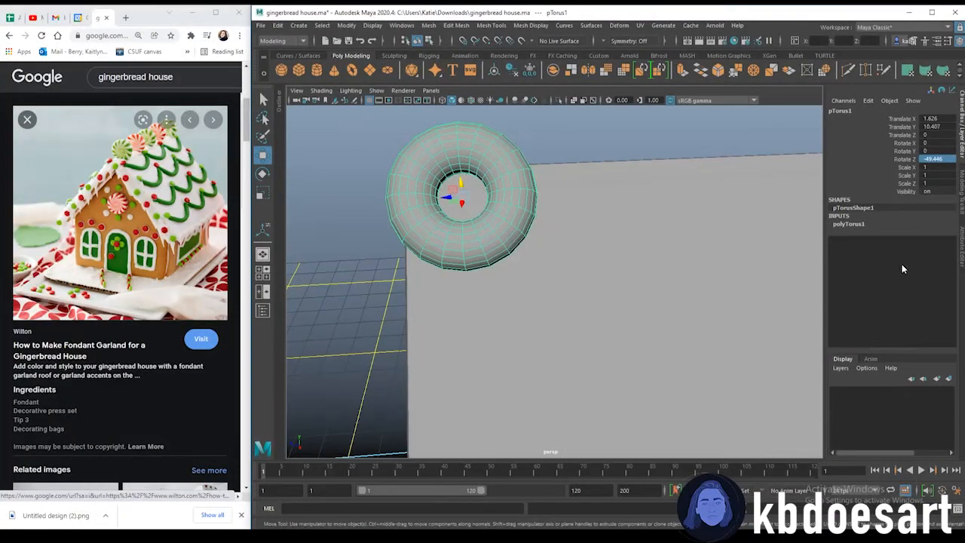
left_click(960, 243)
left_click(836, 110)
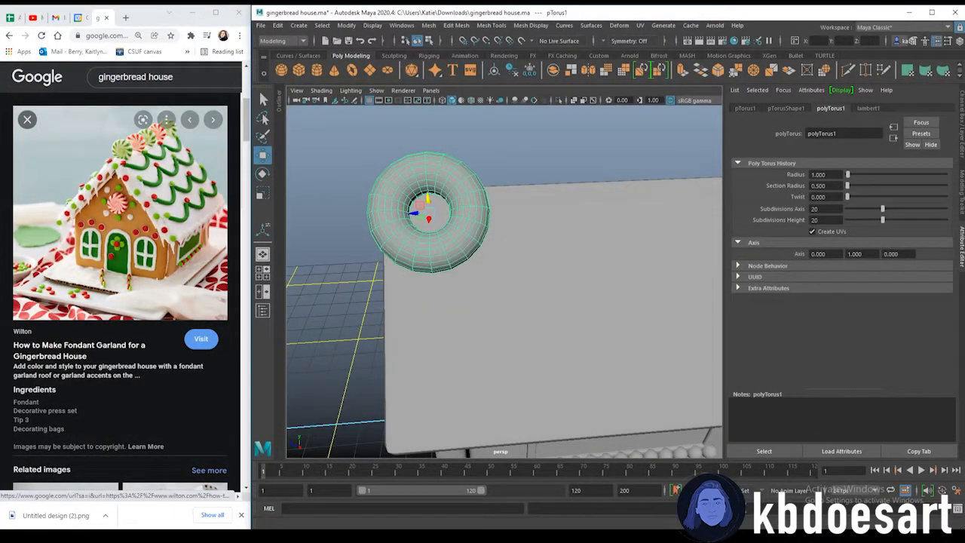
double_click(821, 174)
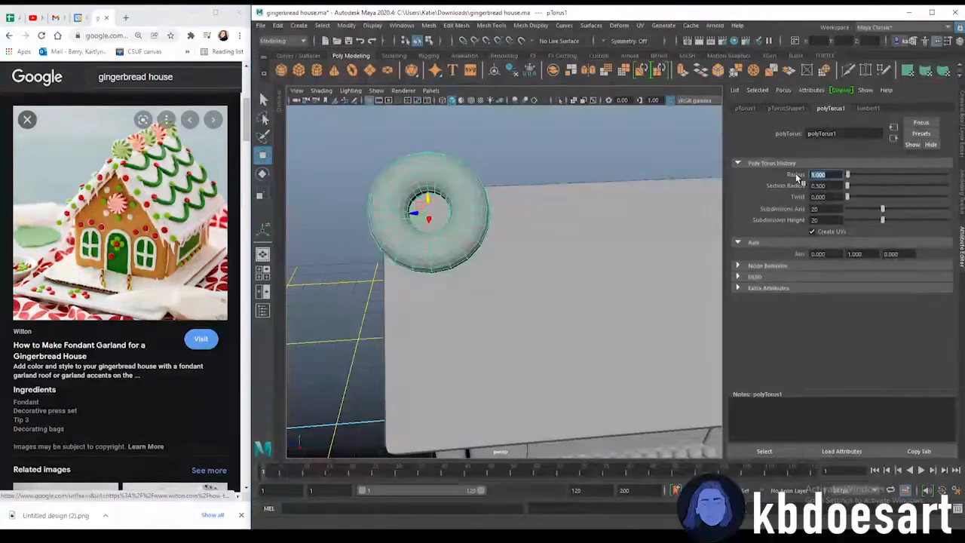
type("2")
key("Return")
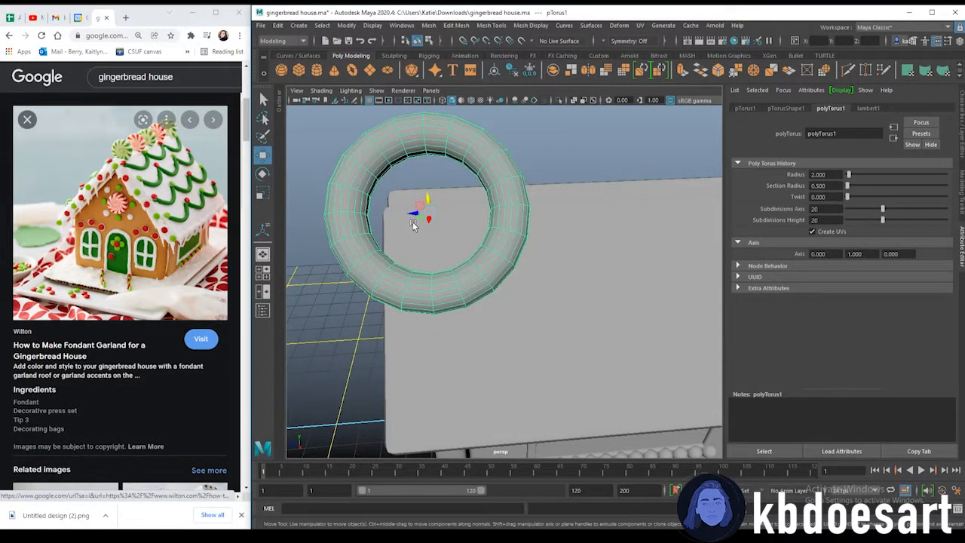
Set the torus radius to 3
key("4")
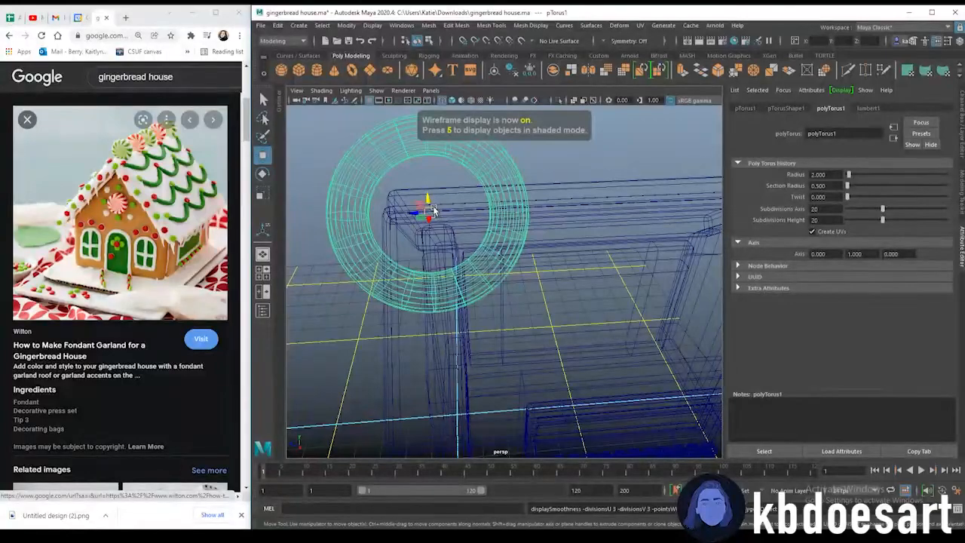
key("5")
key("r")
left_click_drag(430, 214, 300, 205)
scroll(433, 219, "up", 3)
middle_click_drag(452, 215, 537, 277, "alt")
left_click_drag(469, 261, 554, 229)
type("3")
key("Return")
Delete the upper half of the torus faces, leaving a U-shaped arc
key("w")
key("e")
key("w")
scroll(480, 267, "up", 2)
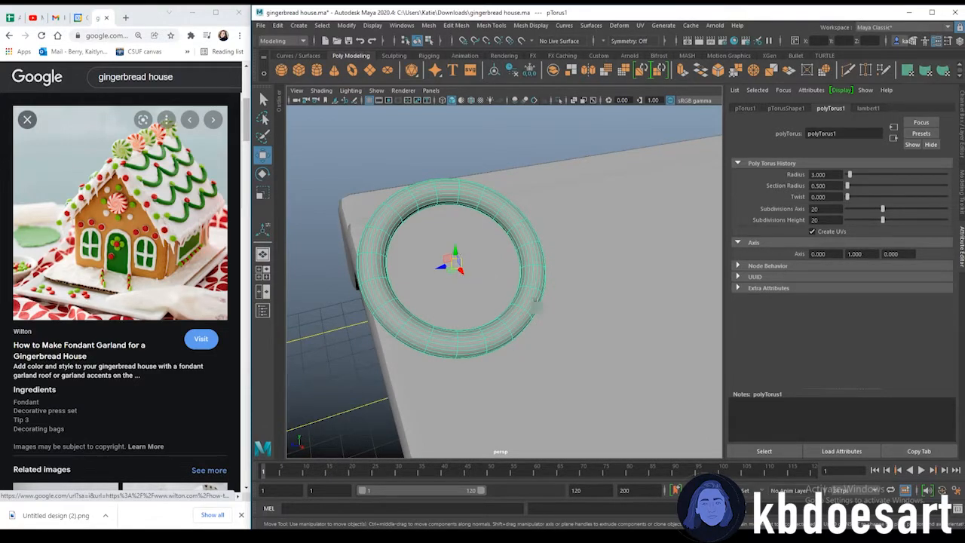
left_click_drag(537, 301, 515, 324, "alt")
scroll(451, 282, "up", 2)
middle_click_drag(453, 283, 514, 294, "alt")
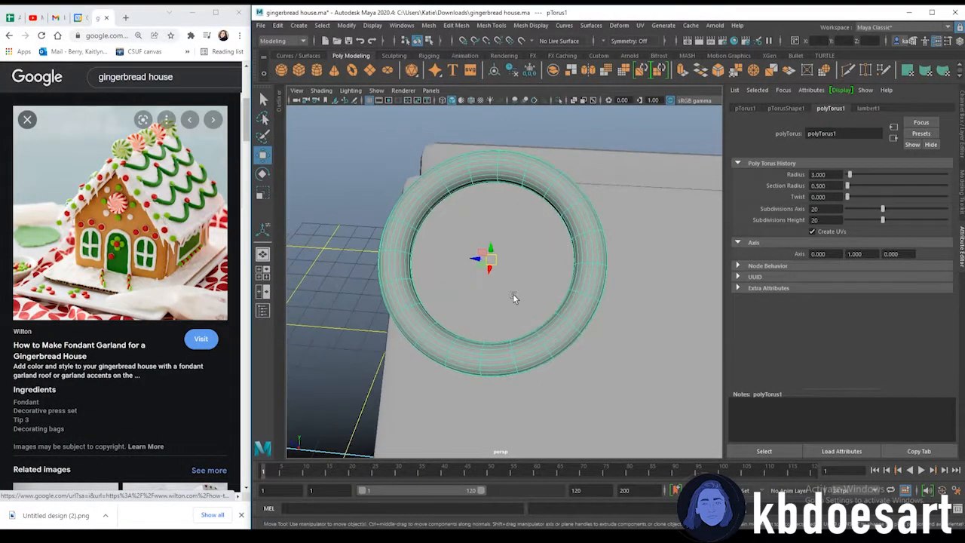
scroll(513, 297, "down", 2)
right_click(527, 218)
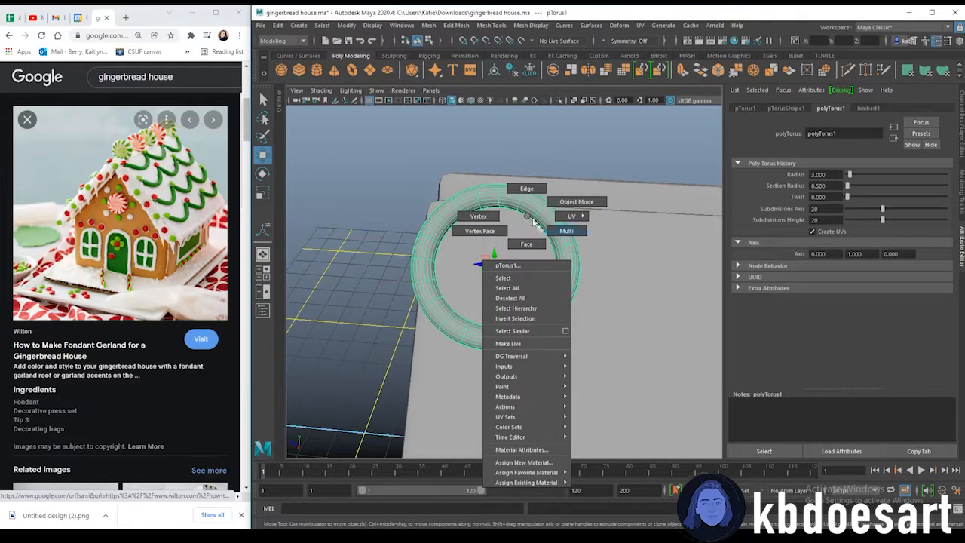
right_click_drag(532, 222, 529, 243)
left_click_drag(553, 244, 557, 263, "alt")
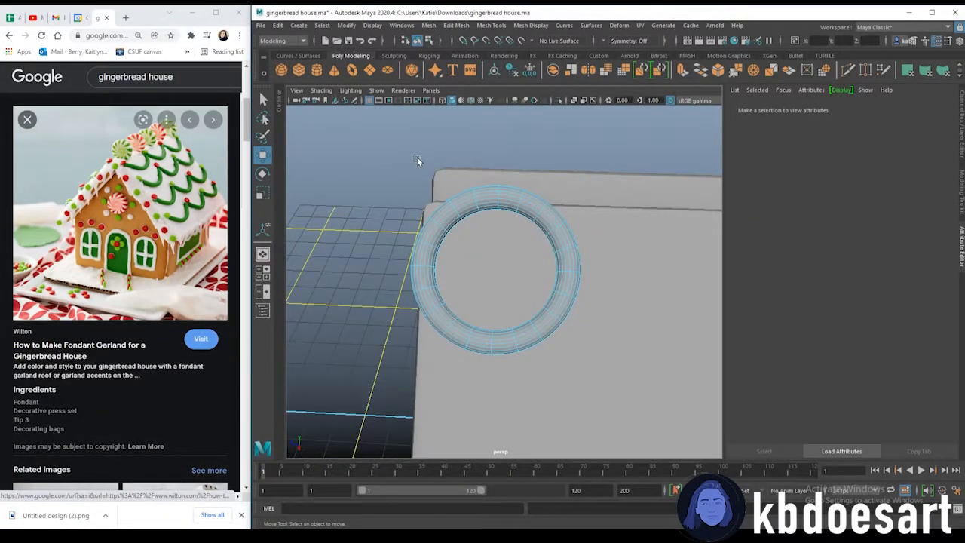
left_click_drag(589, 214, 592, 220)
left_click_drag(415, 152, 645, 256)
key("Delete")
left_click(427, 243)
key("Delete")
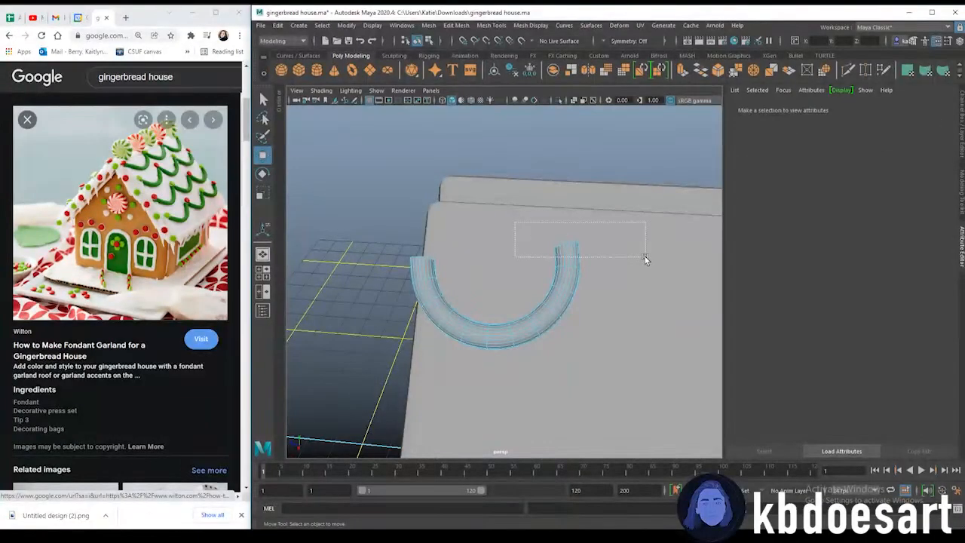
Fill the holes at both open ends of the torus arc
left_click_drag(515, 259, 500, 241, "alt")
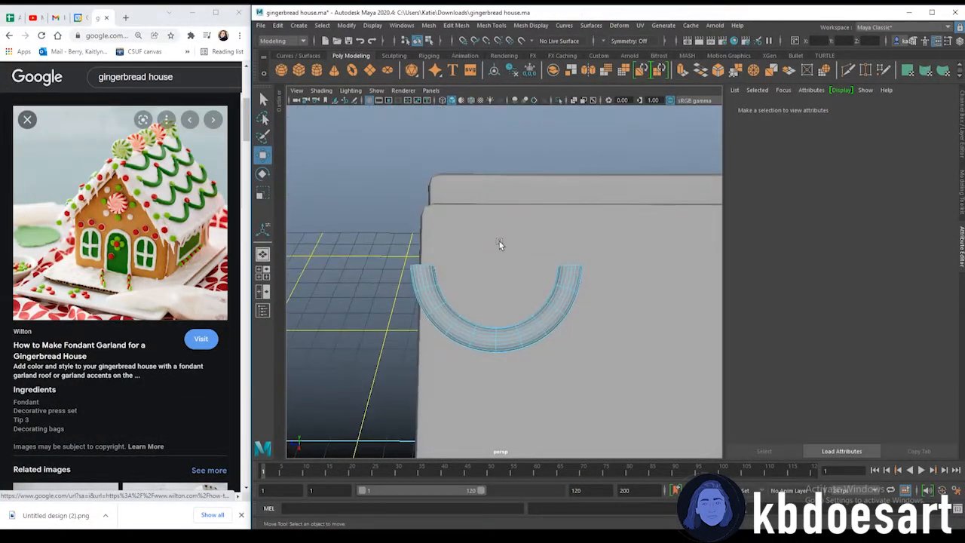
scroll(438, 283, "up", 5)
left_click_drag(446, 275, 416, 304, "alt")
scroll(467, 300, "up", 4)
right_click_drag(408, 274, 408, 302)
left_click(408, 296)
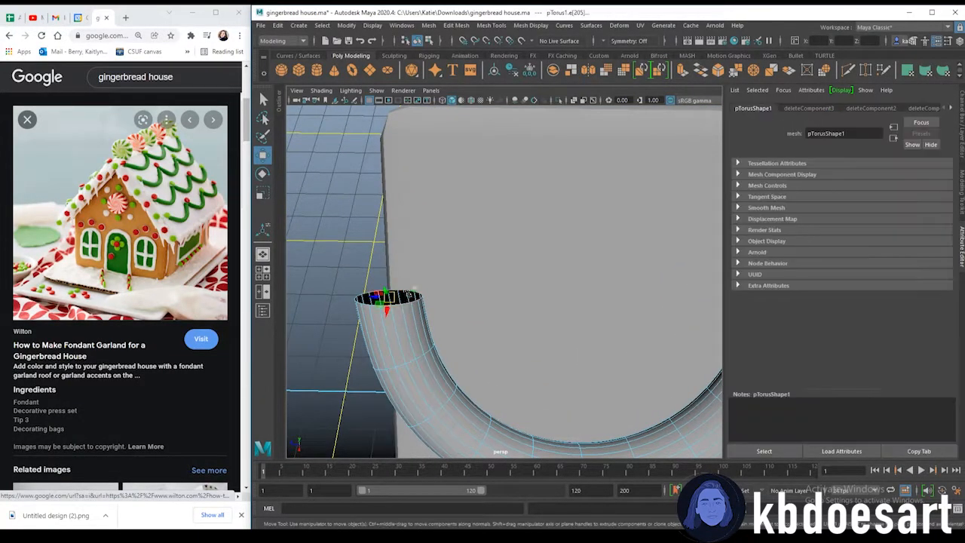
left_click(427, 25)
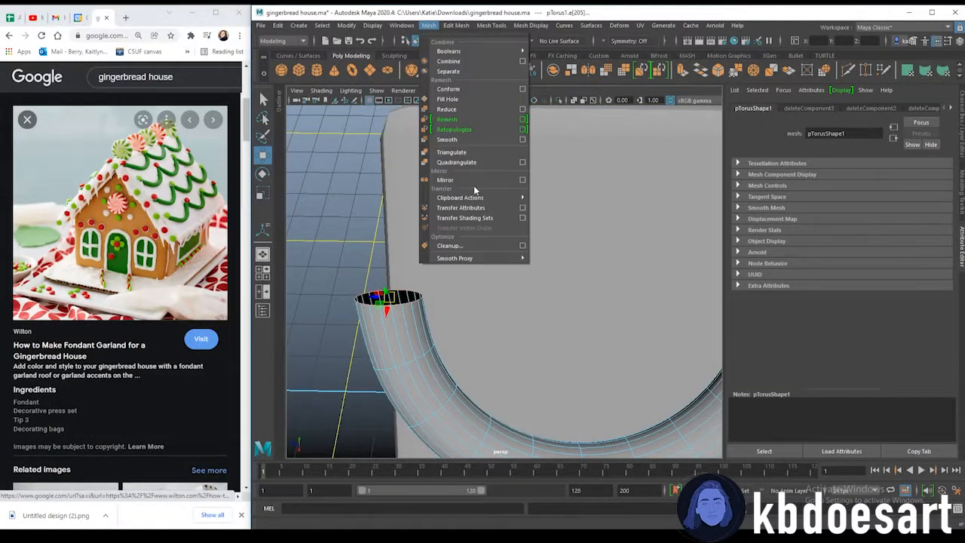
left_click(458, 99)
middle_click_drag(621, 248, 527, 253, "alt")
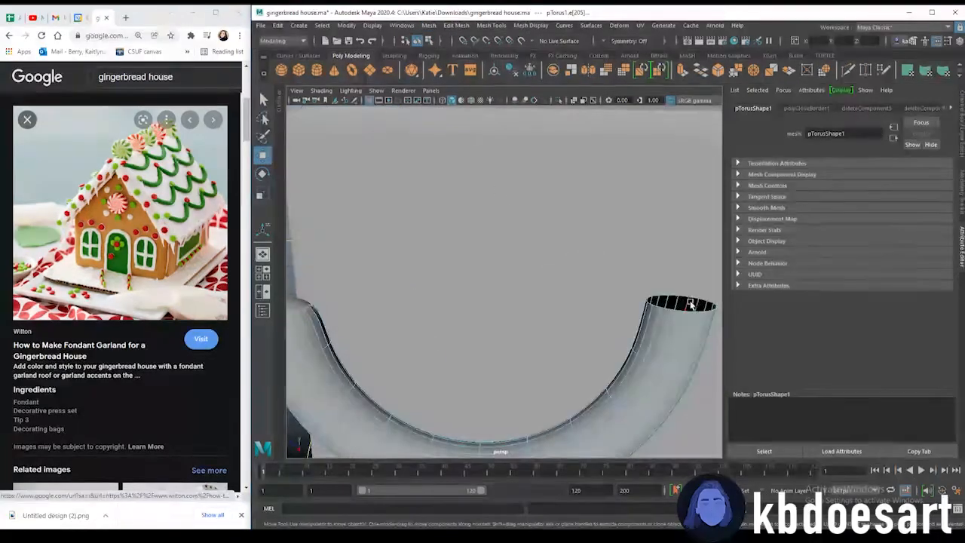
left_click(428, 26)
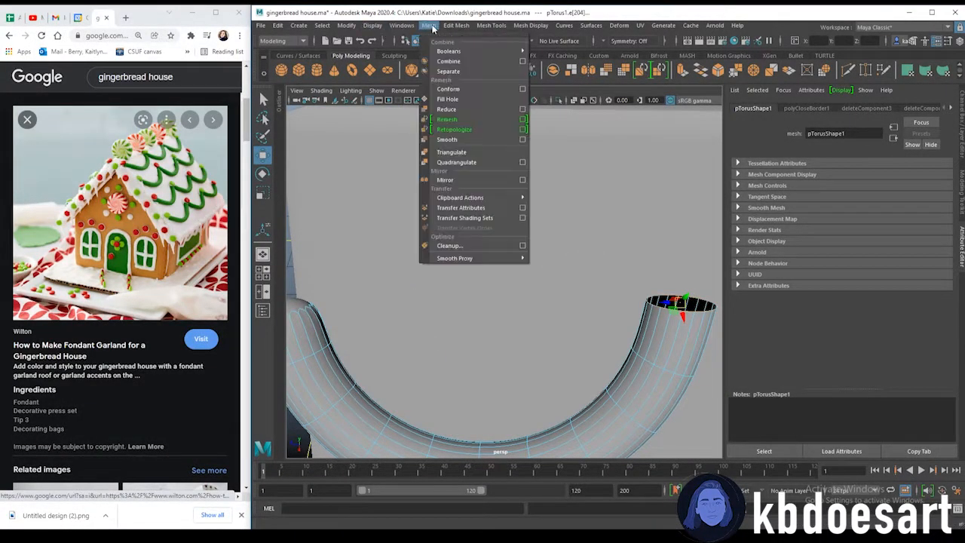
left_click(460, 99)
Turn on smooth preview for the arc and move it to the front corner along the roof's bottom edge
scroll(537, 263, "down", 5)
key("3")
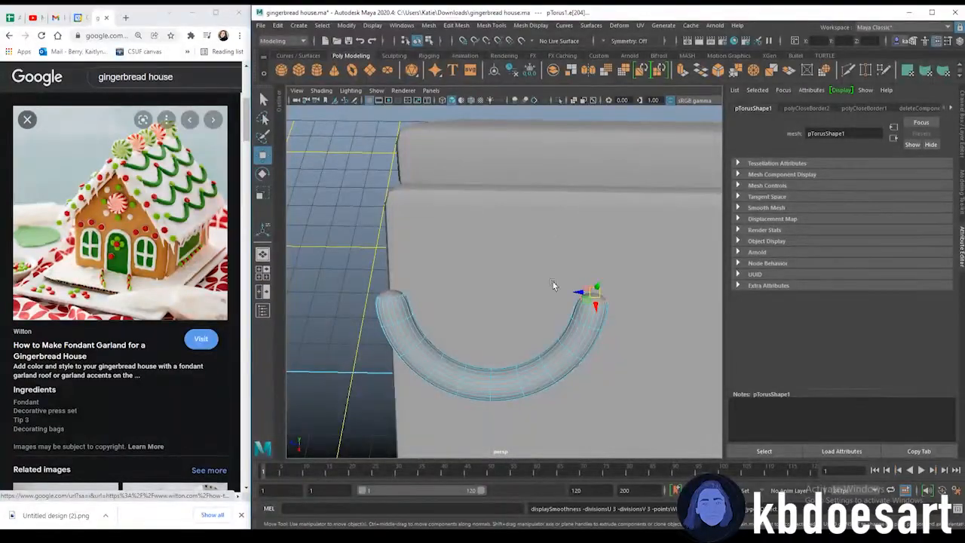
left_click_drag(558, 365, 564, 334, "alt")
left_click(601, 279)
right_click_drag(601, 274, 601, 247)
left_click(493, 332)
left_click_drag(583, 281, 531, 326, "alt")
left_click_drag(458, 304, 536, 214, "alt")
left_click(537, 214)
left_click(462, 249)
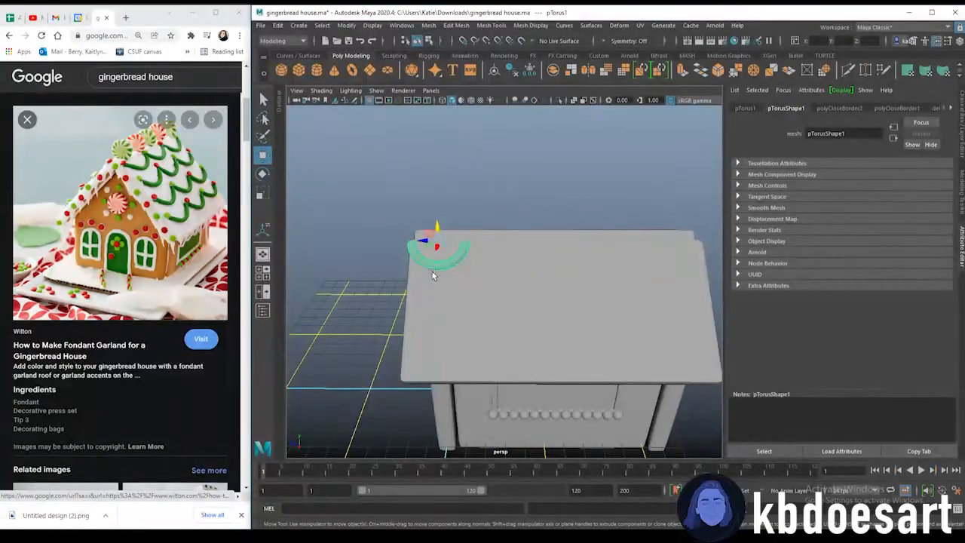
middle_click_drag(451, 196, 437, 191, "alt")
right_click_drag(432, 183, 451, 186, "alt")
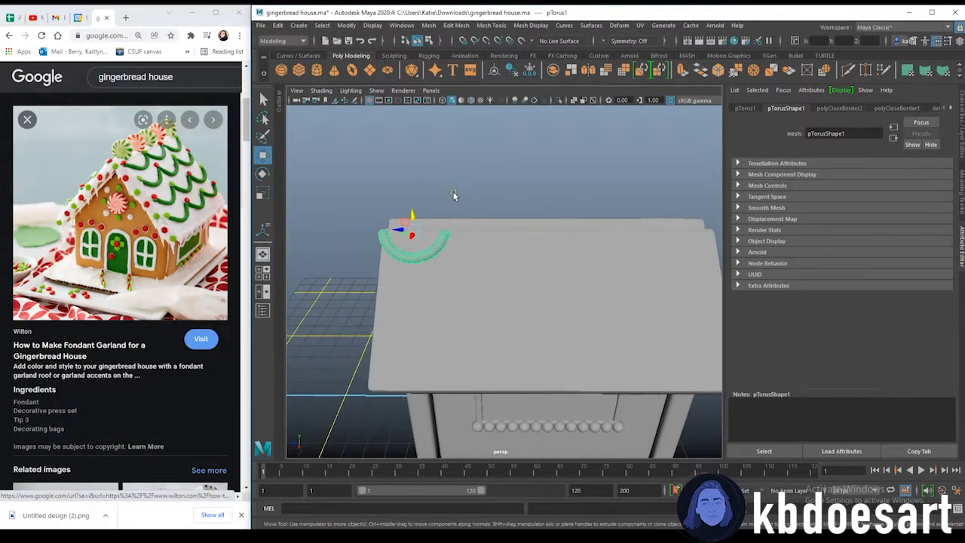
Open Duplicate Special for the arc, set 4 copies with a Z translate of 3, apply, and undo it
left_click(278, 25)
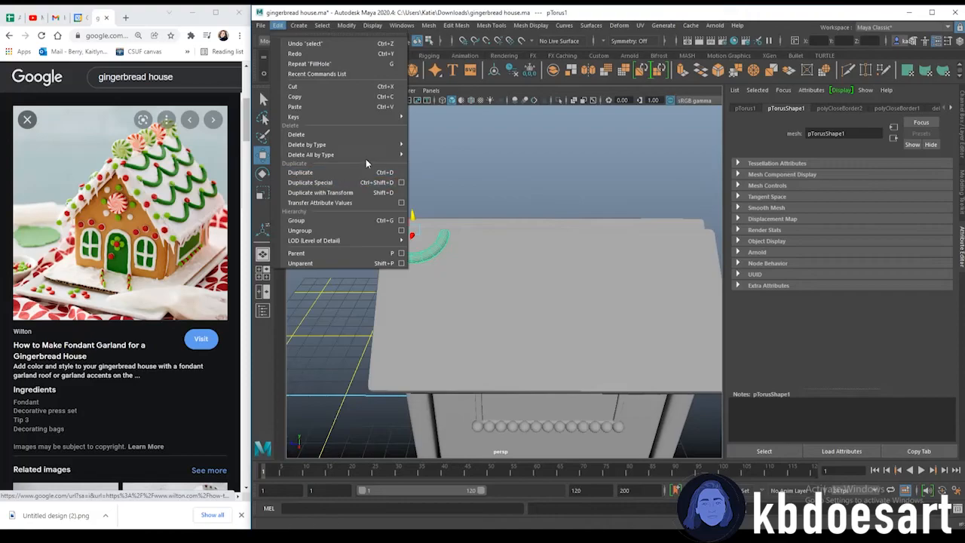
left_click(402, 183)
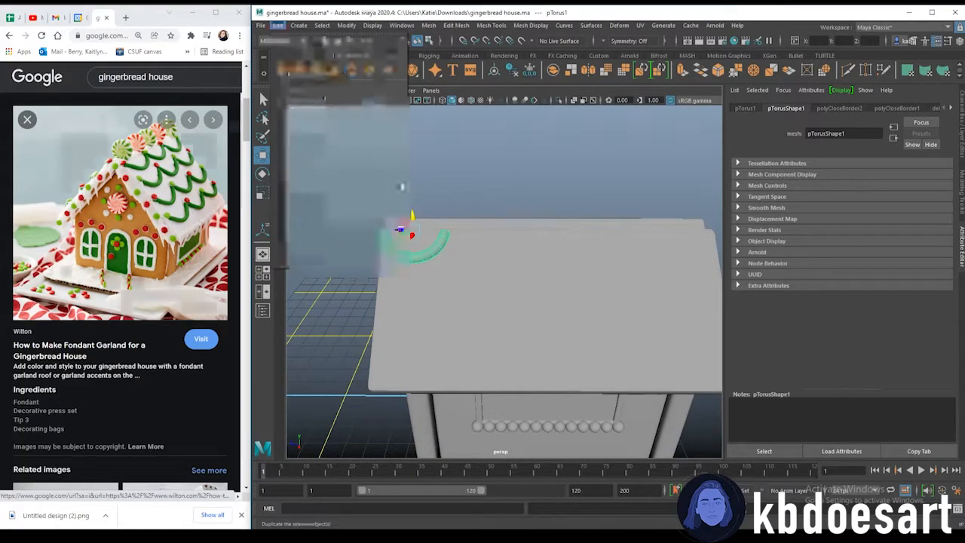
left_click(543, 165)
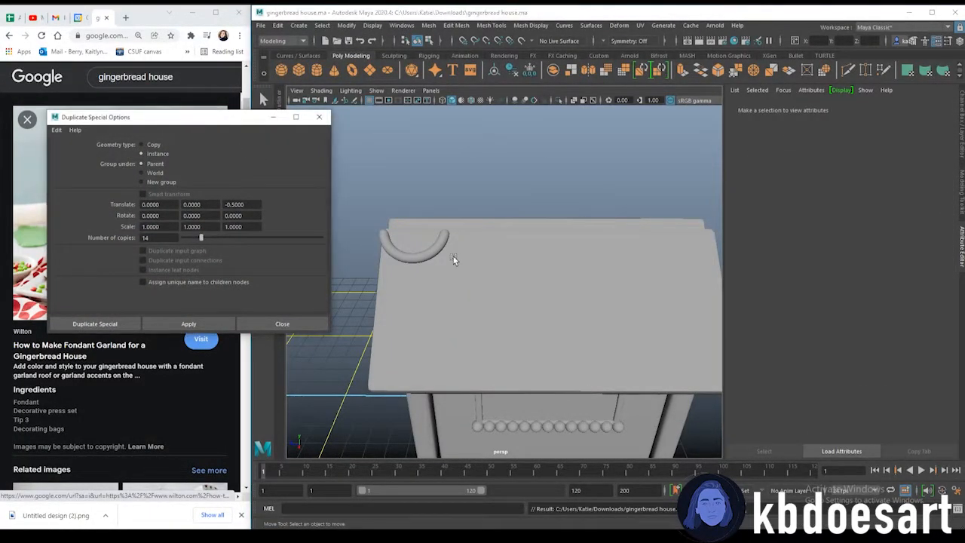
left_click(447, 249)
double_click(234, 204)
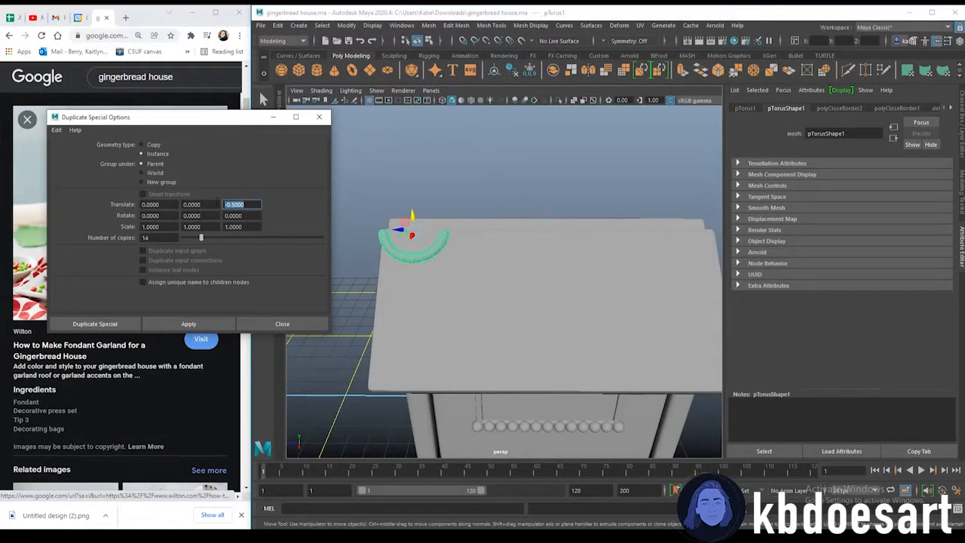
type("2")
key("BackSpace")
type("3")
type("4")
left_click(205, 320)
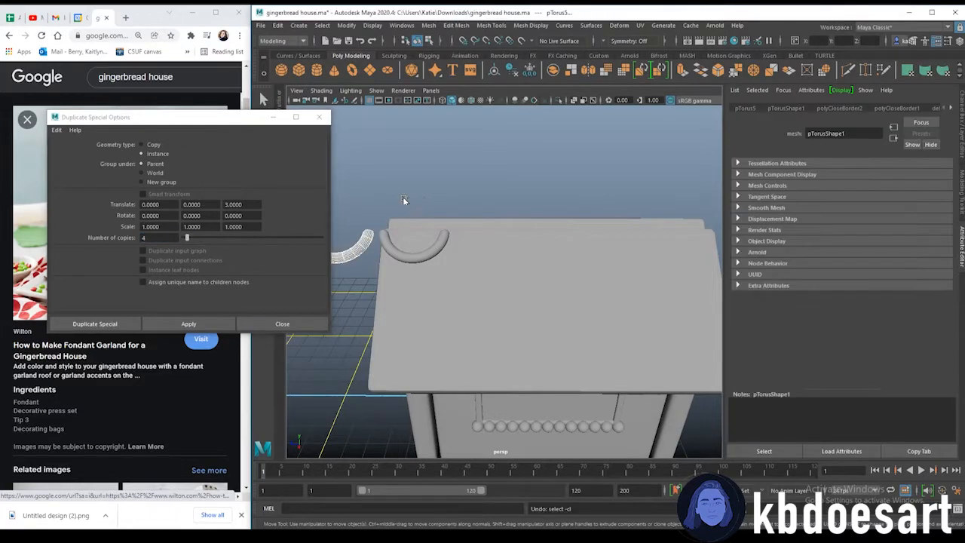
key("ctrl+z")
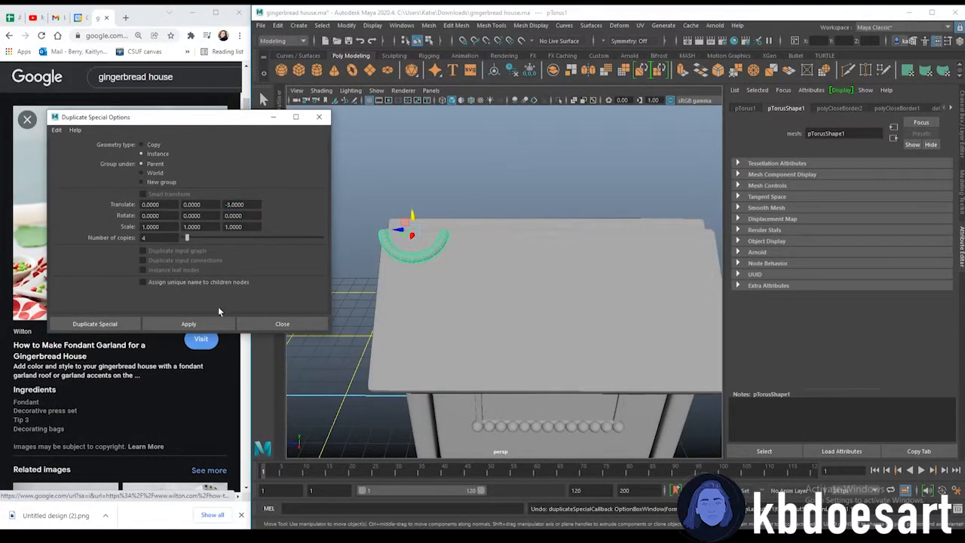
Try duplicating the arc with a negative Z translate of -3 and undo each attempt
left_click(189, 324)
scroll(522, 248, "down", 5)
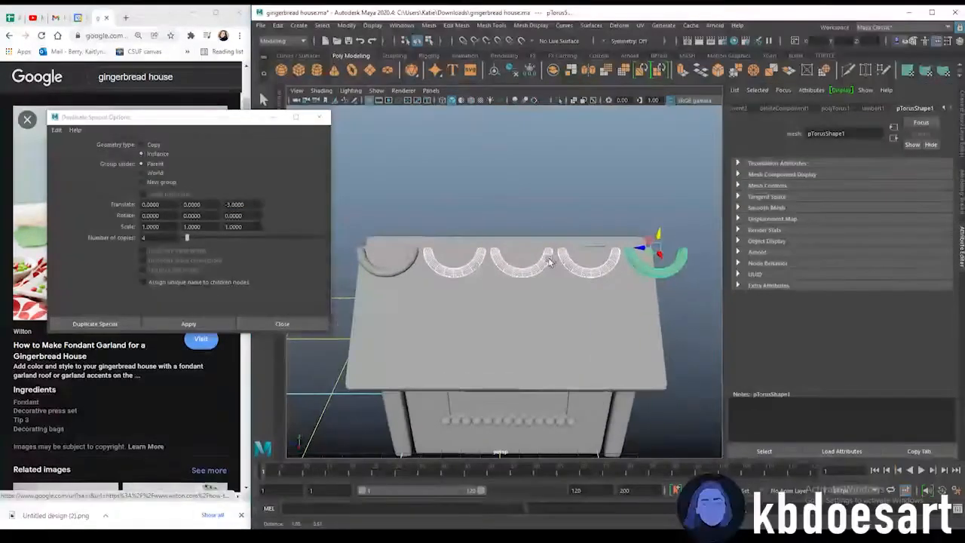
scroll(550, 255, "up", 2)
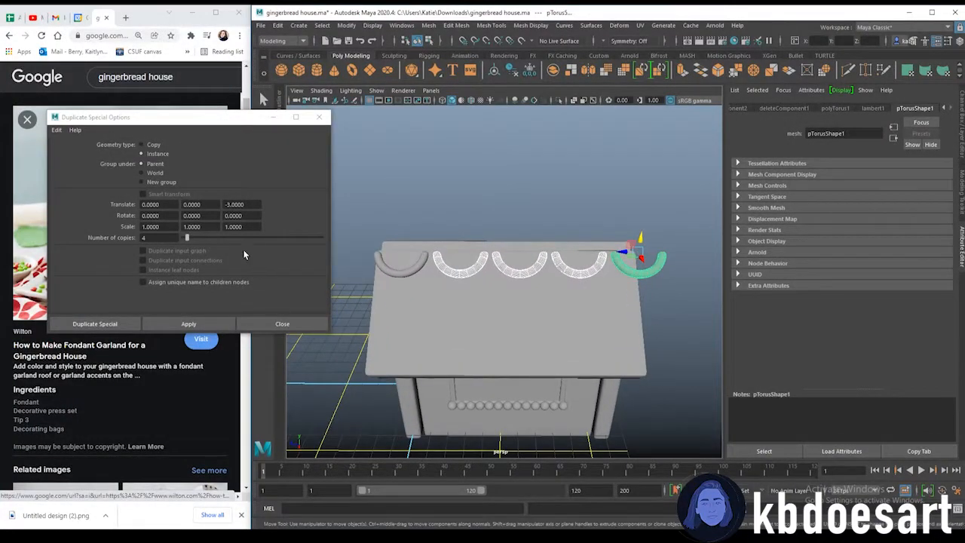
key("ctrl+z")
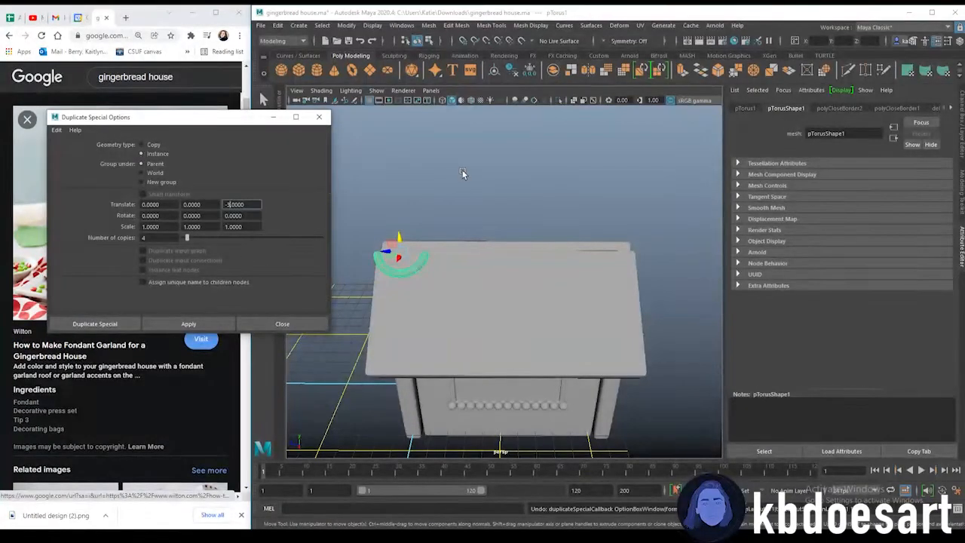
type("-1")
left_click(194, 324)
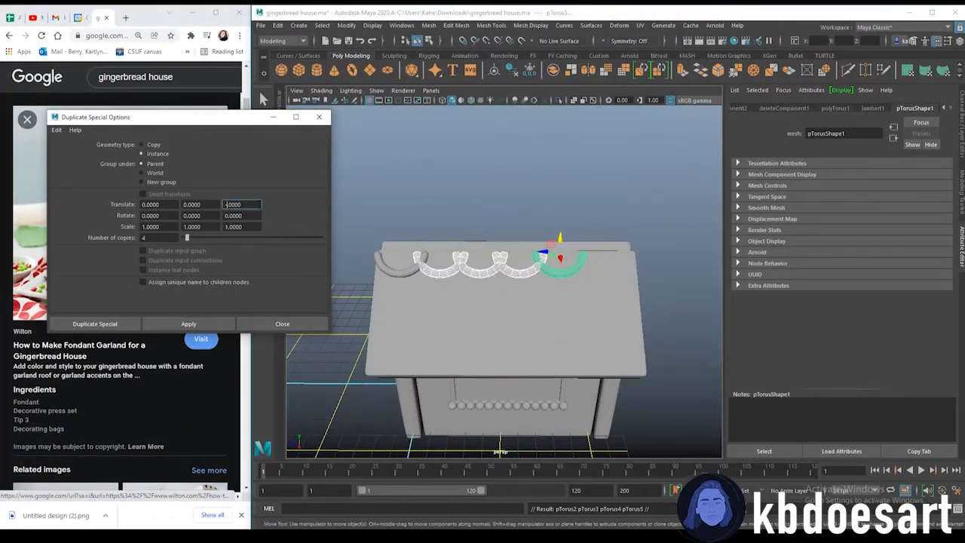
key("ctrl+z")
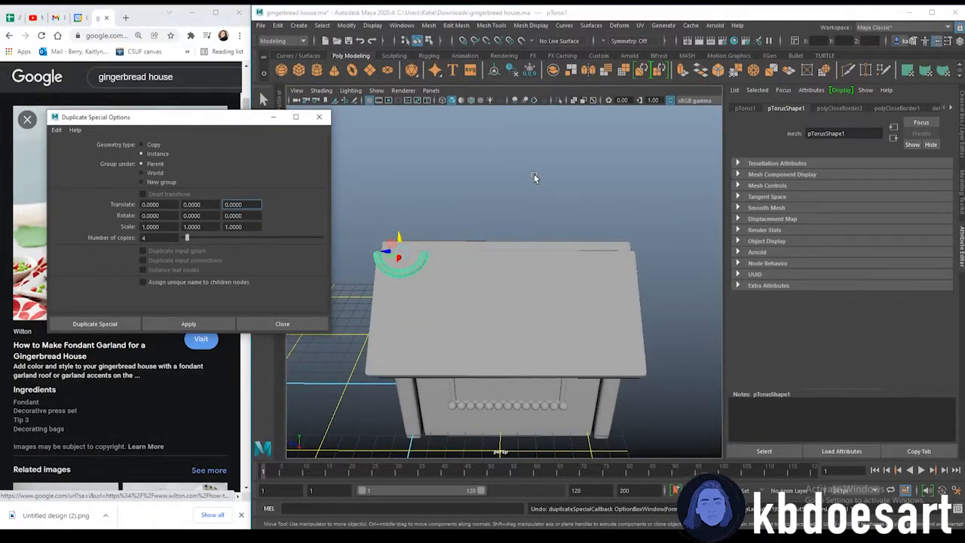
Duplicate the arc 4 times with a Z translate offset of -2.5
key("Delete")
type(".5")
left_click(222, 322)
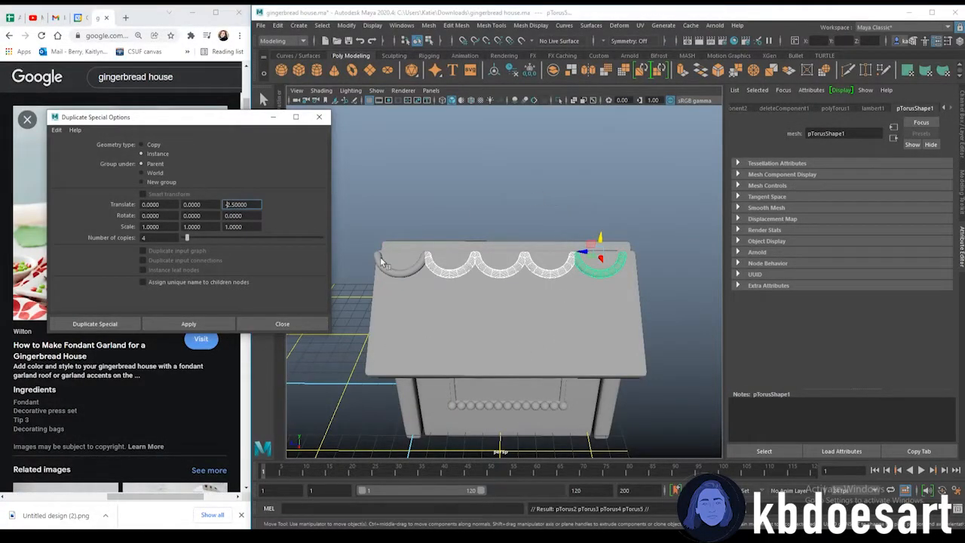
Select all five roof arcs, close the Duplicate Special dialog, and group them
left_click(400, 271)
left_click(450, 267, "shift")
left_click(500, 268, "shift")
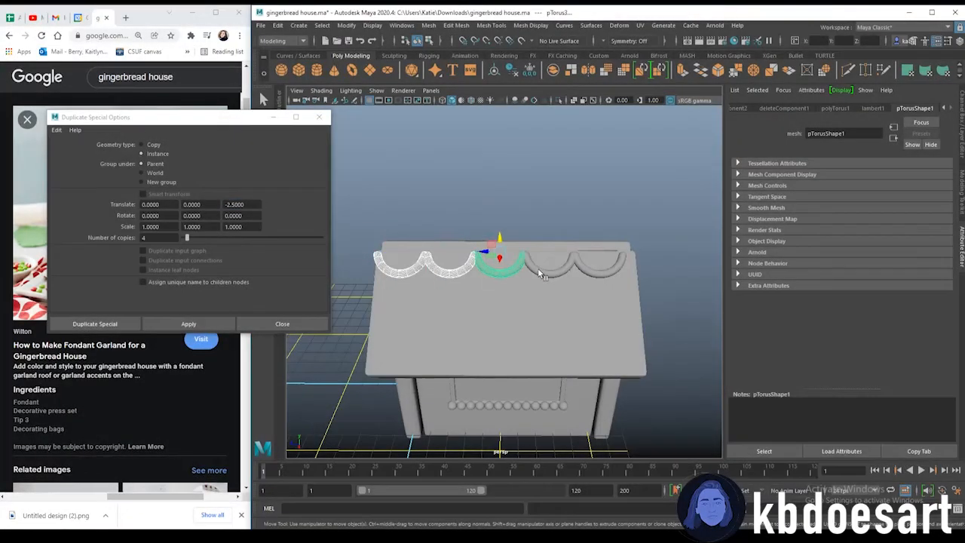
left_click(600, 273, "shift")
left_click_drag(581, 253, 587, 252)
left_click(632, 218)
left_click_drag(551, 303, 554, 260, "alt")
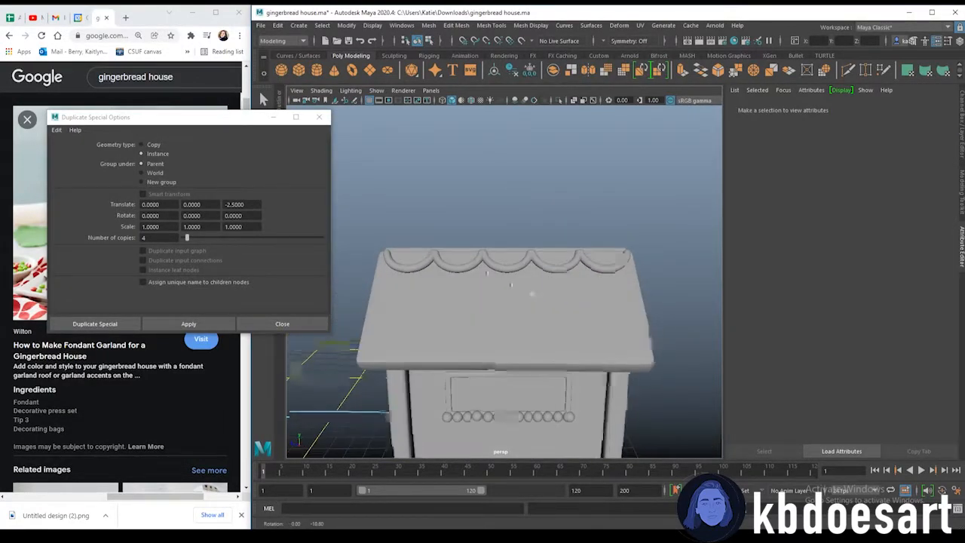
left_click(423, 272)
left_click(467, 268, "shift")
left_click(517, 267, "shift")
left_click(569, 267, "shift")
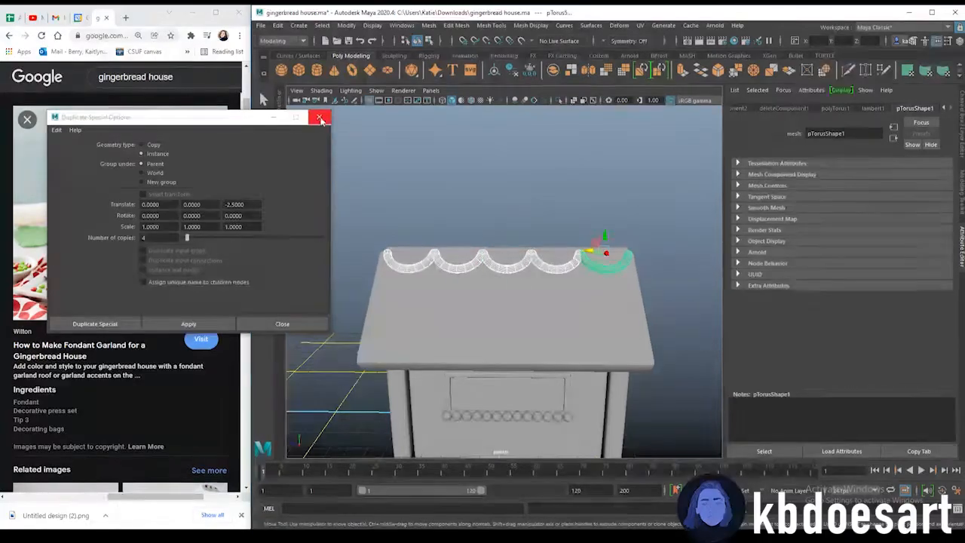
left_click(319, 117)
key("ctrl+g")
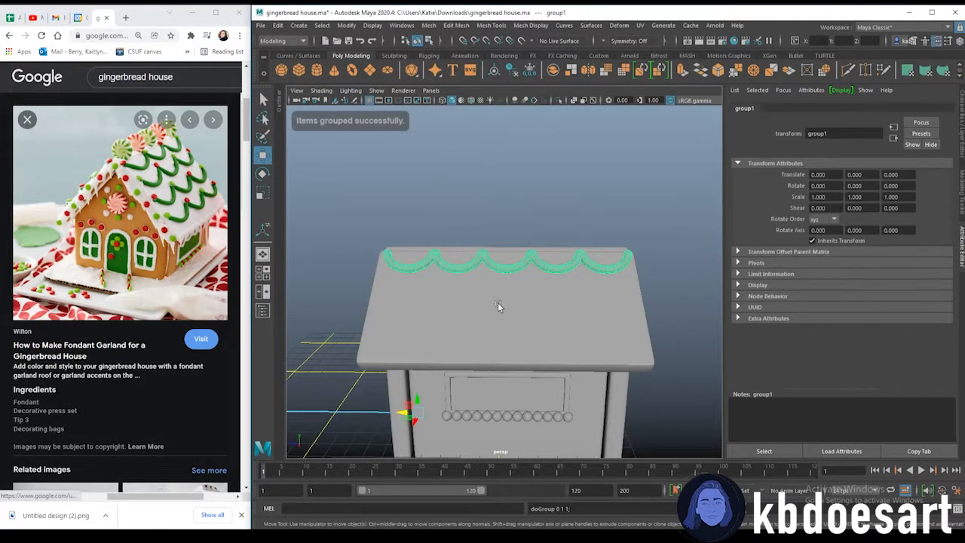
left_click_drag(449, 319, 430, 143, "alt")
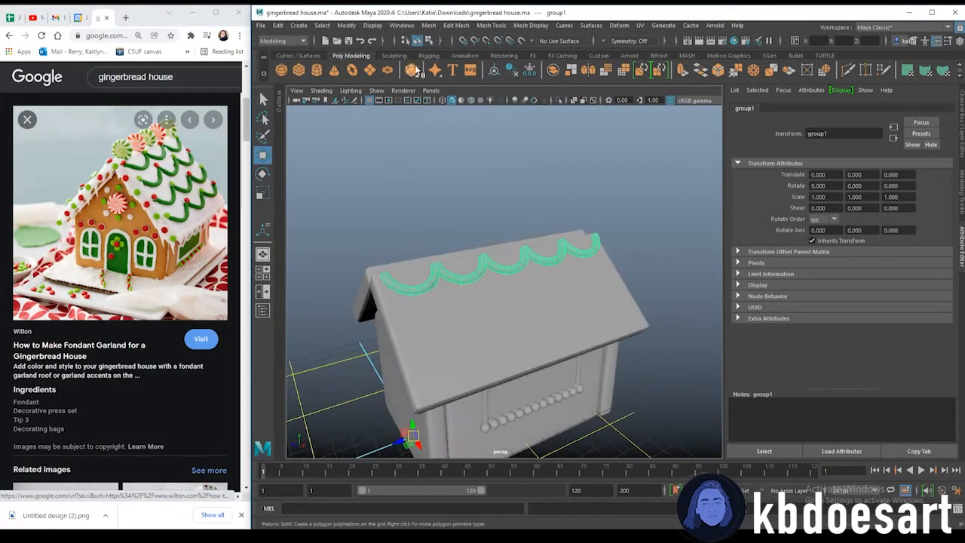
Combine the grouped roof arcs into a single garland mesh
left_click(427, 26)
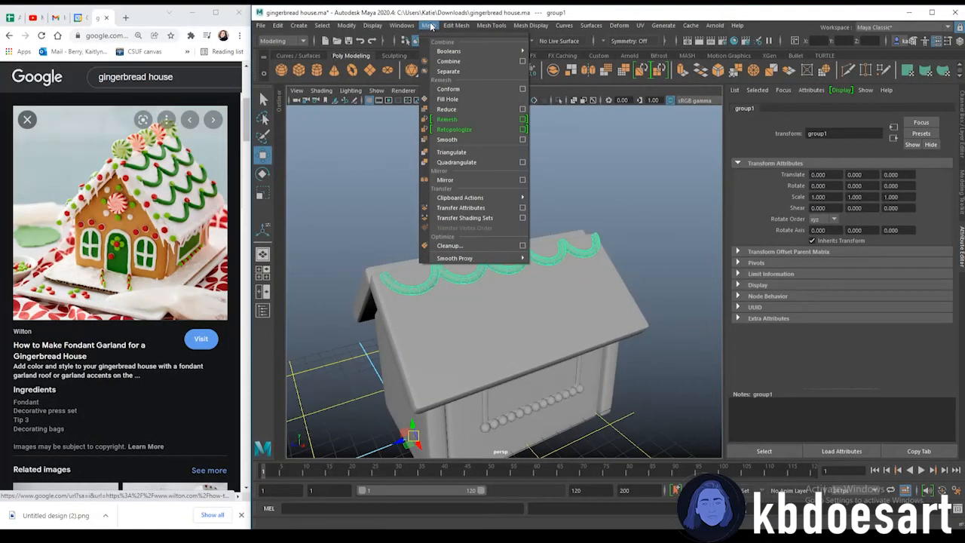
left_click(455, 63)
left_click_drag(477, 238, 581, 294, "alt")
left_click(279, 105)
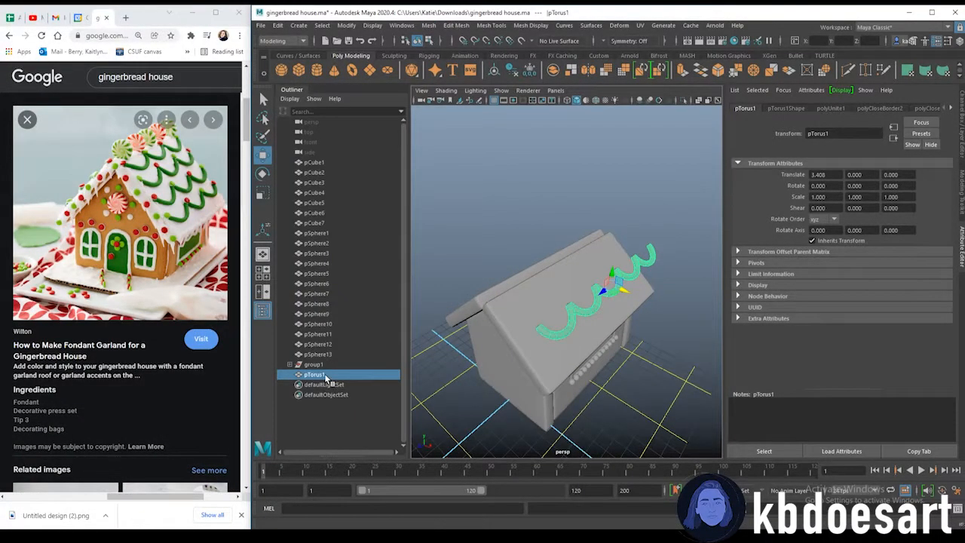
left_click(292, 90)
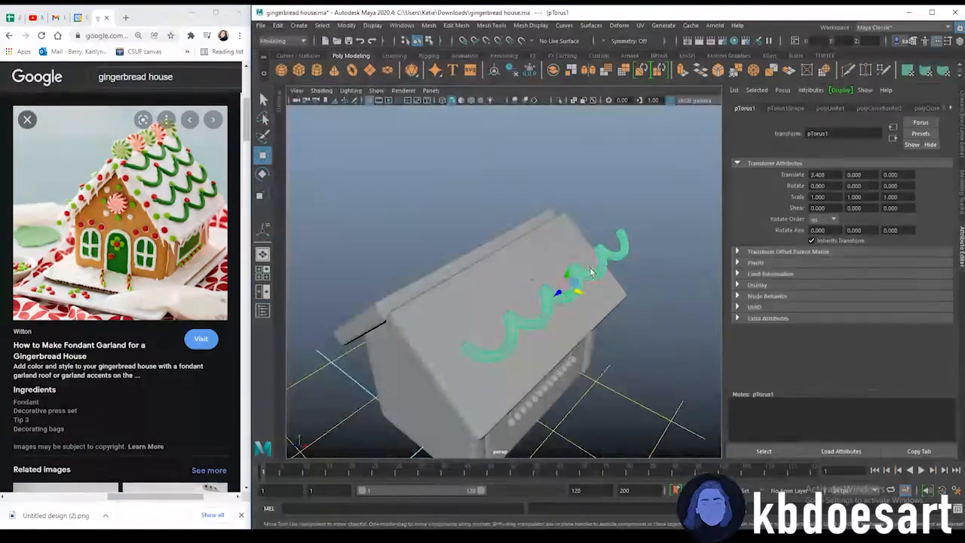
Duplicate the combined garland twice, moving each copy down the roof slope to form three rows
left_click_drag(492, 283, 545, 262, "alt")
key("ctrl+z")
left_click_drag(483, 302, 513, 306, "alt")
scroll(512, 305, "up", 3)
key("ctrl+d")
left_click_drag(520, 264, 612, 252)
key("ctrl+d")
left_click_drag(558, 286, 535, 270, "alt")
left_click(600, 267)
left_click(620, 251)
left_click(540, 276)
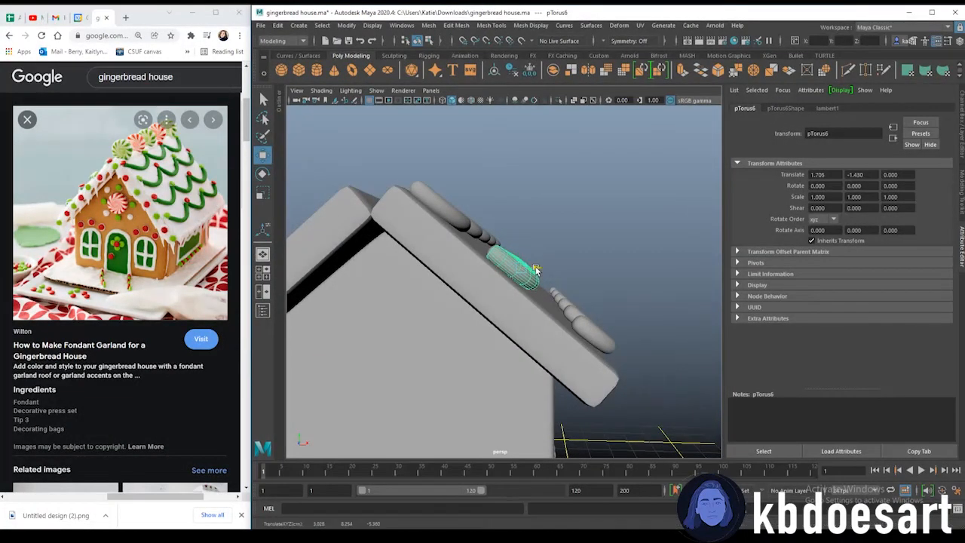
left_click_drag(593, 324, 522, 297, "alt")
left_click(582, 322)
left_click(603, 320)
scroll(604, 319, "down", 3)
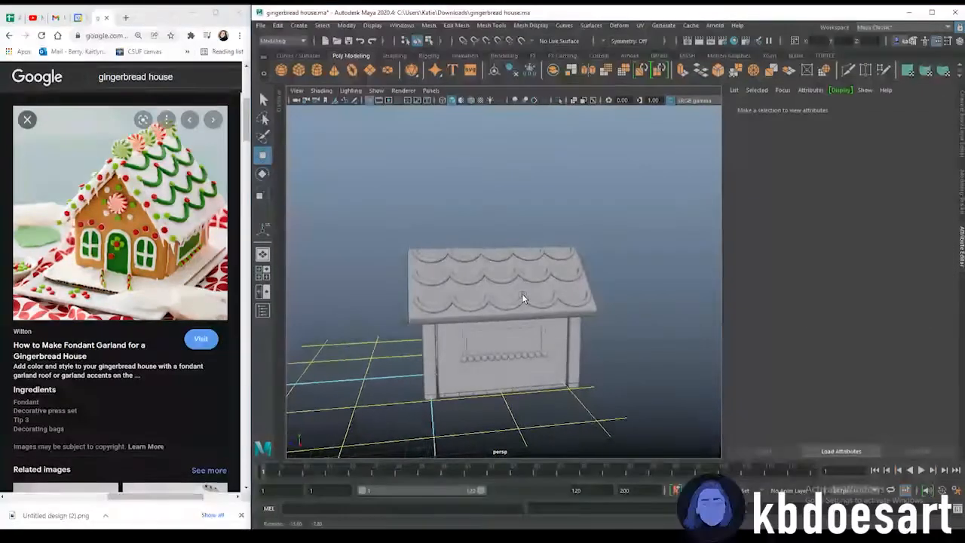
Select the top garland row and duplicate it
scroll(521, 294, "up", 4)
left_click_drag(519, 297, 536, 292, "alt")
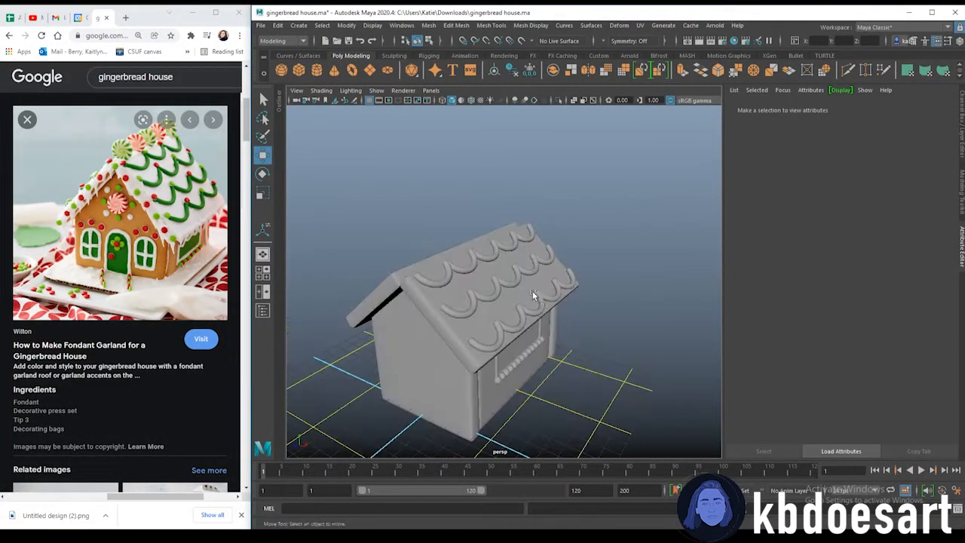
left_click(505, 329)
right_click_drag(403, 292, 545, 278, "alt")
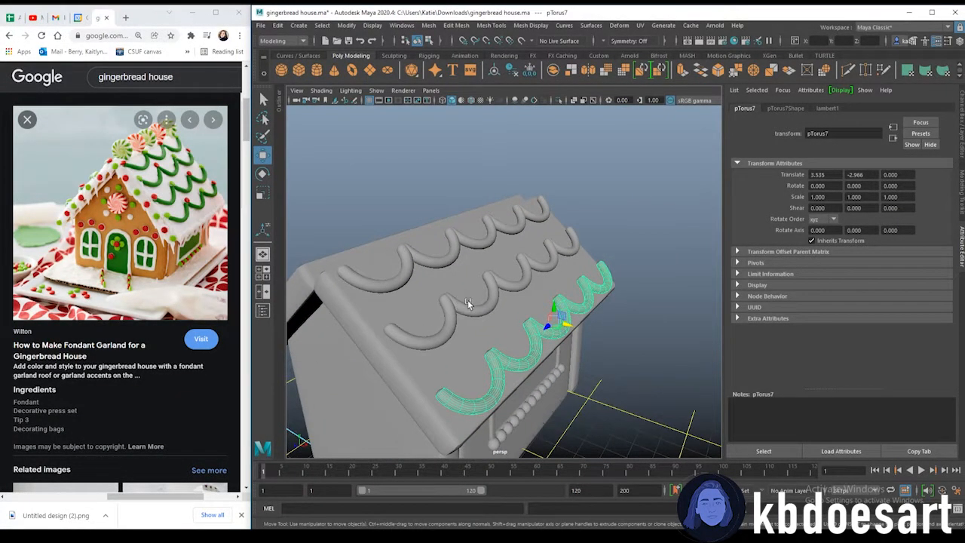
left_click(456, 307)
left_click(411, 264)
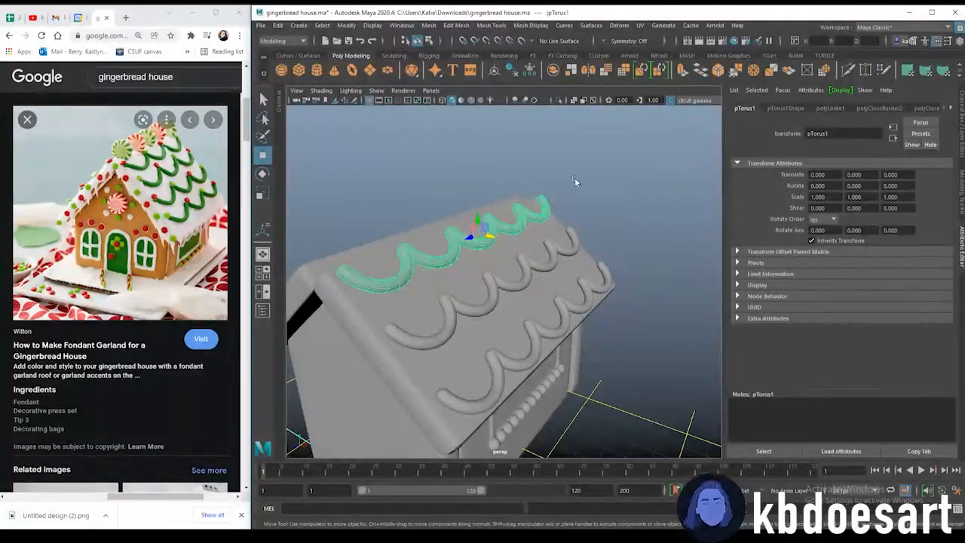
left_click_drag(473, 333, 531, 286, "alt")
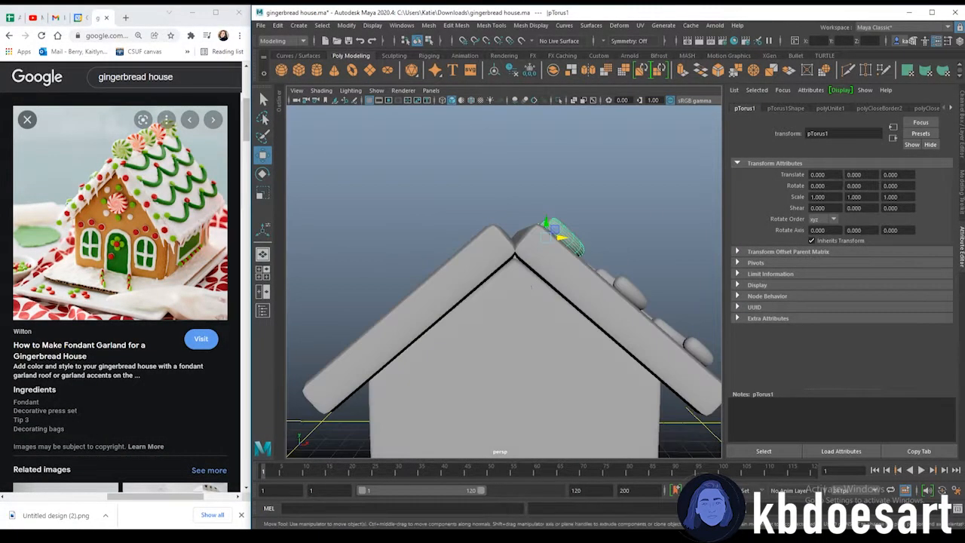
left_click(962, 150)
left_click_drag(665, 217, 601, 260, "alt")
key("ctrl+d")
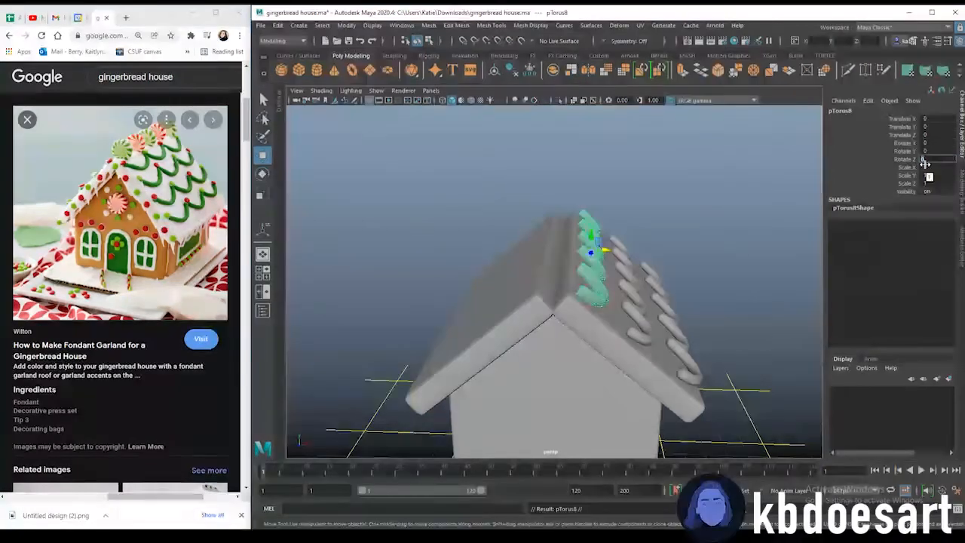
Try rotating the duplicated garland -180 degrees in Z, then undo the rotation
left_click(925, 162)
type("-180")
key("Return")
left_click_drag(721, 199, 634, 206, "alt")
key("ctrl+z")
Rotate the duplicated garland -180 degrees in Y and move it onto the opposite roof slope
left_click(941, 151)
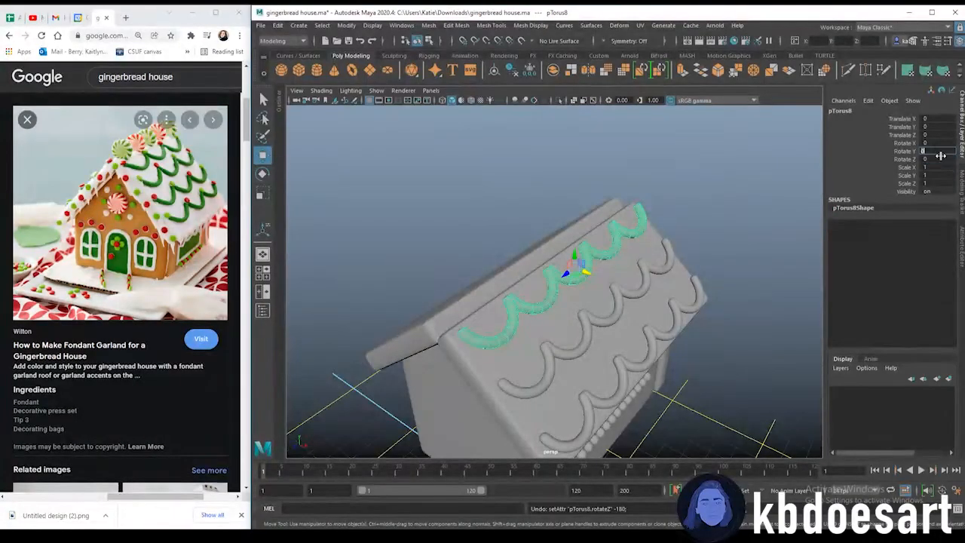
key("Return")
left_click_drag(703, 235, 548, 257, "alt")
mouse_move(533, 293)
left_mouse_down("alt")
mouse_move(584, 279)
mouse_move(520, 287)
mouse_move(536, 285)
left_mouse_up("alt")
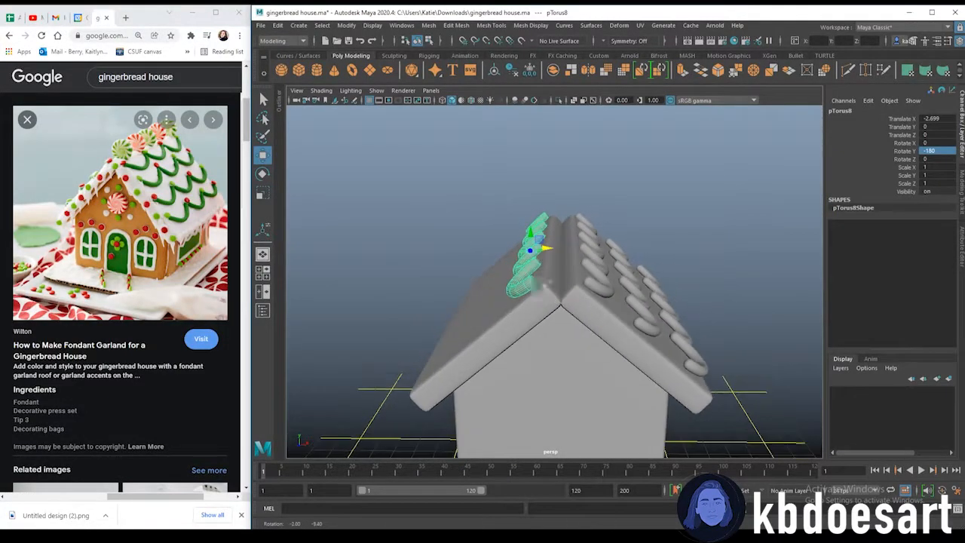
Duplicate the two lower garland rows and rotate the copies -180 degrees in Y for the opposite slope
left_click(590, 257)
left_click(635, 292)
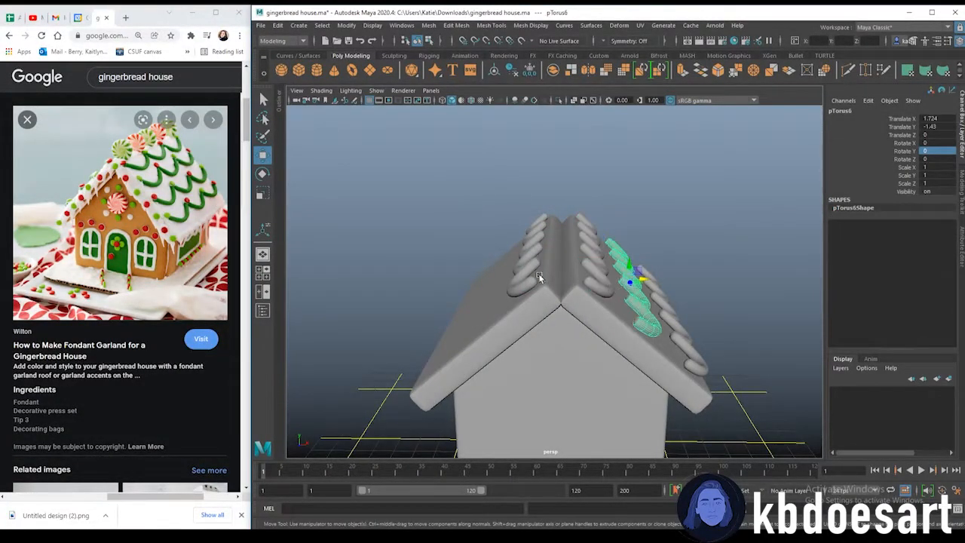
key("shift+d")
left_click(529, 269)
left_click_drag(529, 270, 521, 309, "alt")
left_click(629, 317)
left_click_drag(663, 393, 458, 321, "alt")
key("ctrl+d")
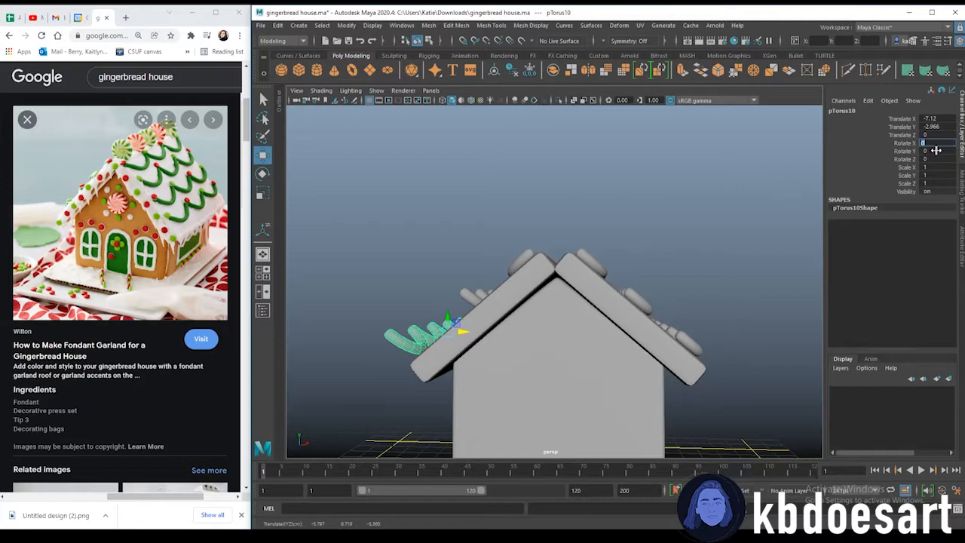
type("-19")
double_click(940, 150)
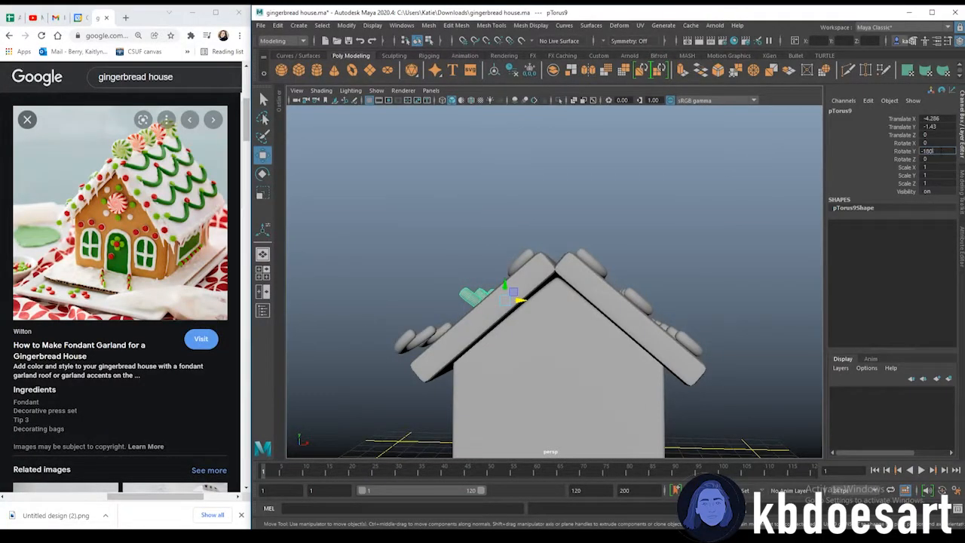
Position the mirrored garland rows on the opposite roof slope to match the first side
left_click_drag(381, 212, 402, 234, "alt")
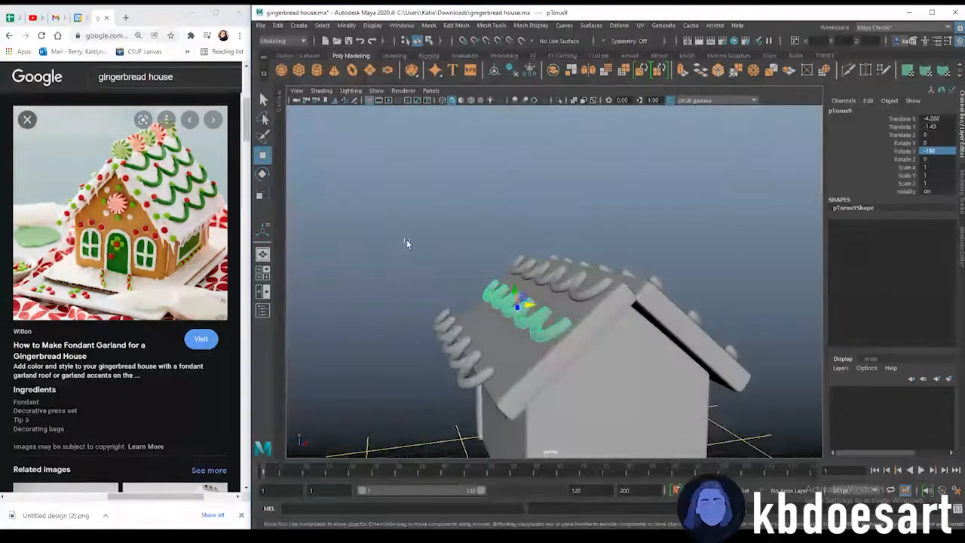
right_click_drag(402, 235, 498, 357, "alt")
left_click_drag(497, 357, 530, 324, "alt")
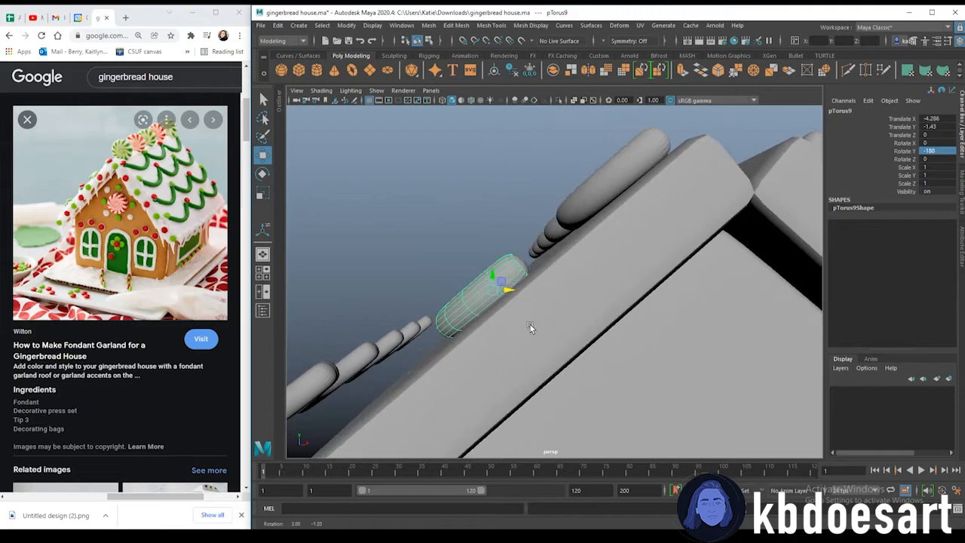
left_click_drag(511, 289, 508, 290)
middle_click_drag(442, 300, 522, 253, "alt")
left_click(402, 318)
left_click_drag(456, 317, 504, 319)
left_click_drag(748, 338, 717, 338, "alt")
scroll(717, 339, "down", 10)
left_click_drag(512, 321, 687, 324, "alt")
scroll(595, 319, "down", 2)
left_click(705, 218)
left_click_drag(572, 295, 458, 302, "alt")
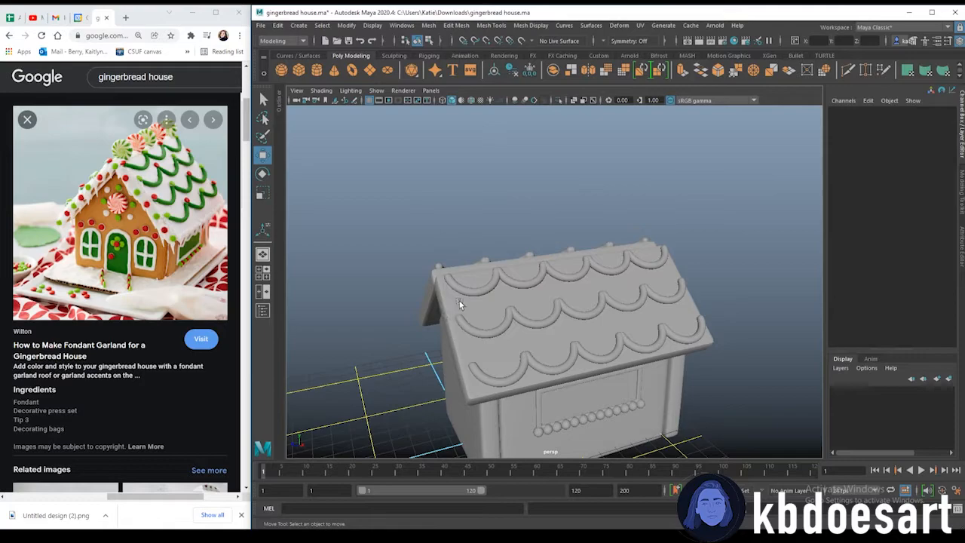
Duplicate one of the wall spheres and move the copy up to the roof ridge
left_click_drag(558, 268, 509, 426, "alt")
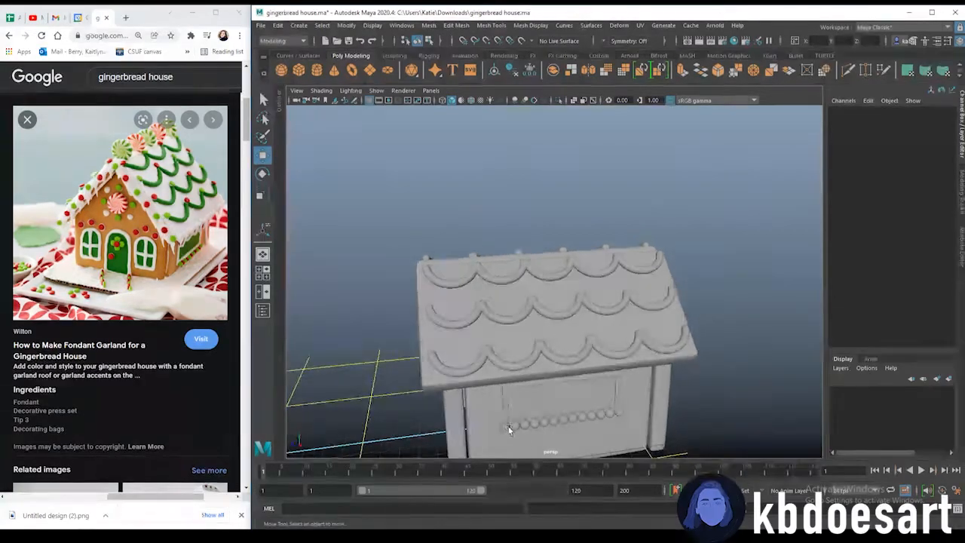
left_click(509, 427)
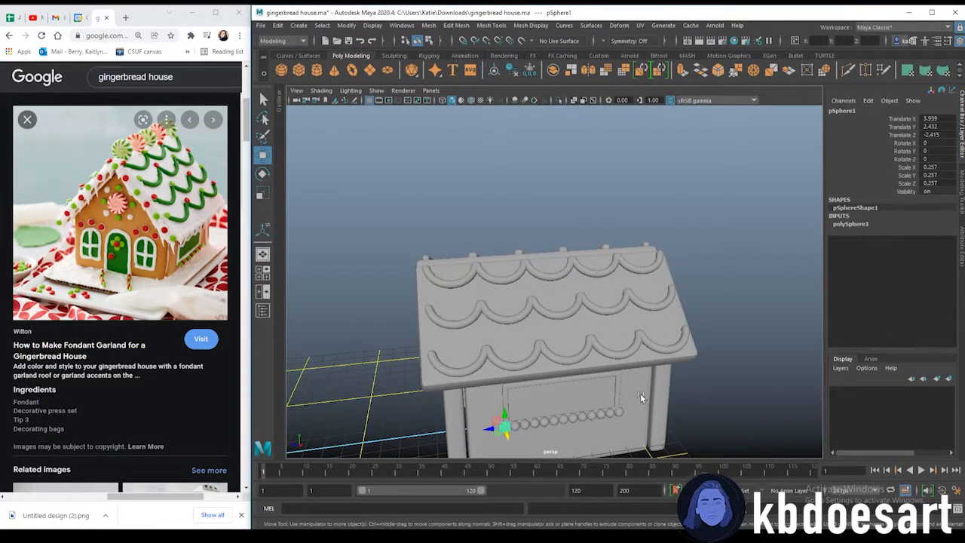
key("ctrl+d")
left_click_drag(504, 411, 490, 246)
left_click_drag(490, 246, 430, 338, "alt")
left_click_drag(429, 336, 573, 331, "alt")
left_click_drag(717, 268, 446, 285)
left_click_drag(431, 236, 609, 373)
scroll(590, 302, "up", 6)
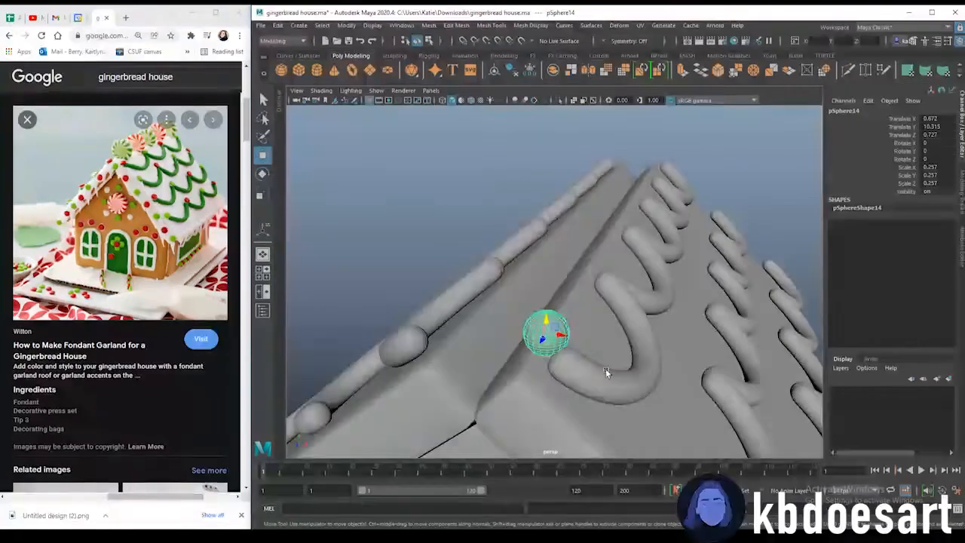
Fine-tune the ridge sphere's position at the front end of the roof ridge
left_click_drag(540, 342, 566, 350)
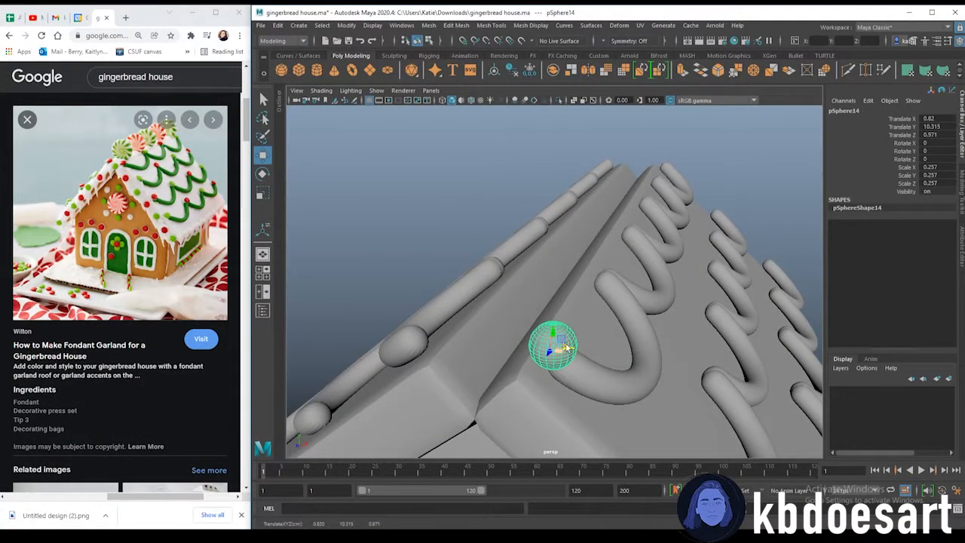
left_click_drag(648, 299, 571, 300, "alt")
scroll(571, 300, "down", 5)
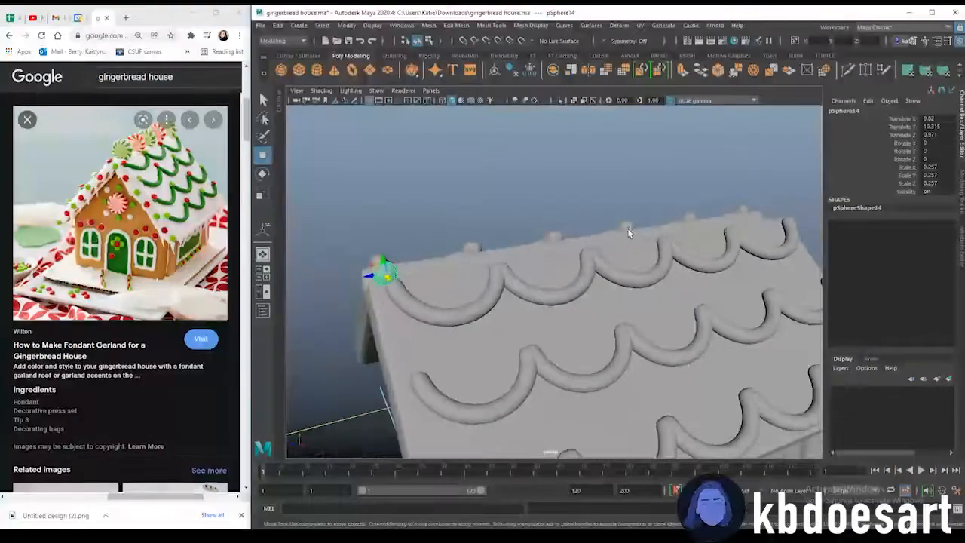
left_click(596, 197)
left_click_drag(442, 267, 602, 286, "alt")
left_click(563, 294)
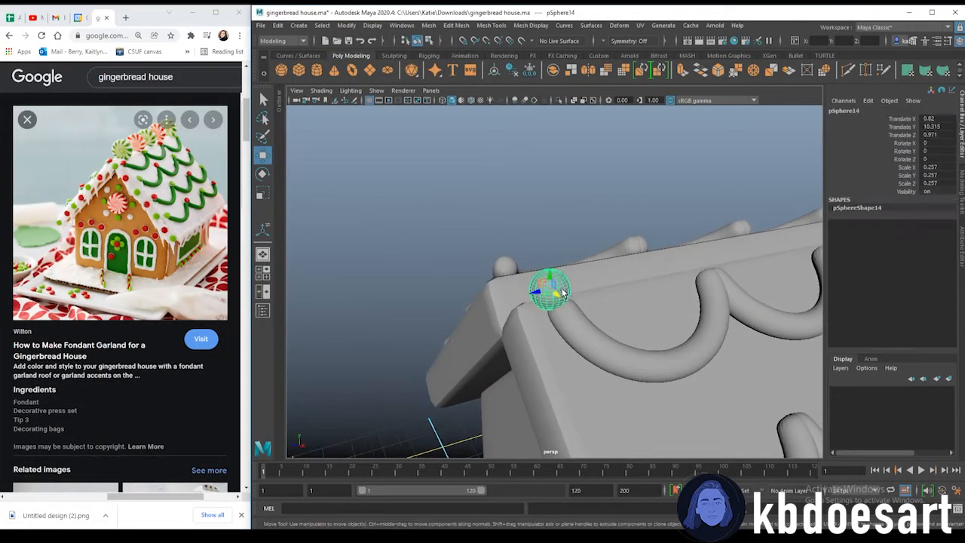
left_click_drag(561, 312, 582, 218)
left_click(581, 207)
left_click_drag(679, 234, 655, 267, "alt")
right_click_drag(655, 267, 595, 296, "alt")
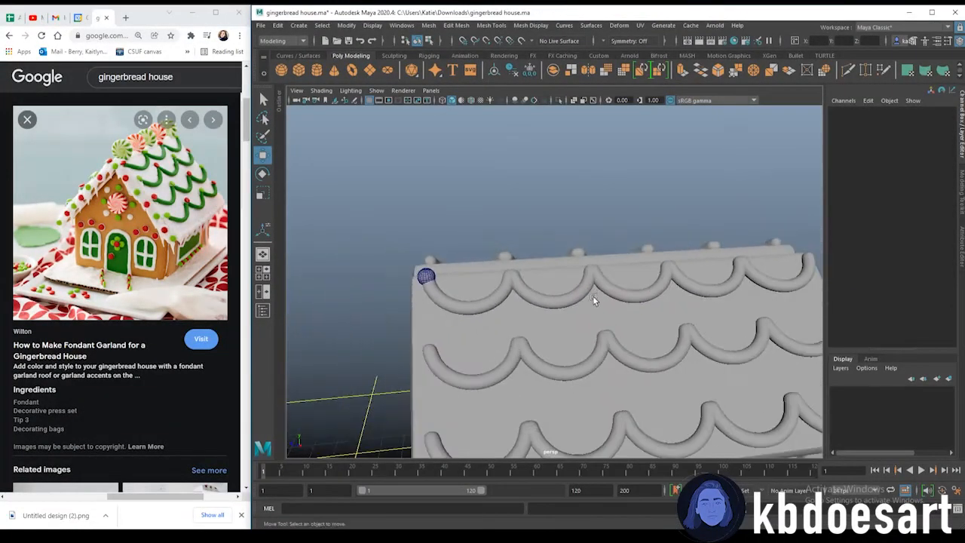
left_click(426, 276)
left_click_drag(425, 276, 583, 289, "alt")
left_click_drag(698, 218, 618, 261, "alt")
left_click(620, 232)
right_click_drag(620, 232, 566, 248, "alt")
left_click_drag(566, 247, 549, 288, "alt")
left_click(438, 278)
left_click_drag(444, 276, 452, 272, "alt")
right_click_drag(452, 272, 507, 249, "alt")
left_click_drag(507, 249, 581, 177, "alt")
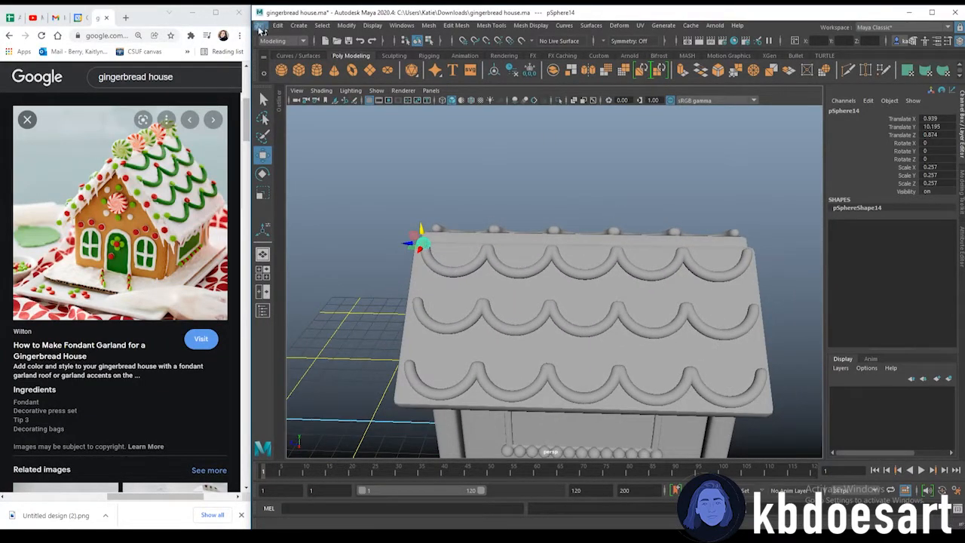
Duplicate Special the ridge sphere with 4 copies and a Z translate of -2.5, then undo it
left_click(278, 25)
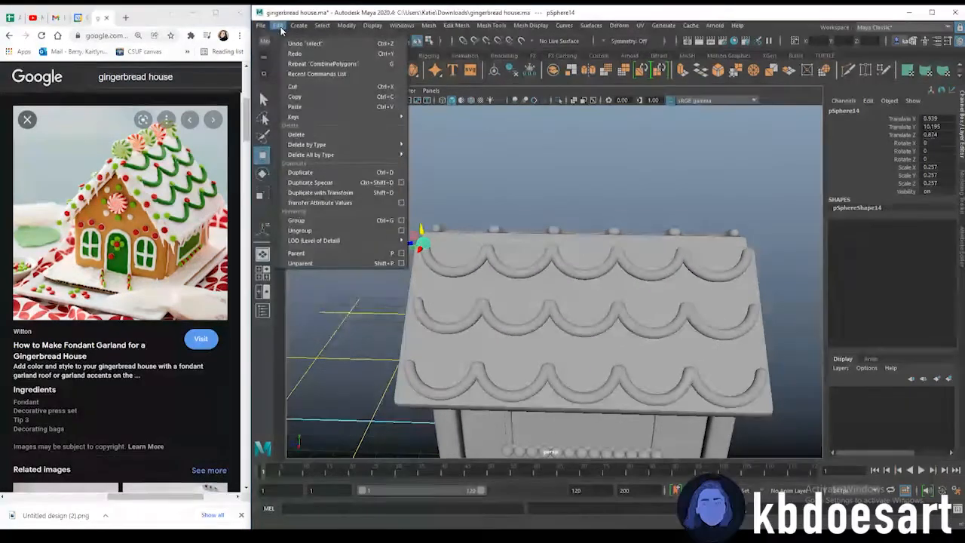
left_click(401, 183)
left_click(219, 320)
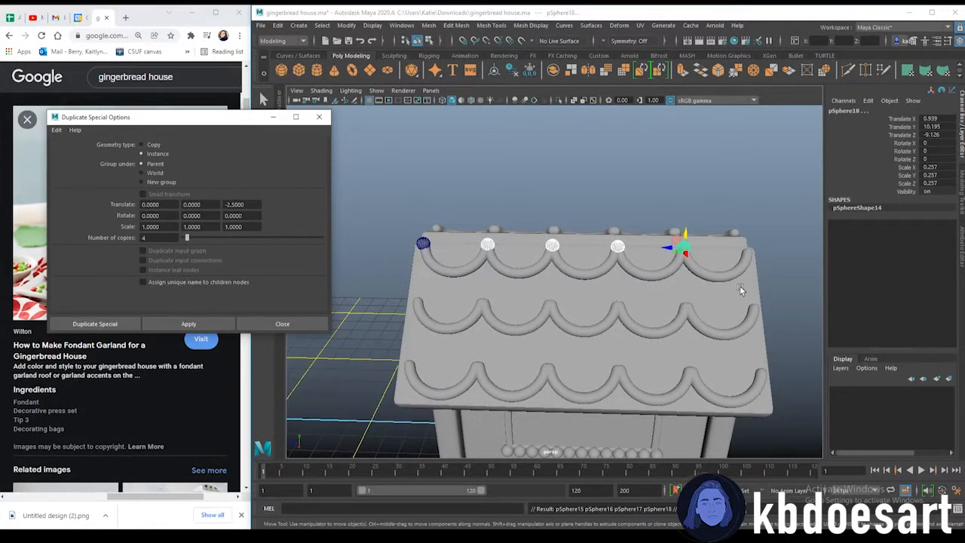
key("ctrl+z")
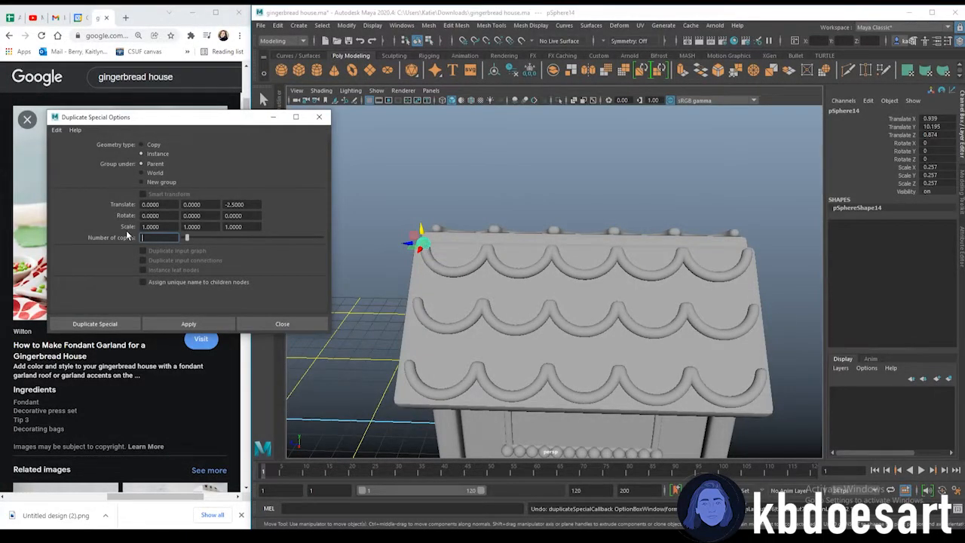
Duplicate Special the ridge sphere with 5 copies at a Z translate of -2.5 and close the dialog
left_click(188, 324)
left_click_drag(575, 199, 690, 279, "alt")
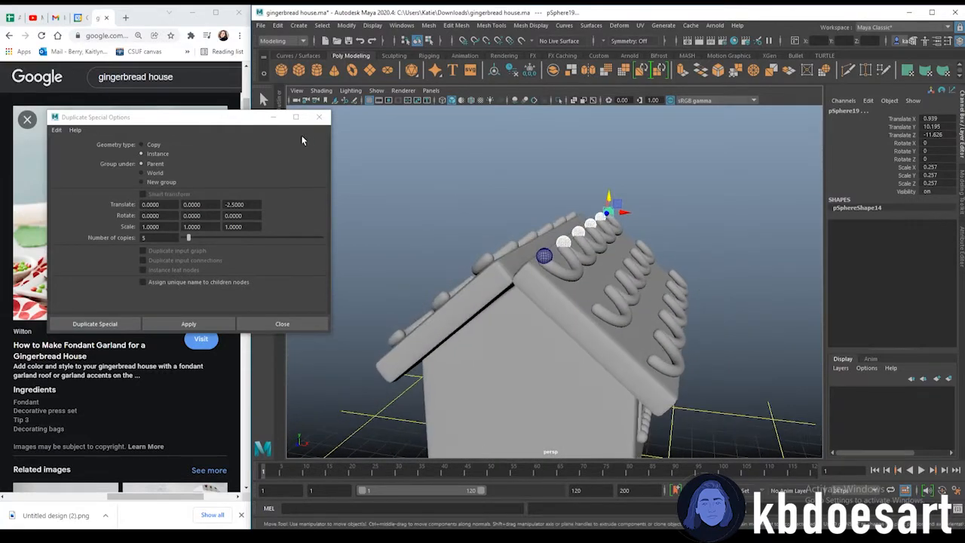
left_click_drag(581, 291, 422, 242, "alt")
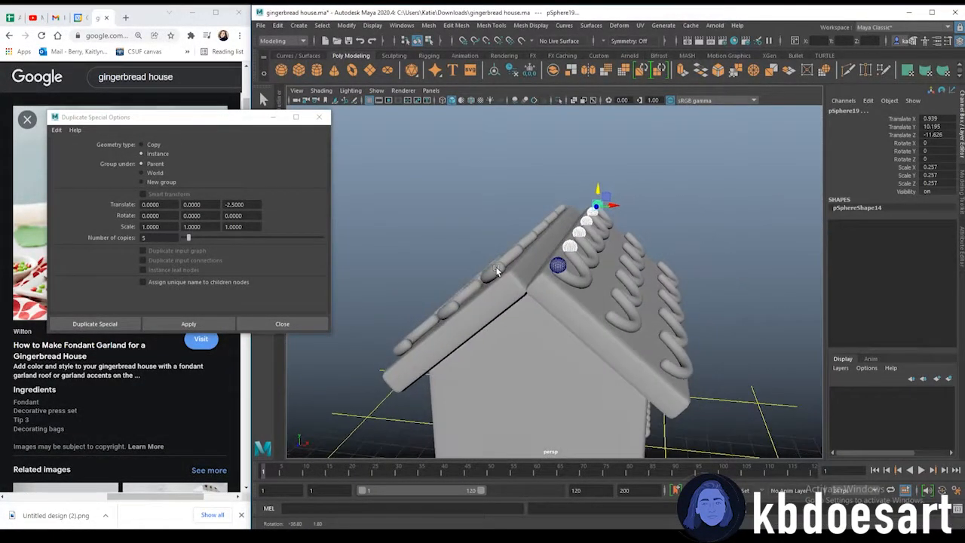
left_click(323, 118)
Select the row of ridge spheres and group them
left_click_drag(552, 298, 556, 304, "alt")
key("ctrl+g")
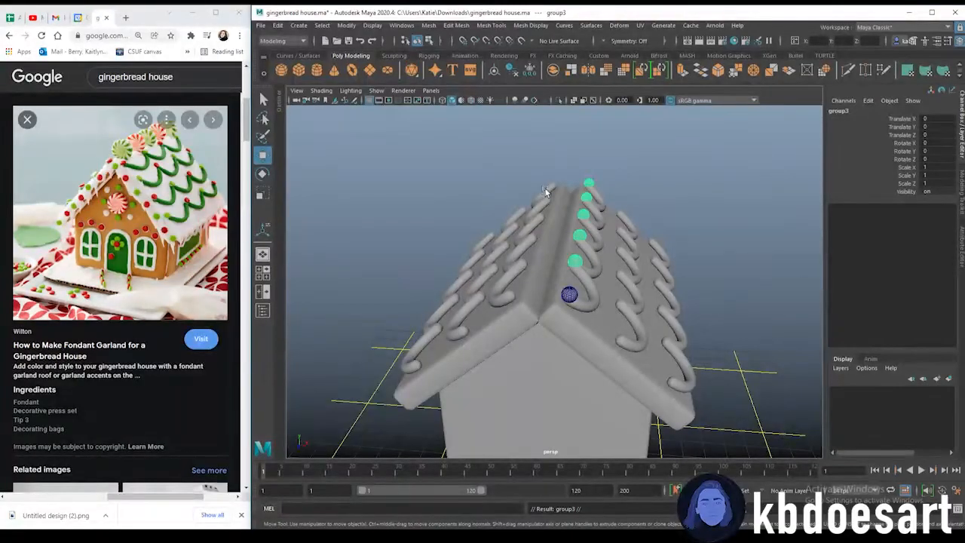
left_click(279, 104)
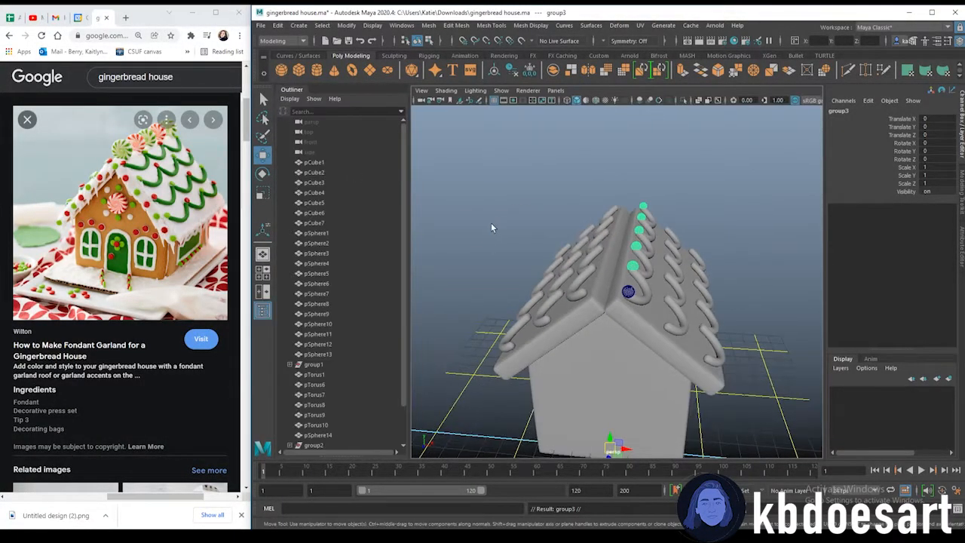
left_click_drag(519, 317, 478, 291, "alt")
scroll(348, 365, "down", 2)
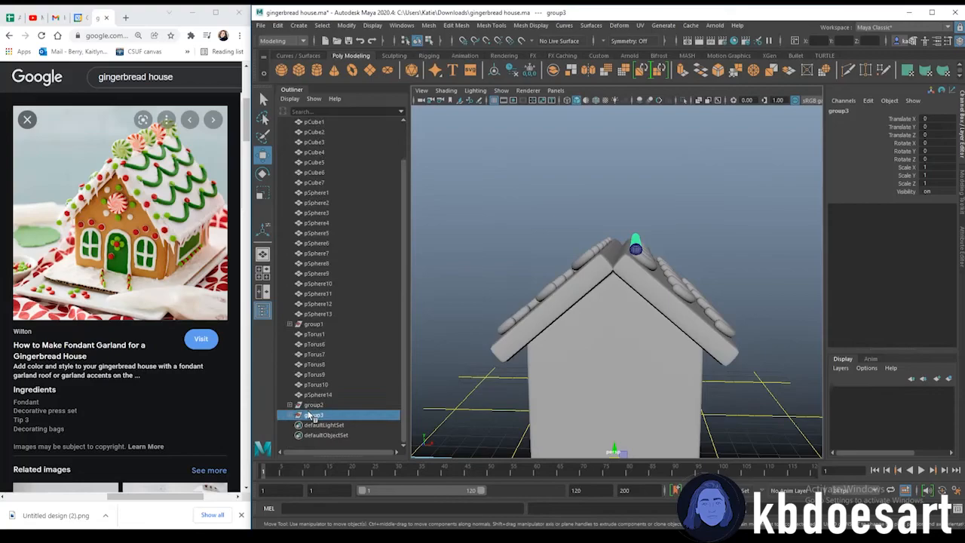
left_click(679, 249)
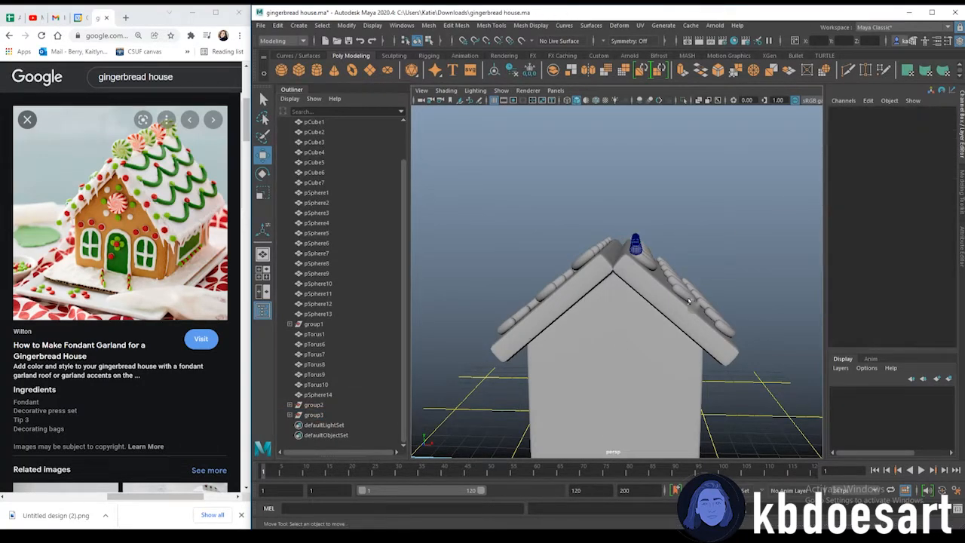
Inspect the sphere groups and torus objects in the outliner while orbiting around the house
left_click(341, 414)
left_click_drag(713, 304, 631, 277, "alt")
scroll(717, 249, "down", 1)
left_click(341, 405)
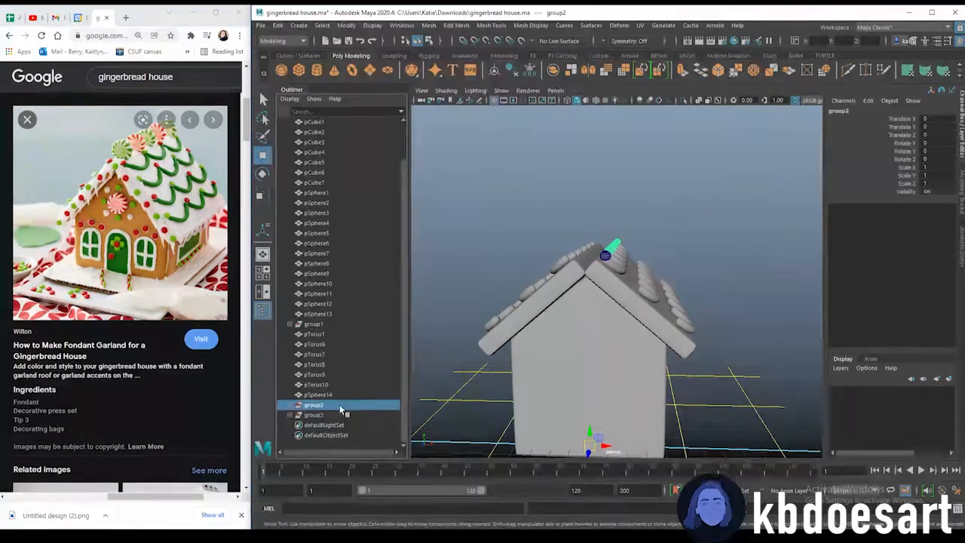
left_click(329, 324)
left_click(336, 333)
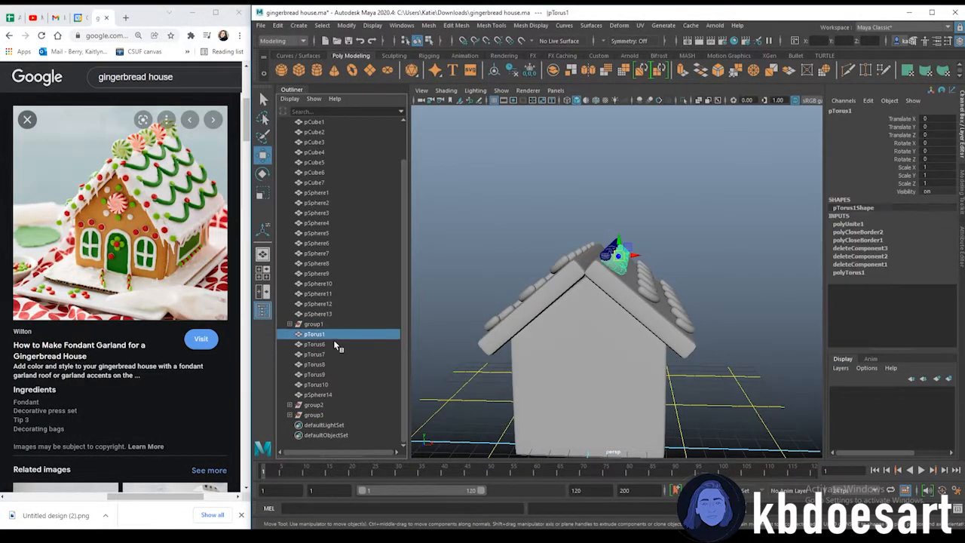
left_click(332, 407)
left_click(335, 325)
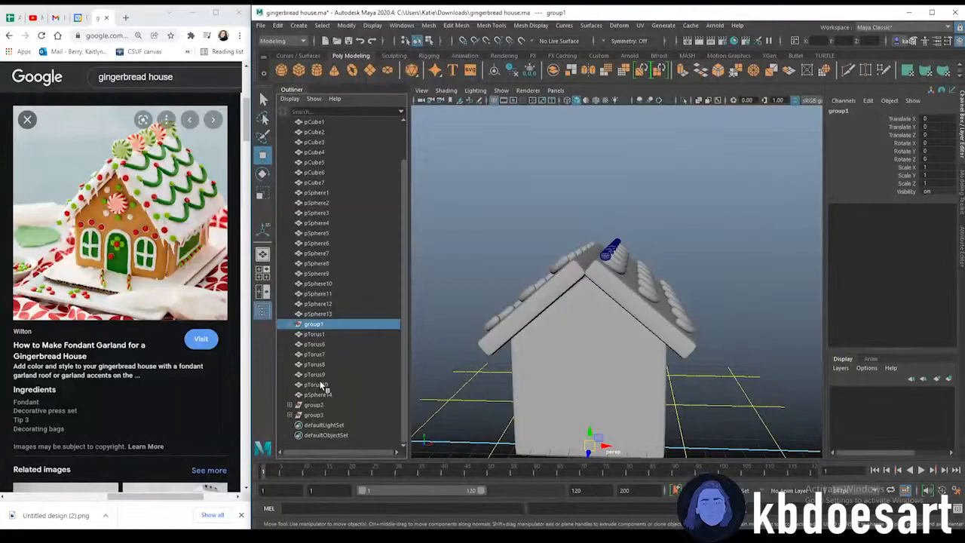
key("ctrl+z")
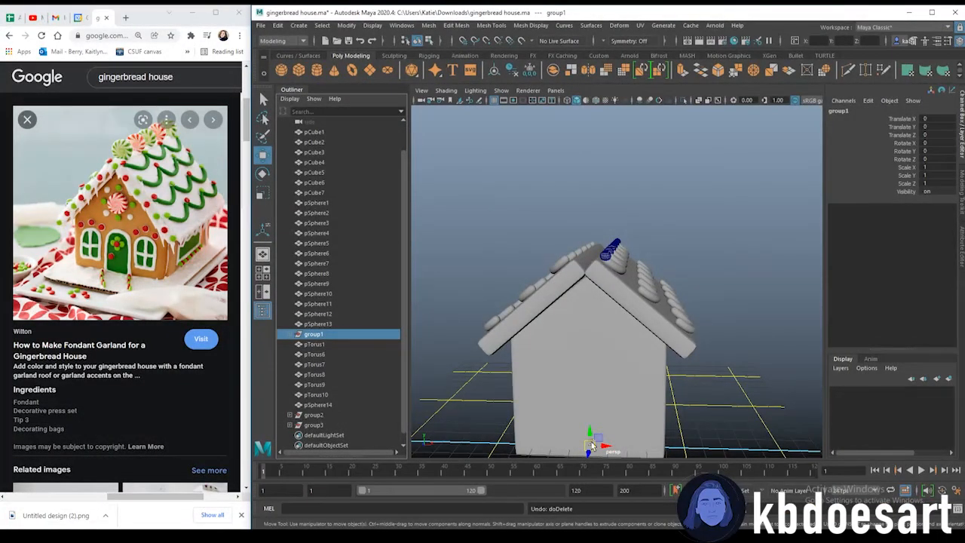
left_click(320, 425)
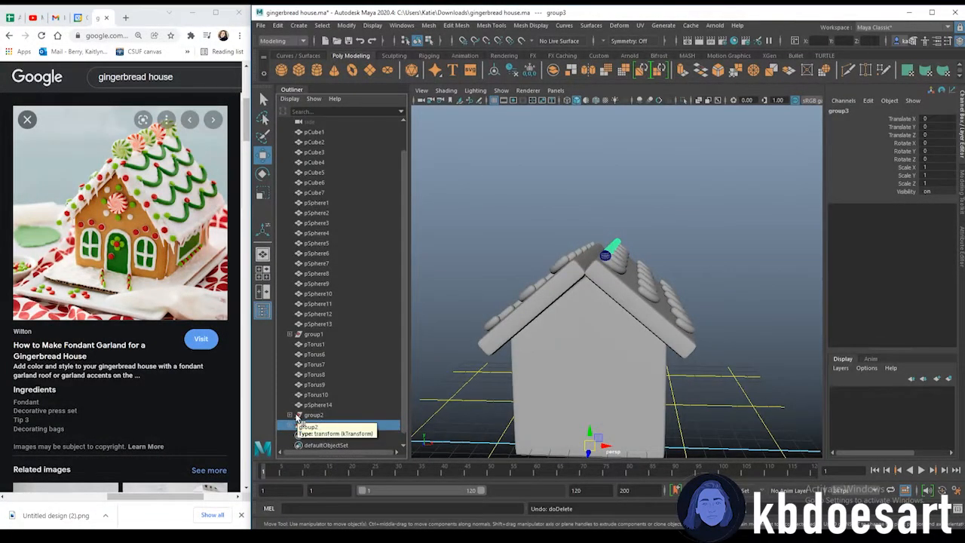
left_click(324, 415)
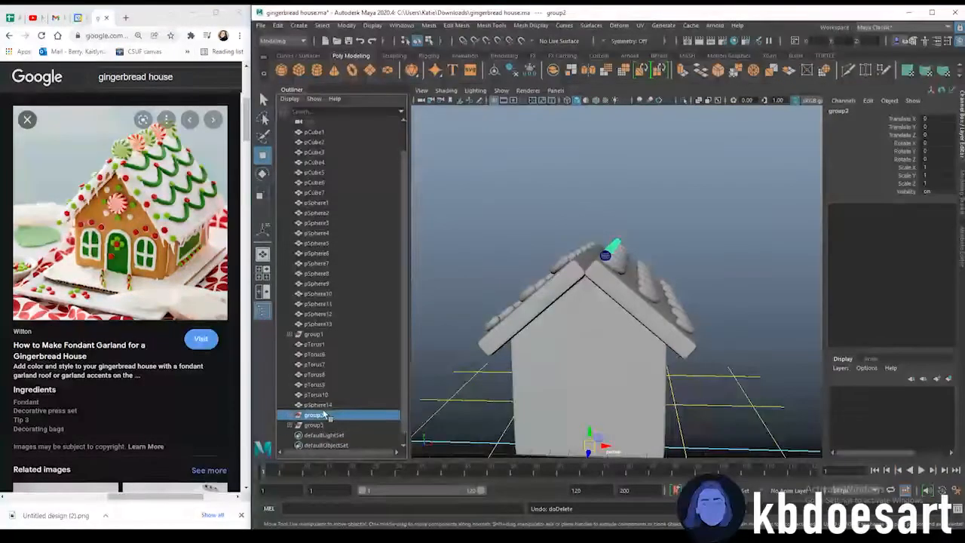
left_click_drag(681, 285, 604, 299, "alt")
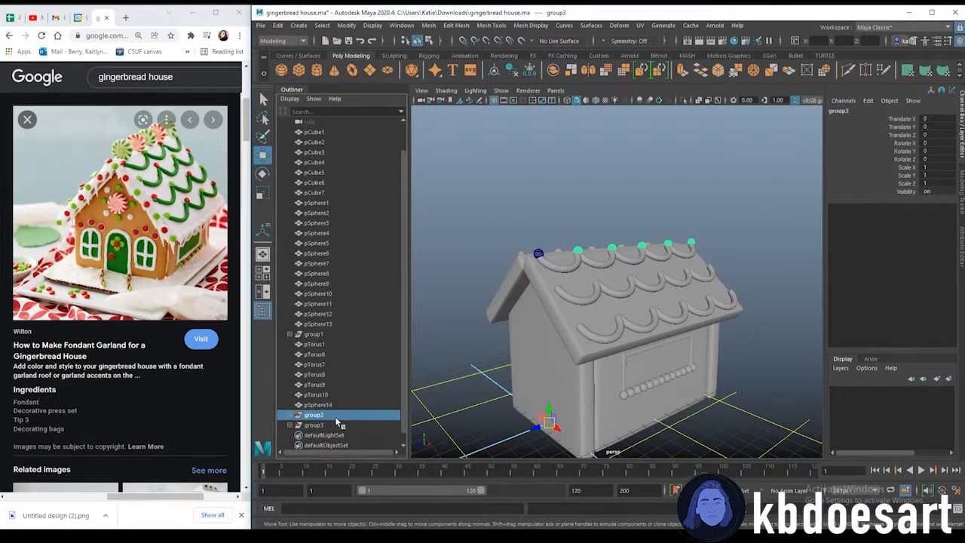
Combine each of the two grouped rows of ridge spheres into a single mesh
left_click(456, 25)
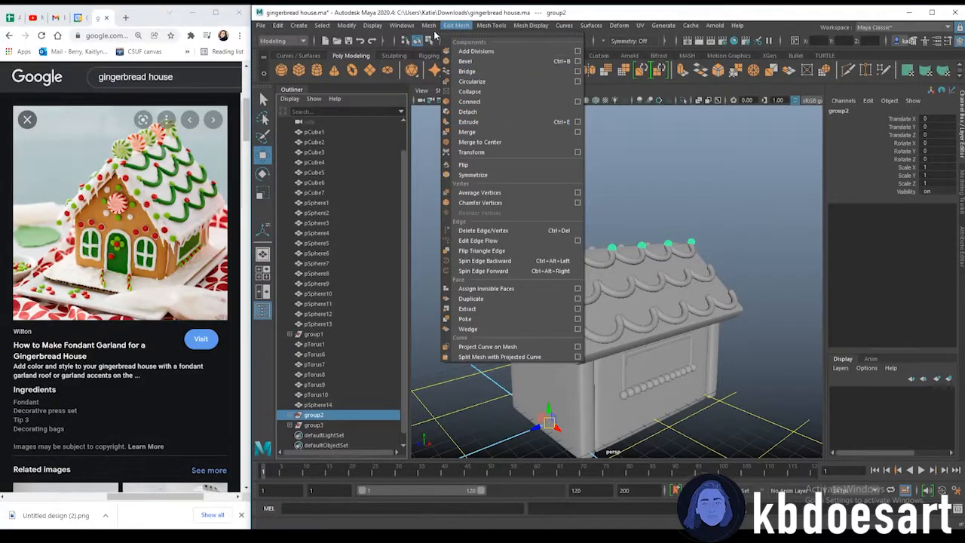
left_click(448, 61)
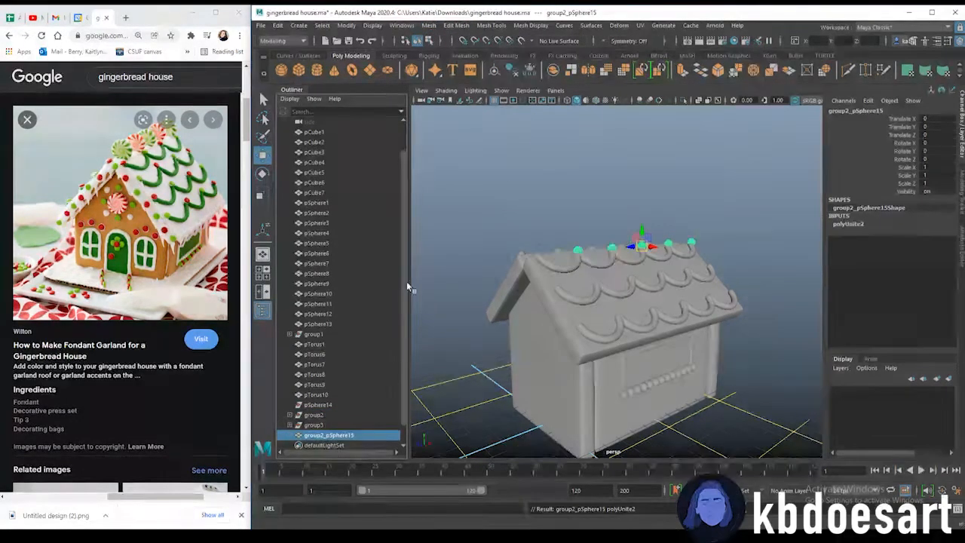
left_click(331, 424)
left_click(428, 25)
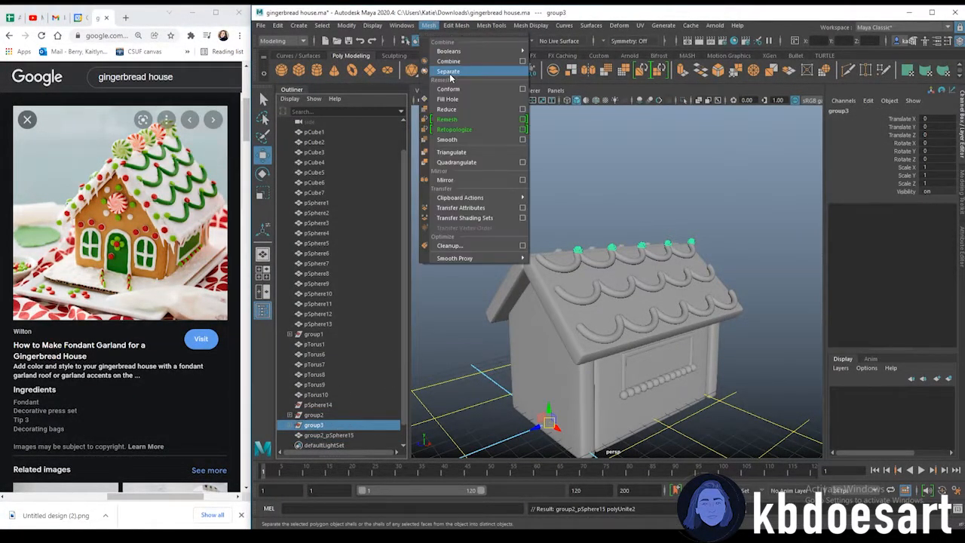
left_click(457, 62)
left_click_drag(679, 312, 629, 308, "alt")
Undo the sphere combines and the grouping of the ridge sphere rows
key("ctrl+z")
key("ctrl+z")
key("ctrl+z")
key("ctrl+z")
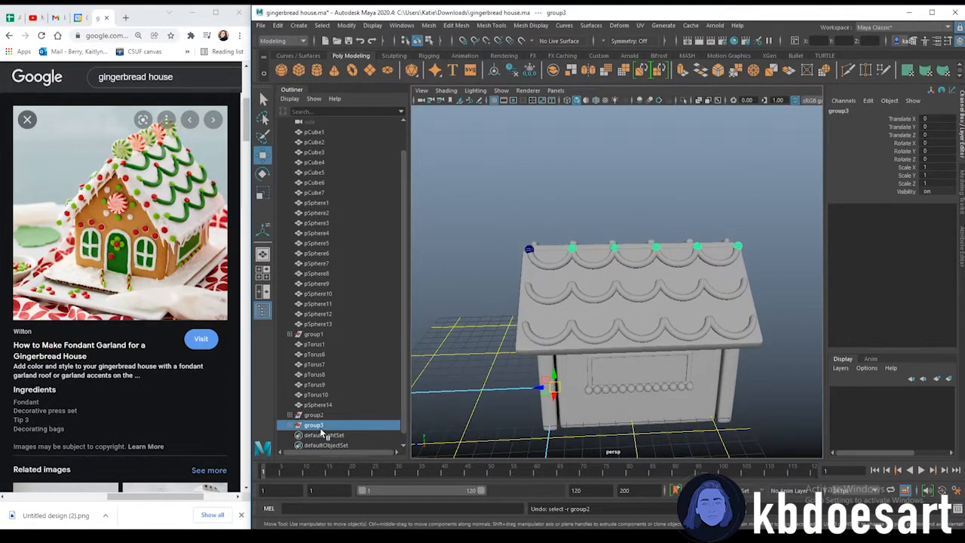
key("ctrl+z")
key("ctrl+z")
key("ctrl+z")
key("ctrl+z")
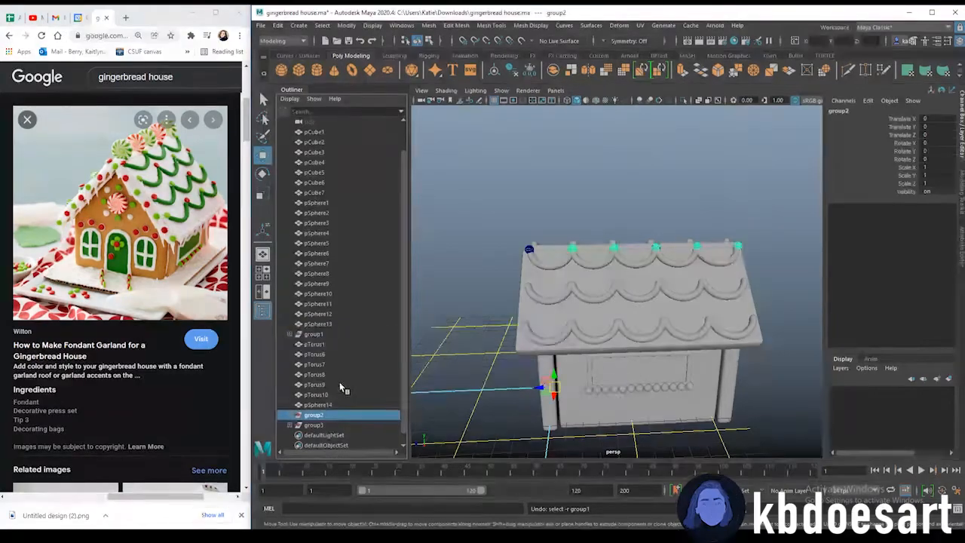
key("ctrl+z")
key("ctrl+z")
key("ctrl+z")
key("ctrl+z")
key("ctrl+z")
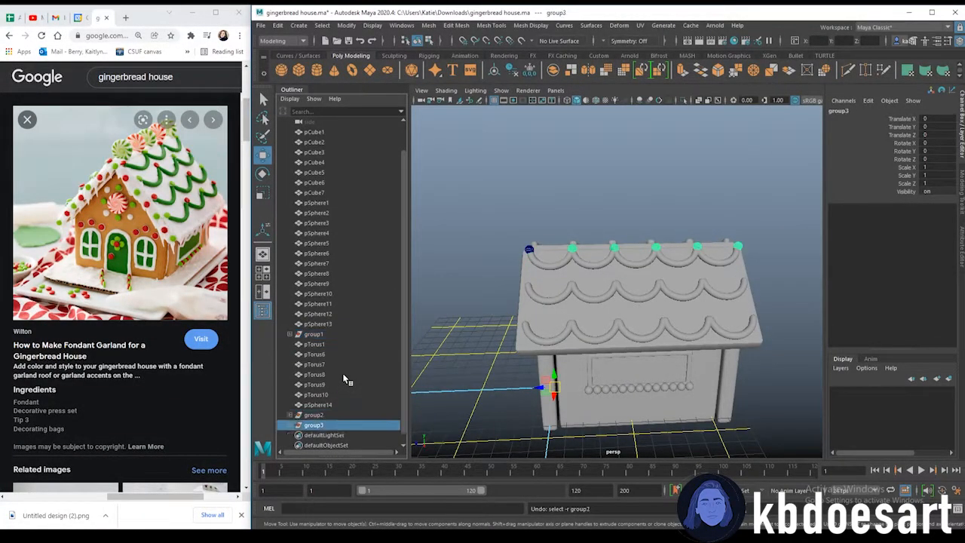
key("ctrl+z")
key("ctrl+z")
key("ctrl+z")
key("ctrl+z")
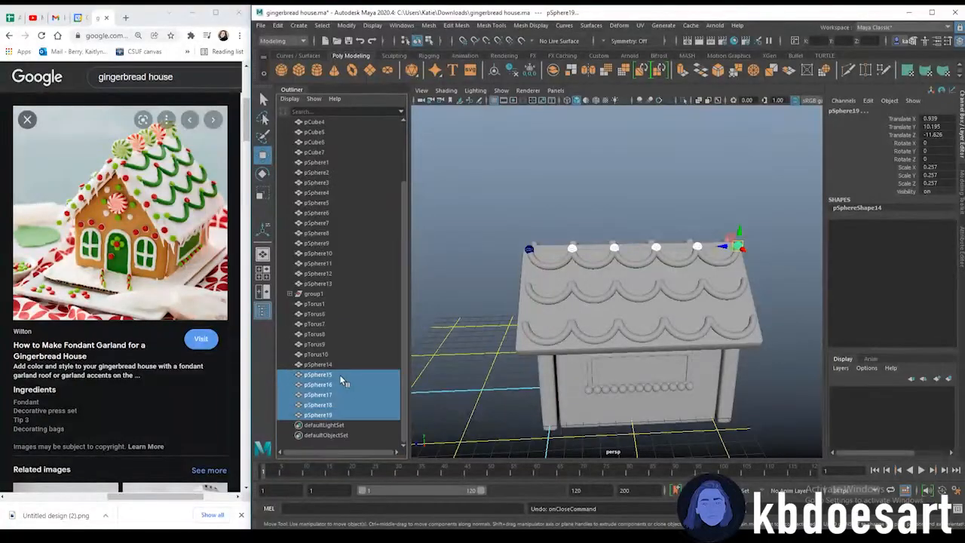
Select all six ridge spheres and combine them into one mesh
left_click(339, 365, "ctrl")
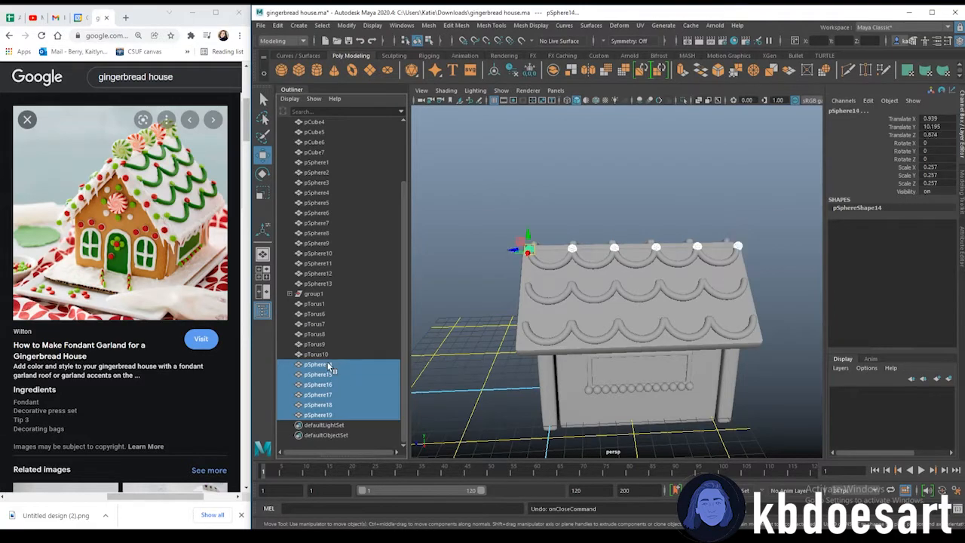
left_click(428, 25)
left_click(451, 60)
scroll(599, 266, "up", 3)
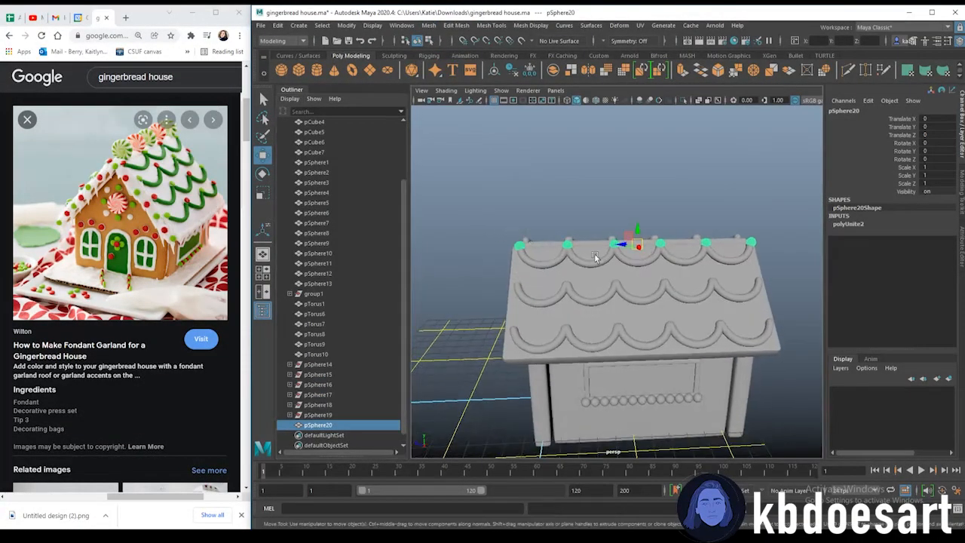
Duplicate the combined sphere row and move the copy down onto the roof's first row of scallops
key("ctrl+d")
left_click_drag(600, 266, 601, 256, "alt")
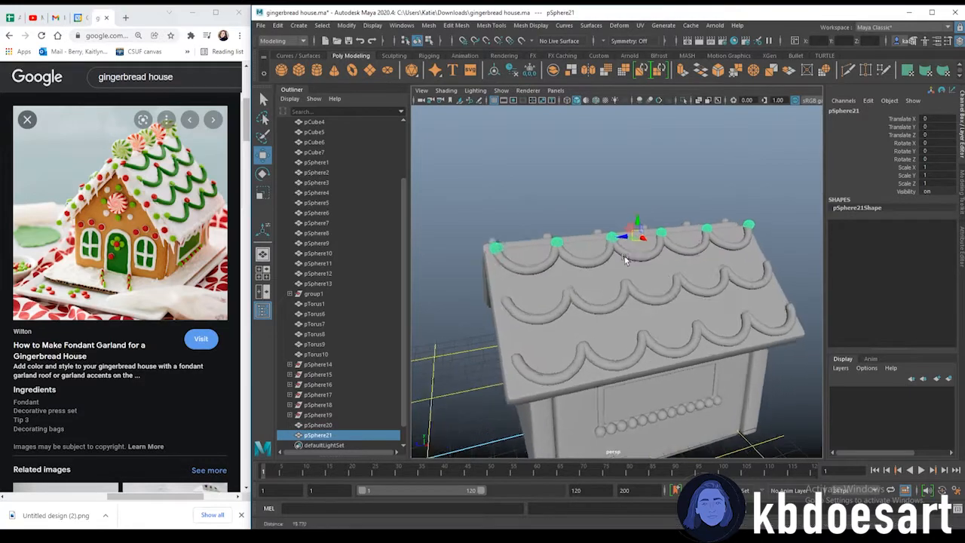
right_click_drag(601, 257, 665, 233, "alt")
left_click_drag(653, 176, 622, 270)
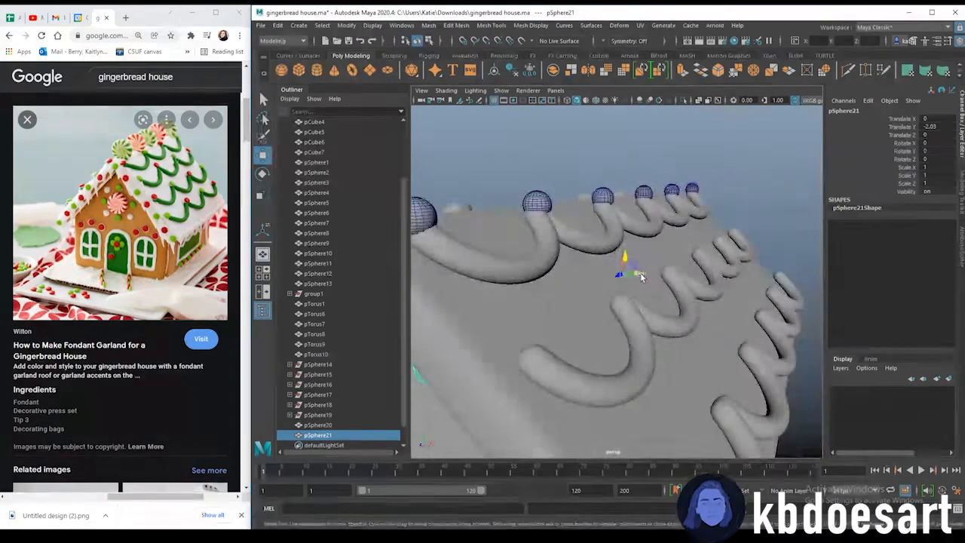
left_click_drag(703, 281, 692, 235)
left_click_drag(735, 288, 654, 289, "alt")
Duplicate another sphere row and position it on the next row of roof scallops
key("ctrl+d")
left_click_drag(661, 253, 632, 339)
left_click(606, 212)
left_click_drag(592, 267, 454, 242, "alt")
left_click(678, 359)
left_click(629, 316, "shift")
left_click(579, 277, "shift")
Duplicate a further sphere row and place it on the remaining roof scallops
key("ctrl+d")
left_click_drag(485, 255, 600, 249)
left_click(484, 289)
left_click(447, 266, "shift")
left_click(653, 229)
left_click_drag(661, 321, 610, 286, "alt")
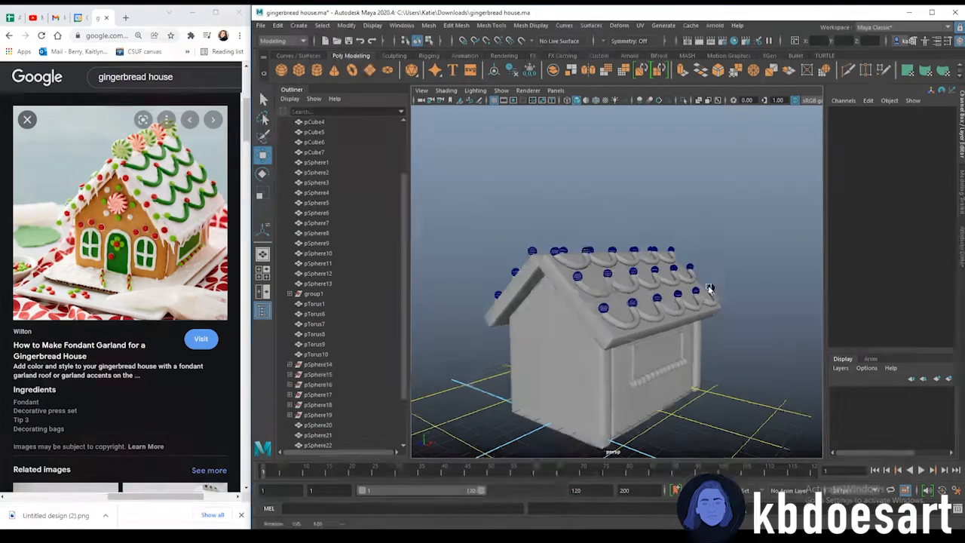
left_click_drag(711, 288, 634, 195, "alt")
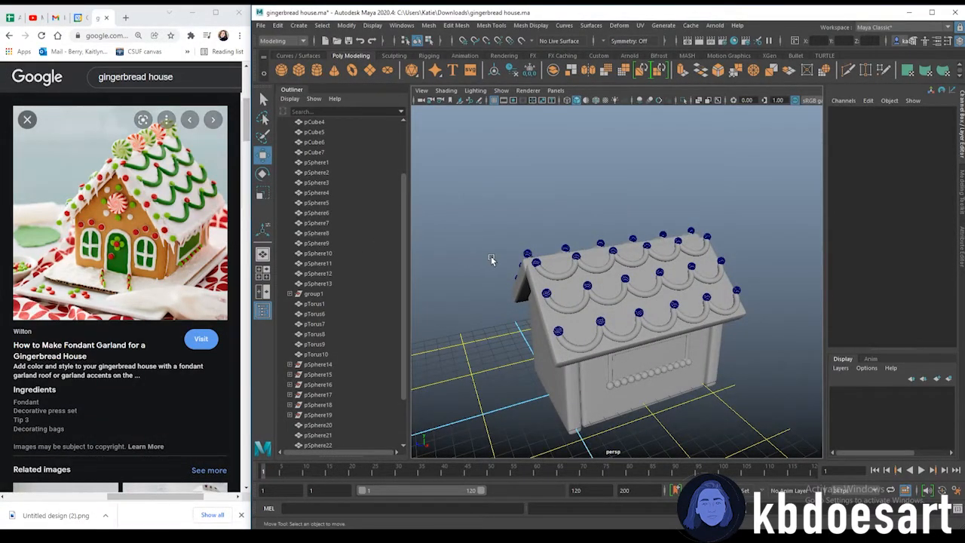
left_click_drag(515, 265, 619, 275, "alt")
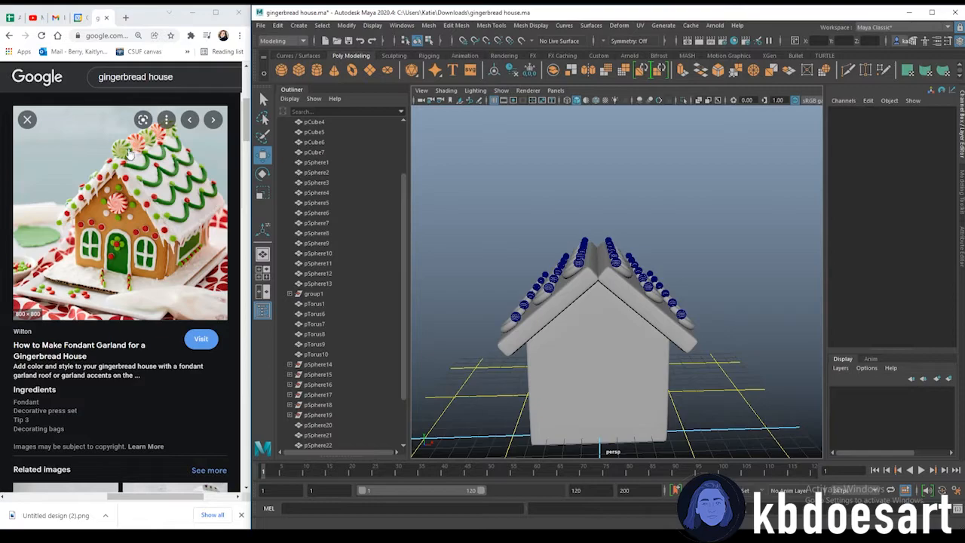
Create a polygon cylinder, raise it above the roof and set its Rotate X to 90
left_click(317, 70)
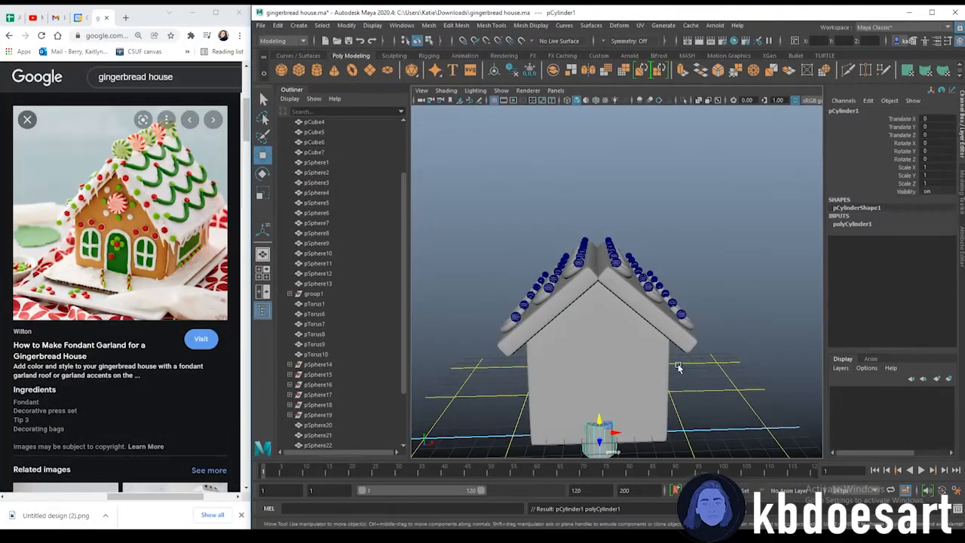
left_click_drag(595, 412, 595, 161)
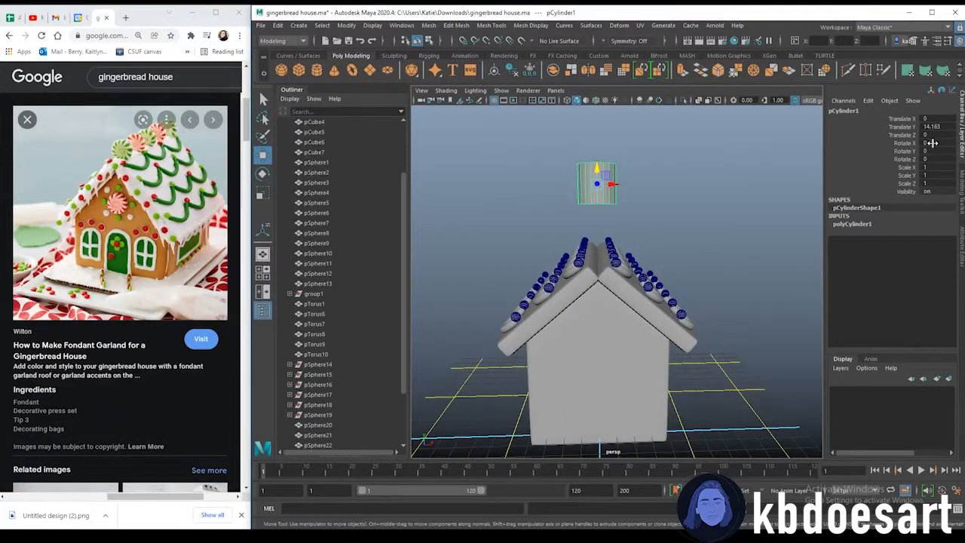
type("90")
key("Return")
left_click_drag(577, 183, 677, 218, "alt")
Scale the cylinder flat into a thin disc
key("r")
left_click_drag(743, 280, 693, 254, "alt")
scroll(693, 254, "up", 3)
left_click_drag(539, 250, 532, 251)
left_click_drag(574, 296, 623, 249, "alt")
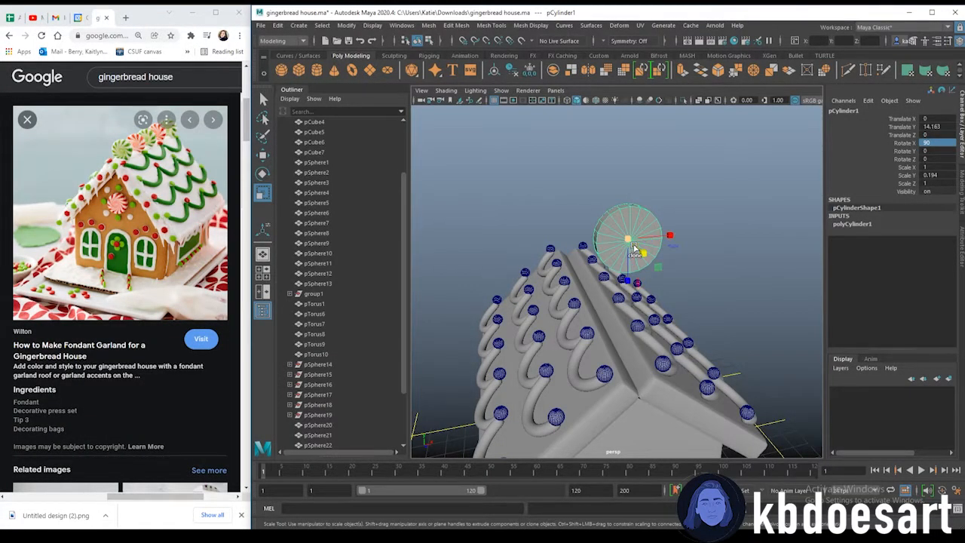
left_click_drag(629, 240, 628, 219)
Move the disc down onto the roof ridge
key("w")
key("r")
key("w")
key("ctrl+z")
key("e")
key("r")
mouse_move(623, 237)
left_mouse_down("alt")
mouse_move(617, 266)
mouse_move(609, 241)
left_mouse_up("alt")
key("w")
left_click_drag(608, 178, 643, 300)
scroll(696, 334, "up", 5)
middle_click_drag(696, 334, 620, 279, "alt")
left_click_drag(620, 280, 660, 279, "alt")
right_click_drag(686, 252, 685, 226)
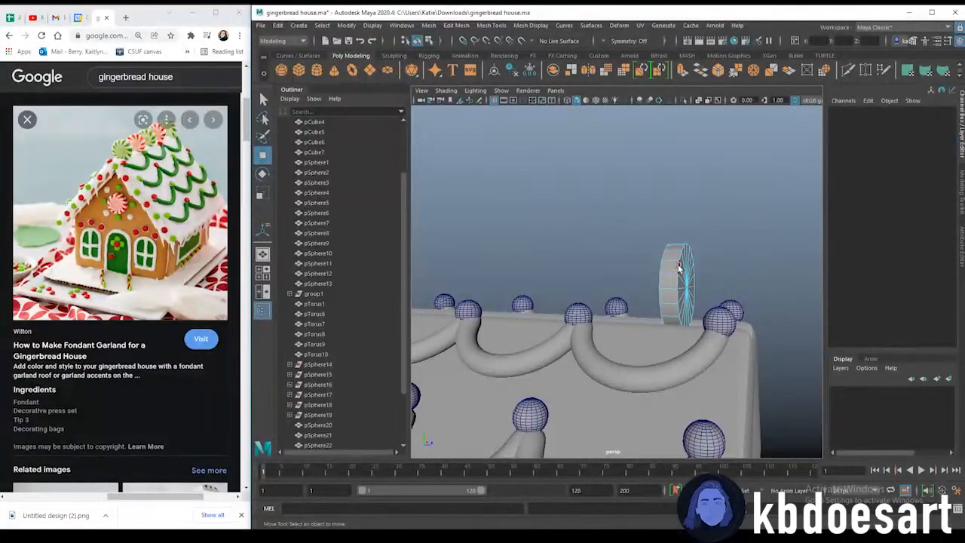
Select the disc's rim edge loops and bevel them with 2 segments
double_click(681, 267)
double_click(661, 269, "shift")
left_click_drag(669, 277, 608, 352, "alt")
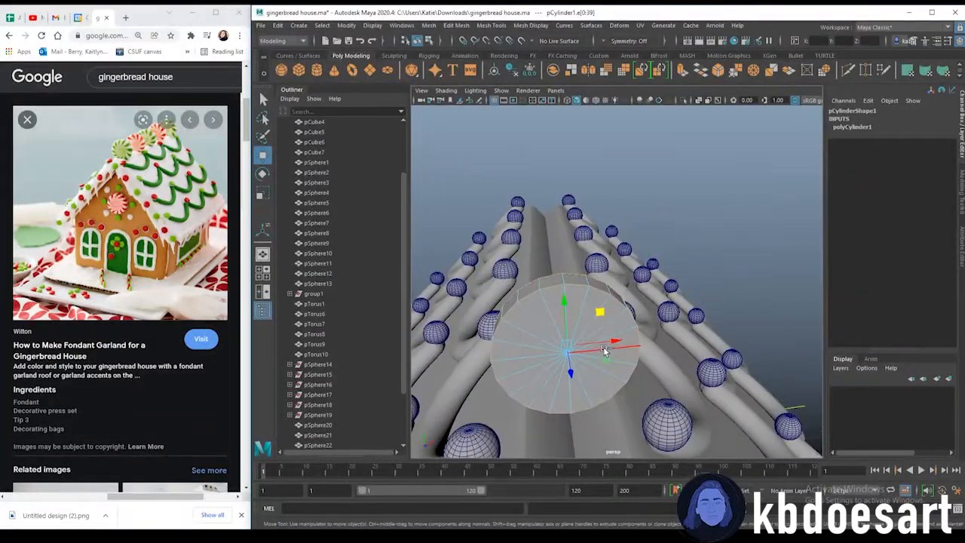
key("ctrl+b")
type("2")
key("Return")
Turn on smooth preview, thicken the disc slightly to Scale Y 0.173 and move it to the ridge's front end
key("3")
right_click_drag(588, 275, 640, 260)
left_click_drag(509, 319, 719, 293, "alt")
key("r")
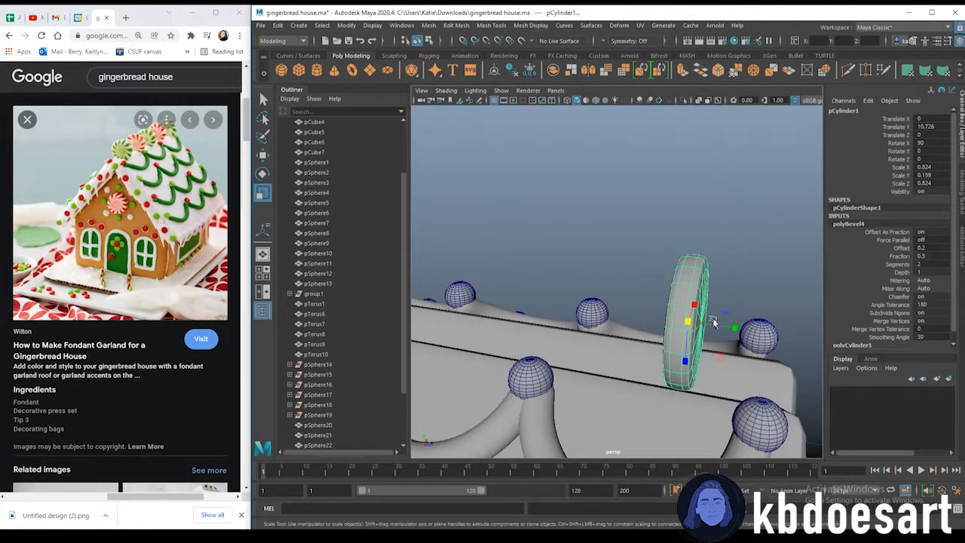
left_click_drag(732, 329, 739, 328)
left_click_drag(755, 255, 626, 356, "alt")
right_click_drag(627, 356, 570, 302, "alt")
middle_click_drag(569, 301, 650, 292, "alt")
right_click_drag(650, 292, 776, 308, "alt")
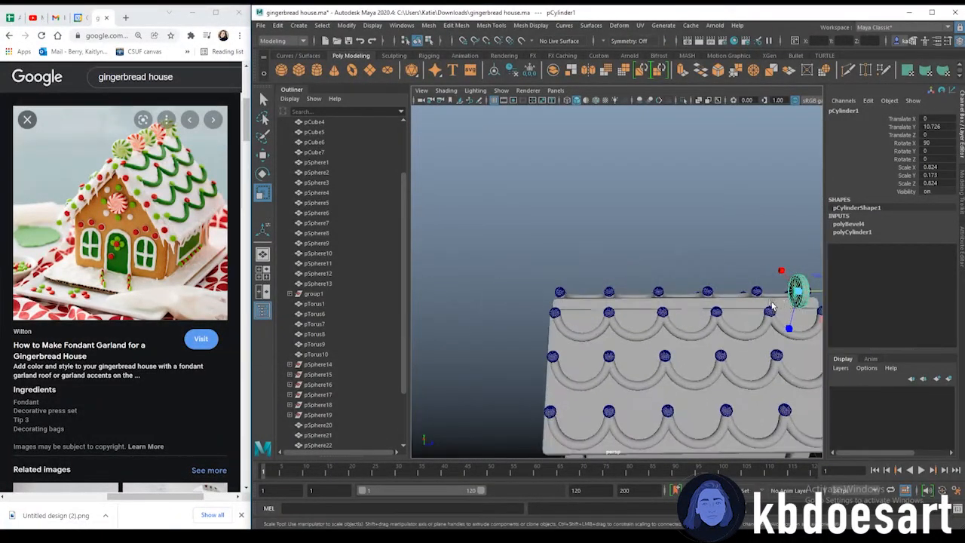
middle_click_drag(776, 308, 687, 297, "alt")
right_click_drag(688, 297, 717, 282, "alt")
middle_click_drag(740, 280, 707, 274, "alt")
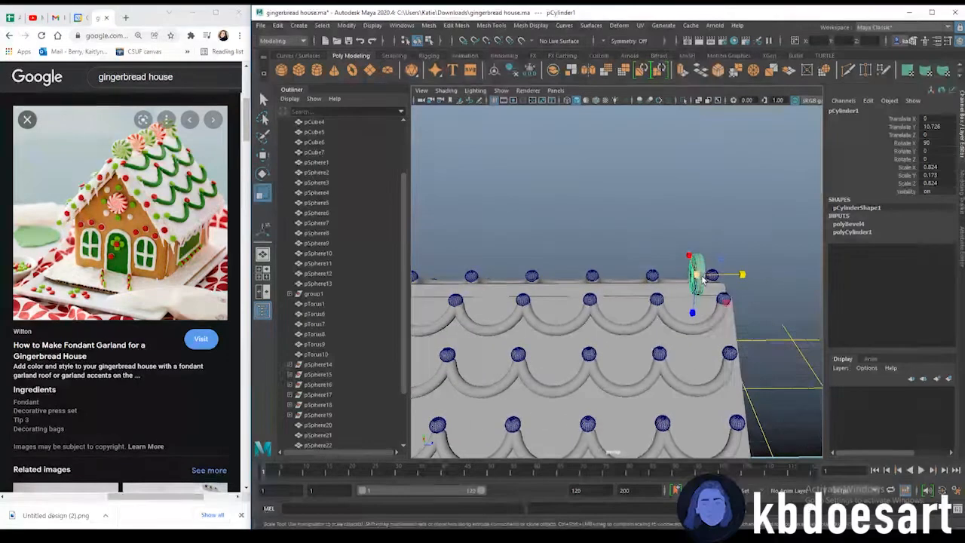
key("w")
left_click_drag(726, 275, 564, 329)
key("ctrl+d")
key("ctrl+d")
key("ctrl+z")
scroll(229, 380, "down", 3)
scroll(360, 401, "down", 3)
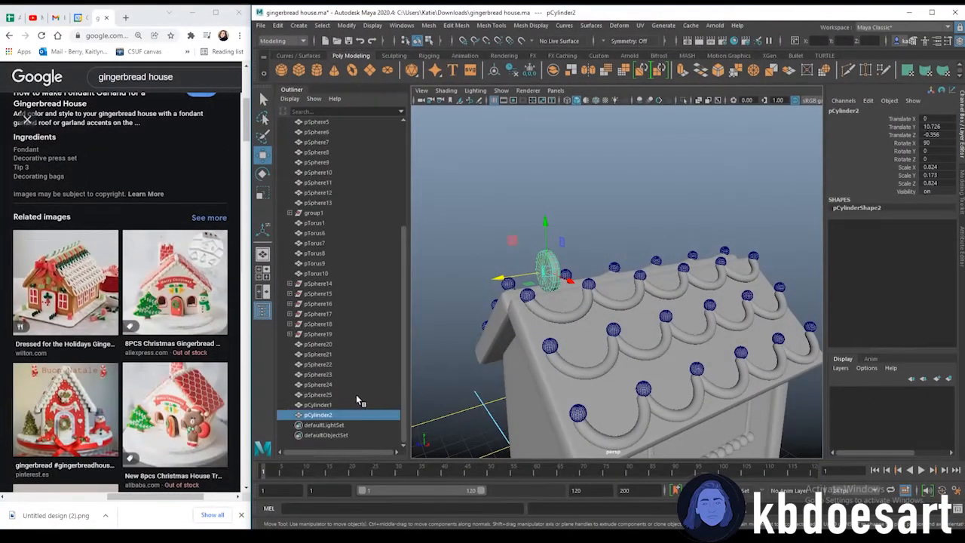
key("ctrl+z")
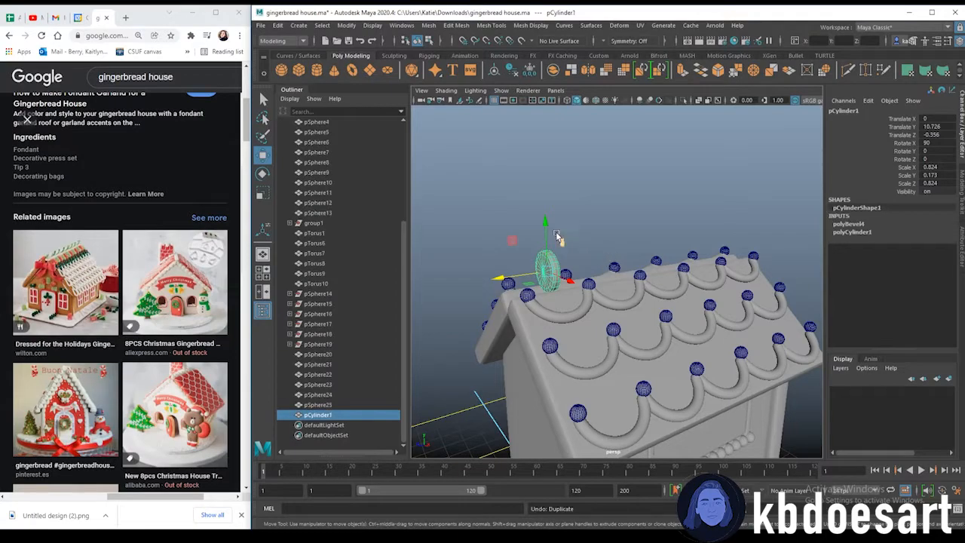
Duplicate Special the disc with 5 copies at a Z translate of -2.5 along the ridge and close the dialog
left_click(278, 25)
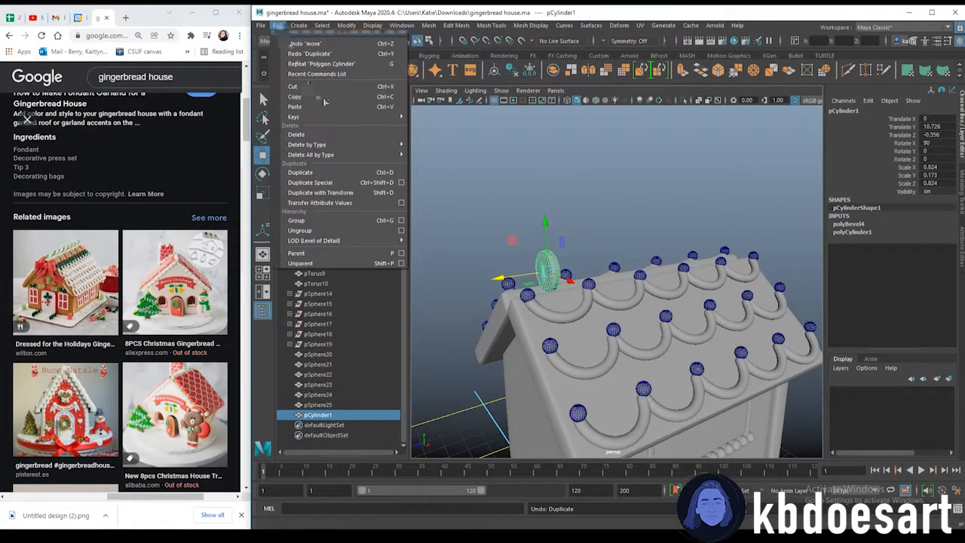
left_click(402, 183)
left_click(189, 324)
left_click_drag(713, 239, 642, 234, "alt")
scroll(679, 230, "down", 2)
middle_click_drag(734, 215, 690, 210, "alt")
left_click(710, 242)
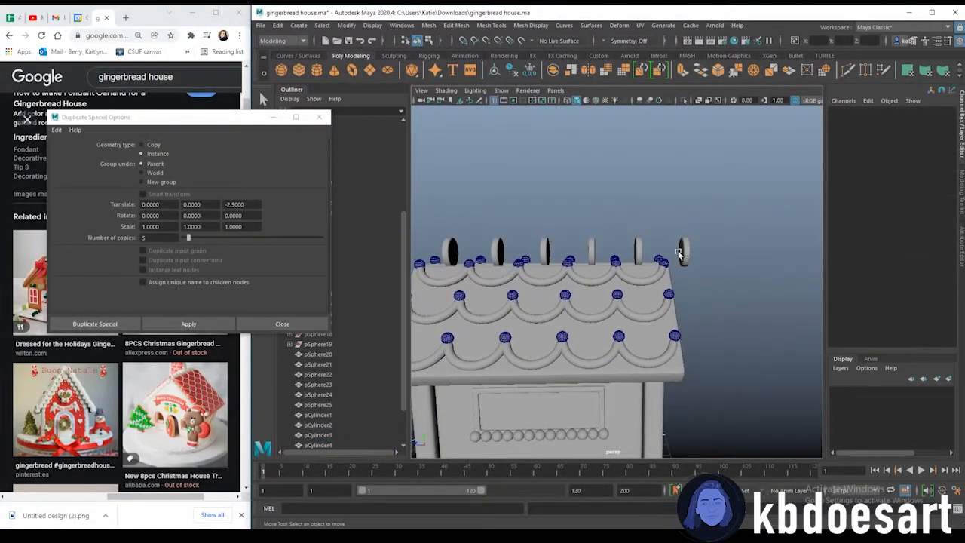
scroll(619, 274, "down", 5)
left_click_drag(724, 260, 653, 267, "alt")
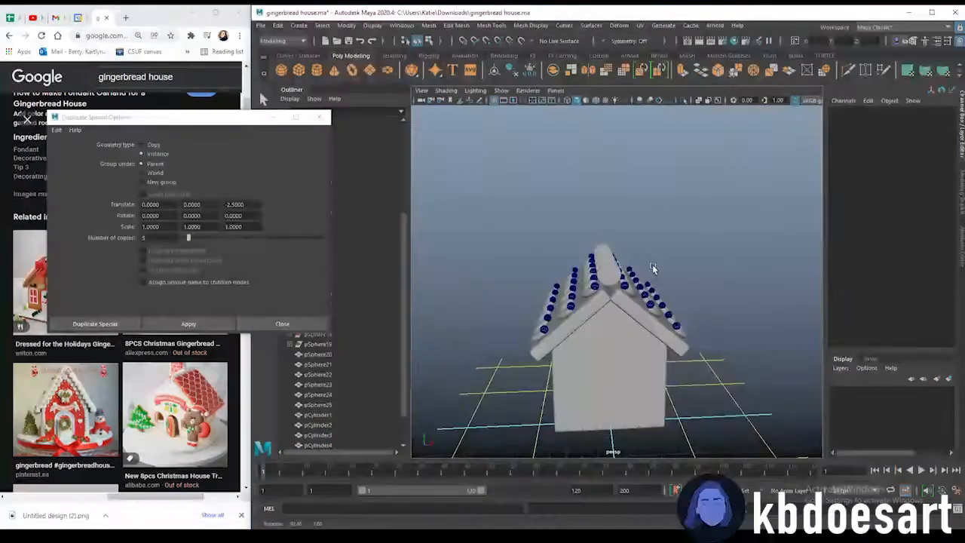
left_click(319, 118)
left_click_drag(565, 197, 532, 196, "alt")
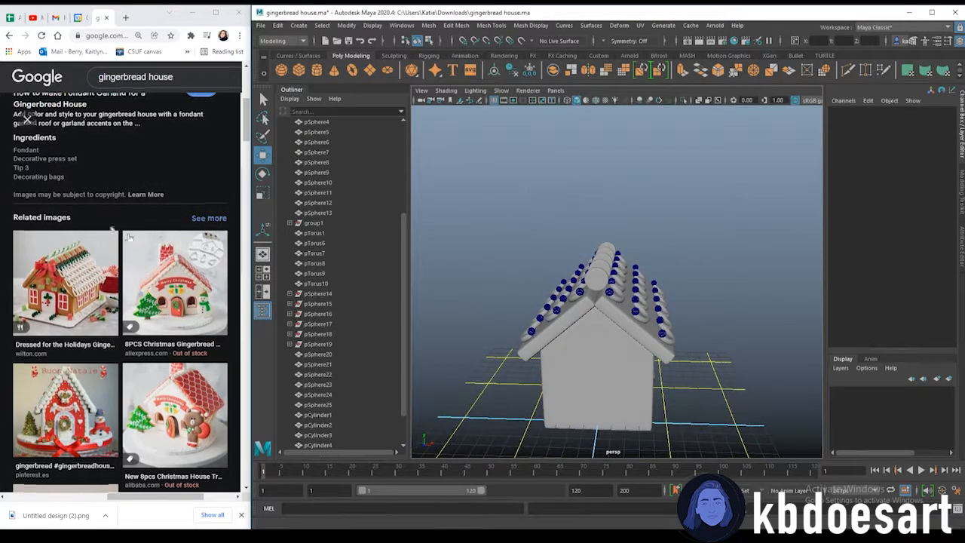
Create a polygon cube and move it up onto the roof ridge
scroll(113, 231, "up", 5)
mouse_move(617, 317)
left_mouse_down("alt")
mouse_move(623, 302)
mouse_move(670, 308)
mouse_move(621, 301)
left_mouse_up("alt")
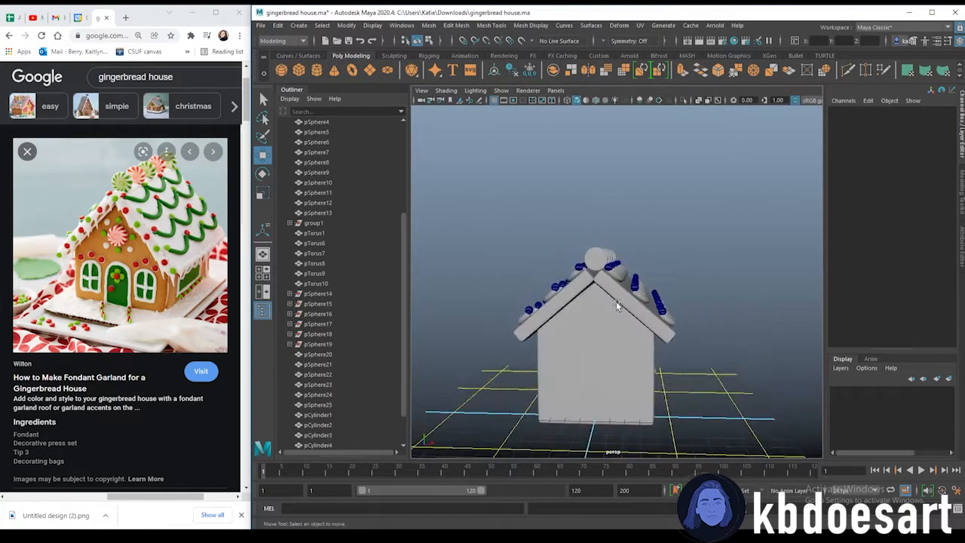
scroll(615, 300, "up", 6)
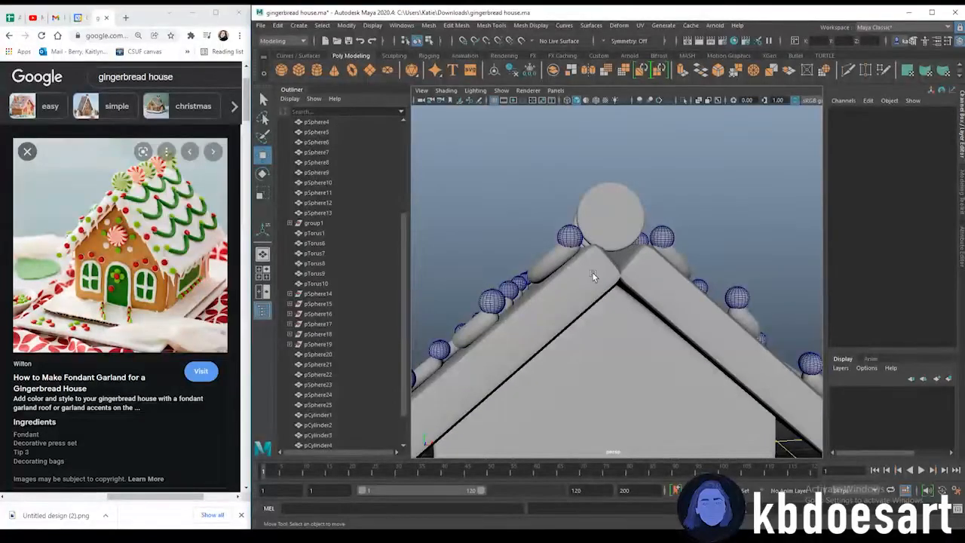
scroll(673, 274, "down", 6)
left_click_drag(673, 274, 635, 272, "alt")
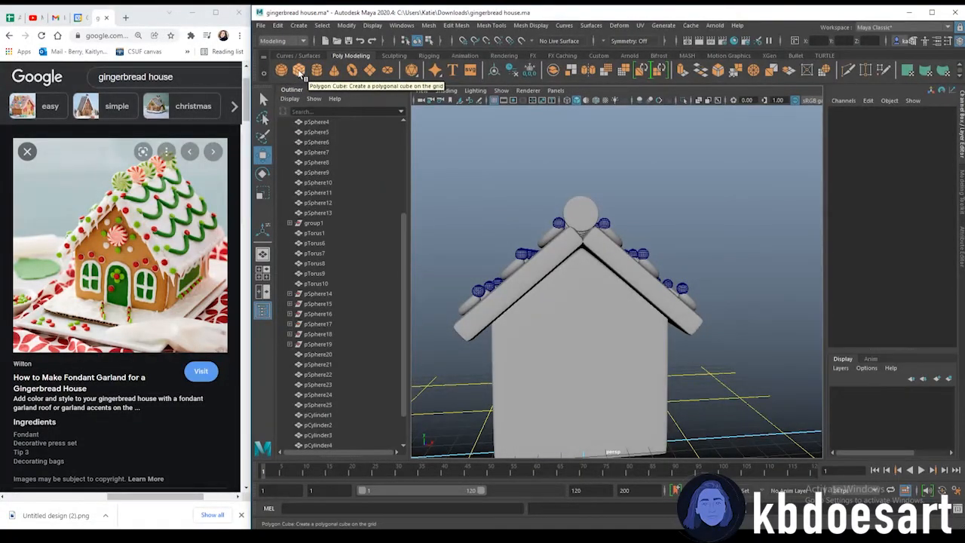
left_click(299, 70)
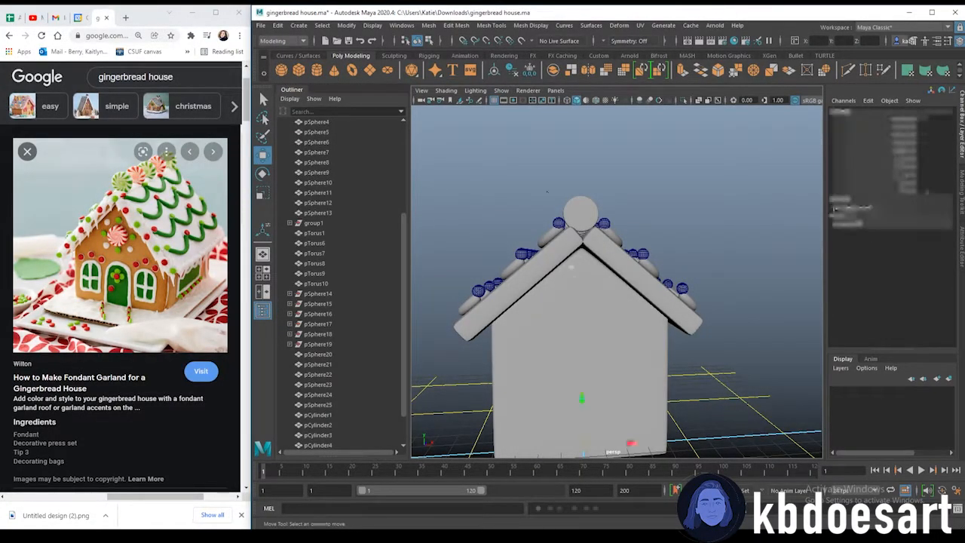
left_click_drag(582, 411, 588, 214)
Scale the cube into a thin strip along the ridge, Scale Y 0.173 and about 13 units long, resting on the ridge
key("r")
left_click_drag(544, 236, 657, 290, "alt")
scroll(620, 255, "down", 5)
left_click_drag(773, 295, 764, 291)
left_click_drag(703, 290, 806, 283)
key("w")
key("r")
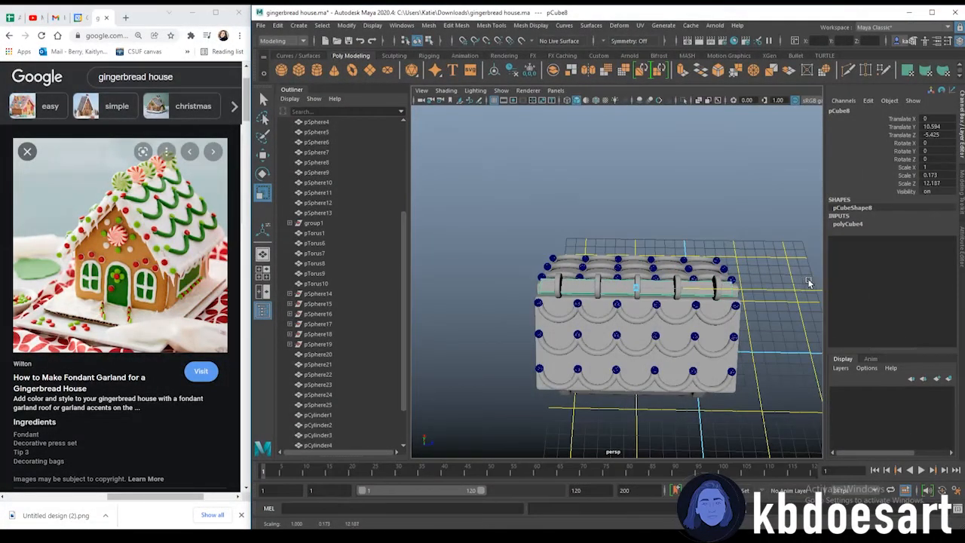
left_click_drag(707, 317, 598, 274, "alt")
key("w")
left_click_drag(582, 194, 579, 195)
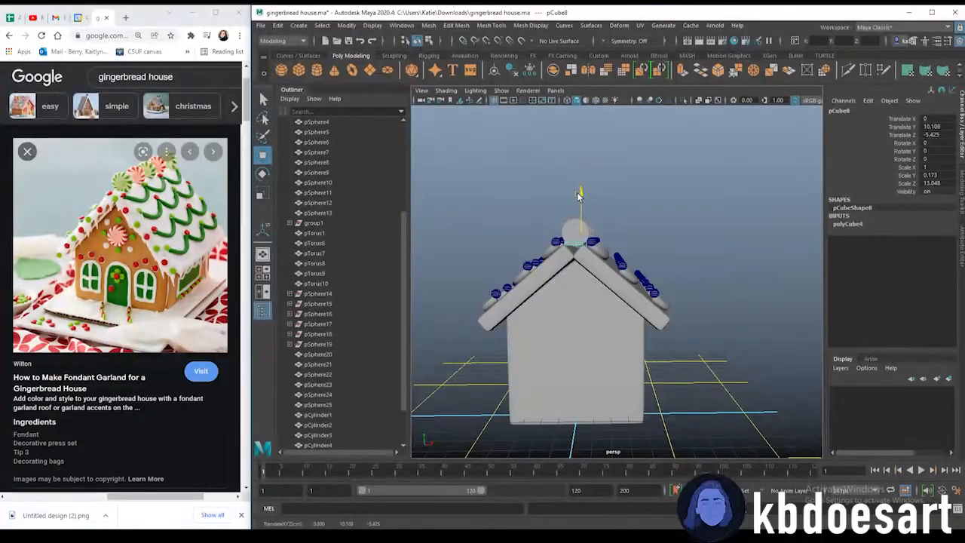
Turn on Object X symmetry and select both long side faces of the ridge strip
middle_click_drag(538, 236, 584, 253, "alt")
right_click_drag(584, 252, 679, 283, "alt")
left_click_drag(694, 285, 625, 317, "alt")
right_click_drag(628, 318, 574, 301, "alt")
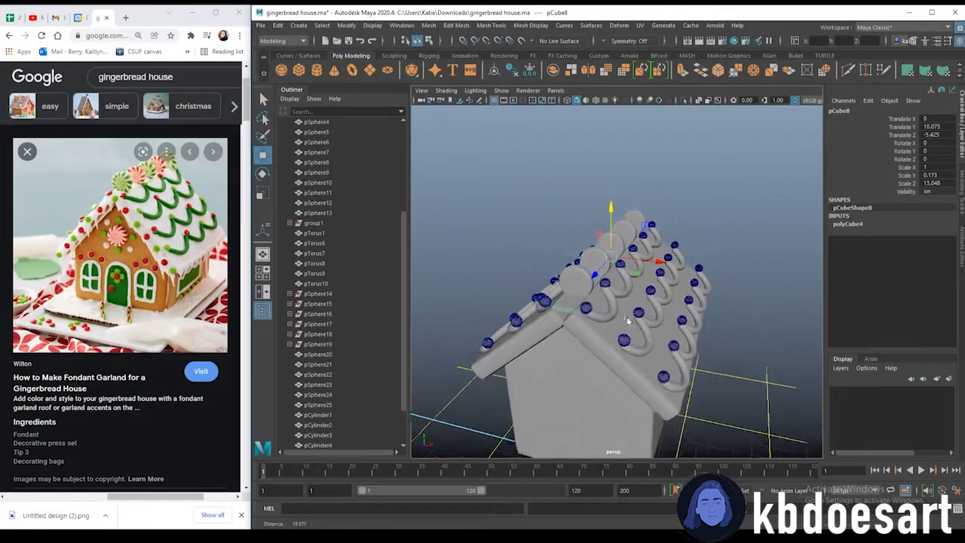
left_click_drag(596, 298, 524, 306, "alt")
key("r")
key("w")
key("r")
key("w")
mouse_move(576, 260)
left_mouse_down()
mouse_move(558, 243)
mouse_move(542, 265)
mouse_move(589, 284)
mouse_move(539, 272)
mouse_move(585, 253)
left_mouse_up()
key("r")
scroll(559, 249, "up", 2)
middle_click_drag(584, 253, 646, 271, "alt")
scroll(650, 270, "up", 1)
right_click_drag(573, 248, 573, 274)
left_click(592, 248)
left_click_drag(591, 251, 640, 277, "alt")
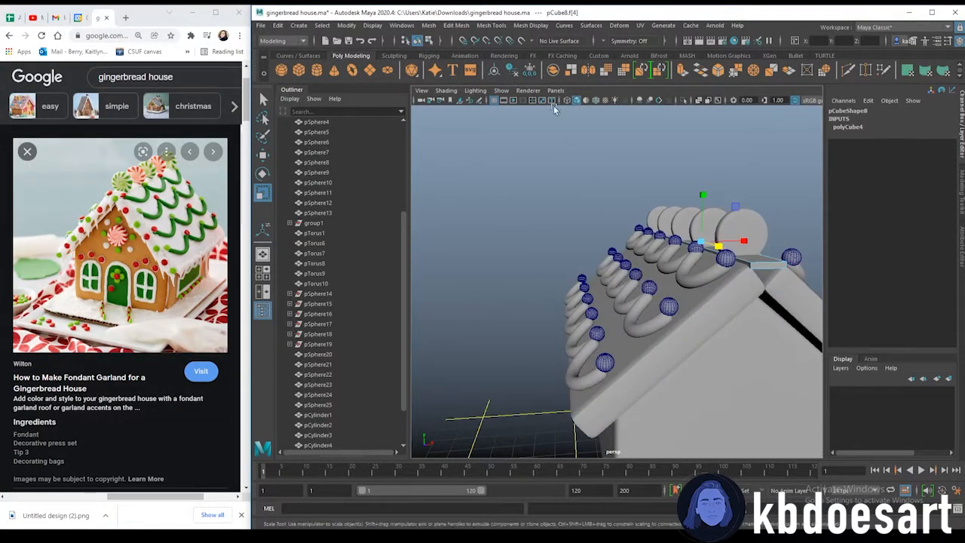
left_click(631, 41)
left_click(639, 70)
left_click_drag(648, 151, 641, 226, "alt")
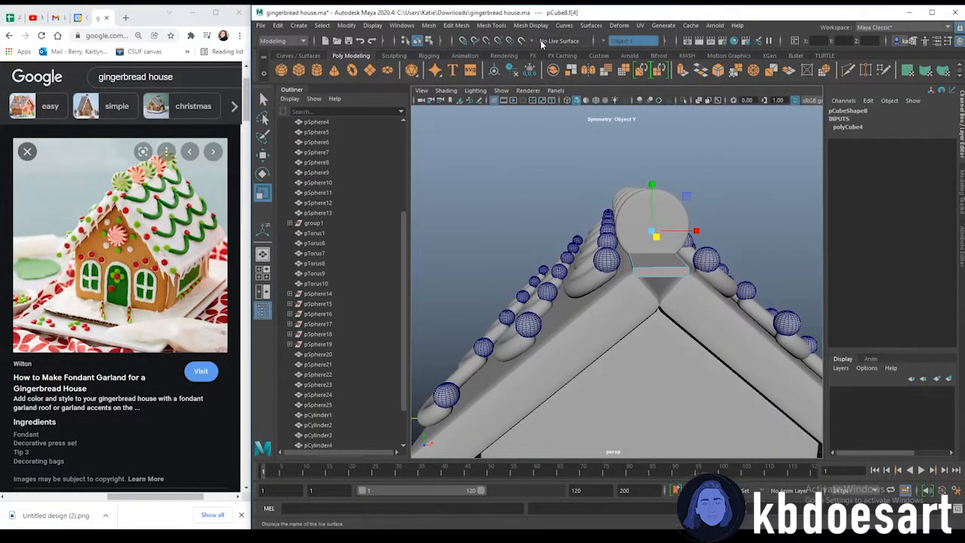
left_click(631, 40)
left_click(640, 60)
mouse_move(642, 181)
left_mouse_down("alt")
mouse_move(620, 172)
mouse_move(664, 178)
mouse_move(628, 171)
left_mouse_up("alt")
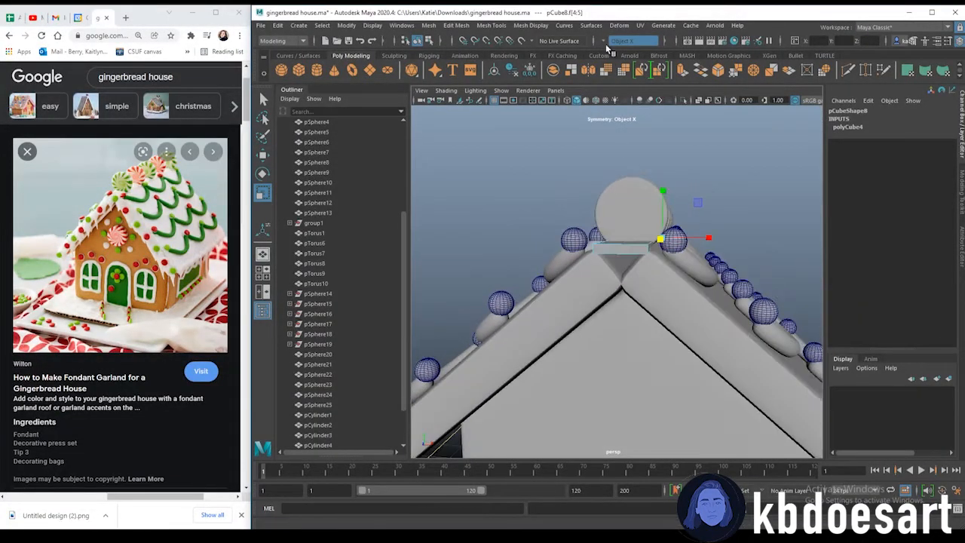
mouse_move(627, 218)
left_mouse_down("alt")
mouse_move(600, 218)
mouse_move(630, 220)
mouse_move(618, 215)
left_mouse_up("alt")
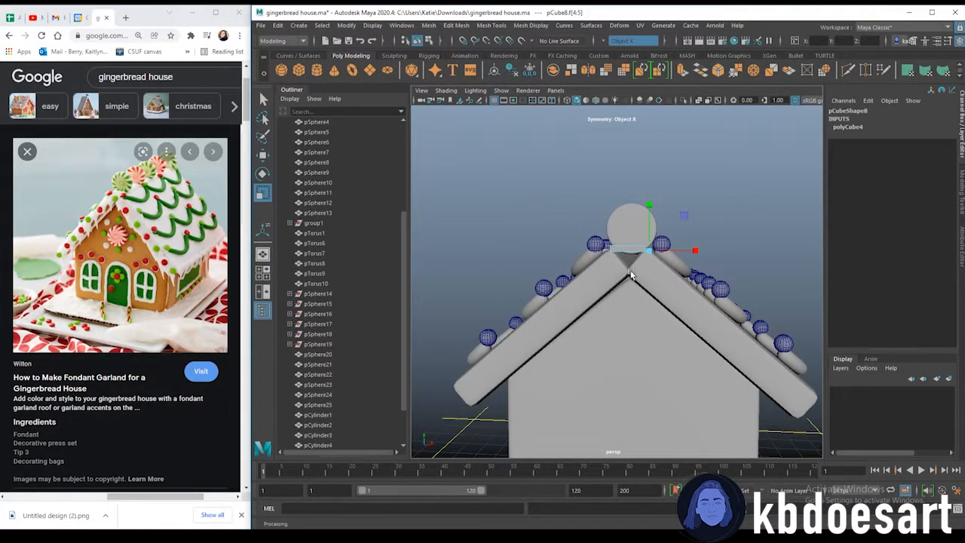
Extrude the strip's side faces about 4.79 units and move them down along the roof slopes
scroll(611, 251, "down", 3)
left_click_drag(615, 264, 632, 300, "alt")
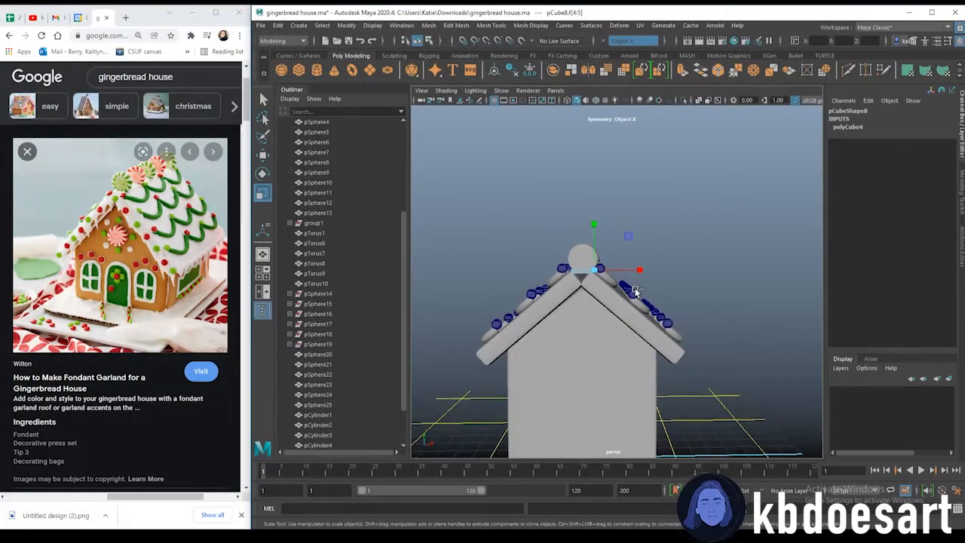
key("ctrl+e")
left_click_drag(697, 215, 938, 225)
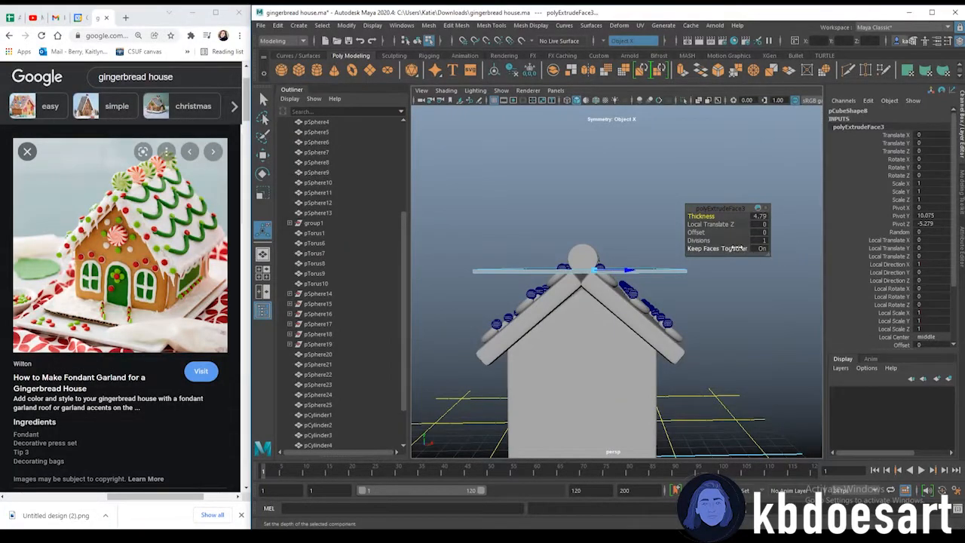
key("w")
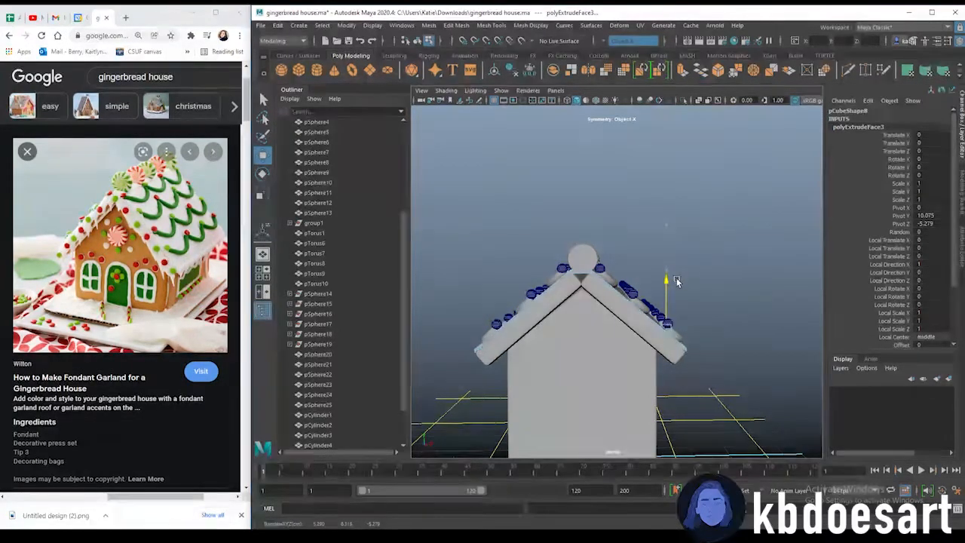
left_click_drag(581, 299, 564, 317, "alt")
left_click_drag(658, 292, 662, 317)
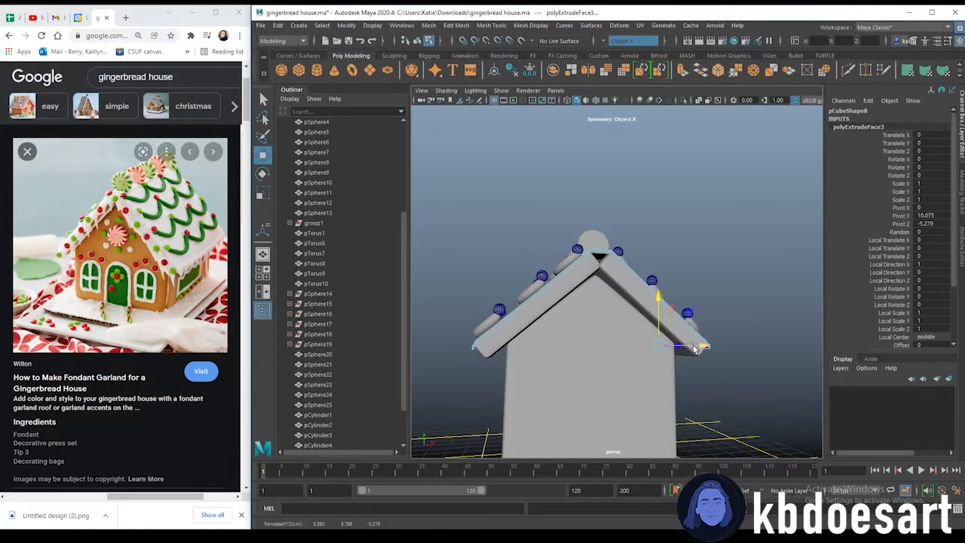
left_click_drag(700, 345, 690, 371)
mouse_move(694, 375)
left_mouse_down("alt")
mouse_move(746, 370)
mouse_move(704, 367)
left_mouse_up("alt")
left_click(704, 369)
Extrude the strip's ends again and drape them down over the roof's front eaves
left_click_drag(606, 344, 661, 317, "alt")
left_click_drag(593, 309, 571, 290, "alt")
scroll(586, 333, "up", 4)
left_click(554, 236)
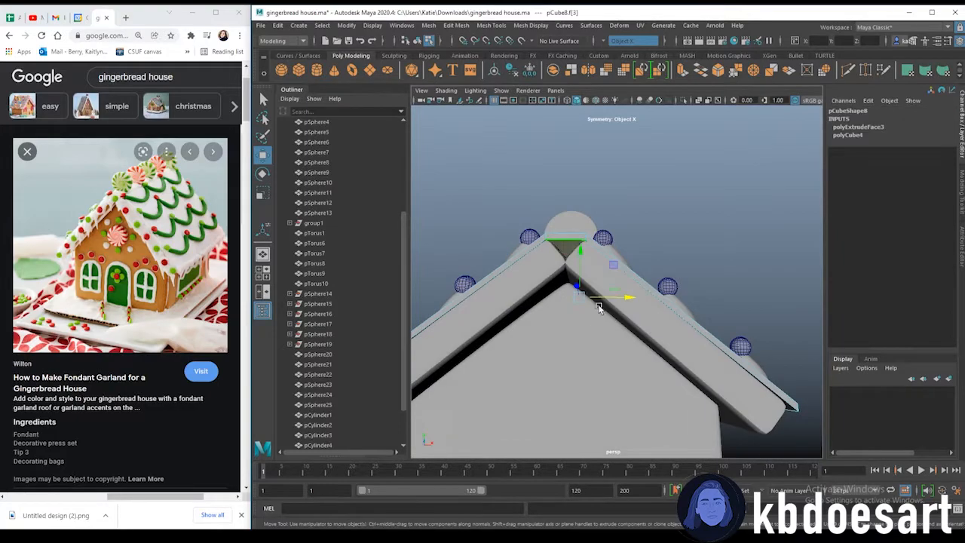
left_click_drag(549, 254, 547, 284, "alt")
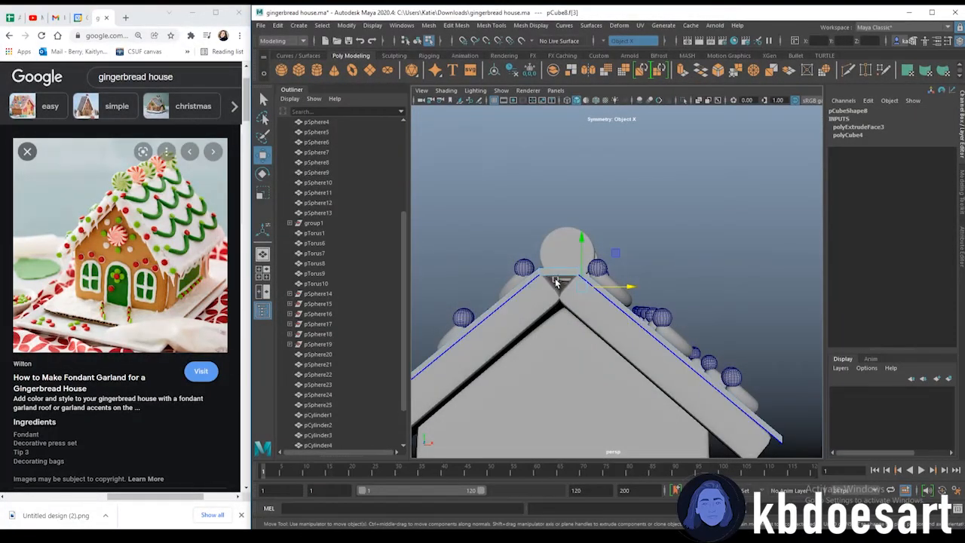
key("ctrl+e")
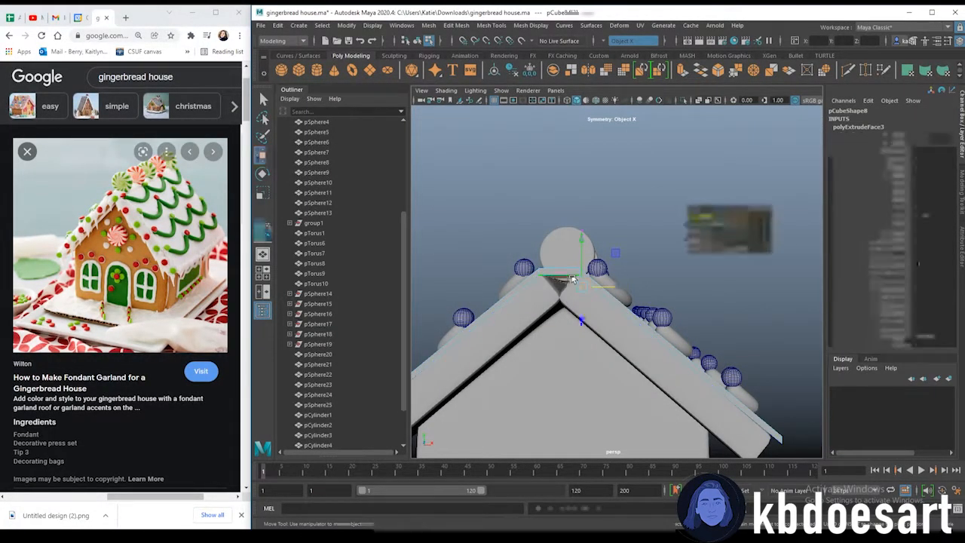
left_click_drag(579, 235, 581, 251)
left_click(639, 194)
scroll(641, 196, "down", 5)
left_click_drag(769, 264, 747, 261, "alt")
left_click_drag(728, 314, 609, 333, "alt")
right_click_drag(625, 285, 640, 523)
Assign a new aiStandardSurface material to the frosting strip
right_click(623, 280)
left_click(210, 172)
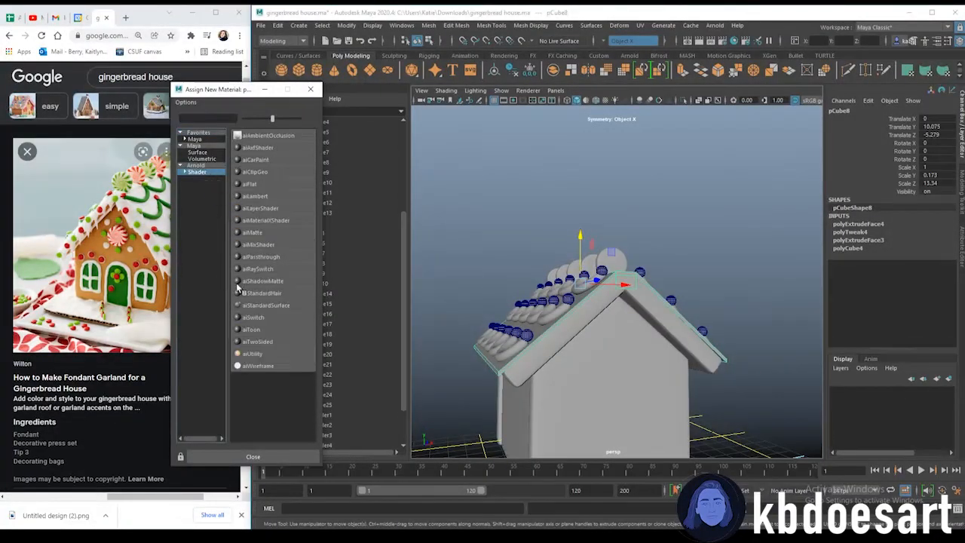
left_click(268, 306)
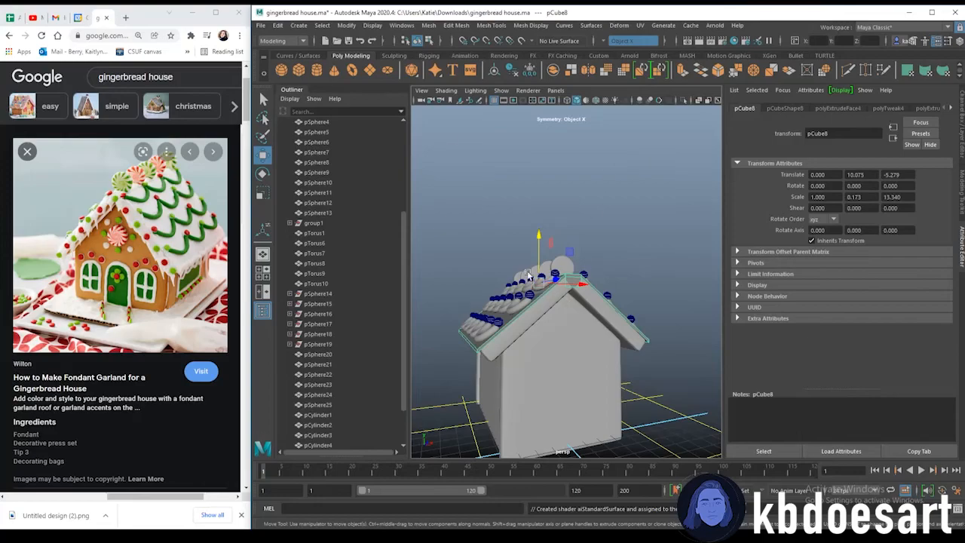
Delete all construction history in the scene
left_click(277, 25)
mouse_move(377, 155)
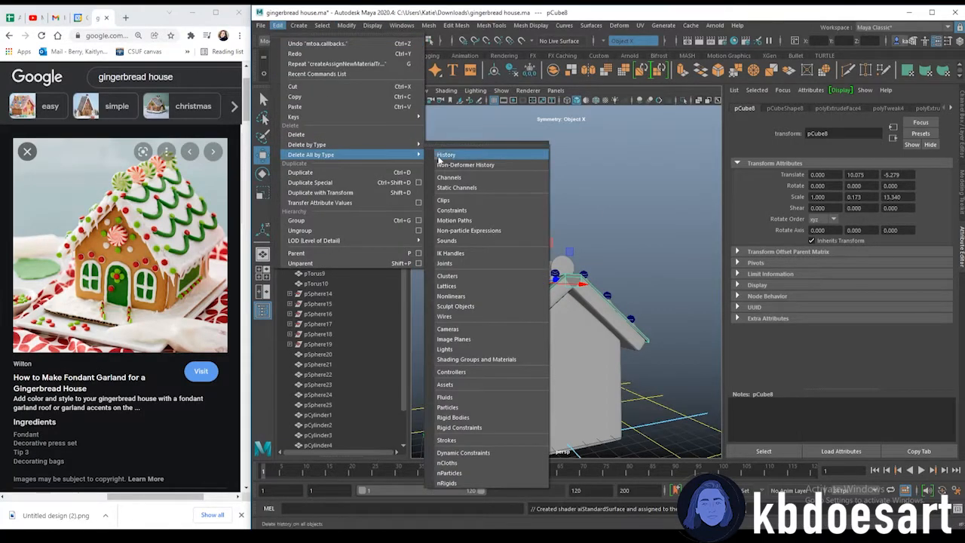
left_click(440, 157)
Rename the frosting material white_frosting and lower its specular roughness
left_click(831, 110)
double_click(838, 135)
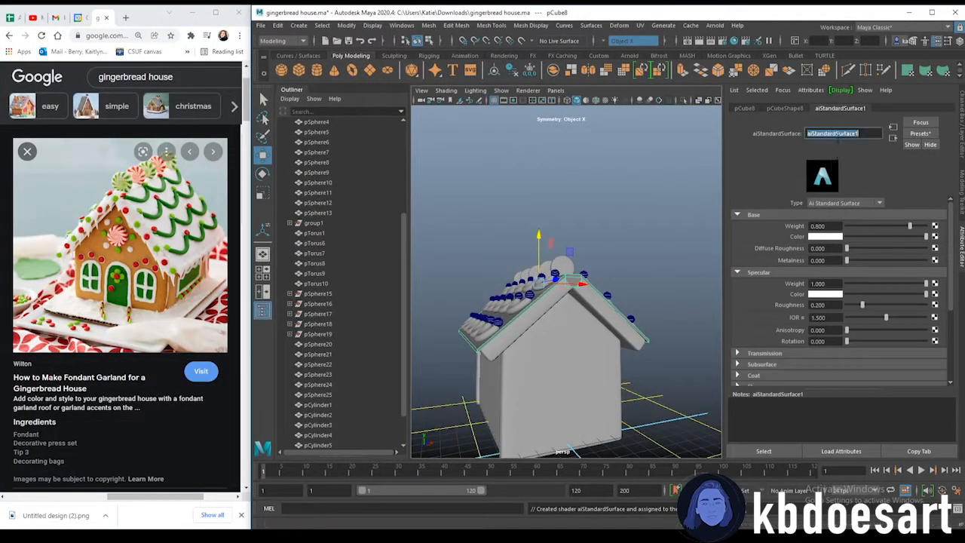
type("white_frosting")
key("Return")
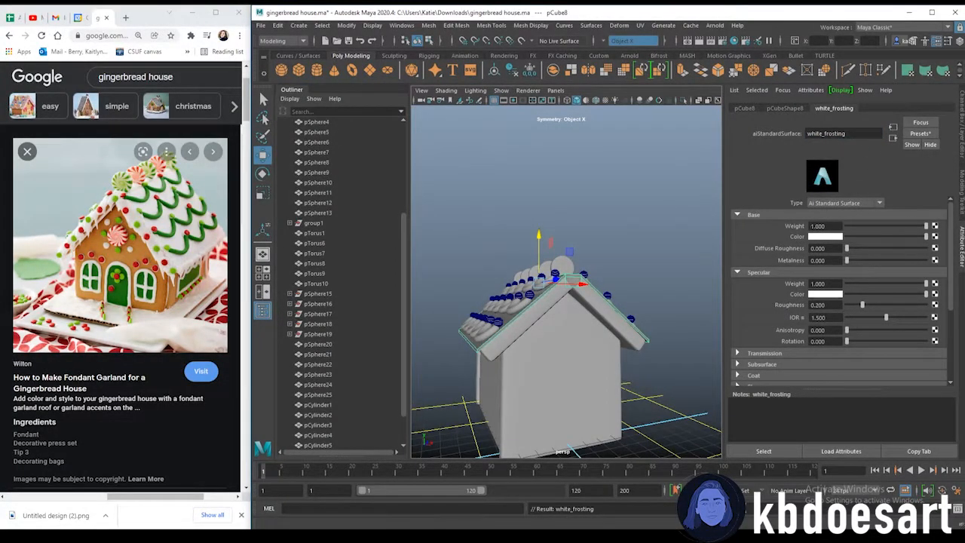
left_click_drag(865, 305, 845, 306)
Switch the viewport to use all lights and create an Arnold SkyDome light
left_click(685, 205)
left_click_drag(650, 317, 583, 326, "alt")
key("7")
key("6")
key("7")
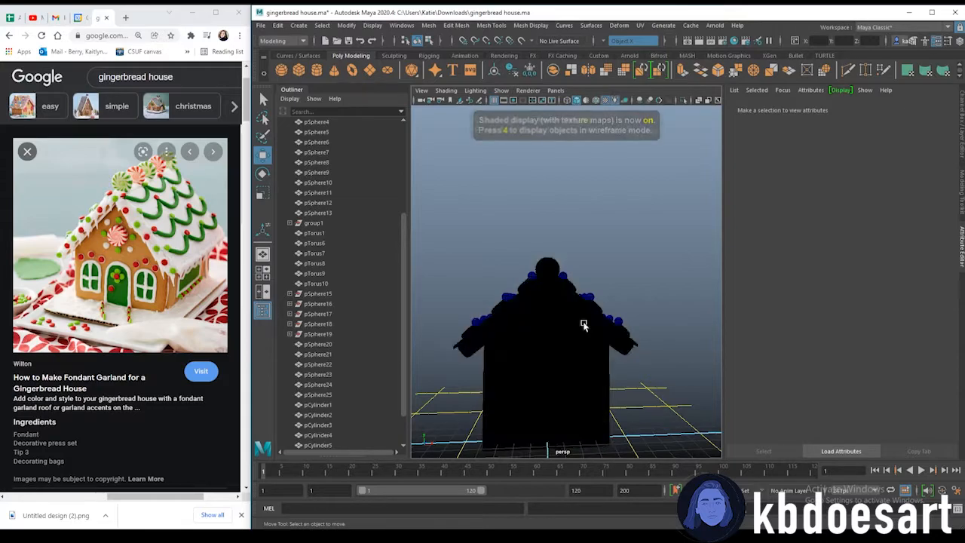
left_click(477, 57)
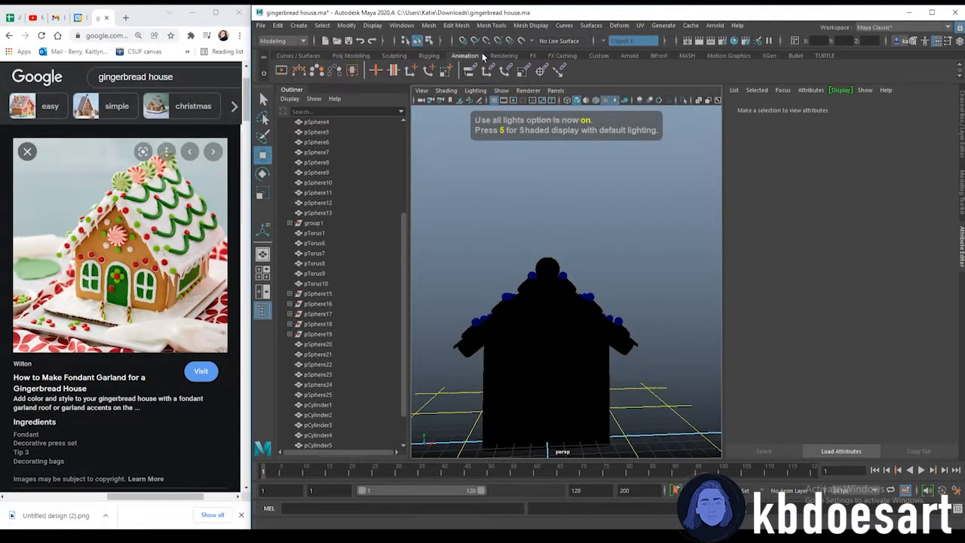
left_click(628, 56)
left_click(334, 70)
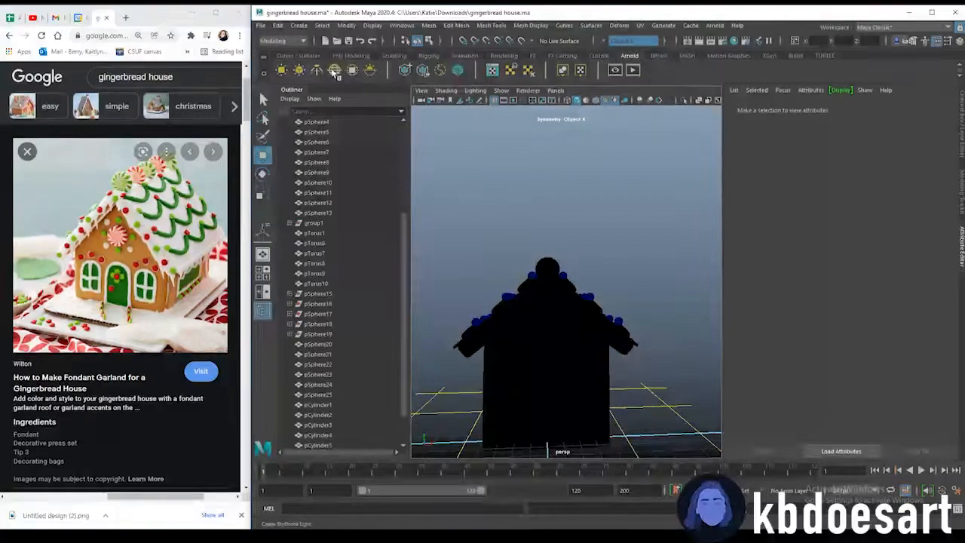
Return to default lighting and examine the house from several angles
mouse_move(541, 316)
left_mouse_down("alt")
mouse_move(613, 299)
mouse_move(618, 321)
mouse_move(646, 326)
mouse_move(584, 327)
mouse_move(613, 342)
left_mouse_up("alt")
key("5")
scroll(620, 343, "up", 5)
left_click(676, 279)
left_click_drag(664, 297, 623, 313, "alt")
right_click_drag(606, 254, 613, 282)
left_click(582, 267)
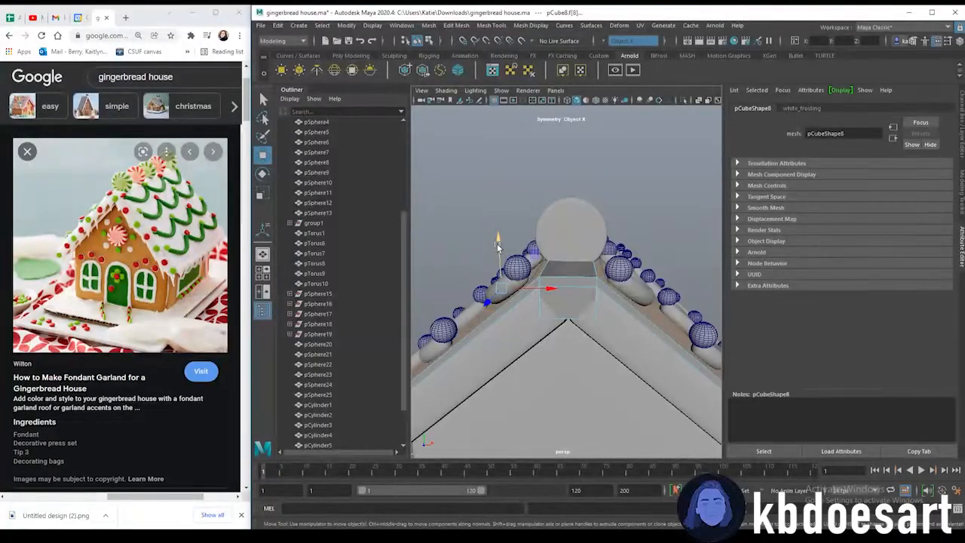
left_click(646, 202)
left_click_drag(646, 202, 581, 256, "alt")
right_click_drag(581, 256, 513, 254, "alt")
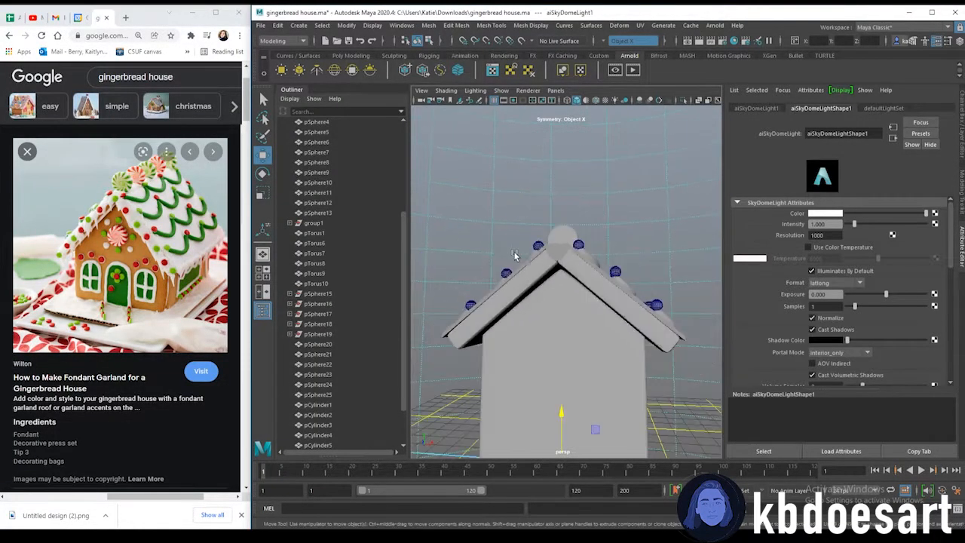
left_click_drag(513, 254, 476, 269, "alt")
right_click_drag(476, 269, 560, 161, "alt")
left_click_drag(556, 288, 589, 237, "alt")
left_click_drag(496, 285, 472, 243, "alt")
double_click(298, 90)
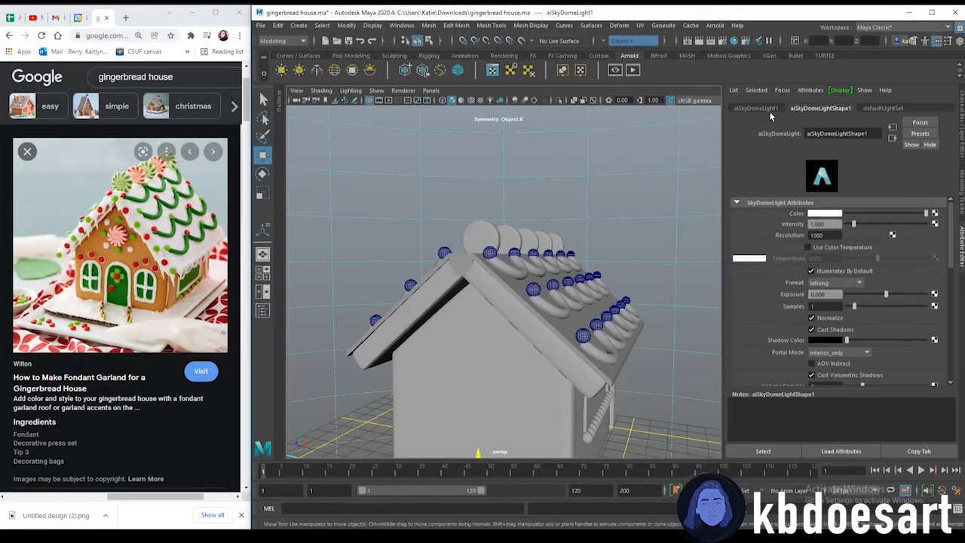
left_click(961, 257)
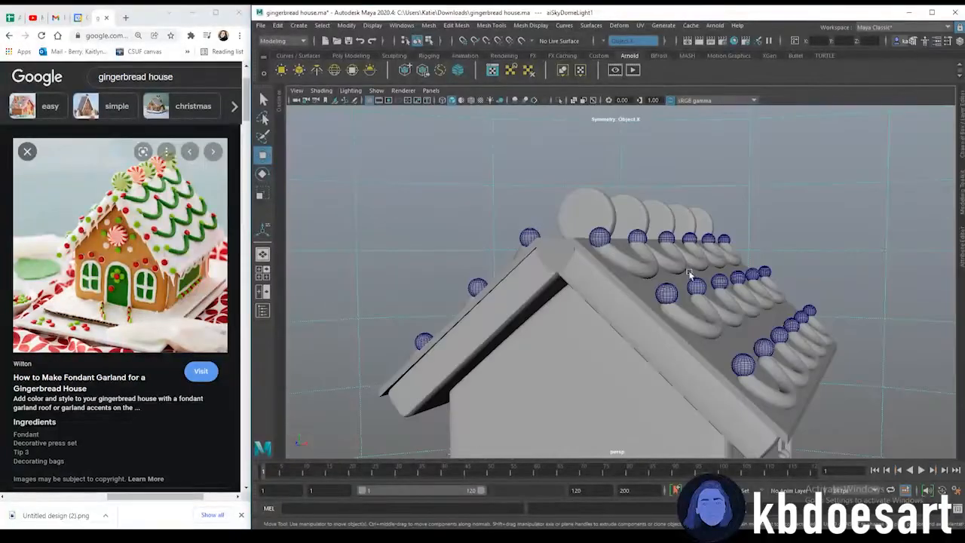
right_click_drag(686, 254, 667, 258, "alt")
left_click_drag(666, 258, 558, 259, "alt")
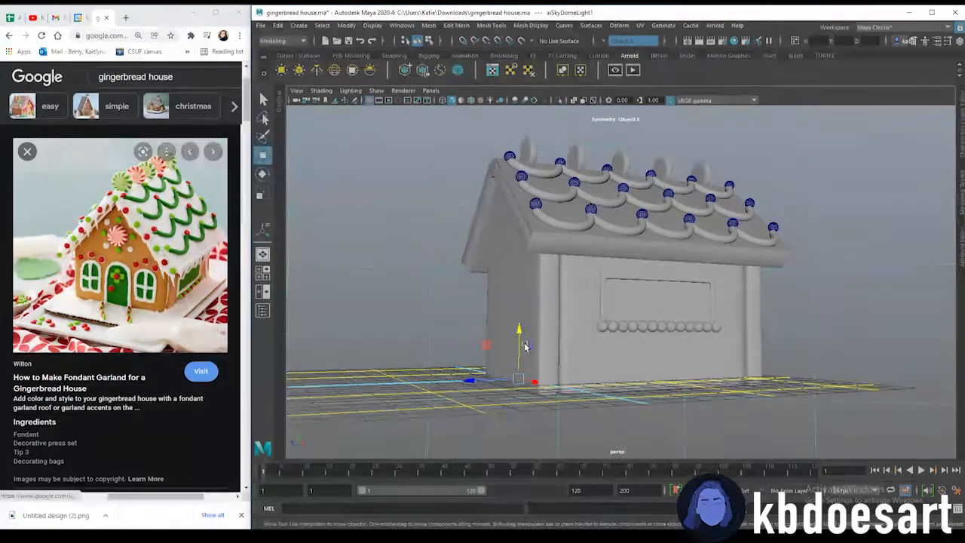
left_click_drag(563, 365, 517, 366, "alt")
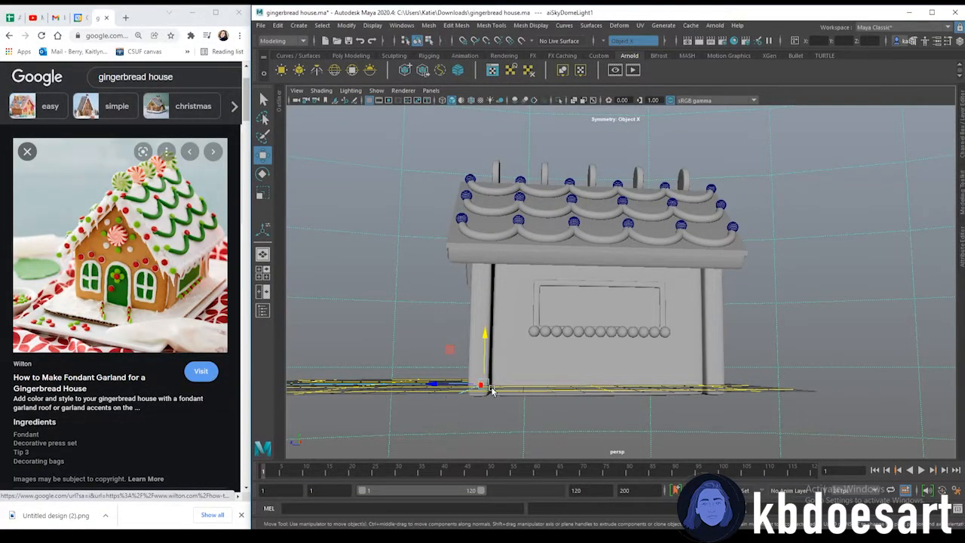
Select the slab beside the house's side wall and move it closer to the wall
left_click(615, 317)
left_click_drag(628, 293, 472, 326, "alt")
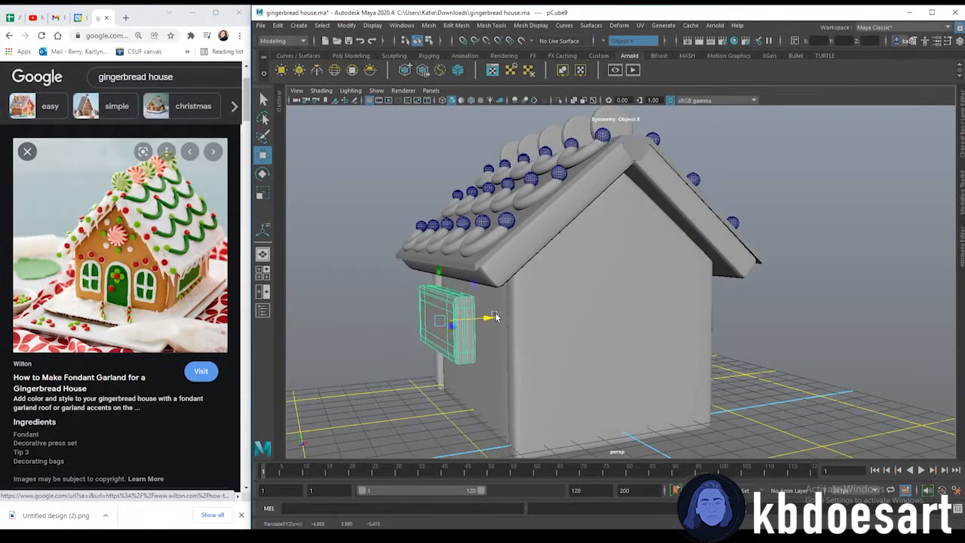
left_click(961, 154)
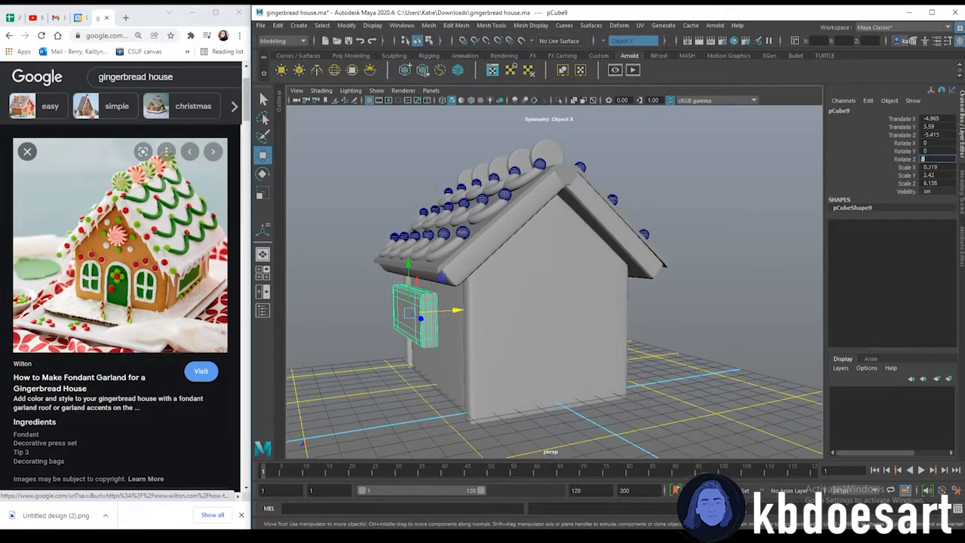
key("Return")
left_click_drag(445, 310, 469, 309)
Move a disc decoration down and outward so it sits on the roof's gable edge
left_click(670, 316)
left_click_drag(532, 343, 499, 234, "alt")
left_click(506, 160)
middle_click_drag(483, 255, 507, 278, "alt")
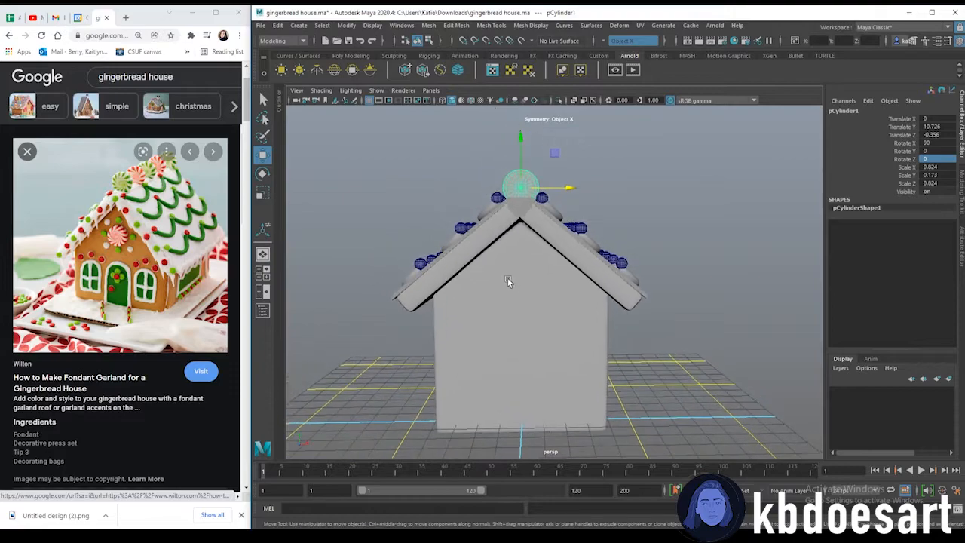
left_click_drag(522, 138, 517, 202)
left_click_drag(505, 254, 593, 254, "alt")
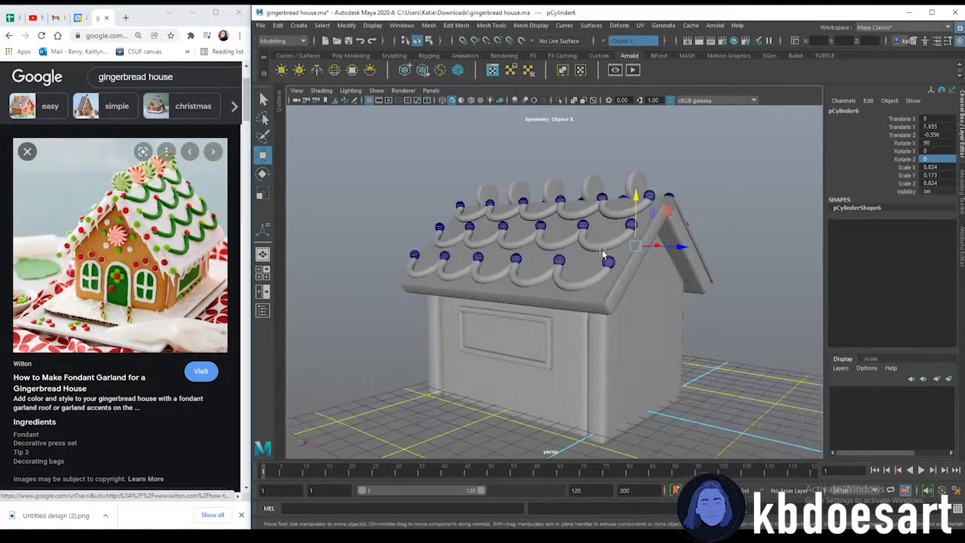
left_click_drag(677, 248, 552, 194)
left_click_drag(556, 244, 541, 254, "alt")
scroll(541, 254, "up", 4)
left_click_drag(514, 150, 515, 172)
left_click_drag(516, 206, 597, 210, "alt")
left_click_drag(743, 211, 732, 213)
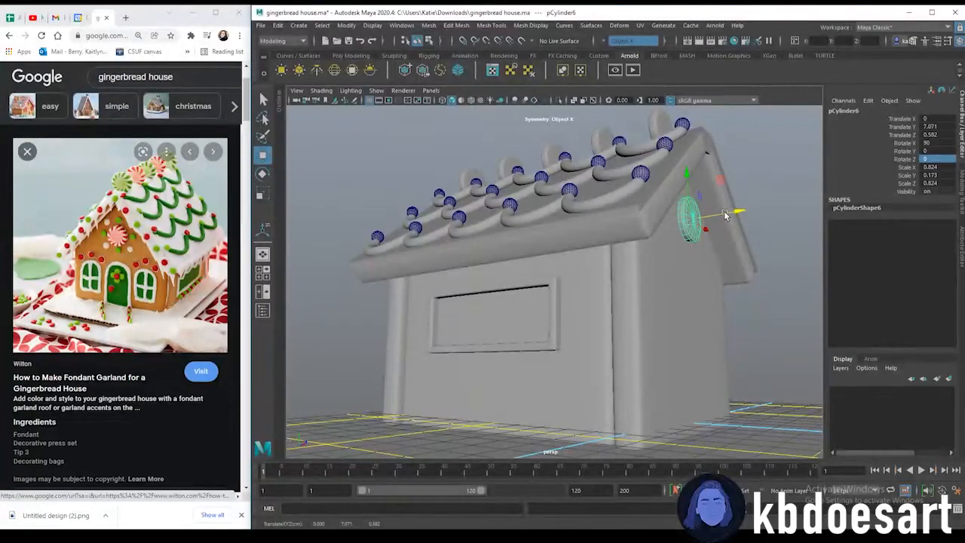
left_click_drag(750, 258, 674, 269, "alt")
left_click_drag(572, 277, 558, 278, "alt")
Duplicate a candy sphere and move the copy up onto the front gable below the roof peak
left_click(599, 181)
left_click(557, 141)
left_click_drag(582, 214, 555, 235, "alt")
left_click(535, 325)
left_click_drag(623, 383, 558, 314, "alt")
left_click(527, 366)
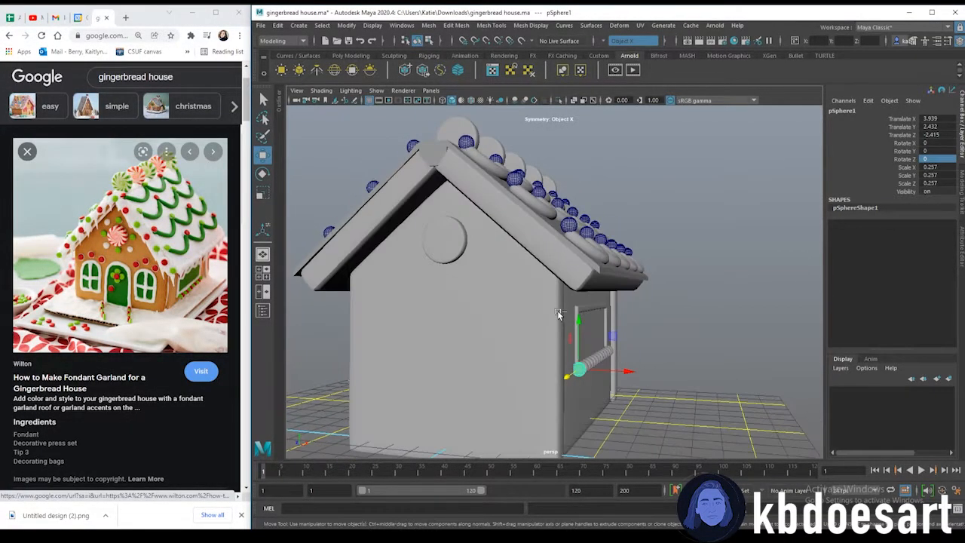
left_click_drag(570, 361, 391, 381, "shift")
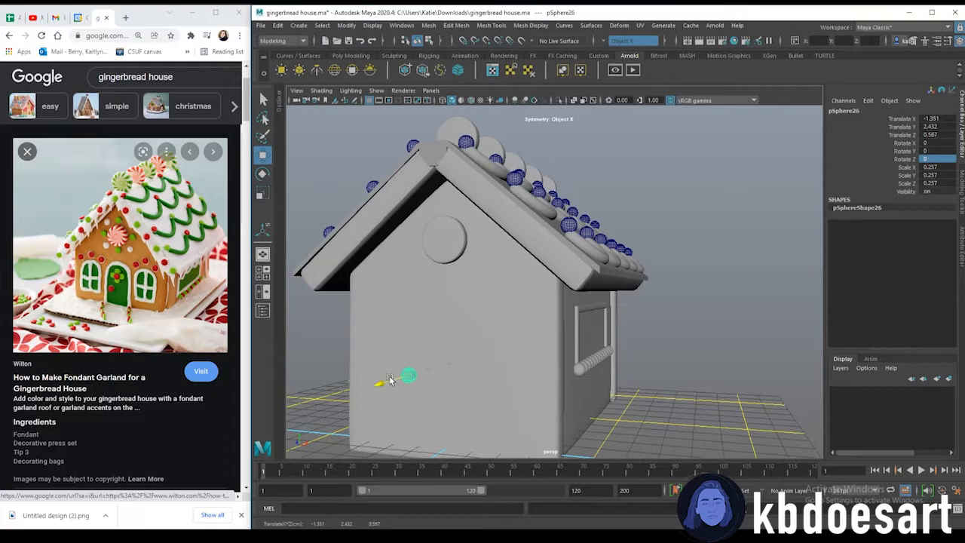
left_click_drag(416, 342, 415, 181)
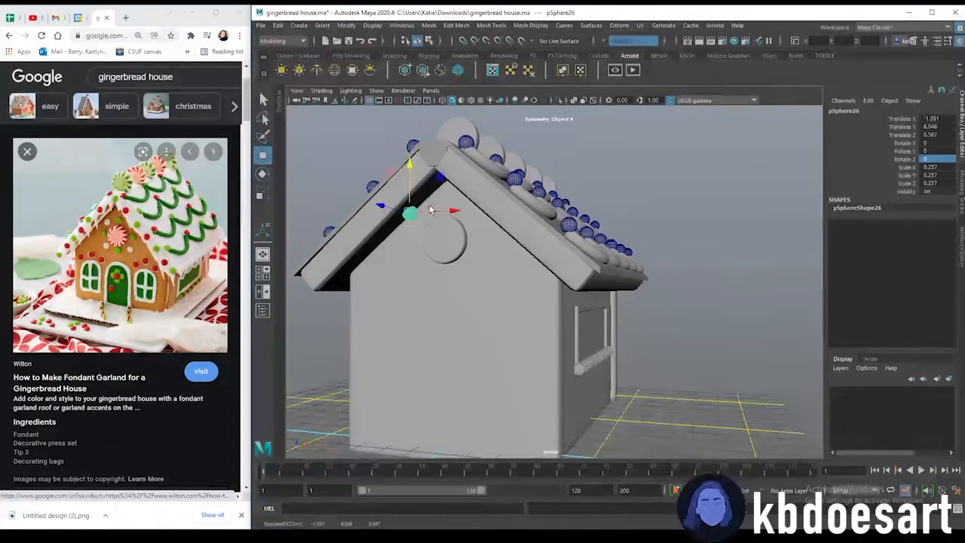
Center the copied sphere just under the roof peak in the front view, using wireframe shading
left_click_drag(420, 215, 485, 259)
key("space")
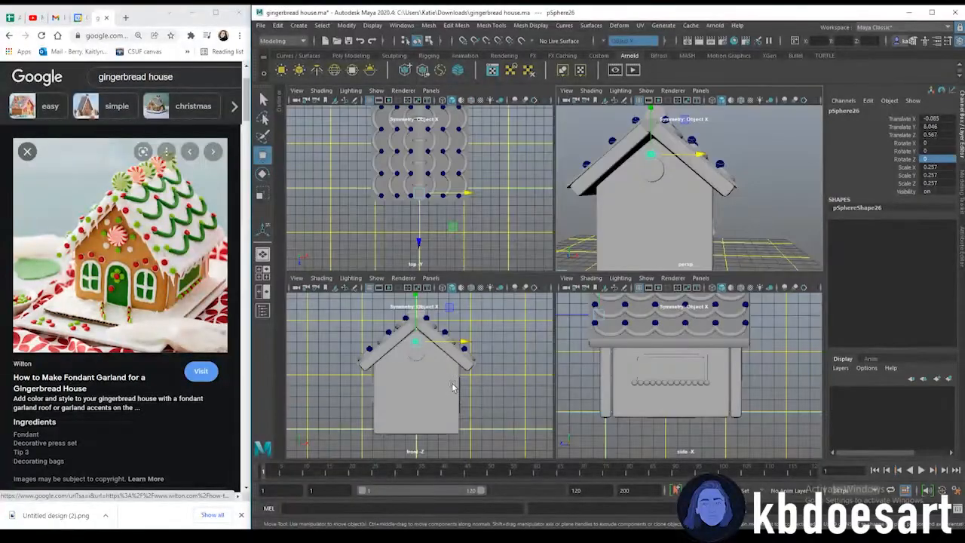
key("space")
scroll(576, 193, "up", 2)
middle_click_drag(583, 192, 563, 234, "alt")
scroll(562, 233, "up", 2)
left_click_drag(497, 182, 507, 175)
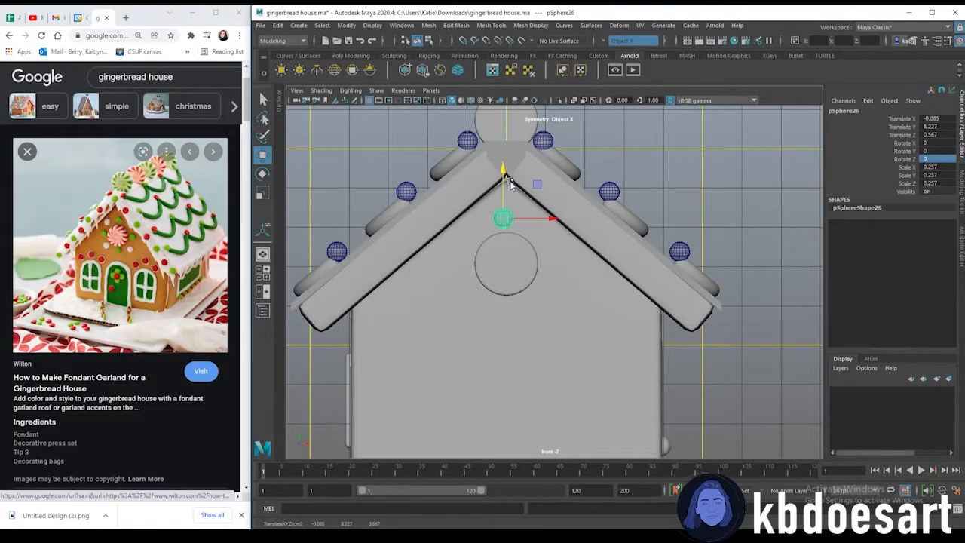
left_click(444, 101)
left_click_drag(530, 219, 536, 221)
middle_click_drag(531, 247, 532, 237, "alt")
left_click_drag(506, 172, 507, 169)
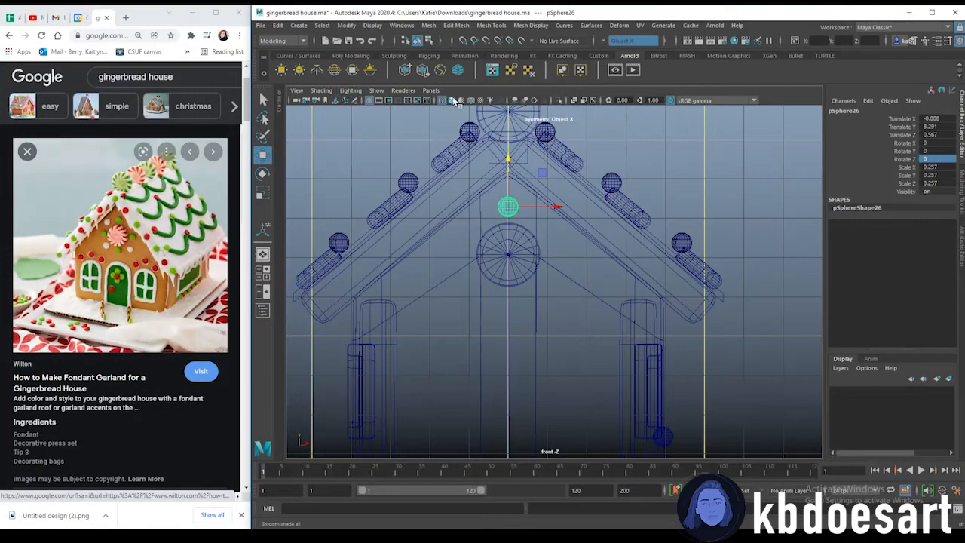
Open the Duplicate Special options for the copied sphere and set its translate offset to 0
left_click(452, 100)
left_click(279, 25)
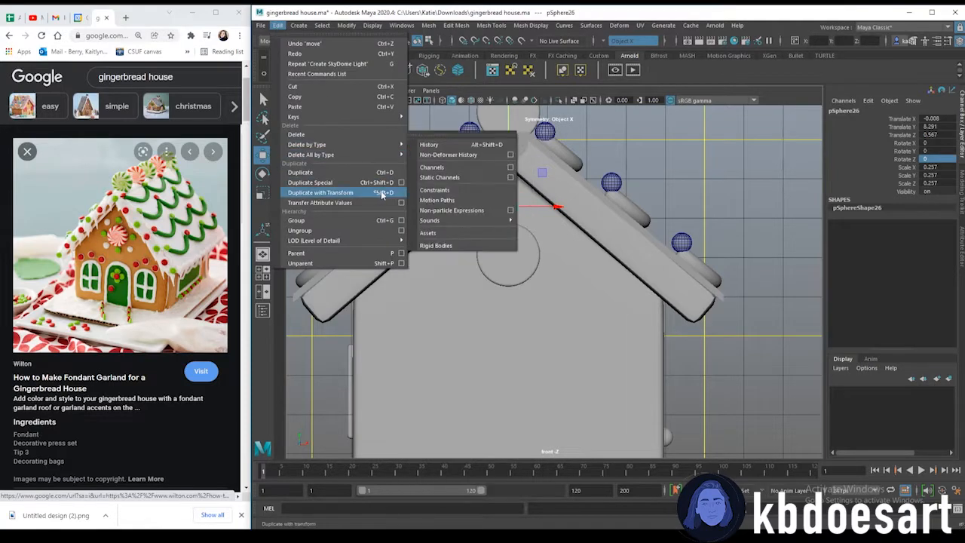
left_click(402, 182)
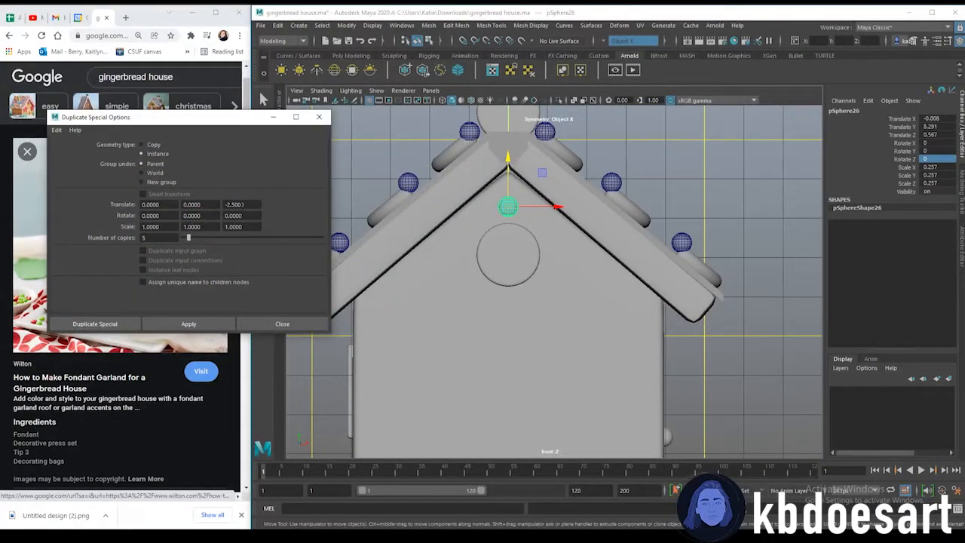
type("0")
key("Return")
Move the copied sphere's pivot down to the center of the round disc on the front gable
left_click_drag(228, 122, 236, 72)
left_click(509, 206)
key("d")
key("d")
left_click_drag(508, 157, 508, 173)
key("ctrl+z")
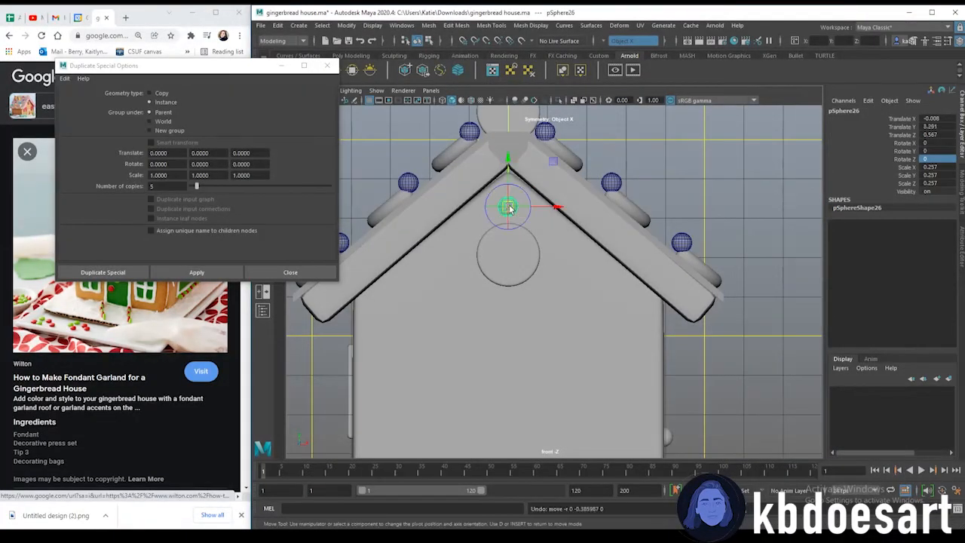
key("d")
key("d")
left_click_drag(510, 158, 512, 208)
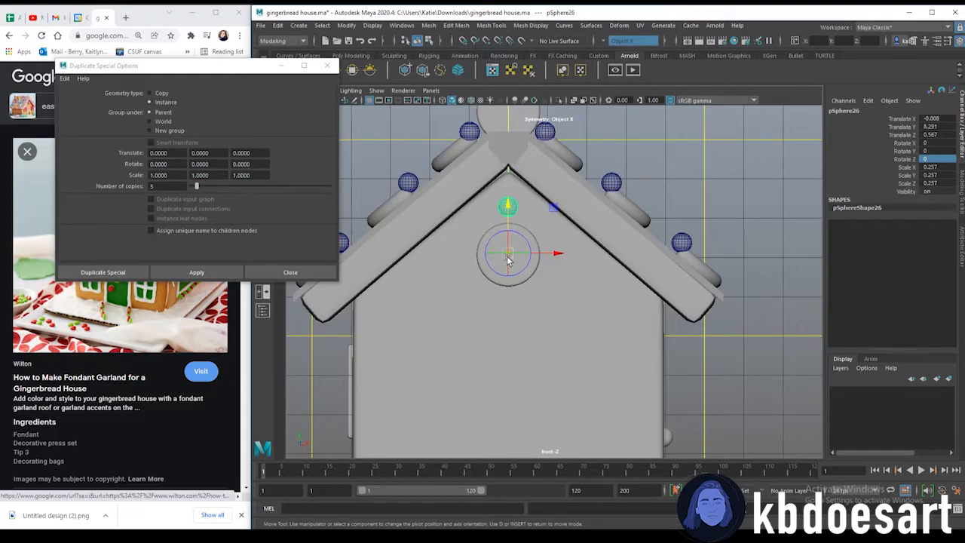
left_click_drag(509, 210, 510, 212)
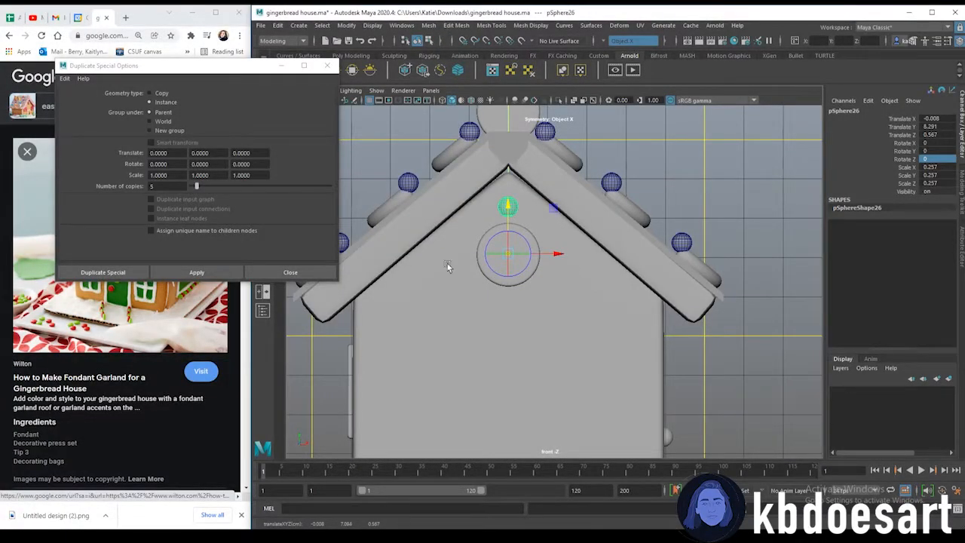
Apply Duplicate Special with five instance copies rotated 60 degrees in Z to ring spheres around the disc
left_click_drag(211, 165, 179, 153)
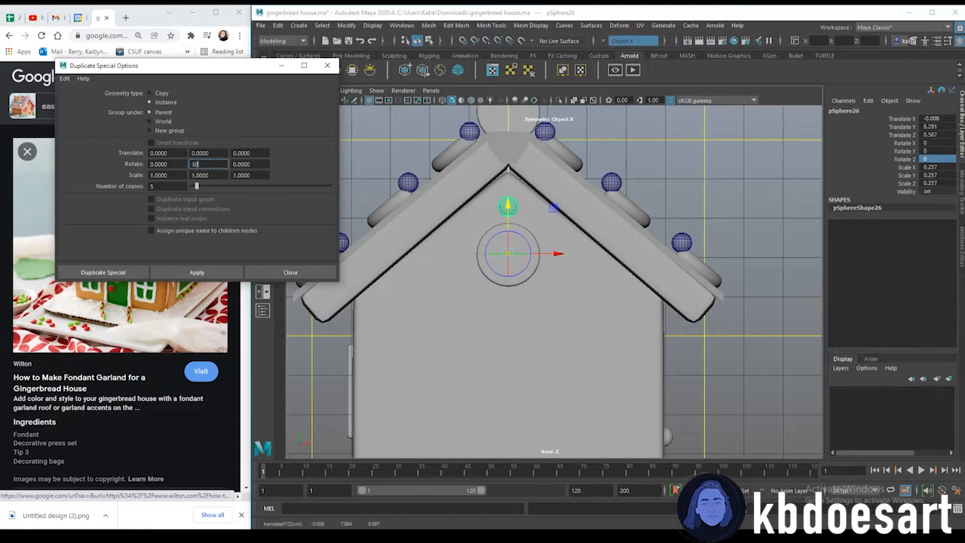
left_click(203, 273)
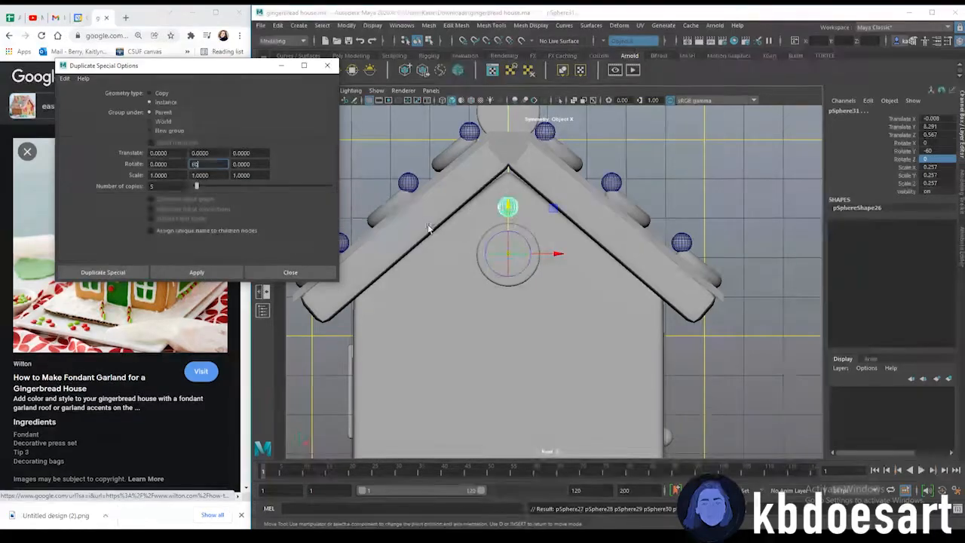
key("Tab")
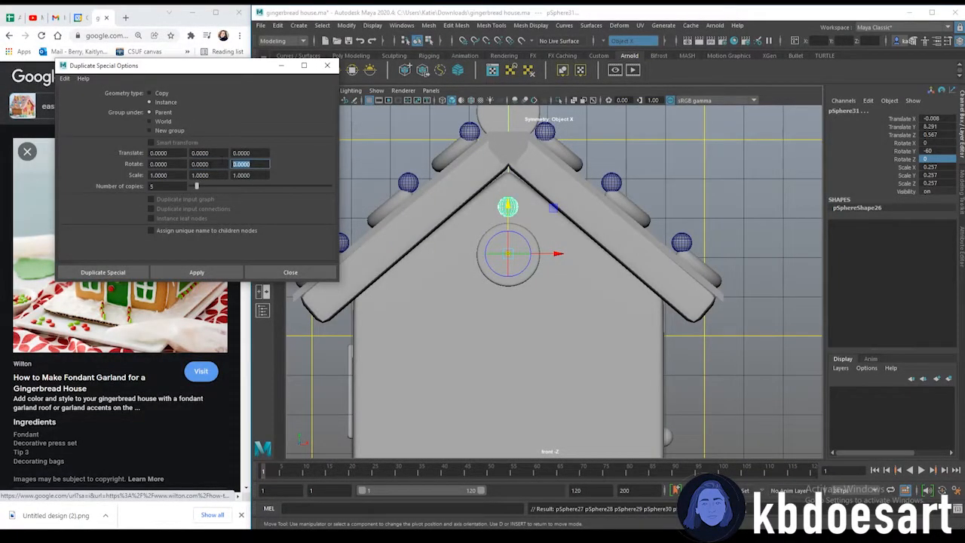
type("60")
left_click(225, 276)
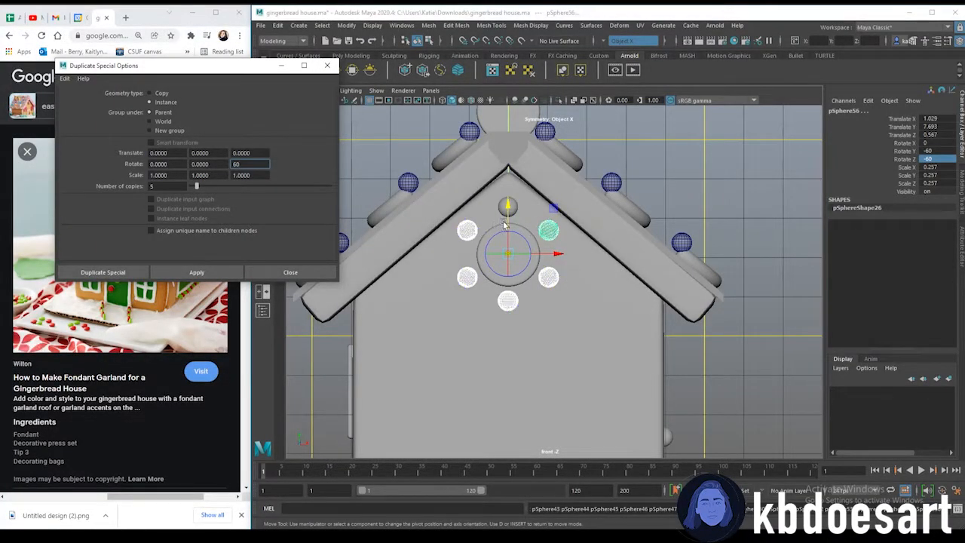
Check the ring of duplicated spheres in the front view and close the Duplicate Special options
scroll(603, 267, "up", 3)
scroll(596, 265, "down", 2)
scroll(597, 265, "down", 1)
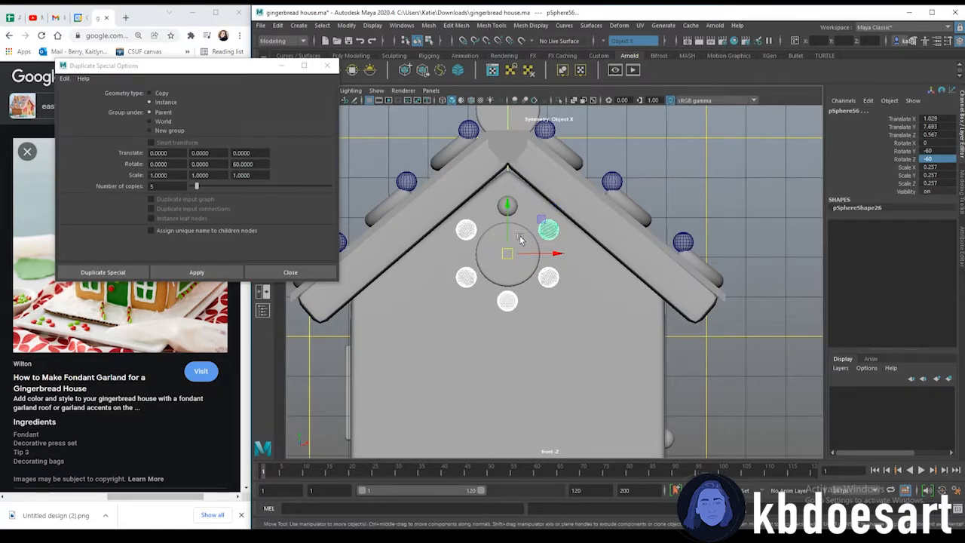
left_click(508, 253)
left_click(516, 210)
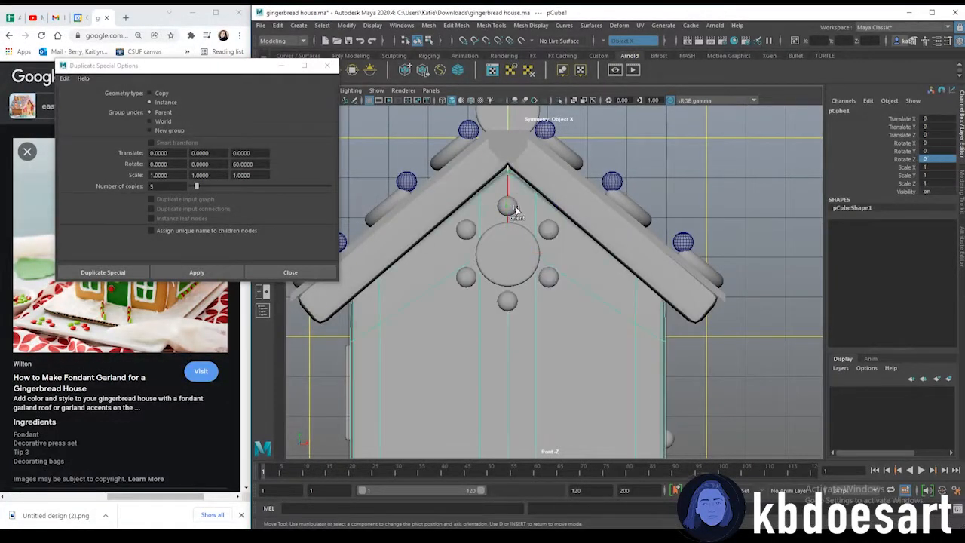
right_click(511, 206)
right_click(511, 205)
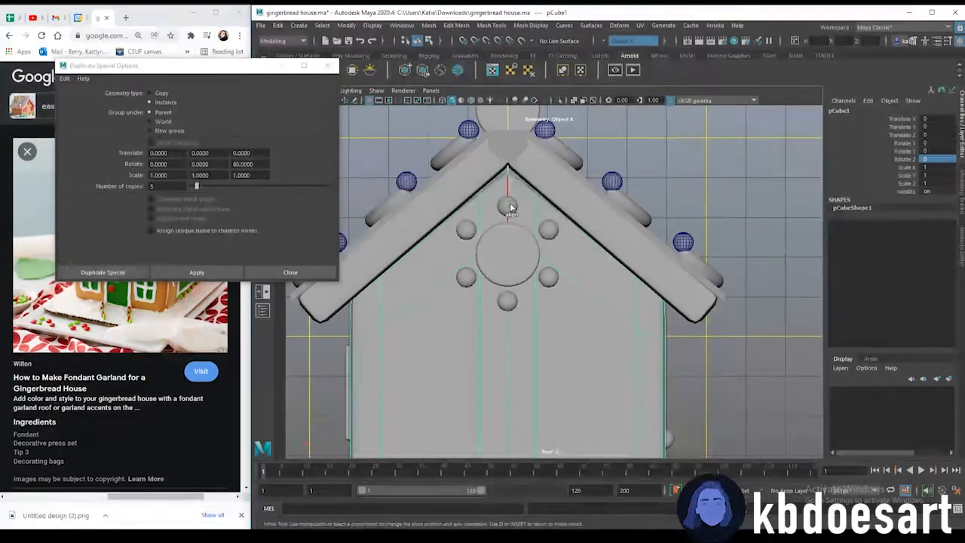
key("q")
left_click(508, 206)
right_click(509, 206)
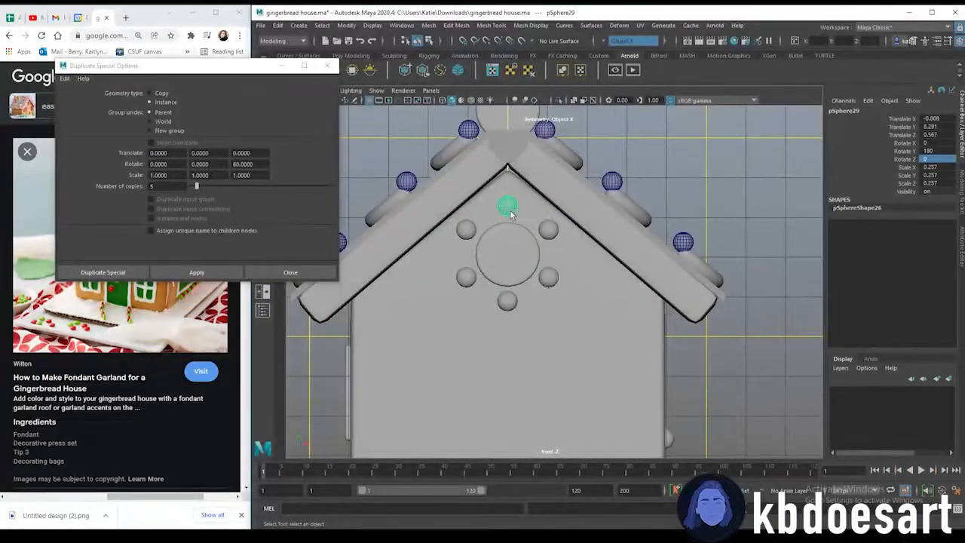
left_click(326, 66)
Select individual spheres around the gable disc to inspect their rotation values
scroll(527, 241, "up", 2)
key("shift+d")
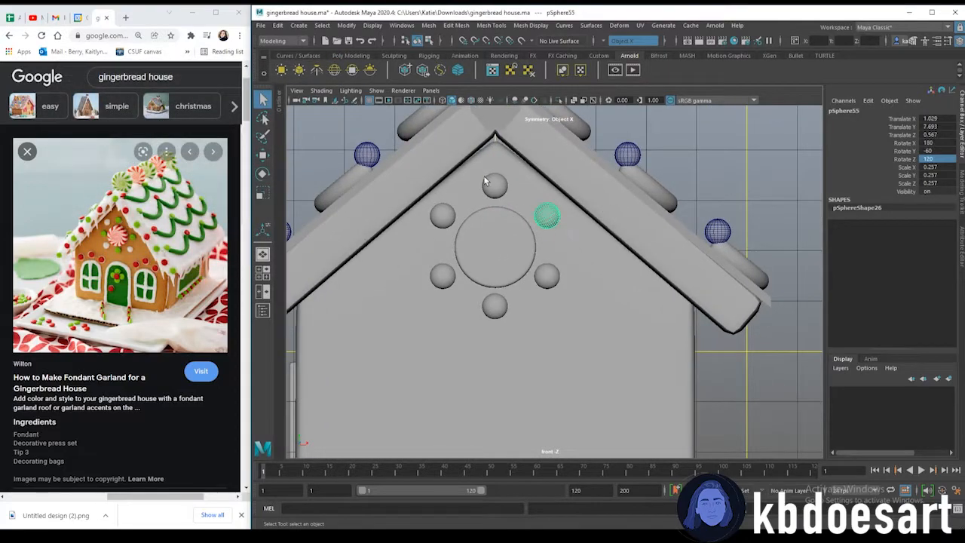
left_click(488, 184)
key("w")
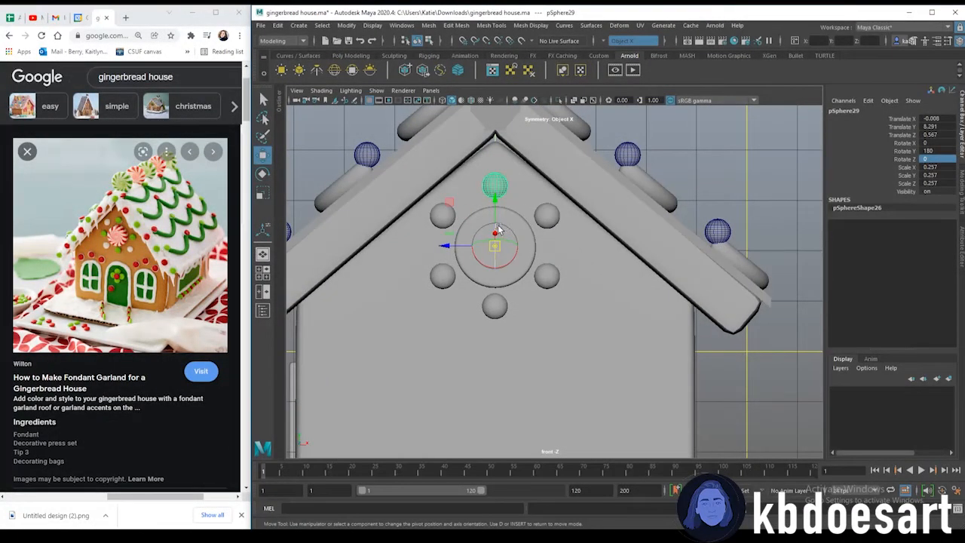
left_click_drag(494, 198, 503, 141)
right_click_drag(553, 221, 595, 200, "ctrl+shift")
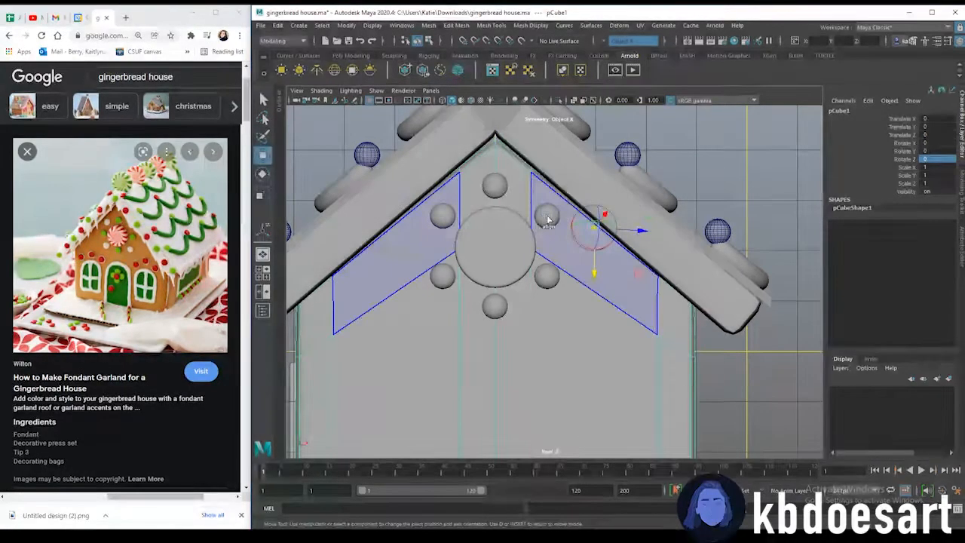
key("d")
right_click_drag(534, 201, 571, 189)
left_click(549, 216)
left_click(493, 308)
left_click(442, 276)
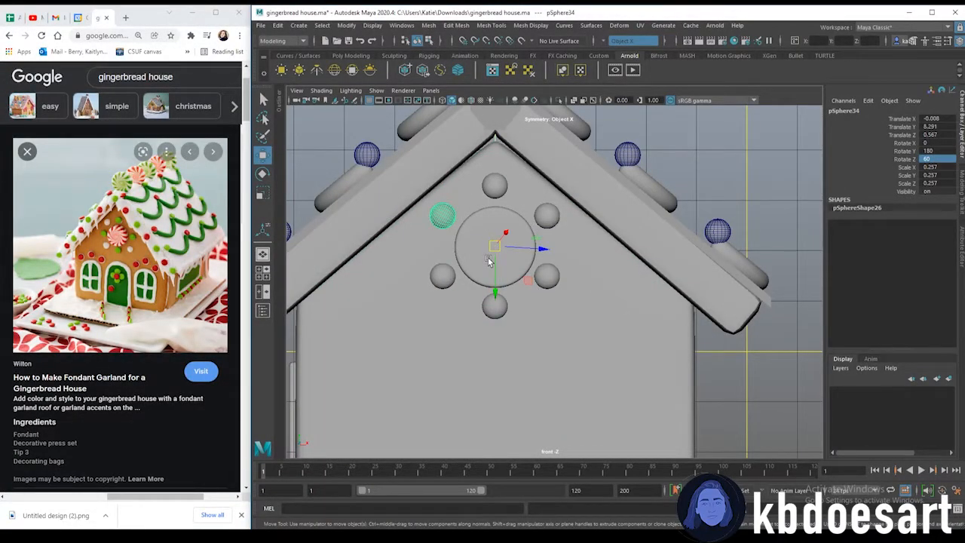
left_click(496, 184)
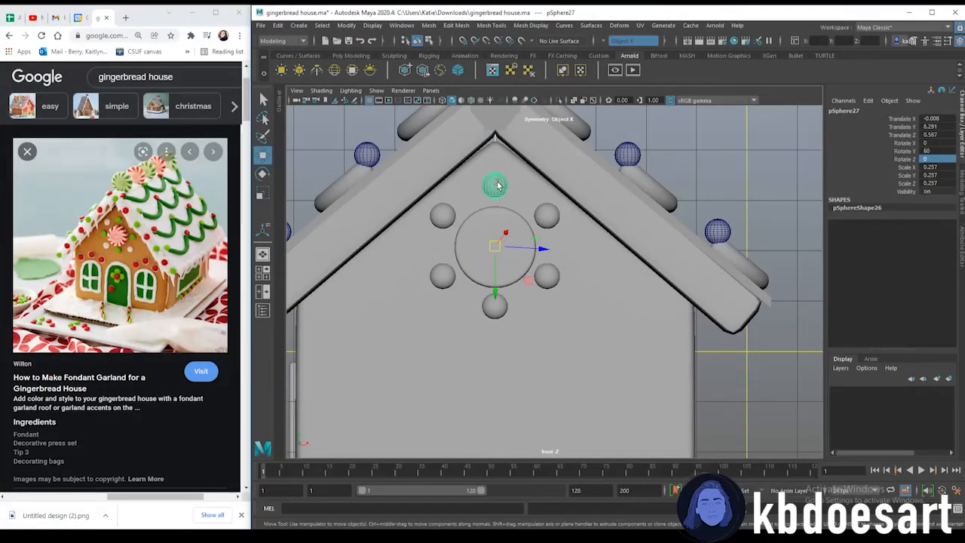
key("q")
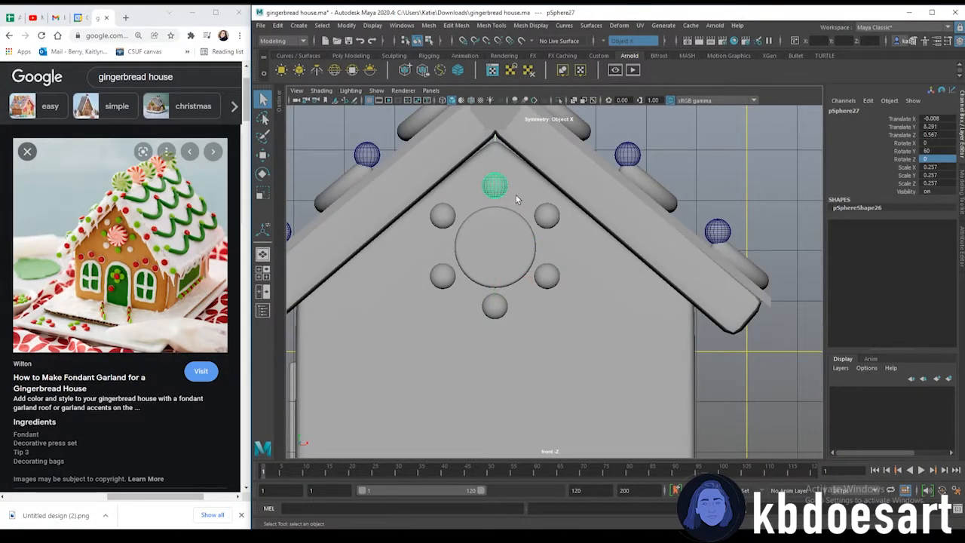
right_click(494, 189)
Open the Outliner and group the house body objects pCube1 through pCube6
right_click_drag(564, 246, 519, 238, "alt")
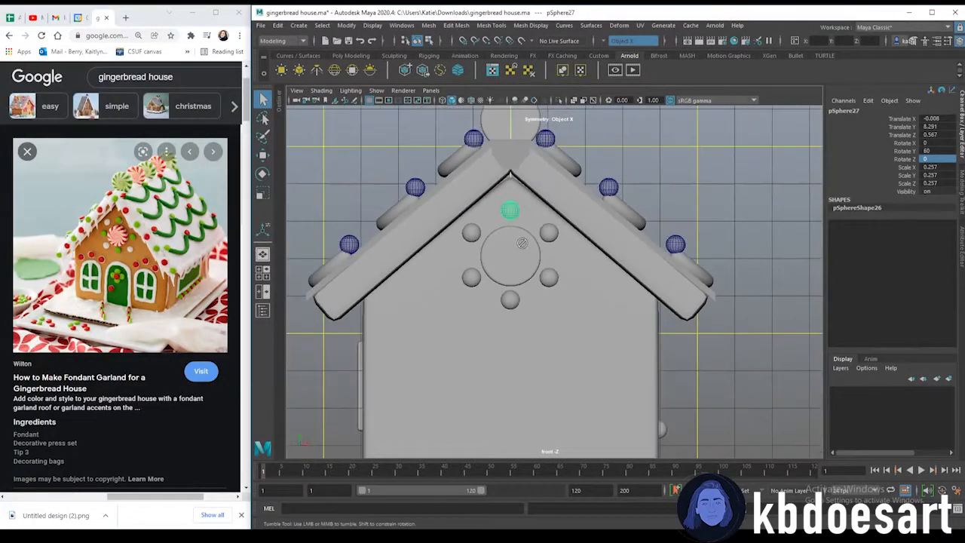
left_click_drag(519, 238, 602, 252, "alt")
key("space")
key("space")
right_click_drag(710, 268, 641, 263, "alt")
left_click_drag(449, 241, 539, 249, "alt")
left_click(702, 313)
left_click_drag(702, 315, 561, 301, "alt")
right_click_drag(493, 280, 534, 283, "alt")
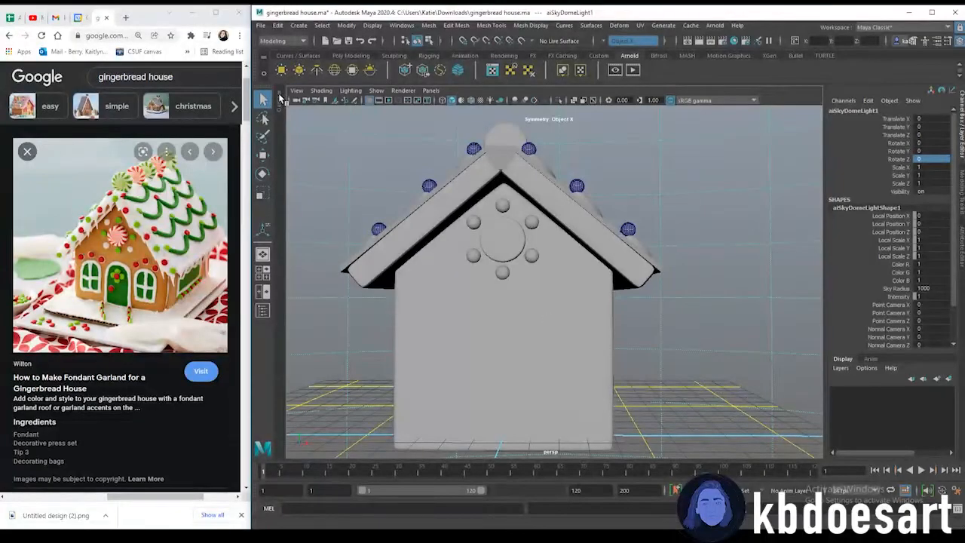
left_click(262, 310)
left_click_drag(627, 291, 633, 311, "alt")
scroll(317, 245, "up", 5)
left_click(314, 163)
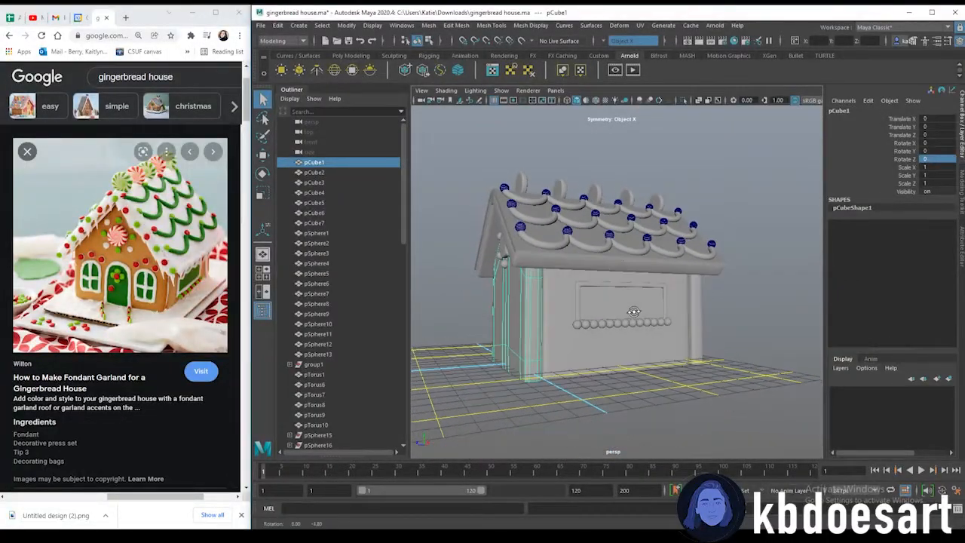
left_click(324, 172, "shift")
left_click(324, 183, "shift")
left_click(325, 192, "shift")
left_click_drag(641, 320, 619, 324, "alt")
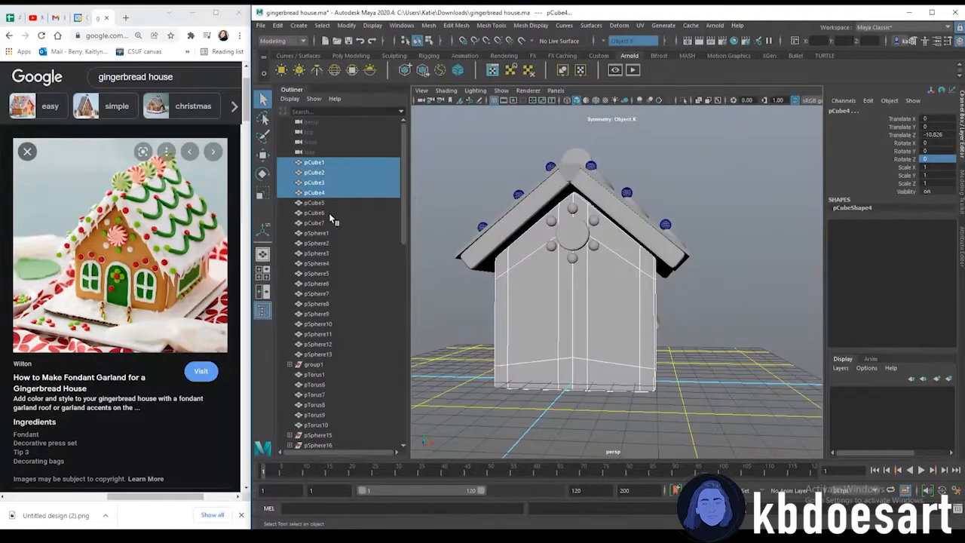
left_click(324, 204, "shift")
left_click(322, 213, "shift")
left_click_drag(577, 351, 553, 313, "alt")
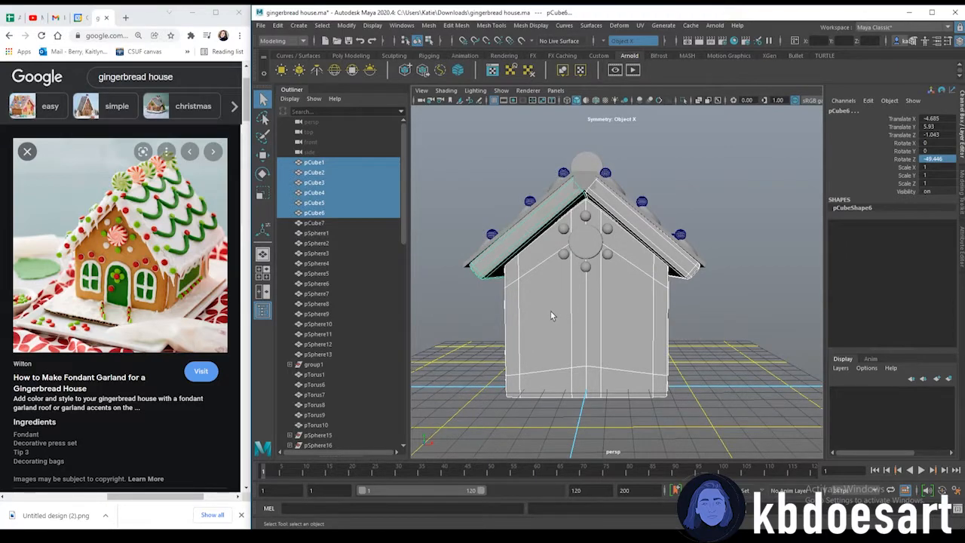
key("ctrl+g")
Rename the new group house_base
scroll(330, 360, "down", 10)
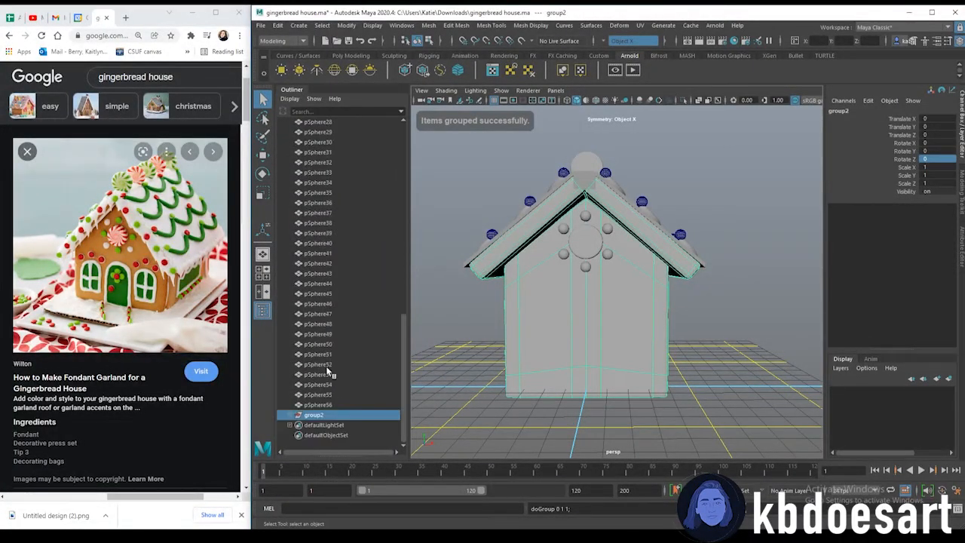
double_click(315, 416)
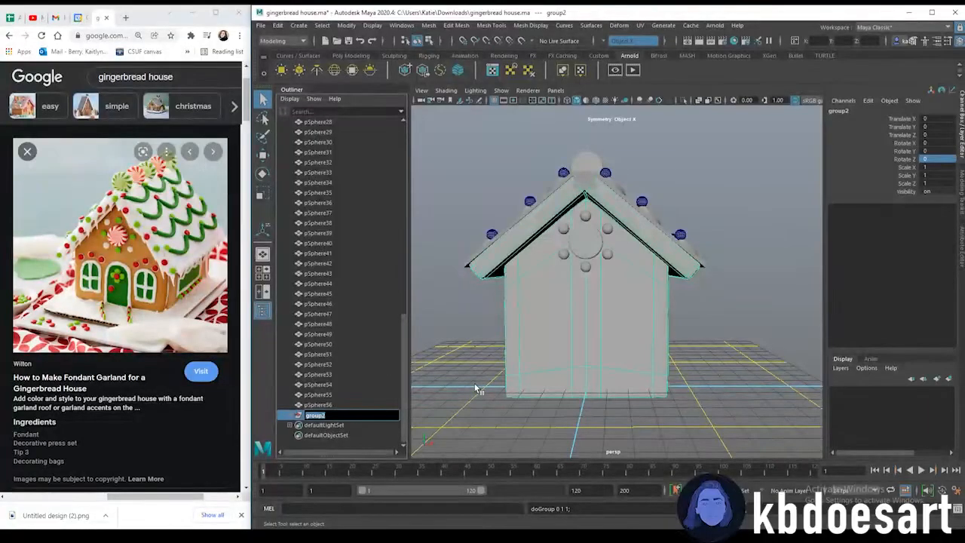
type("house_base")
key("Return")
Select the side window frame and its row of spheres and group them together
scroll(347, 301, "up", 10)
left_click(333, 162)
left_click_drag(731, 264, 820, 269, "alt")
left_click(601, 289, "shift")
left_click_drag(784, 308, 636, 321, "alt")
left_click_drag(609, 351, 588, 358, "alt")
right_click_drag(590, 355, 618, 360, "alt")
left_click_drag(605, 368, 642, 383, "alt")
left_click_drag(616, 324, 594, 365)
right_click_drag(528, 359, 554, 358, "alt")
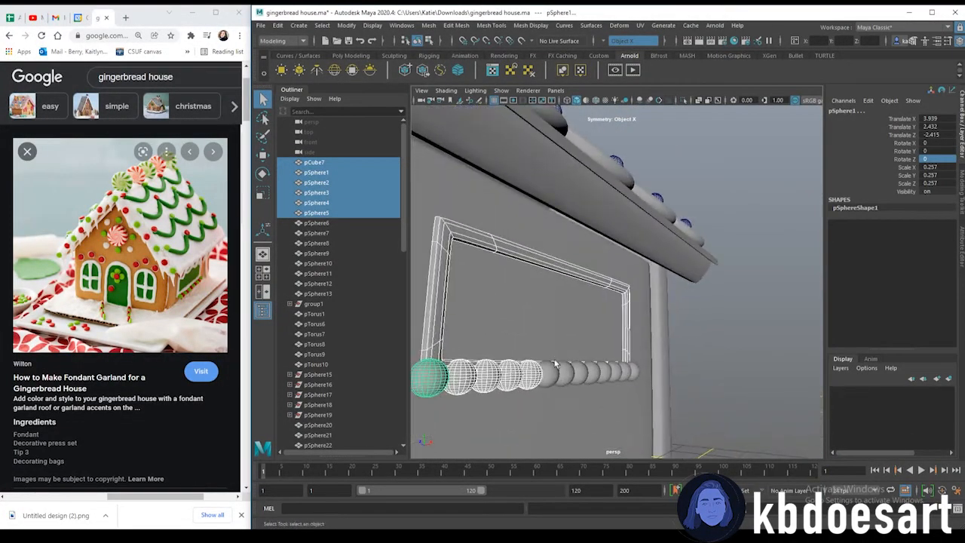
left_click(549, 373, "shift")
left_click(565, 372, "shift")
left_click(582, 373, "shift")
left_click(633, 372, "shift")
left_click(617, 372, "shift")
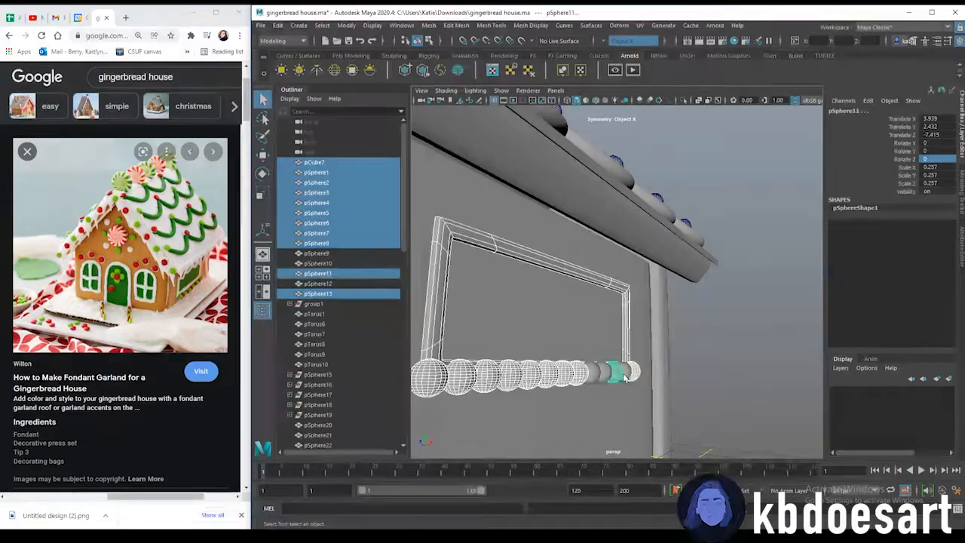
left_click(608, 372, "shift")
left_click(602, 373, "shift")
left_click(594, 373, "shift")
left_click_drag(593, 373, 633, 396, "alt")
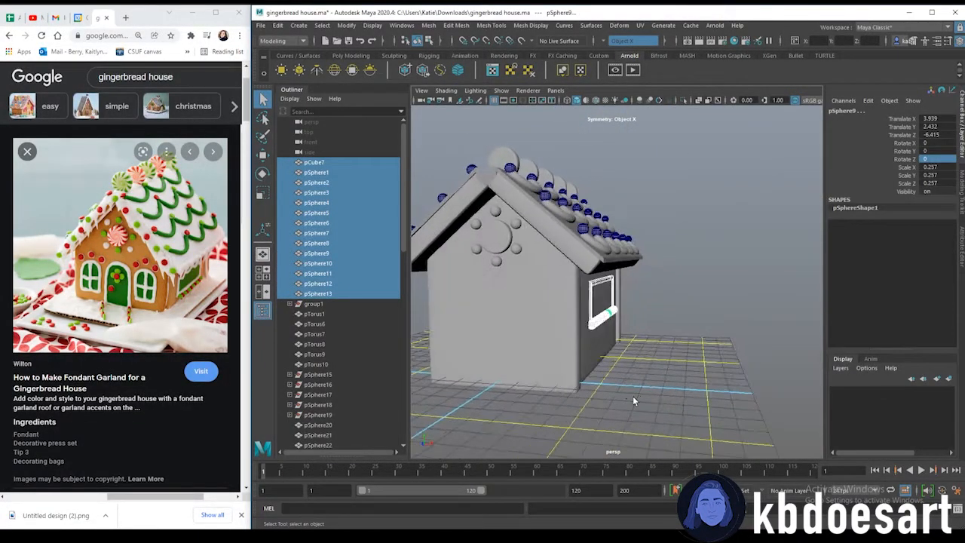
key("ctrl+g")
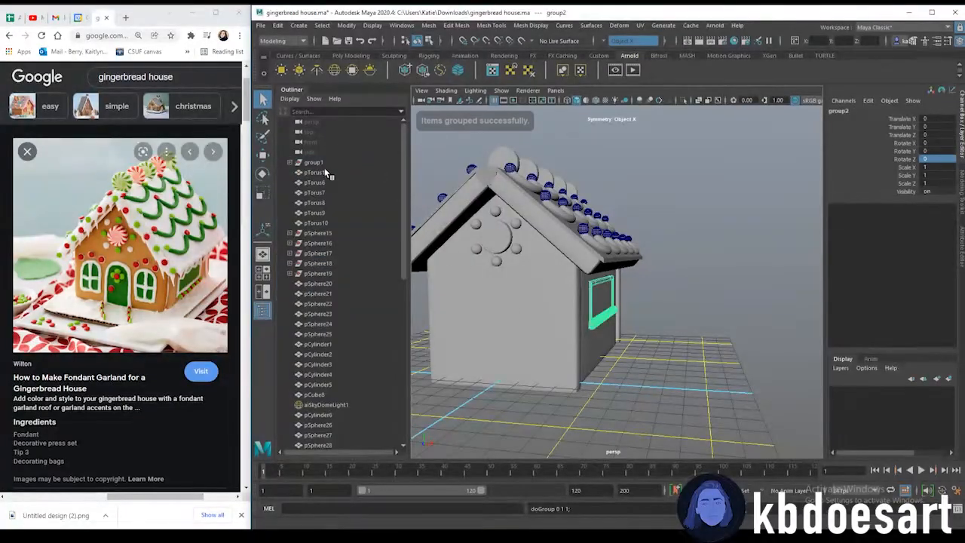
Rename the new group windows
scroll(339, 392, "down", 10)
double_click(314, 415)
type("windows")
key("Return")
Select the peppermint discs along the roof ridge, group them and name the group mints
left_click_drag(527, 362, 616, 294, "alt")
left_click(600, 242)
left_click_drag(600, 241, 454, 344, "alt")
key("ctrl+g")
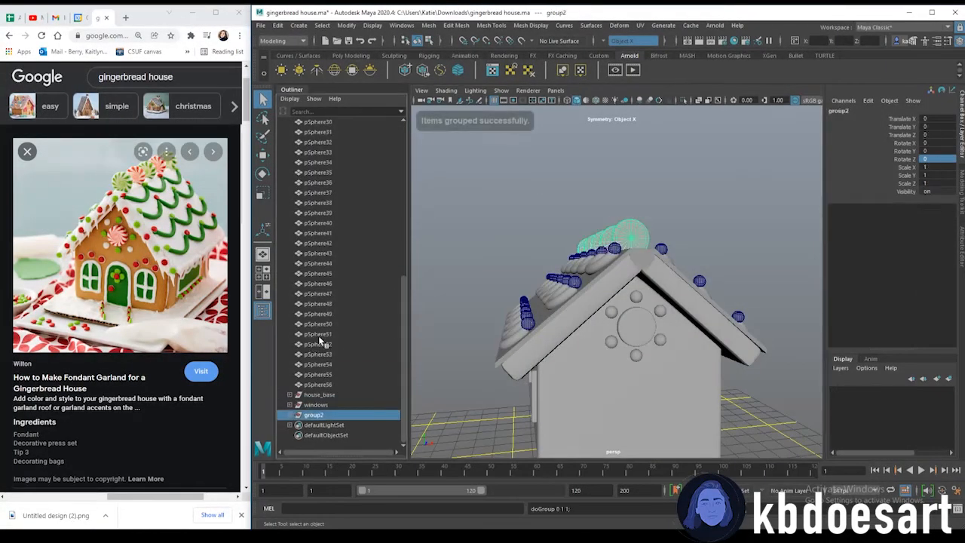
type("mints")
key("Return")
Select the roof's candy canes and spheres and group them together
mouse_move(638, 323)
left_mouse_down("alt")
mouse_move(674, 345)
mouse_move(637, 332)
left_mouse_up("alt")
left_click(602, 301)
left_click(545, 342, "shift")
left_click(519, 375, "shift")
left_click_drag(682, 356, 578, 320, "alt")
left_click(591, 340, "shift")
left_click(621, 374, "shift")
left_click(614, 366, "shift")
left_click(533, 290, "shift")
left_click(570, 326, "shift")
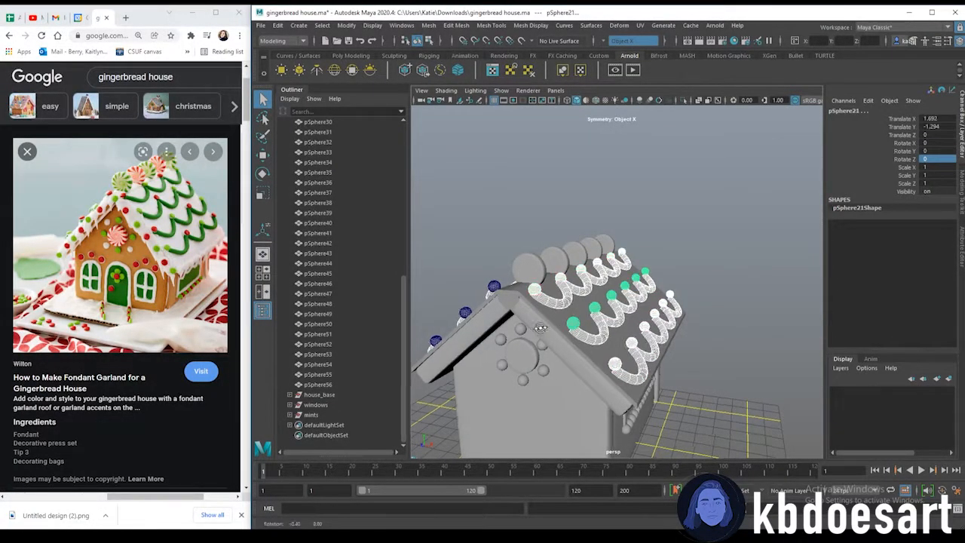
left_click_drag(570, 325, 654, 245, "alt")
key("ctrl+g")
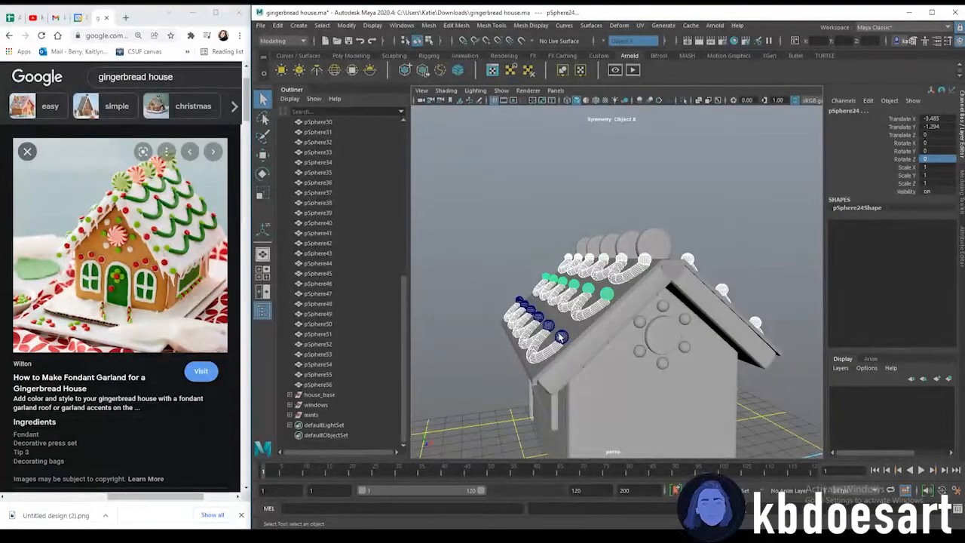
Rename the new group roof_detail
double_click(313, 415)
type("roof_detail")
key("Return")
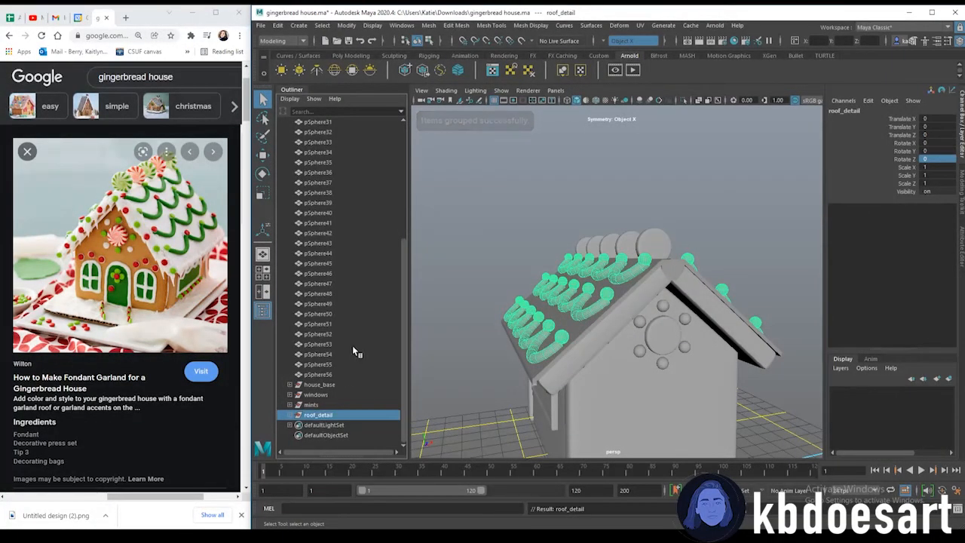
Review the remaining ungrouped objects in the Outliner, selecting the gable spheres
left_click(341, 374)
left_click_drag(342, 375, 332, 298)
left_click(685, 337)
left_click_drag(685, 336, 623, 326, "alt")
scroll(632, 331, "up", 5)
left_click(324, 364)
scroll(327, 256, "up", 6)
left_click(327, 193)
left_click(332, 244)
left_click(332, 253)
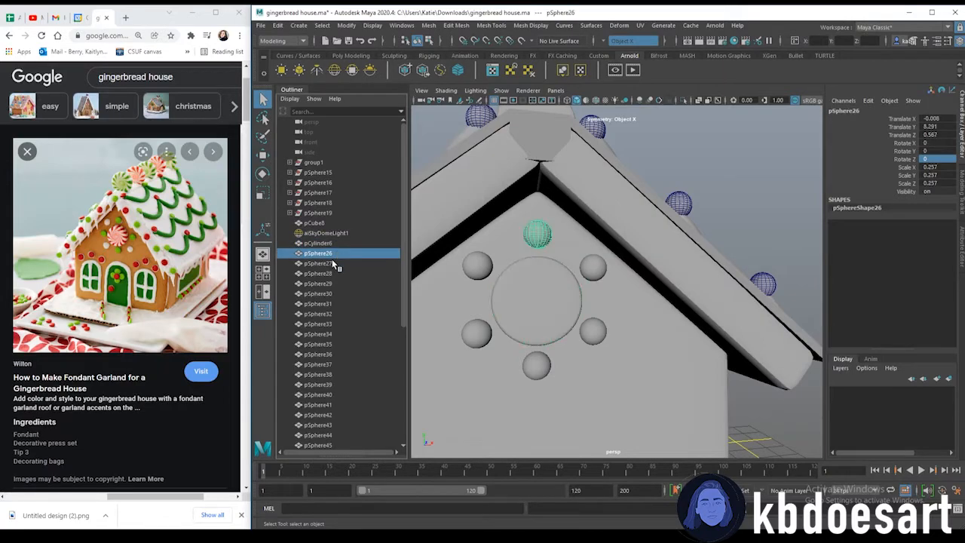
Select the eight spheres ringing the front gable's circle and group them
scroll(332, 258, "down", 3)
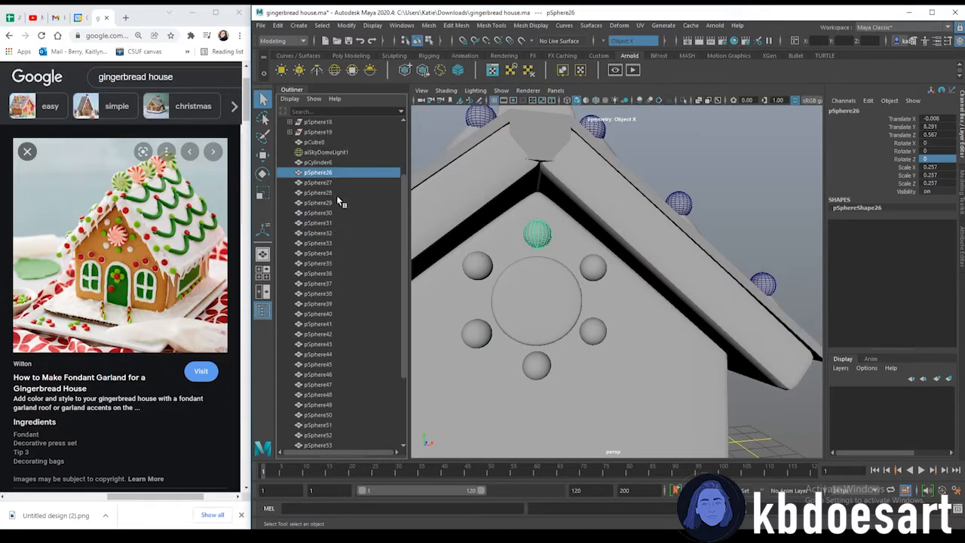
left_click(594, 268, "shift")
left_click(596, 338, "shift")
left_click(537, 366, "shift")
left_click(477, 333, "shift")
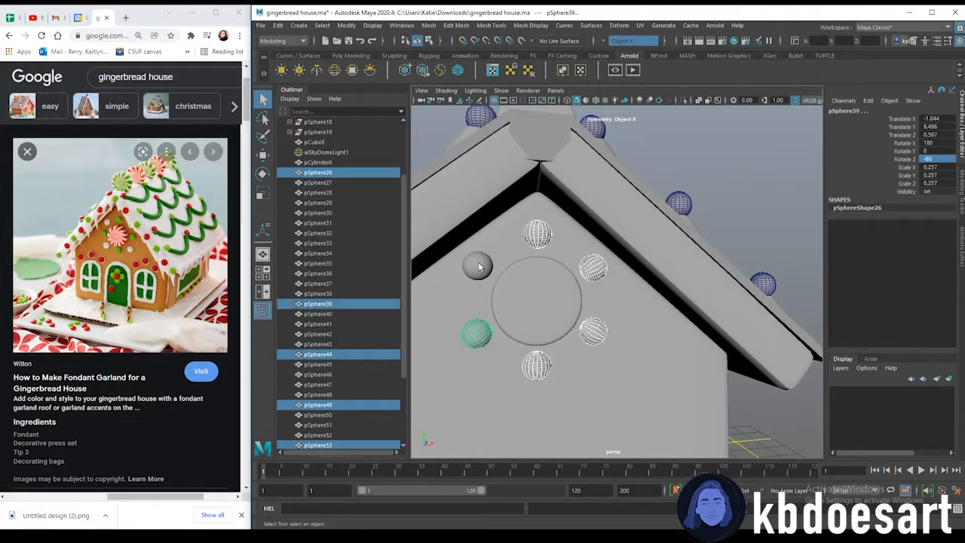
left_click(477, 265, "shift")
key("ctrl+g")
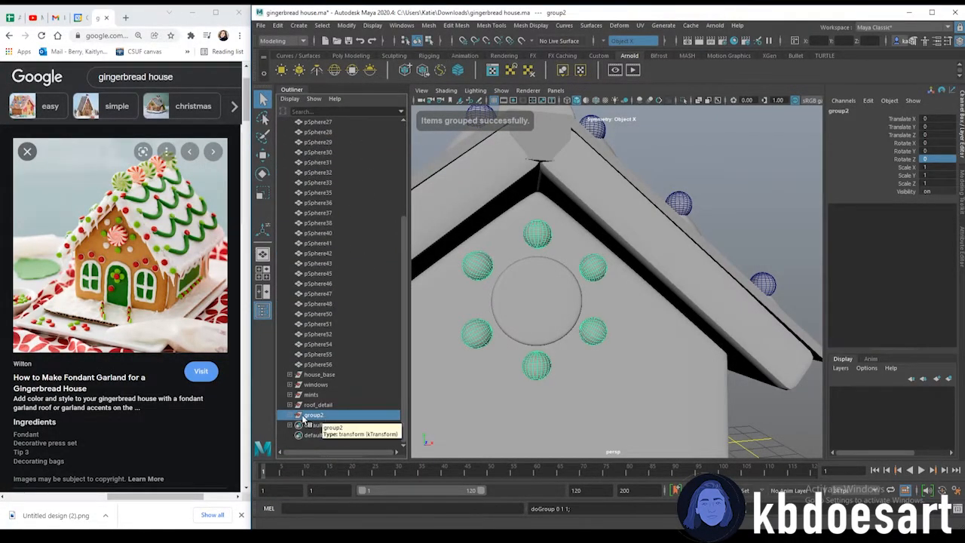
Rename the new group front_circles
double_click(316, 416)
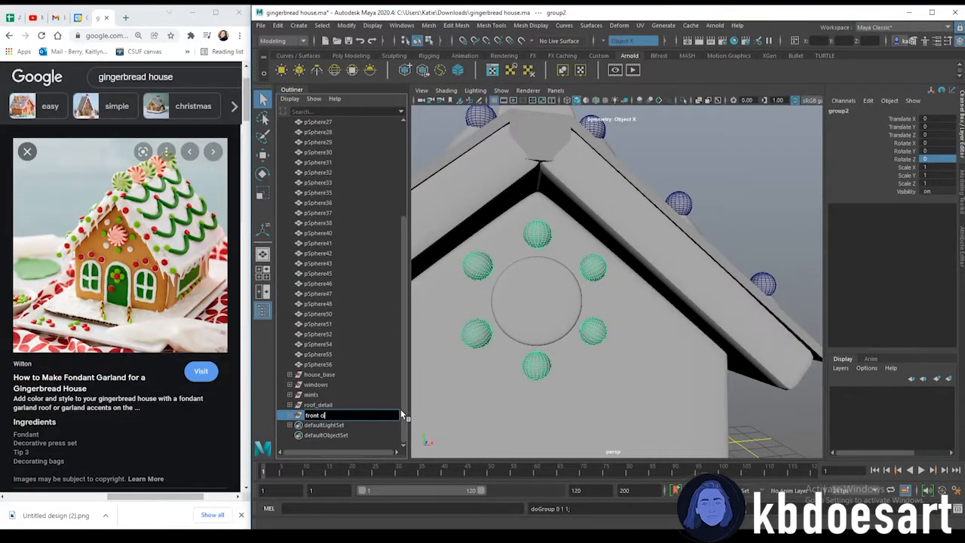
type("front circles")
key("Return")
Delete the leftover ungrouped spheres from pSphere27 to the end of the Outliner list
left_click(348, 365)
scroll(322, 325, "up", 5)
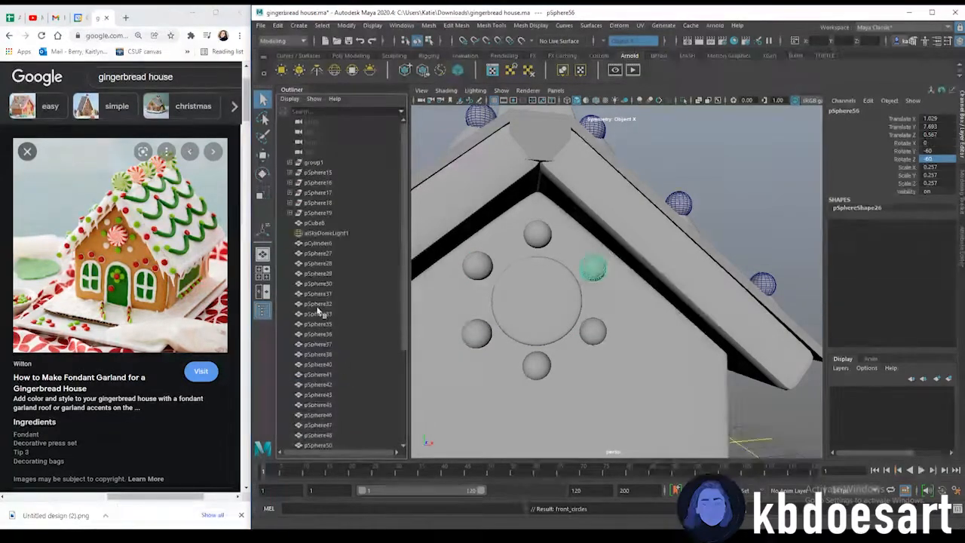
left_click(329, 245, "shift")
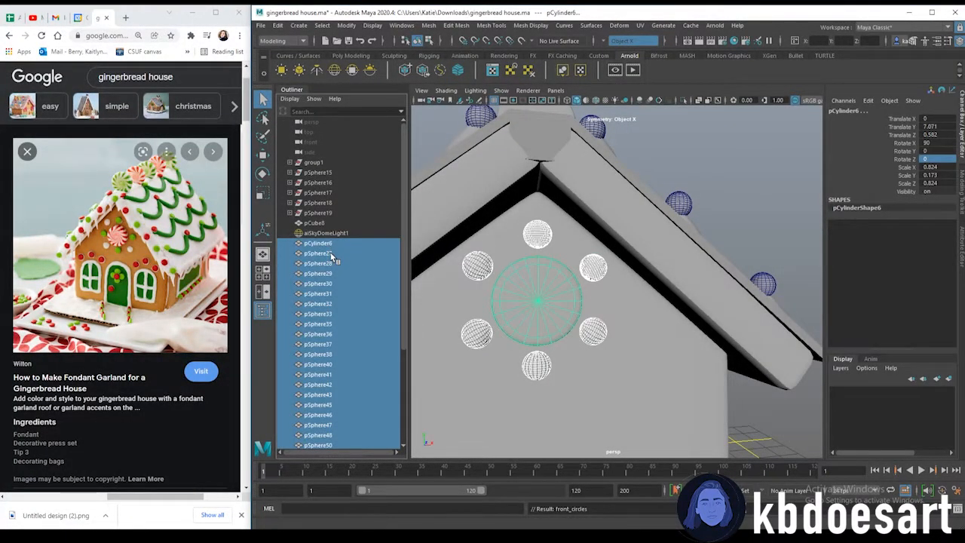
left_click(333, 254)
scroll(350, 345, "down", 4)
left_click(334, 366, "shift")
key("Delete")
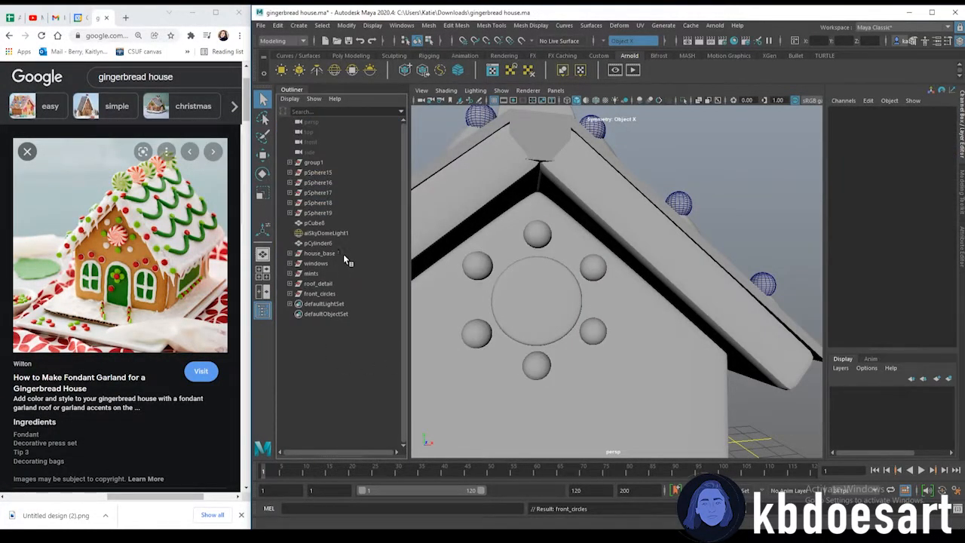
Rename the roof ridge cube pCube8 as icing
left_click(331, 223)
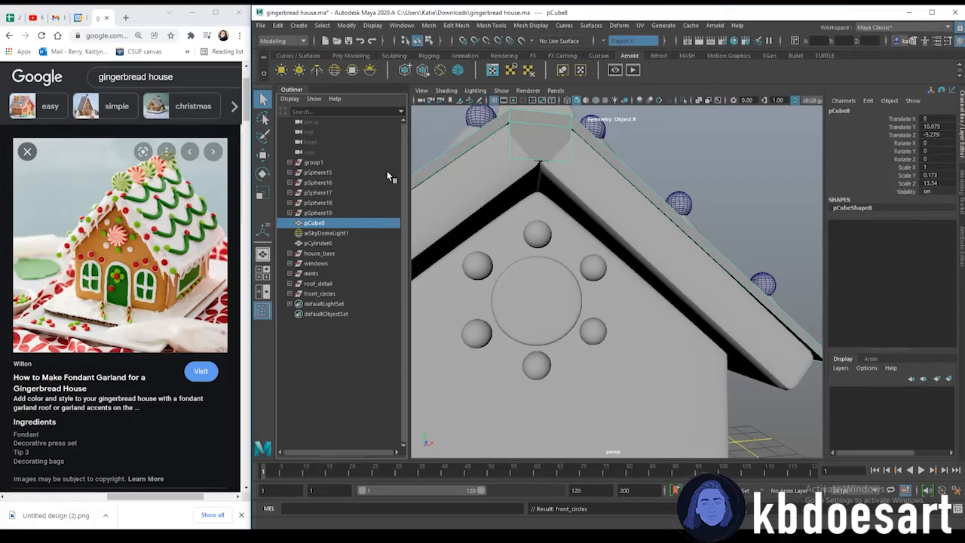
double_click(316, 225)
key("Return")
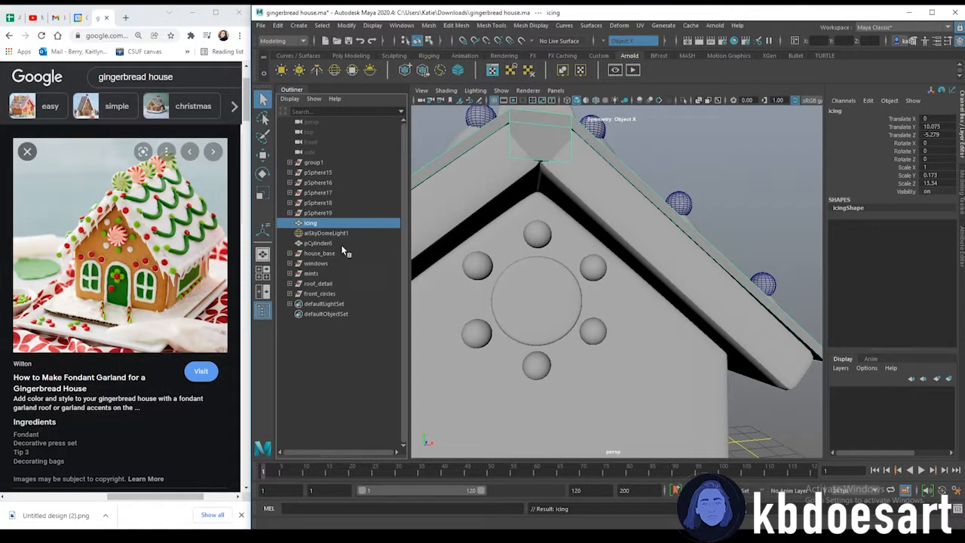
Orbit around the house to inspect the roof and front gable decorations
right_click_drag(618, 253, 527, 260, "alt")
left_click_drag(528, 260, 618, 274, "alt")
right_click_drag(618, 274, 573, 302, "alt")
left_click_drag(671, 324, 534, 330, "alt")
left_click(625, 269)
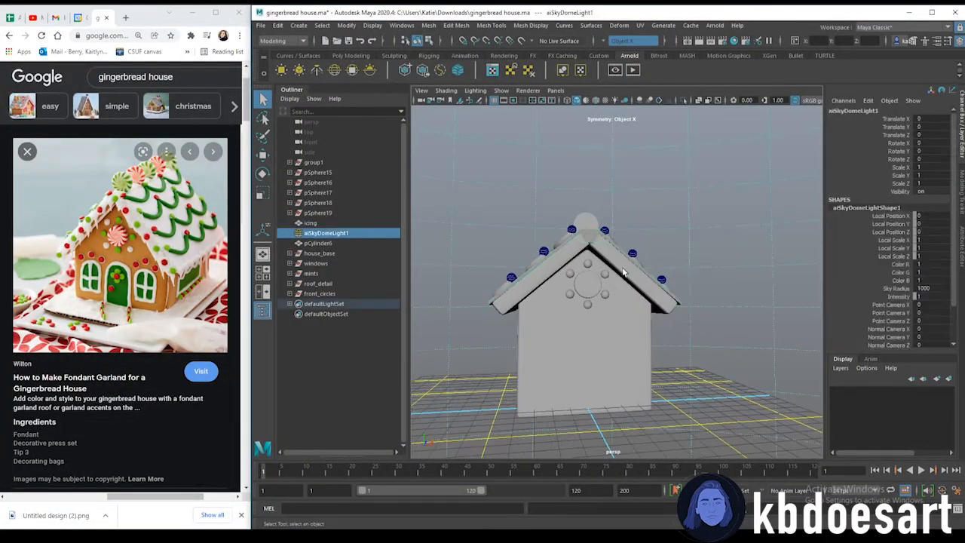
left_click_drag(626, 269, 579, 279, "alt")
right_click_drag(494, 277, 552, 291, "alt")
middle_click_drag(552, 291, 570, 281, "alt")
right_click_drag(494, 278, 547, 292, "alt")
middle_click_drag(547, 293, 567, 287, "alt")
left_click(310, 224)
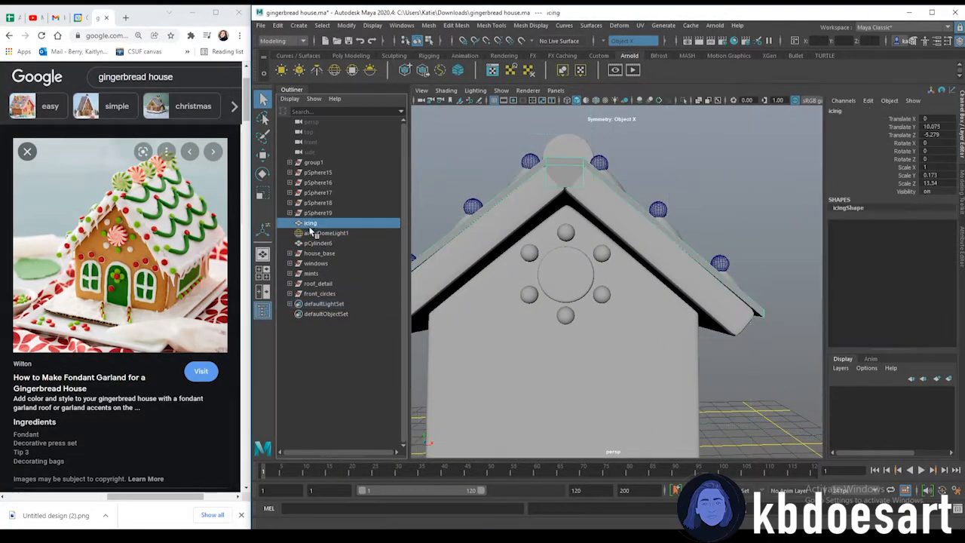
Rename the central cylinder on the front gable as front_mint
left_click(322, 244)
double_click(322, 244)
type("front_mint")
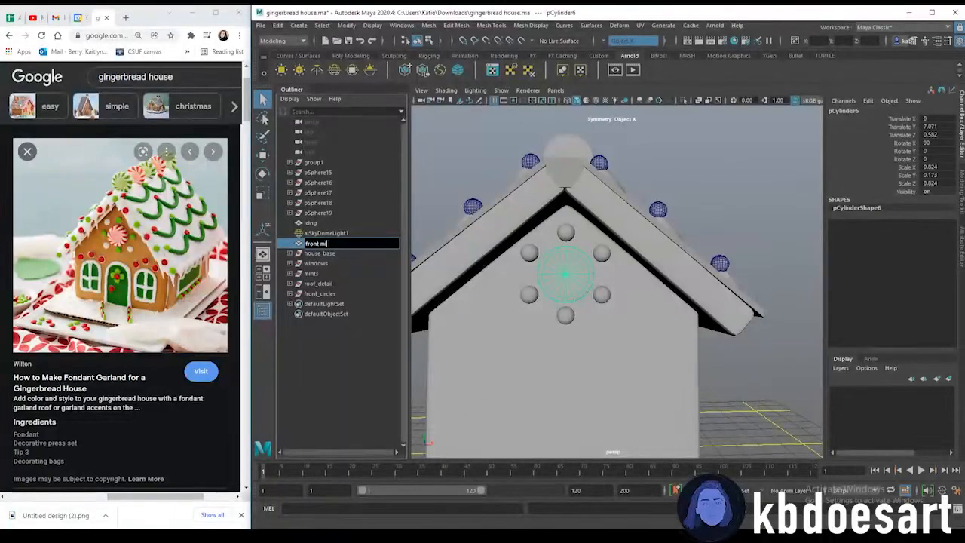
key("Return")
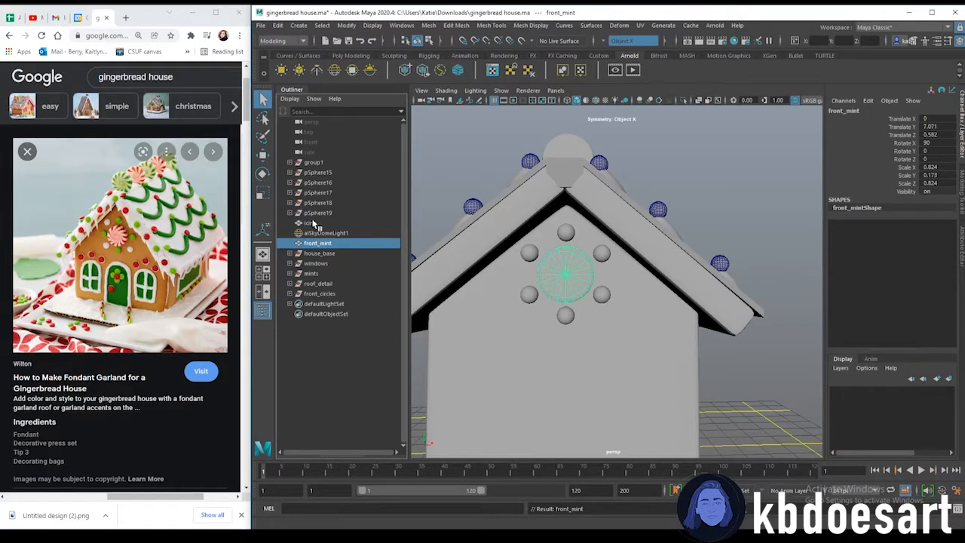
Delete the leftover group1 from the scene
left_click(313, 223)
left_click(320, 164)
left_click_drag(440, 200, 600, 283, "alt")
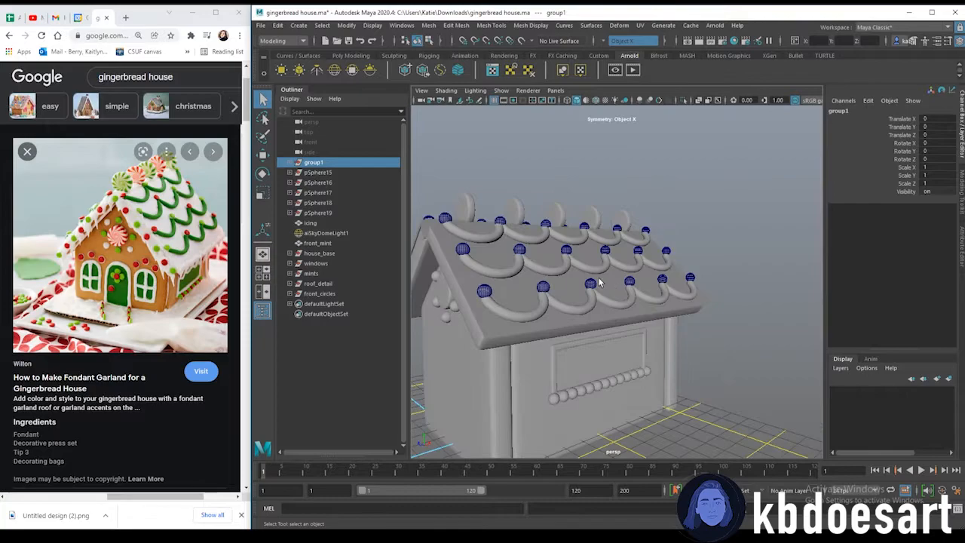
key("Delete")
Delete the stray spheres pSphere15 through pSphere19 one by one
left_click(320, 163)
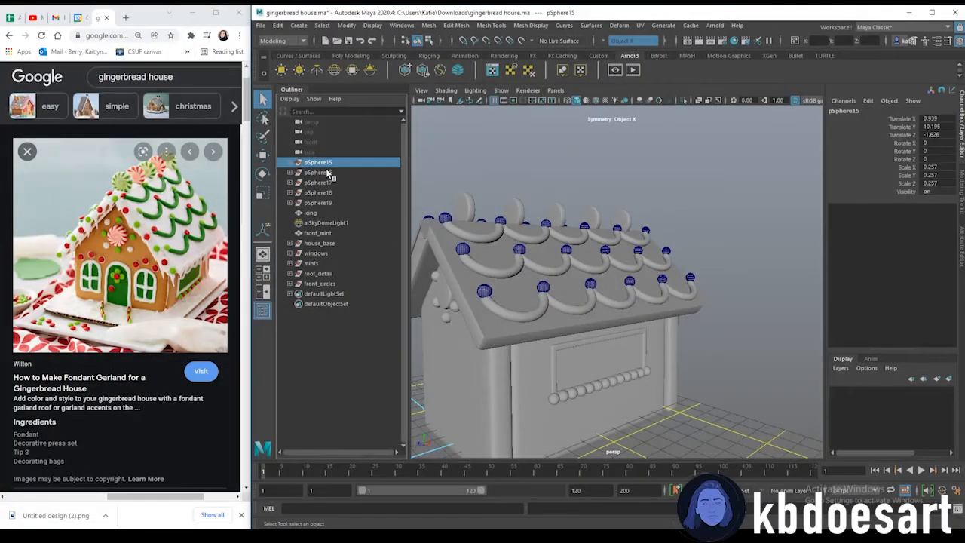
key("Delete")
left_click(324, 165)
key("Delete")
left_click(330, 173)
key("Delete")
left_click(331, 165)
key("Delete")
left_click(331, 163)
key("Delete")
Orbit and switch views to inspect the front of the house and the bead row under a side window
left_click_drag(412, 195, 517, 213, "alt")
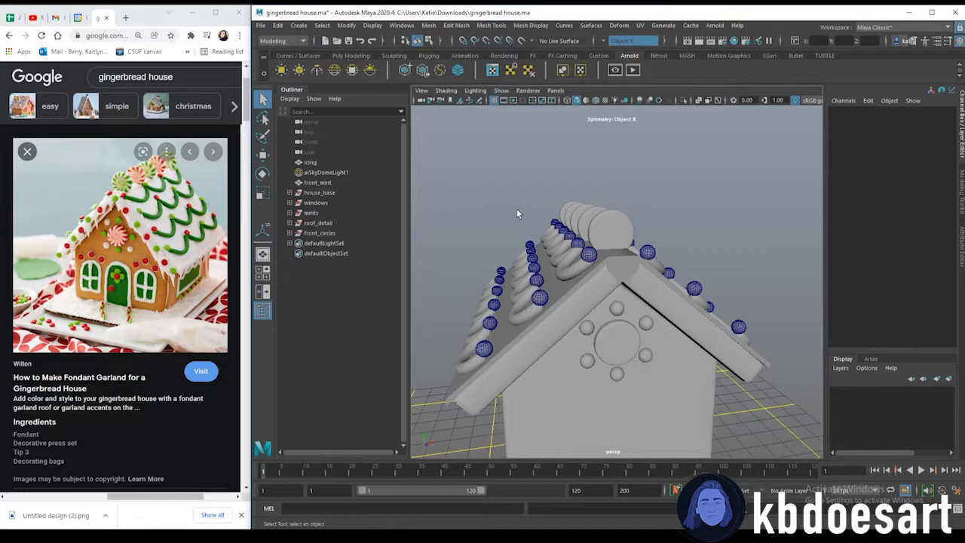
left_click(324, 163)
left_click_drag(575, 309, 574, 260, "alt")
left_click(565, 264)
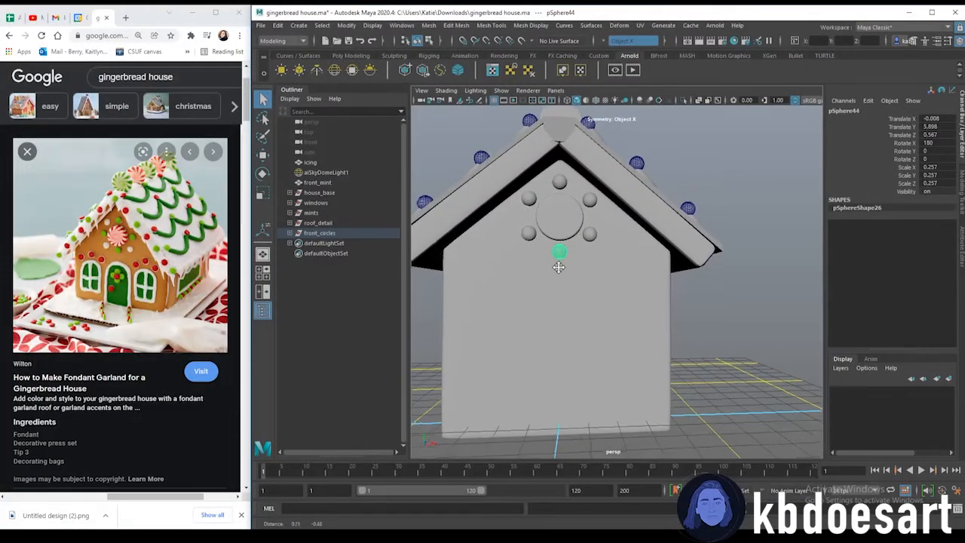
key("space")
key("space")
middle_click_drag(623, 325, 608, 264, "alt")
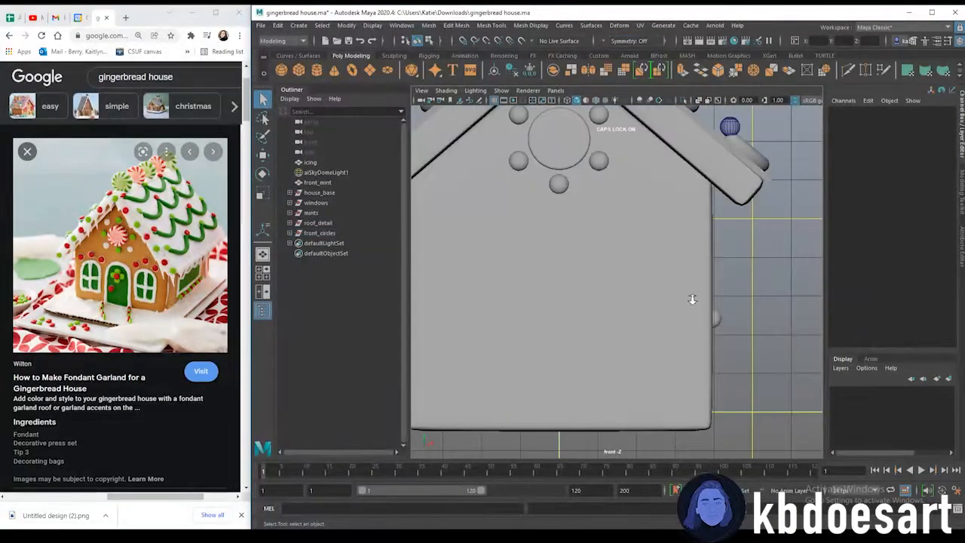
scroll(692, 299, "down", 3)
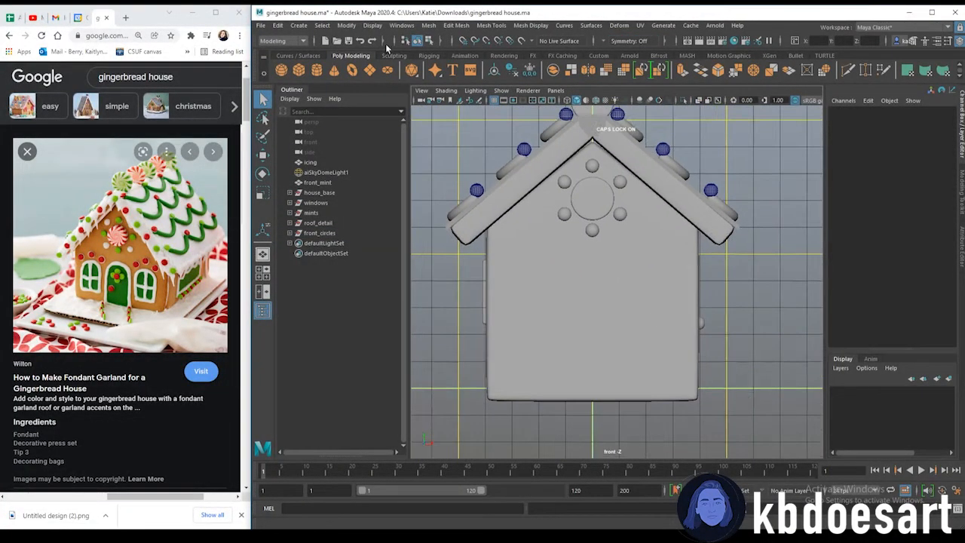
key("space")
key("space")
left_click_drag(701, 319, 635, 326, "alt")
left_click(615, 283)
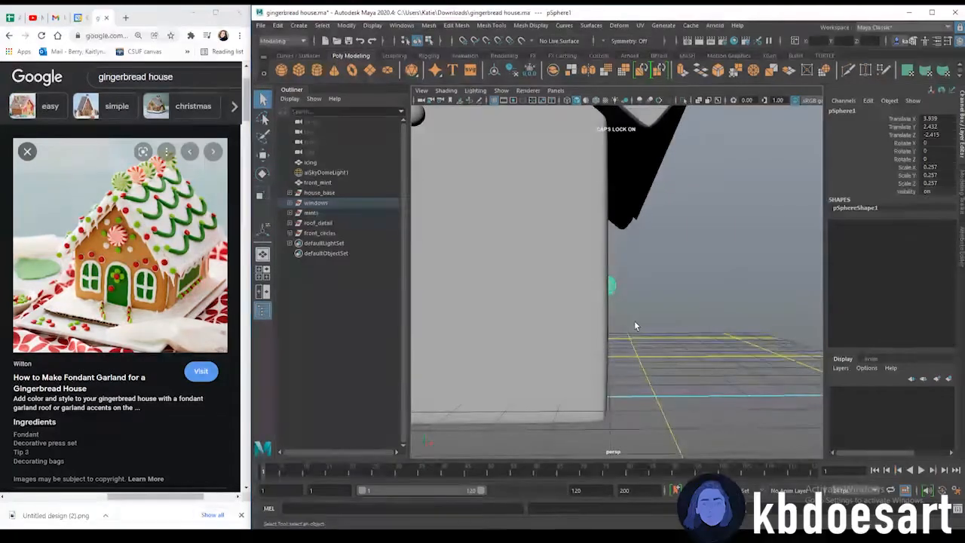
left_click_drag(609, 277, 570, 311, "alt")
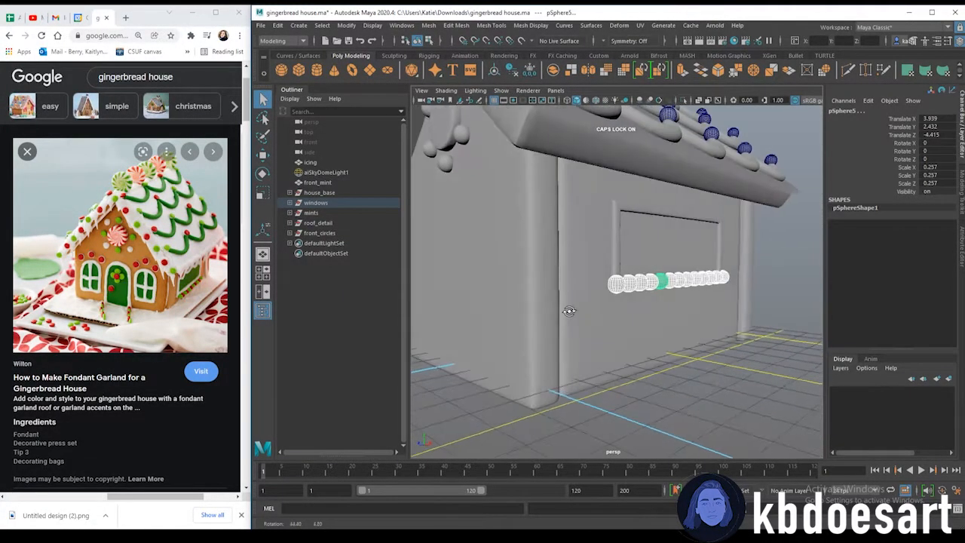
Duplicate a bead sphere under the side window and move the copy along the row
key("w")
key("ctrl+d")
left_click_drag(512, 295, 588, 289, "alt")
left_click_drag(655, 272, 602, 285)
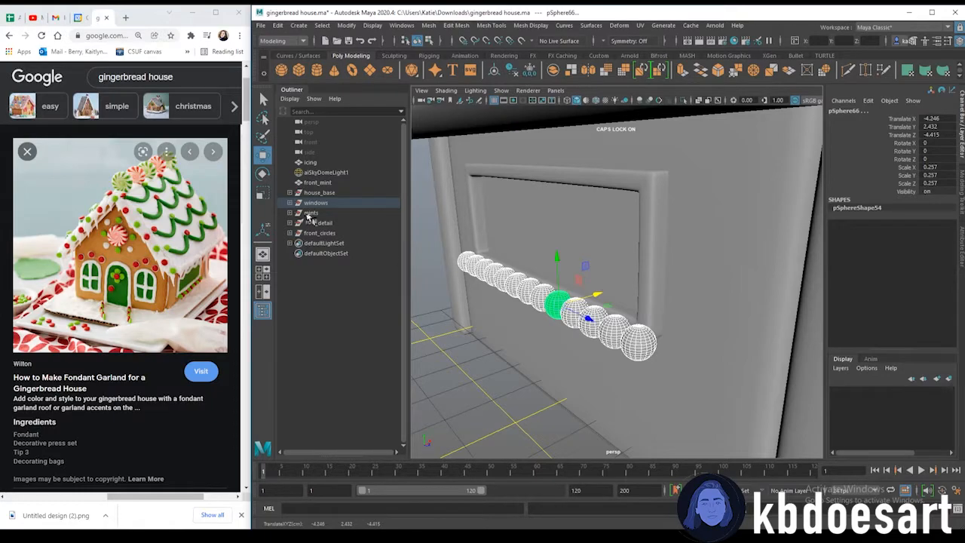
Examine the duplicated bead sphere's placement and the contents of the windows group
left_click(482, 361)
left_click_drag(482, 361, 728, 417, "alt")
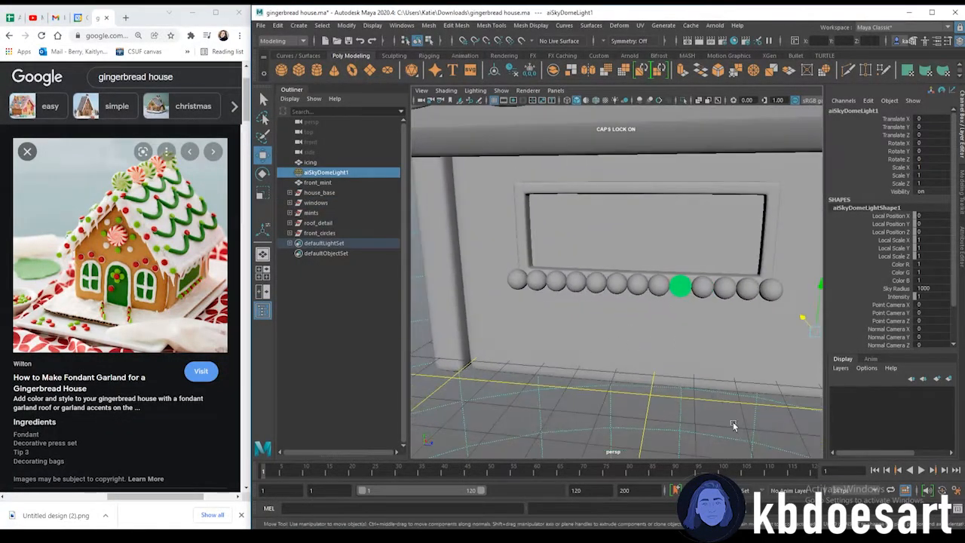
left_click(682, 283)
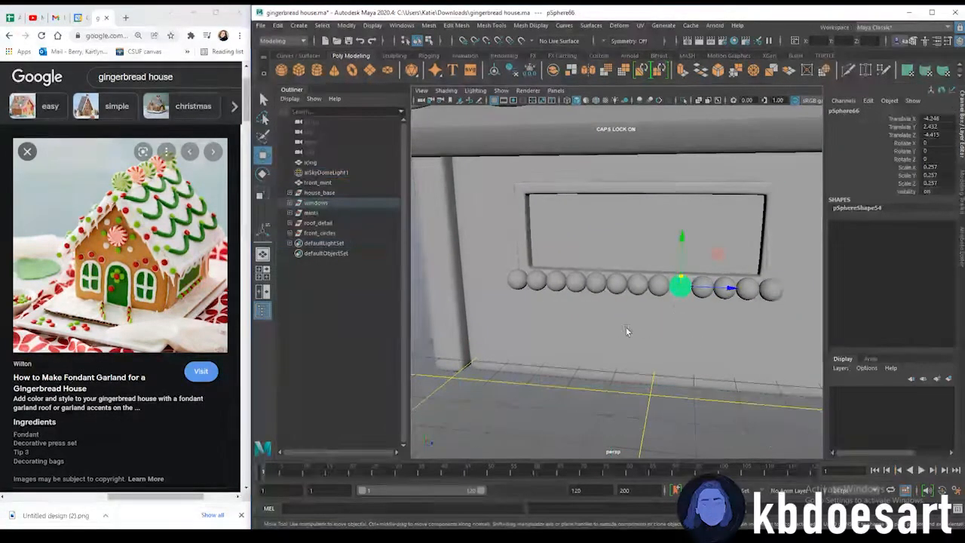
left_click(289, 203)
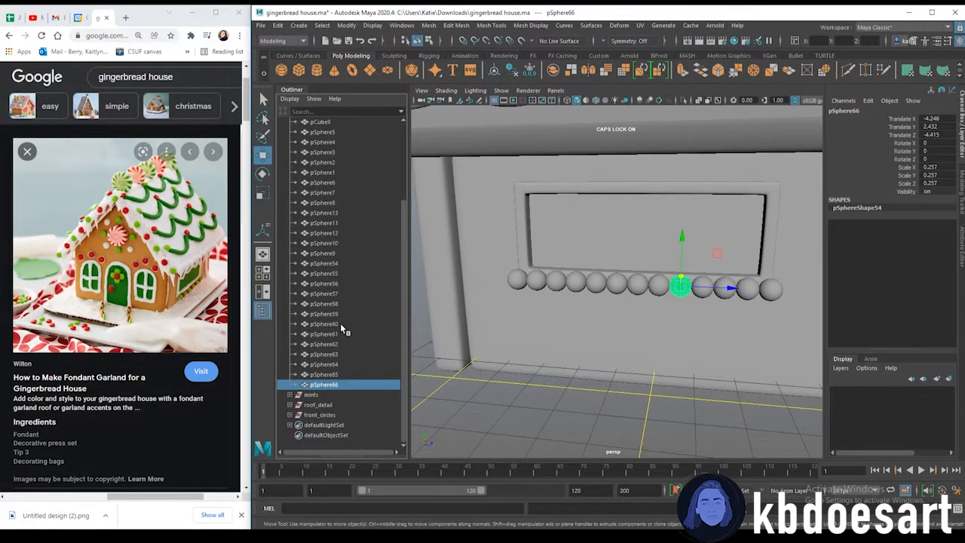
left_click(290, 203)
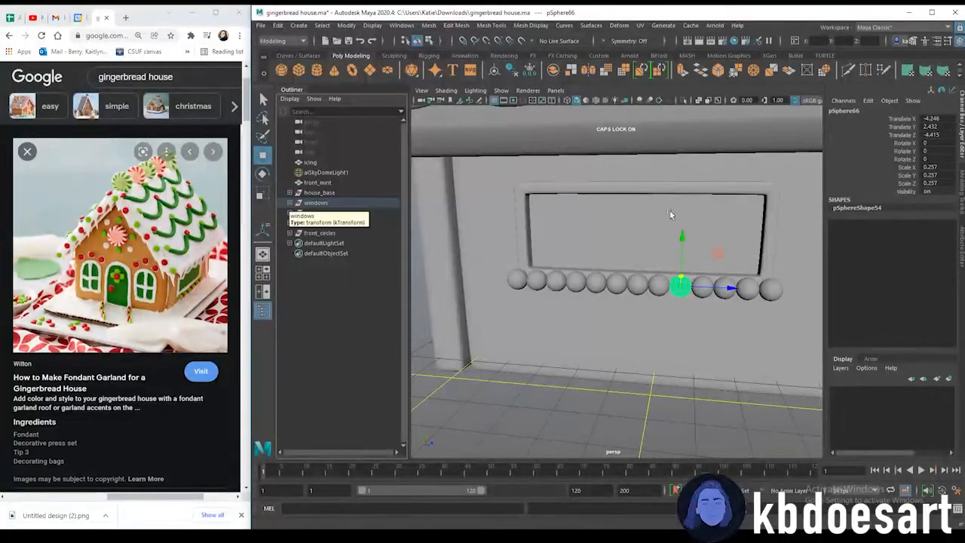
scroll(771, 312, "up", 5)
middle_click_drag(771, 312, 531, 262, "alt")
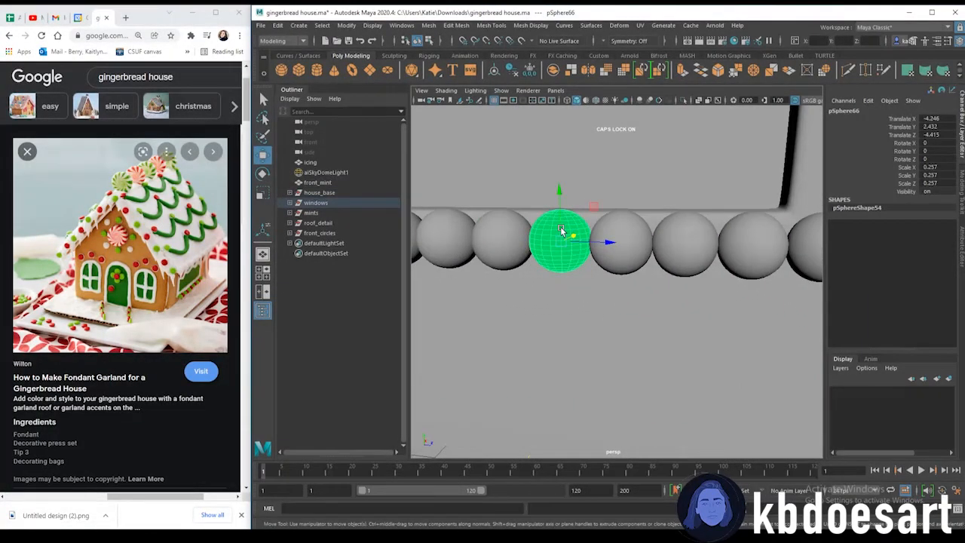
scroll(625, 319, "down", 5)
left_click_drag(625, 319, 634, 346, "alt")
In front view, nudge the bead sphere at the front wall's left edge slightly inward
left_click(674, 265)
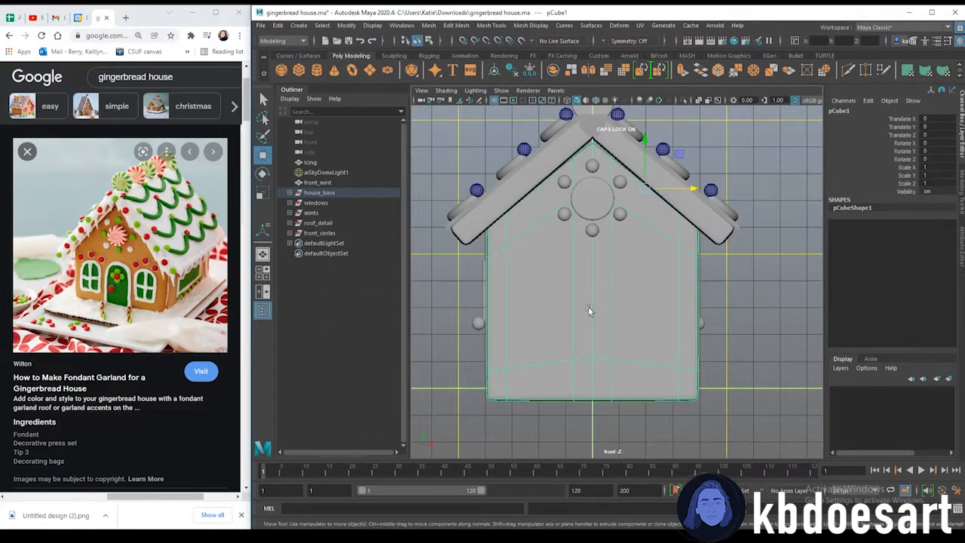
right_click_drag(582, 305, 649, 298, "alt")
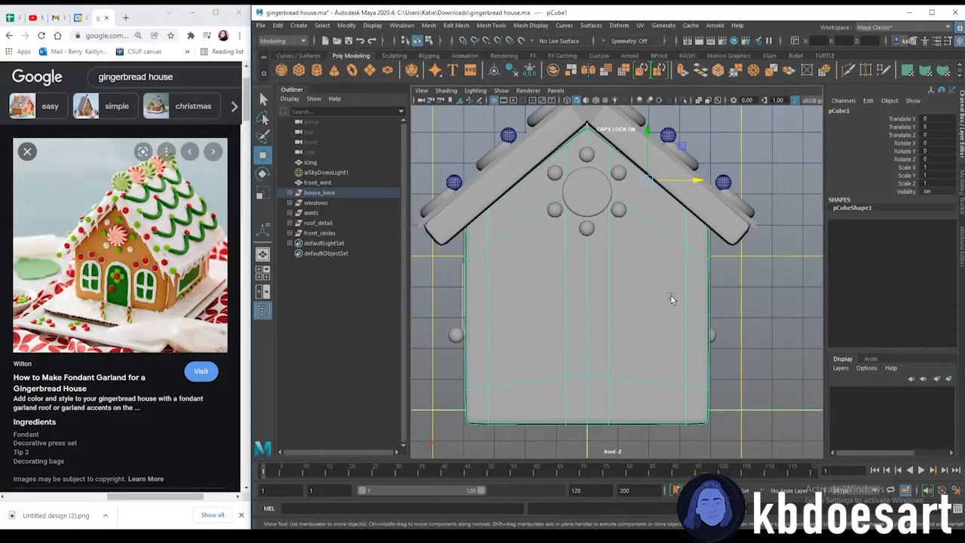
left_click_drag(427, 298, 465, 391)
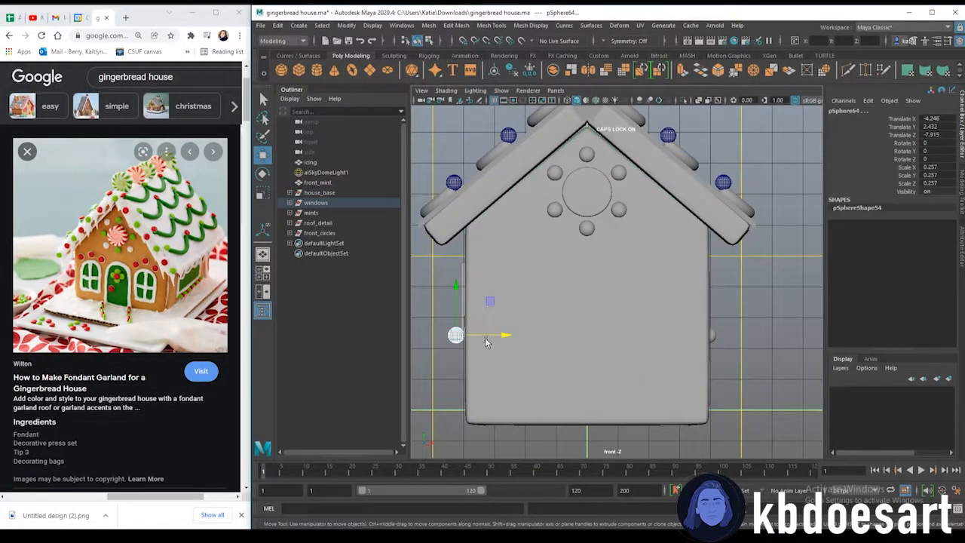
left_click_drag(486, 338, 468, 339)
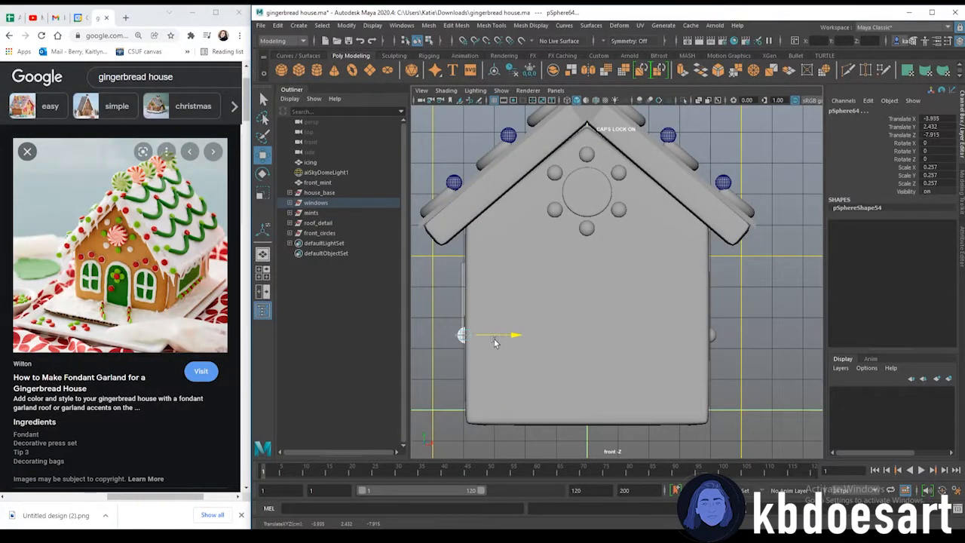
Create a new cube and move it to the lower-left area of the front wall
left_click(463, 296)
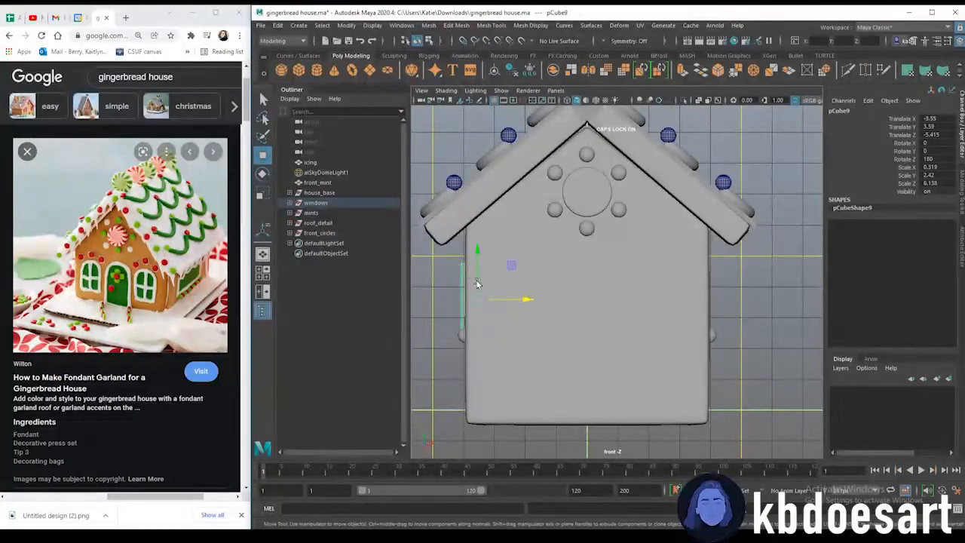
left_click(648, 272)
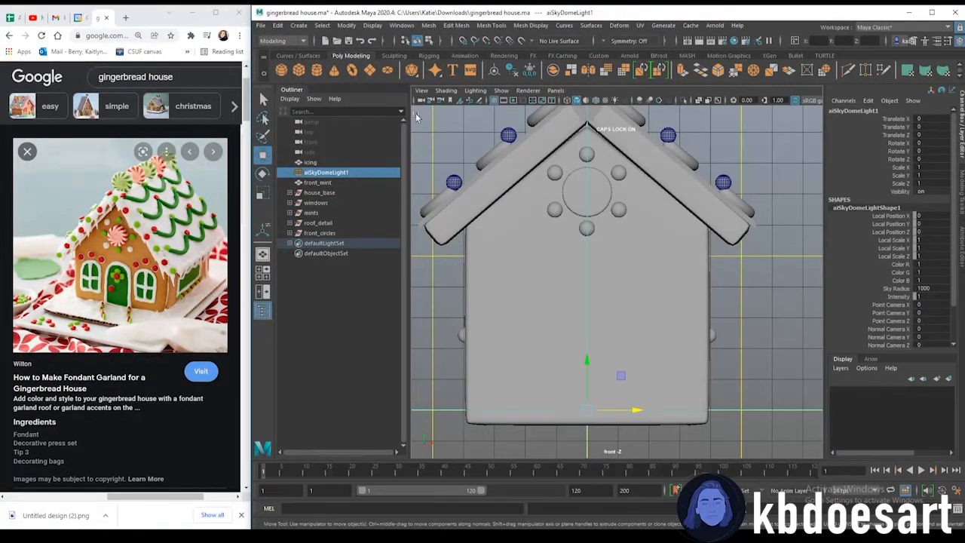
left_click(299, 70)
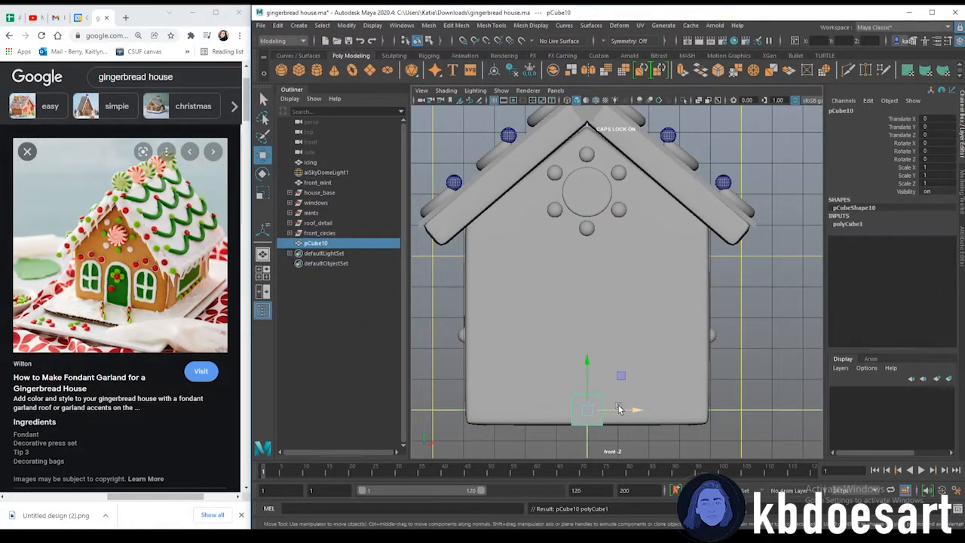
key("r")
key("w")
left_click_drag(619, 410, 558, 410)
key("r")
key("w")
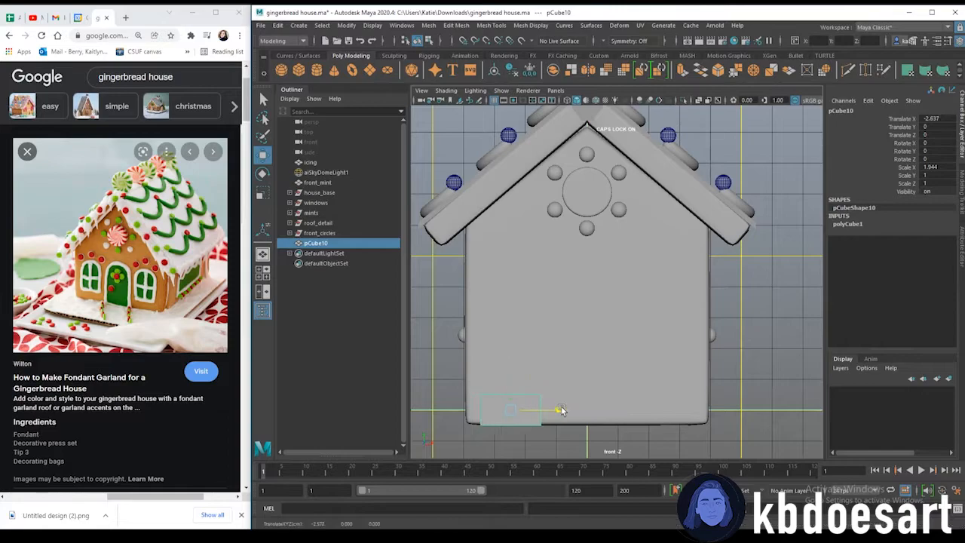
left_click_drag(512, 368, 513, 328)
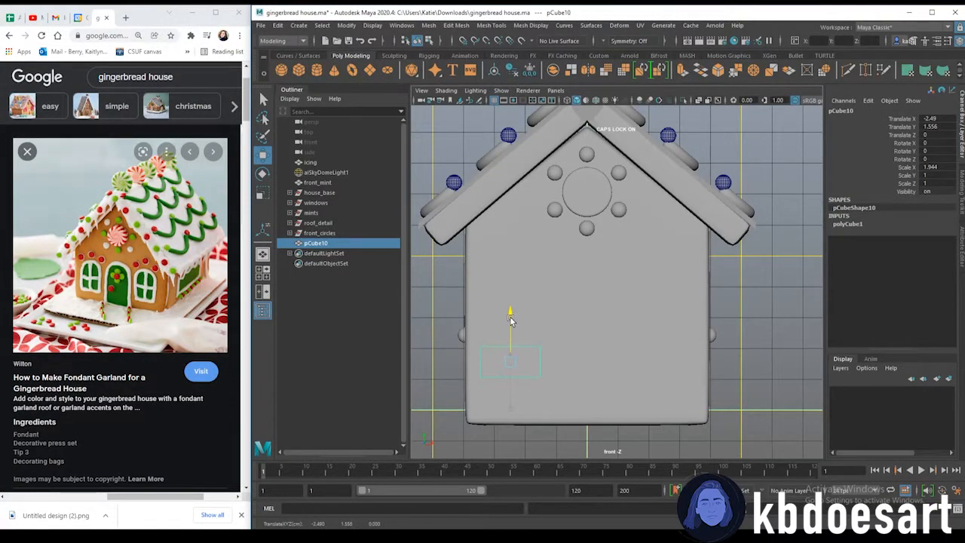
left_click_drag(510, 318, 513, 308)
Select the cube's top vertices and raise them to form a tall rectangular panel
scroll(543, 317, "up", 3)
right_click_drag(589, 263, 507, 274)
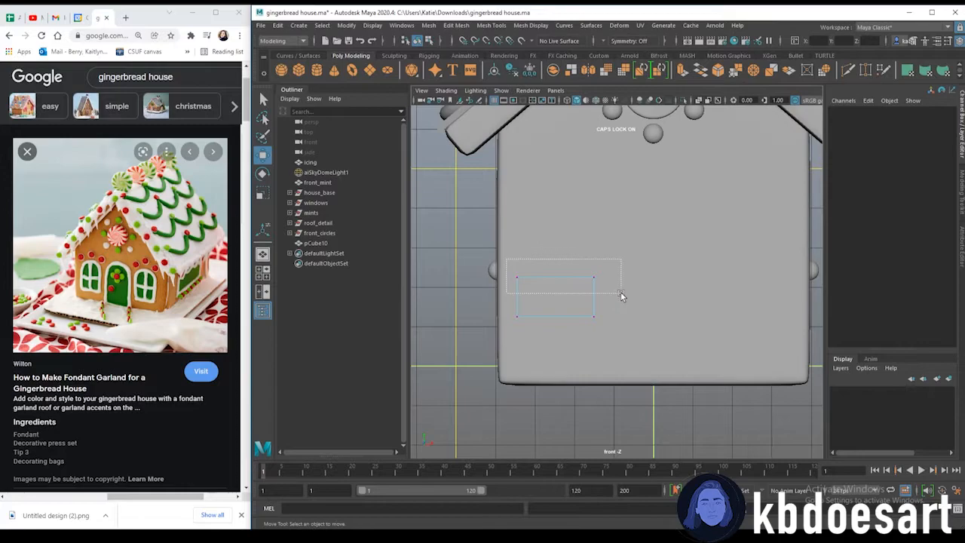
left_click_drag(621, 297, 622, 297)
left_click_drag(555, 242, 546, 165)
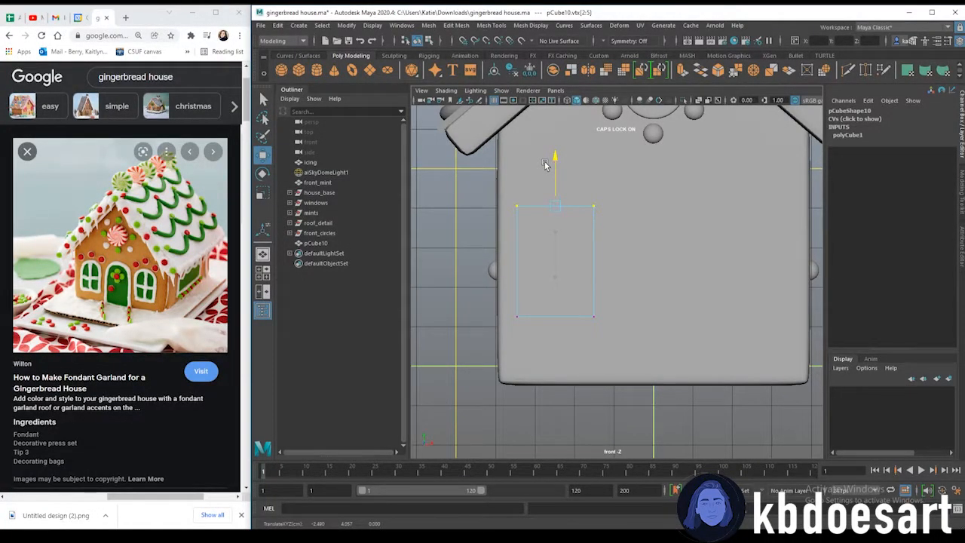
Cut a vertical edge down the middle of the panel with the Multi-Cut tool
scroll(555, 179, "up", 5)
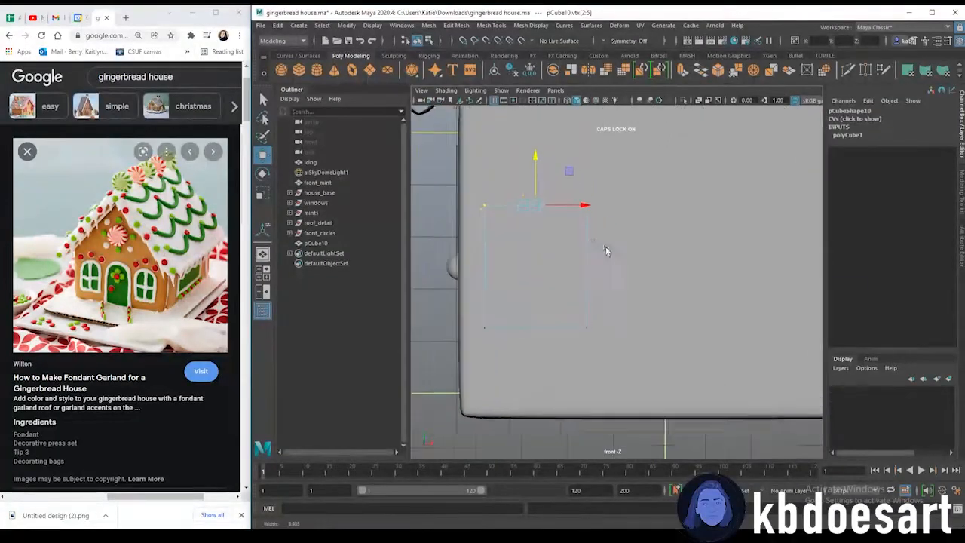
right_click_drag(578, 267, 522, 267, "shift")
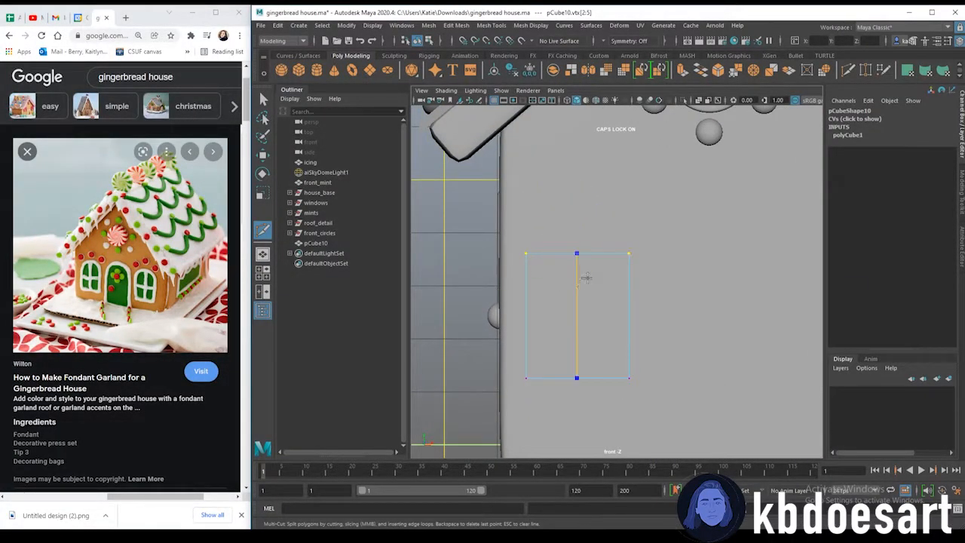
left_click(573, 263, "ctrl")
key("q")
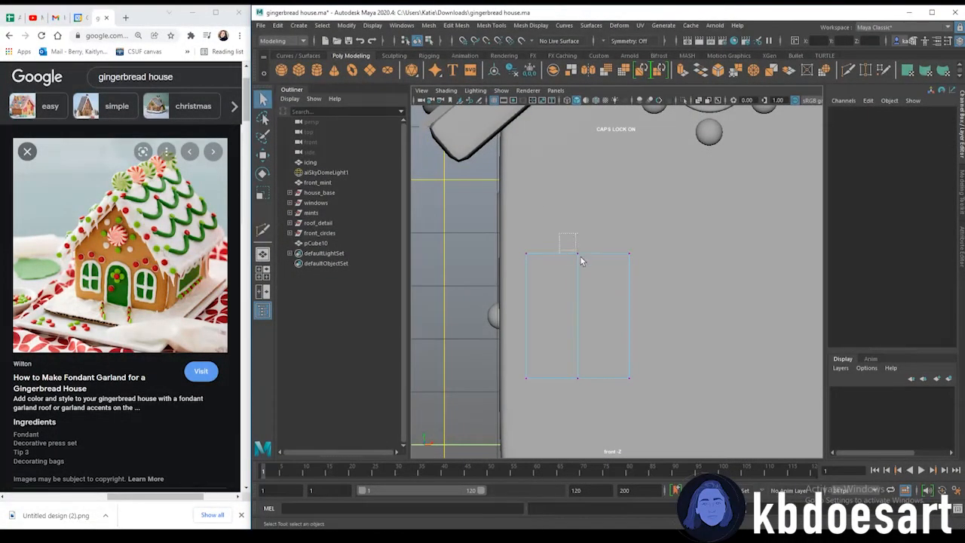
Raise the panel's top middle vertex to form a pointed top
left_click_drag(576, 249, 590, 266)
key("w")
left_click(577, 225)
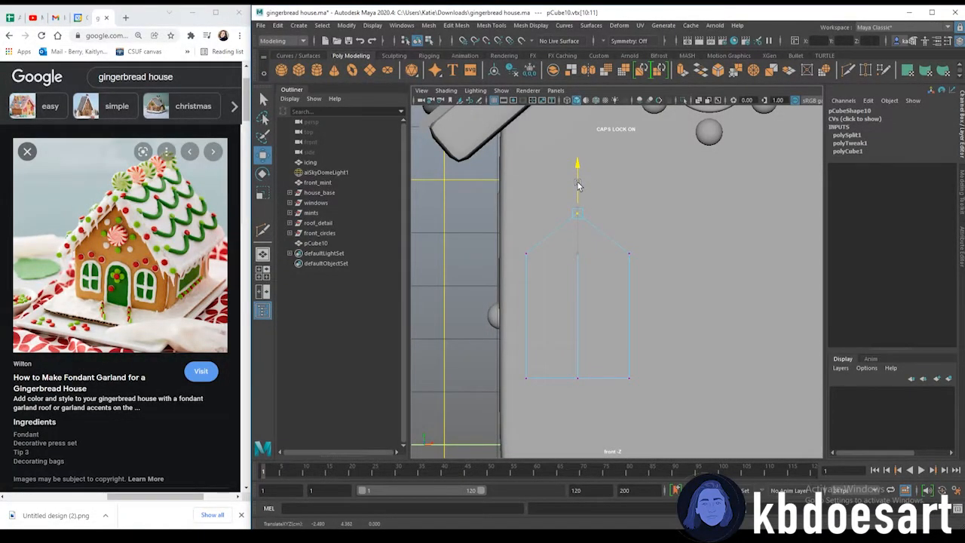
Cut two more vertical edges and pull their top vertices up to round the arch
right_click_drag(555, 235, 511, 247, "shift")
left_click(547, 238, "ctrl")
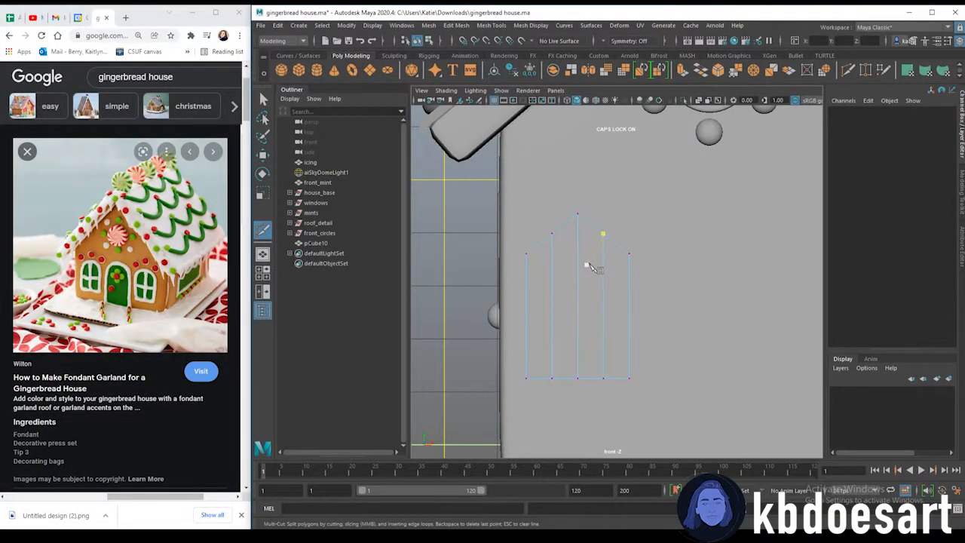
key("q")
left_click_drag(567, 249, 604, 186)
key("w")
left_click_drag(538, 217, 562, 235)
left_click(642, 292)
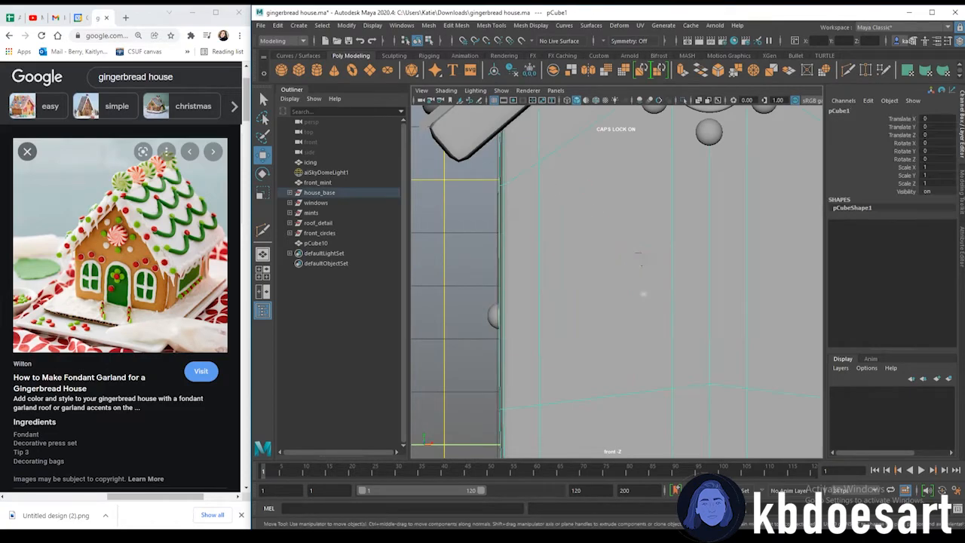
Move the arched panel forward onto the front wall and scale it thin in depth
left_click(579, 304)
key("3")
right_click(608, 237)
left_click_drag(593, 265, 667, 274, "alt")
key("space")
key("space")
left_click_drag(577, 252, 709, 261, "alt")
middle_click_drag(709, 258, 662, 242, "alt")
left_click_drag(662, 242, 635, 280, "alt")
key("r")
key("3")
key("1")
right_click_drag(635, 280, 723, 271, "alt")
middle_click_drag(724, 272, 655, 296, "alt")
left_click_drag(655, 296, 602, 255, "alt")
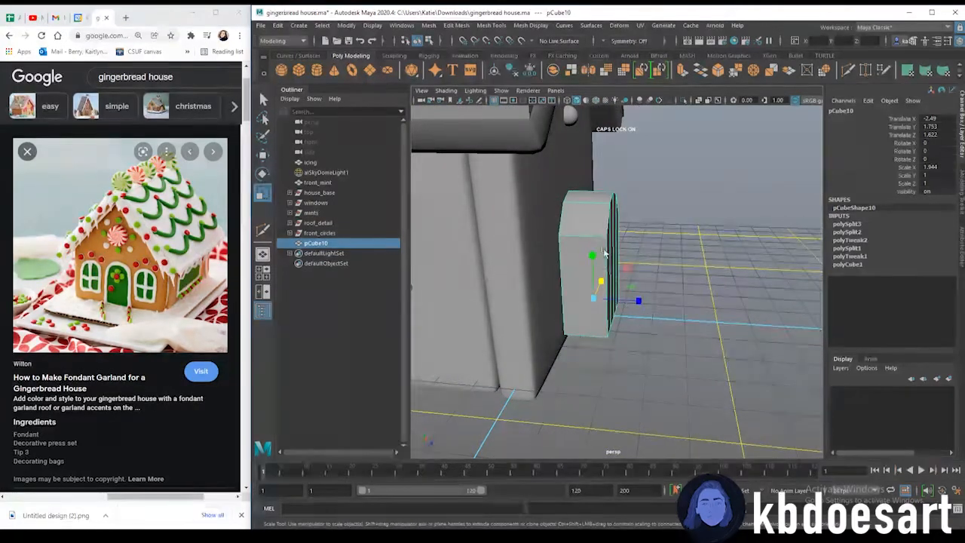
left_click_drag(636, 303, 660, 211)
Select the panel's front faces and extrude them with an inward offset to form a frame border
right_click(662, 200)
left_click(662, 227)
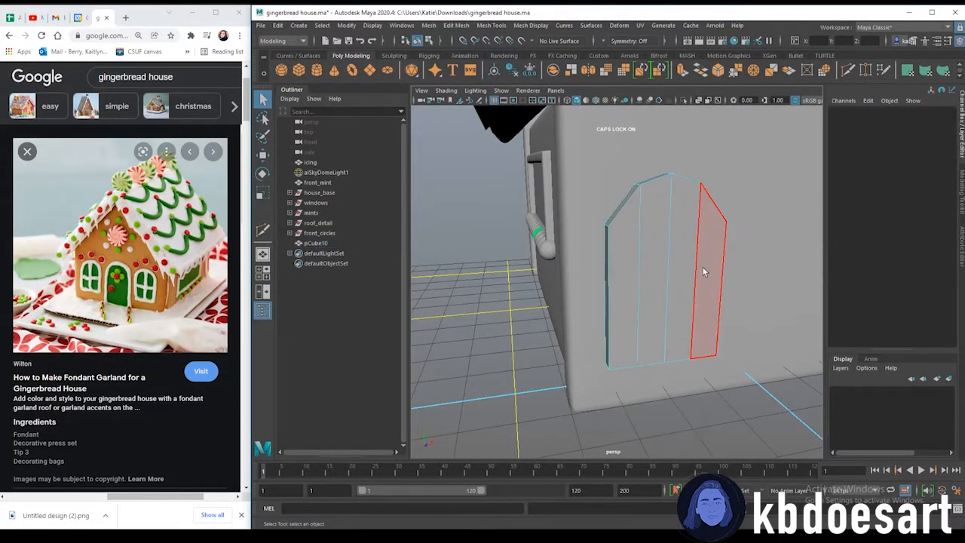
left_click_drag(654, 264, 627, 267)
key("ctrl+e")
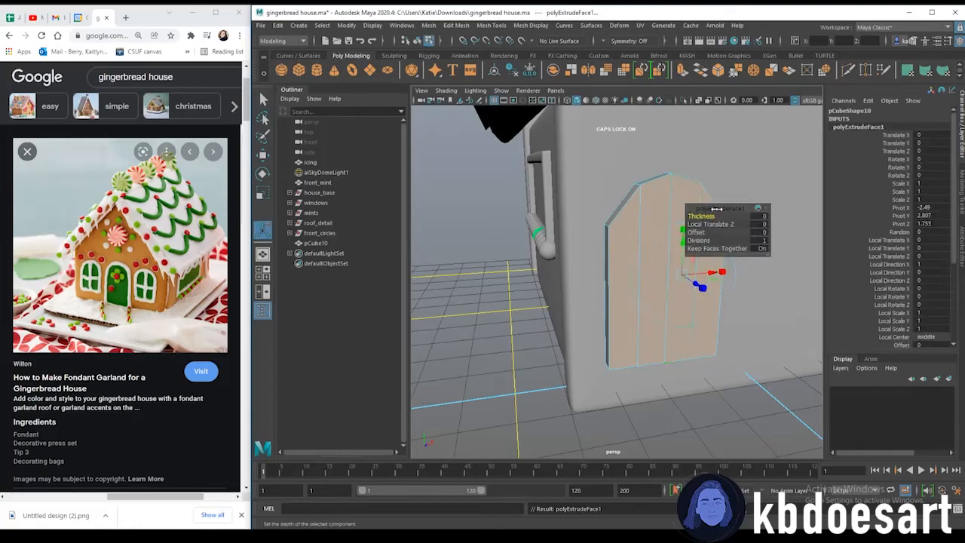
left_click_drag(701, 236, 711, 236)
left_click_drag(728, 290, 671, 302, "alt")
key("t")
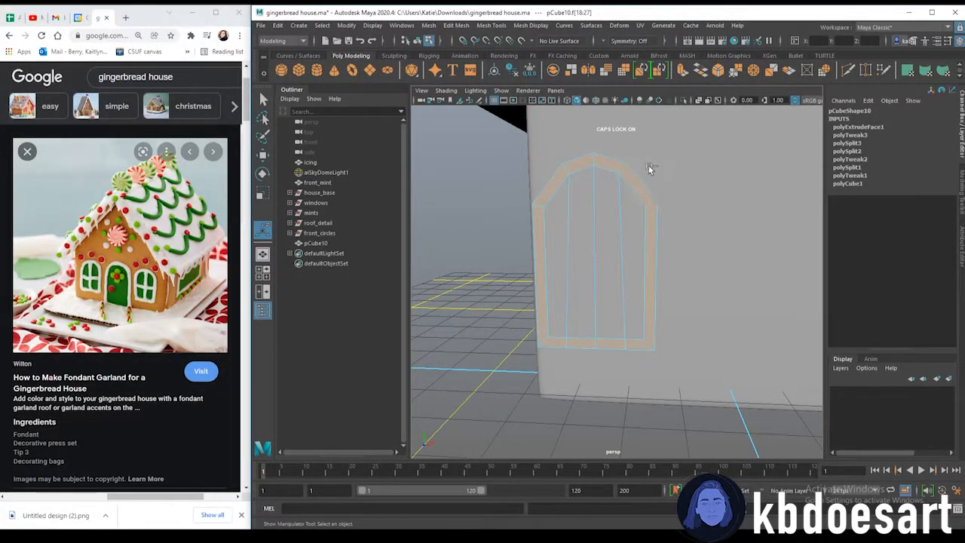
Extrude the inner faces again with a thickness of 0.26 to recess the window opening
key("ctrl+e")
left_click_drag(704, 216, 713, 216)
left_click_drag(608, 258, 656, 317, "alt")
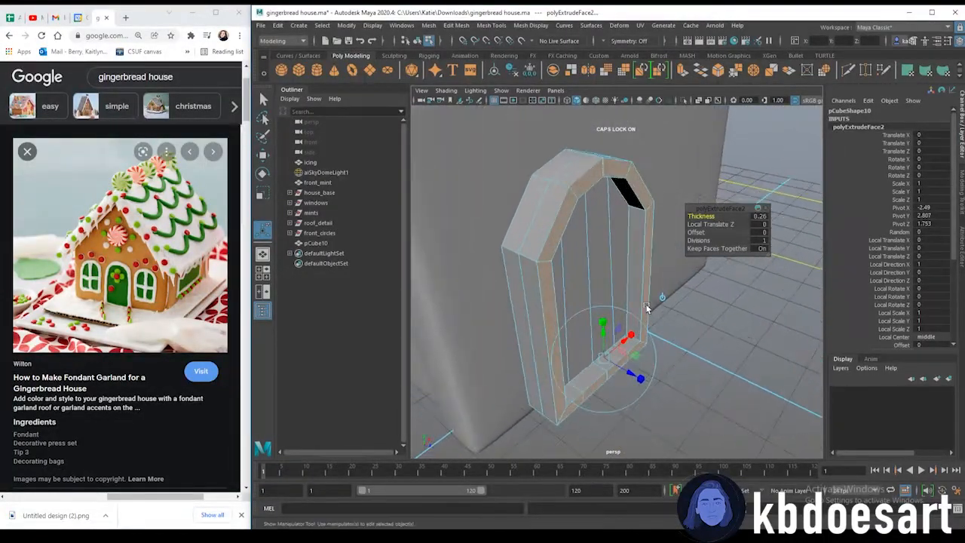
right_click_drag(598, 219, 600, 217)
left_click(627, 202)
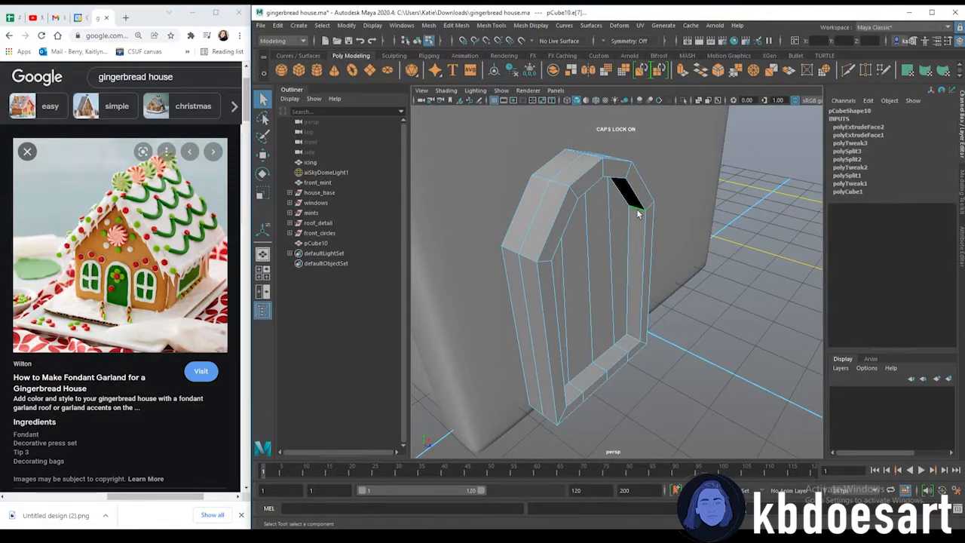
Select the frame's outer edges and bevel them with 2 segments, then turn on smooth preview
left_click(633, 194)
left_click_drag(600, 186, 578, 175, "alt")
left_click(456, 322, "shift")
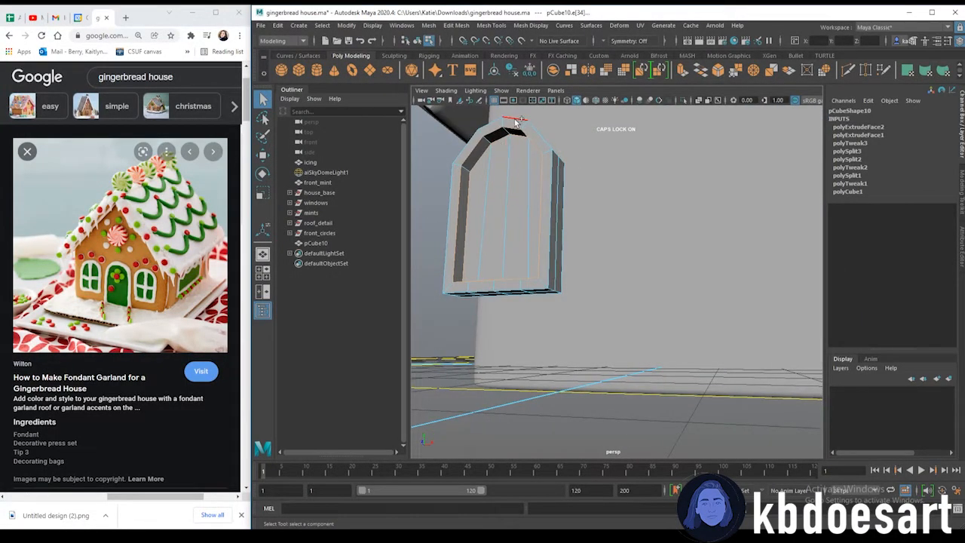
left_click(486, 175)
left_click_drag(487, 175, 701, 227, "alt")
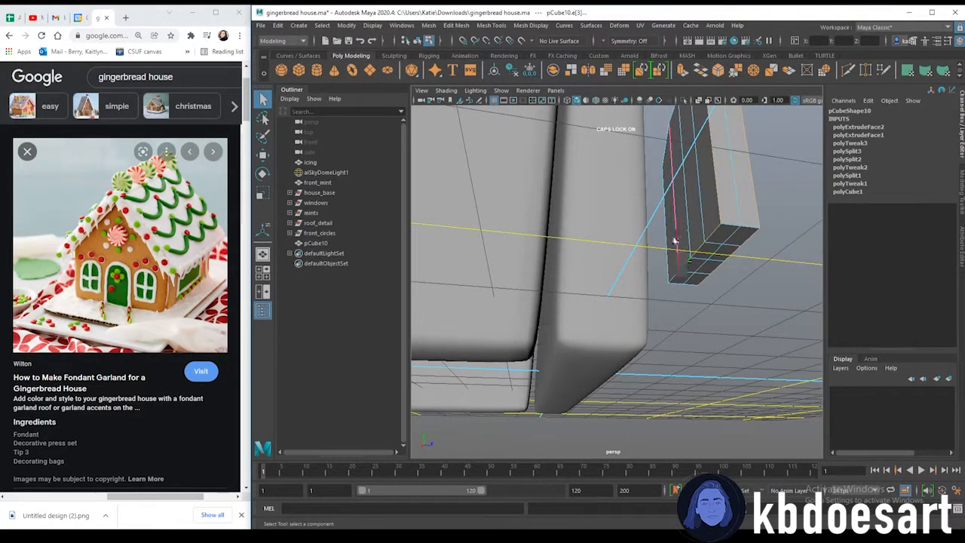
left_click(665, 148)
left_click_drag(703, 136, 637, 319, "alt")
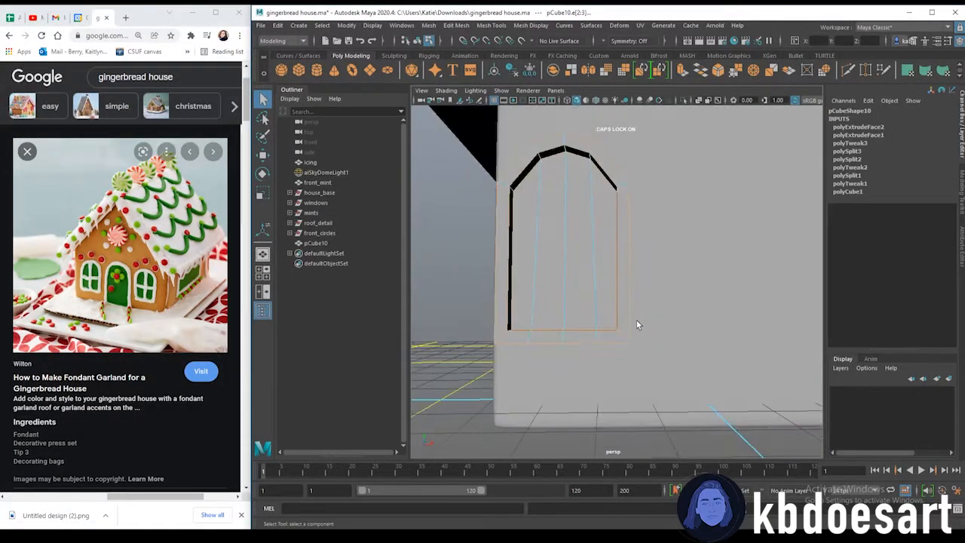
middle_click_drag(544, 269, 598, 321, "alt")
right_click_drag(598, 321, 619, 260, "alt")
key("ctrl+b")
left_click(739, 225)
type("2")
key("Return")
key("3")
Move the arched frame back so it sits against the front wall
scroll(658, 326, "down", 3)
right_click_drag(621, 242, 675, 223)
left_click(713, 350)
left_click_drag(532, 383, 649, 286, "alt")
left_click(664, 268)
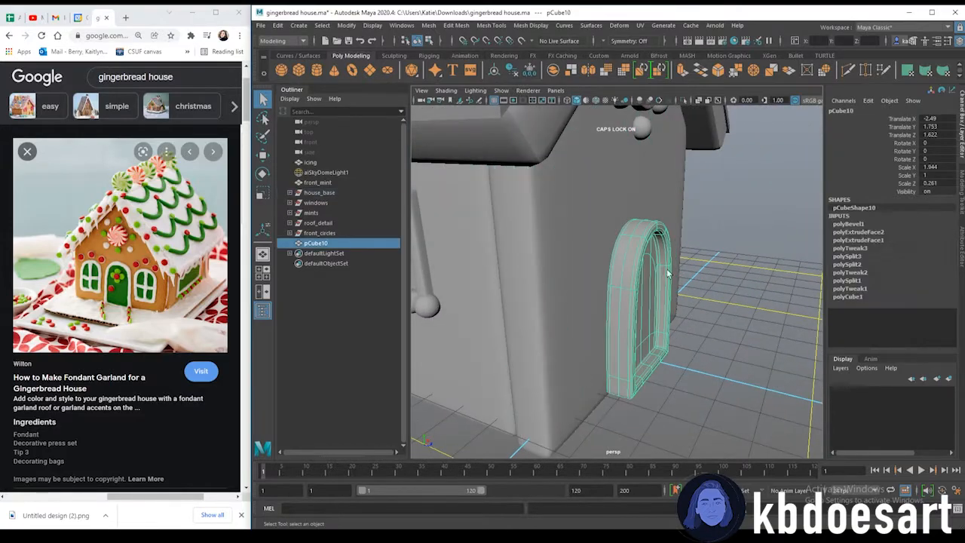
key("w")
left_click_drag(676, 356, 612, 350)
left_click(692, 324)
left_click_drag(663, 294, 631, 334, "alt")
scroll(641, 317, "down", 5)
left_click_drag(653, 302, 579, 349, "alt")
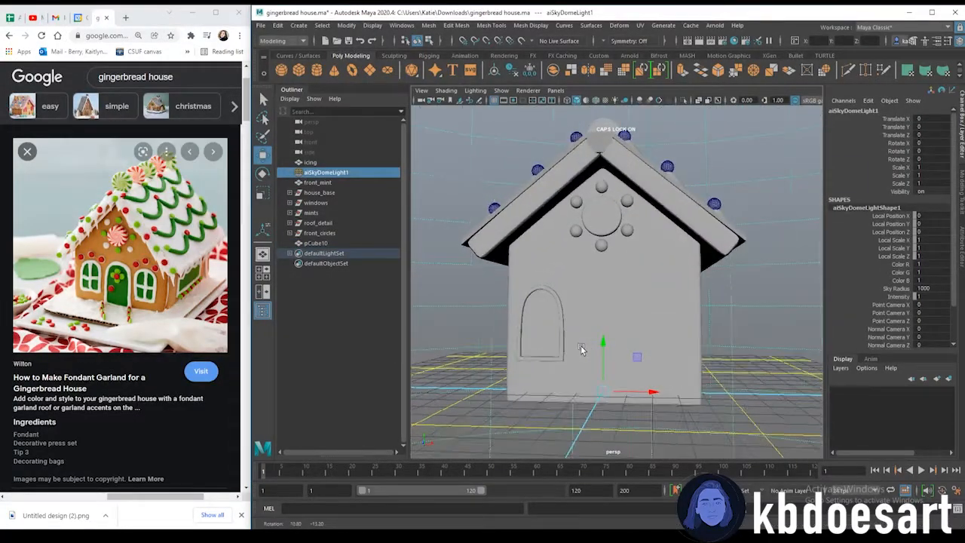
Orbit and zoom around the arched frame to inspect how it meets the front wall
left_click(545, 289)
scroll(560, 323, "up", 4)
middle_click_drag(551, 323, 625, 293, "alt")
left_click(591, 278)
left_click(596, 298)
left_click_drag(606, 368, 540, 284, "alt")
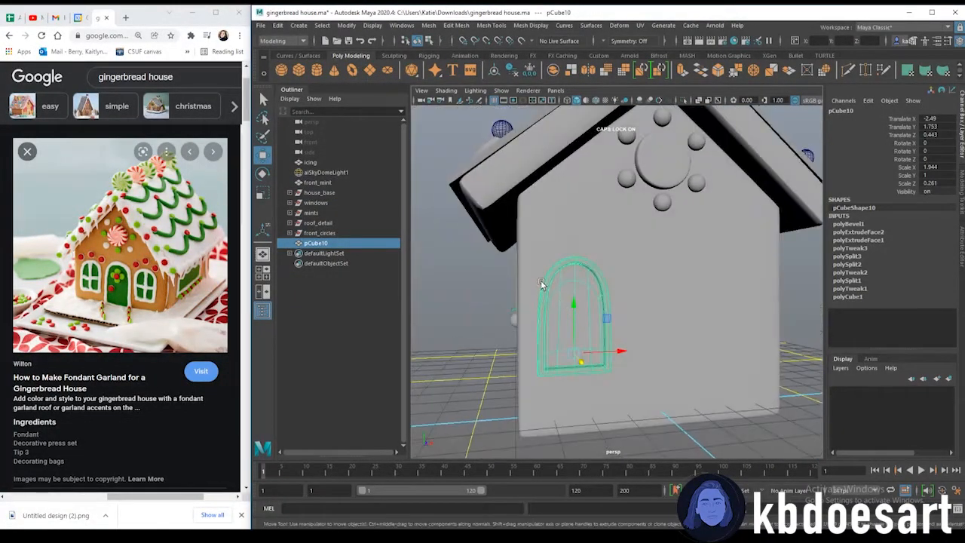
scroll(540, 284, "up", 5)
middle_click_drag(541, 285, 690, 309, "alt")
left_click_drag(690, 309, 682, 327, "alt")
middle_click_drag(683, 327, 647, 242, "alt")
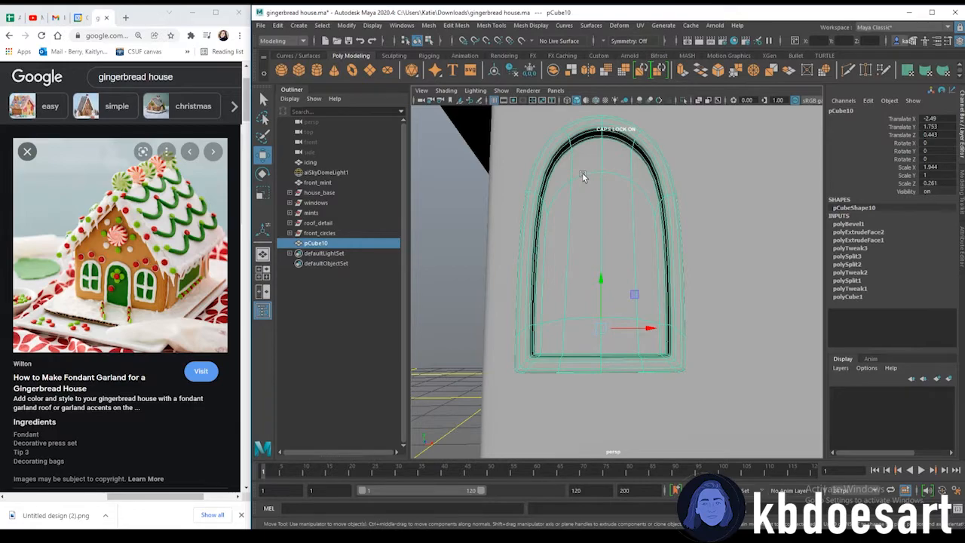
Push the arched frame slightly further into the front wall, checking it in front view
mouse_move(593, 198)
left_mouse_down("alt")
mouse_move(588, 243)
mouse_move(518, 236)
mouse_move(611, 200)
mouse_move(603, 182)
mouse_move(599, 216)
left_mouse_up("alt")
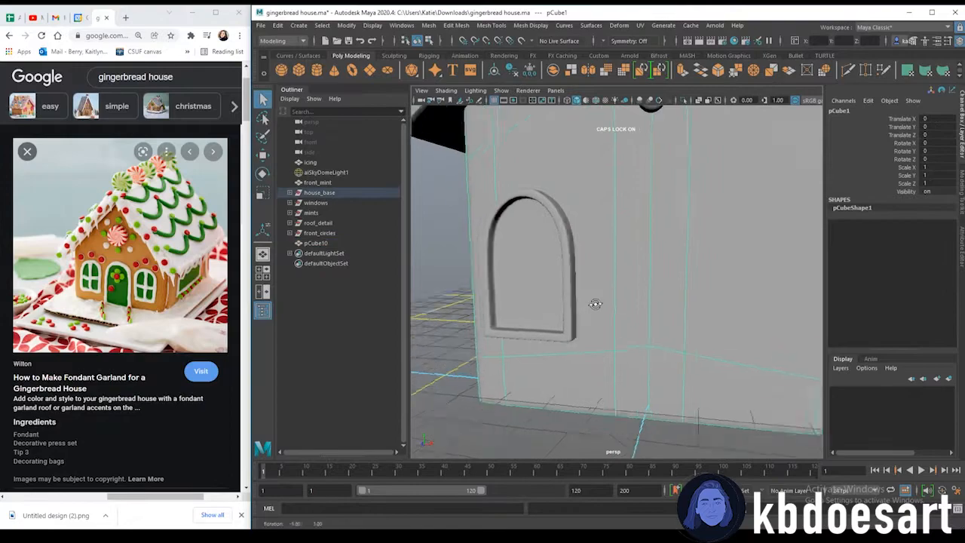
left_click_drag(594, 304, 620, 309, "alt")
left_click(592, 325)
key("w")
left_click_drag(578, 348, 577, 349)
left_click(640, 336)
scroll(668, 325, "down", 6)
left_click_drag(668, 326, 609, 337, "alt")
left_click(594, 281)
key("space")
key("space")
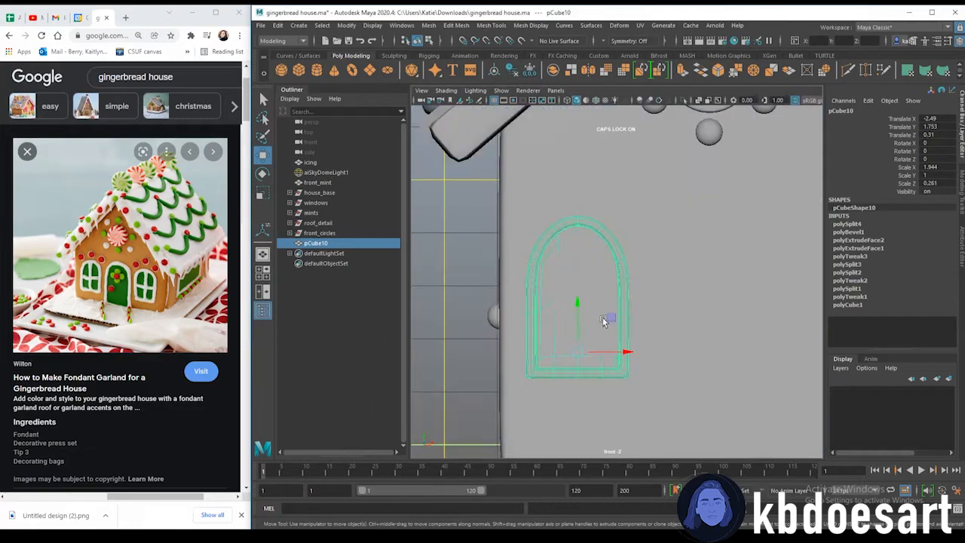
Duplicate the arched frame and move the copy to the right side of the front wall
key("space")
left_click(686, 315)
scroll(720, 289, "down", 6)
middle_click_drag(720, 290, 633, 277, "alt")
scroll(622, 276, "up", 2)
key("ctrl+d")
left_click_drag(583, 301, 671, 304)
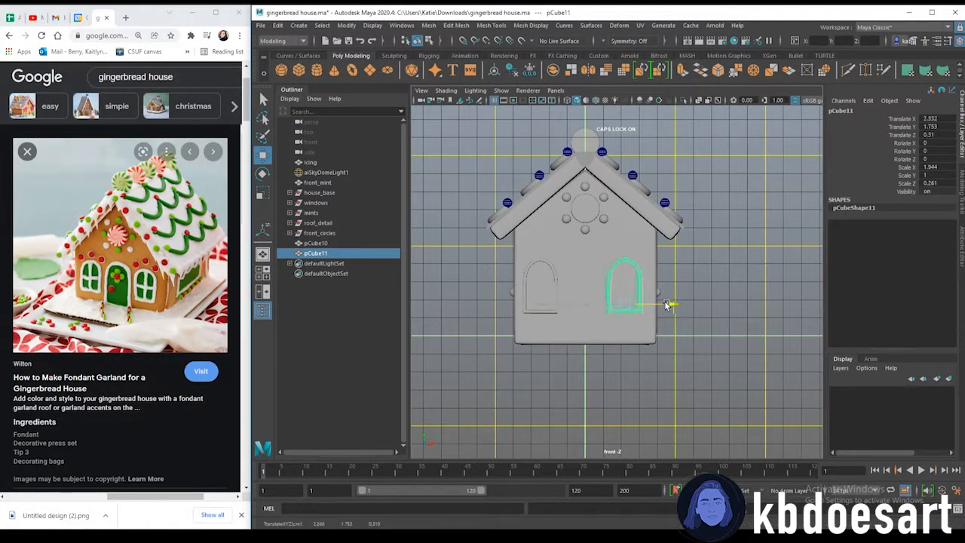
left_click(673, 292)
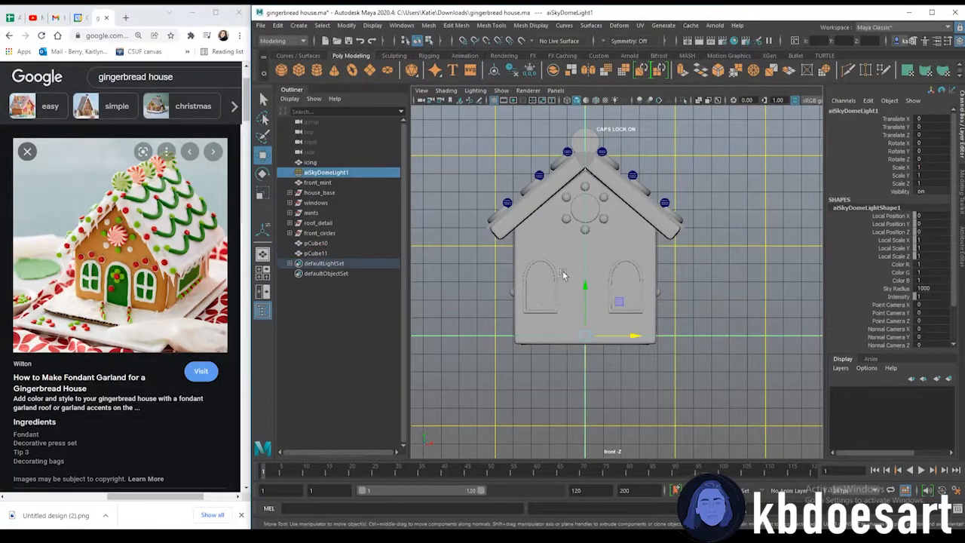
Duplicate a window frame, move it to the centre and scale it larger into a door frame
scroll(558, 276, "up", 3)
left_click(567, 99)
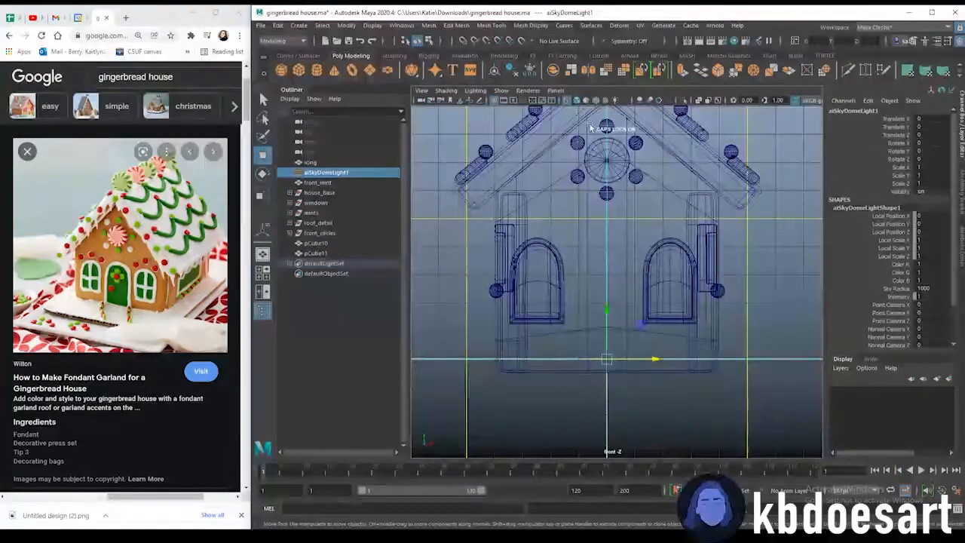
key("5")
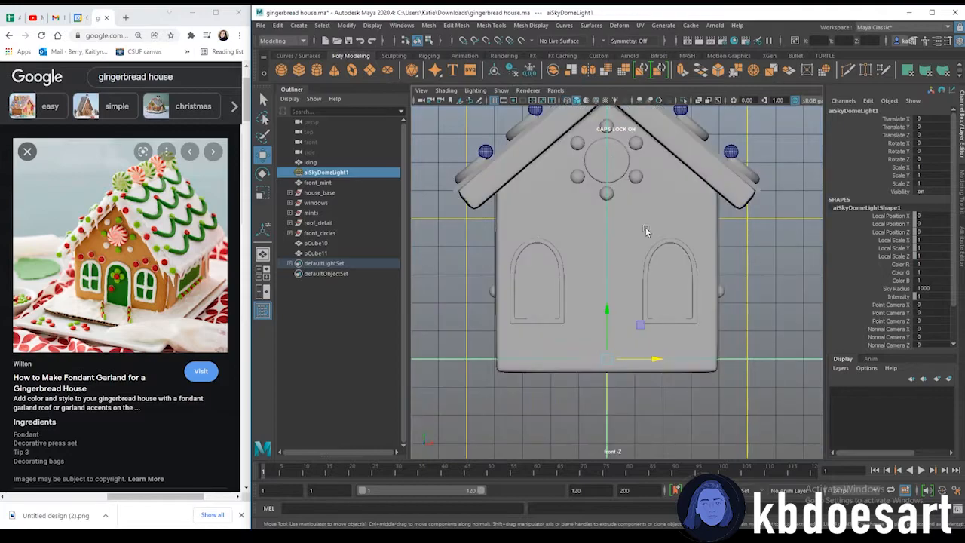
left_click(671, 246)
key("ctrl+d")
left_click_drag(701, 313, 635, 313)
key("r")
left_click_drag(609, 265, 607, 307)
key("w")
key("r")
left_click_drag(632, 342, 647, 344)
left_click(694, 260)
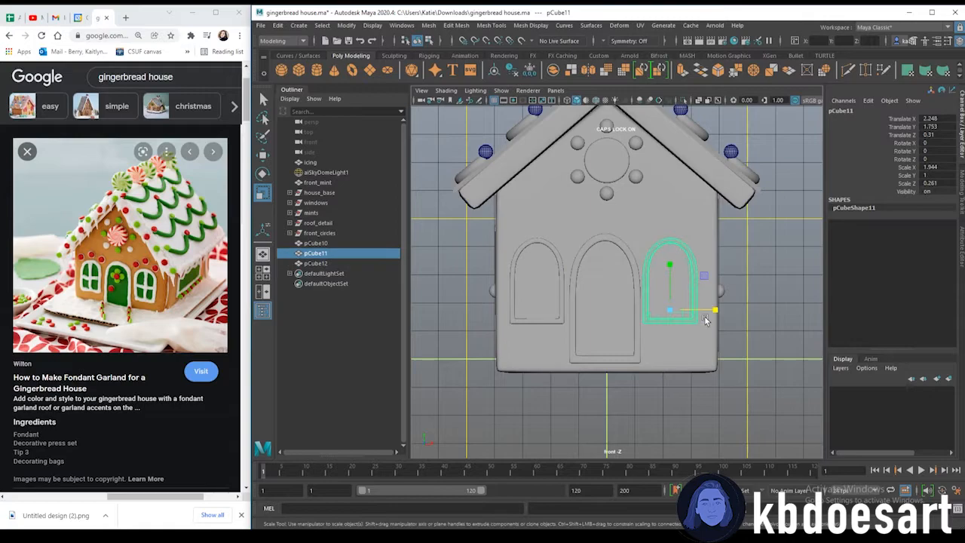
key("w")
left_click(629, 273)
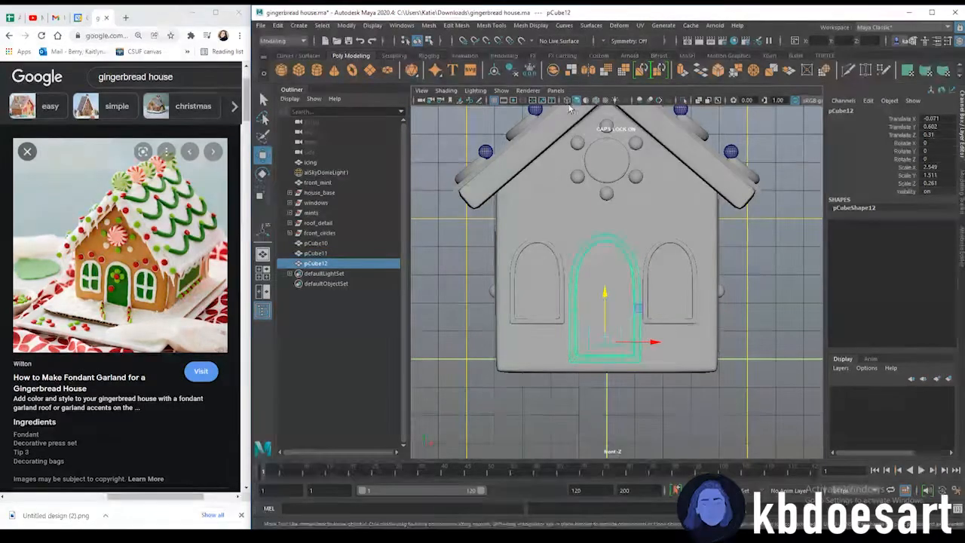
key("4")
key("f")
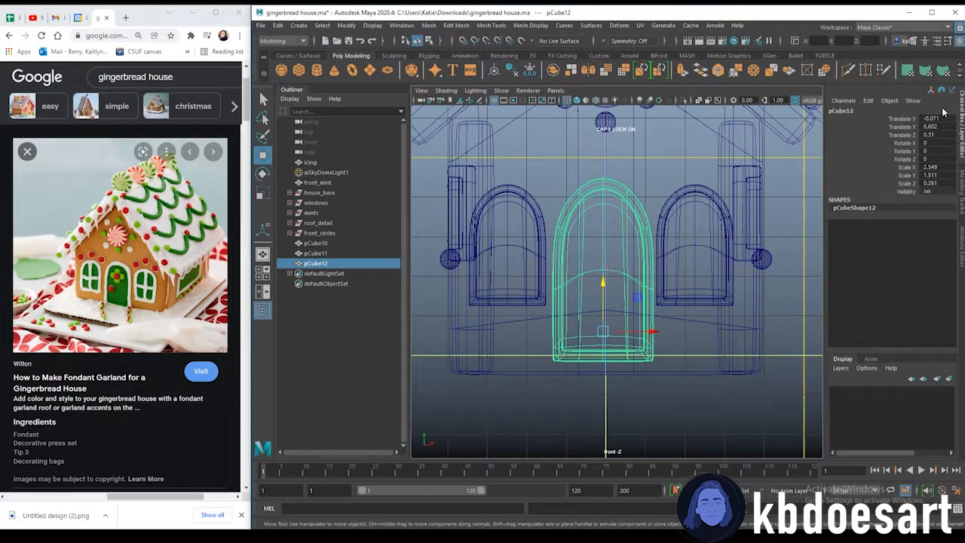
Set the door frame's X translation to 0 and raise it so it sits at the base of the front wall
type("0")
key("Return")
left_click(929, 119)
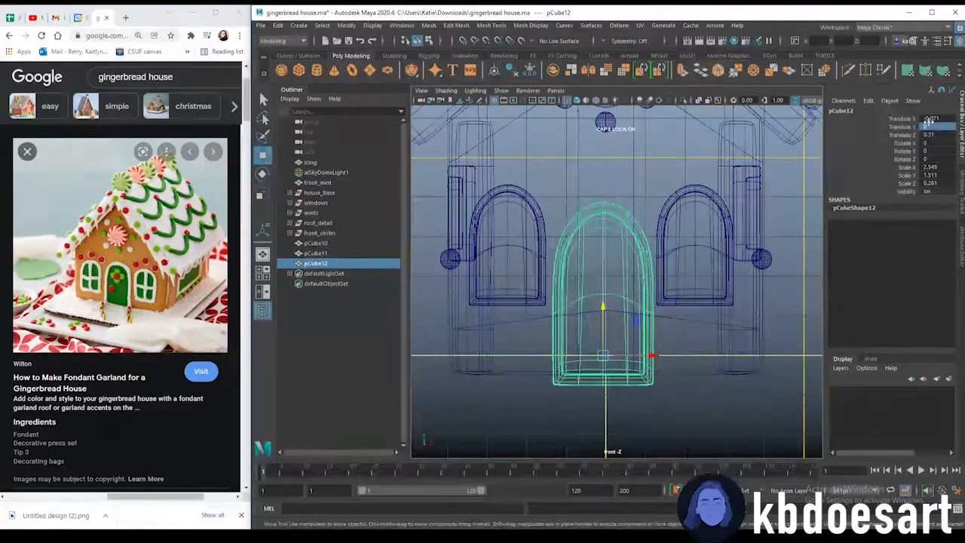
type("0")
key("Return")
left_click(935, 135)
type("0")
key("Return")
left_click_drag(606, 351, 606, 292)
Push the door frame into the front wall, checking its placement in perspective view
key("space")
key("space")
left_click(577, 100)
key("space")
key("space")
mouse_move(682, 324)
left_mouse_down("alt")
mouse_move(656, 357)
mouse_move(647, 348)
left_mouse_up("alt")
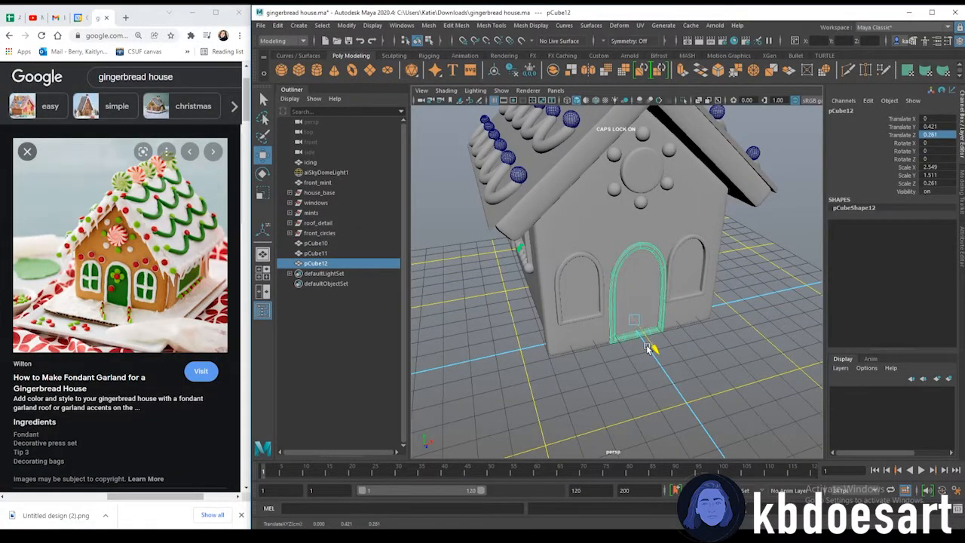
mouse_move(655, 353)
left_mouse_down()
mouse_move(689, 367)
mouse_move(639, 368)
mouse_move(646, 370)
left_mouse_up()
left_click(689, 367)
key("space")
key("space")
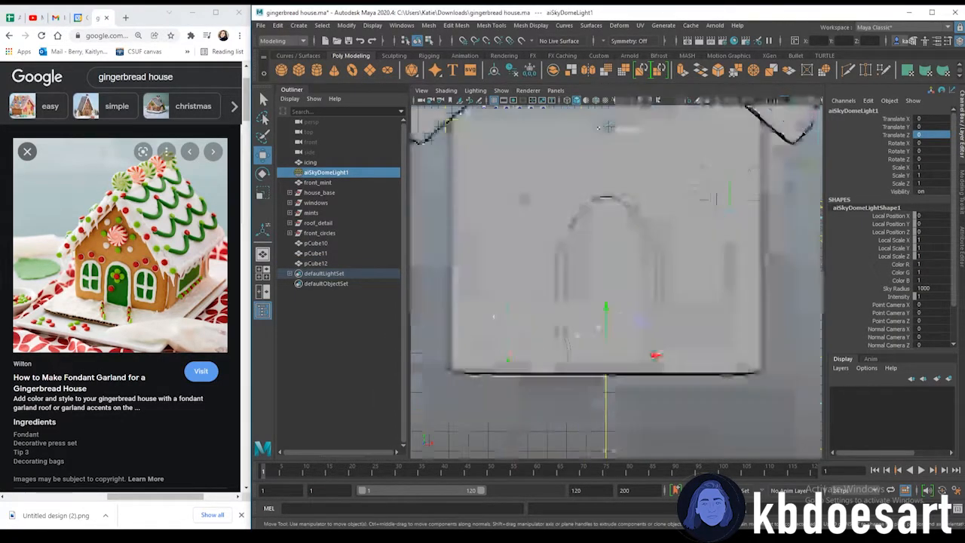
Compare the X positions of the left and right window frames on the front wall
left_click(535, 211)
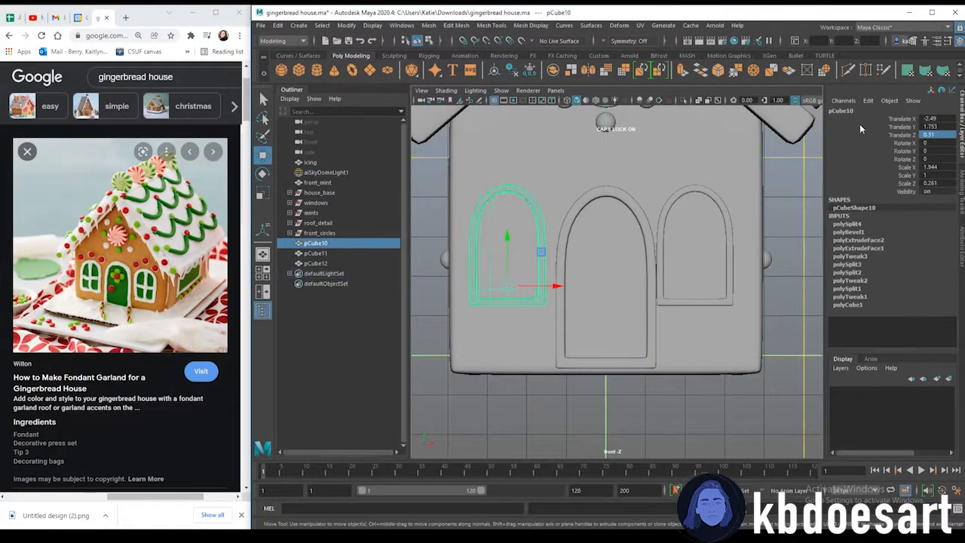
left_click(711, 193)
left_click(541, 205)
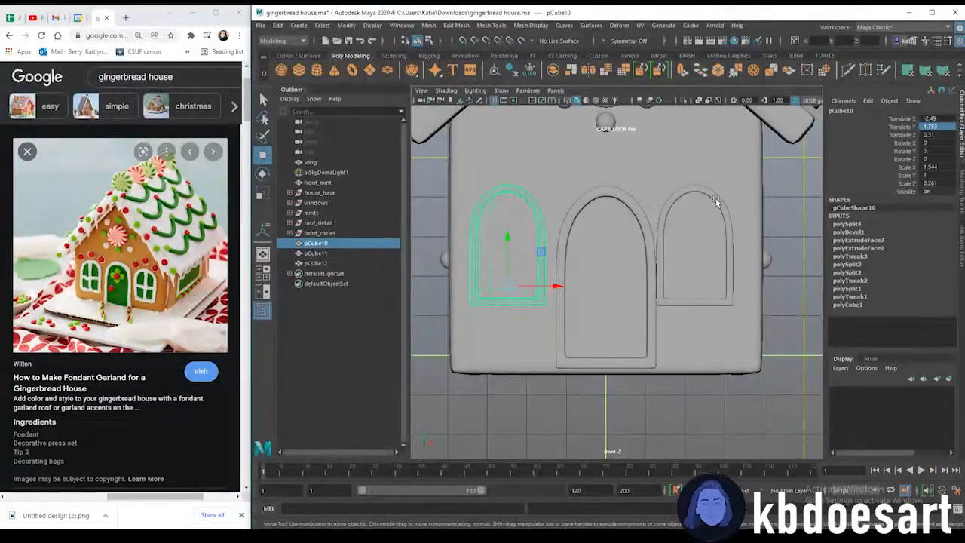
left_click(720, 203)
left_click(539, 217)
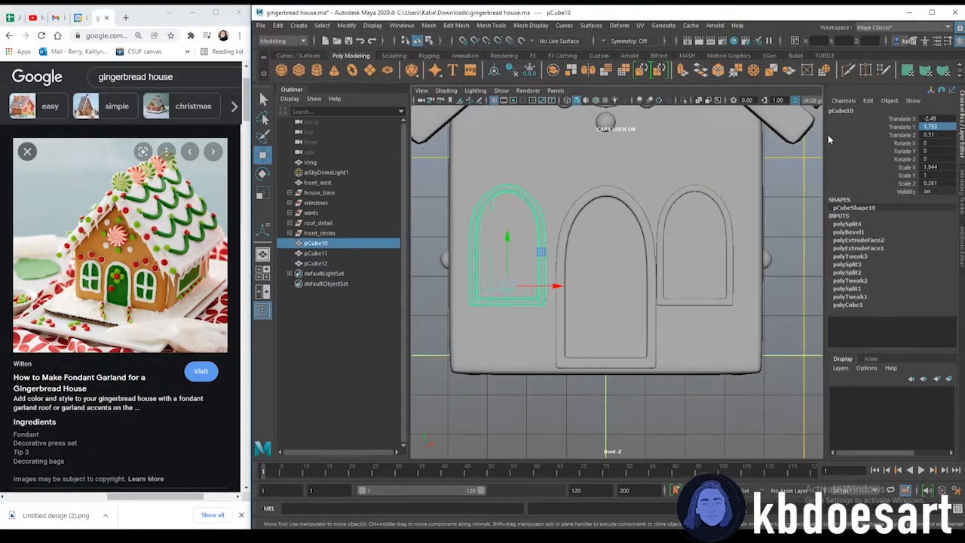
left_click(925, 119)
left_click(737, 200)
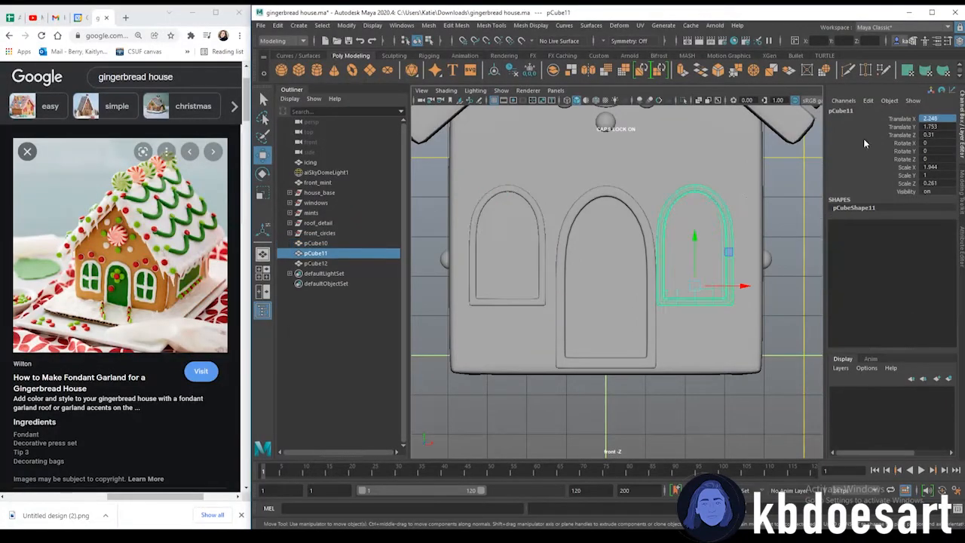
key("Return")
left_click(806, 200)
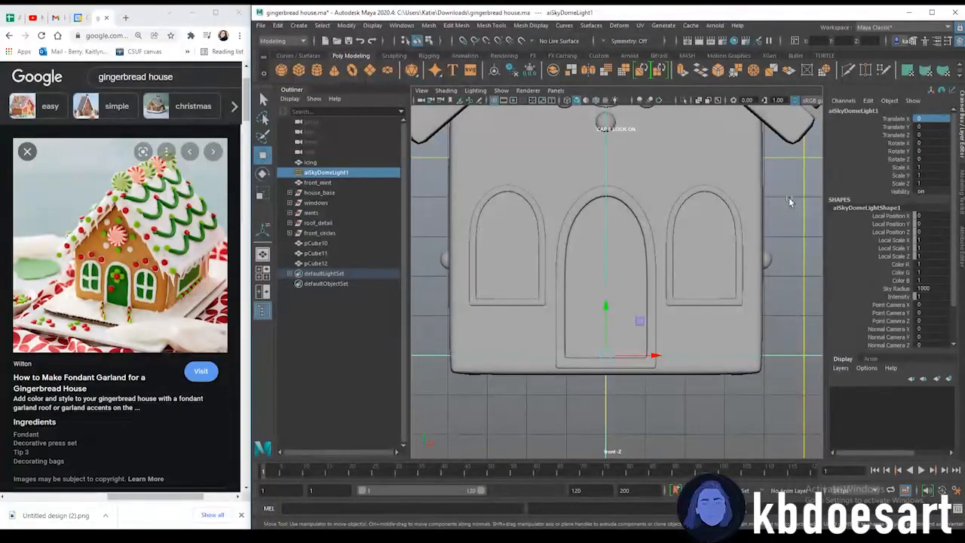
Orbit around the house to inspect how the door frame fits into the front wall
key("space")
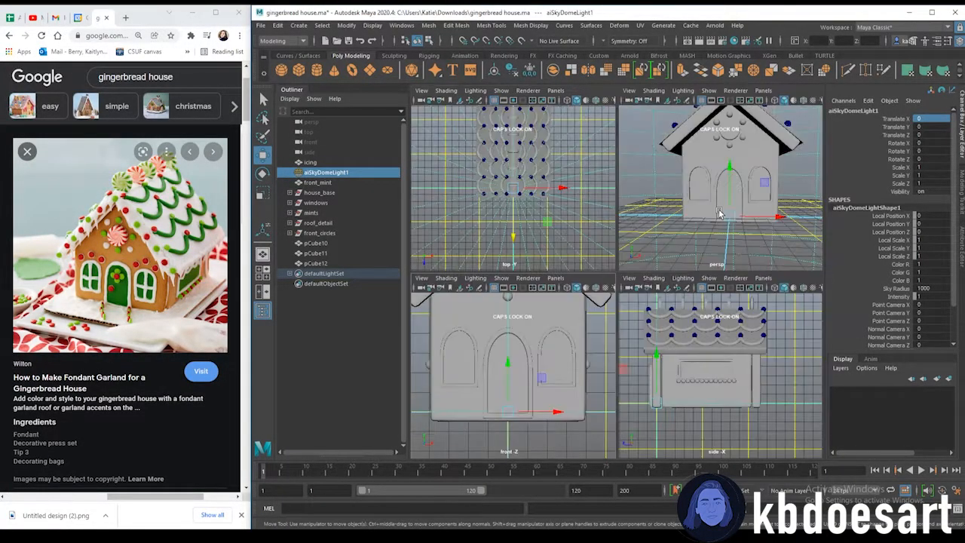
key("space")
left_click_drag(746, 256, 649, 273, "alt")
left_click(641, 275)
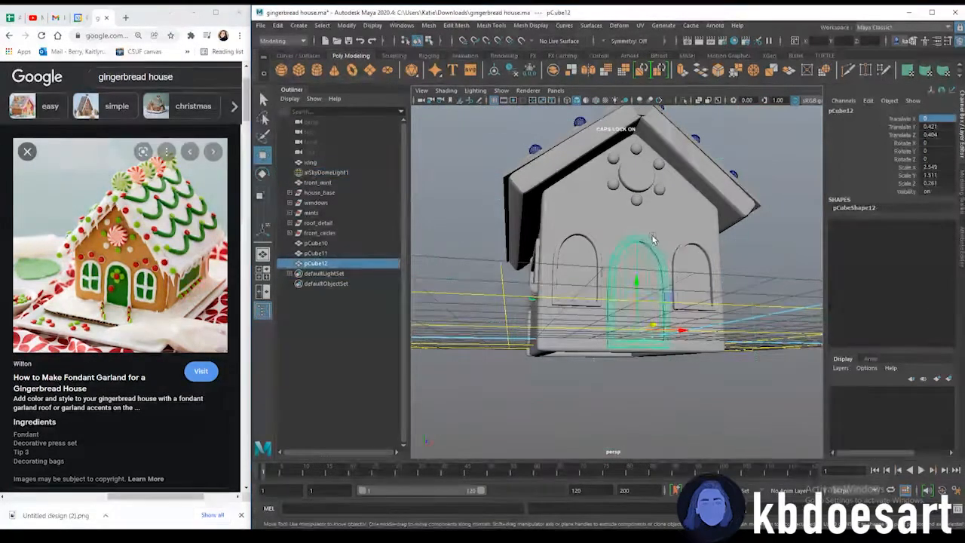
left_click(759, 300)
left_click_drag(758, 300, 734, 320, "alt")
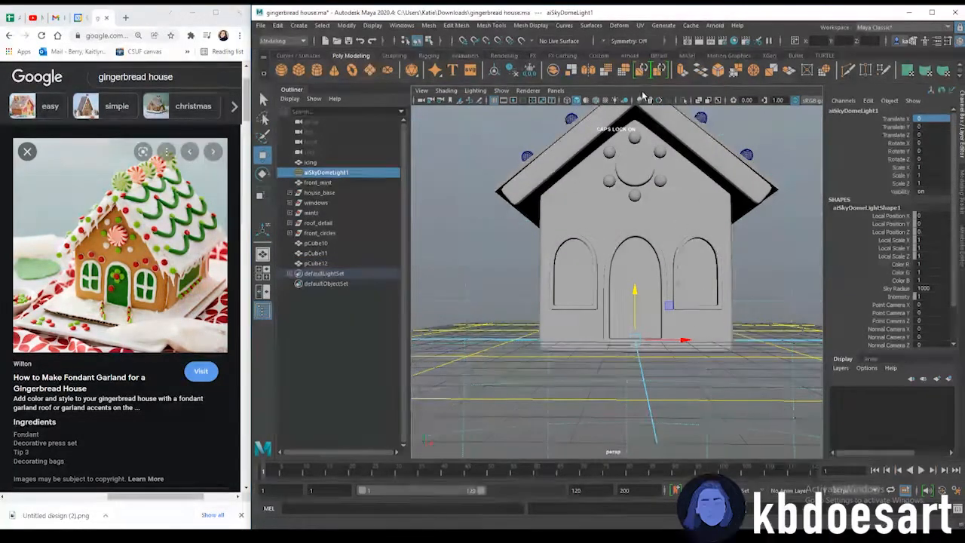
left_click(494, 101)
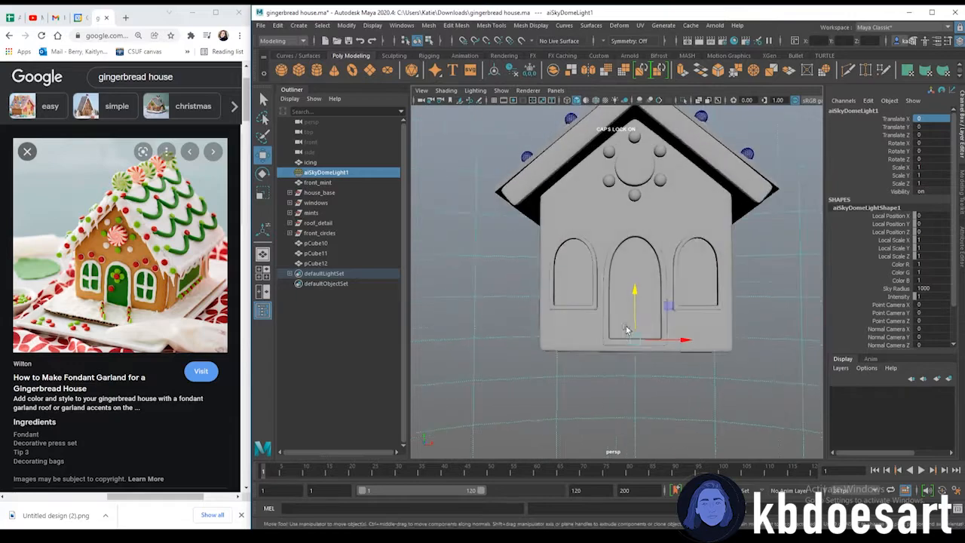
mouse_move(682, 329)
left_mouse_down("alt")
mouse_move(693, 324)
mouse_move(675, 316)
left_mouse_up("alt")
scroll(643, 324, "up", 1)
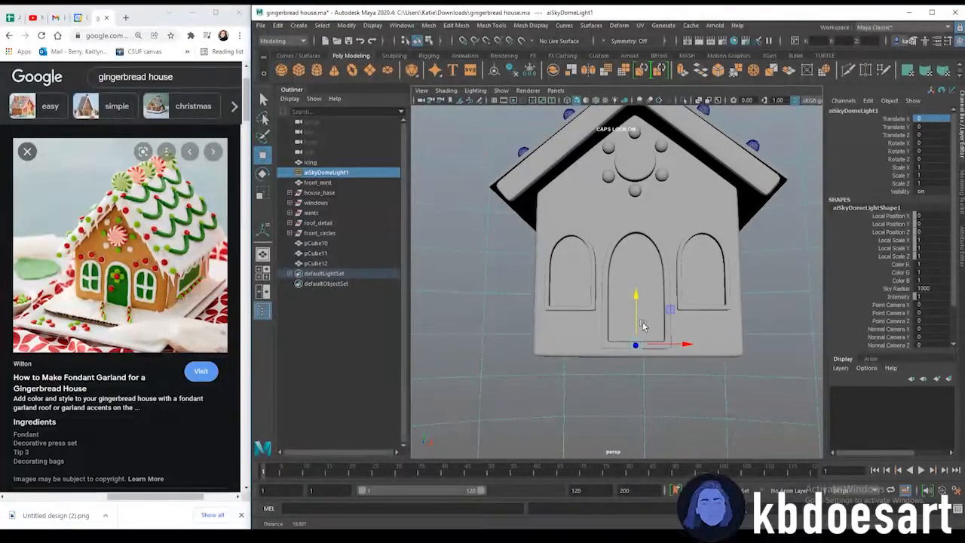
Move one of the candy spheres from the gable down onto the door as a doorknob
left_click(656, 179)
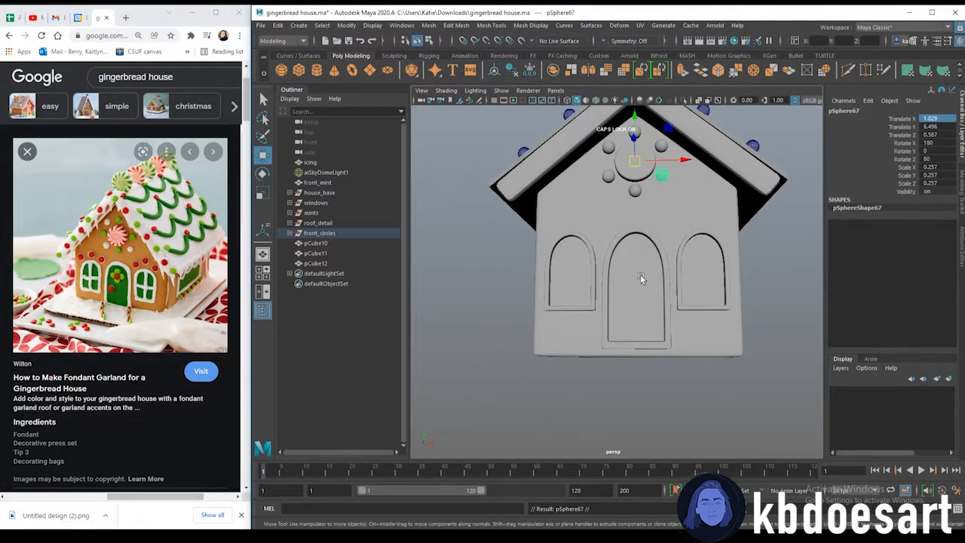
left_click_drag(639, 281, 642, 298, "alt")
left_click_drag(639, 122, 610, 241)
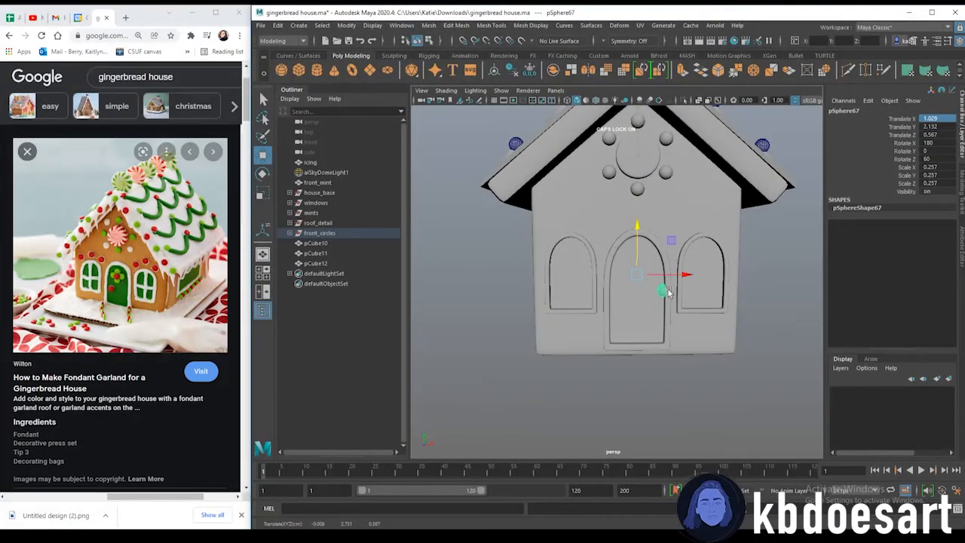
left_click_drag(673, 275, 638, 279)
key("d")
right_click_drag(633, 291, 808, 296)
middle_click_drag(694, 327, 693, 314, "alt")
key("d")
left_click_drag(710, 298, 670, 302)
right_click_drag(738, 321, 607, 241, "alt")
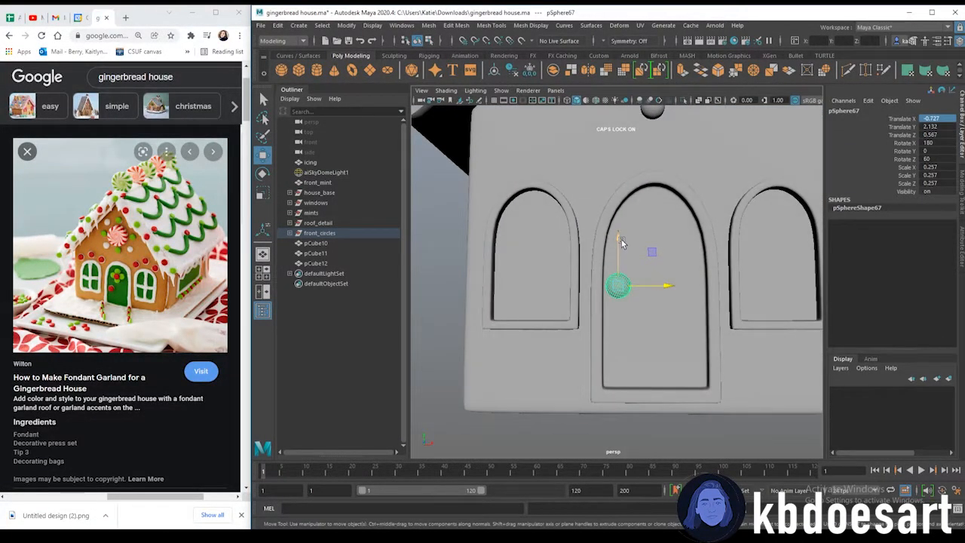
Duplicate the doorknob sphere and move the copies up under the door's arch
left_click_drag(621, 239, 667, 325)
left_click(669, 324)
left_click_drag(667, 329, 609, 300, "alt")
left_click_drag(617, 261, 583, 284)
key("ctrl+d")
left_click_drag(615, 327, 649, 331)
left_click_drag(623, 280, 622, 202)
right_click_drag(666, 234, 732, 209, "alt")
middle_click_drag(631, 248, 659, 291, "alt")
left_click_drag(659, 291, 678, 312, "alt")
left_click_drag(674, 241, 671, 239)
key("ctrl+d")
left_click_drag(654, 180, 655, 227)
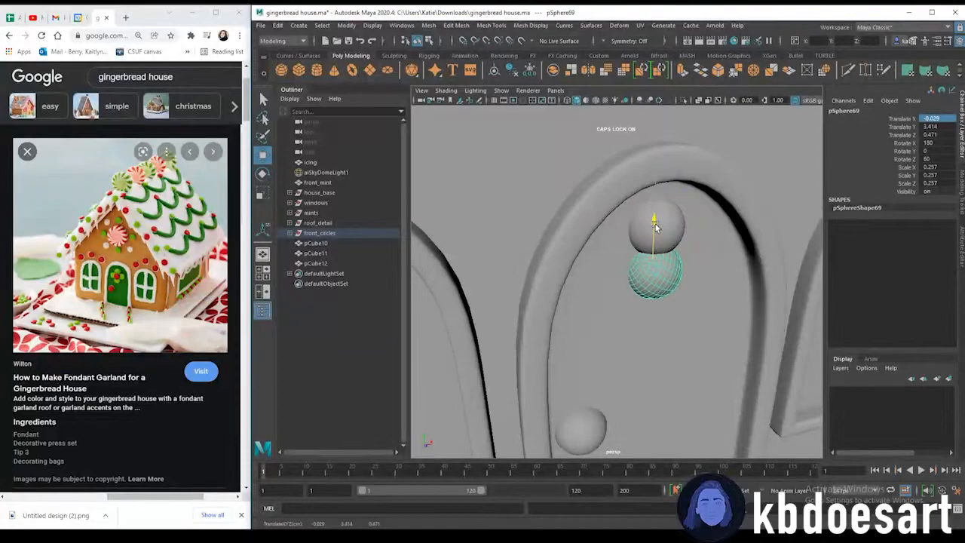
Duplicate more spheres and arrange them into a five-sphere flower cluster at the top of the door
key("ctrl+d")
left_click_drag(672, 288, 652, 283)
left_click_drag(625, 232, 625, 212)
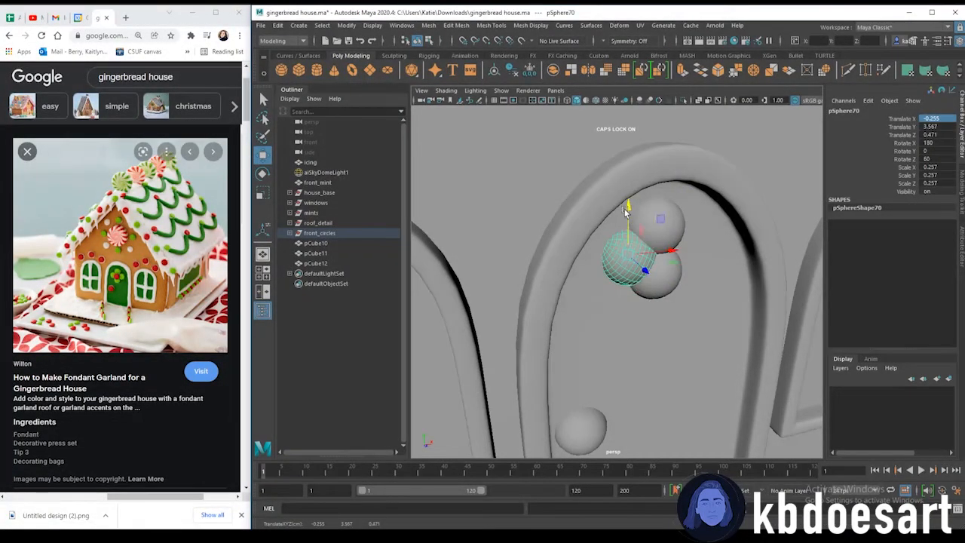
left_click_drag(672, 258, 657, 278)
key("ctrl+d")
key("ctrl+d")
left_click(651, 272)
left_click_drag(641, 208, 643, 225)
left_click_drag(672, 269, 720, 295)
scroll(652, 266, "down", 3)
left_click(642, 250)
left_click_drag(672, 212, 672, 216)
left_click_drag(716, 271, 665, 255, "alt")
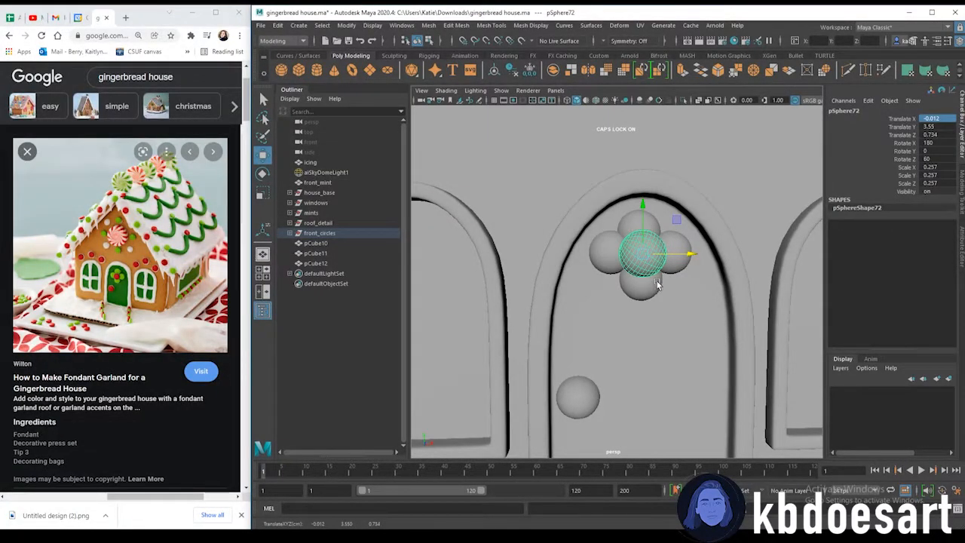
left_click_drag(681, 296, 669, 292, "alt")
left_click(601, 254)
left_click_drag(606, 202, 605, 207)
key("space")
key("space")
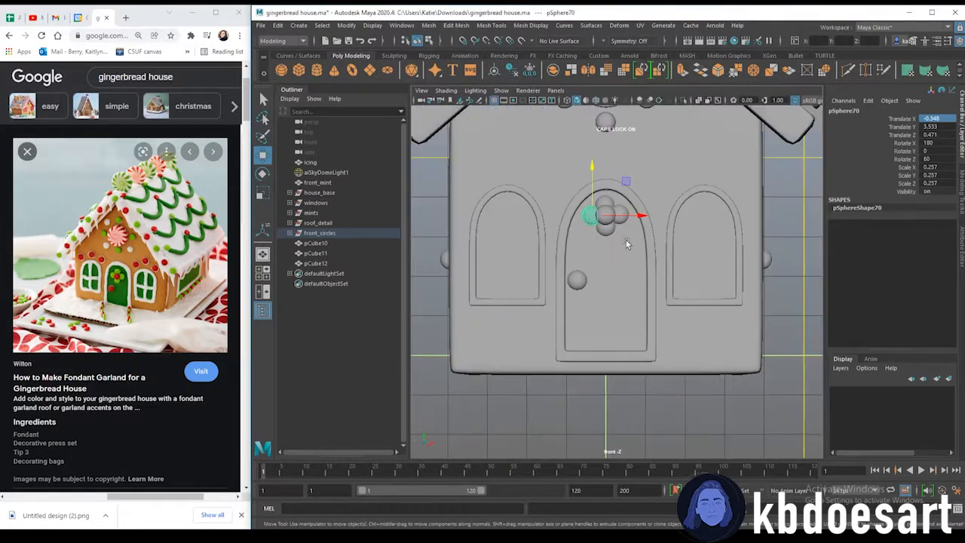
Try to select and move the flower cluster, undoing the accidental move
left_click(780, 213)
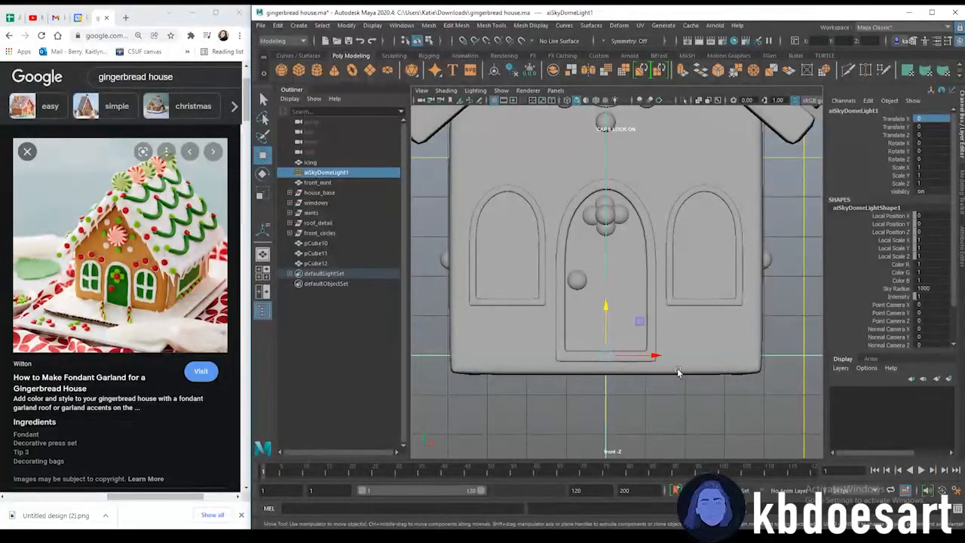
key("space")
key("space")
scroll(751, 273, "down", 5)
left_click_drag(753, 282, 745, 303, "alt")
scroll(657, 300, "up", 5)
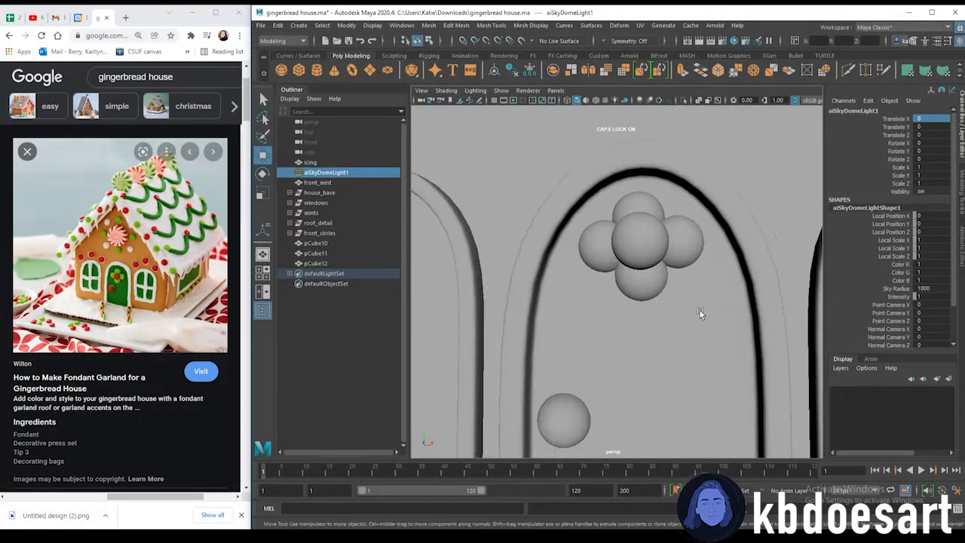
left_click_drag(601, 223, 601, 223)
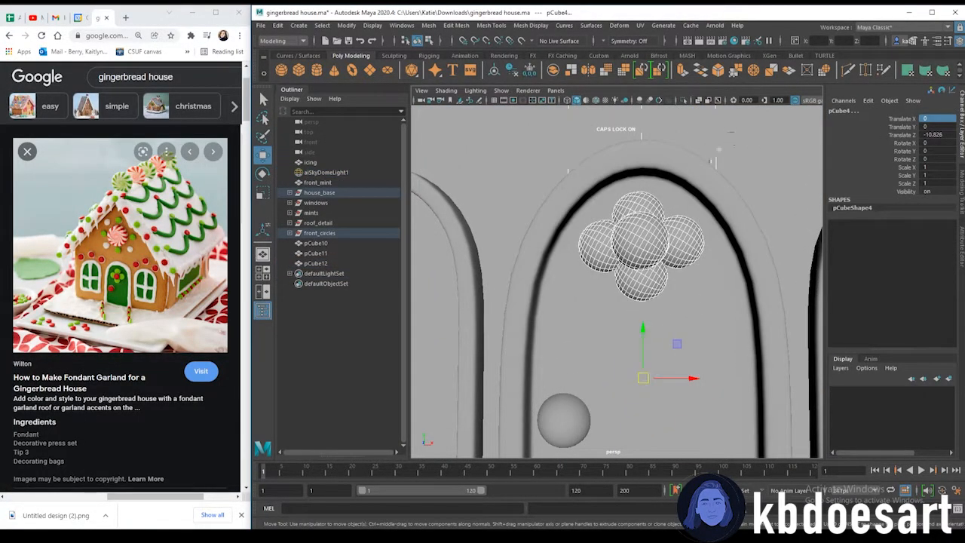
left_click_drag(644, 327, 644, 335)
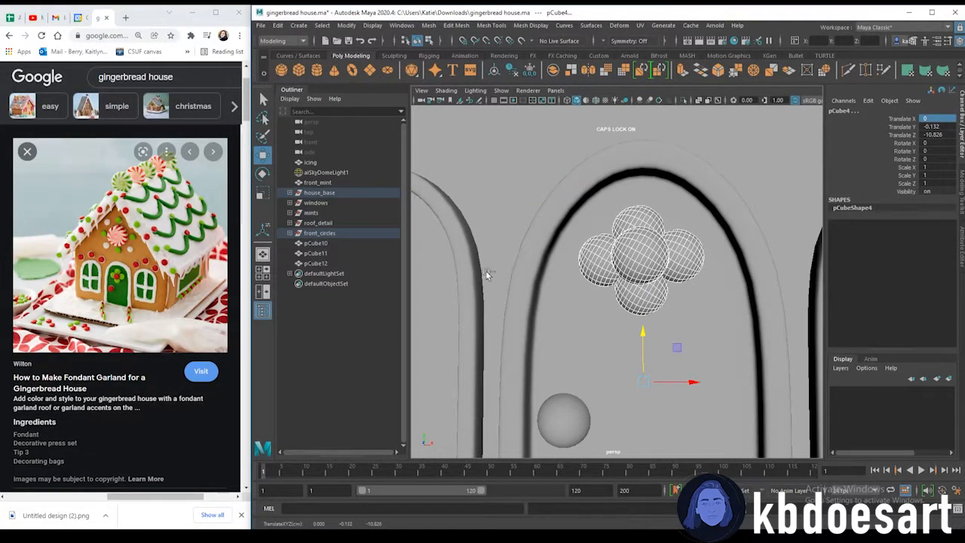
left_click(336, 232)
key("ctrl+z")
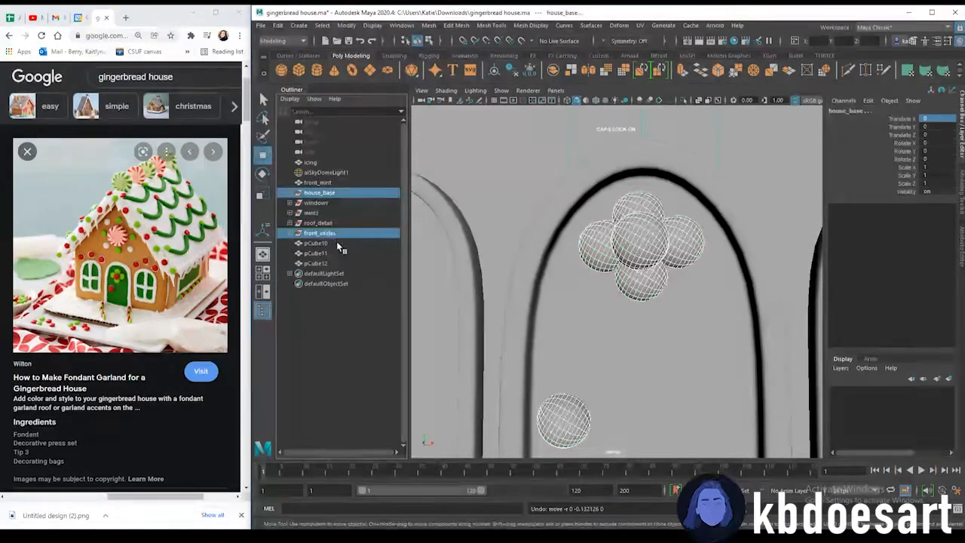
Select the flower cluster spheres and move them slightly down on the door
left_click(334, 233)
left_click(332, 196, "shift")
left_click(333, 195)
left_click(338, 233)
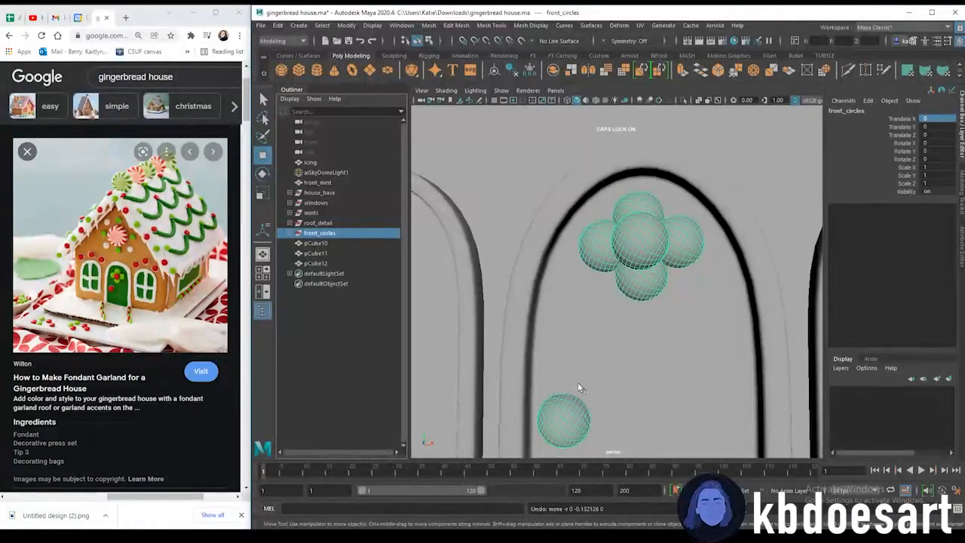
left_click(622, 257)
left_click(588, 246, "shift")
left_click(645, 198, "shift")
left_click(695, 243, "shift")
left_click(641, 279, "shift")
left_click_drag(646, 256, 651, 277)
key("space")
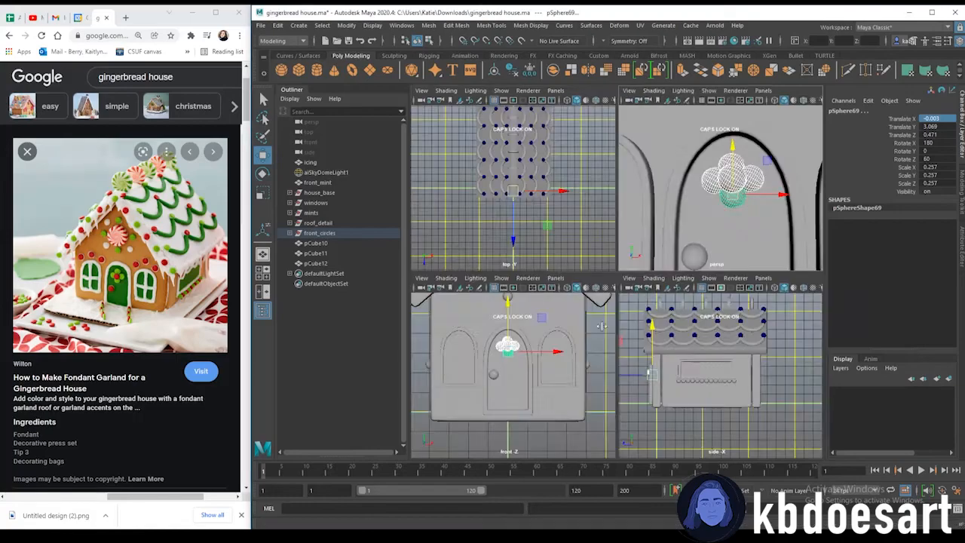
key("space")
left_click_drag(606, 185, 606, 183)
Lower the doorknob sphere on the door
left_click(577, 280)
left_click_drag(575, 235, 576, 237)
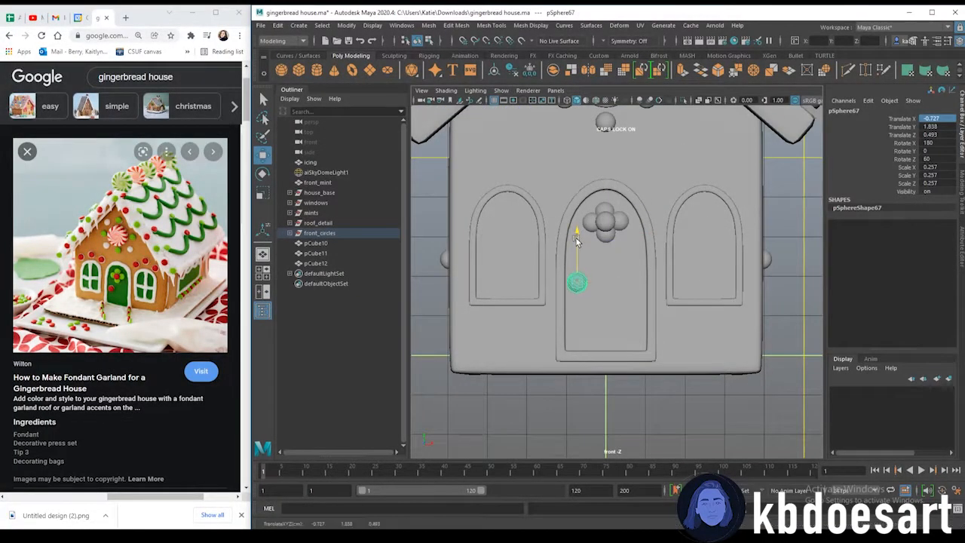
left_click(785, 234)
scroll(785, 235, "down", 5)
key("space")
key("space")
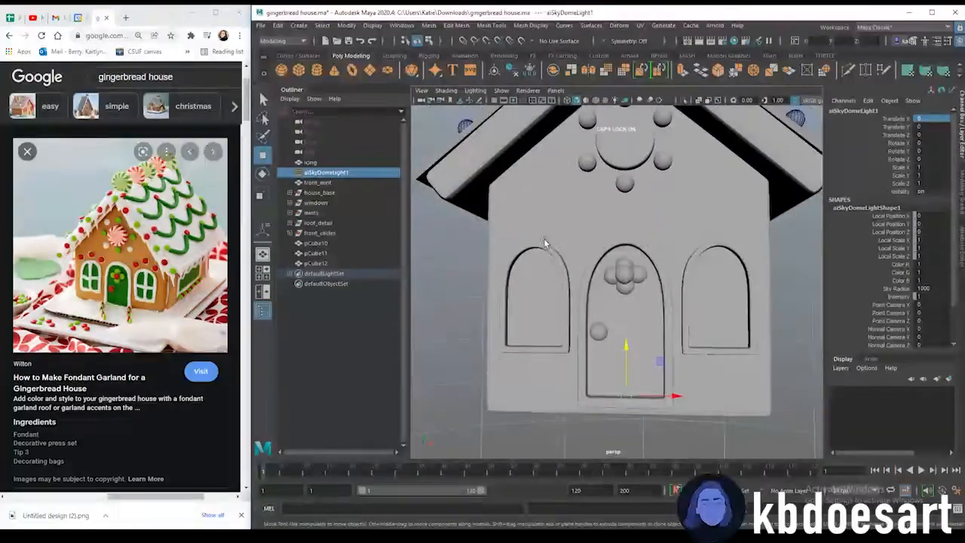
Duplicate a candy sphere and move the copy to the upper left of the front wall beneath the roof
scroll(623, 301, "down", 5)
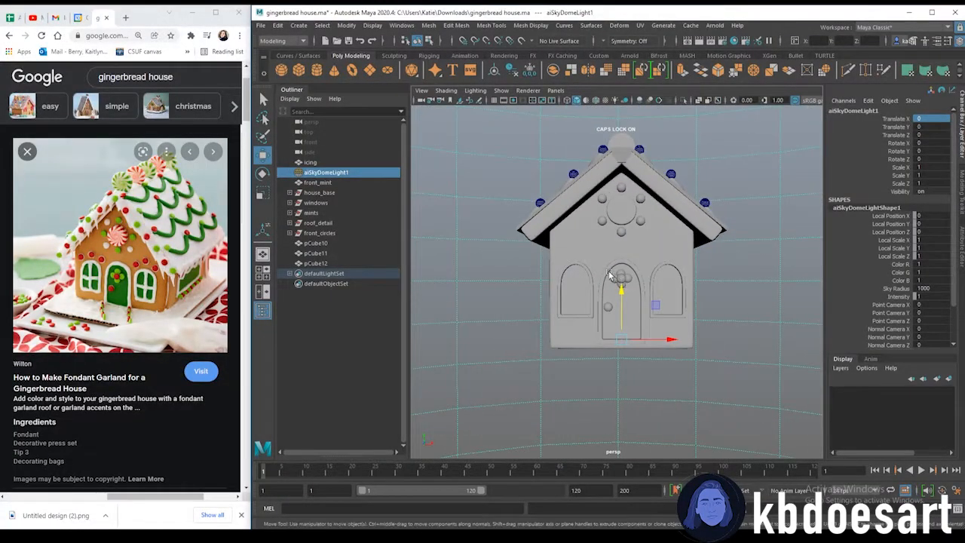
scroll(621, 281, "up", 5)
left_click(594, 345)
key("ctrl+d")
left_click_drag(593, 296, 563, 175)
left_click_drag(619, 210, 488, 214)
mouse_move(464, 176)
left_mouse_down()
mouse_move(463, 199)
mouse_move(464, 187)
left_mouse_up()
key("space")
key("space")
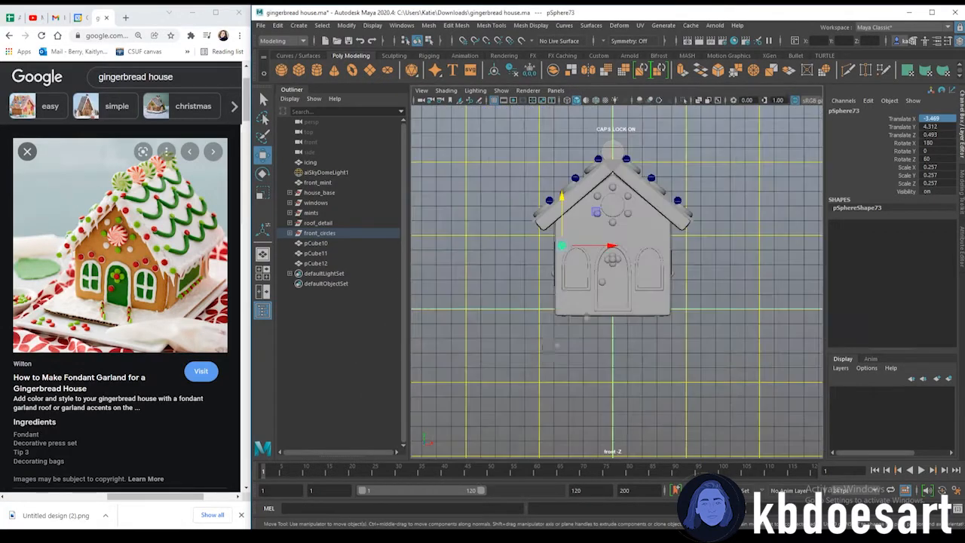
Move a candy sphere up and right onto the upper left area of the front wall beneath the roof
scroll(647, 307, "up", 5)
scroll(647, 307, "down", 3)
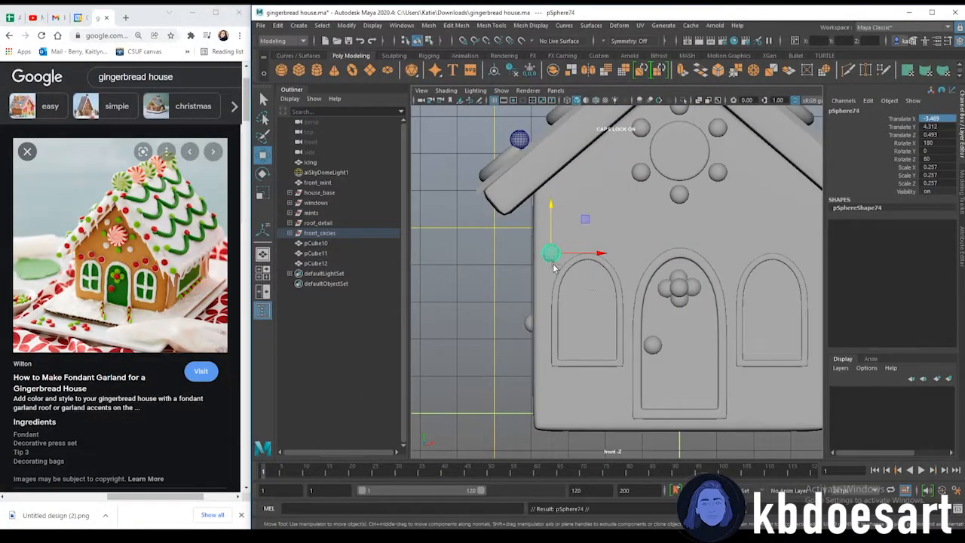
left_click_drag(579, 257, 611, 256)
left_click_drag(581, 212, 581, 199)
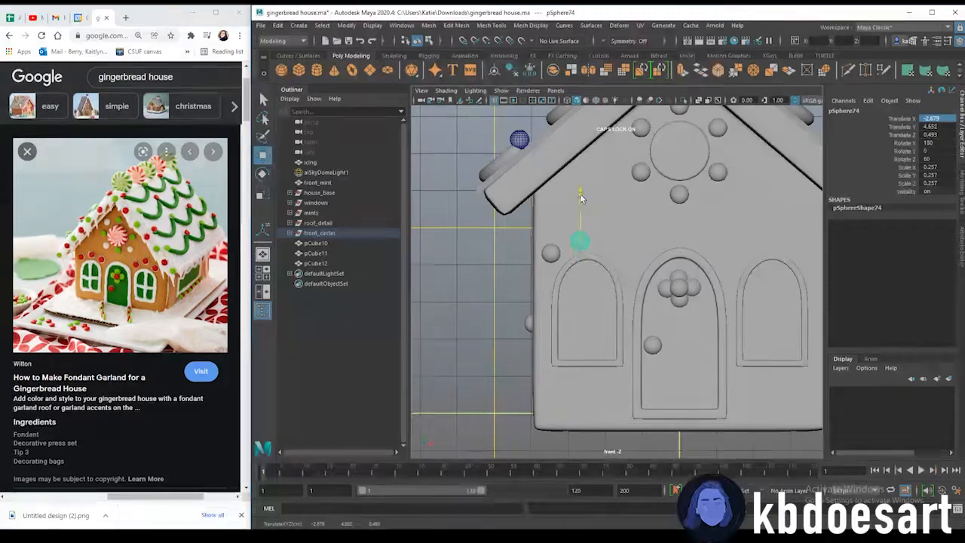
left_click_drag(602, 240, 662, 235)
Duplicate the candy sphere and arrange the spheres in a row along the upper left of the front wall
key("ctrl+d")
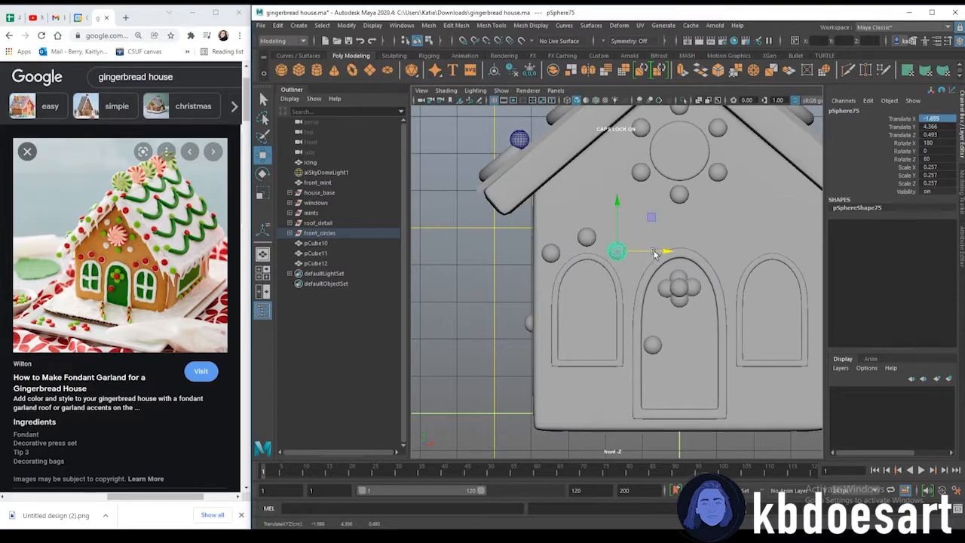
left_click(552, 254)
left_click_drag(581, 254, 589, 254)
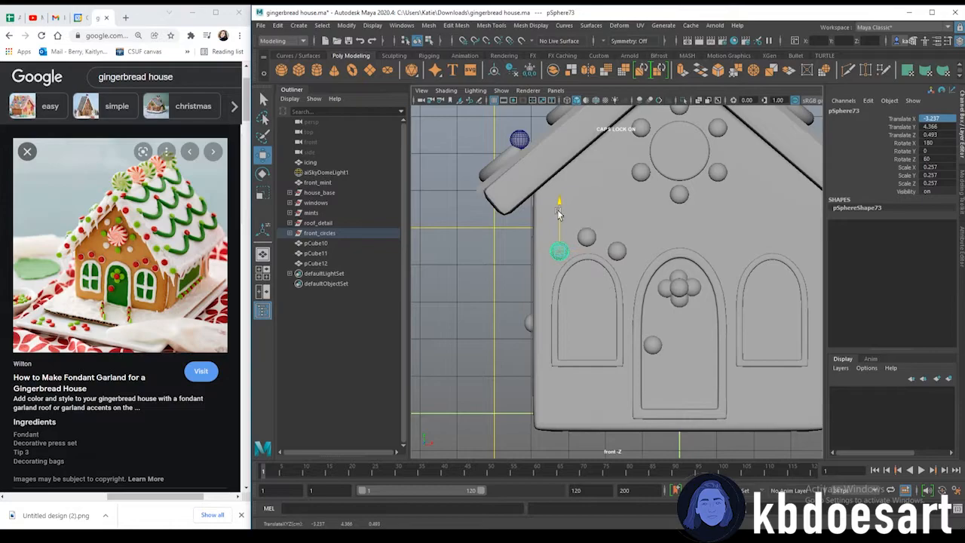
left_click(587, 236)
left_click(617, 251, "shift")
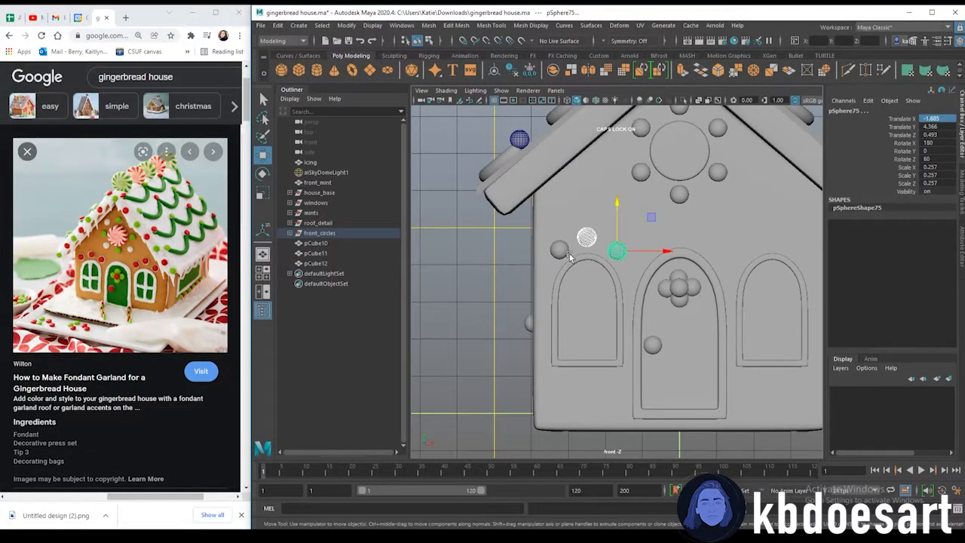
left_click(594, 274)
left_click(616, 251)
left_click_drag(617, 224, 634, 250)
Select the left row of candy spheres, duplicate them and move the copies across to the right side of the front wall
left_click(562, 248)
left_click(585, 237, "shift")
left_click(618, 248, "shift")
key("ctrl+d")
left_click_drag(636, 249, 828, 249)
scroll(721, 336, "down", 4)
left_click(579, 366)
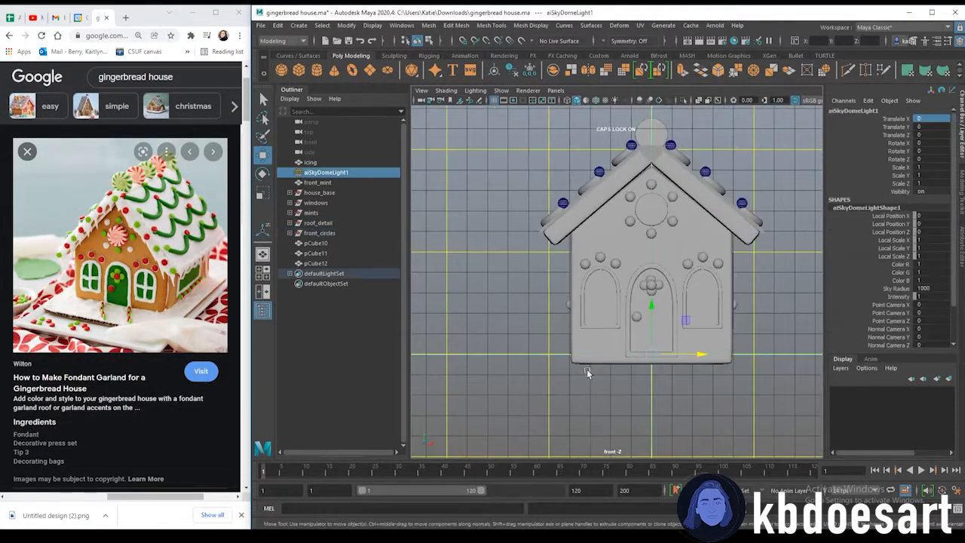
Switch to the perspective view and create a new polygon cube
middle_click_drag(700, 358, 632, 325, "alt")
key("space")
key("space")
scroll(745, 249, "down", 7)
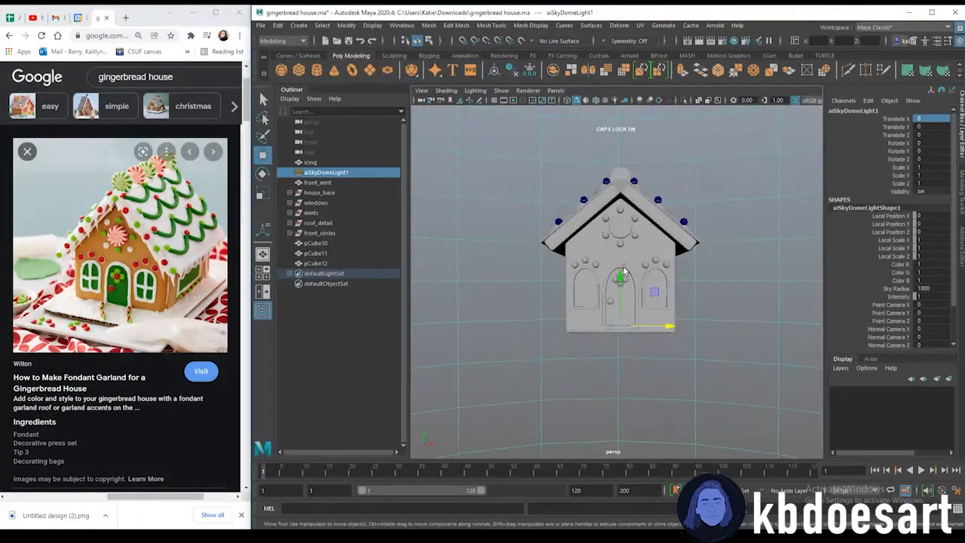
left_click_drag(570, 303, 620, 306, "alt")
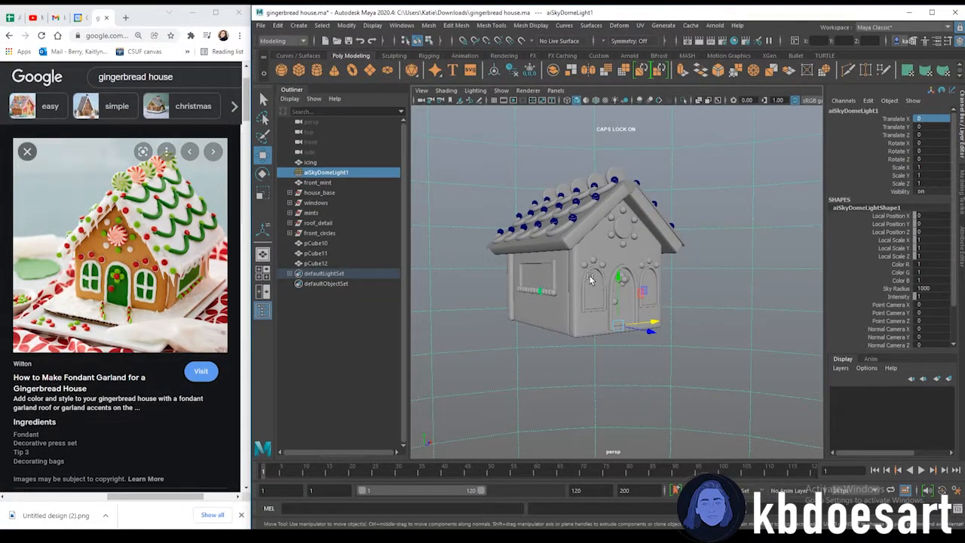
left_click(299, 70)
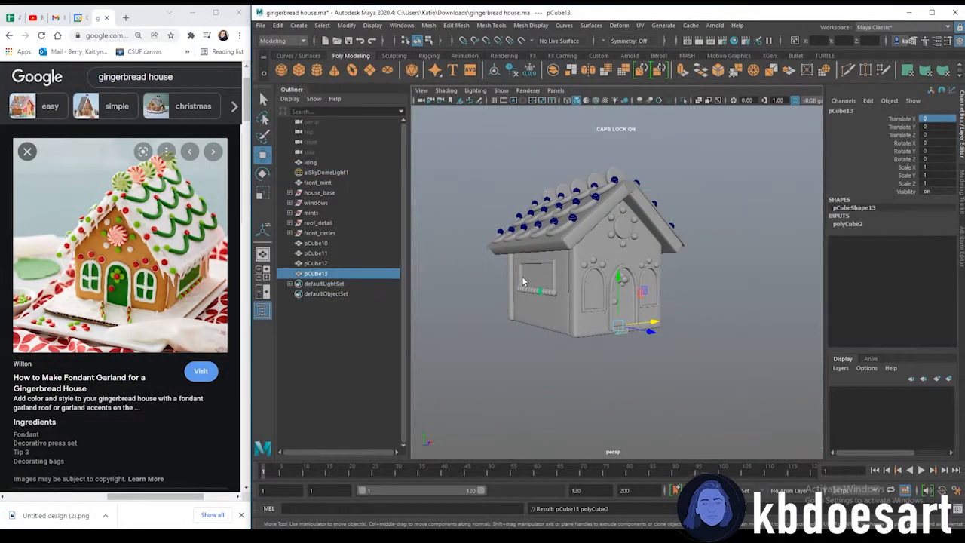
Move the new cube forward in front of the door, undoing an attempted scale
left_click_drag(652, 340, 675, 355)
right_click_drag(675, 355, 705, 352, "alt")
middle_click_drag(704, 351, 655, 286, "alt")
key("r")
left_click_drag(627, 352, 560, 370, "alt")
key("ctrl+z")
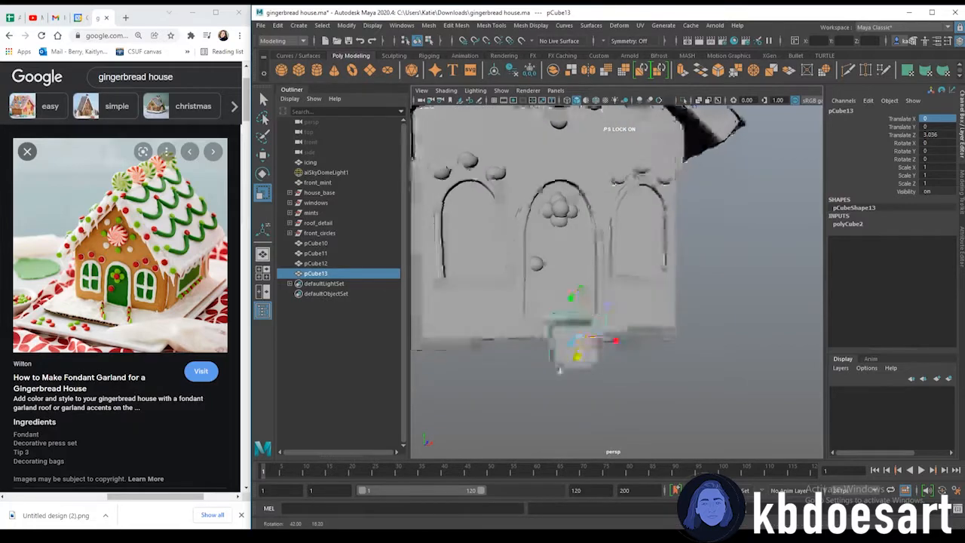
Insert two edge loops through the middle of the cube
right_click_drag(585, 341, 531, 286, "shift")
mouse_move(603, 377)
left_mouse_down("alt")
mouse_move(613, 392)
mouse_move(592, 366)
left_mouse_up("alt")
left_click_drag(570, 324, 596, 366, "alt")
scroll(580, 282, "up", 4)
middle_click_drag(573, 273, 623, 314, "alt")
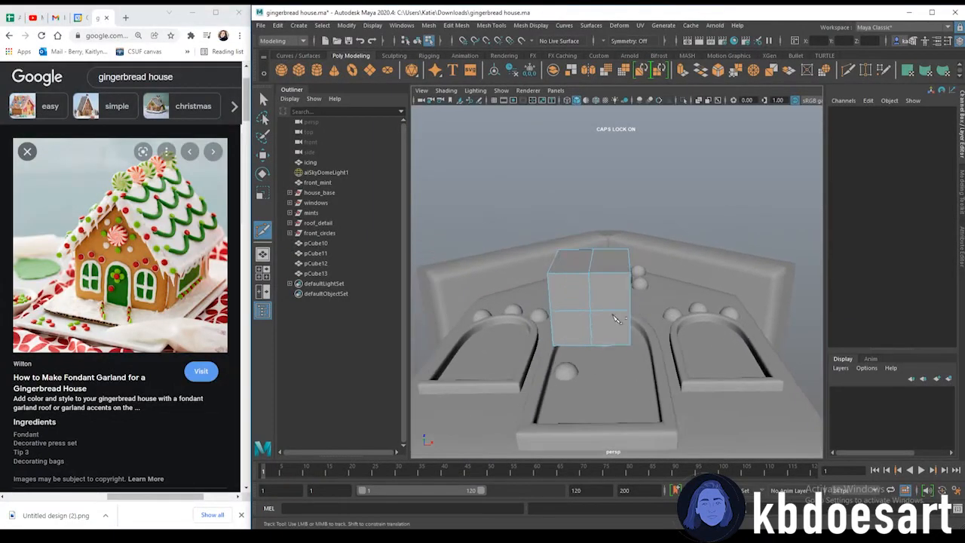
Select the cube's bottom vertex and pull it down into a point, previewing the smoothed teardrop shape
key("q")
right_click_drag(596, 275, 591, 314)
left_click_drag(590, 314, 604, 358, "alt")
key("w")
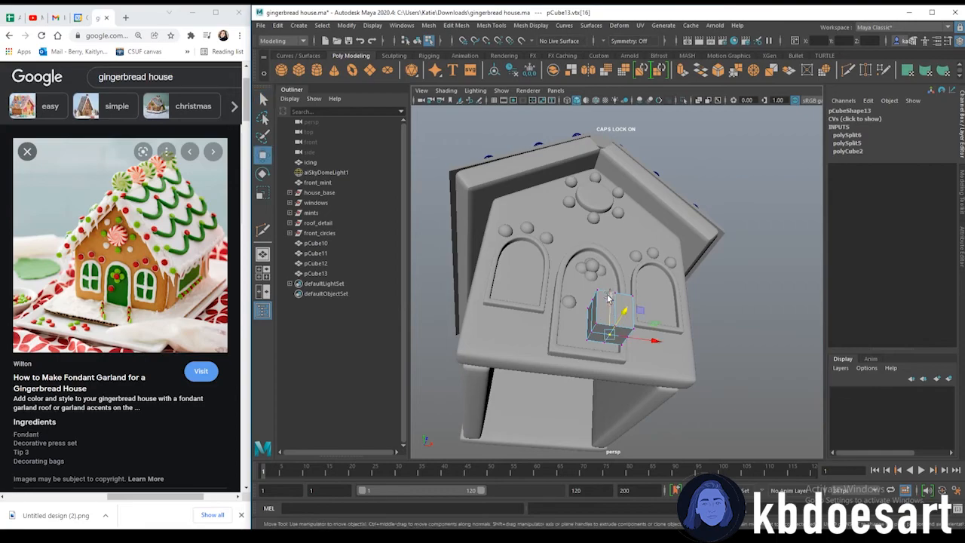
left_click_drag(609, 320, 664, 267)
key("3")
scroll(608, 390, "up", 2)
key("r")
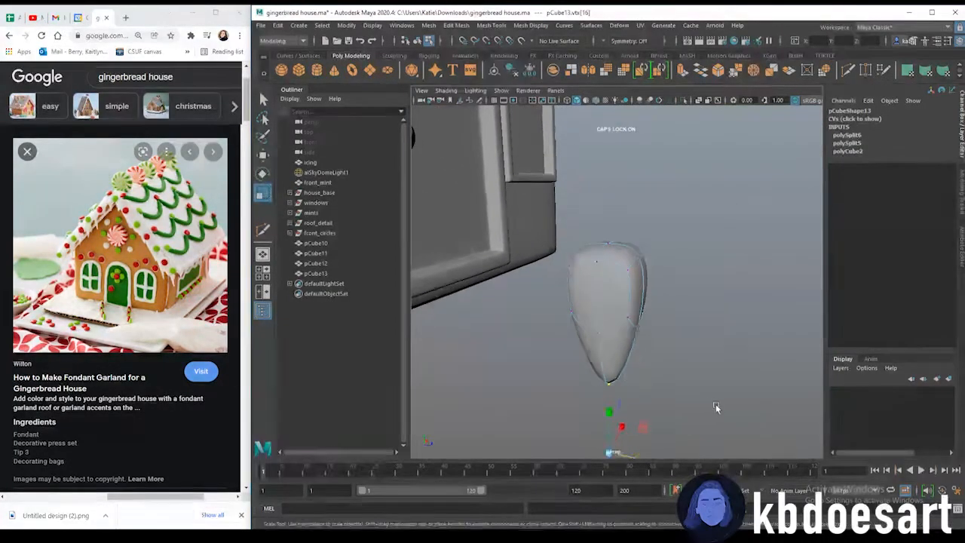
Scale the teardrop shape thinner in depth to form a flat icicle
scroll(653, 448, "down", 2)
right_click_drag(623, 311, 632, 292)
left_click_drag(653, 285, 609, 292)
left_click(609, 291)
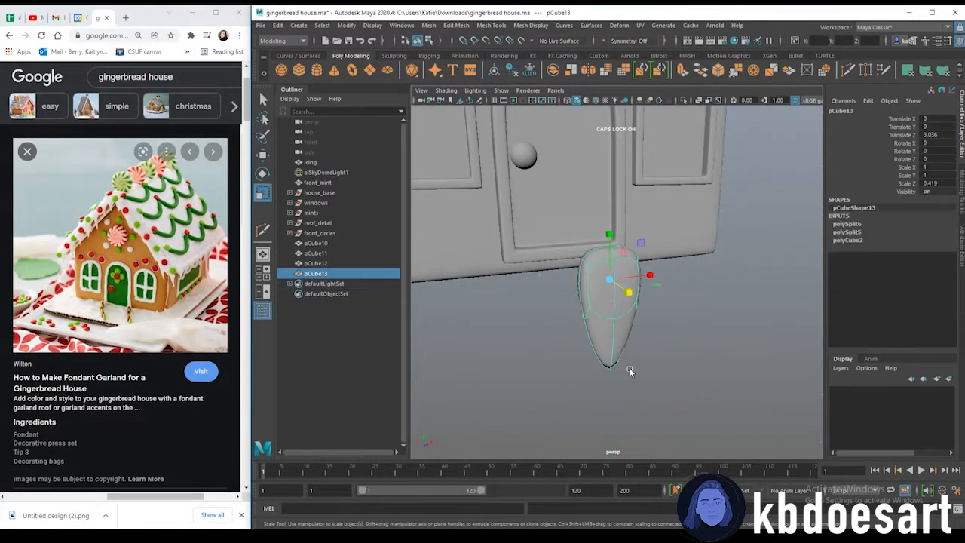
key("ctrl+z")
key("ctrl+z")
key("3")
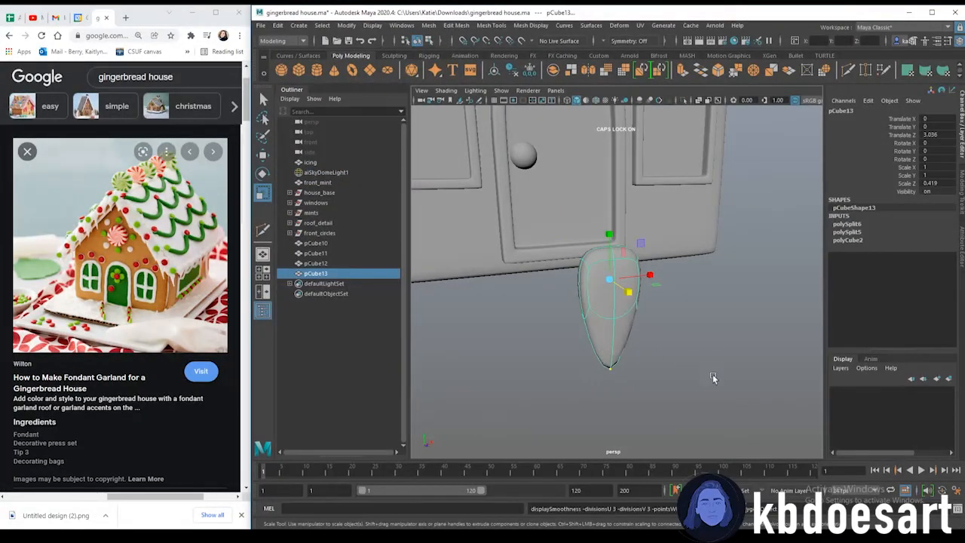
Select all of the icicle's edges and bevel them with a fraction of 0.5 and one segment
left_click_drag(617, 386, 637, 275, "alt")
right_click_drag(609, 254, 612, 227)
left_click_drag(570, 214, 698, 390)
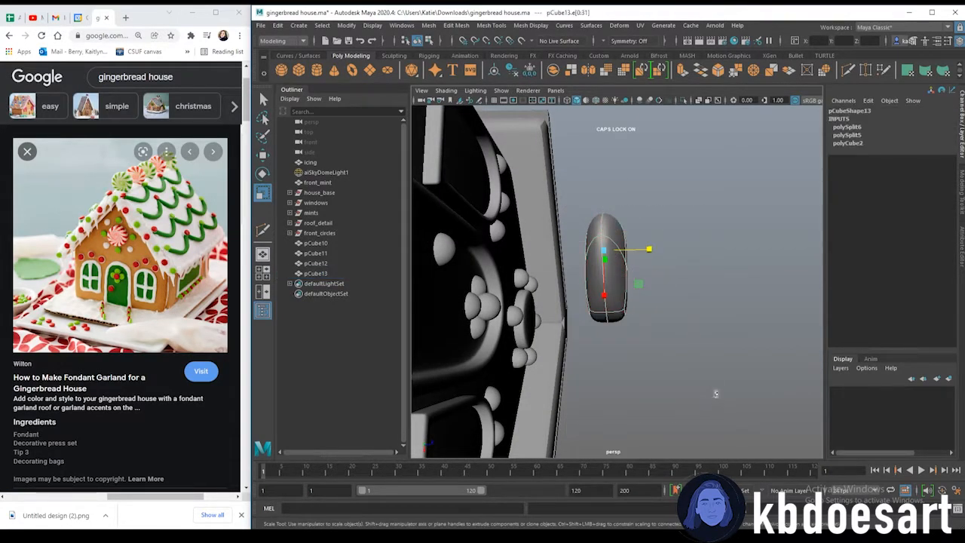
key("ctrl+b")
left_click_drag(628, 265, 561, 387, "alt")
right_click_drag(560, 387, 688, 368, "alt")
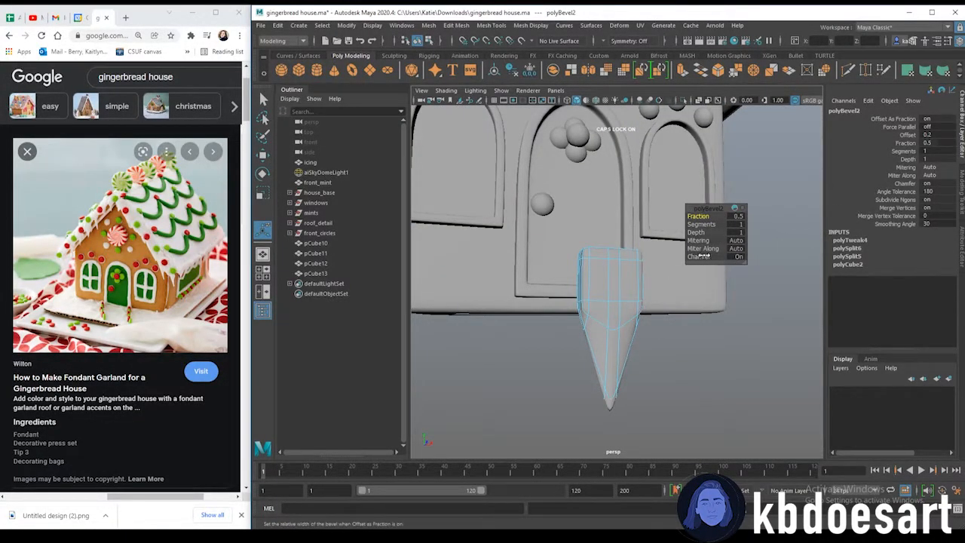
left_click(650, 357)
left_click_drag(650, 357, 615, 311, "alt")
left_click(615, 312)
right_click_drag(615, 311, 638, 317, "alt")
Scale the icicle taller and move it up toward the roof peak
right_click_drag(621, 264, 653, 252)
key("r")
mouse_move(609, 231)
left_mouse_down()
mouse_move(612, 213)
mouse_move(612, 221)
left_mouse_up()
left_click_drag(596, 324, 727, 324, "alt")
right_click_drag(727, 324, 618, 349, "alt")
left_click_drag(618, 349, 529, 340, "alt")
key("w")
left_click_drag(616, 235, 653, 239)
middle_click_drag(653, 239, 644, 376, "alt")
left_click_drag(610, 354, 610, 353)
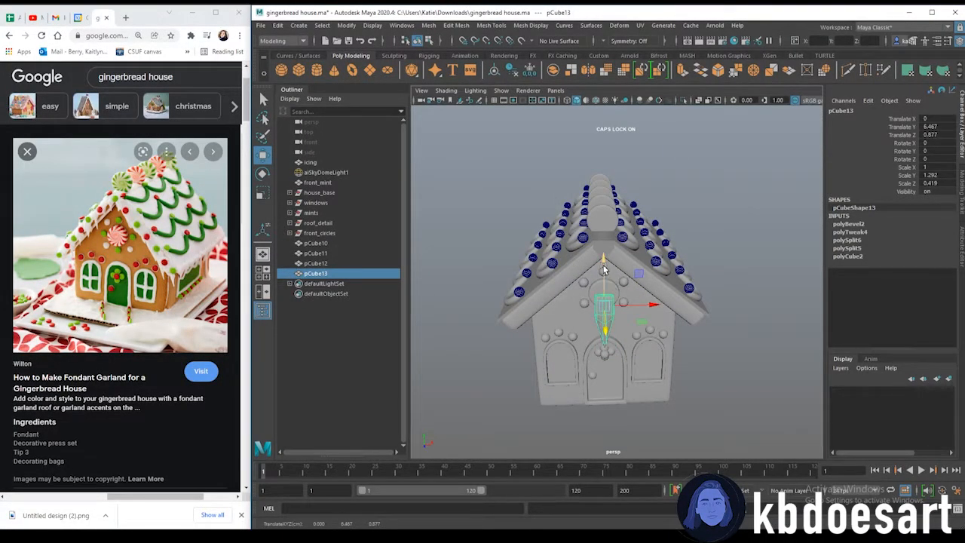
left_click_drag(604, 269, 598, 211)
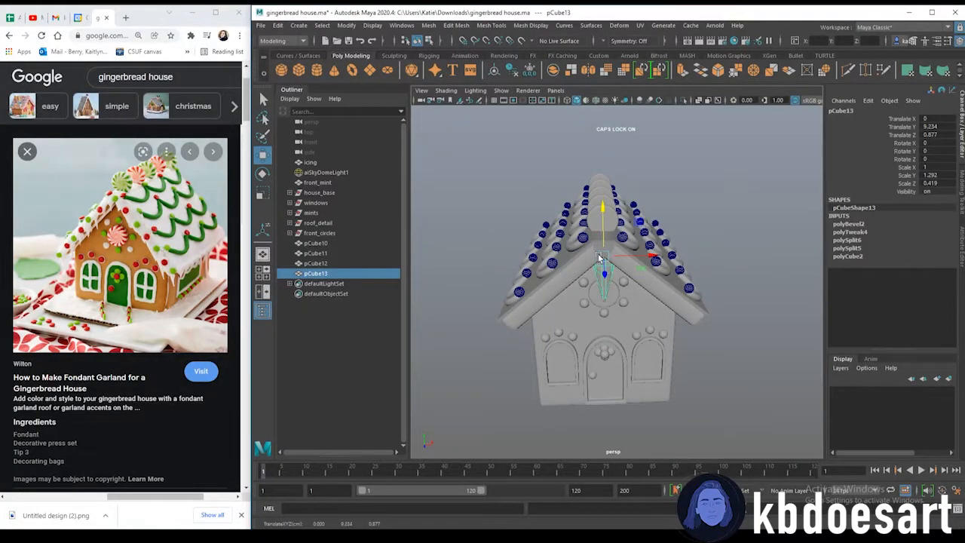
Rotate, scale and position the icicle so it hangs along the right roof edge at the peak
right_click_drag(653, 254, 757, 259, "alt")
left_click_drag(757, 259, 664, 338, "alt")
key("r")
left_click_drag(633, 198, 733, 276)
key("w")
key("e")
key("w")
mouse_move(714, 205)
left_mouse_down()
mouse_move(716, 184)
mouse_move(716, 196)
left_mouse_up()
key("r")
left_click_drag(743, 251, 655, 274)
key("e")
key("w")
left_click_drag(633, 235, 632, 231)
Duplicate the icicle twice, spacing the copies down along the right roof edge
left_click(740, 218)
right_click_drag(740, 218, 641, 252, "alt")
left_click_drag(641, 253, 569, 232, "alt")
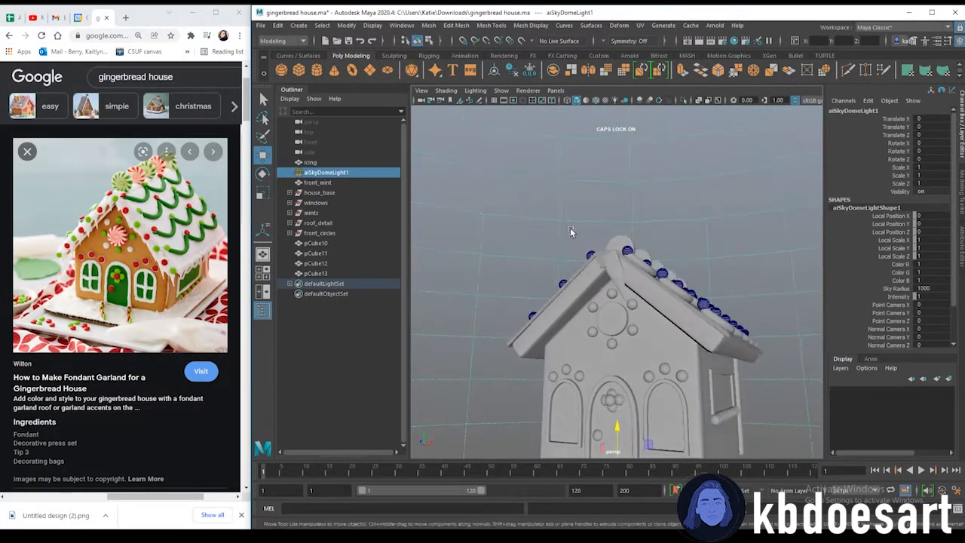
left_click_drag(667, 314, 695, 320, "alt")
right_click_drag(695, 320, 632, 300, "alt")
left_click_drag(631, 300, 638, 299, "alt")
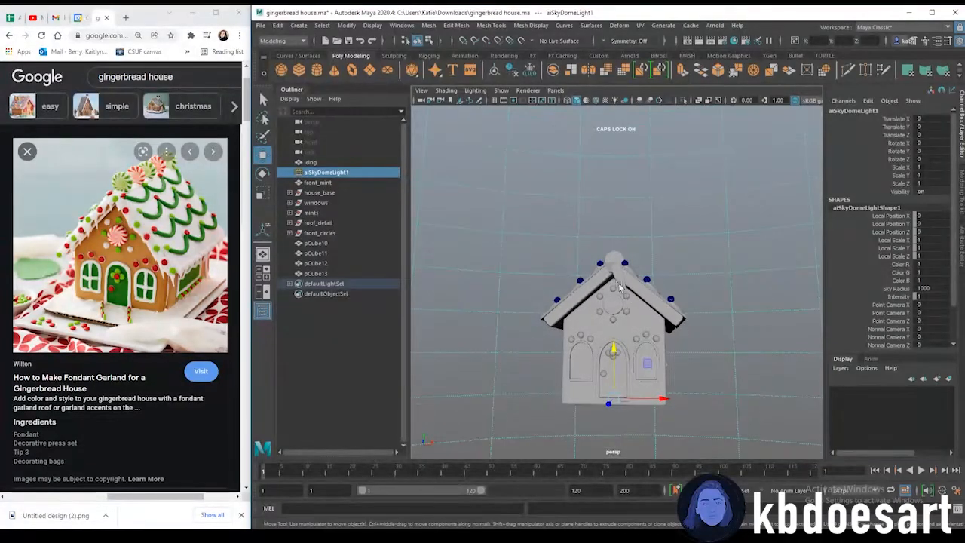
left_click(623, 277)
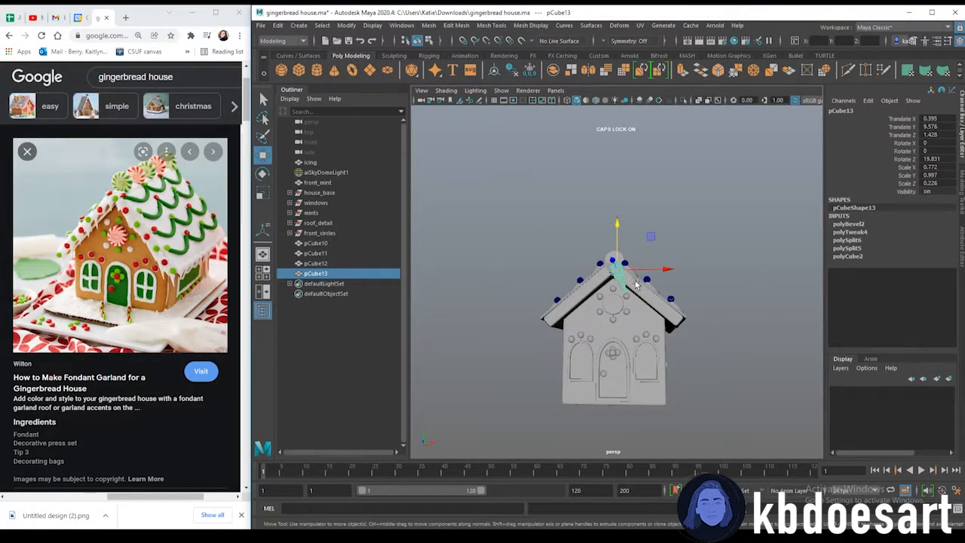
right_click_drag(621, 299, 669, 323, "alt")
middle_click_drag(668, 323, 648, 315, "alt")
right_click_drag(648, 315, 636, 280, "alt")
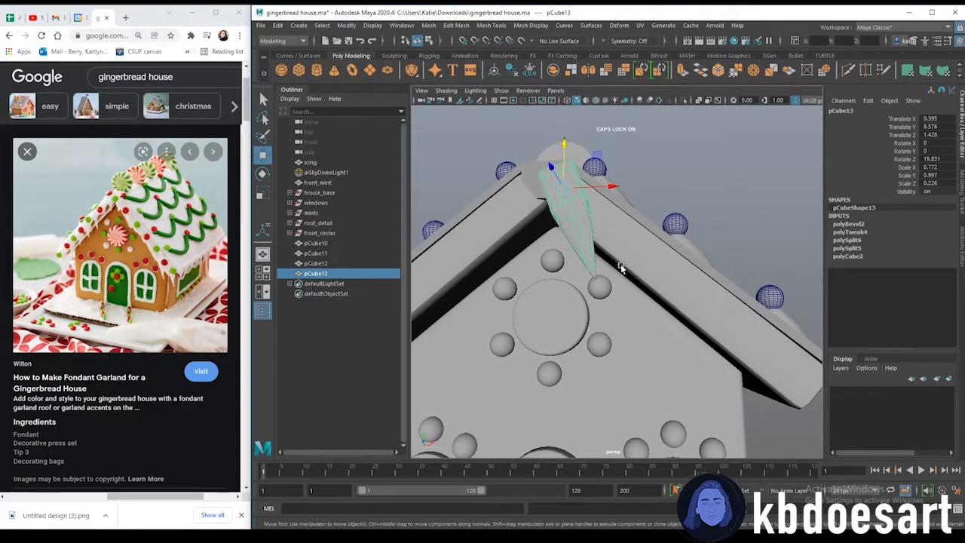
key("ctrl+d")
left_click_drag(581, 191, 610, 198)
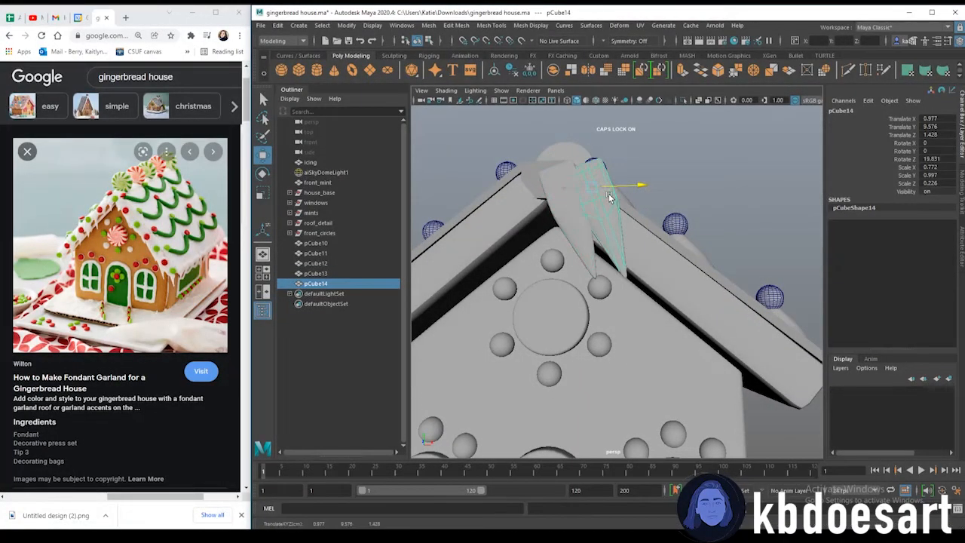
left_click_drag(591, 147, 611, 190)
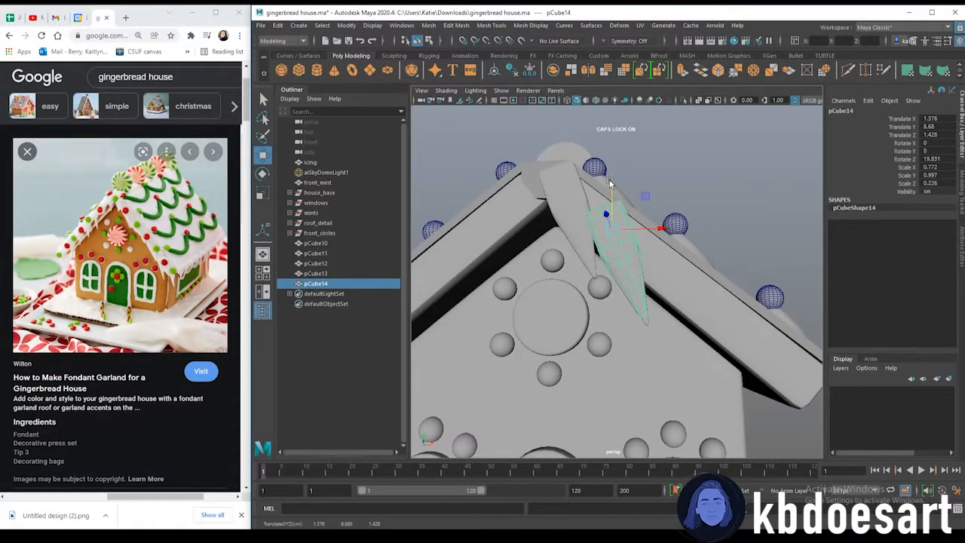
key("ctrl+d")
left_click_drag(665, 235, 697, 231)
left_click_drag(660, 192, 663, 214)
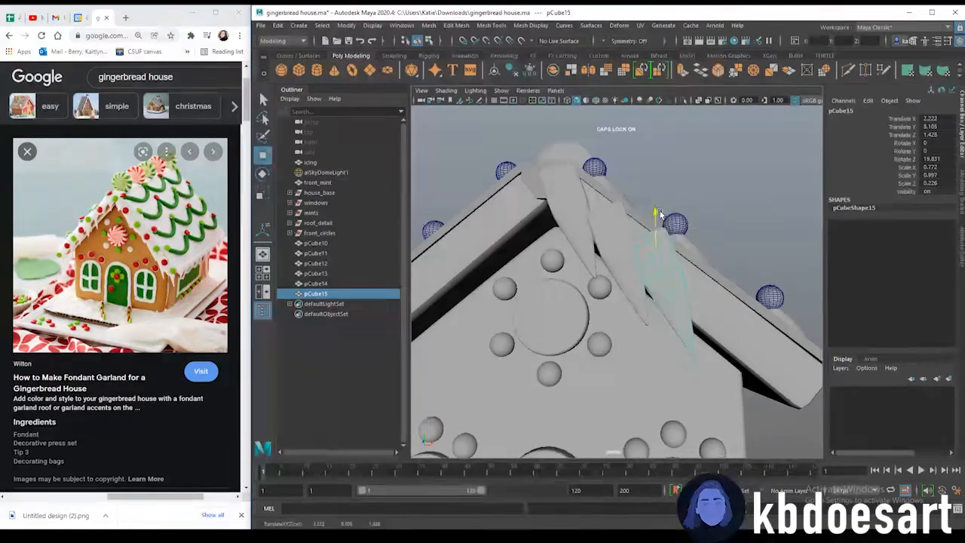
Continue duplicating icicles down the right roof edge toward the eave
key("ctrl+d")
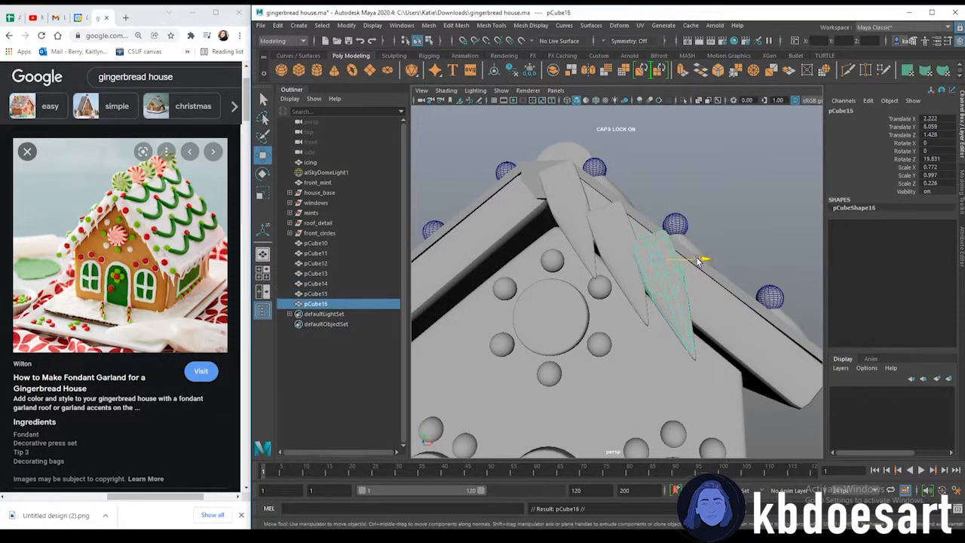
left_click_drag(699, 261, 750, 260)
left_click_drag(703, 217, 702, 254)
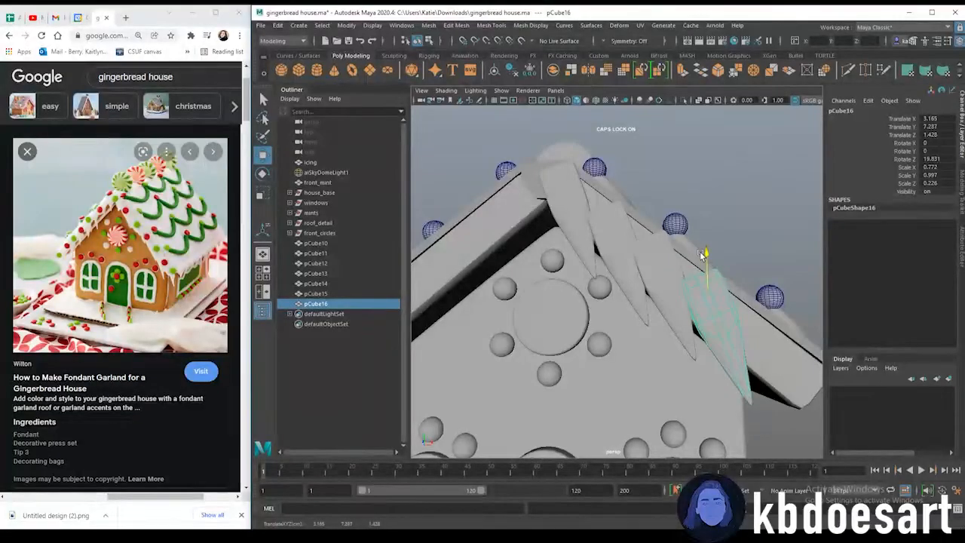
key("ctrl+d")
middle_click_drag(743, 288, 701, 267, "alt")
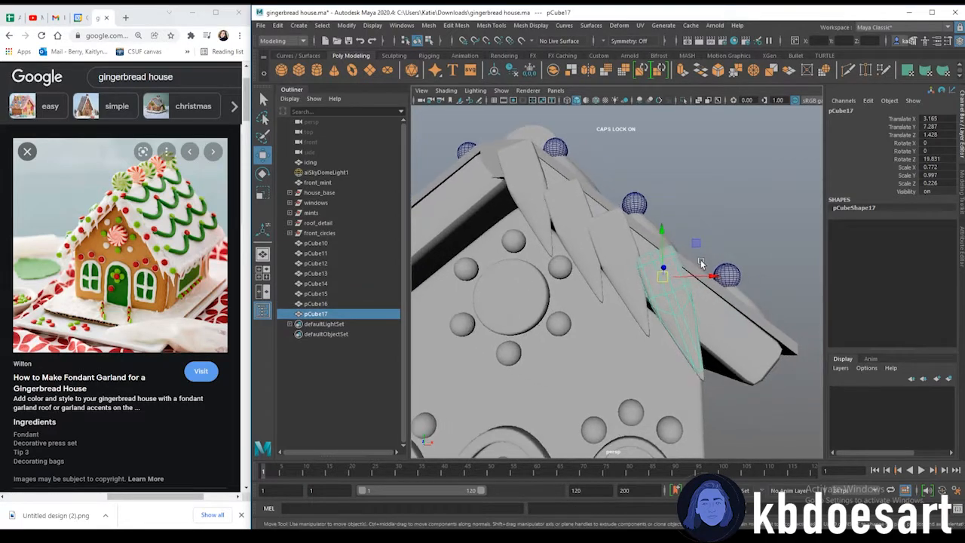
right_click_drag(701, 268, 647, 240, "alt")
left_click_drag(664, 283, 689, 283)
left_click_drag(675, 245, 679, 254)
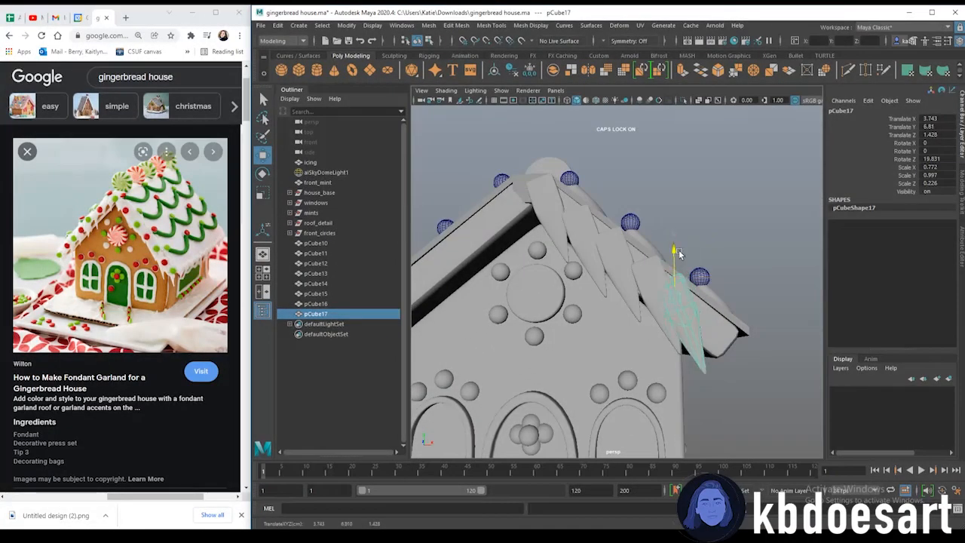
key("ctrl+d")
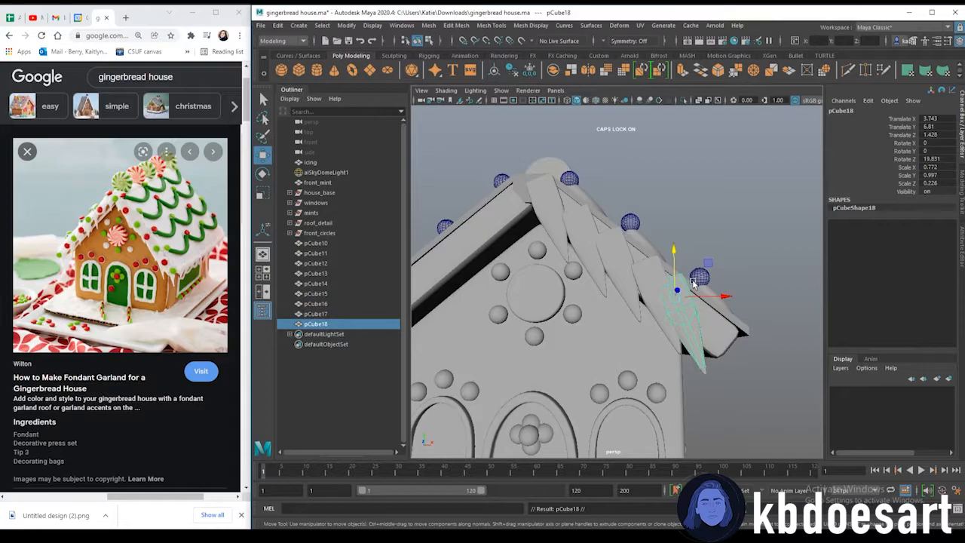
left_click_drag(697, 296, 714, 299)
left_click_drag(694, 257, 715, 291)
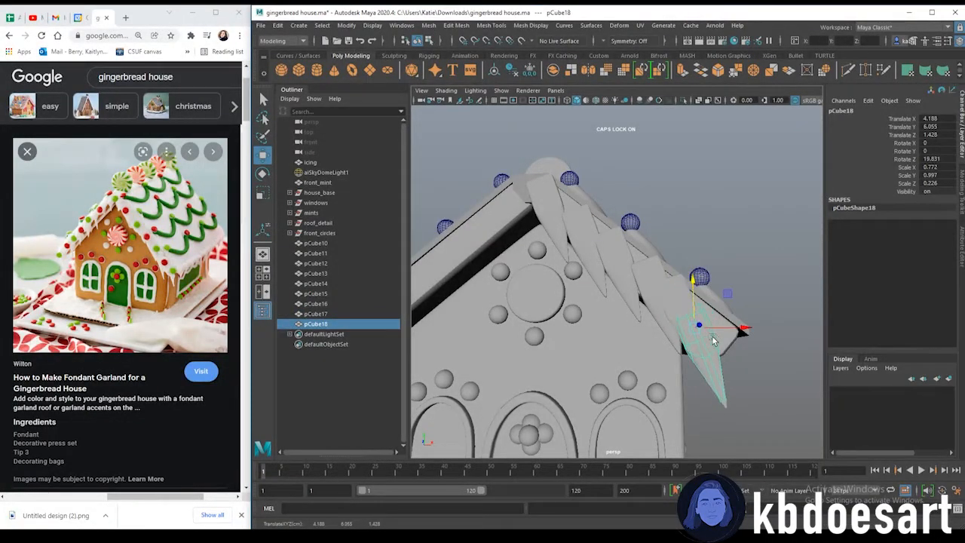
left_click_drag(718, 328, 741, 331)
Duplicate an icicle, rotate it and move it to hang at the roof's front corner
left_click(740, 274)
right_click_drag(735, 276, 589, 298, "alt")
left_click_drag(590, 298, 579, 296, "alt")
right_click_drag(579, 295, 641, 302, "alt")
left_click_drag(641, 302, 599, 355, "alt")
left_click(629, 317)
key("ctrl+d")
key("e")
left_click_drag(594, 402, 617, 379)
key("w")
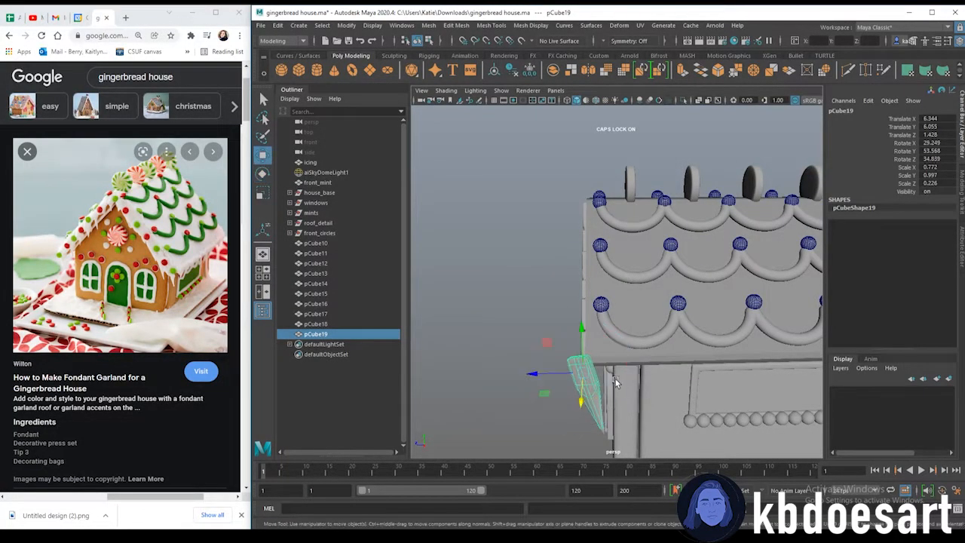
left_click_drag(558, 375, 638, 383)
Adjust the corner icicle's rotation and position beneath the roof edge
key("e")
left_click_drag(630, 348, 658, 372)
left_click_drag(724, 317, 702, 346)
key("w")
left_click_drag(723, 366, 656, 305, "alt")
scroll(664, 350, "up", 4)
left_click_drag(677, 351, 674, 359)
left_click_drag(653, 306, 756, 363, "alt")
key("e")
middle_click_drag(755, 362, 698, 310, "alt")
left_click_drag(698, 310, 748, 352, "alt")
Reorient the front-corner icicle so it hangs straight down beneath the roof's eave
scroll(745, 377, "down", 5)
left_click(524, 404)
scroll(656, 386, "down", 3)
middle_click_drag(662, 386, 596, 379, "alt")
left_click_drag(549, 265, 504, 273, "alt")
left_click(504, 273)
Try Duplicate Special on the icicle with 10 copies spaced -1 in Z, then undo the copies
left_click(278, 25)
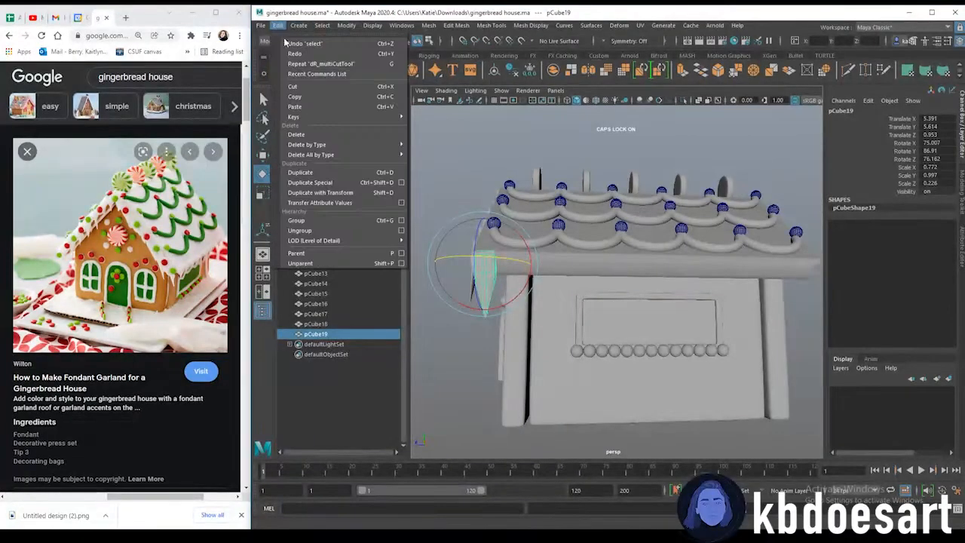
left_click(401, 183)
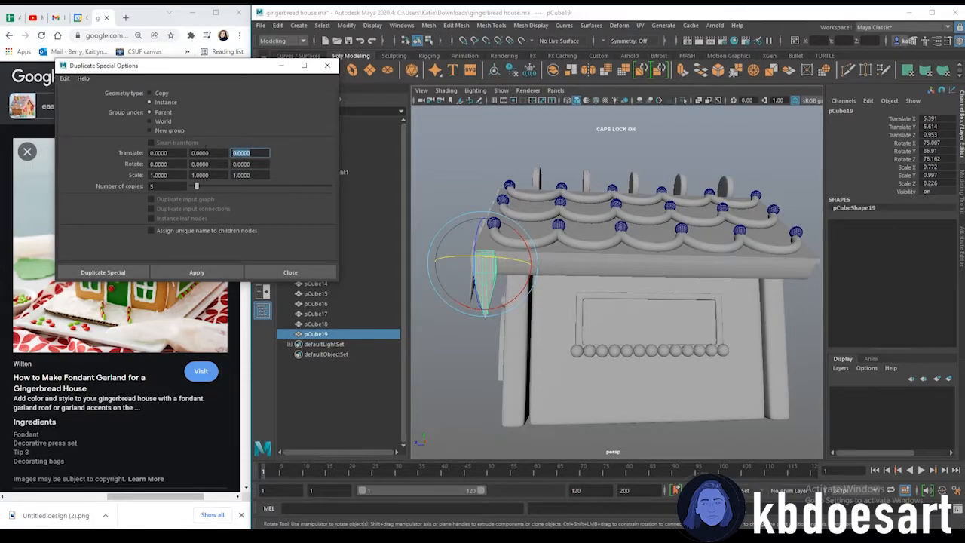
type("-1")
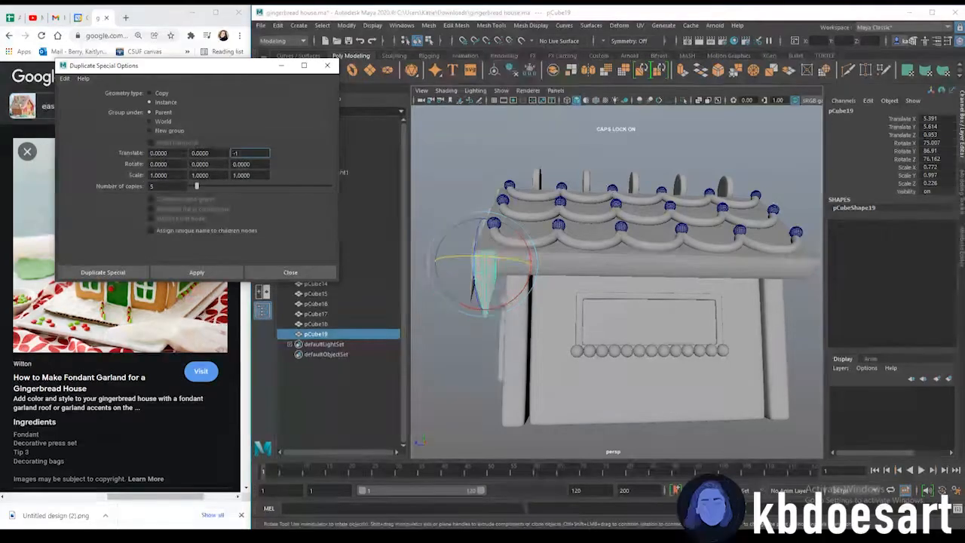
left_click(196, 272)
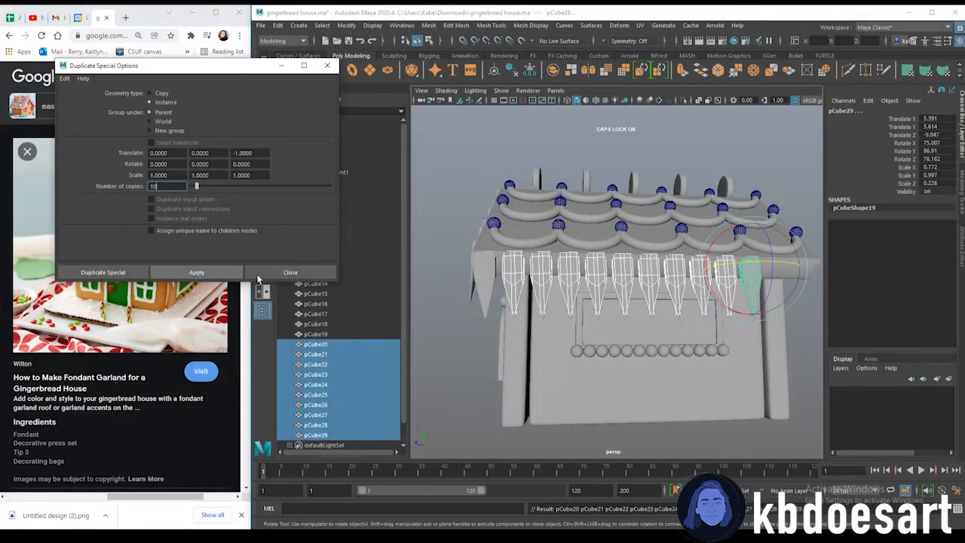
scroll(483, 332, "down", 3)
middle_click_drag(482, 331, 475, 328, "alt")
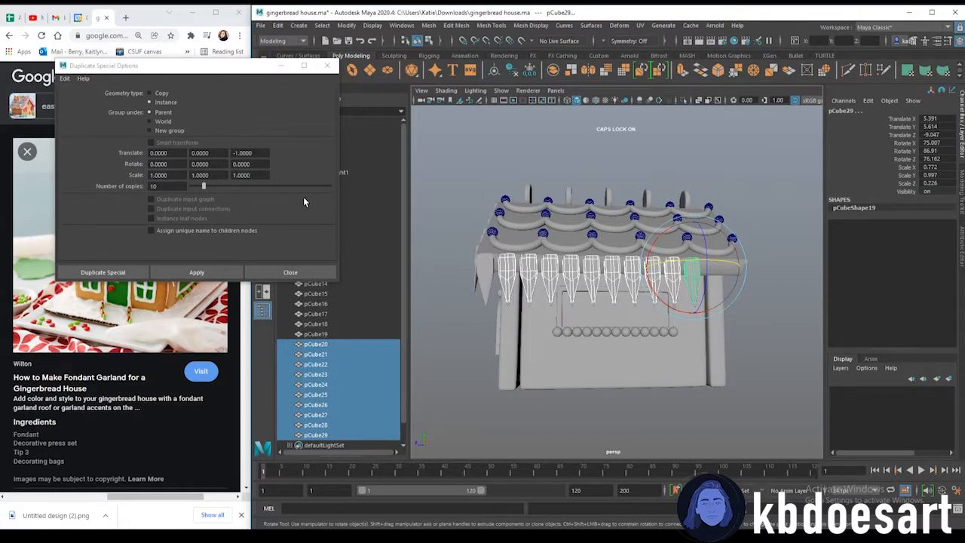
key("ctrl+z")
key("shift+z")
key("ctrl+z")
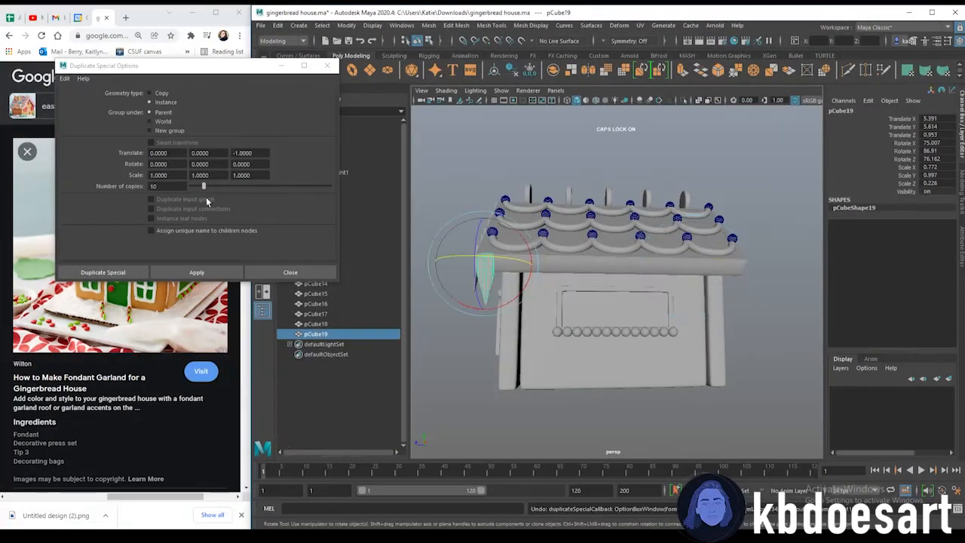
Try Duplicate Special again with 20 copies and a different Z spacing, then undo it
left_click_drag(164, 186, 144, 187)
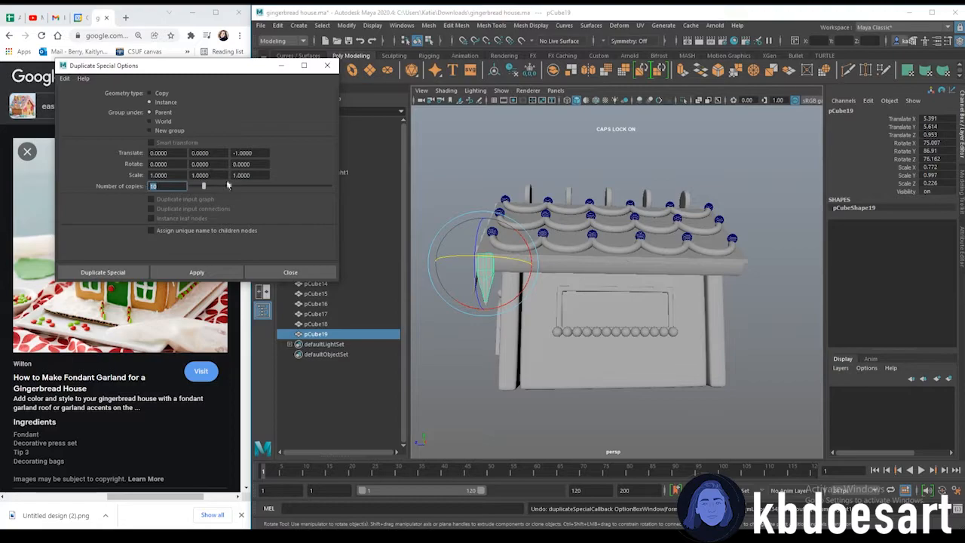
type("20")
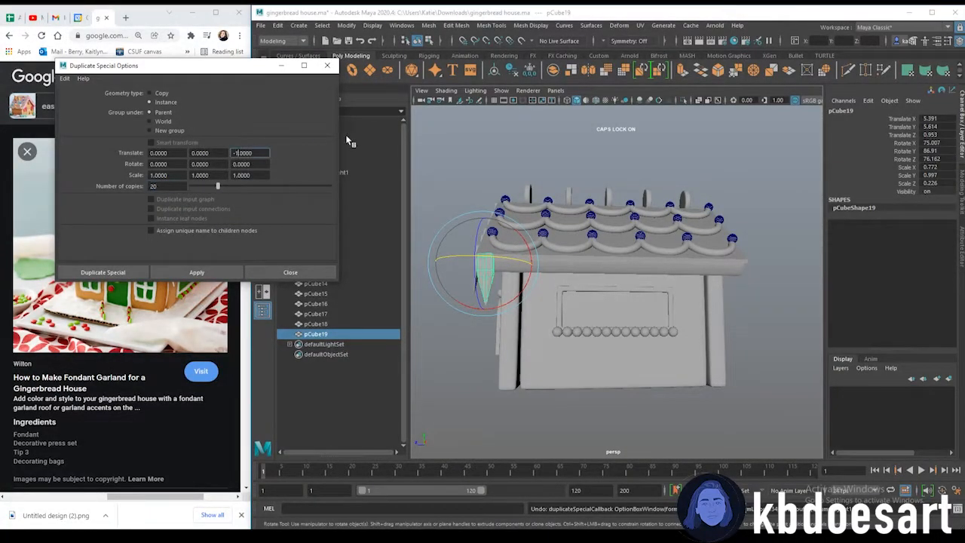
type("5")
left_click(215, 274)
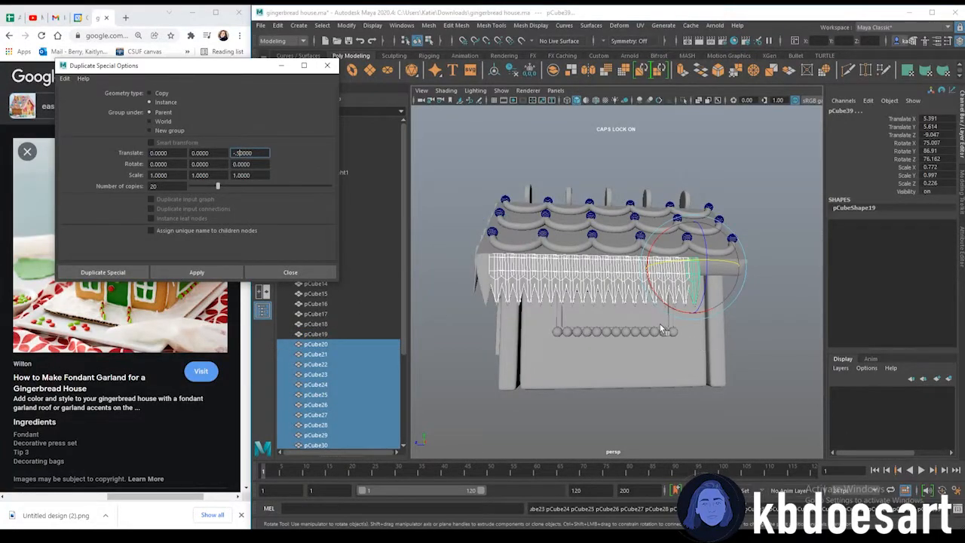
key("ctrl+z")
left_click(633, 160)
key("ctrl+z")
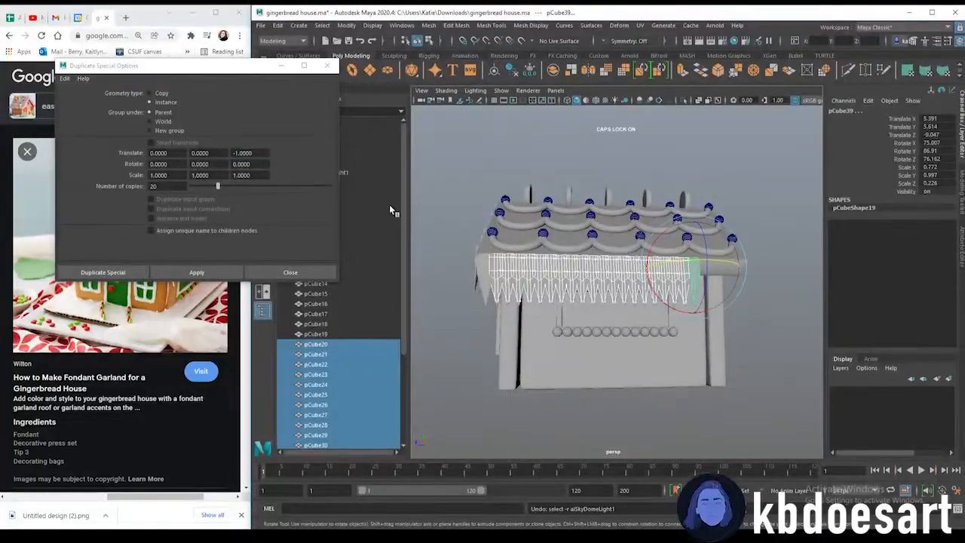
key("ctrl+z")
Duplicate Special the icicle 20 times with a Z translate of -0.8 along the roof eave
left_click(243, 153)
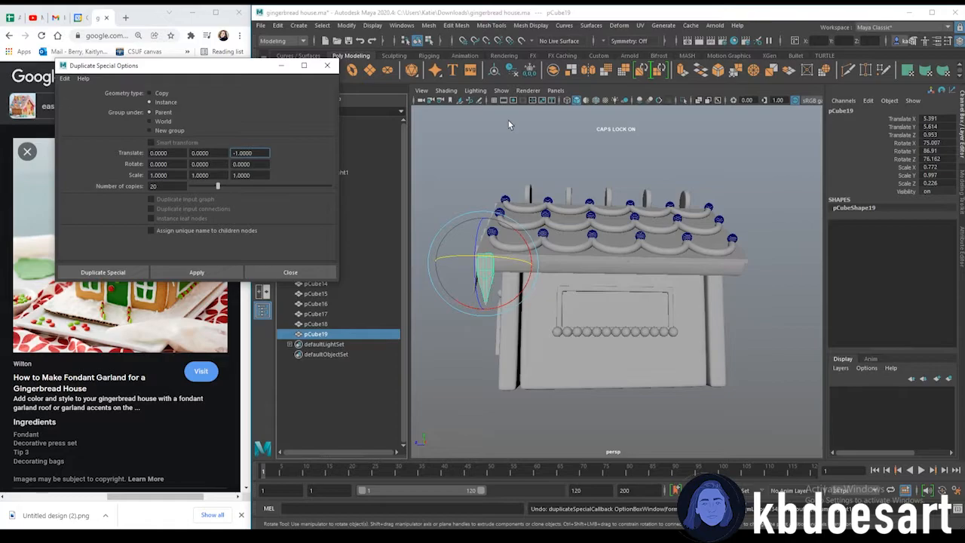
key("Right")
key("BackSpace")
key("Right")
left_click(190, 272)
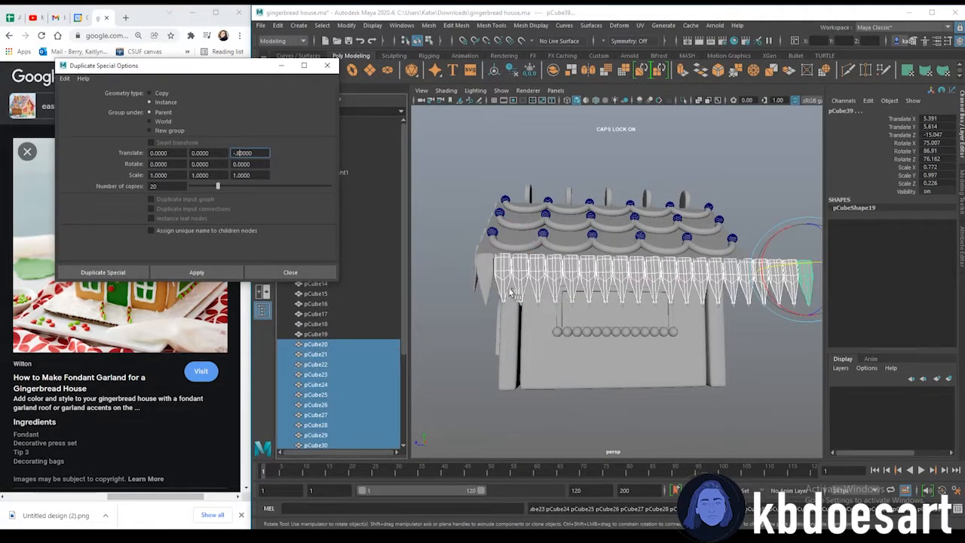
Select the surplus icicles extending past the end of the house and delete them
left_click(513, 353)
middle_click_drag(643, 328, 512, 326, "alt")
left_click_drag(715, 331, 679, 330, "alt")
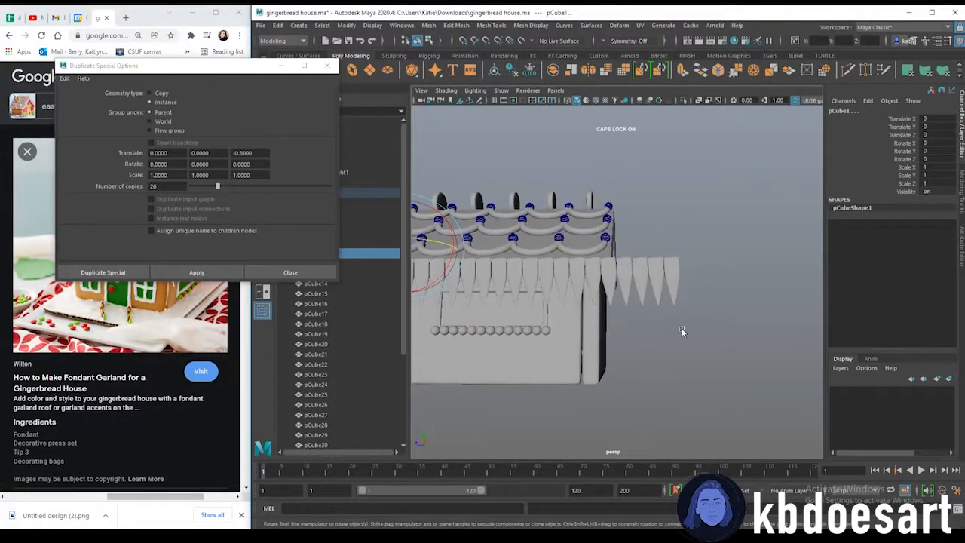
left_click_drag(629, 256, 627, 255)
key("Delete")
Duplicate an icicle and move the copy into place along the roof edge
right_click_drag(545, 292, 640, 316, "alt")
left_click_drag(640, 316, 443, 342, "alt")
right_click_drag(626, 294, 490, 202, "alt")
left_click_drag(708, 301, 654, 276, "alt")
right_click_drag(655, 276, 717, 252, "alt")
mouse_move(717, 251)
left_mouse_down("alt")
mouse_move(676, 312)
mouse_move(662, 273)
mouse_move(709, 262)
left_mouse_up("alt")
left_click(656, 262)
key("ctrl+d")
key("w")
left_click_drag(665, 224, 661, 255)
Select a face of the roof icing at the front gable and nudge it into position
left_click(714, 211)
left_click_drag(714, 226, 711, 301, "alt")
right_click_drag(711, 302, 626, 280, "alt")
left_click_drag(626, 285, 571, 281, "alt")
right_click_drag(572, 281, 587, 306, "alt")
left_click_drag(561, 216, 549, 224, "alt")
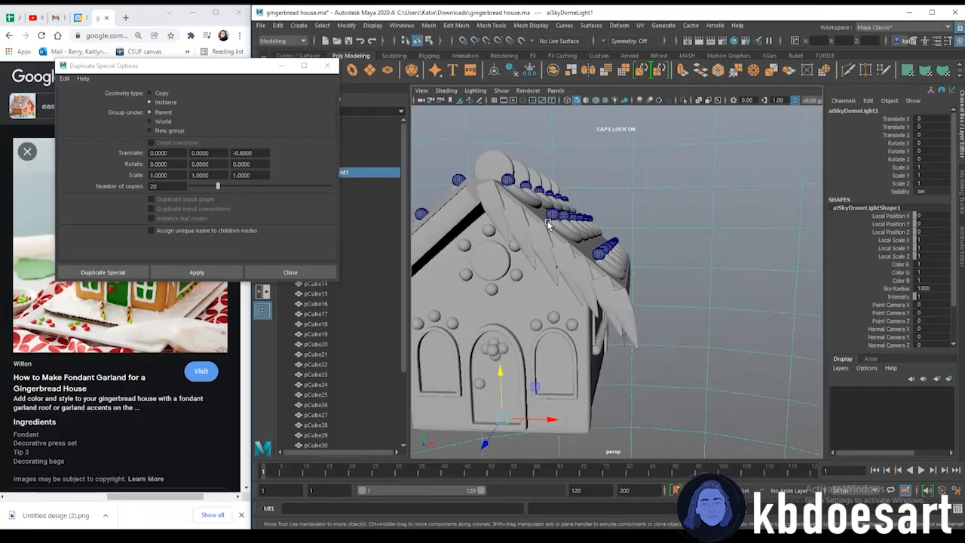
left_click(549, 226)
left_click(533, 215)
right_click_drag(509, 206, 534, 227)
left_click(531, 212)
left_click(537, 215)
left_click(537, 215)
left_click(534, 217)
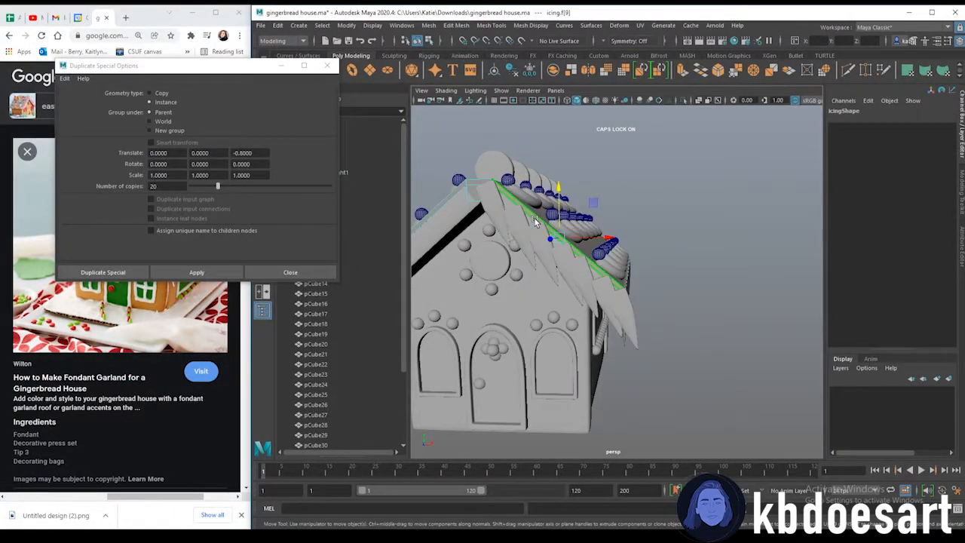
left_click(455, 196, "shift")
left_click_drag(455, 270, 520, 338, "alt")
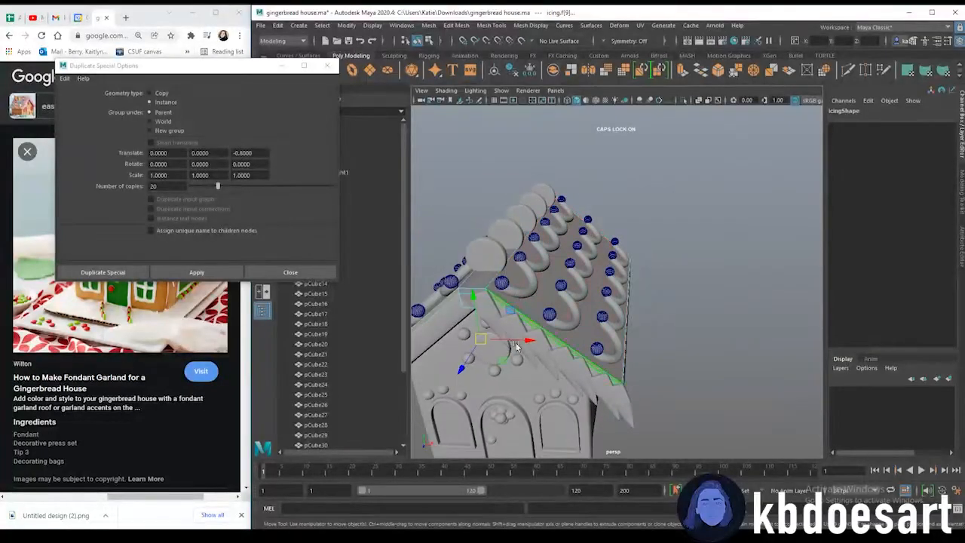
left_click_drag(474, 362, 467, 364)
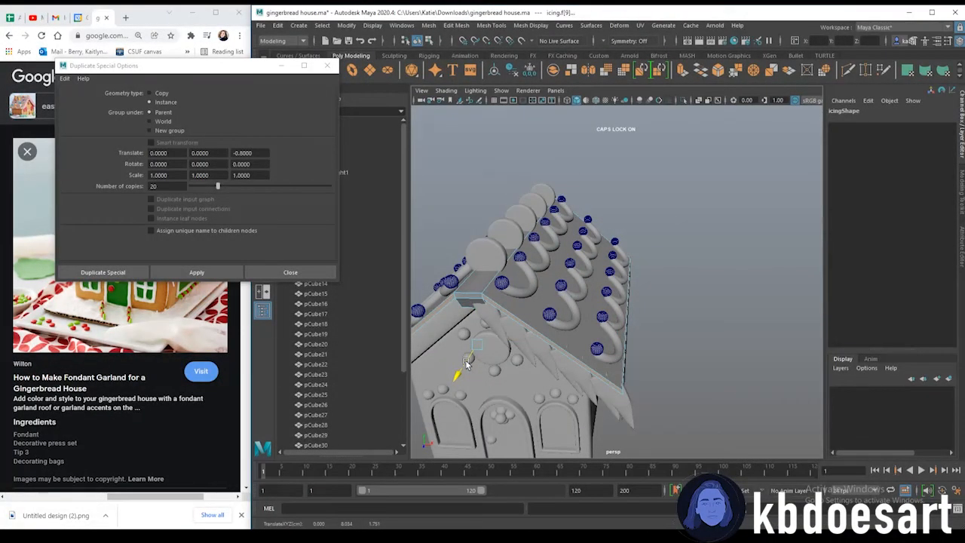
left_click_drag(496, 368, 504, 347, "alt")
left_click(653, 185)
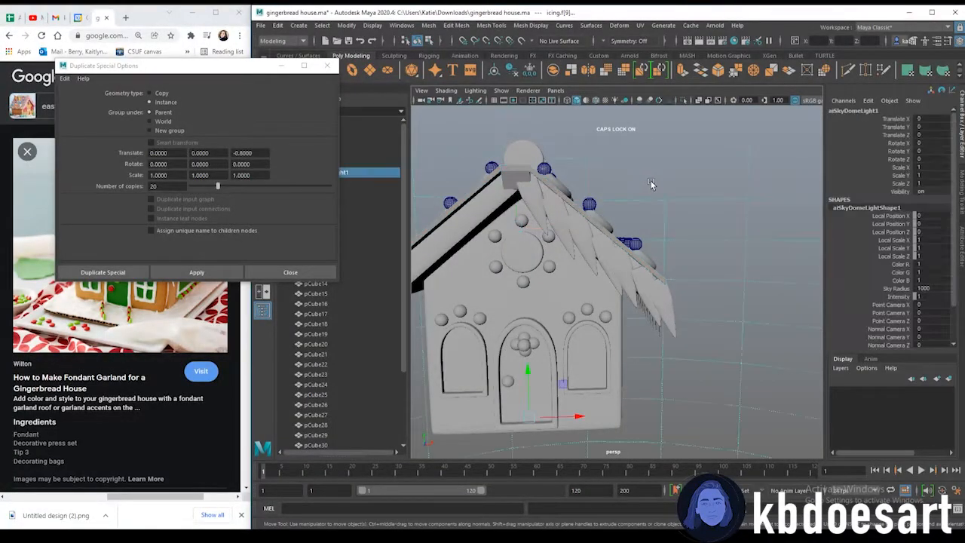
Select the row of icicles along one eave and combine them into a single mesh
left_click_drag(647, 256, 505, 269, "alt")
left_click_drag(677, 302, 556, 295, "alt")
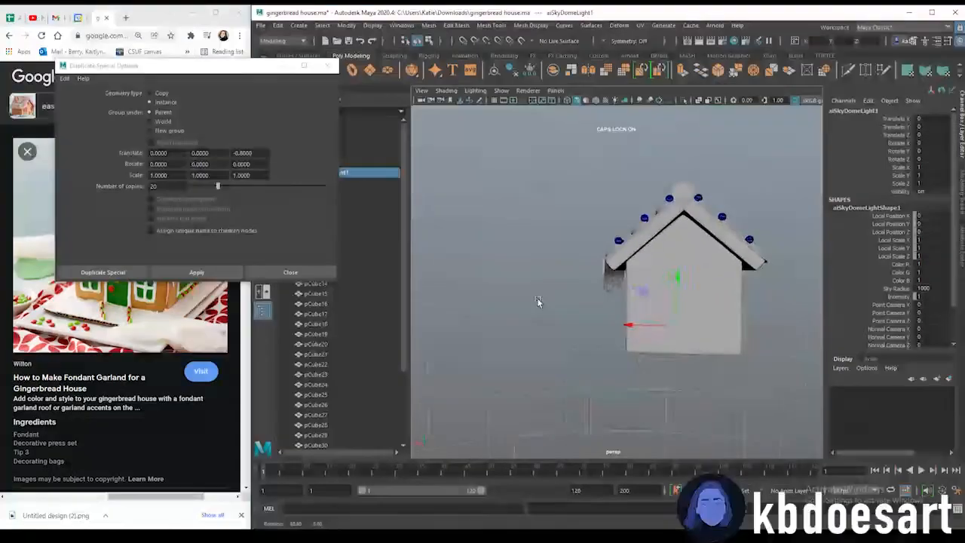
left_click_drag(537, 301, 573, 301, "alt")
right_click_drag(573, 301, 702, 300, "alt")
left_click_drag(702, 300, 718, 396, "alt")
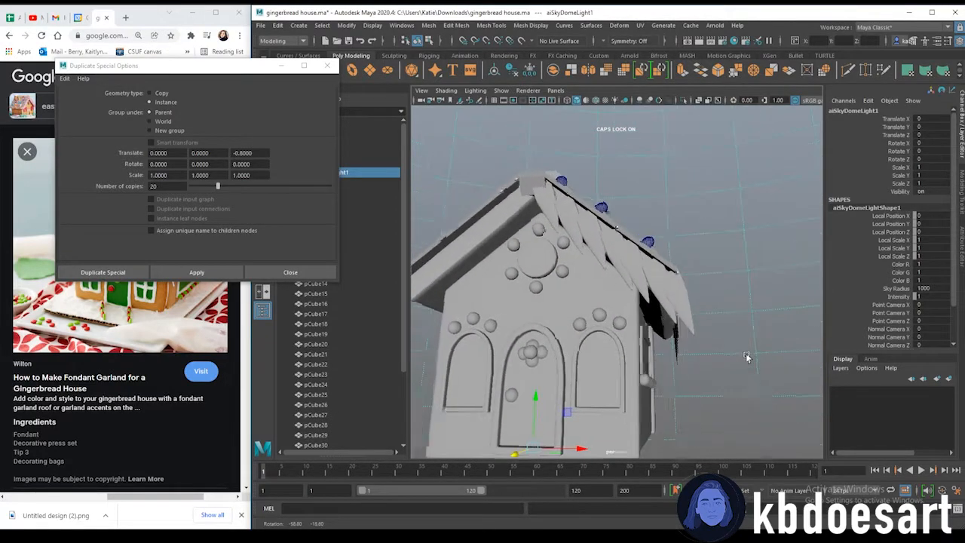
left_click_drag(669, 331, 668, 330)
left_click_drag(668, 330, 662, 304, "alt")
left_click(673, 291, "shift")
left_click_drag(468, 321, 520, 328, "alt")
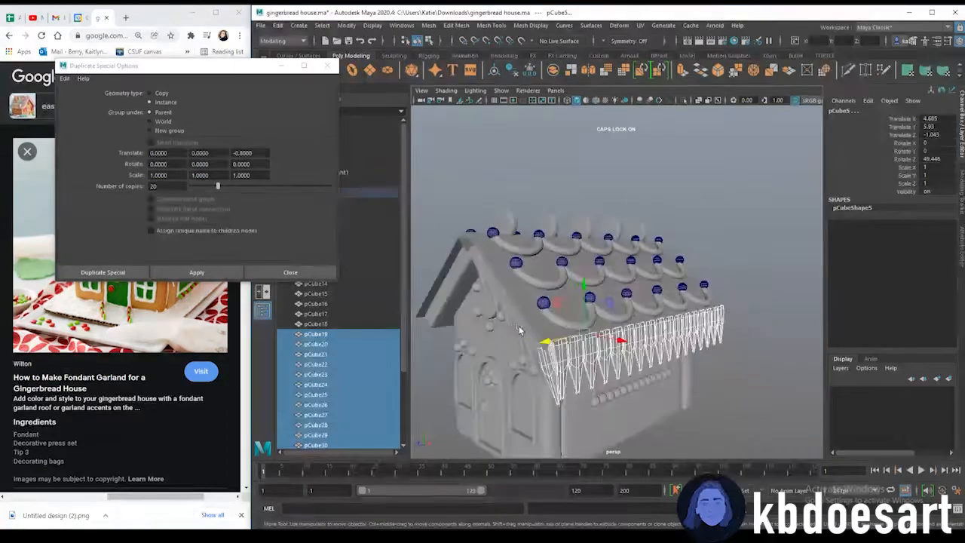
scroll(545, 412, "up", 4)
scroll(620, 355, "down", 5)
left_click_drag(620, 355, 490, 371, "alt")
left_click(638, 299, "shift")
left_click_drag(523, 311, 618, 327, "alt")
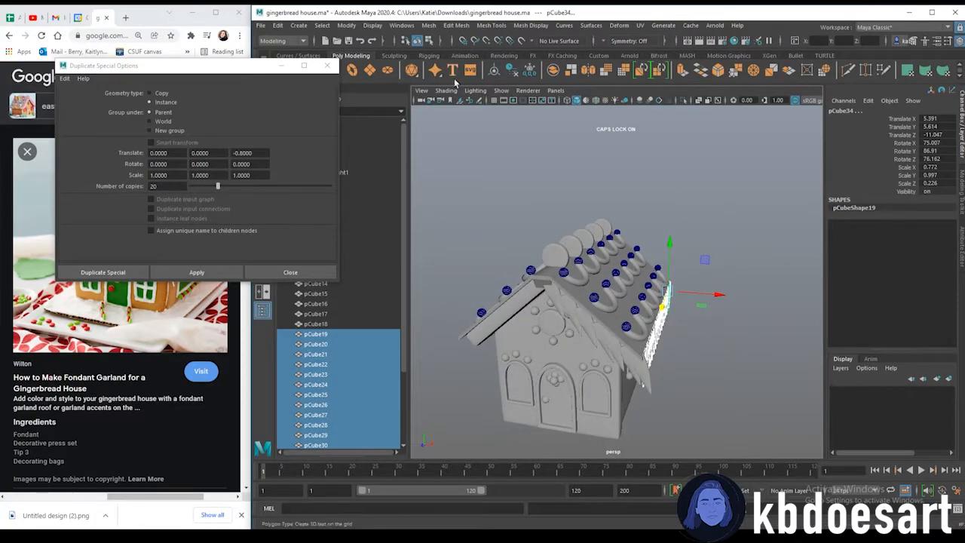
left_click(429, 25)
left_click(452, 55)
Select the icicles along the opposite eave and combine them into a single mesh
left_click_drag(700, 330, 653, 294)
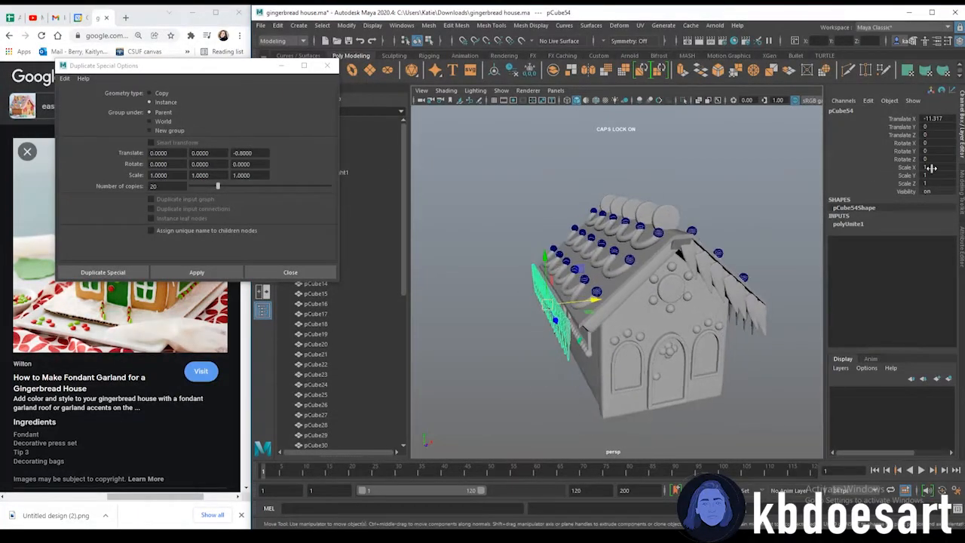
scroll(682, 329, "up", 5)
left_click_drag(682, 329, 607, 337, "alt")
left_click_drag(580, 298, 685, 294)
left_click(532, 324)
scroll(614, 315, "down", 3)
left_click(773, 291)
left_click_drag(515, 312, 688, 280, "alt")
left_click_drag(727, 330, 656, 261)
left_click_drag(658, 262, 496, 268, "alt")
left_click(437, 261, "shift")
left_click(421, 276, "shift")
scroll(625, 276, "down", 4)
left_click_drag(626, 277, 614, 295, "alt")
left_click(429, 25)
left_click(445, 48)
mouse_move(588, 282)
left_mouse_down()
mouse_move(577, 280)
mouse_move(584, 287)
left_mouse_up()
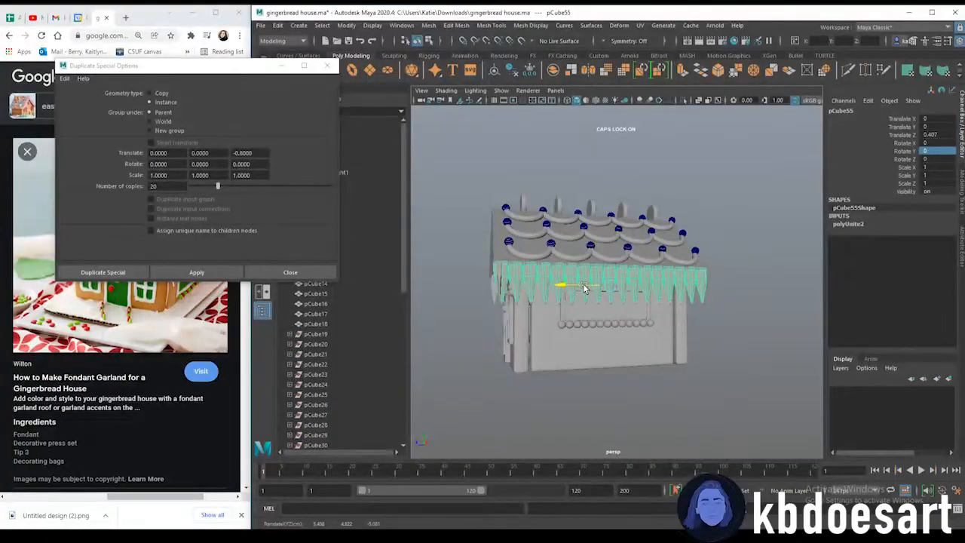
Select the icicles along the gable's right roof edge and combine them into one mesh
left_click(542, 244)
left_click_drag(542, 245, 582, 242, "alt")
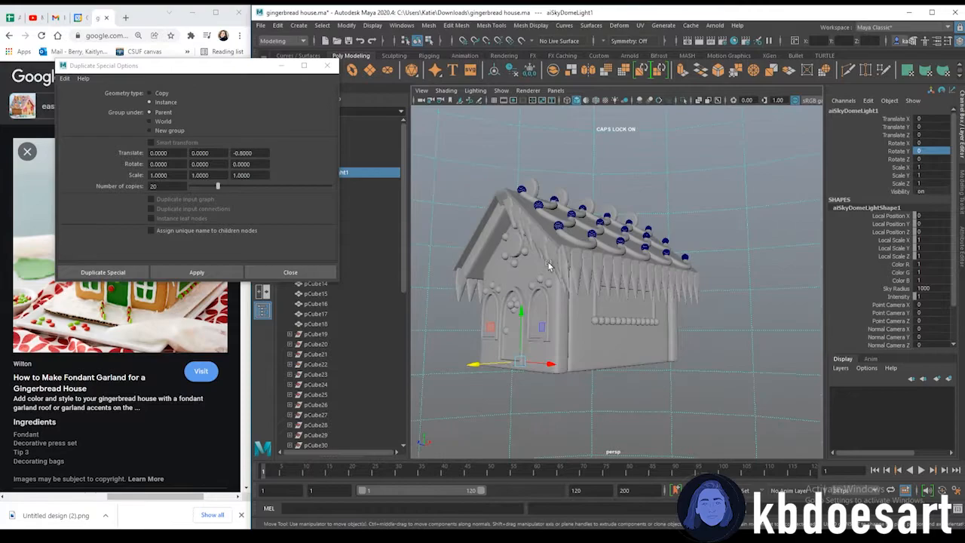
left_click(565, 258)
scroll(604, 290, "up", 4)
left_click_drag(607, 293, 634, 292, "alt")
left_click(640, 289)
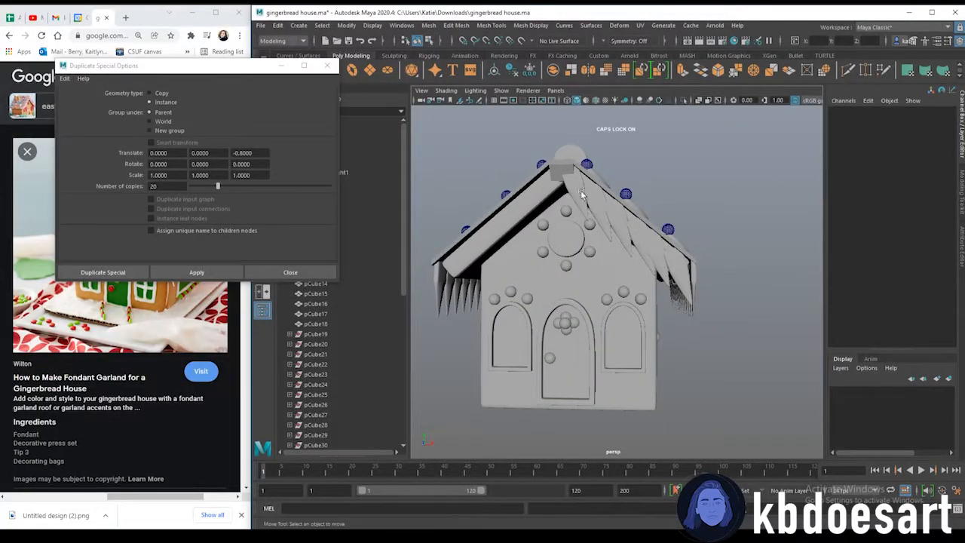
left_click(577, 194)
left_click(601, 216, "shift")
left_click(619, 231, "shift")
left_click(641, 248, "shift")
left_click(664, 265, "shift")
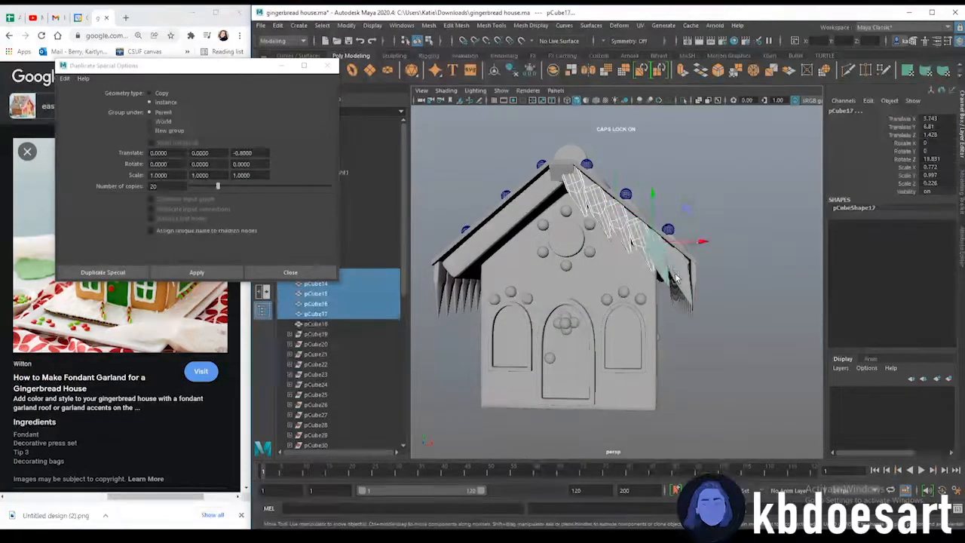
left_click(676, 278, "shift")
left_click(429, 25)
left_click(447, 50)
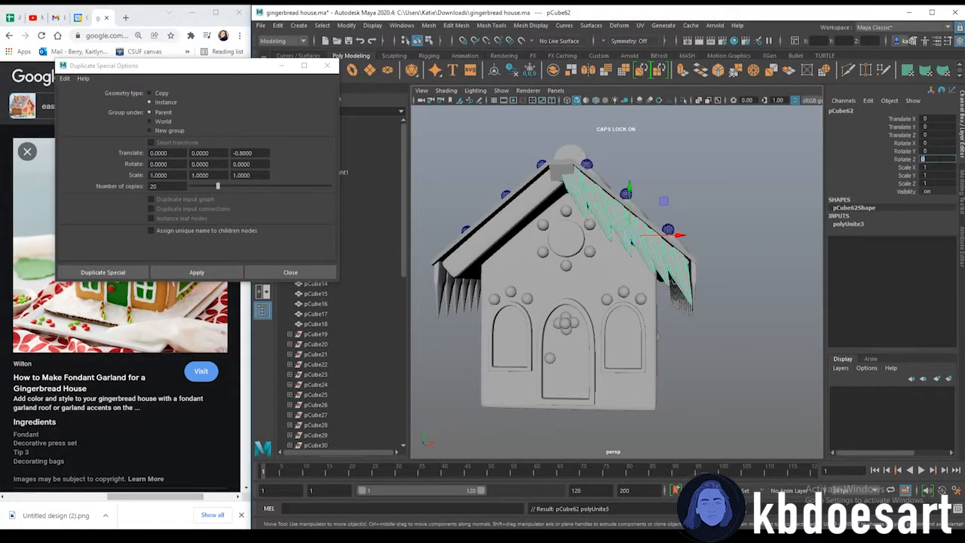
Set the combined gable icicles' Rotate Y to 180 to flip them
type("180")
key("Return")
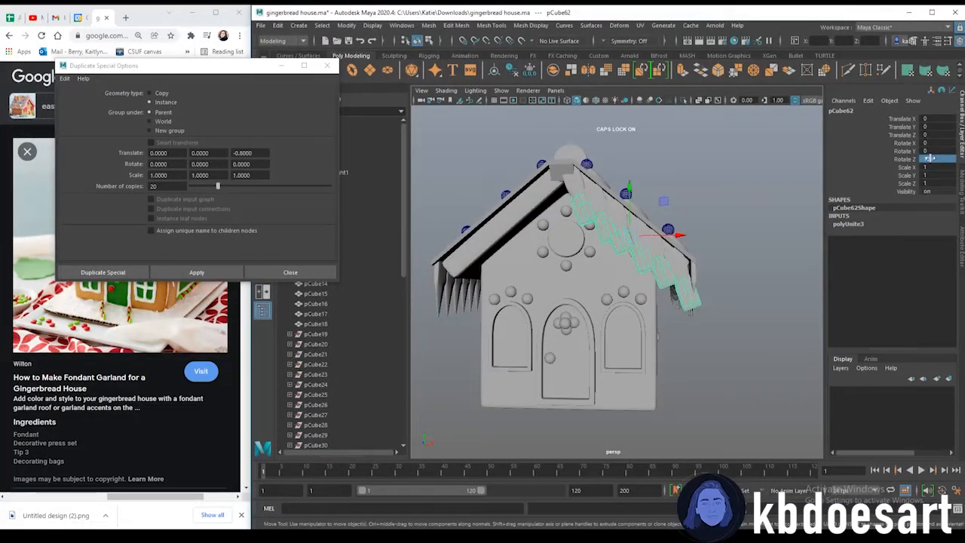
key("ctrl+z")
left_click(940, 143)
type("180")
key("Return")
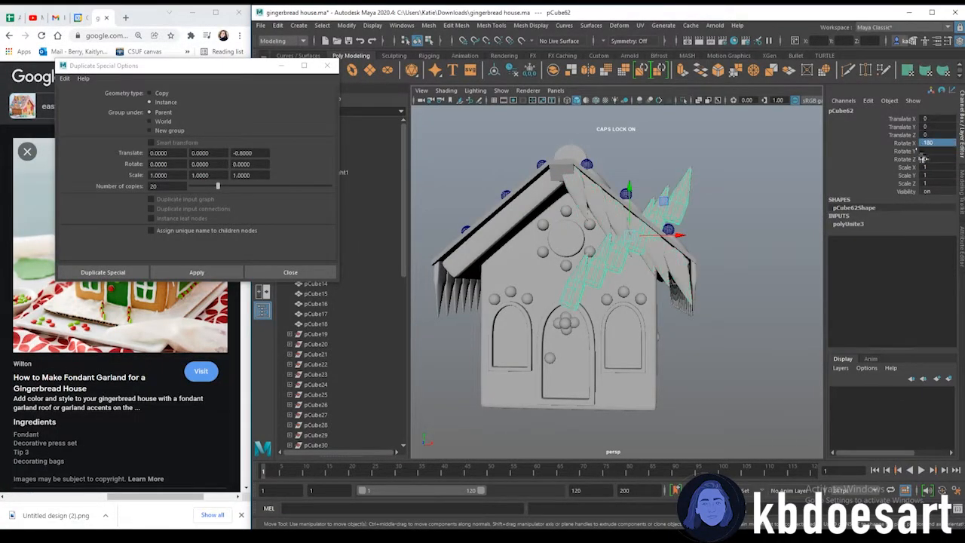
key("ctrl+z")
left_click(923, 151)
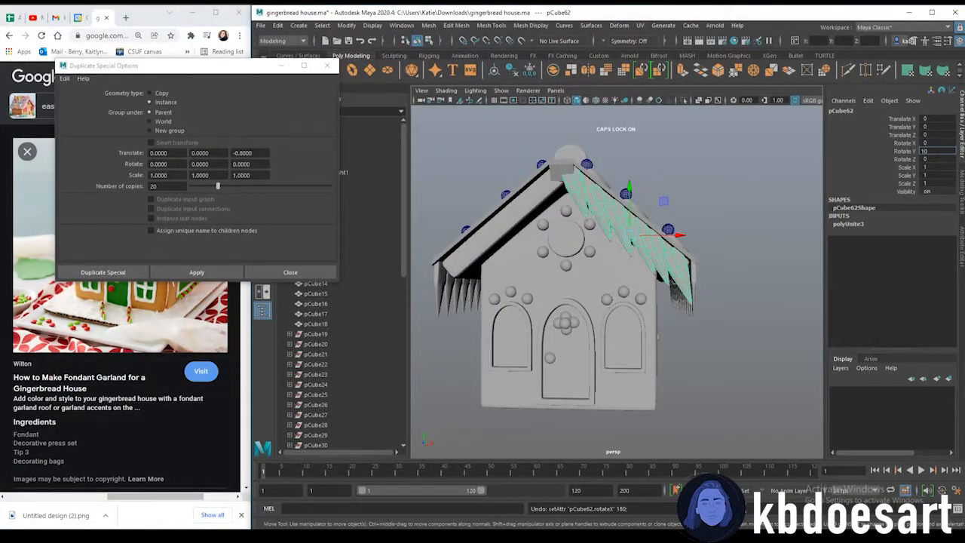
type("180")
key("Return")
Move the flipped icicles across to the gable's left roof edge using the front view
left_click_drag(679, 236, 575, 250)
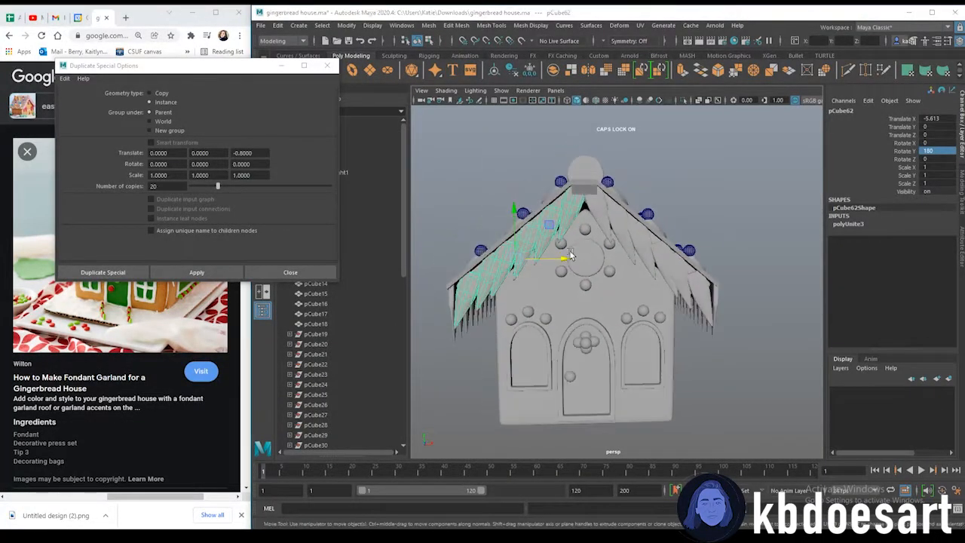
key("space")
key("space")
middle_click_drag(645, 221, 640, 262, "alt")
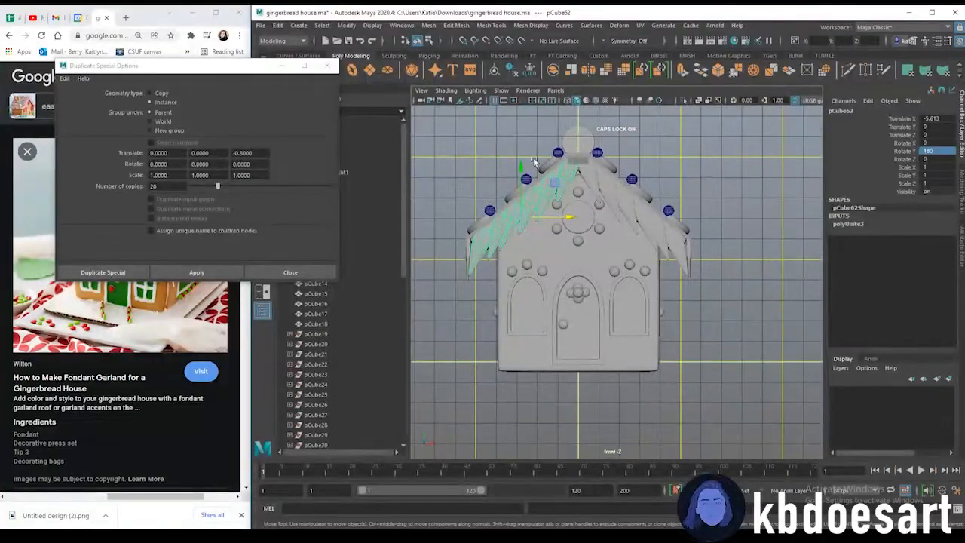
left_click_drag(556, 211, 566, 220)
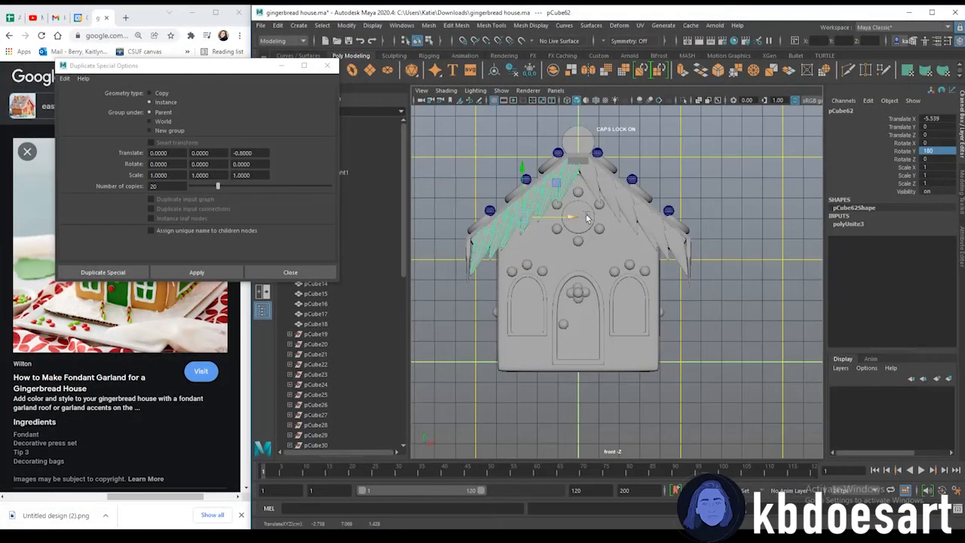
key("space")
key("space")
Select the icicle just right of the gable peak and rotate it to hang straight under the roof edge
left_click(689, 181)
right_click_drag(689, 181, 717, 237, "alt")
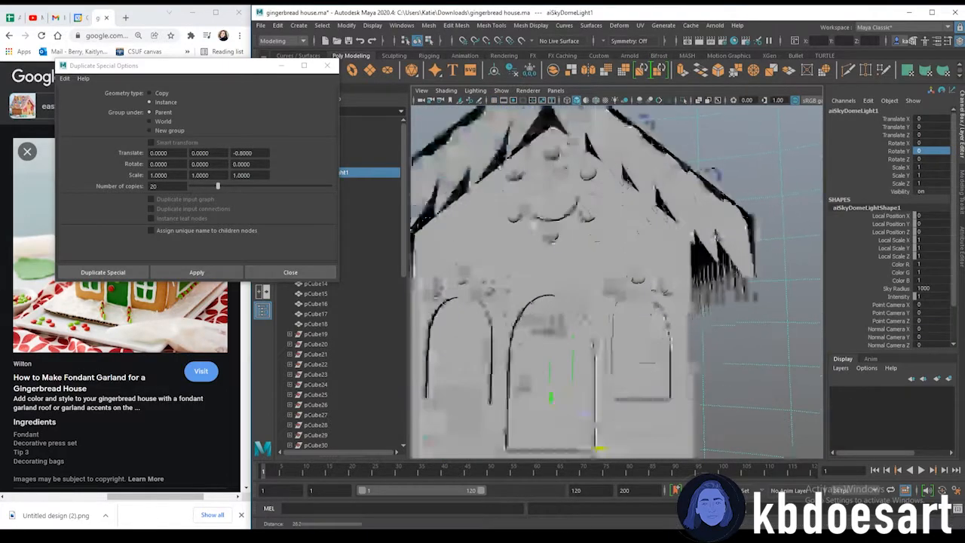
middle_click_drag(717, 237, 788, 336, "alt")
left_click(651, 236)
left_click(646, 234)
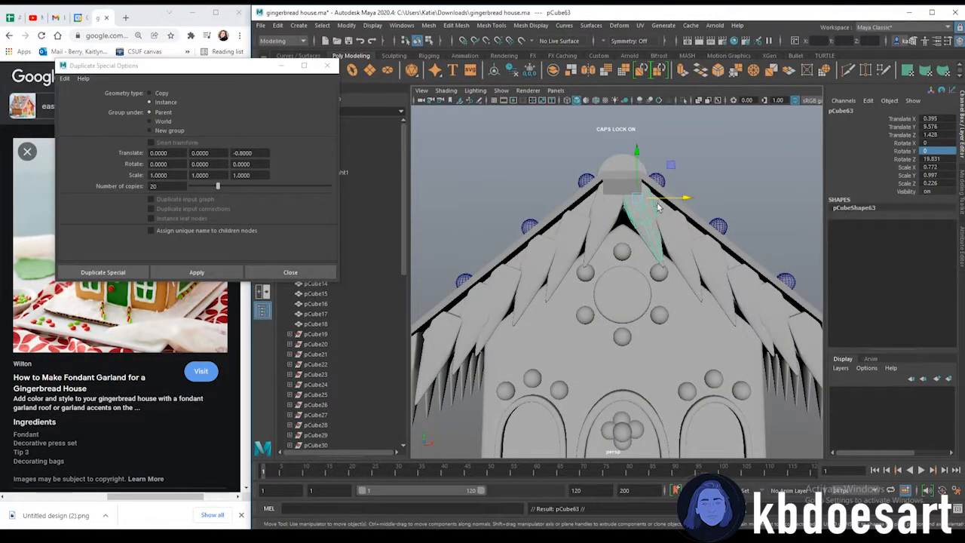
key("e")
left_click_drag(665, 223, 650, 228)
left_click(711, 175)
right_click_drag(710, 176, 670, 326, "alt")
left_click_drag(670, 326, 683, 261, "alt")
key("space")
key("space")
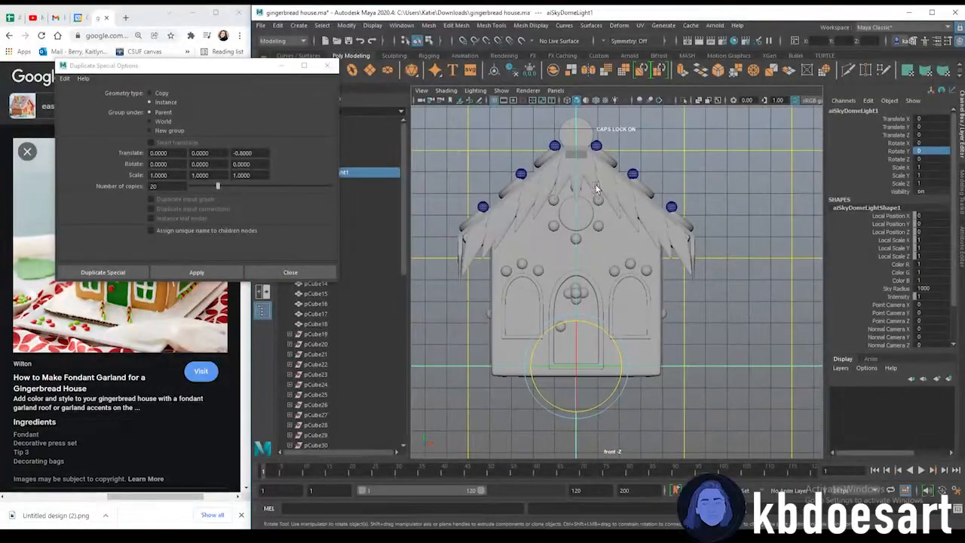
left_click(600, 189)
left_click_drag(607, 196, 603, 196)
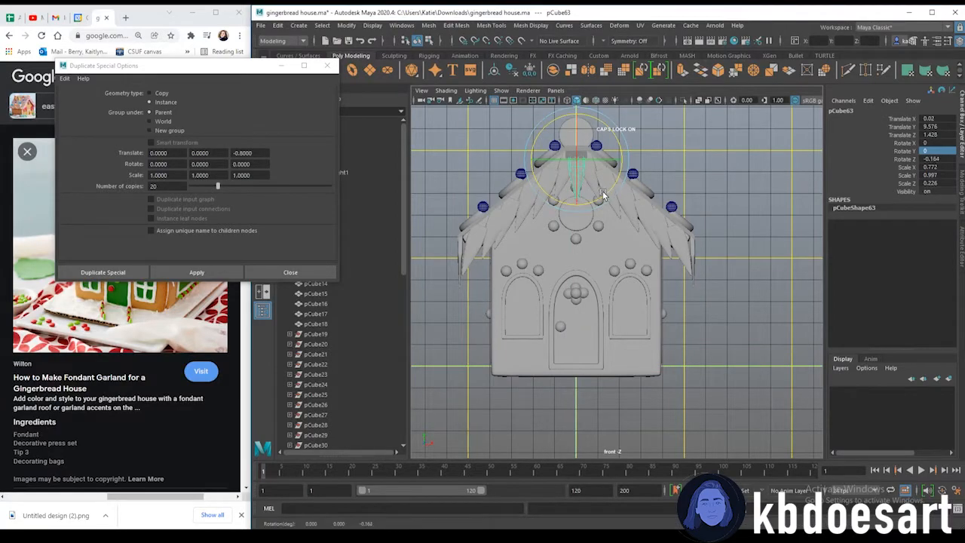
Orbit around the house to inspect the icicles along the gable roof edges
left_click(678, 188)
key("space")
key("space")
left_click_drag(656, 231, 687, 254, "alt")
key("ctrl+a")
right_click_drag(584, 227, 717, 230, "alt")
middle_click_drag(643, 291, 638, 267, "alt")
left_click_drag(638, 267, 582, 282, "alt")
right_click_drag(573, 207, 628, 182)
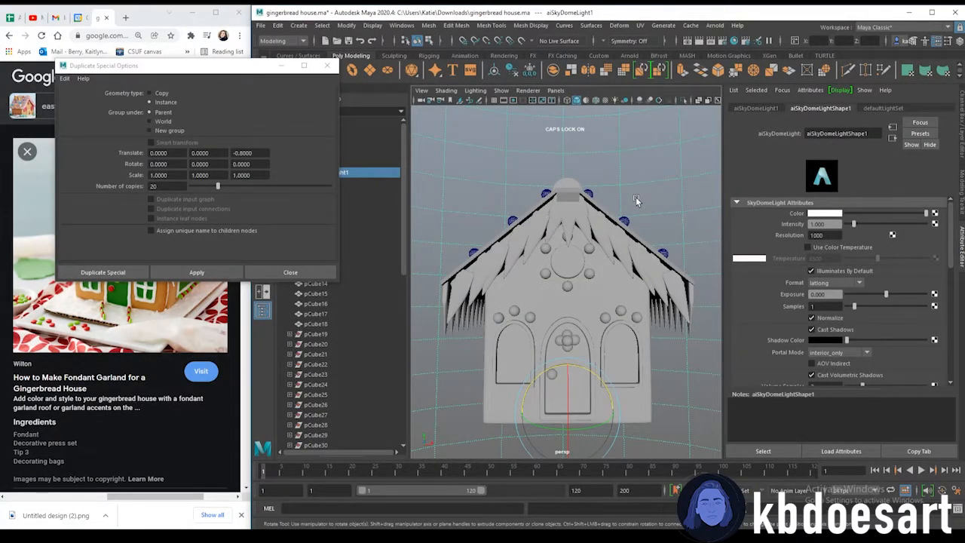
left_click_drag(570, 202, 716, 366, "alt")
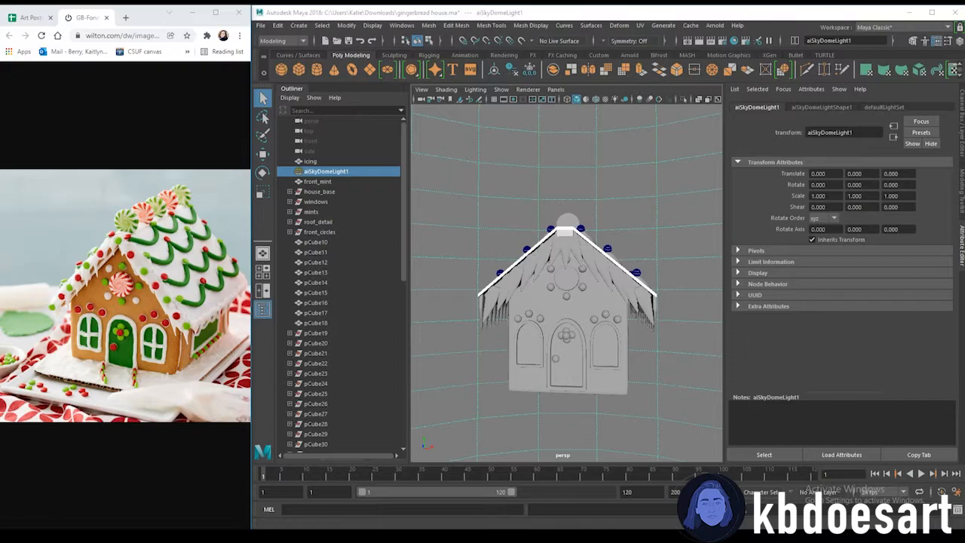
Duplicate one of the gable's sphere decorations and move the copy up toward the peak
left_click(606, 315)
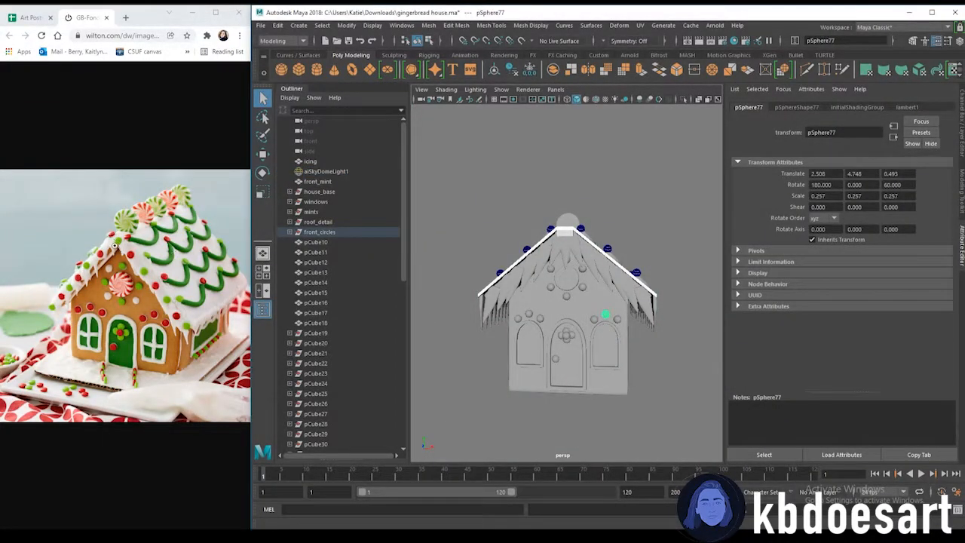
scroll(580, 303, "up", 3)
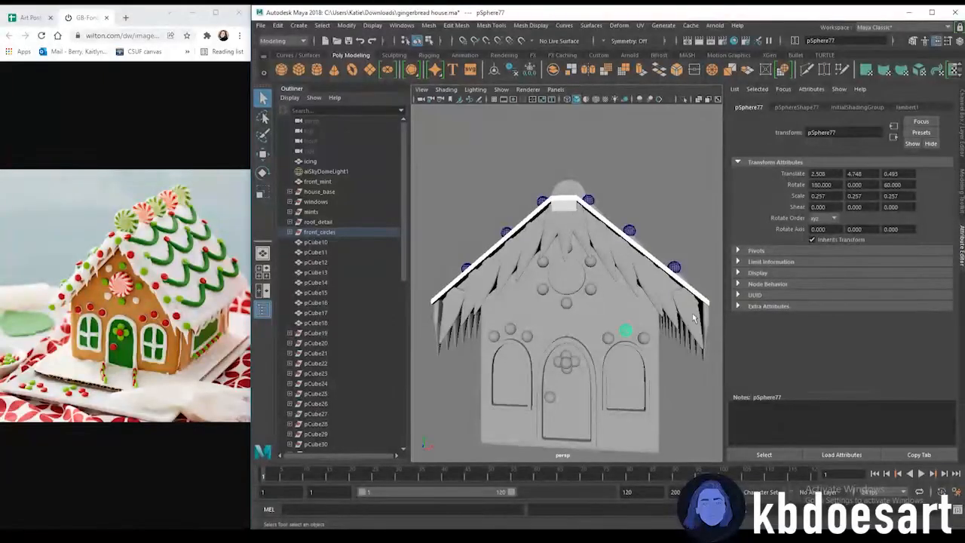
left_click(544, 262)
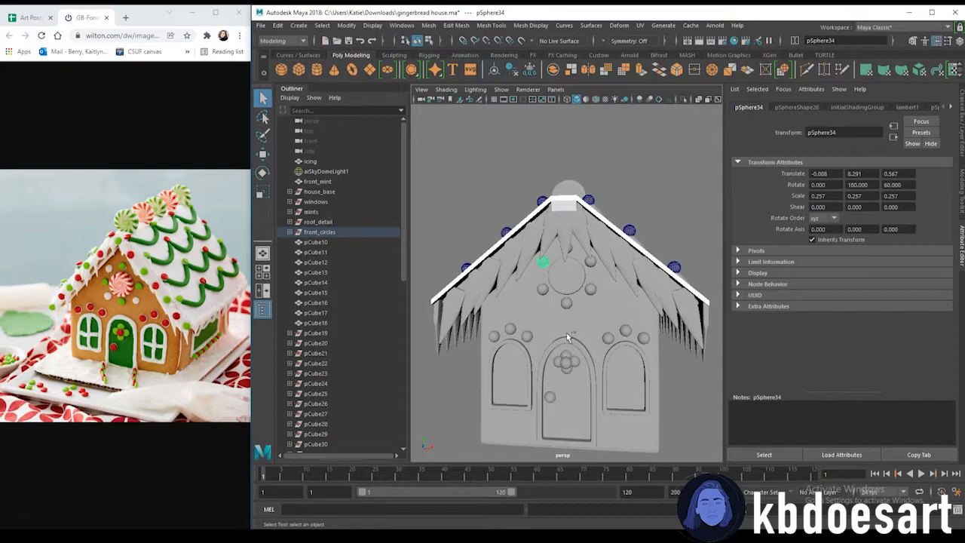
key("ctrl+d")
key("w")
left_click_drag(569, 328, 653, 249, "alt")
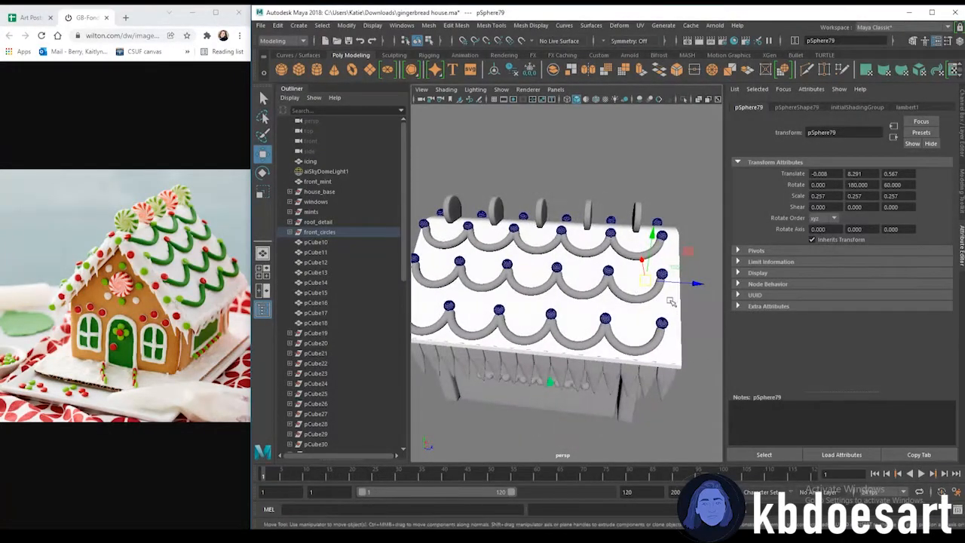
middle_click_drag(651, 226, 520, 218, "alt")
left_click_drag(512, 242, 513, 224)
left_click_drag(548, 269, 571, 270)
right_click_drag(558, 295, 650, 317, "alt")
left_click_drag(650, 317, 535, 214, "alt")
left_click_drag(484, 246, 525, 253, "alt")
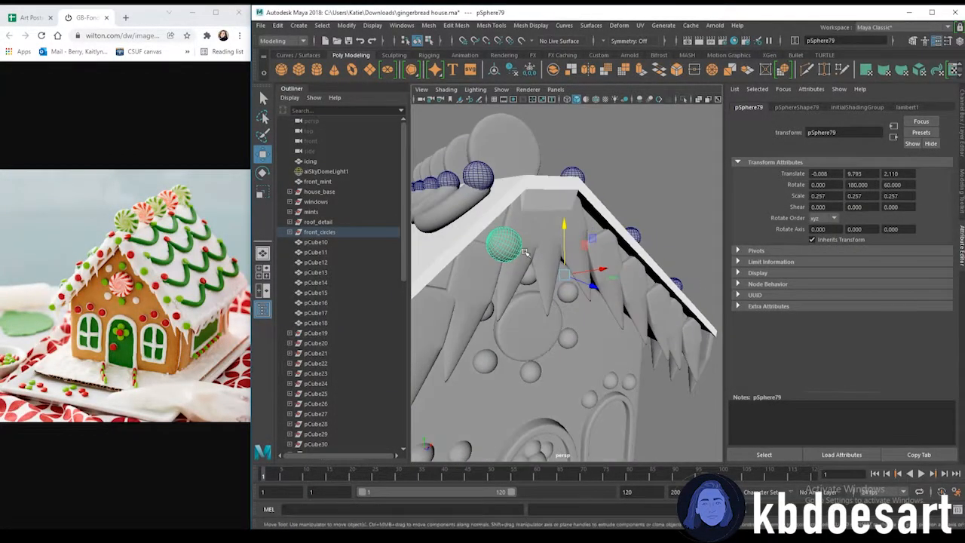
Adjust the sphere copy's pivot and position it just below the gable peak in the front view
key("d")
right_click_drag(505, 247, 508, 278)
key("d")
left_click_drag(528, 347, 629, 258, "alt")
left_click_drag(576, 208, 576, 217)
left_click_drag(626, 279, 518, 317, "alt")
left_click_drag(485, 254, 539, 243)
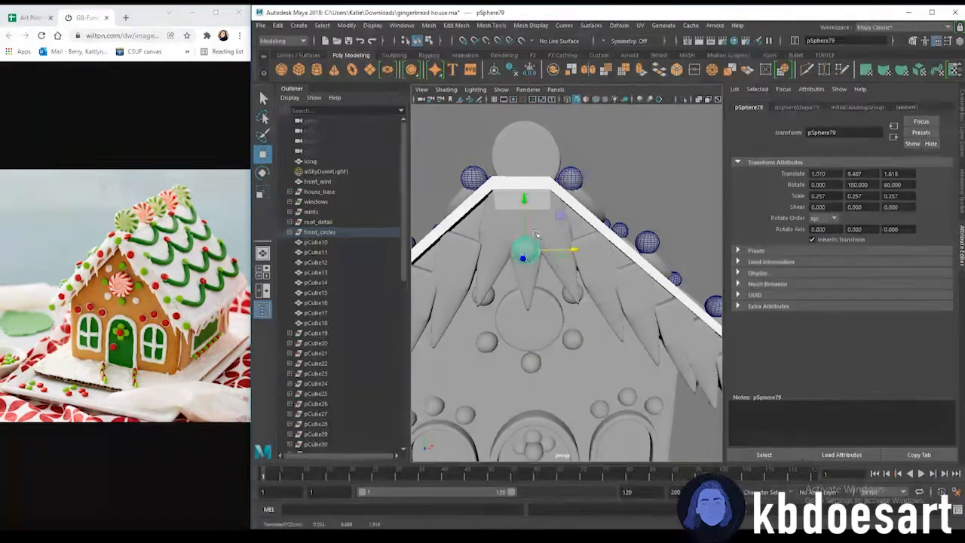
left_click_drag(526, 203, 584, 249)
middle_click_drag(584, 250, 638, 253, "alt")
right_click_drag(638, 252, 623, 276, "alt")
middle_click_drag(624, 280, 622, 257, "alt")
key("space")
key("space")
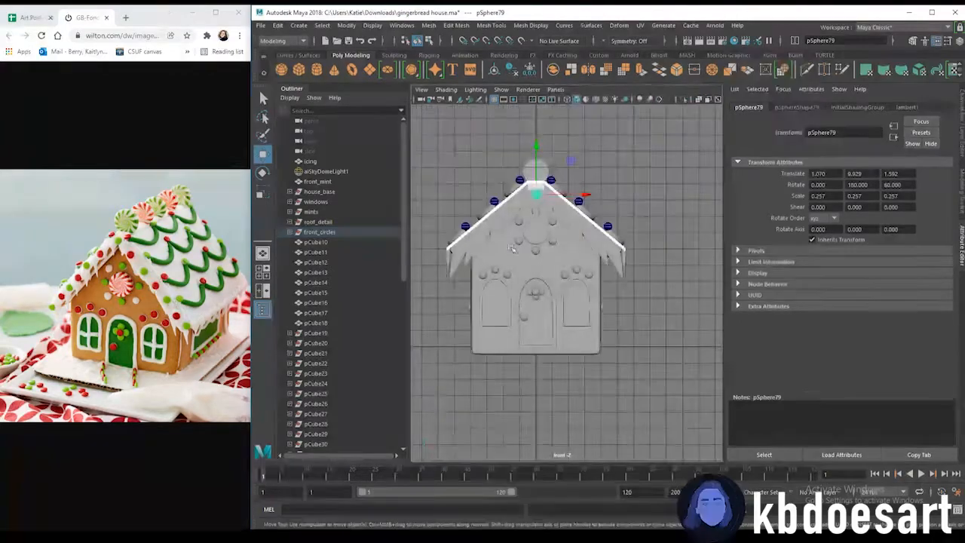
right_click_drag(453, 386, 520, 301, "alt")
middle_click_drag(521, 301, 600, 382, "alt")
right_click_drag(600, 381, 612, 383, "alt")
left_click_drag(612, 243, 615, 245)
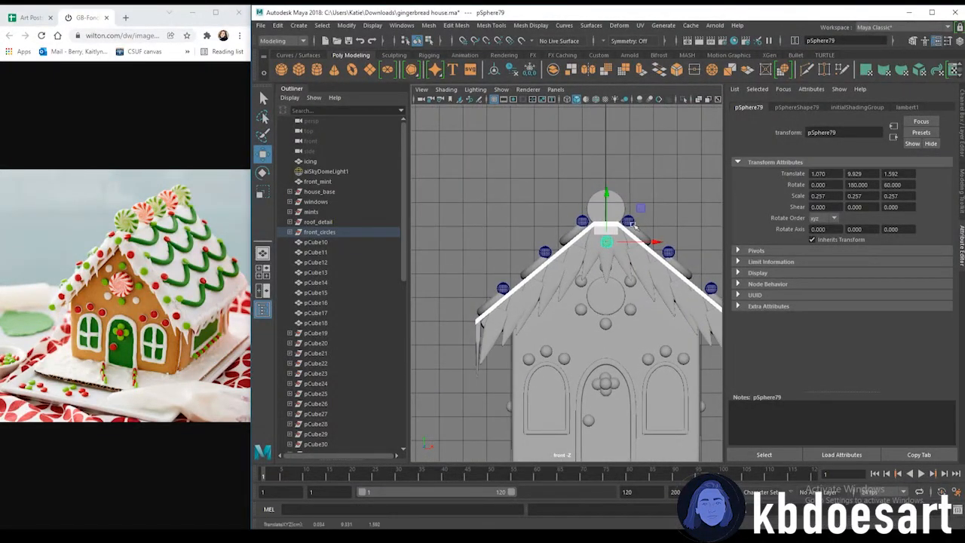
middle_click_drag(632, 235, 585, 193, "alt")
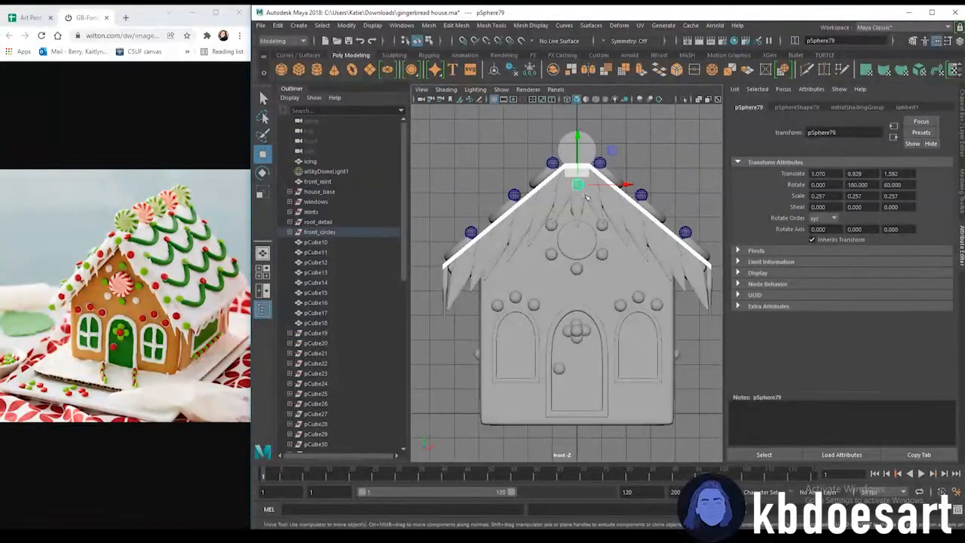
left_click_drag(609, 186, 508, 188)
Duplicate the sphere and place copies along the gable's left roof edge and its right side
key("ctrl+d")
key("ctrl+d")
left_click_drag(541, 229, 516, 229)
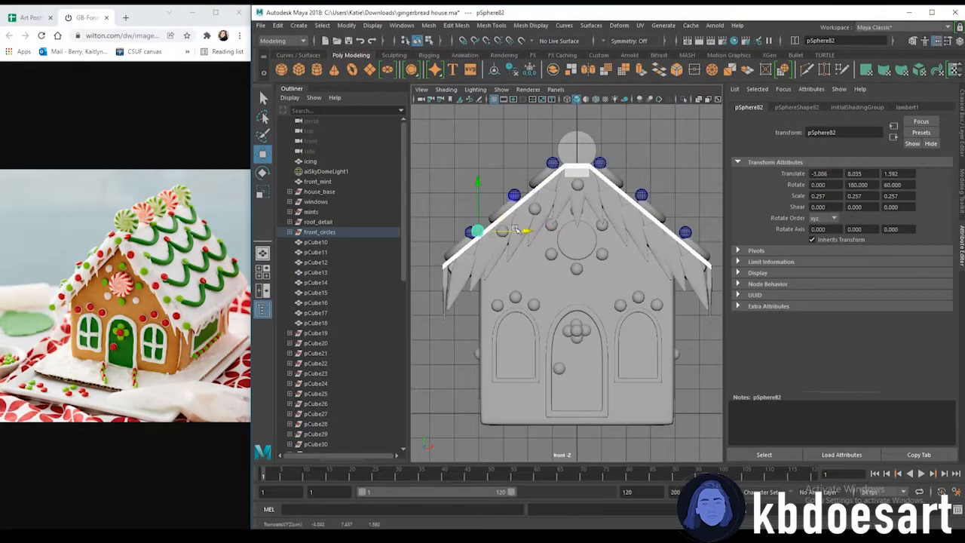
left_click_drag(476, 183, 478, 211)
left_click_drag(526, 259, 521, 259)
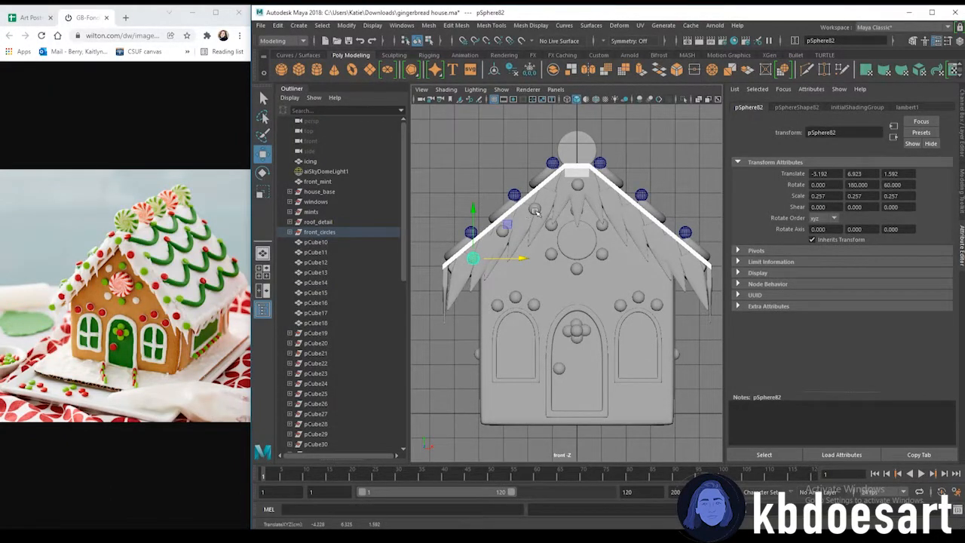
Duplicate the left-edge spheres and place matching copies along the gable's right roof edge
key("ctrl+d")
left_click_drag(533, 212, 599, 212)
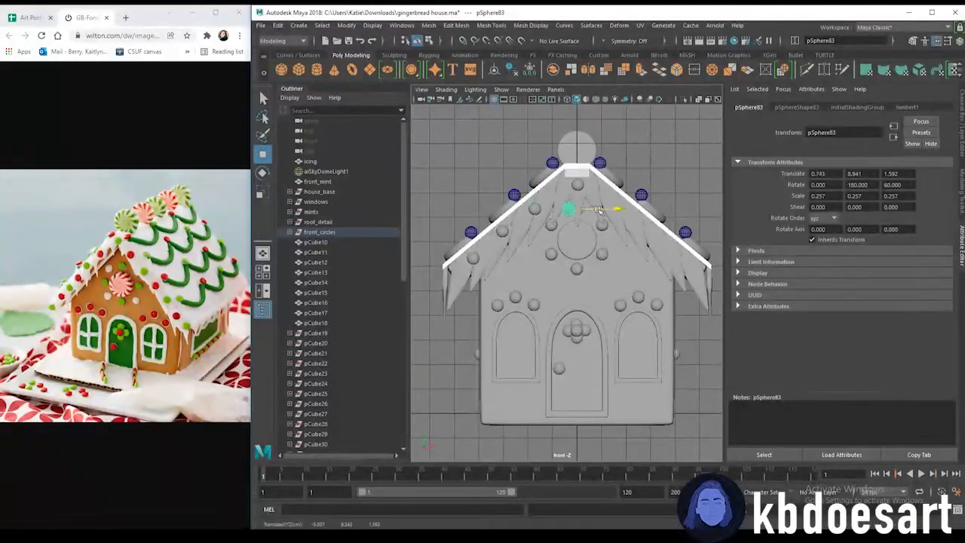
left_click(500, 233)
key("ctrl+d")
left_click_drag(543, 231, 683, 231)
left_click(474, 259)
key("ctrl+d")
left_click_drag(515, 258, 722, 261)
Zoom out and orbit to examine the decorated gable in perspective
left_click(709, 224)
scroll(522, 274, "down", 3)
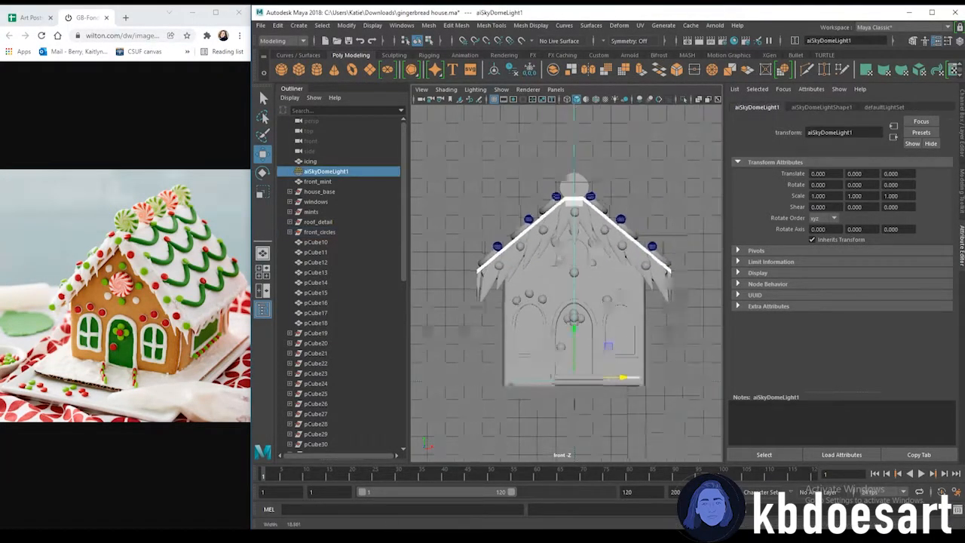
key("space")
key("space")
scroll(588, 236, "down", 4)
left_click_drag(520, 336, 683, 343, "alt")
scroll(653, 310, "up", 5)
middle_click_drag(664, 332, 692, 278, "alt")
scroll(692, 278, "down", 5)
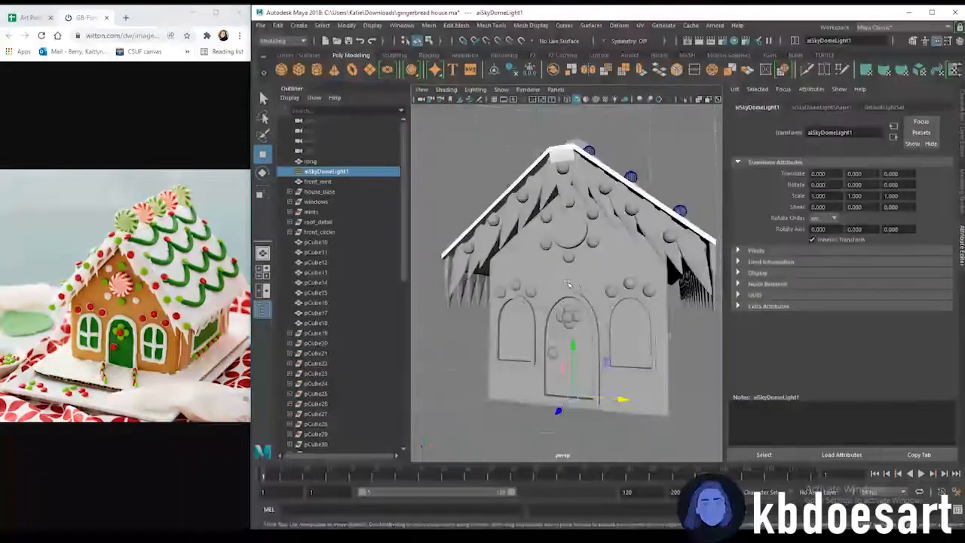
Select the icicles along both gable roof edges and combine them into a single mesh
left_click(453, 296)
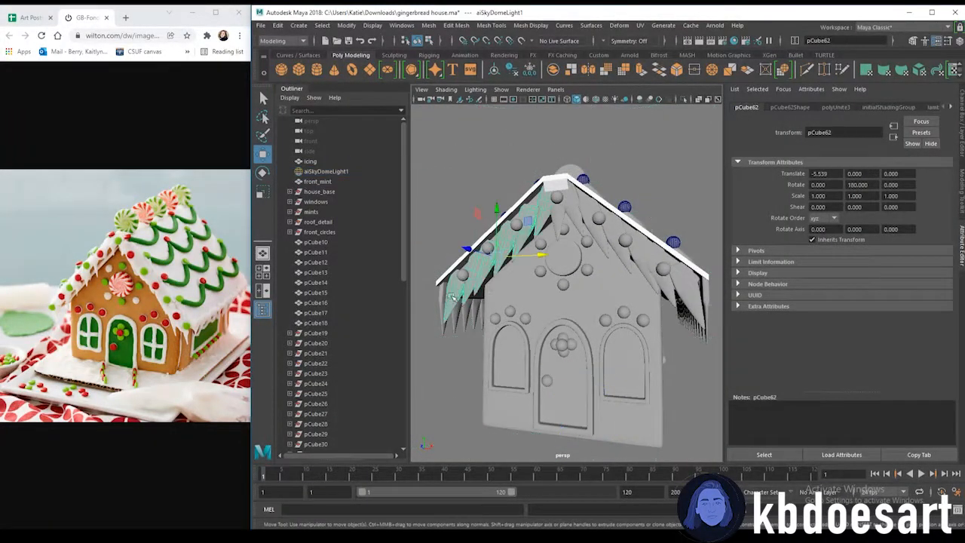
left_click(559, 216, "shift")
left_click(577, 221, "shift")
left_click(603, 243, "shift")
left_click(614, 239, "shift")
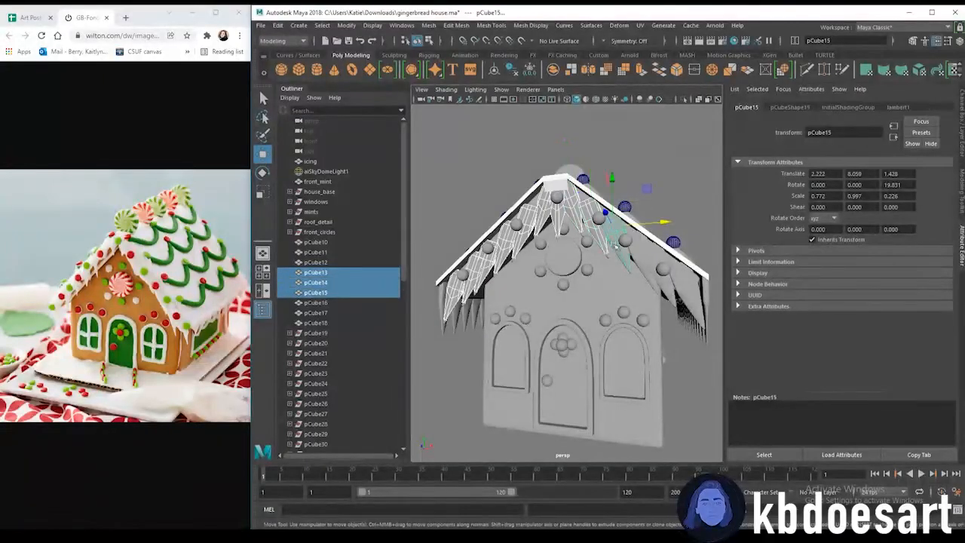
left_click(637, 262, "shift")
left_click(657, 280, "shift")
left_click(686, 291, "shift")
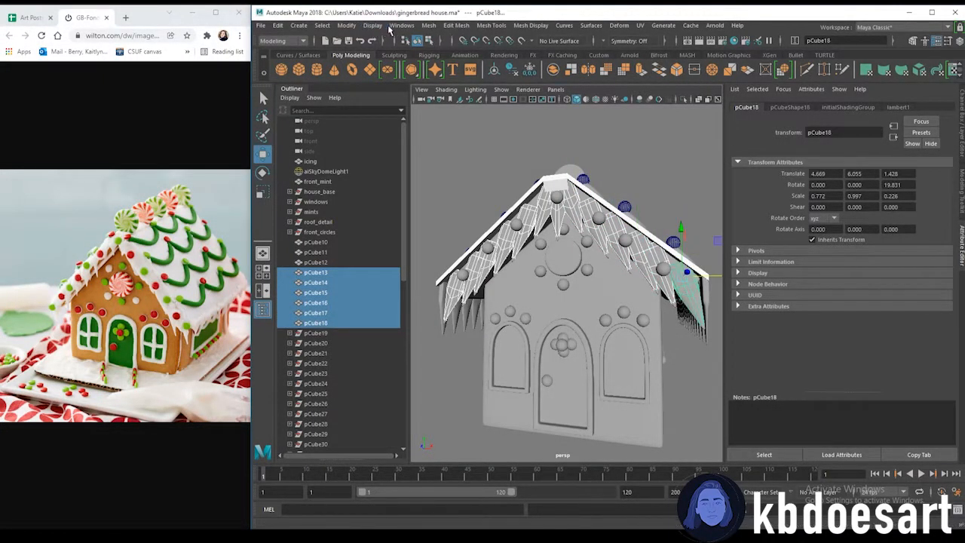
left_click(431, 26)
left_click(453, 60)
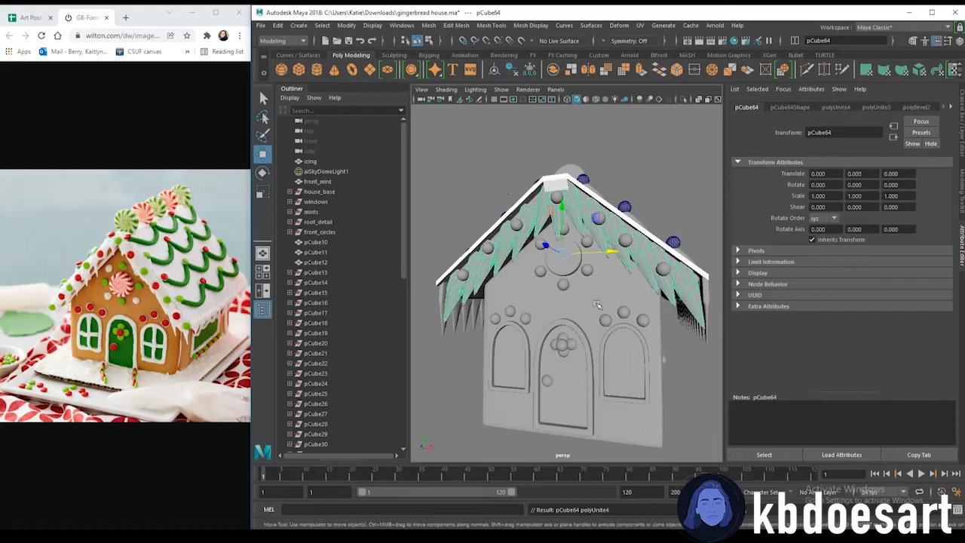
Duplicate the combined gable icicles and set the copy's Rotate Y to 180
key("ctrl+d")
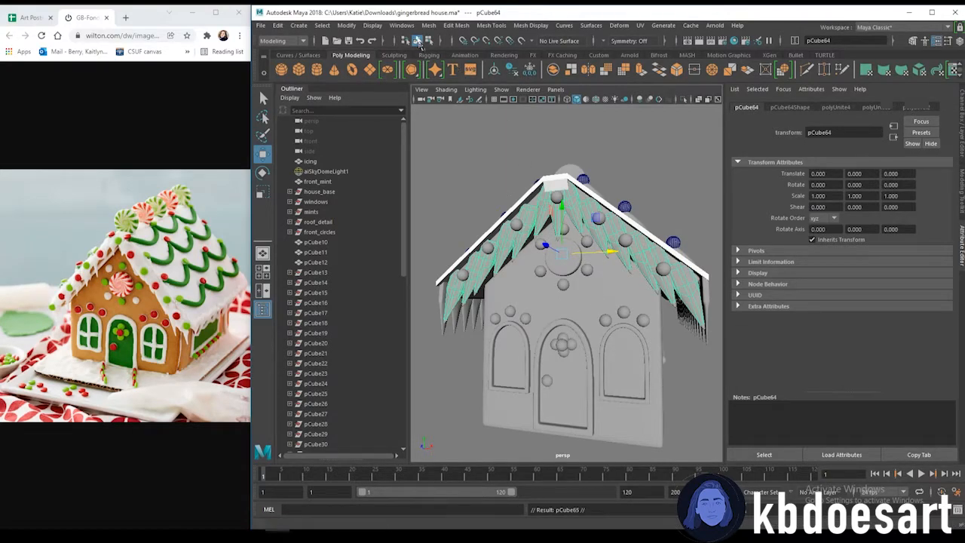
left_click(961, 117)
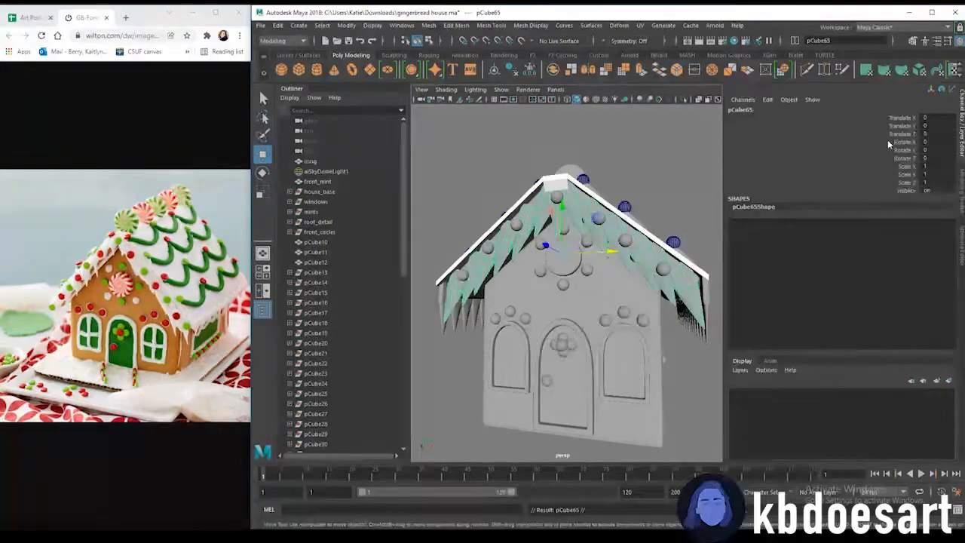
type("180")
key("Return")
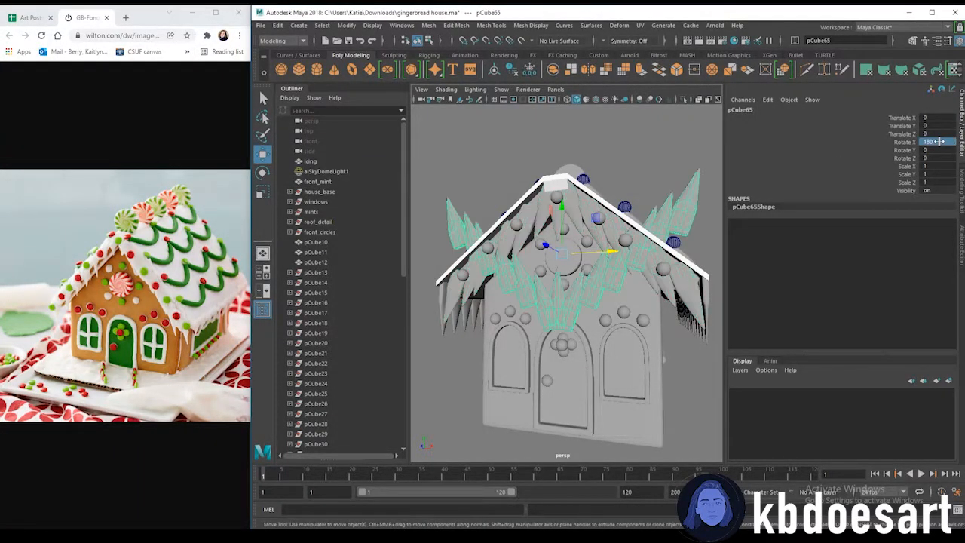
key("ctrl+z")
left_click(939, 150)
type("180")
key("Return")
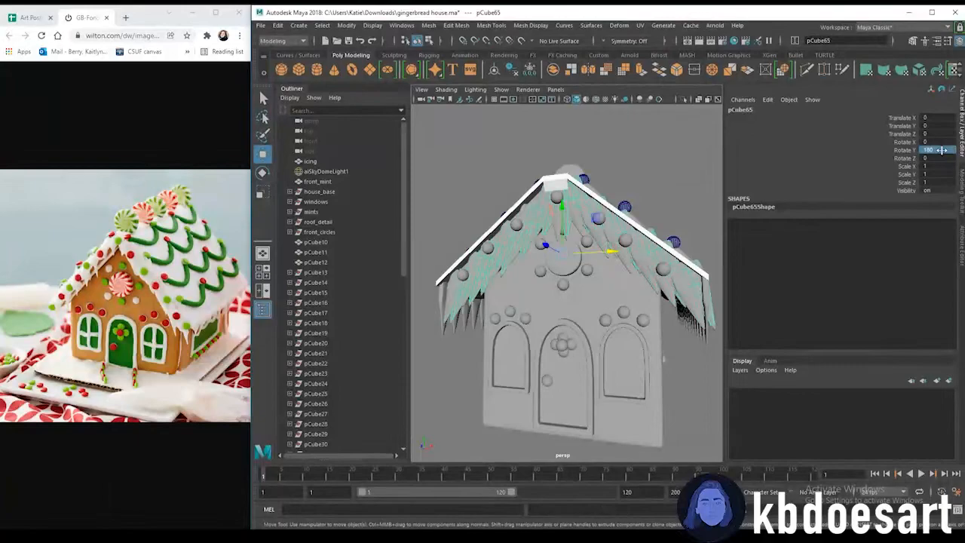
Move the flipped icicle copy across to the back gable of the house
left_click_drag(658, 246, 547, 281, "alt")
scroll(528, 283, "down", 5)
left_click_drag(455, 287, 580, 308)
scroll(596, 296, "up", 2)
left_click_drag(536, 229, 593, 291)
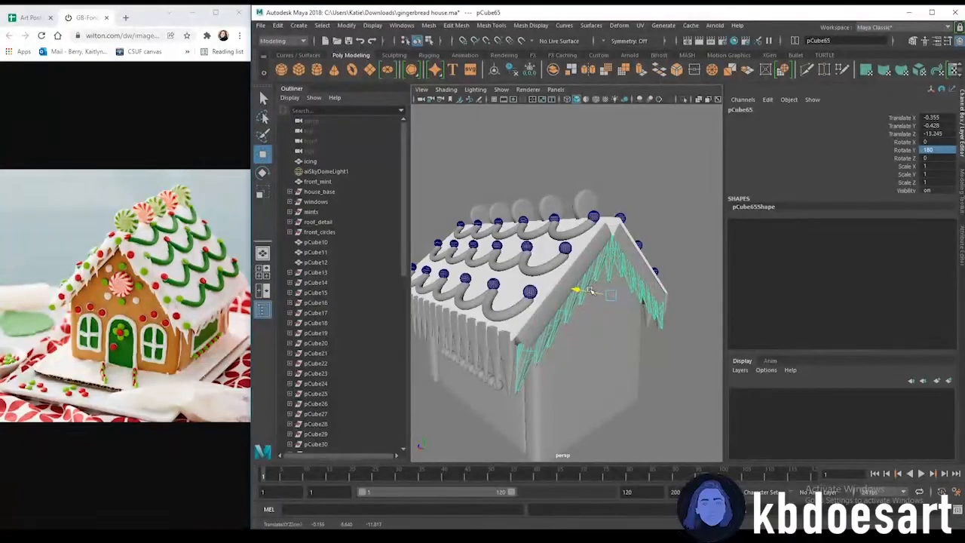
left_click_drag(593, 291, 594, 264)
left_click_drag(616, 247, 544, 262, "alt")
scroll(602, 270, "up", 5)
Fine-tune the icicle copy's position so it hangs along the back gable's roof edges
left_click(566, 267)
right_click_drag(548, 225, 547, 254)
left_click(548, 207)
right_click_drag(554, 199, 548, 228)
left_click(549, 201)
left_click(585, 222)
left_click_drag(573, 256, 598, 287, "alt")
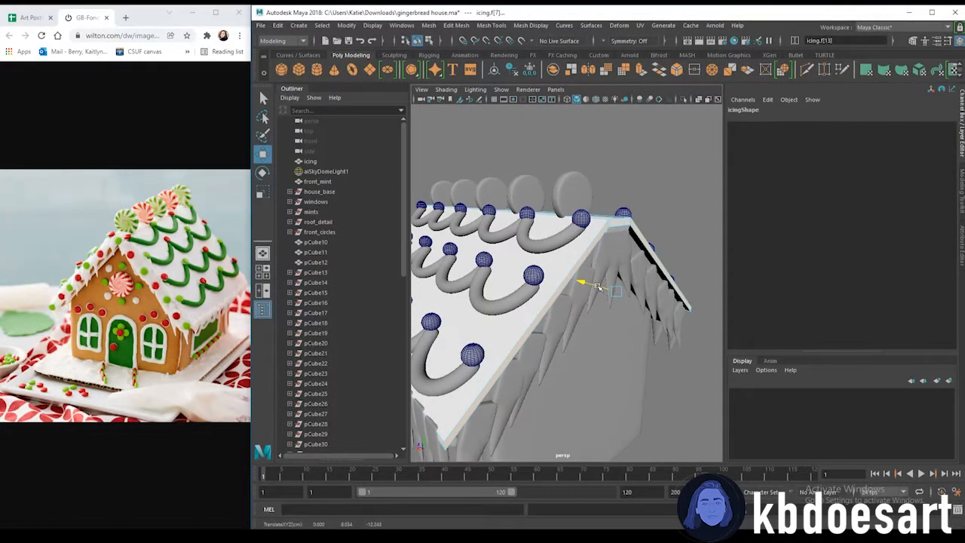
left_click_drag(627, 326, 553, 300, "alt")
left_click(641, 291)
left_click(600, 239)
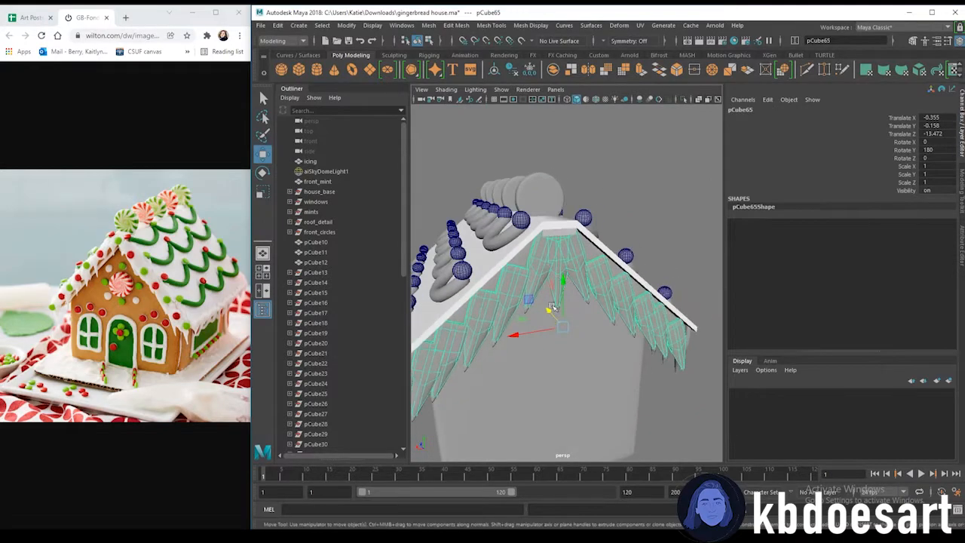
left_click_drag(539, 332, 540, 332)
left_click_drag(564, 281, 564, 277)
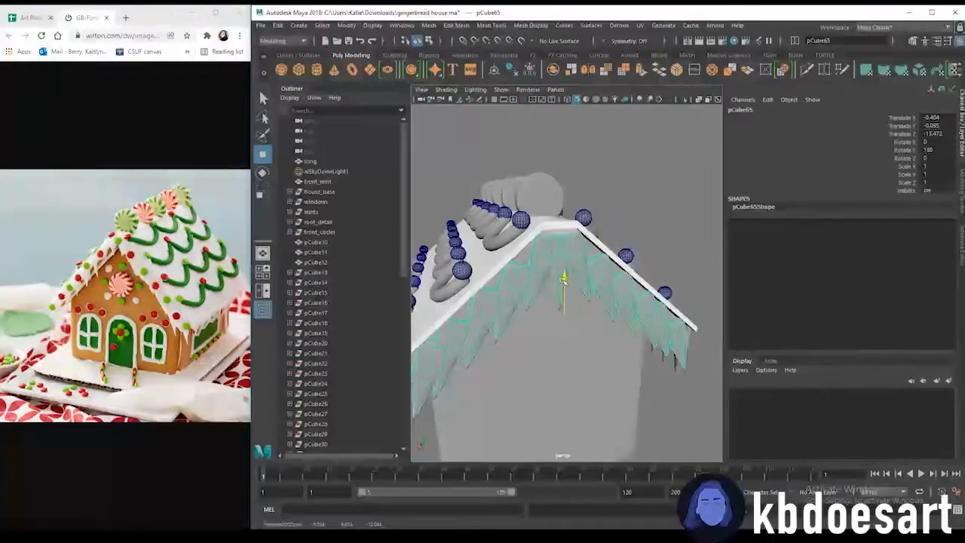
left_click_drag(574, 316, 545, 291, "alt")
right_click_drag(545, 292, 514, 259, "alt")
left_click(618, 218)
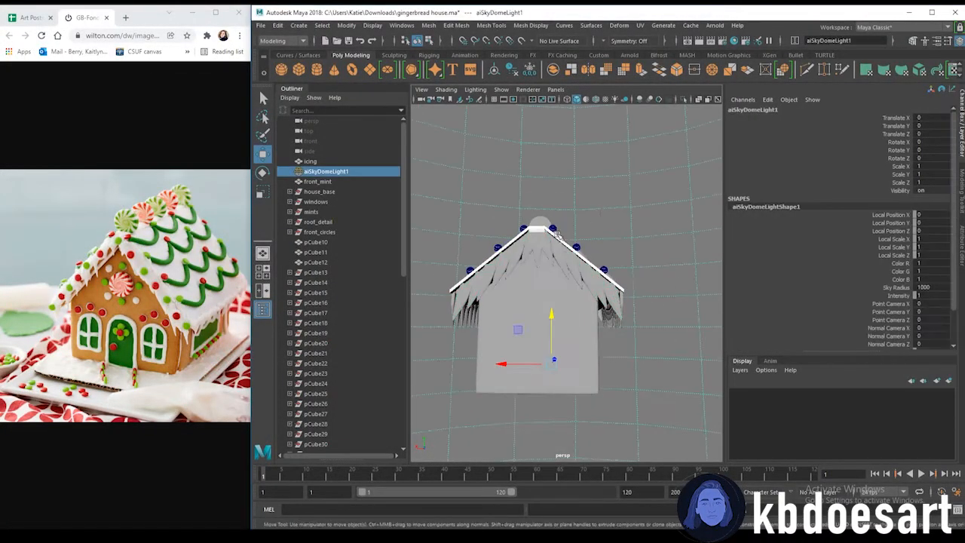
Select the seven spheres along the front gable's roof edges and combine them into one mesh
middle_click_drag(578, 229, 603, 241, "alt")
left_click_drag(603, 241, 735, 288, "alt")
left_click(446, 316)
left_click(474, 291, "shift")
left_click(502, 270, "shift")
left_click(540, 247, "shift")
left_click(579, 270, "shift")
left_click(602, 291, "shift")
left_click(632, 318, "shift")
left_click(428, 25)
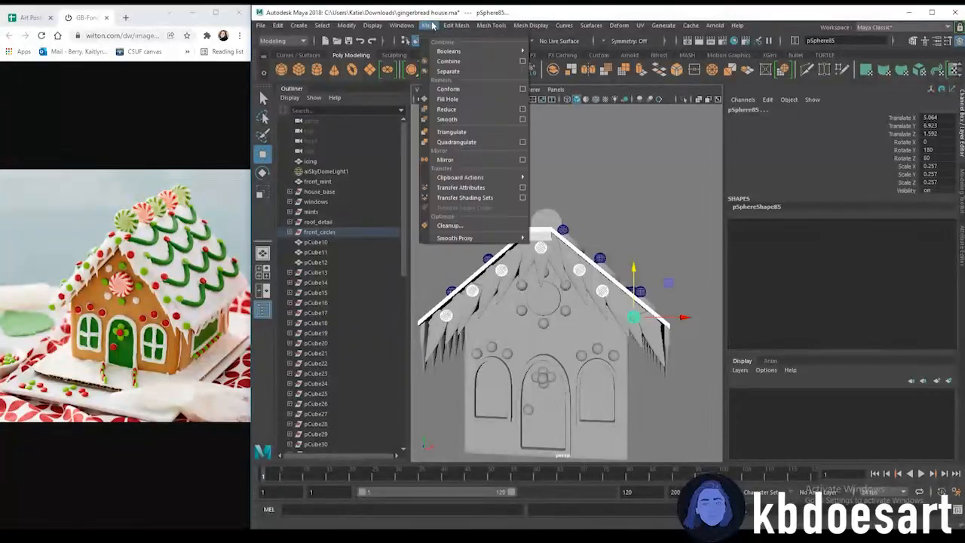
left_click(429, 29)
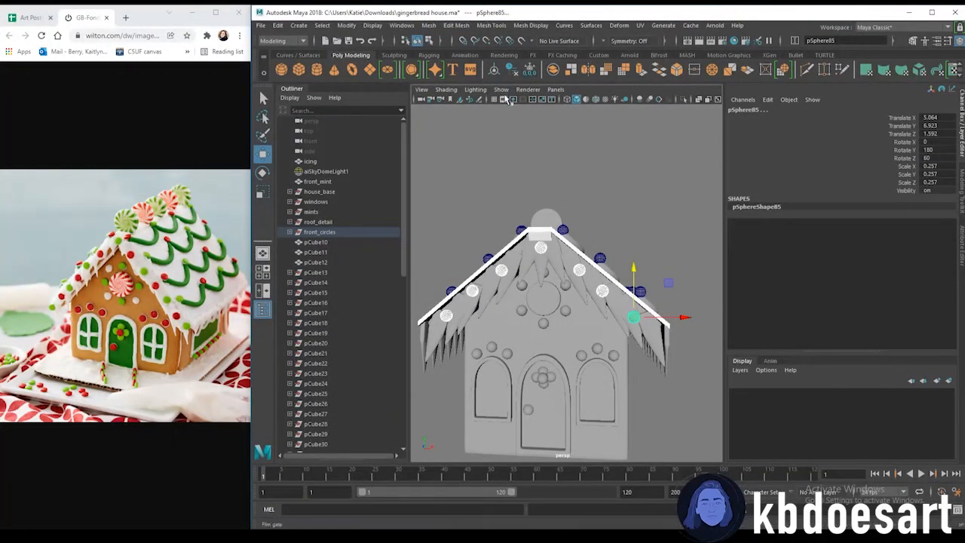
left_click(428, 25)
left_click(453, 62)
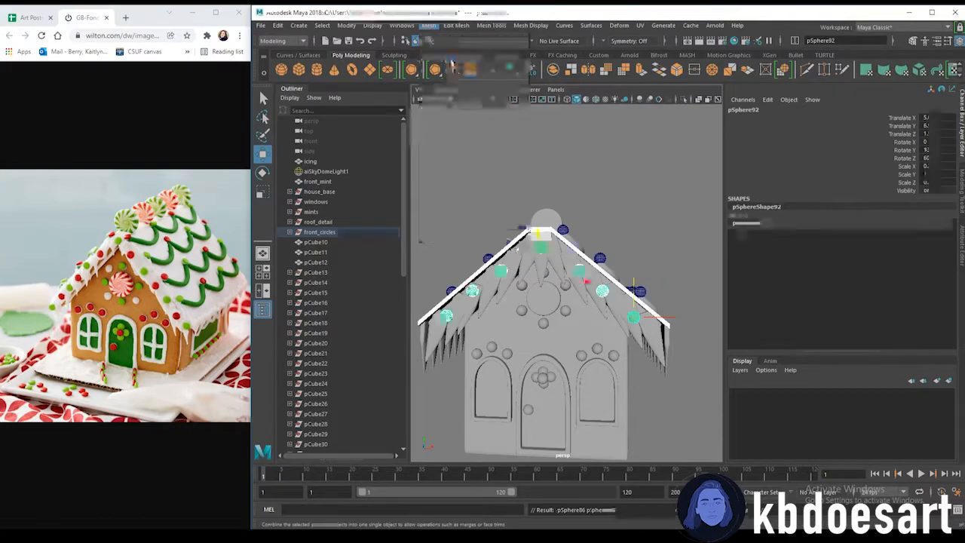
Move the combined gable spheres into place along the roof edges
left_click_drag(661, 310, 531, 326, "alt")
left_click_drag(417, 294, 545, 292)
left_click_drag(607, 297, 609, 296)
left_click_drag(609, 297, 539, 279, "alt")
right_click_drag(539, 279, 649, 316, "alt")
left_click_drag(551, 332, 612, 350, "alt")
left_click_drag(681, 325, 662, 324)
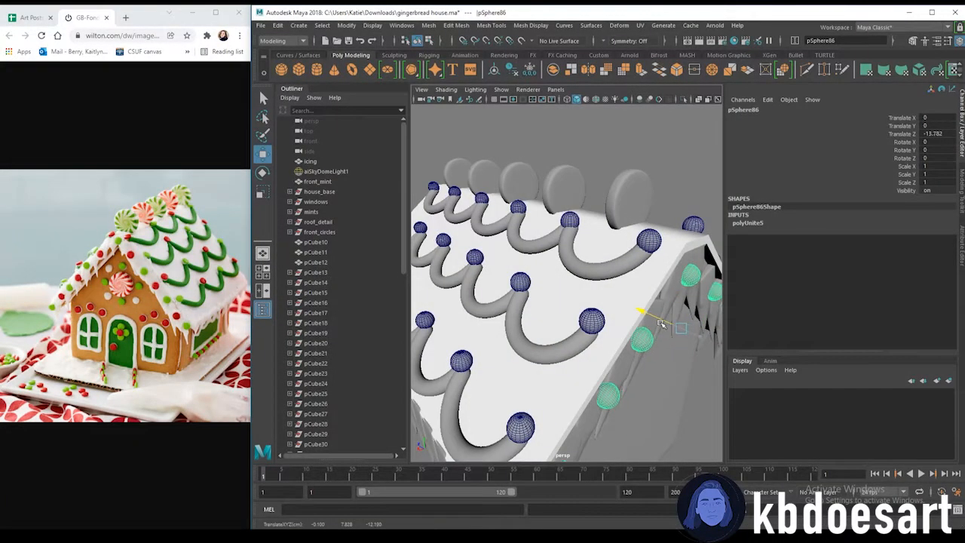
left_click_drag(673, 368, 612, 352, "alt")
scroll(612, 348, "down", 5)
left_click(632, 222)
scroll(625, 234, "down", 5)
left_click_drag(573, 301, 548, 341, "alt")
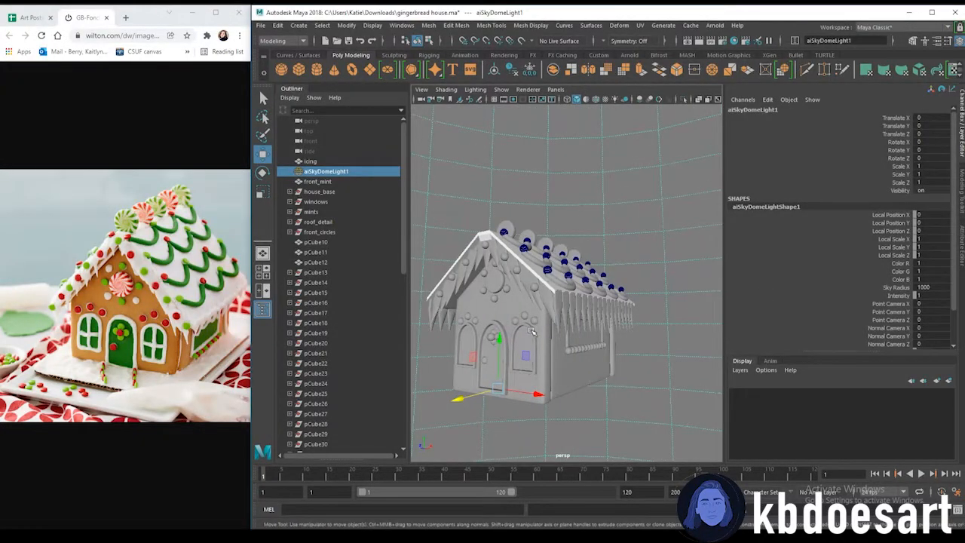
Duplicate the two side window frames on the front wall and combine the copies into one mesh
left_click_drag(509, 313, 556, 313, "alt")
scroll(556, 313, "up", 5)
left_click(615, 312)
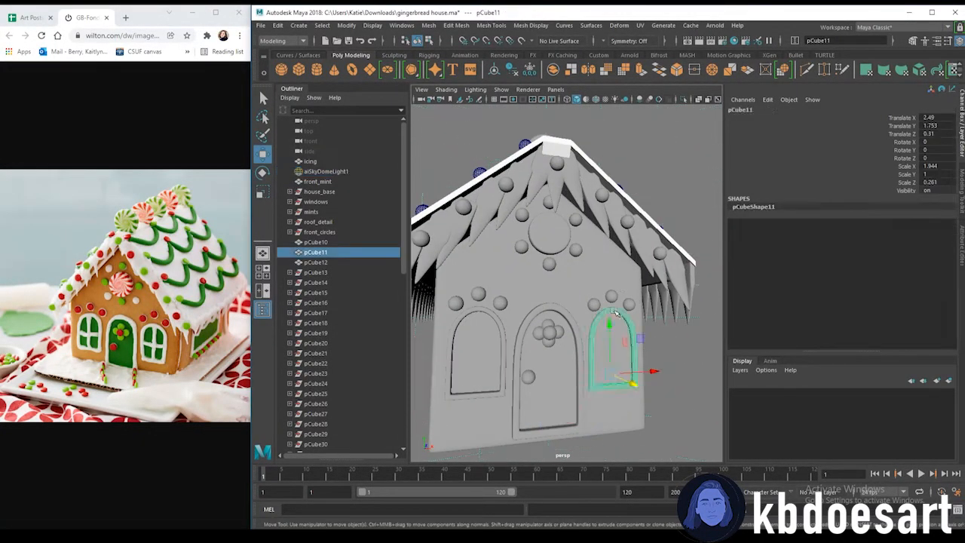
left_click(488, 315)
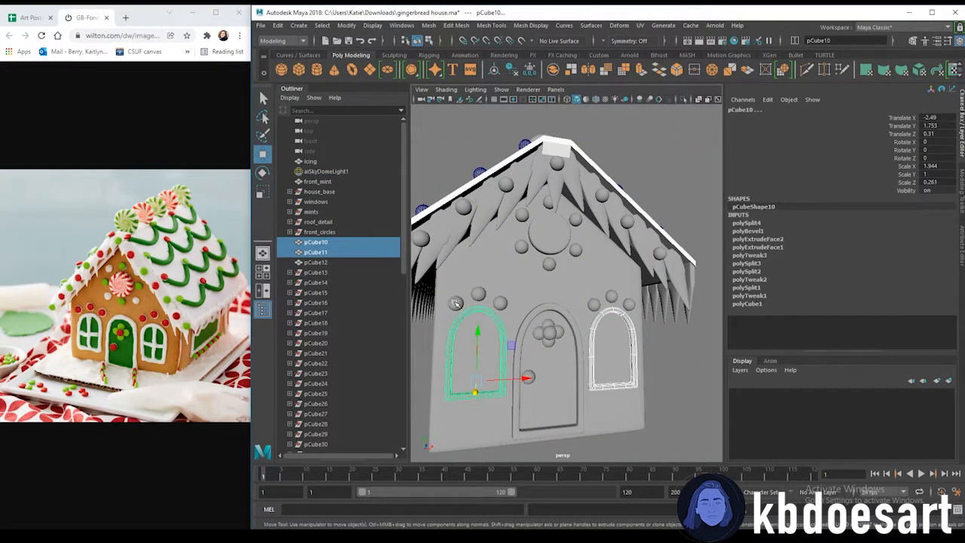
left_click(610, 310, "shift")
scroll(685, 290, "down", 6)
left_click_drag(685, 290, 581, 315, "alt")
scroll(581, 305, "up", 3)
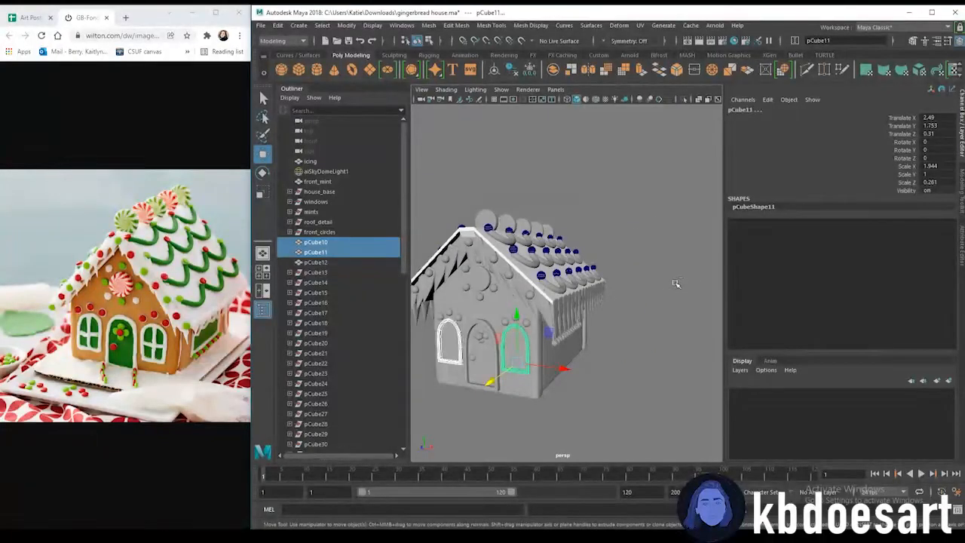
key("ctrl+d")
left_click(429, 26)
left_click(445, 58)
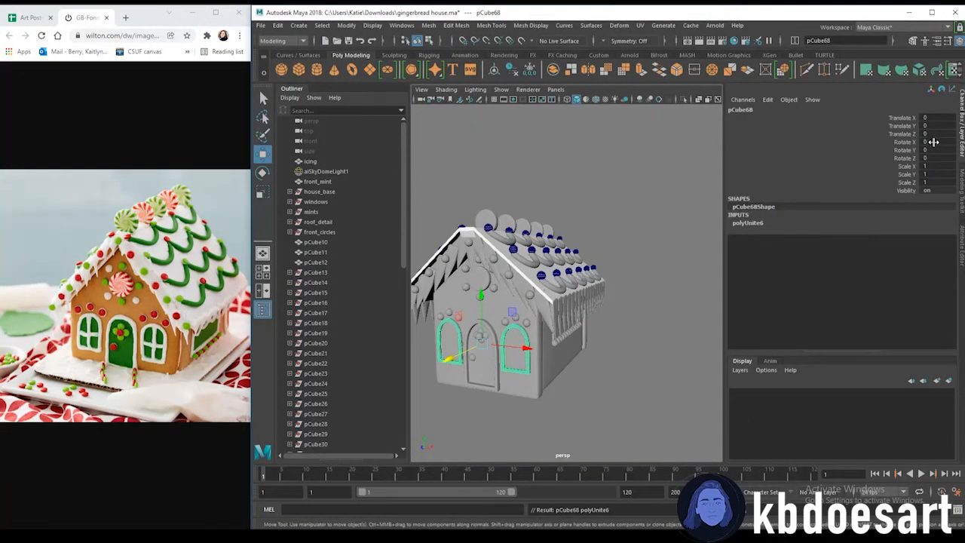
Rotate the combined window-frame copy 180 degrees on Y and move it onto the back wall
type("180")
key("Return")
left_click_drag(449, 359, 541, 318)
left_click_drag(716, 321, 596, 260, "alt")
left_click_drag(630, 301, 557, 266)
scroll(485, 274, "down", 3)
left_click_drag(484, 274, 609, 286, "alt")
scroll(609, 287, "down", 8)
left_click_drag(589, 343, 573, 345, "alt")
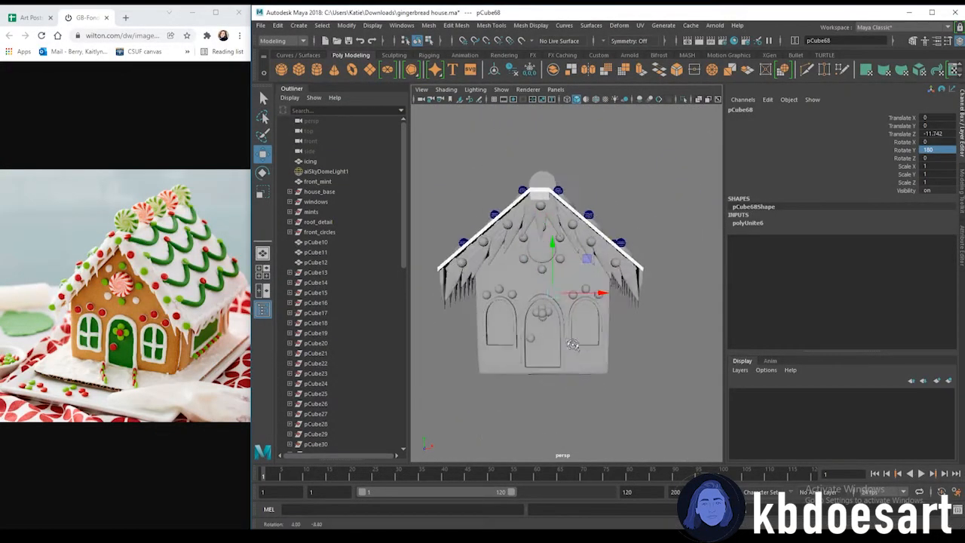
Duplicate the small spheres above the side windows and move the copies to the matching spots on the back wall
scroll(544, 317, "up", 3)
left_click(449, 301)
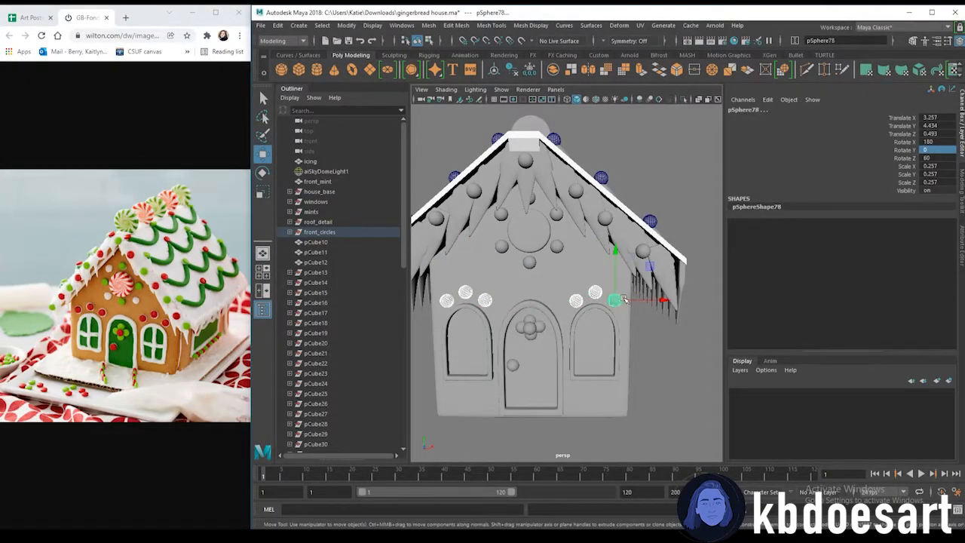
key("ctrl+d")
left_click_drag(697, 321, 638, 334, "alt")
scroll(637, 334, "down", 5)
left_click_drag(573, 324, 532, 319, "alt")
left_click_drag(459, 296, 486, 296)
left_click_drag(549, 291, 491, 293, "alt")
scroll(506, 294, "up", 5)
scroll(492, 294, "up", 2)
left_click(568, 378)
left_click_drag(605, 337, 602, 316, "alt")
left_click_drag(456, 309, 575, 292, "alt")
scroll(516, 311, "down", 3)
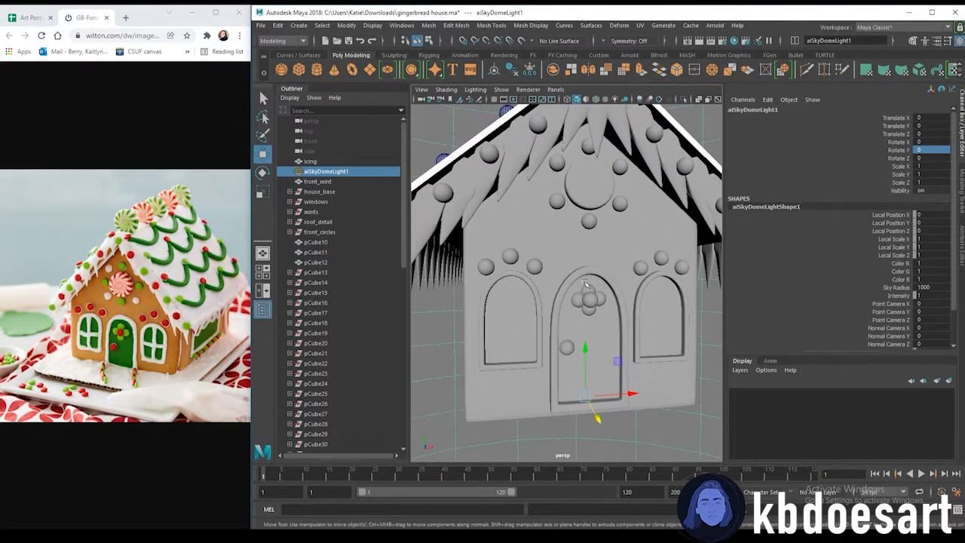
Duplicate the dots ringing the gable circle and move the copies across to the back gable
left_click(556, 163)
scroll(588, 151, "up", 4)
middle_click_drag(620, 135, 614, 245, "alt")
left_click(636, 310)
left_click(579, 281, "shift")
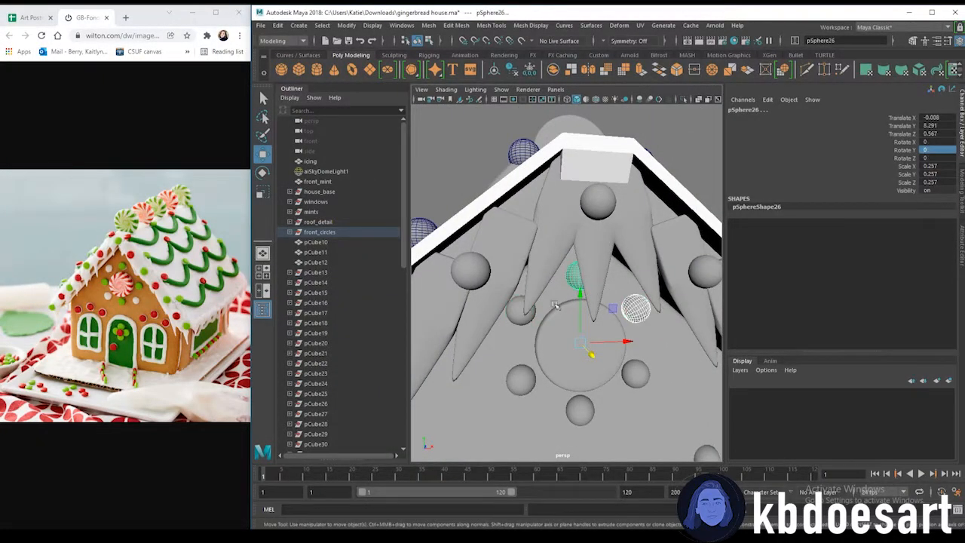
left_click(540, 345, "shift")
left_click(520, 378, "shift")
left_click(580, 410, "shift")
left_click(636, 374, "shift")
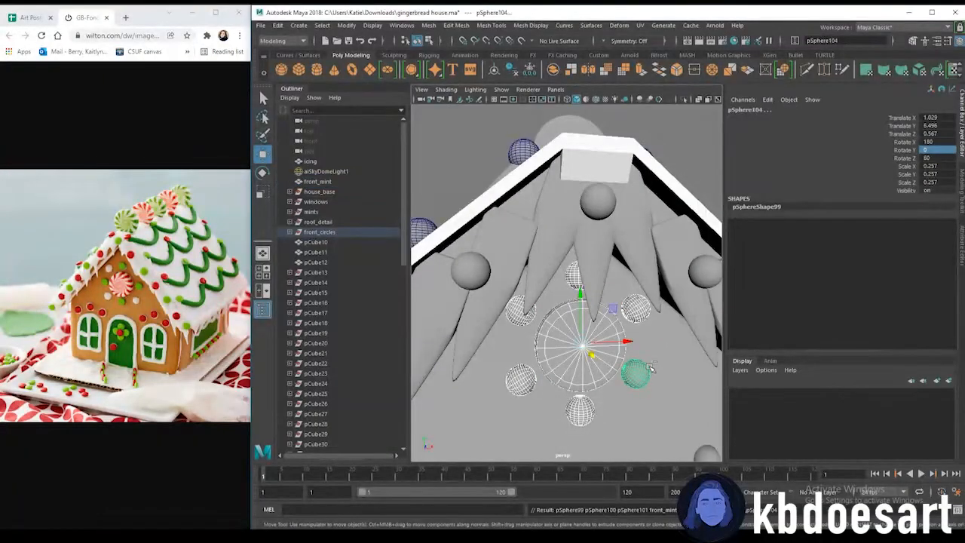
scroll(649, 368, "down", 8)
left_click_drag(616, 381, 478, 291, "alt")
key("ctrl+z")
scroll(545, 291, "up", 4)
left_click_drag(619, 310, 543, 303, "alt")
scroll(562, 323, "up", 3)
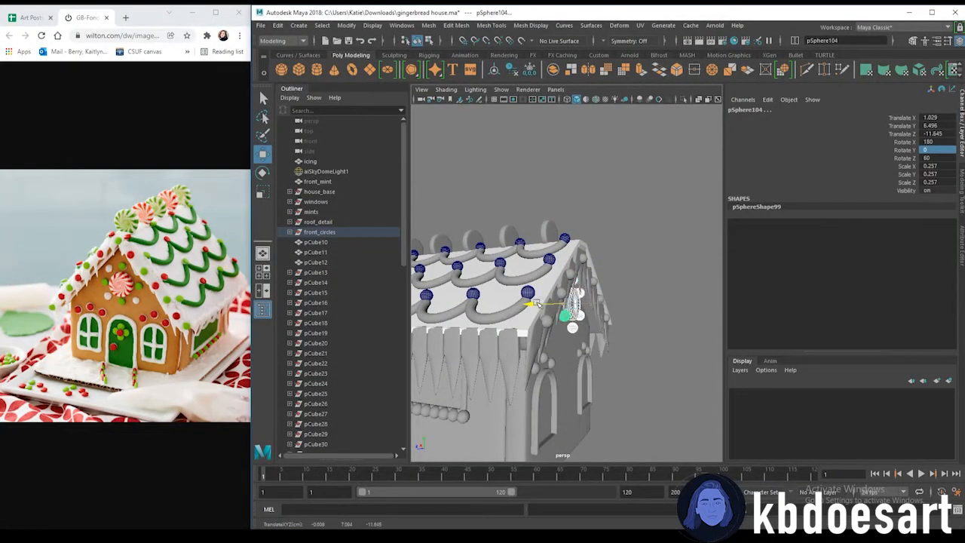
scroll(537, 308, "up", 4)
left_click_drag(596, 322, 524, 383, "alt")
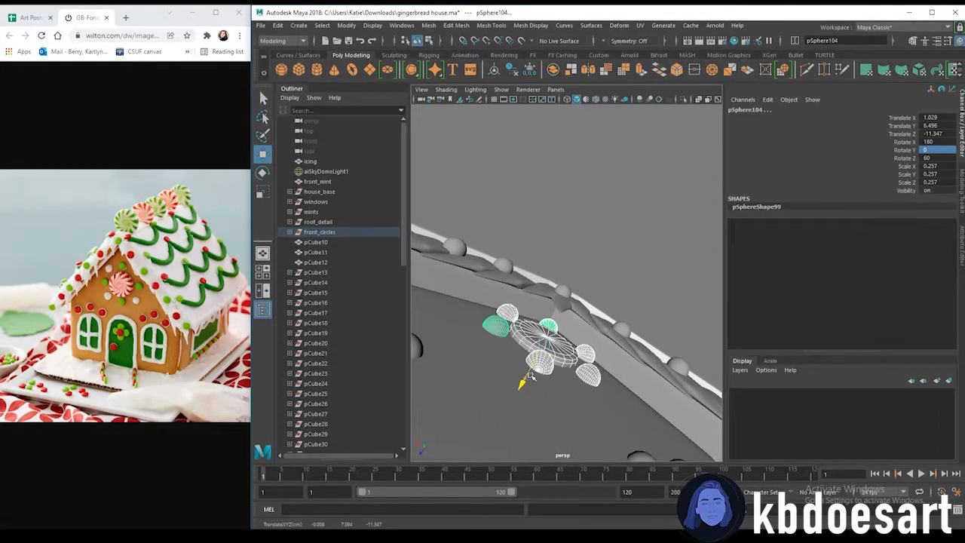
Fine-tune the copied dots' position on the back gable
left_click(604, 244)
scroll(604, 246, "down", 6)
left_click_drag(604, 248, 632, 332, "alt")
left_click(611, 392)
left_click(641, 391)
scroll(640, 390, "down", 4)
left_click_drag(539, 324, 697, 333, "alt")
left_click_drag(494, 330, 556, 305, "alt")
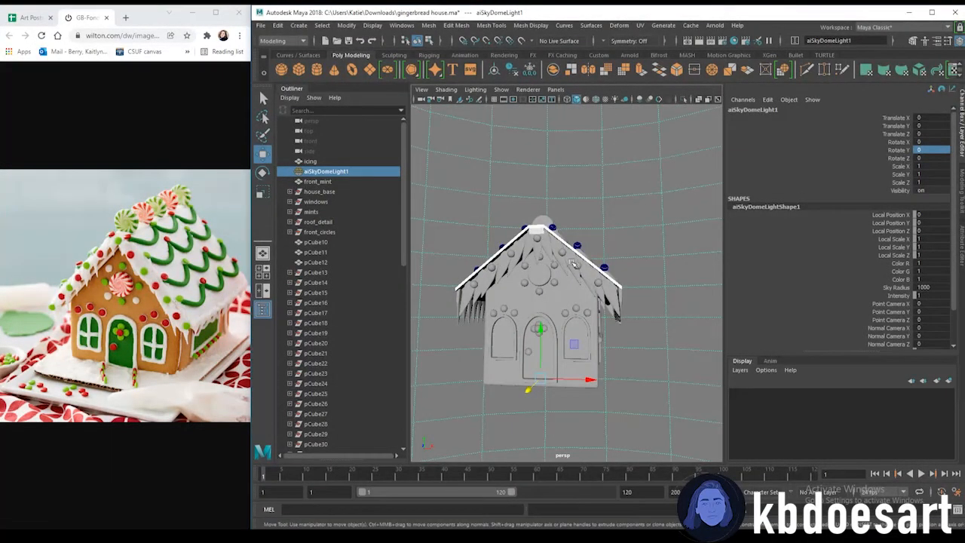
Orbit around the front of the house to check the door, window frames and wall pieces
scroll(597, 250, "up", 6)
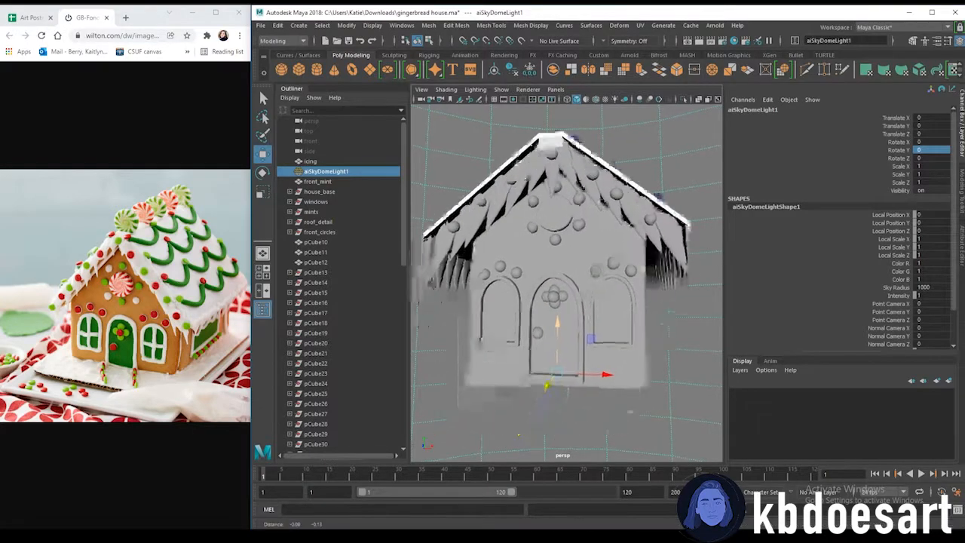
left_click(574, 291)
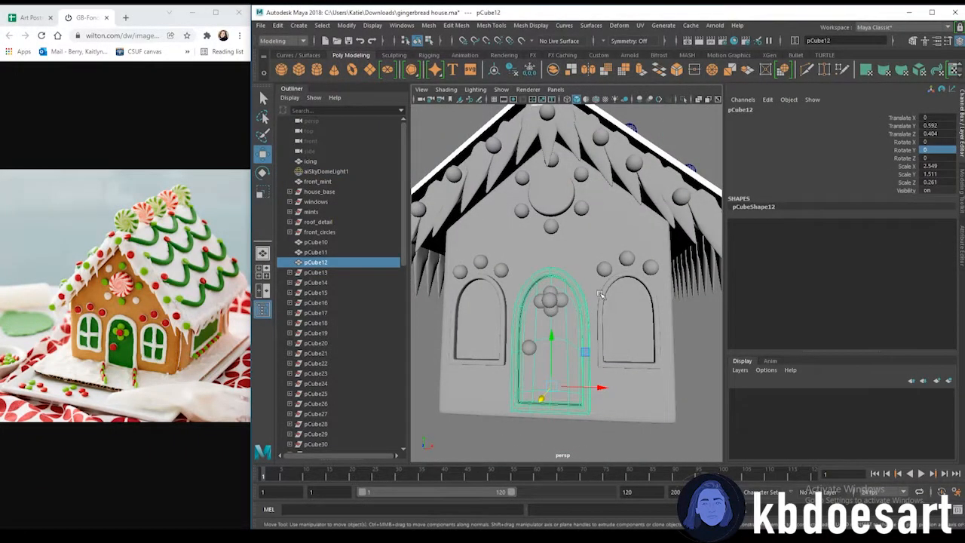
right_click_drag(601, 295, 596, 339, "alt")
middle_click_drag(597, 339, 595, 298, "alt")
right_click_drag(594, 297, 531, 303, "alt")
left_click(641, 316)
right_click_drag(647, 315, 643, 298, "alt")
left_click_drag(643, 297, 530, 317, "alt")
middle_click_drag(536, 311, 570, 313, "alt")
left_click(559, 325, "shift")
left_click_drag(571, 352, 540, 329, "alt")
right_click_drag(540, 329, 605, 315, "alt")
left_click(606, 349, "shift")
left_click_drag(613, 346, 609, 310, "alt")
Select the house wall pieces and assign them a new aiStandardSurface material
left_click(638, 280, "shift")
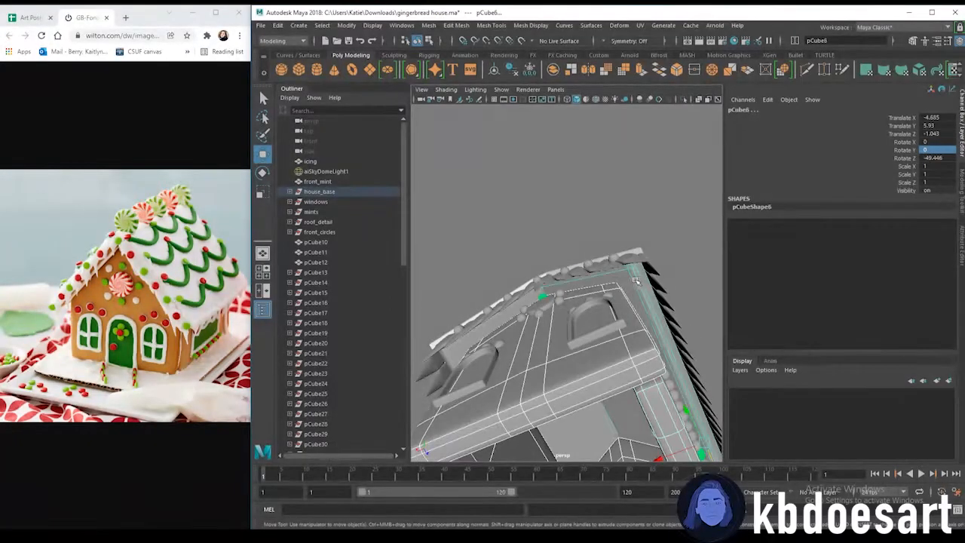
left_click(503, 325, "shift")
left_click_drag(622, 373, 597, 299, "alt")
right_click_drag(597, 299, 566, 291, "alt")
mouse_move(565, 290)
left_mouse_down("alt")
mouse_move(554, 271)
mouse_move(574, 306)
left_mouse_up("alt")
right_click_drag(603, 275, 603, 507)
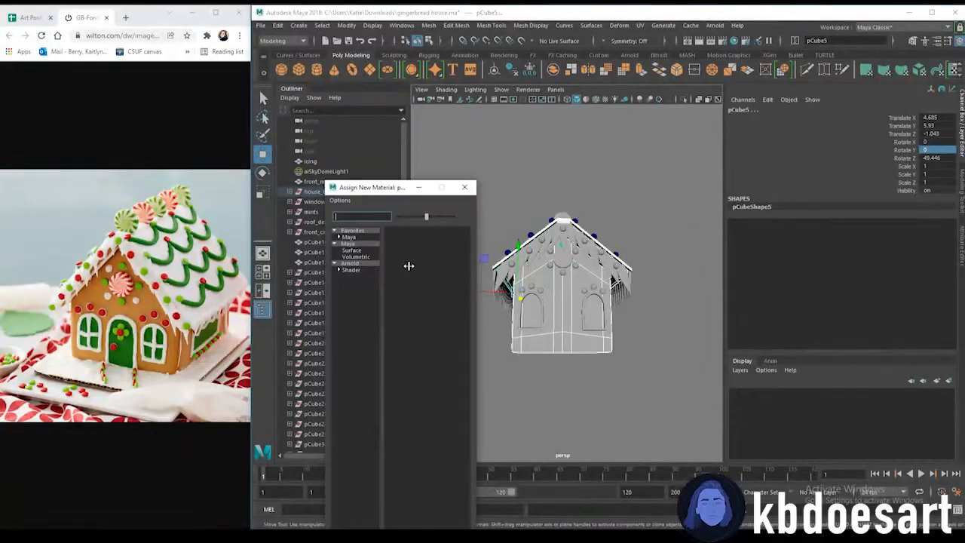
left_click(362, 269)
left_click(420, 306)
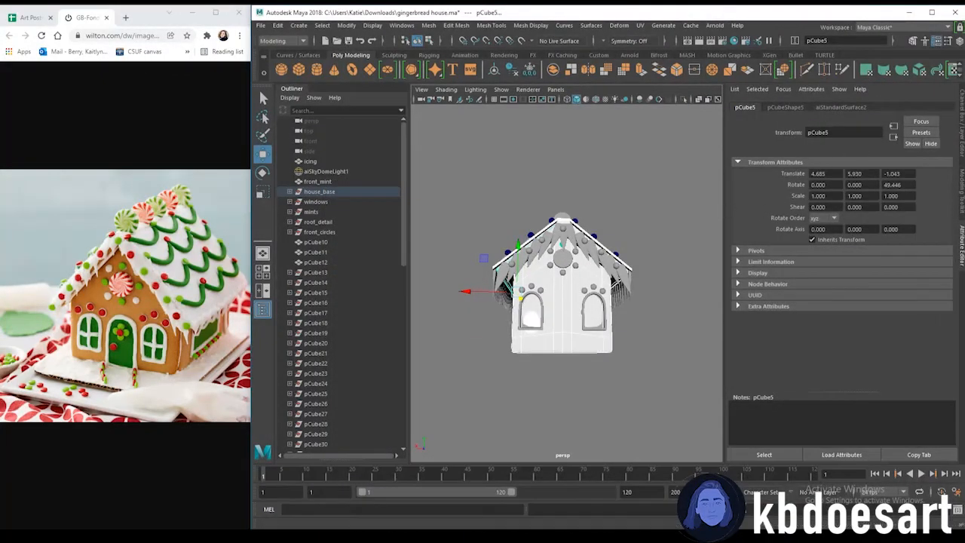
Rename the new material gingerbread
left_click(827, 109)
double_click(835, 132)
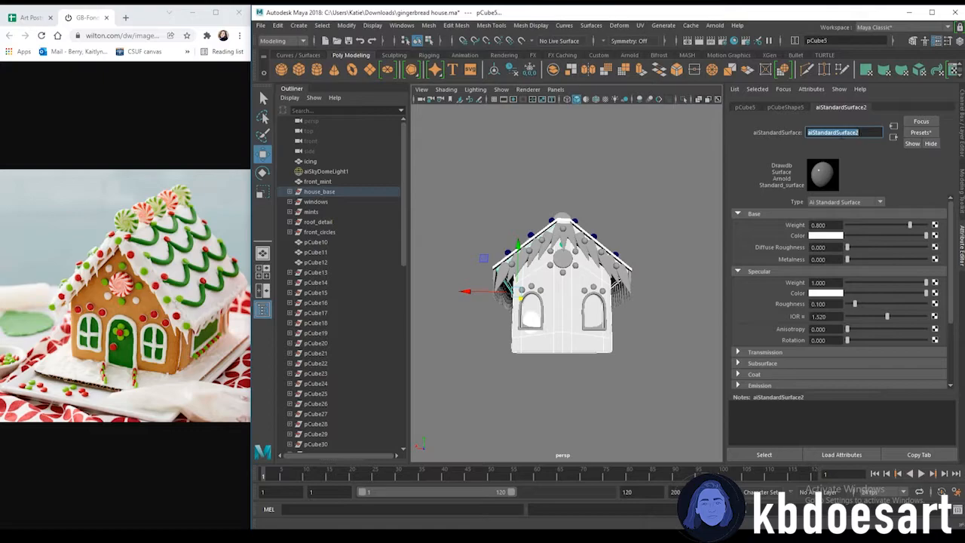
type("gingerbread")
key("Return")
left_click(829, 236)
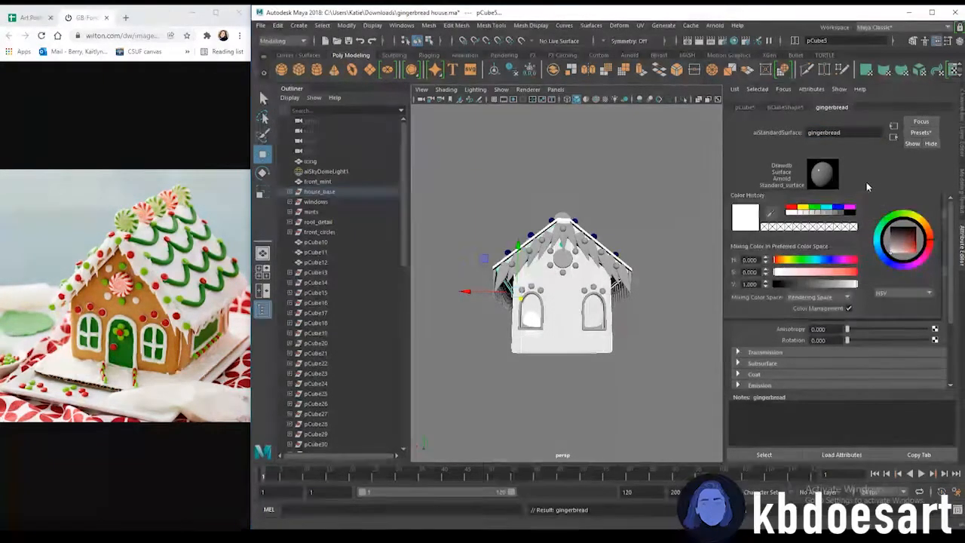
left_click(935, 235)
left_click(306, 119)
left_click(936, 236)
scroll(255, 299, "down", 5)
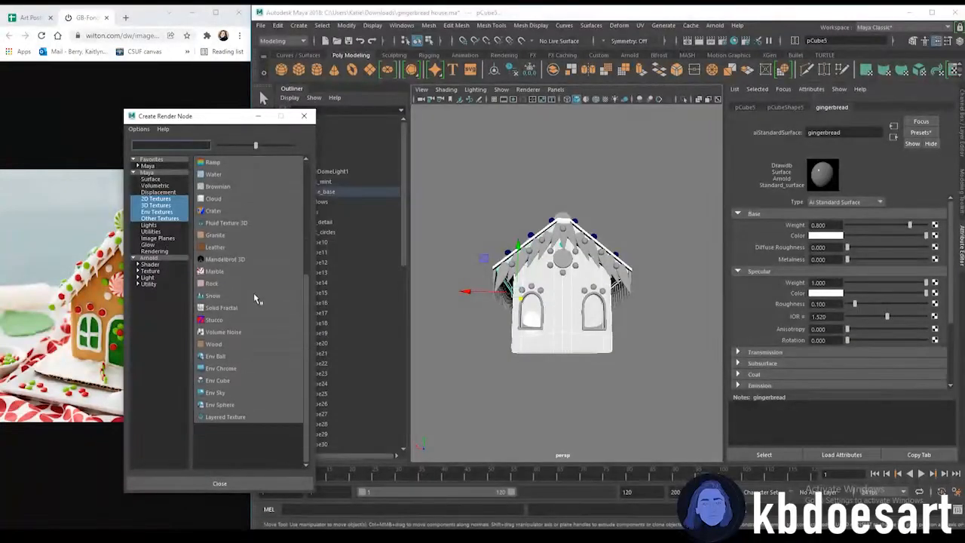
scroll(238, 332, "up", 2)
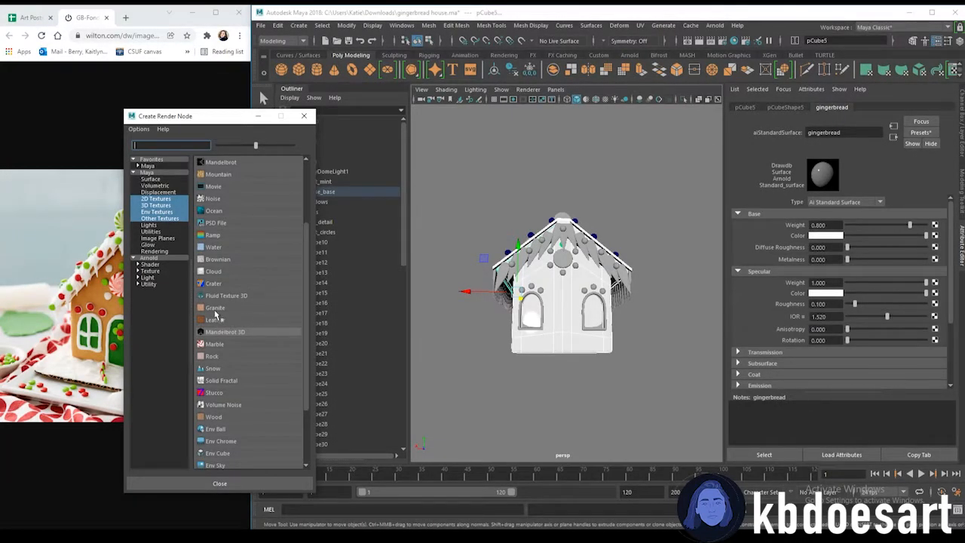
scroll(222, 309, "up", 3)
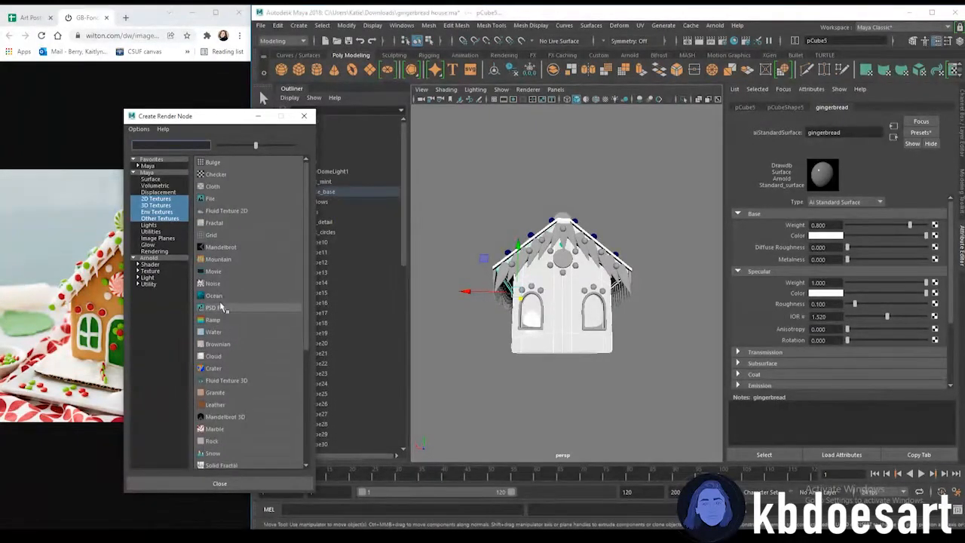
left_click(309, 118)
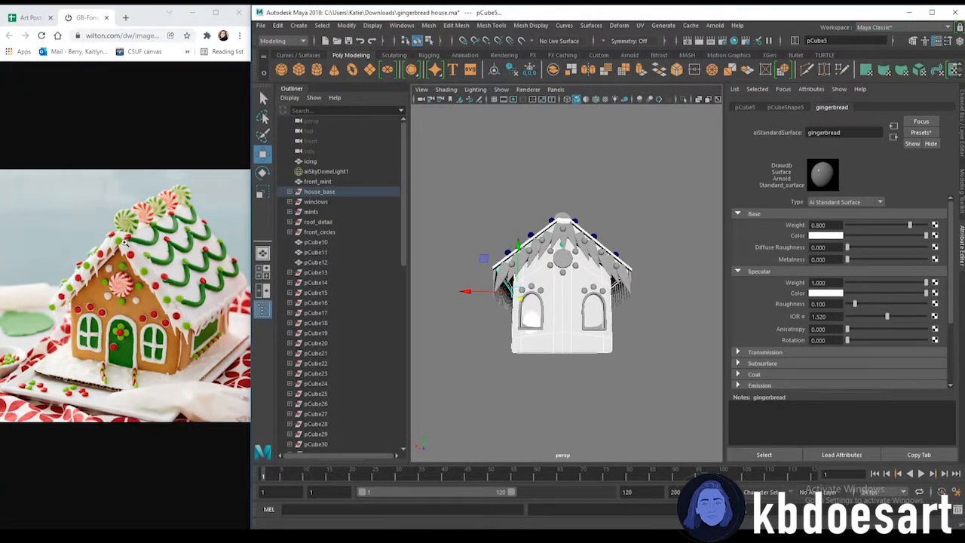
Map a Granite texture to the gingerbread material's base color
left_click(935, 235)
scroll(215, 284, "down", 5)
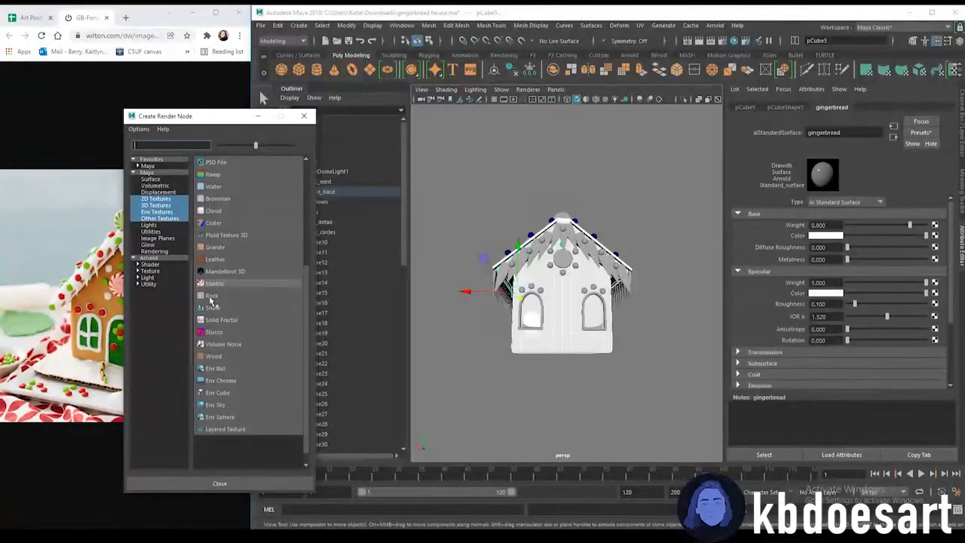
scroll(211, 299, "up", 2)
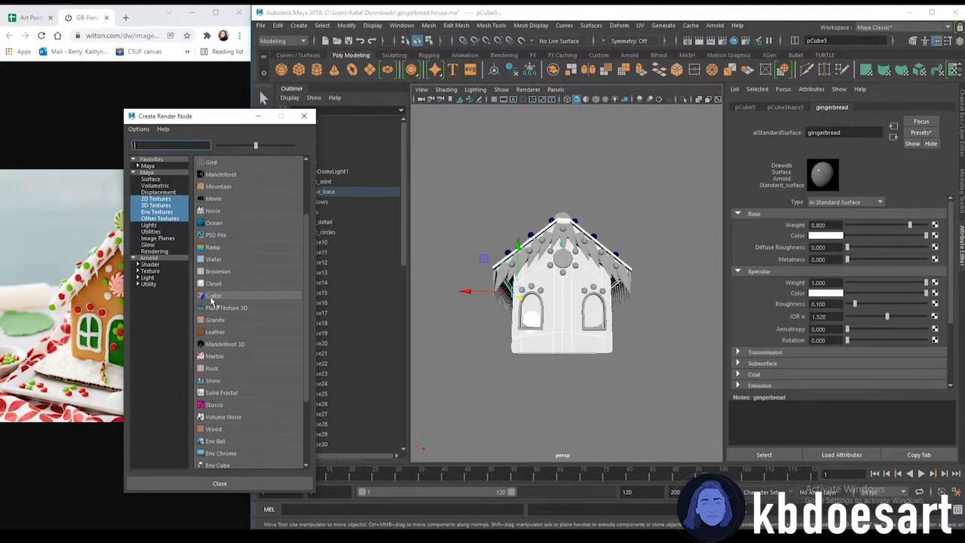
left_click(218, 322)
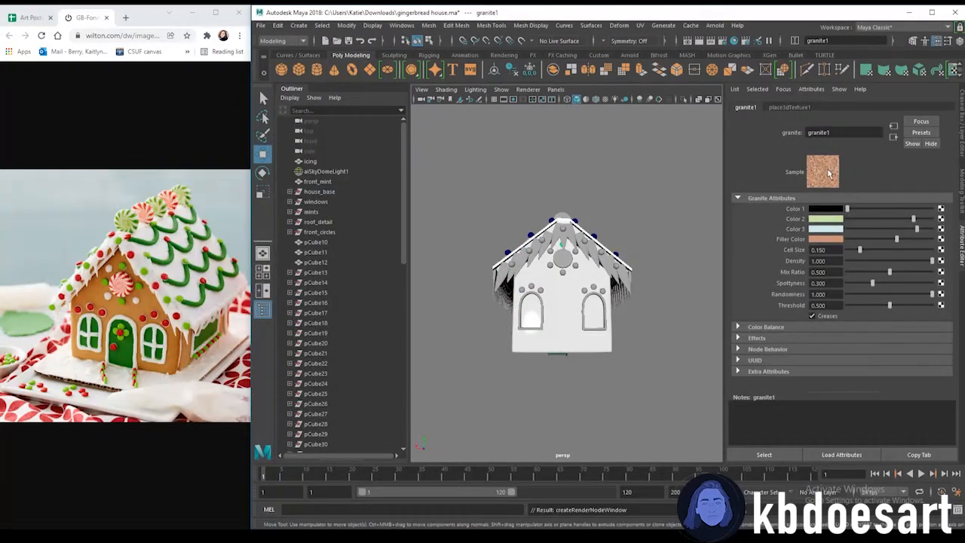
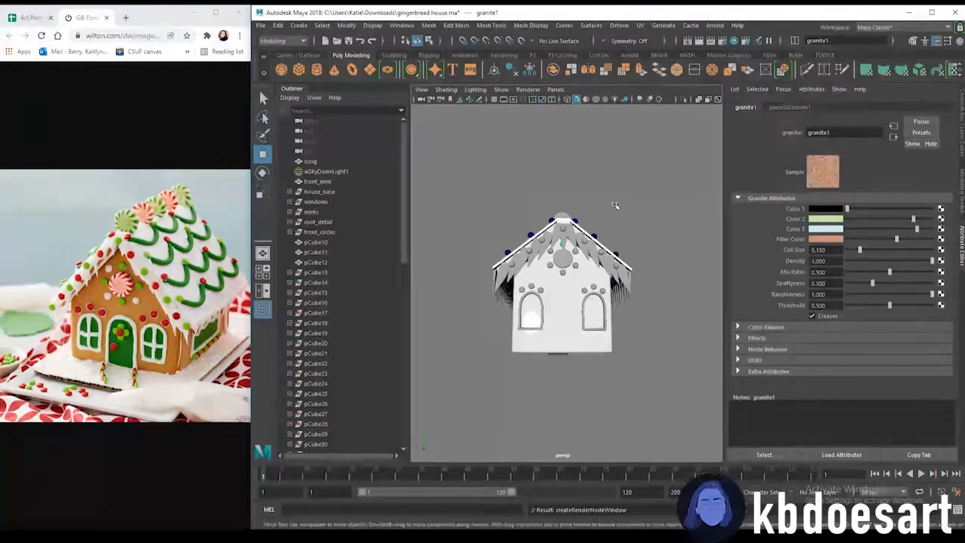
Turn on all-lights display and set the granite texture's Color 2 to a brown tone
key("7")
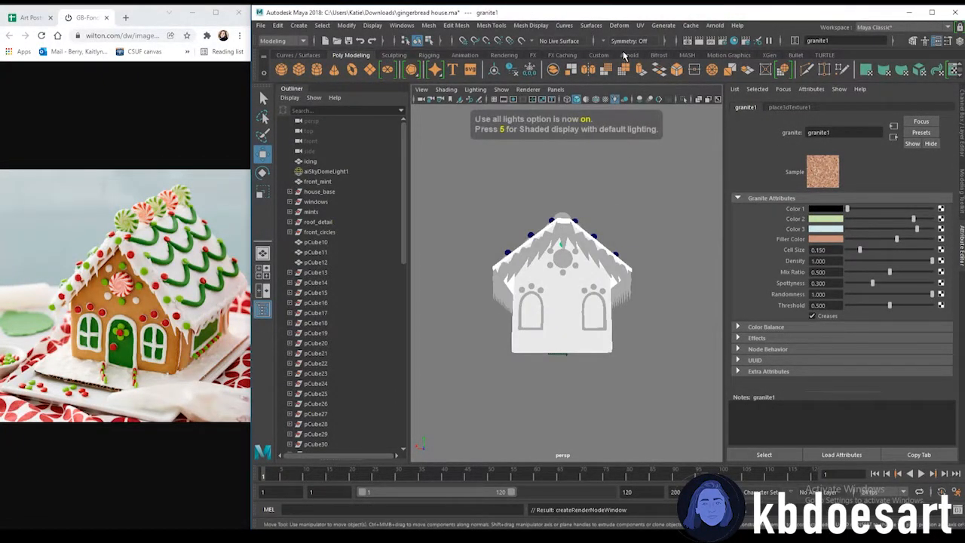
left_click(826, 219)
left_click(788, 244)
mouse_move(826, 257)
left_mouse_down()
mouse_move(855, 257)
mouse_move(816, 268)
left_mouse_up()
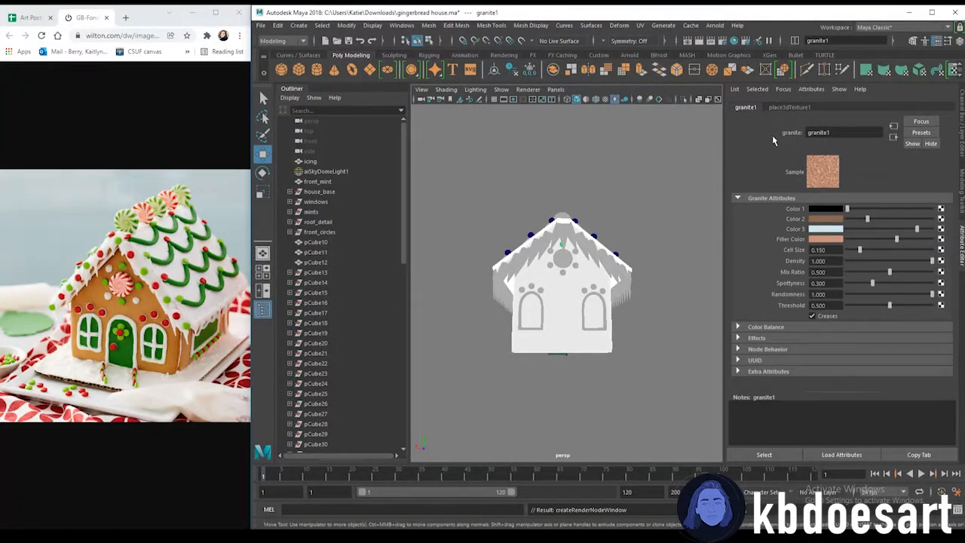
left_click(837, 239)
left_click(774, 219)
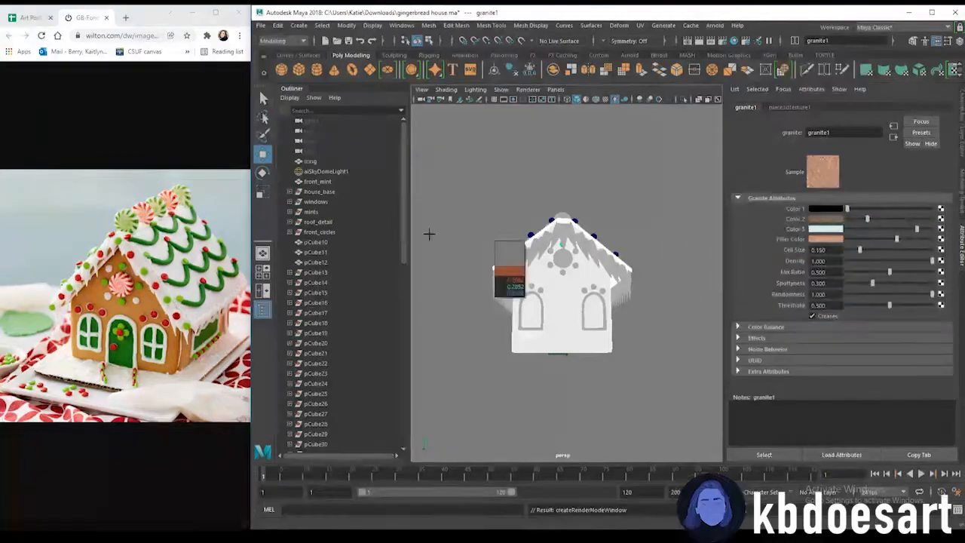
left_click(146, 302)
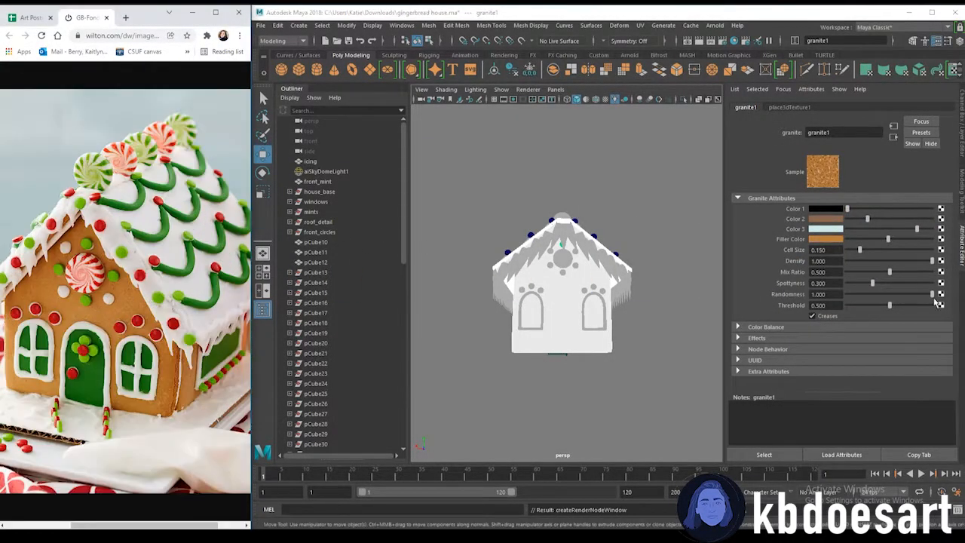
Set the granite's Color 1 to dark brown and Color 3 to orange from the color history
left_click(833, 219)
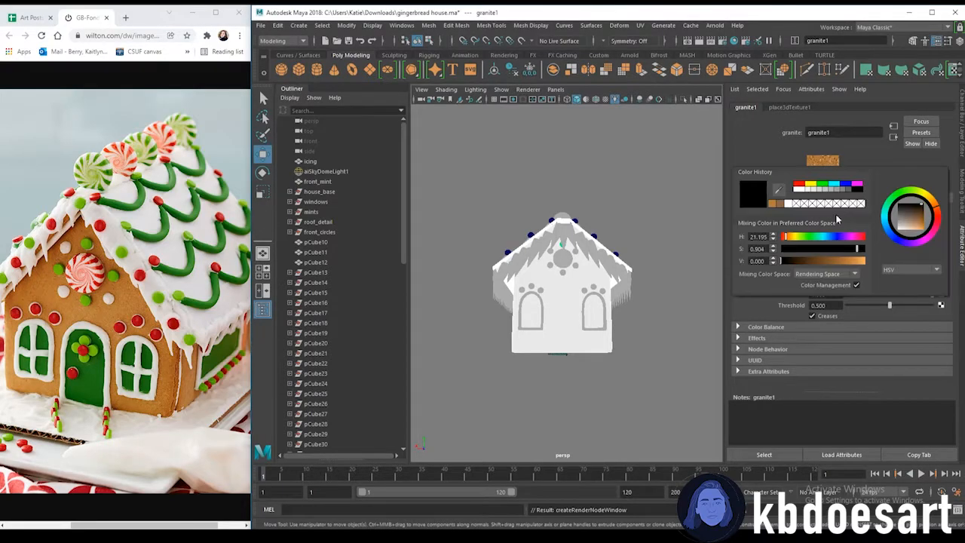
left_click(823, 209)
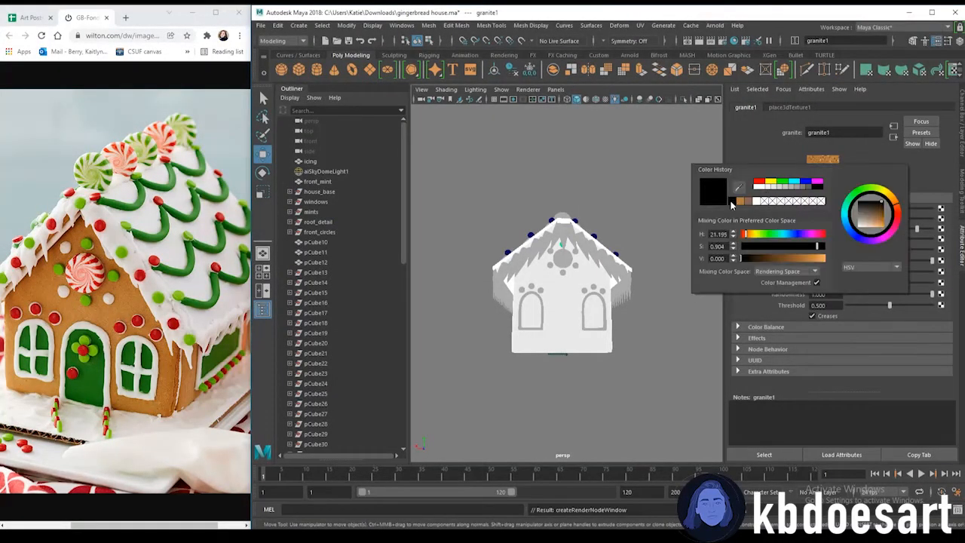
left_click(760, 259)
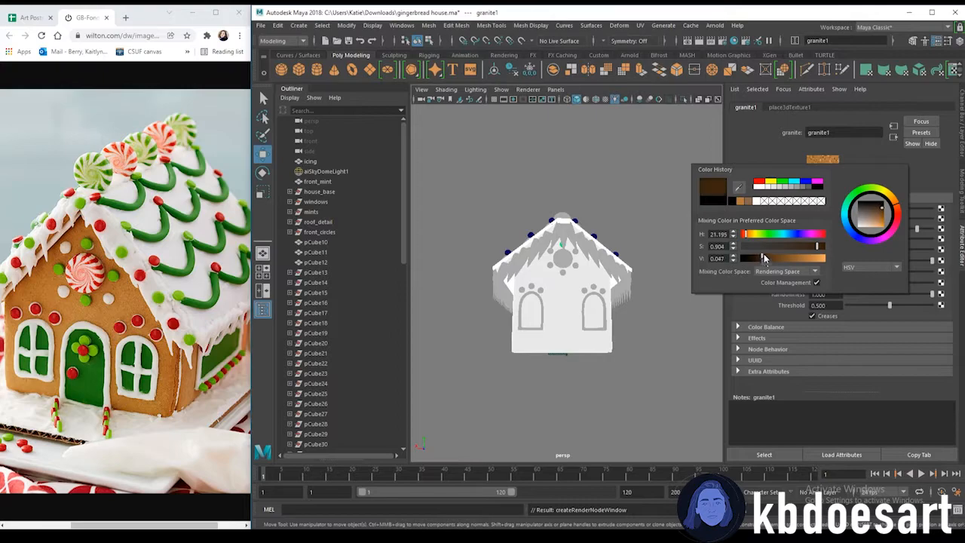
left_click(832, 233)
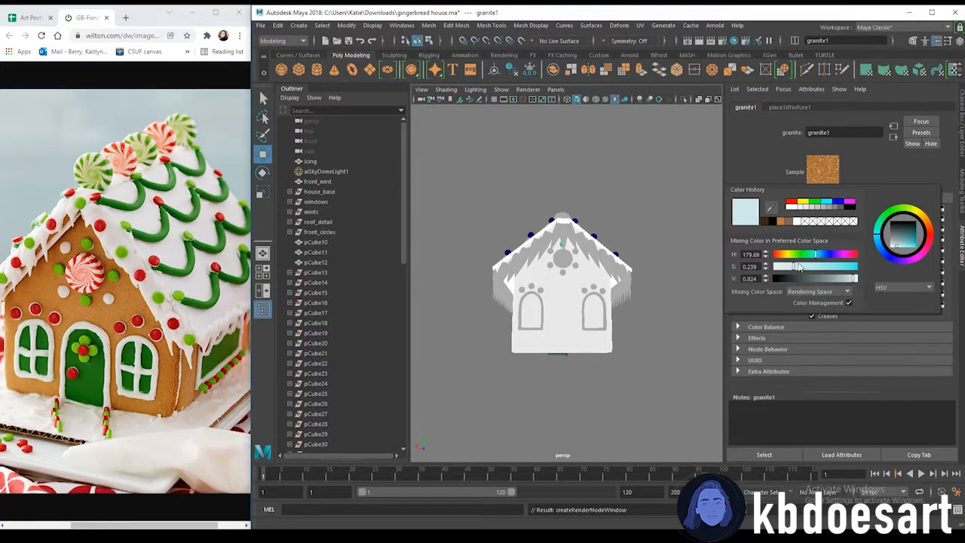
left_click(781, 221)
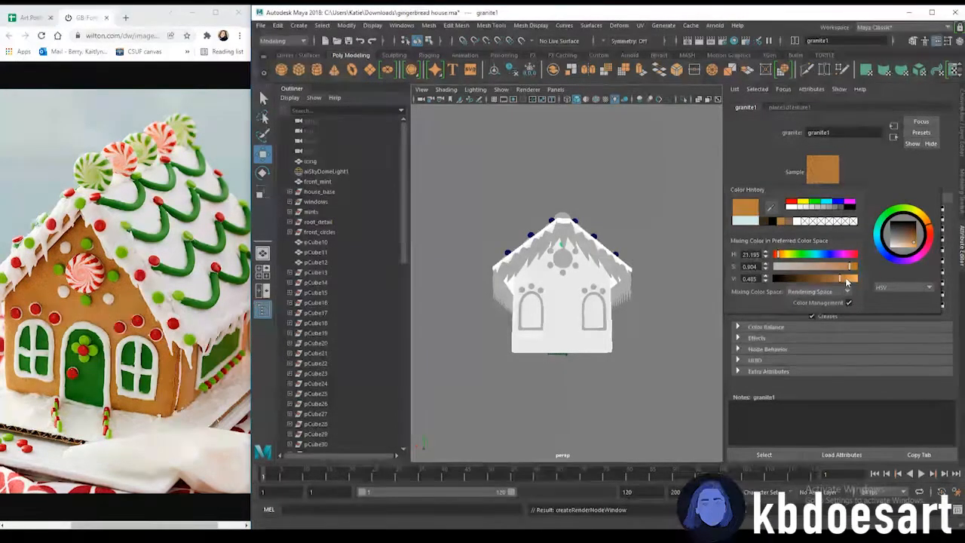
left_click_drag(840, 278, 851, 281)
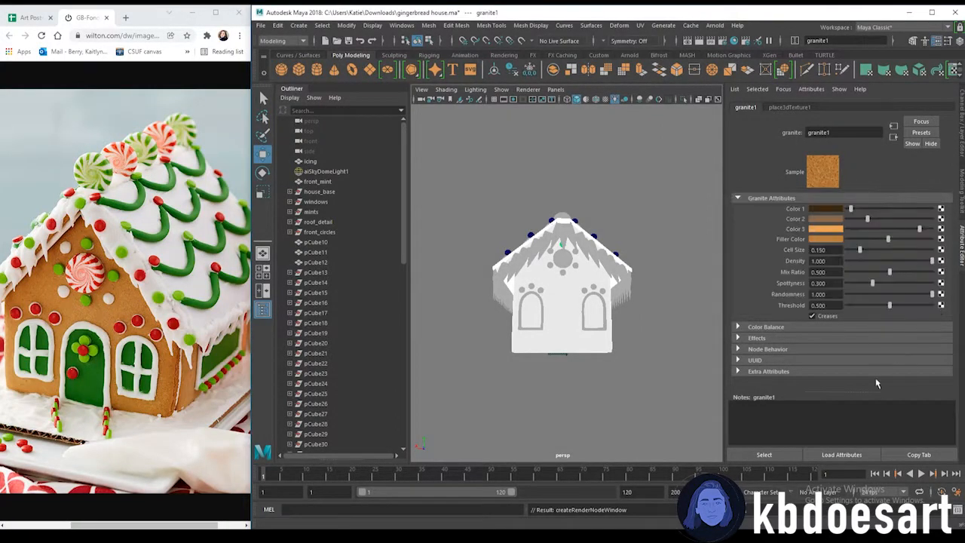
Save the scene and render the current view in the Arnold RenderView
left_click(633, 146)
key("ctrl+s")
left_click(713, 27)
left_click(718, 43)
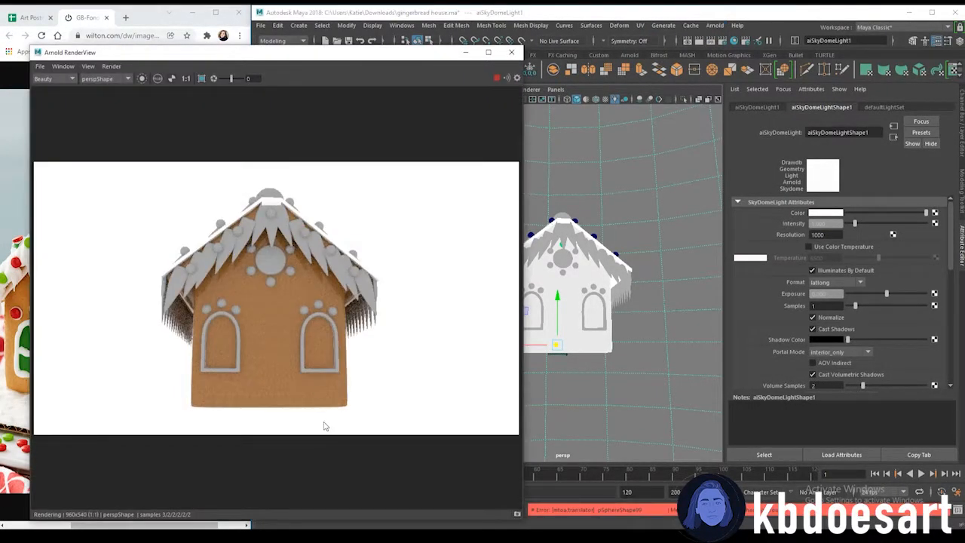
Select a house wall, open its gingerbread granite texture, set Color 2 to orange and lighten Color 1
left_click_drag(584, 279, 621, 334, "alt")
left_click(558, 296)
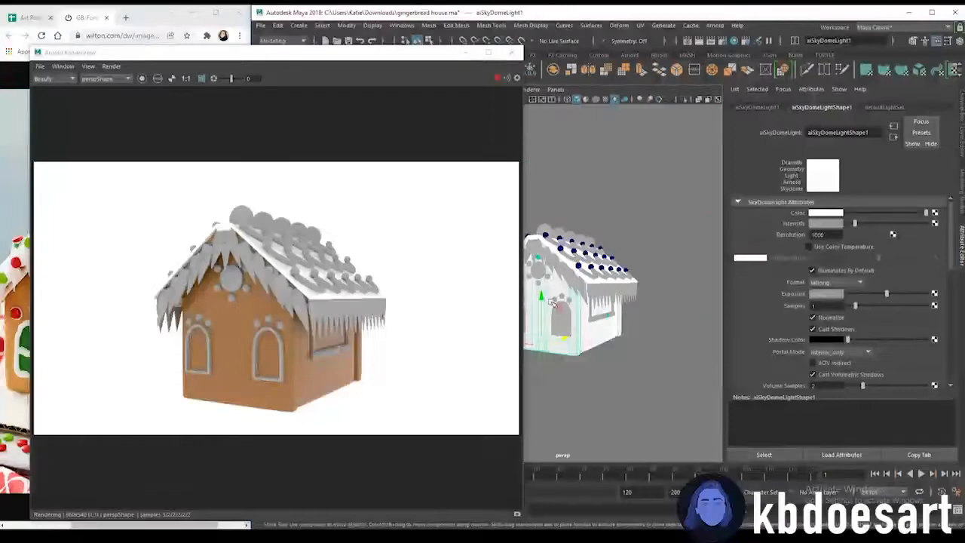
left_click(832, 107)
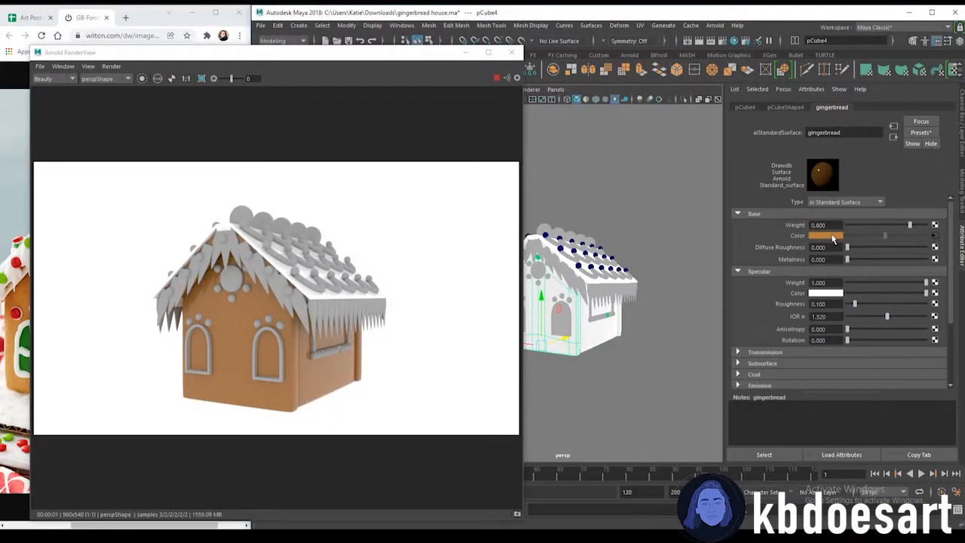
left_click(935, 236)
left_click(839, 206)
left_click(831, 218)
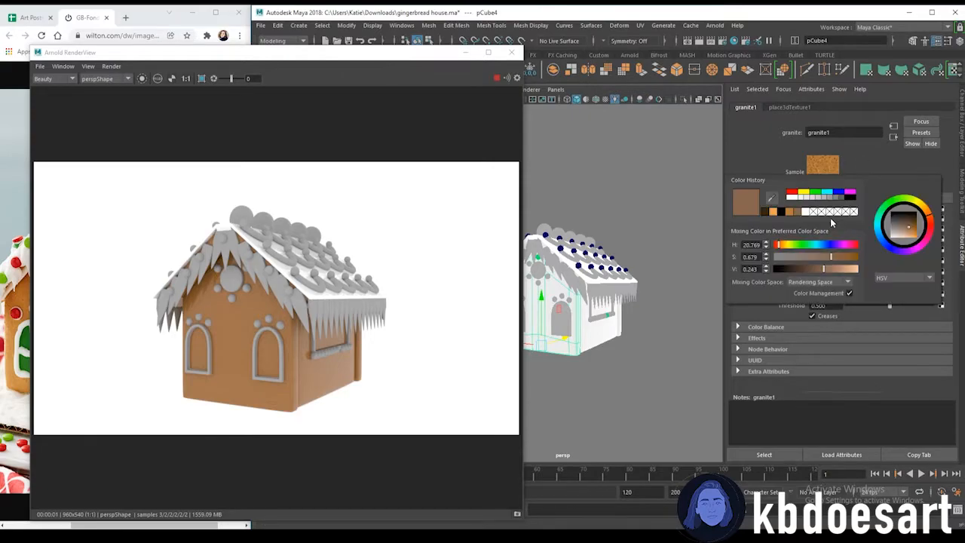
left_click(773, 212)
mouse_move(850, 270)
left_mouse_down()
mouse_move(825, 269)
mouse_move(849, 271)
left_mouse_up()
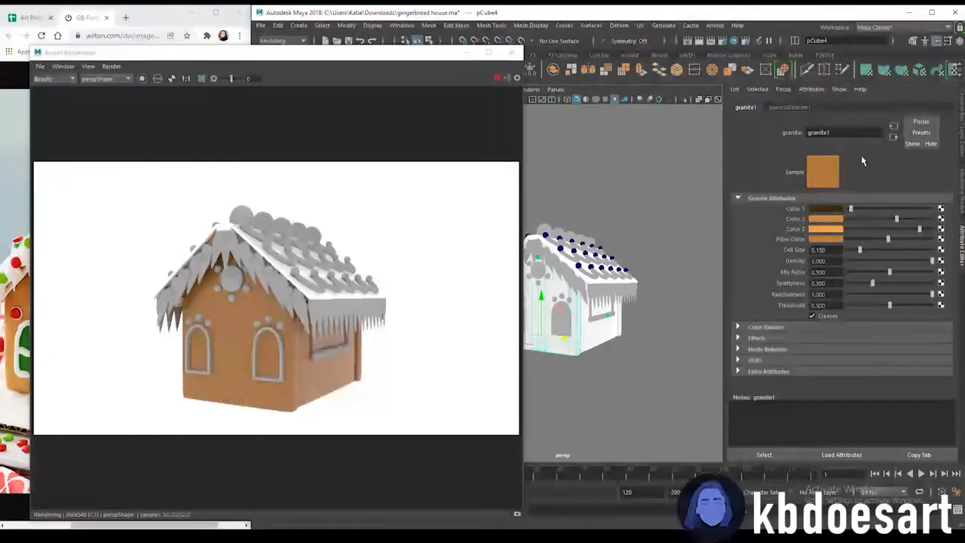
left_click(839, 209)
left_click(818, 263)
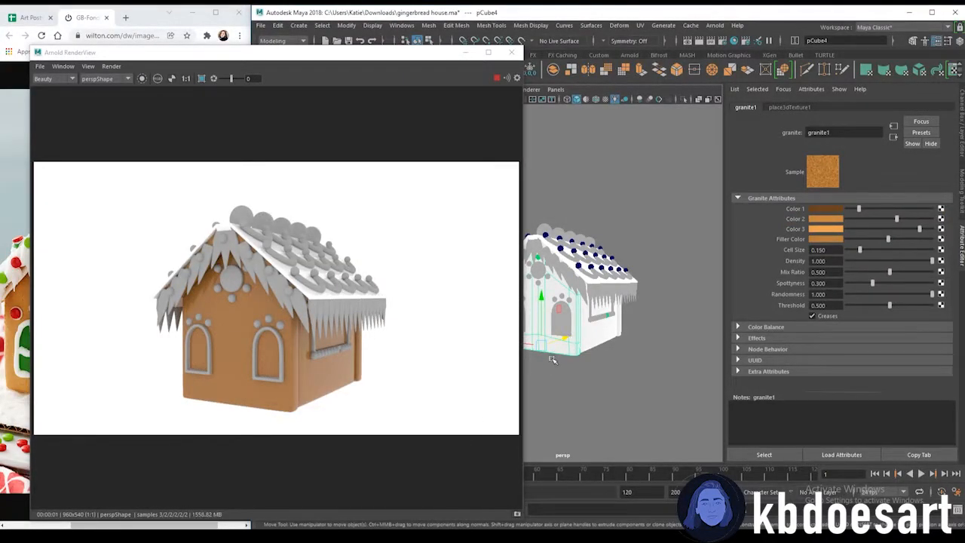
Orbit around the roof to check the render, then close the Arnold RenderView
left_click_drag(602, 280, 581, 291, "alt")
left_click(613, 271)
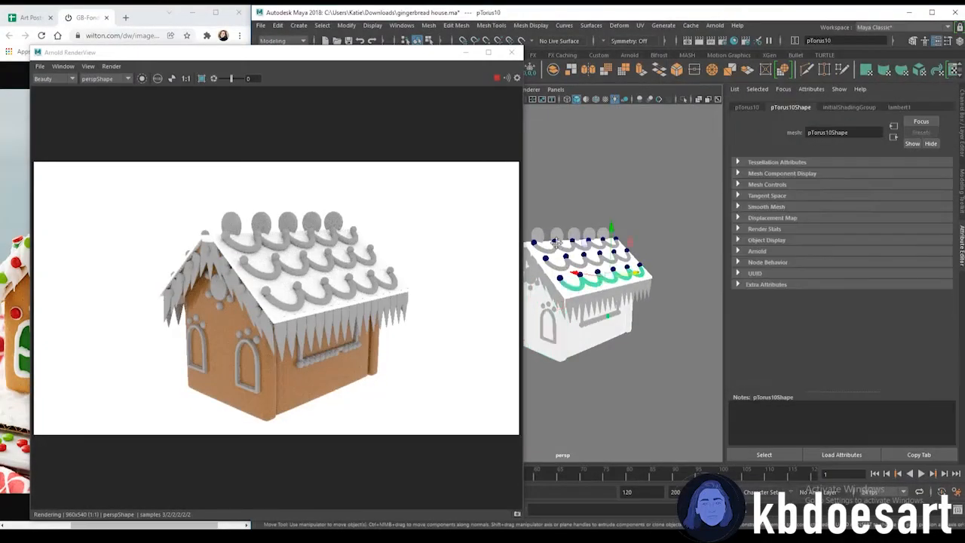
scroll(554, 241, "up", 3)
left_click(615, 240)
left_click_drag(600, 261, 705, 260, "alt")
left_click(511, 53)
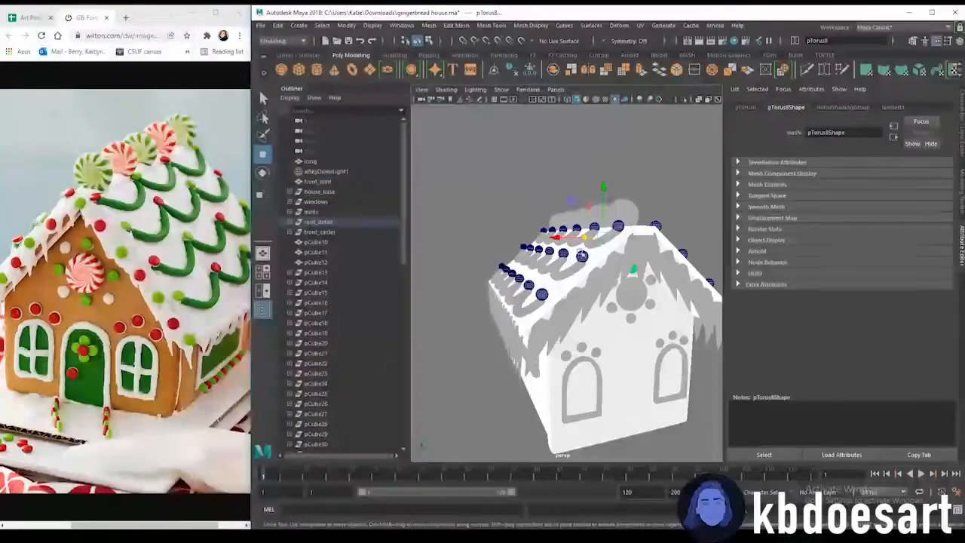
Select the roof swirl decorations and assign them a new aiStandardSurface material
left_click(589, 246, "shift")
left_click(572, 268, "shift")
left_click(523, 303, "shift")
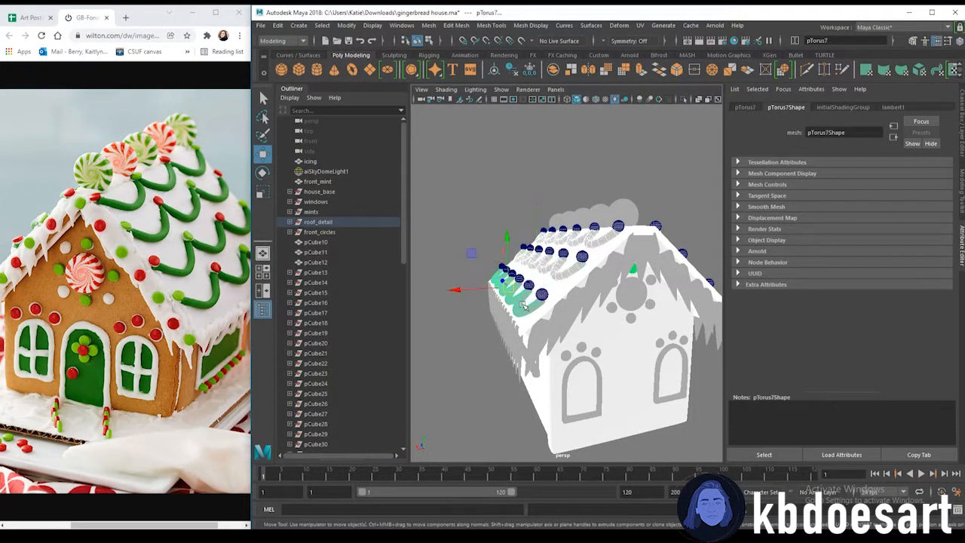
left_click_drag(626, 286, 554, 276, "alt")
right_click(620, 252)
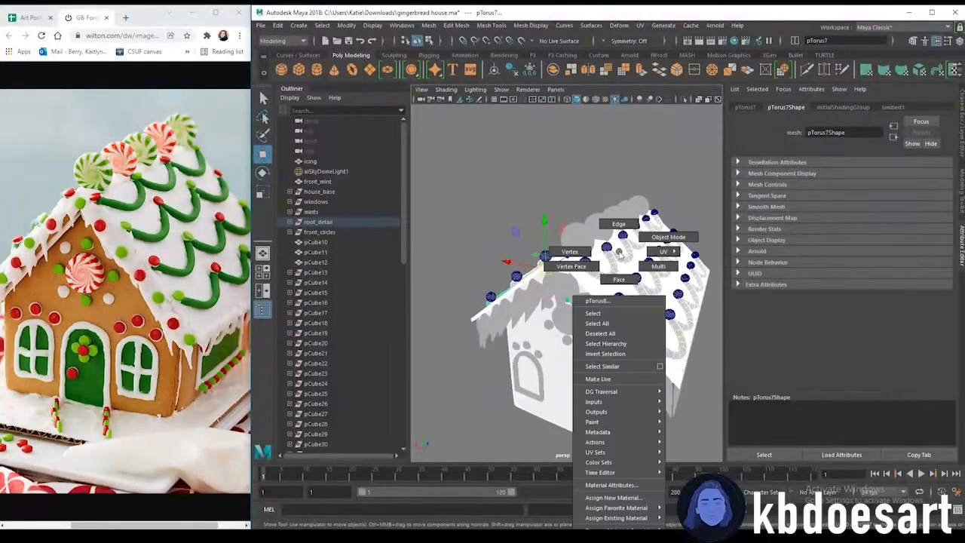
left_click(614, 498)
left_click(351, 270)
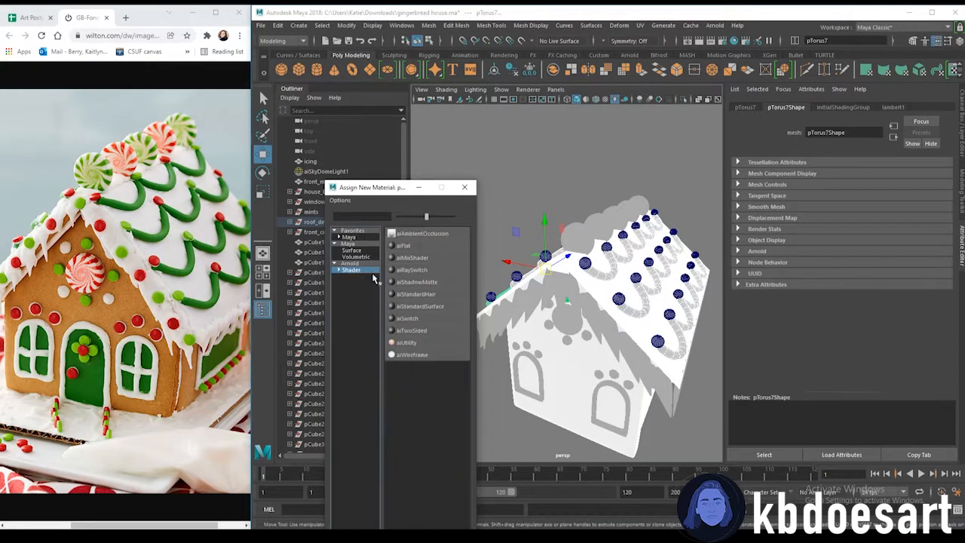
left_click(426, 306)
Set the new material's base color to green and rename it green icing
left_click(824, 238)
left_click(790, 262)
left_click(809, 274)
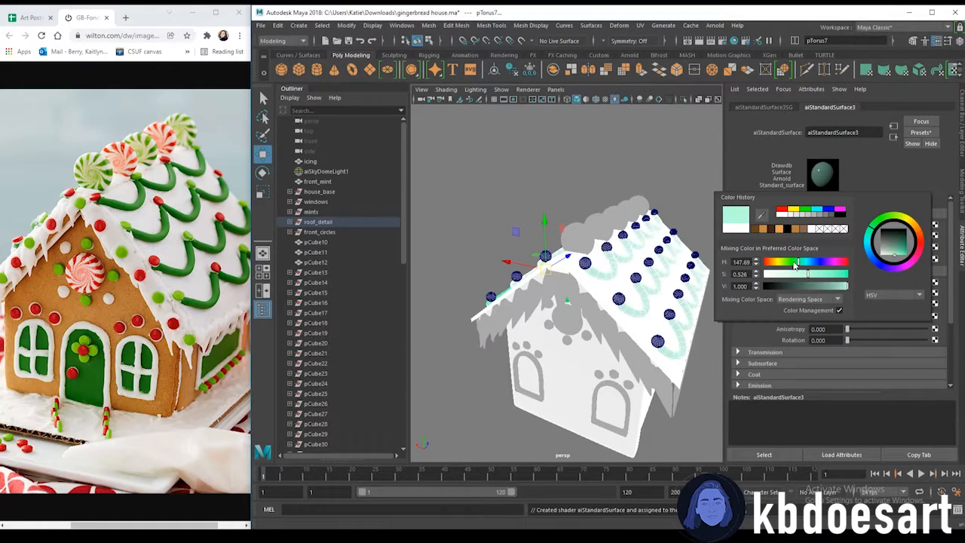
left_click_drag(815, 274, 822, 275)
left_click(816, 287)
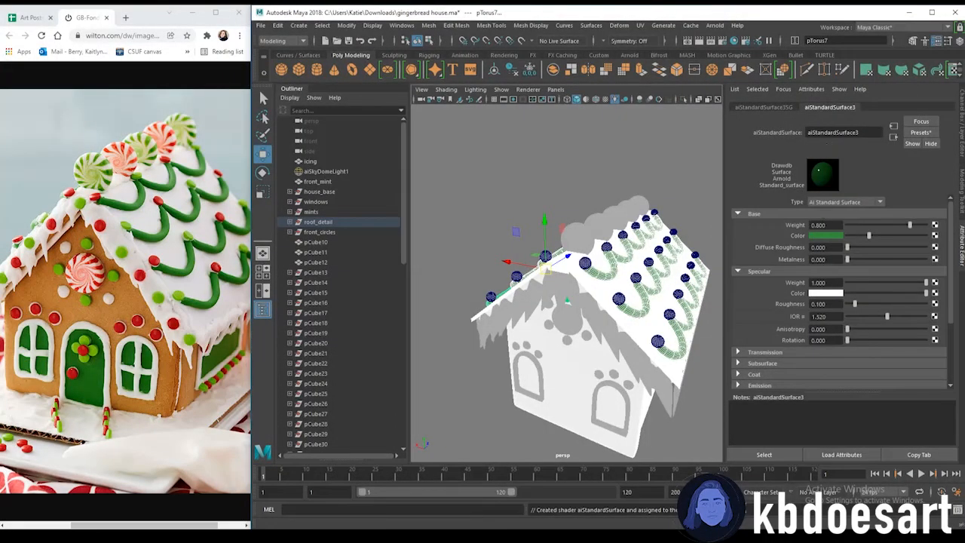
left_click(836, 133)
type("green icing")
key("Return")
Select the side roof frosting piece and assign it the existing white_frosting material
left_click(597, 125)
left_click_drag(658, 238, 635, 231, "alt")
left_click(609, 276)
middle_click_drag(654, 296, 654, 282, "alt")
left_click_drag(653, 282, 588, 279, "alt")
left_click(565, 275)
scroll(689, 344, "down", 5)
left_click_drag(688, 344, 591, 337, "alt")
scroll(585, 347, "up", 5)
left_click(632, 295)
left_click_drag(632, 295, 575, 304, "alt")
left_click(524, 330)
right_click_drag(636, 257, 664, 524)
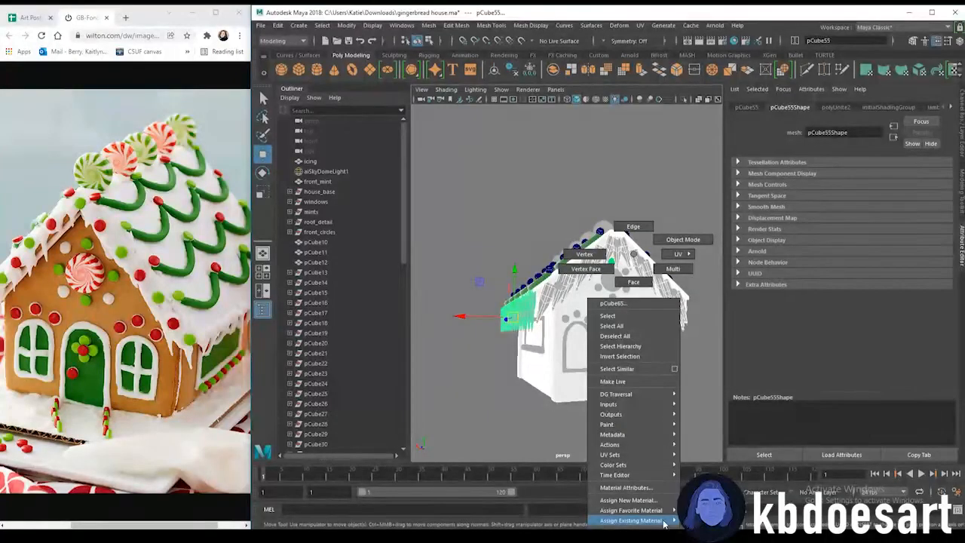
right_click_drag(664, 524, 584, 307)
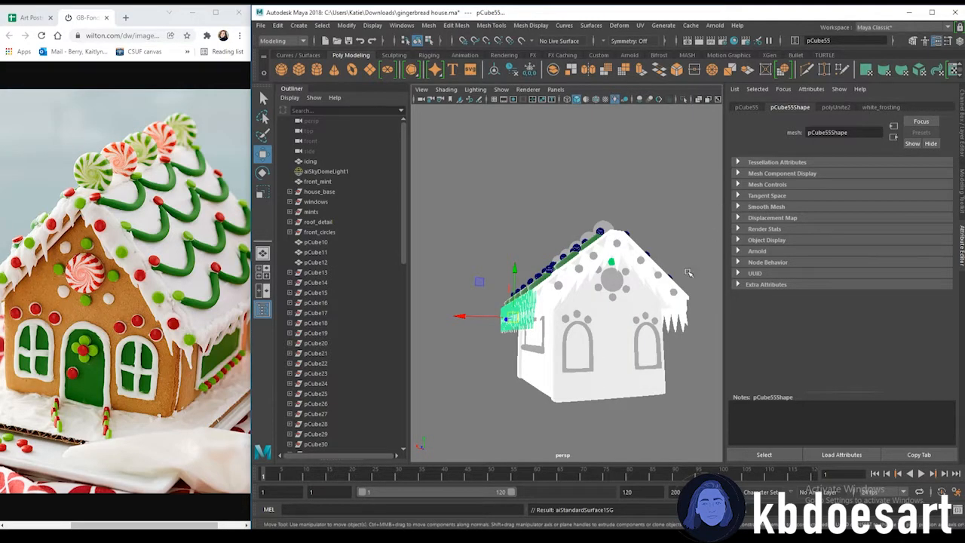
left_click(891, 106)
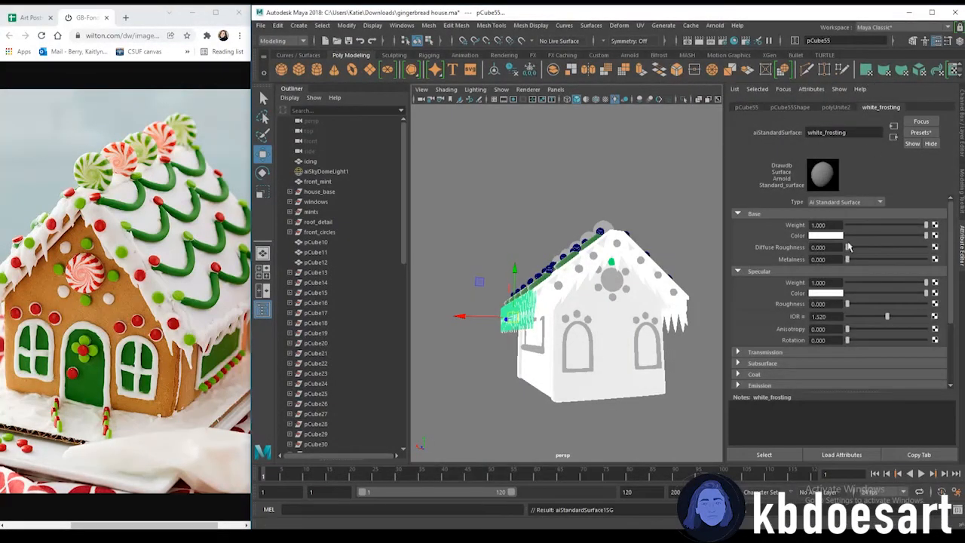
Switch the viewport to textured shaded display and orbit around the house to review the materials
key("super")
left_click_drag(665, 218, 614, 215, "alt")
key("5")
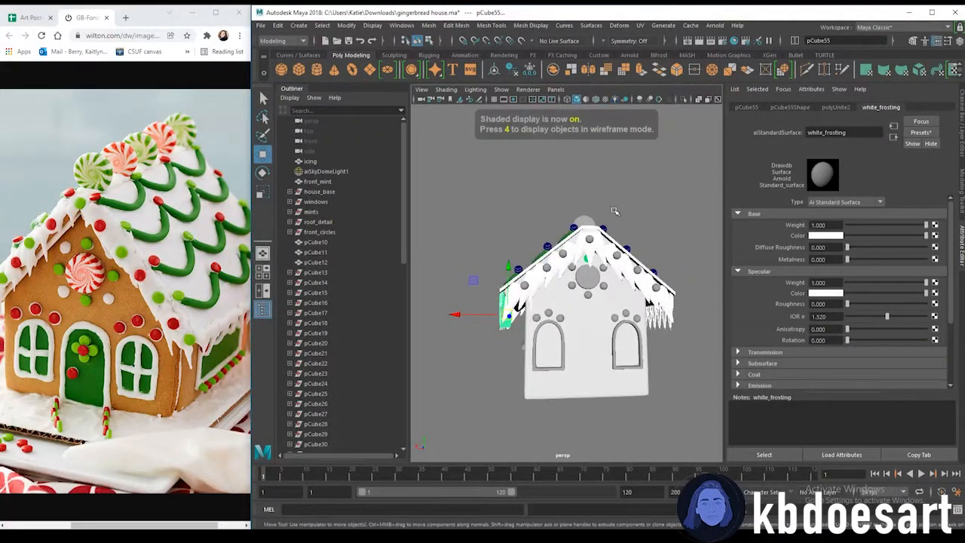
key("6")
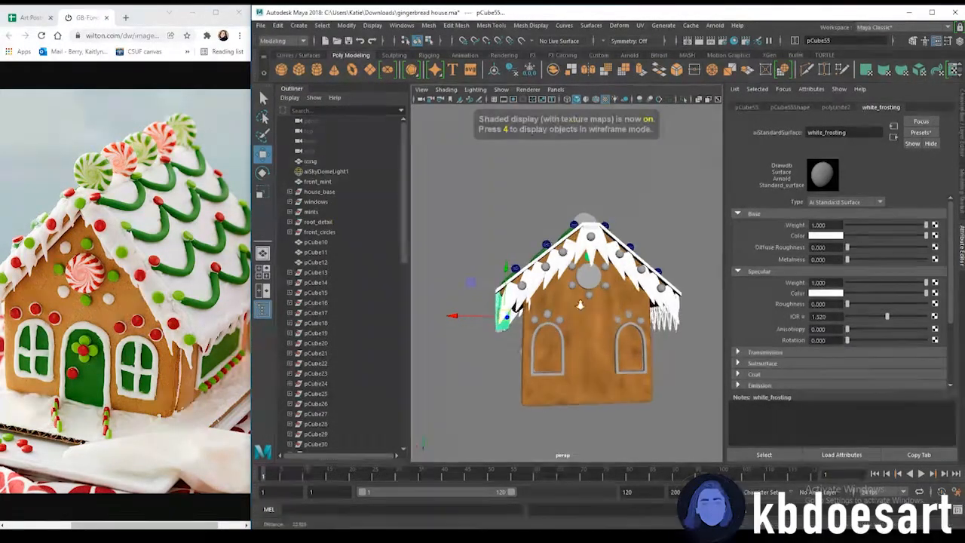
scroll(590, 330, "up", 5)
mouse_move(589, 331)
left_mouse_down("alt")
mouse_move(616, 324)
mouse_move(558, 285)
left_mouse_up("alt")
key("5")
key("6")
left_click(568, 303)
left_click_drag(657, 346, 551, 344, "alt")
left_click(632, 299)
scroll(550, 345, "up", 4)
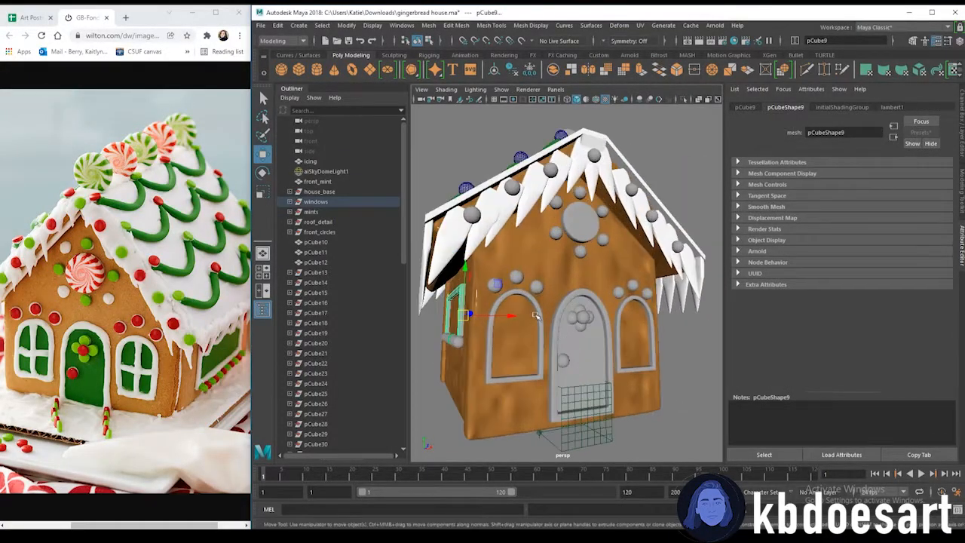
Select the window frames and assign the side window frame the existing white_frosting material
left_click(540, 322, "shift")
left_click(593, 319, "shift")
left_click(641, 304, "shift")
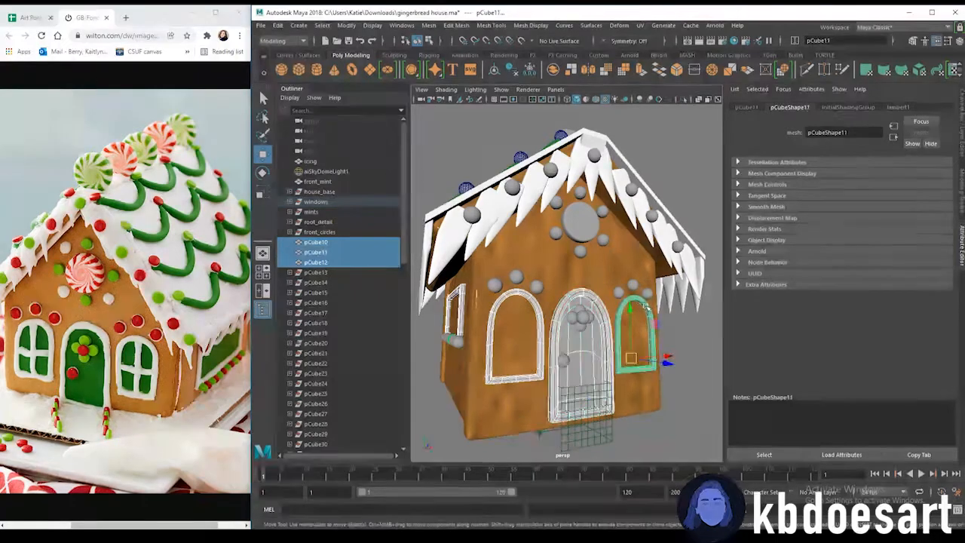
right_click_drag(646, 308, 724, 415)
left_click_drag(681, 338, 580, 337, "alt")
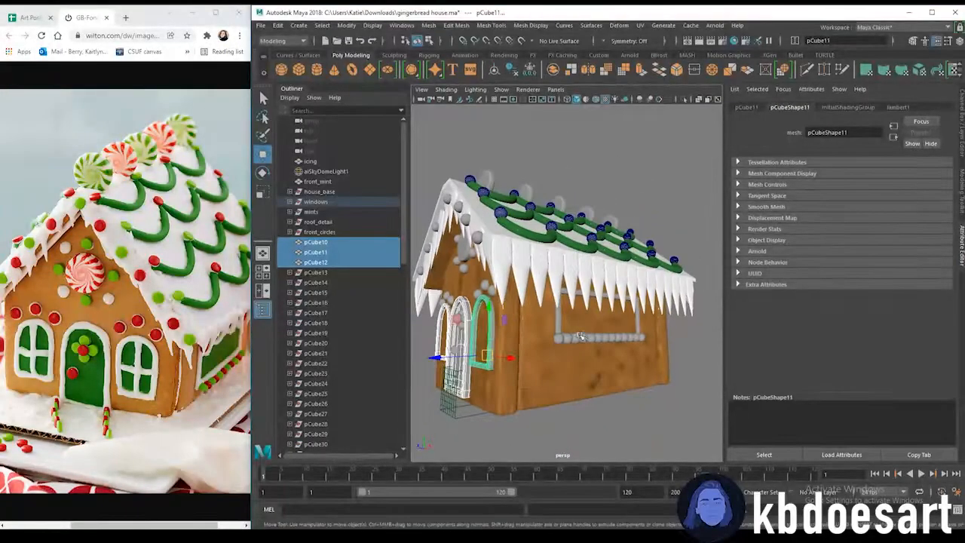
left_click(560, 328)
right_click_drag(559, 262, 636, 518)
Zoom in close to inspect the door and its frame edges
key("space")
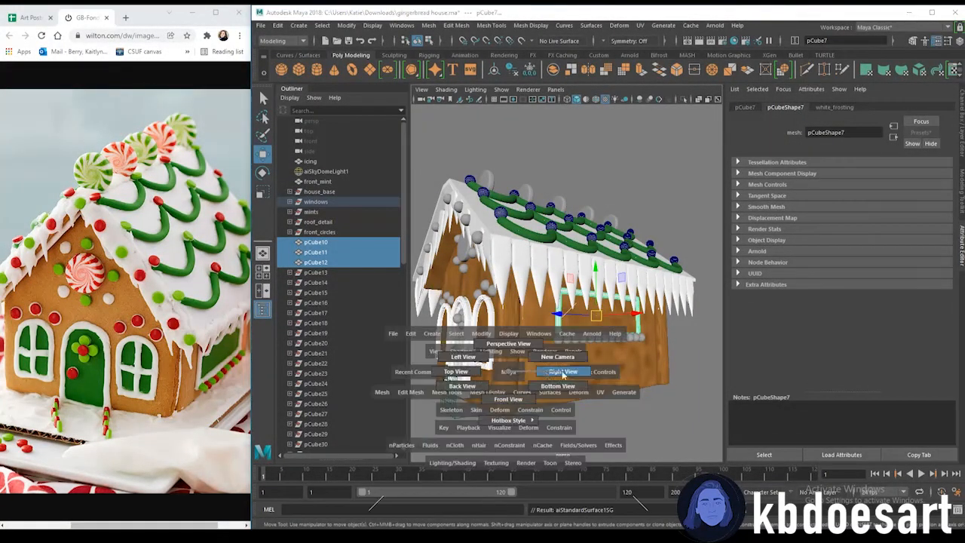
left_click_drag(511, 375, 604, 371, "alt")
scroll(528, 359, "up", 5)
middle_click_drag(498, 365, 609, 314, "alt")
left_click(595, 324)
mouse_move(596, 294)
right_mouse_down()
mouse_move(596, 264)
mouse_move(597, 296)
right_mouse_up()
middle_click_drag(586, 305, 603, 285, "alt")
scroll(605, 284, "up", 1)
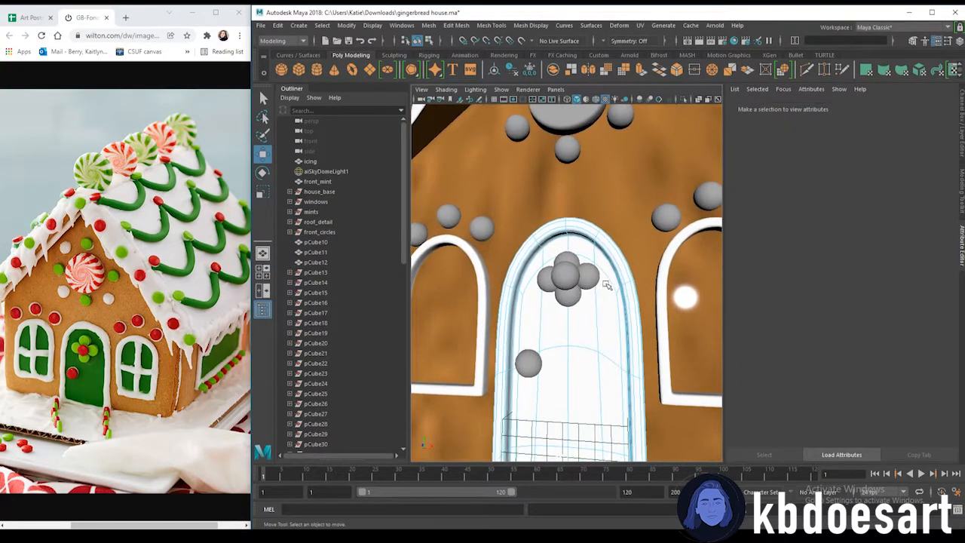
key("q")
left_click(601, 261)
double_click(620, 325, "shift")
middle_click_drag(616, 335, 613, 246, "alt")
mouse_move(613, 246)
left_mouse_down()
mouse_move(531, 252)
mouse_move(614, 294)
mouse_move(588, 359)
mouse_move(522, 360)
left_mouse_up()
right_click_drag(523, 359, 573, 384, "alt")
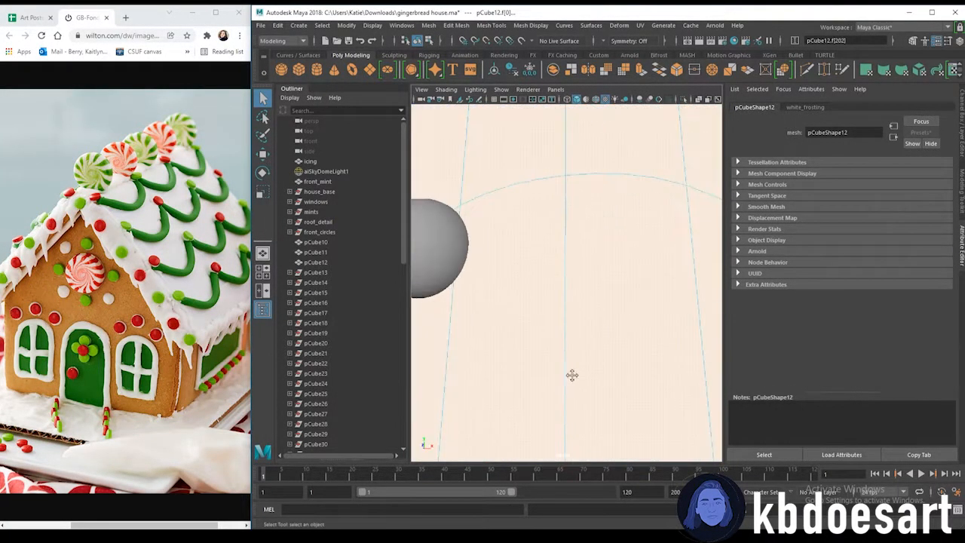
middle_click_drag(573, 383, 593, 309, "alt")
left_click_drag(593, 308, 533, 323, "alt")
middle_click_drag(533, 324, 537, 334, "alt")
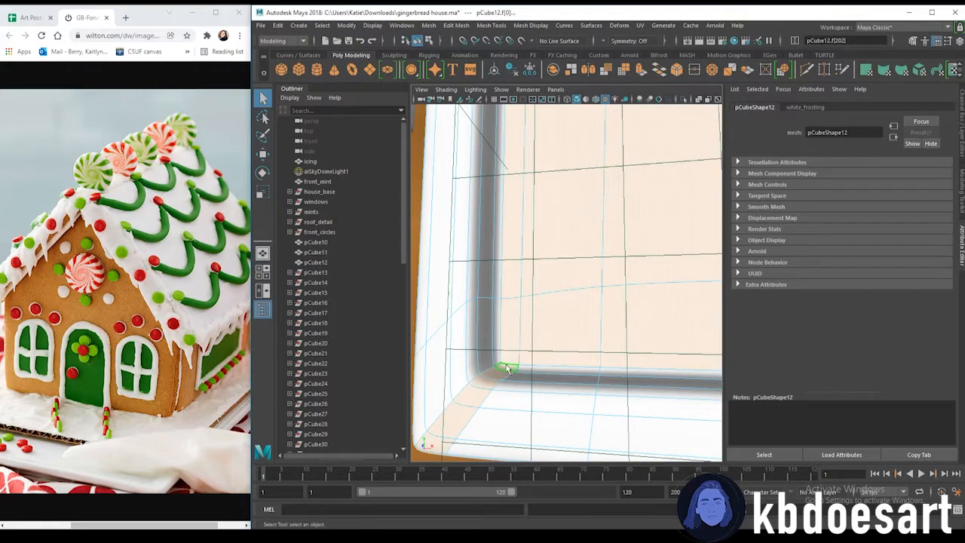
Select the door's inner faces and assign them the existing green_icing material
left_click(553, 379)
key("ctrl+z")
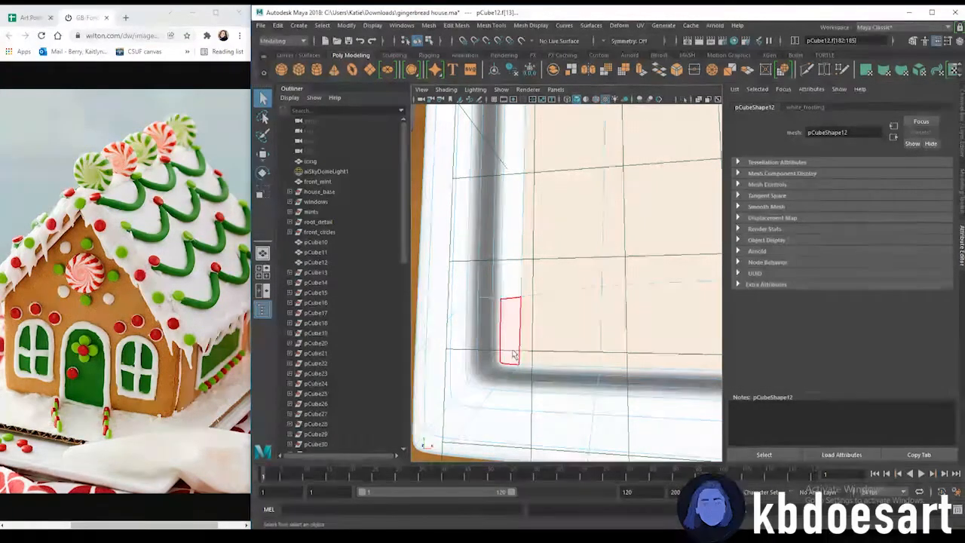
left_click(513, 367)
right_click_drag(557, 357, 570, 329, "alt")
middle_click_drag(570, 329, 561, 383, "alt")
left_click(561, 383)
left_click(580, 379)
right_click_drag(580, 379, 570, 345, "alt")
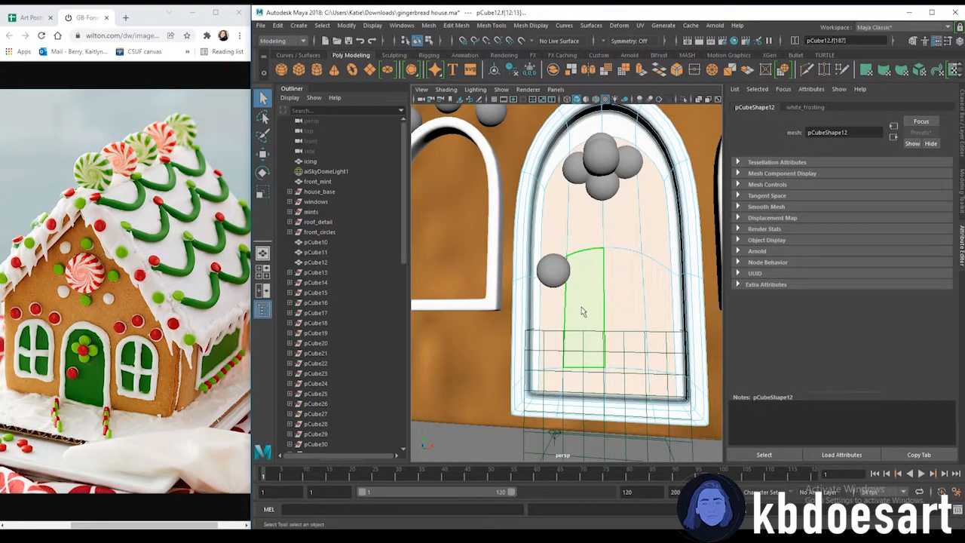
mouse_move(537, 383)
left_mouse_down("shift")
mouse_move(538, 263)
mouse_move(556, 152)
mouse_move(632, 122)
mouse_move(673, 206)
mouse_move(675, 309)
left_mouse_up("shift")
left_click_drag(680, 381, 680, 389, "shift")
mouse_move(673, 212)
right_mouse_down("alt")
mouse_move(633, 220)
mouse_move(632, 484)
mouse_move(634, 468)
right_mouse_up("alt")
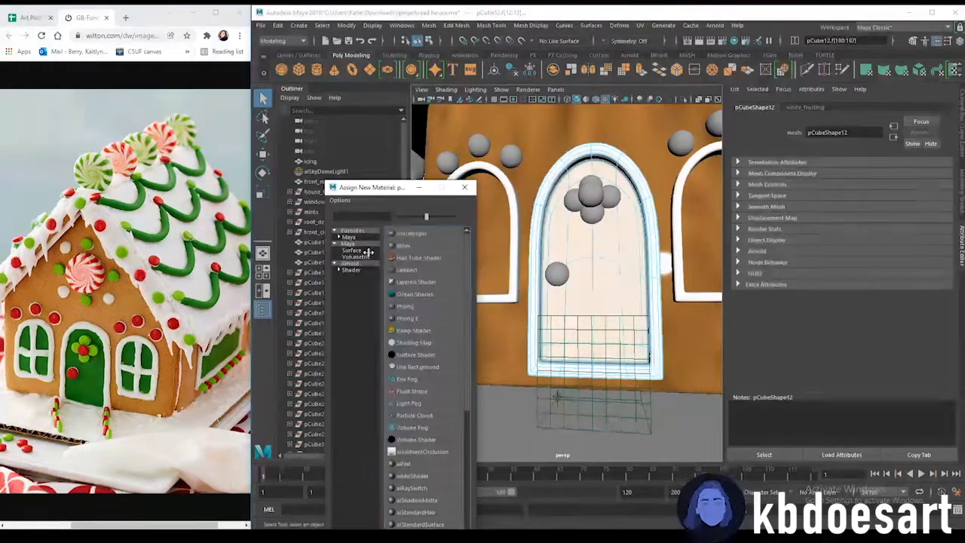
left_click(465, 187)
right_click_drag(624, 250, 709, 516)
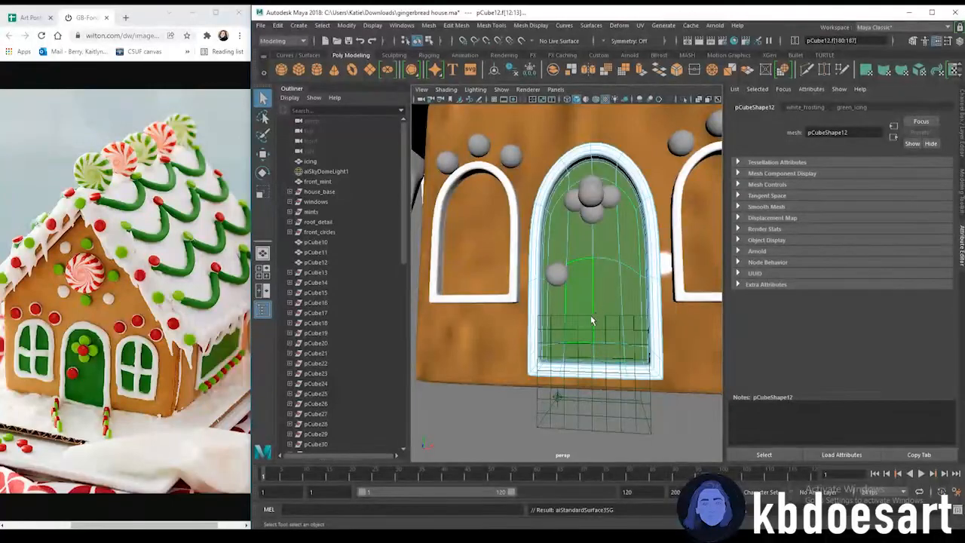
Select the petal spheres on the door and assign them a new aiStandardSurface material colored green
scroll(631, 305, "down", 8)
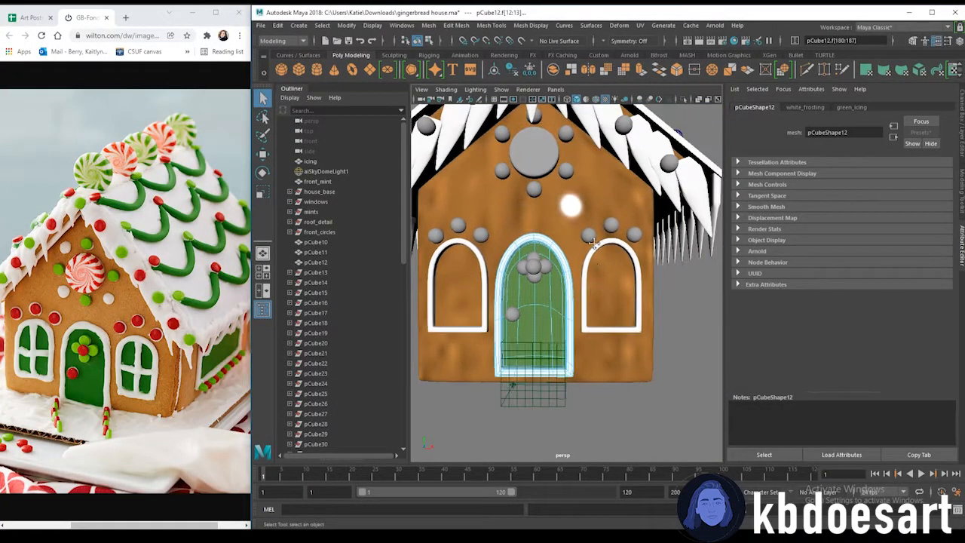
scroll(599, 282, "down", 1)
left_click(445, 230)
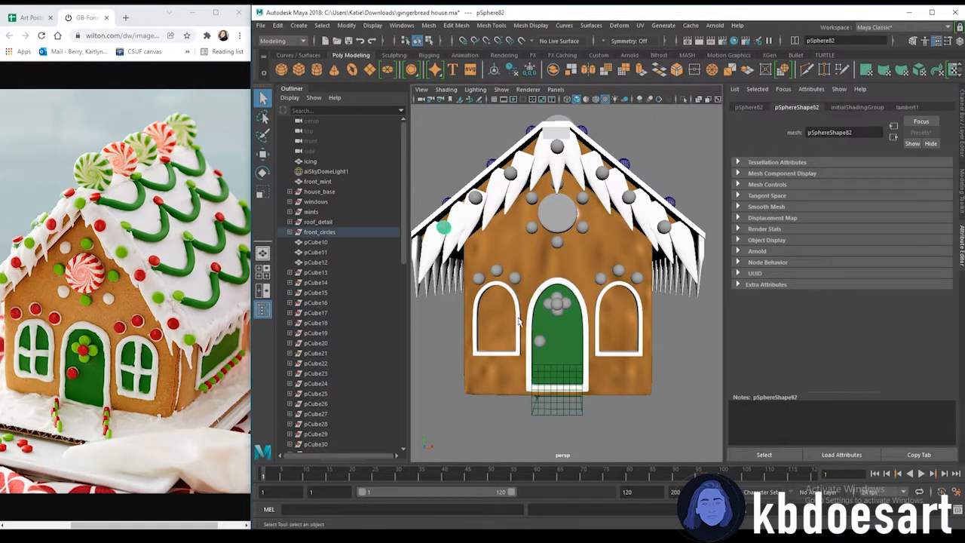
scroll(550, 304, "up", 8)
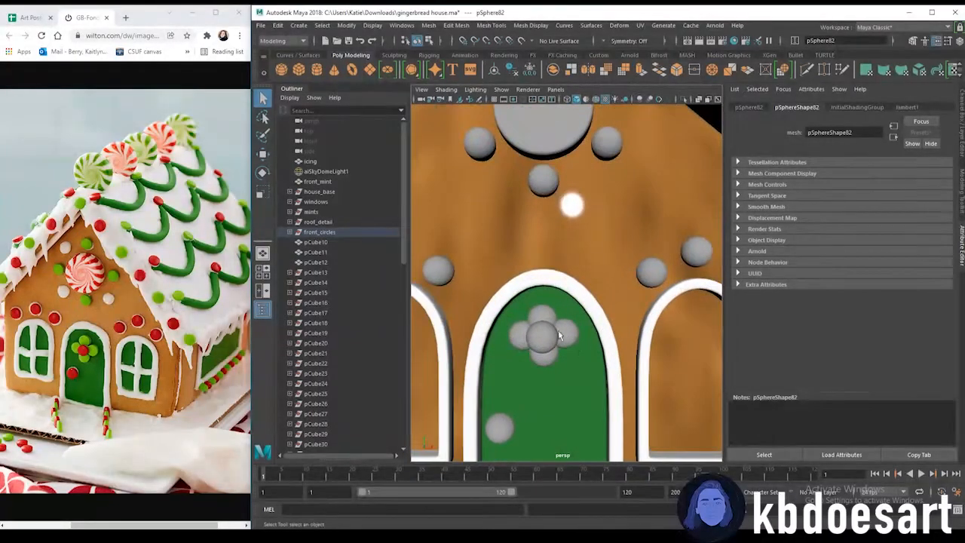
left_click(544, 314, "shift")
left_click(519, 340, "shift")
left_click(542, 360, "shift")
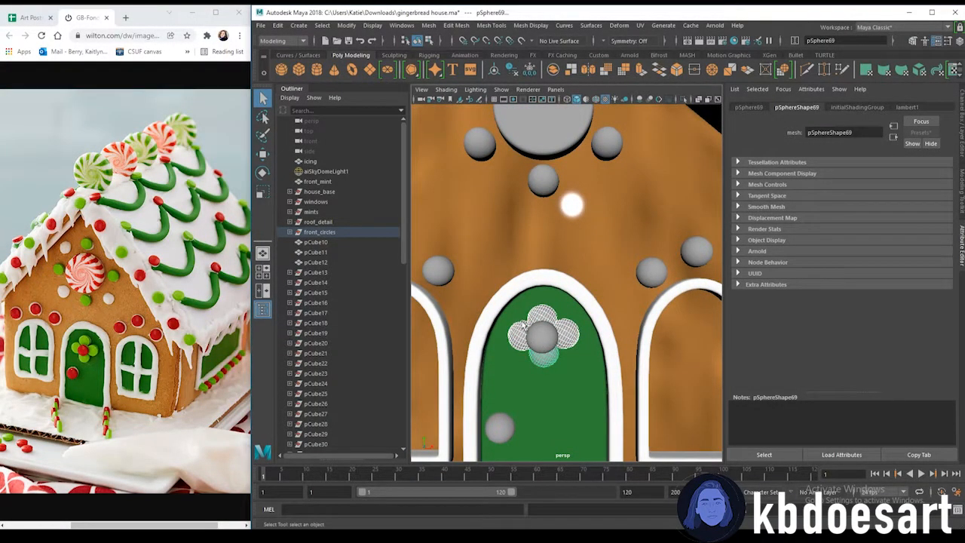
right_click_drag(523, 304, 517, 510)
left_click(366, 270)
left_click(421, 306)
left_click(835, 240)
left_click_drag(828, 277, 803, 266)
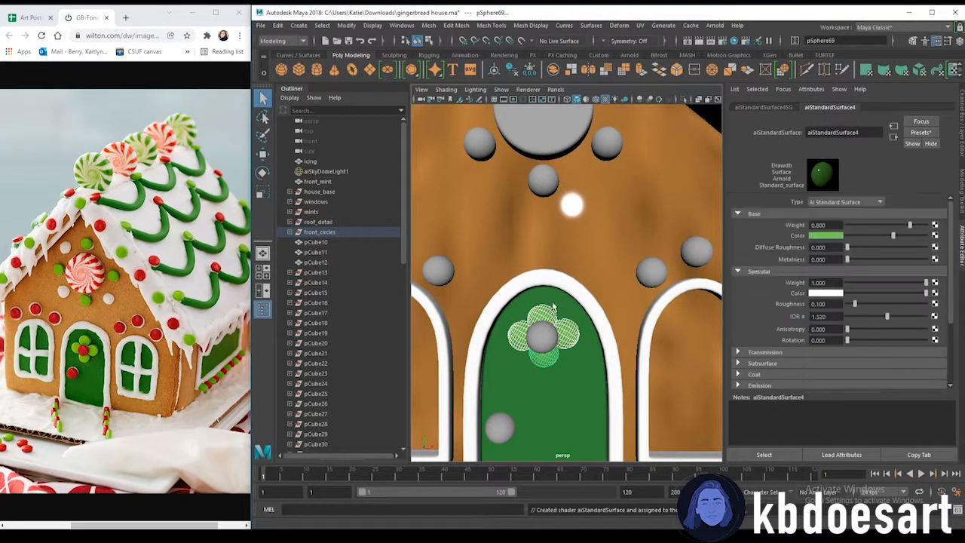
Select the door's center and lower dots plus the six dots beside the windows and assign a new red aiStandardSurface material
left_click(545, 341)
left_click(505, 426, "shift")
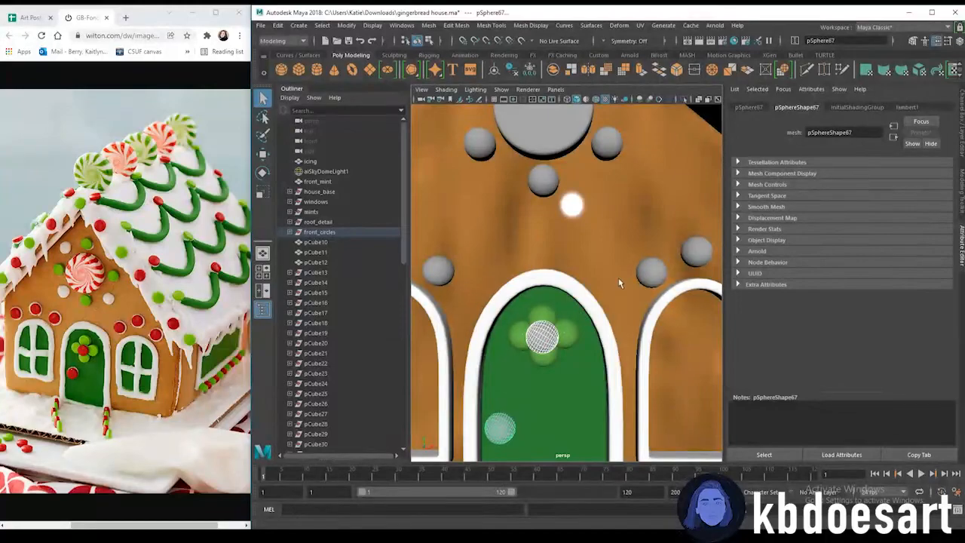
scroll(623, 281, "down", 1)
scroll(663, 281, "down", 3)
left_click(616, 276, "shift")
left_click(644, 264, "shift")
left_click(671, 276, "shift")
left_click(489, 276, "shift")
left_click(462, 264, "shift")
left_click(435, 276, "shift")
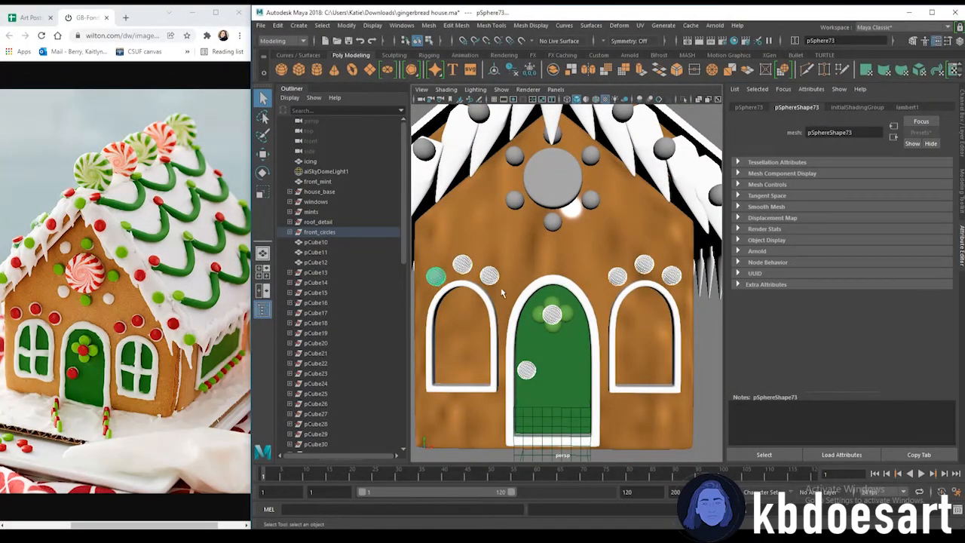
right_click_drag(500, 283, 493, 518)
left_click(430, 307)
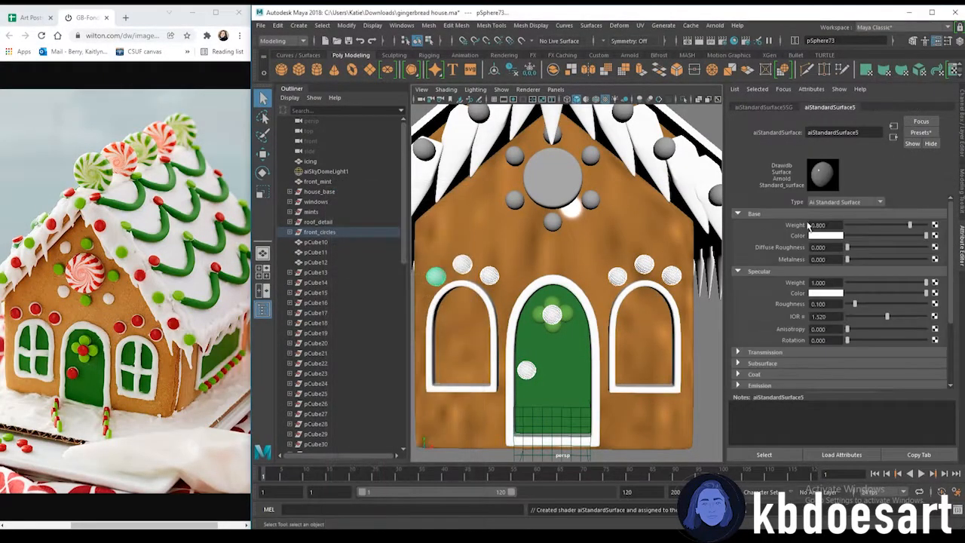
left_click(830, 235)
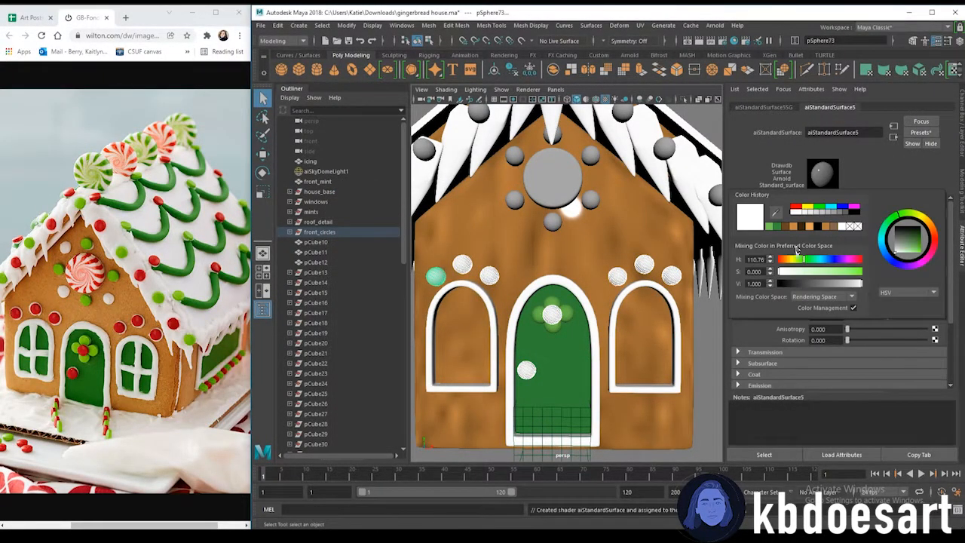
left_click(795, 206)
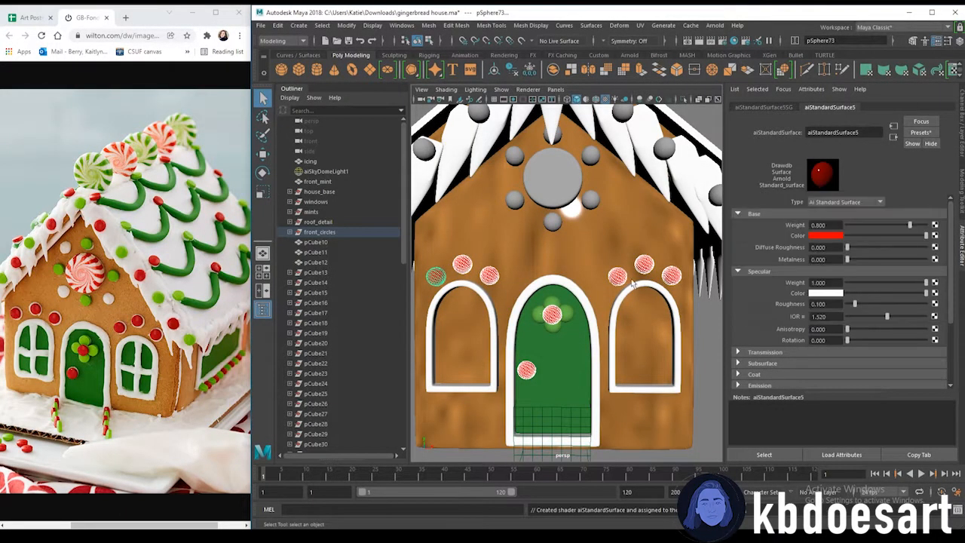
Select a green dot and rename its green material to green_candt
scroll(592, 284, "down", 5)
mouse_move(592, 286)
left_mouse_down("alt")
mouse_move(592, 276)
mouse_move(603, 287)
left_mouse_up("alt")
left_click(648, 324)
scroll(606, 295, "up", 5)
left_click(564, 300)
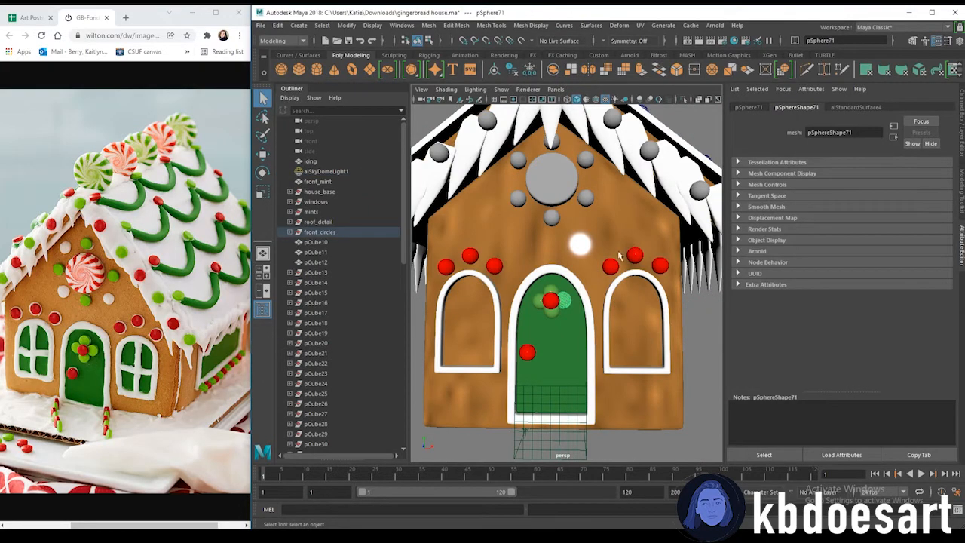
left_click(856, 107)
type("green s")
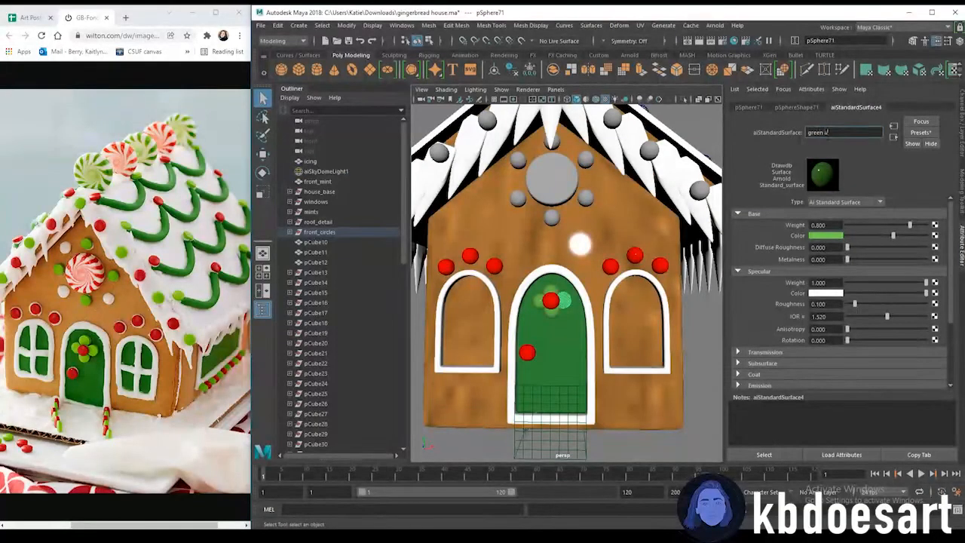
type("andt")
key("Return")
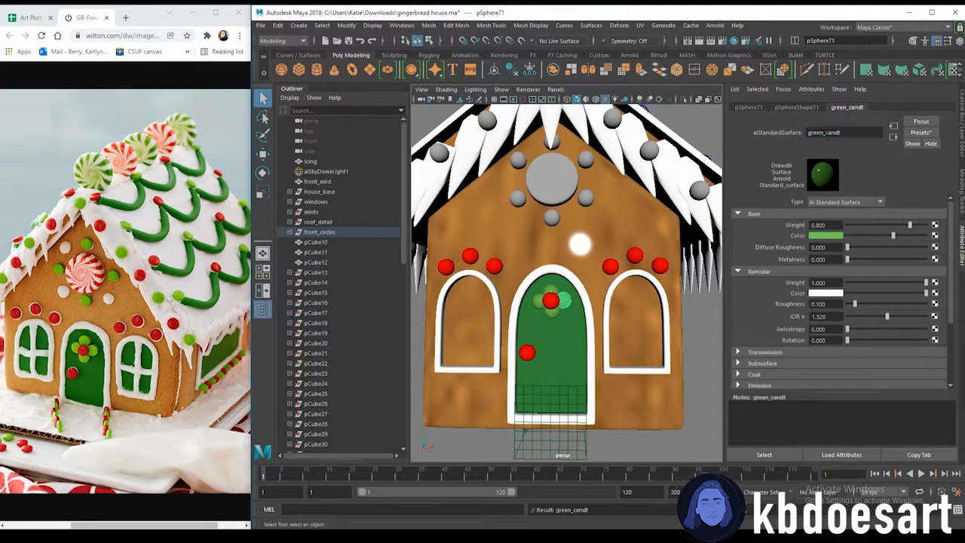
Select a red dot and rename its red material to red_candy
left_click(842, 133)
left_click(658, 264)
double_click(833, 132)
type("red_candy")
key("Return")
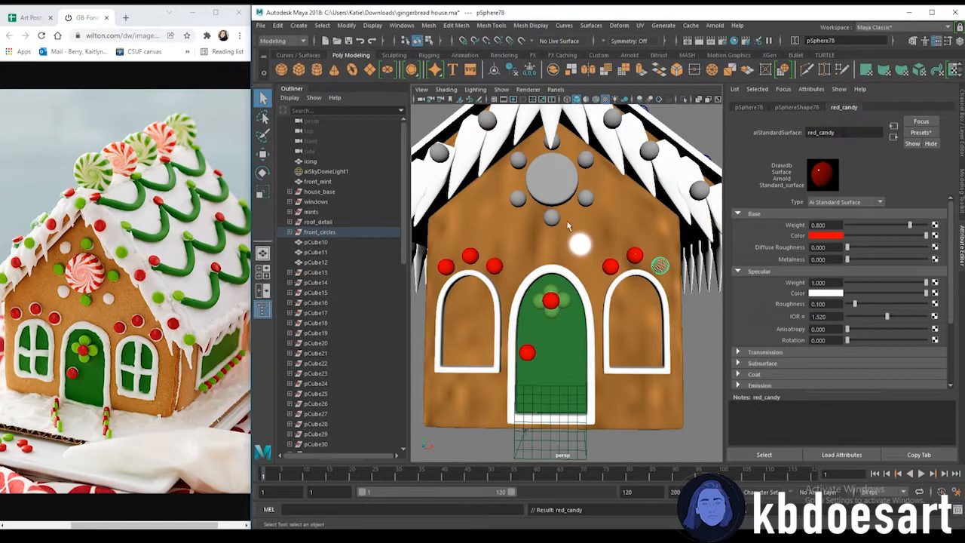
Select two dots around the gable's round window and assign them a new aiStandardSurface material
scroll(548, 229, "down", 3)
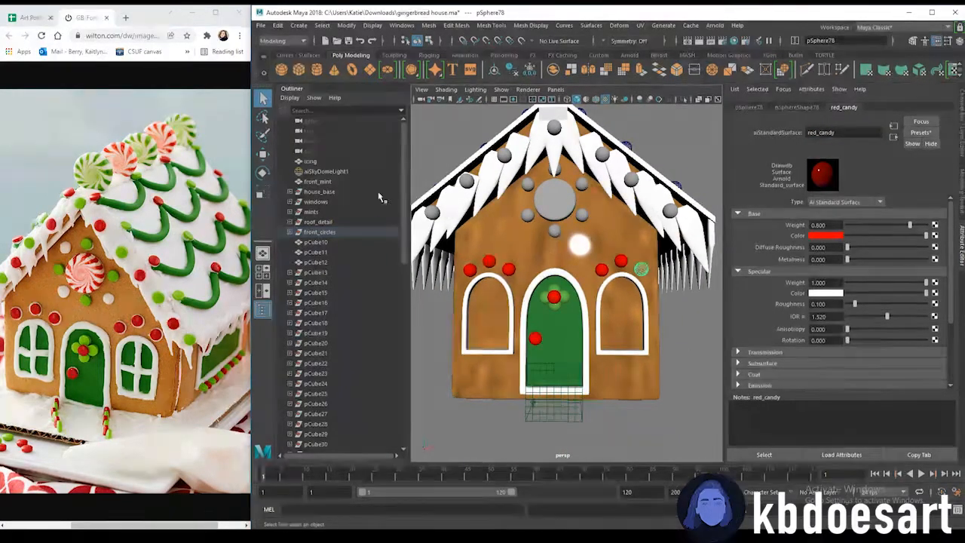
left_click(585, 217)
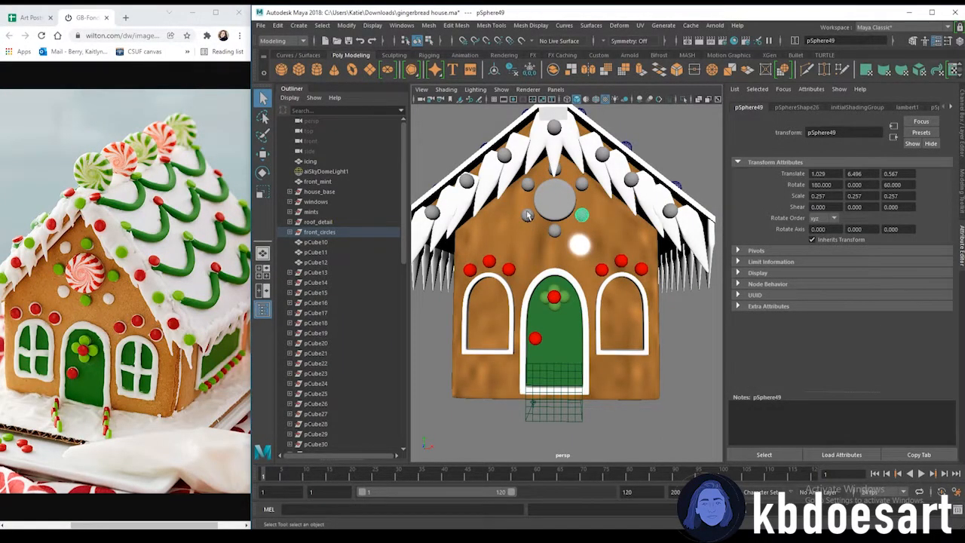
scroll(531, 217, "up", 4)
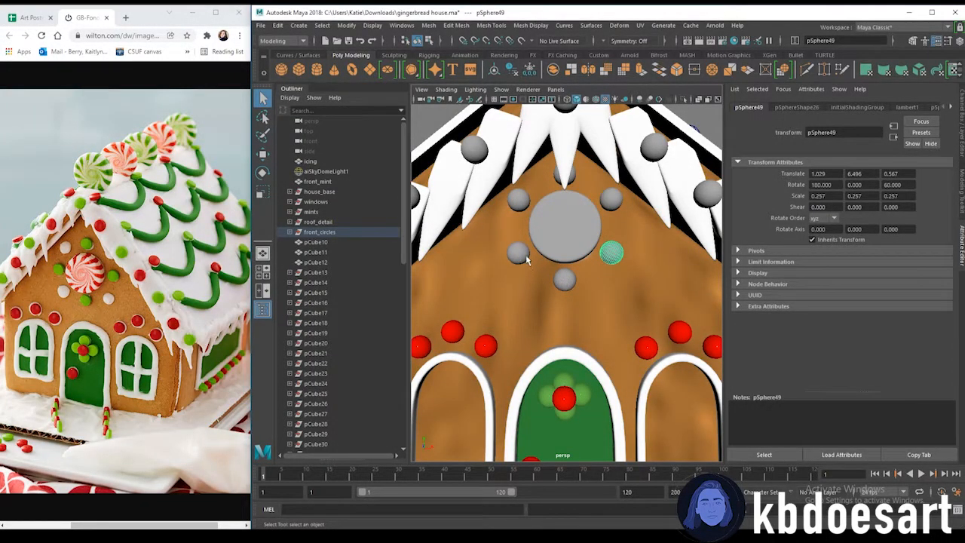
left_click(520, 201, "shift")
right_click_drag(613, 254, 607, 496)
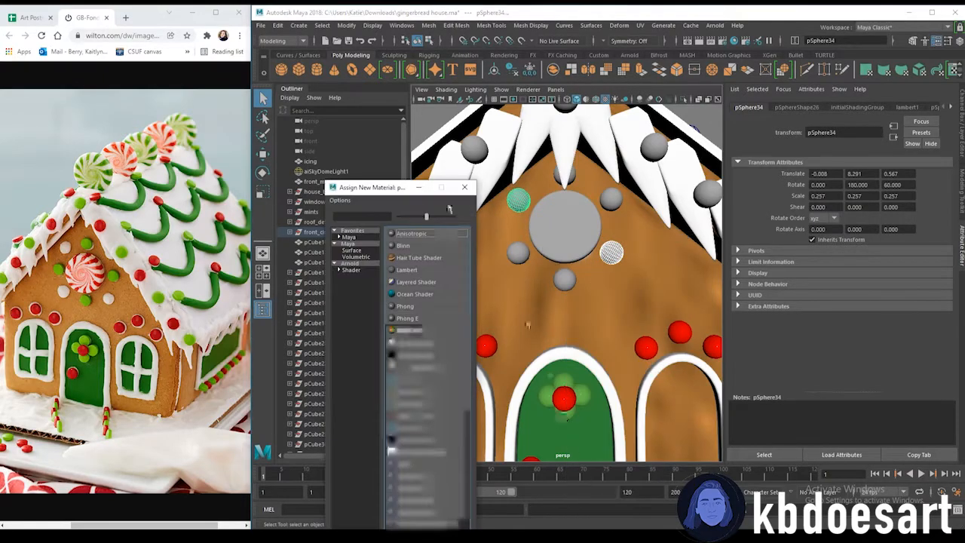
left_click(351, 270)
left_click(417, 306)
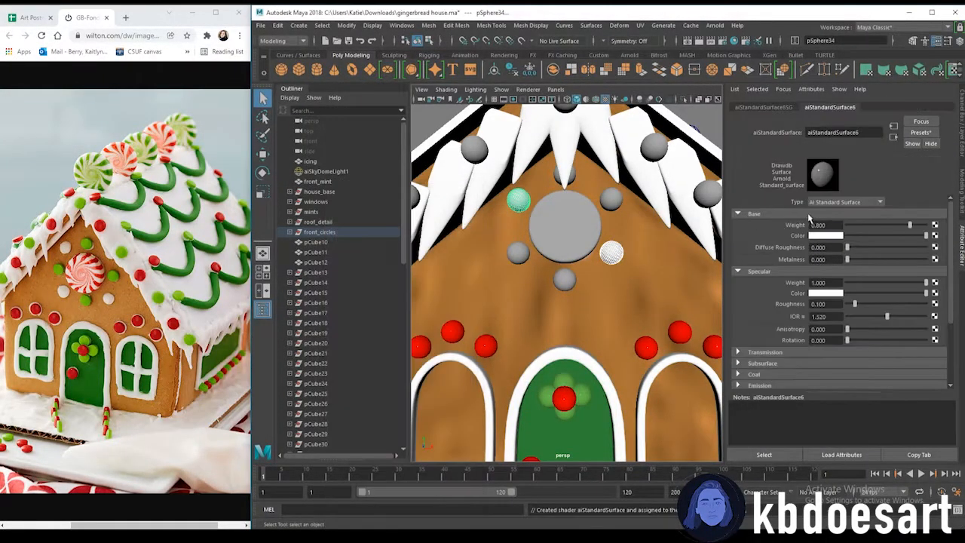
left_click(827, 236)
double_click(837, 131)
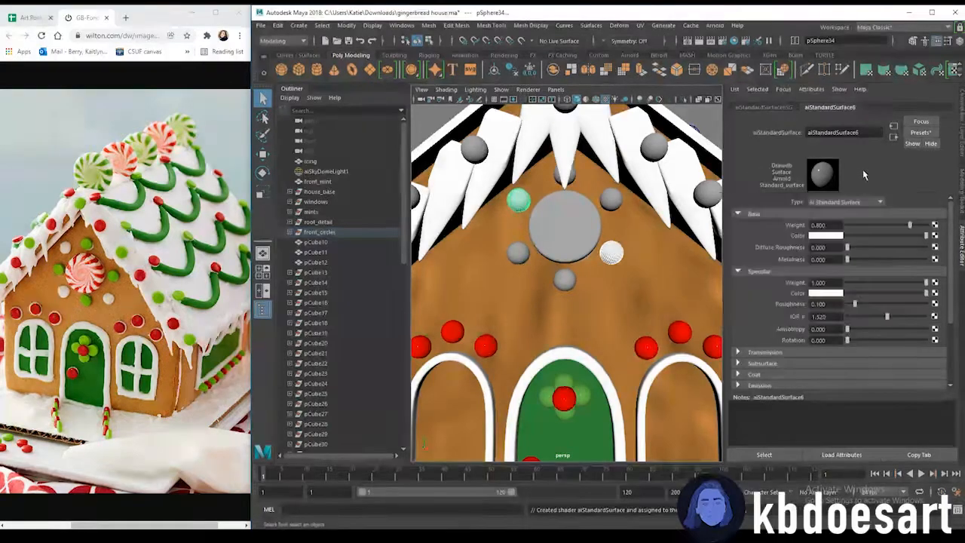
key("Return")
Assign existing candy materials to the remaining dots around the gable's round window
left_click(570, 285)
left_click(569, 176)
right_click_drag(569, 176, 591, 443)
right_click_drag(659, 451, 657, 452)
left_click(519, 254)
left_click(614, 202, "shift")
right_click_drag(614, 202, 677, 495)
Select spheres along the side wall's window sill and assign them the existing red_candy material
key("space")
right_click_drag(635, 252, 527, 246)
right_click_drag(553, 288, 641, 265, "alt")
left_click_drag(652, 338, 524, 332, "alt")
right_click_drag(523, 332, 551, 332, "alt")
left_click_drag(551, 333, 516, 299, "alt")
left_click(509, 292)
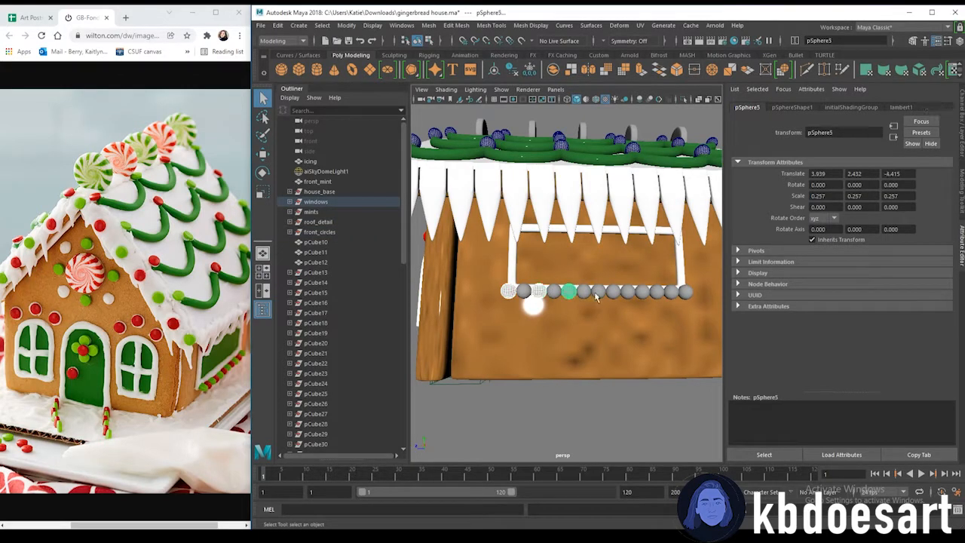
left_click(685, 292)
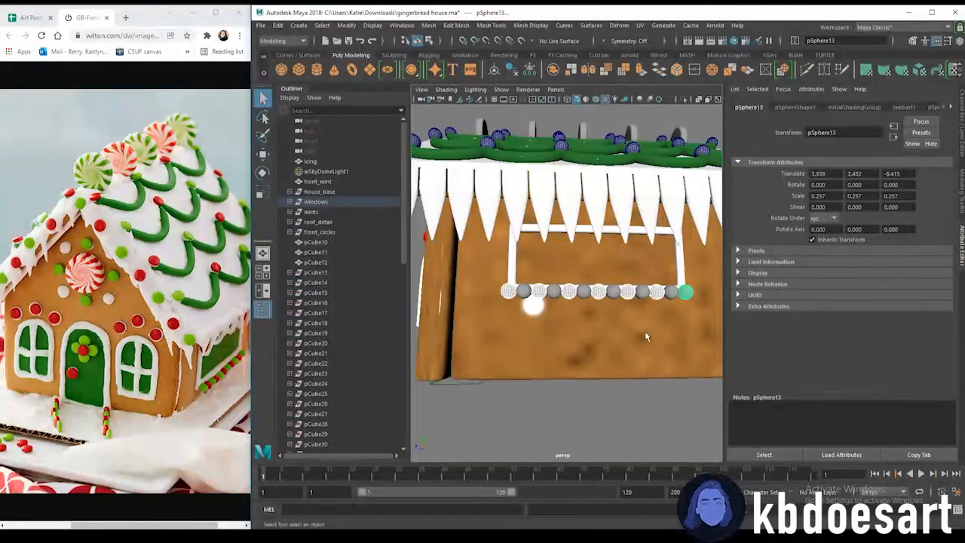
right_click_drag(593, 319, 590, 345, "alt")
left_click_drag(590, 346, 628, 302, "alt")
middle_click_drag(630, 305, 607, 303, "alt")
scroll(608, 303, "down", 2)
right_click_drag(621, 296, 645, 527)
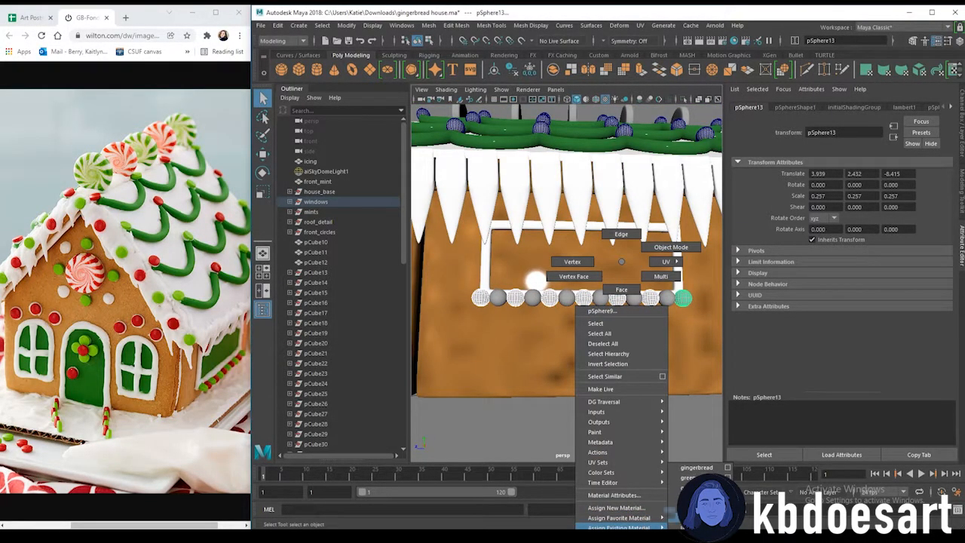
right_click_drag(690, 498, 695, 498)
Select more spheres under the side window and assign them an existing candy material
left_click(501, 299)
left_click(584, 299, "shift")
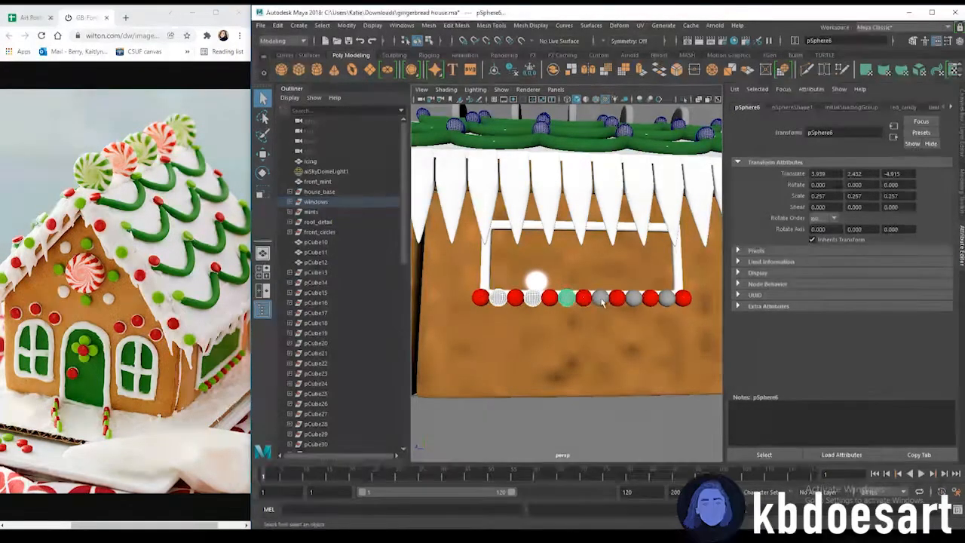
left_click(602, 299, "shift")
left_click(635, 301, "shift")
right_click_drag(672, 299, 663, 526)
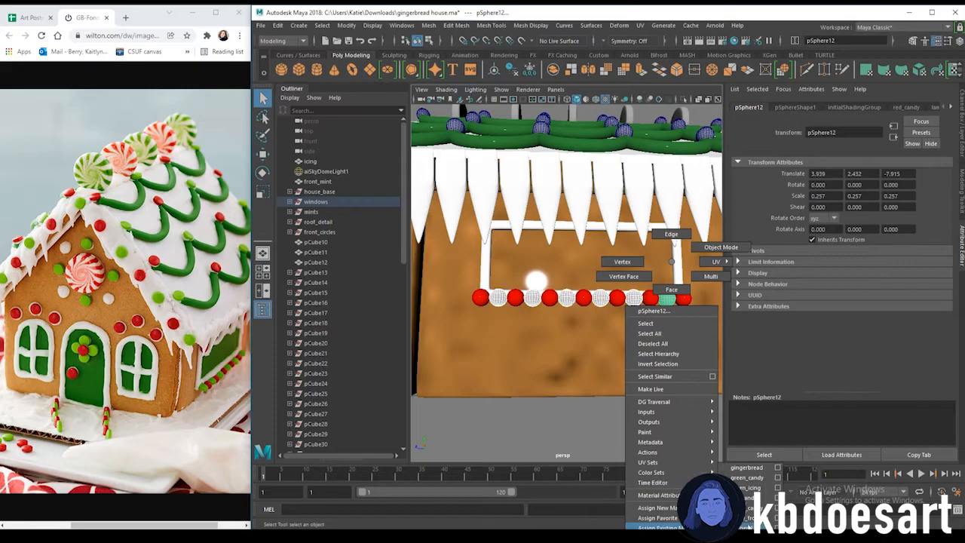
right_click_drag(749, 483, 748, 480)
Assign the existing candy materials to alternating spheres under the opposite side wall's window
scroll(533, 365, "down", 4)
left_click_drag(533, 367, 687, 379, "alt")
scroll(503, 332, "up", 4)
left_click_drag(517, 343, 622, 383, "alt")
scroll(619, 358, "up", 4)
left_click(579, 337, "shift")
left_click_drag(579, 344, 557, 347, "alt")
left_click(539, 333, "shift")
left_click_drag(700, 355, 568, 338, "alt")
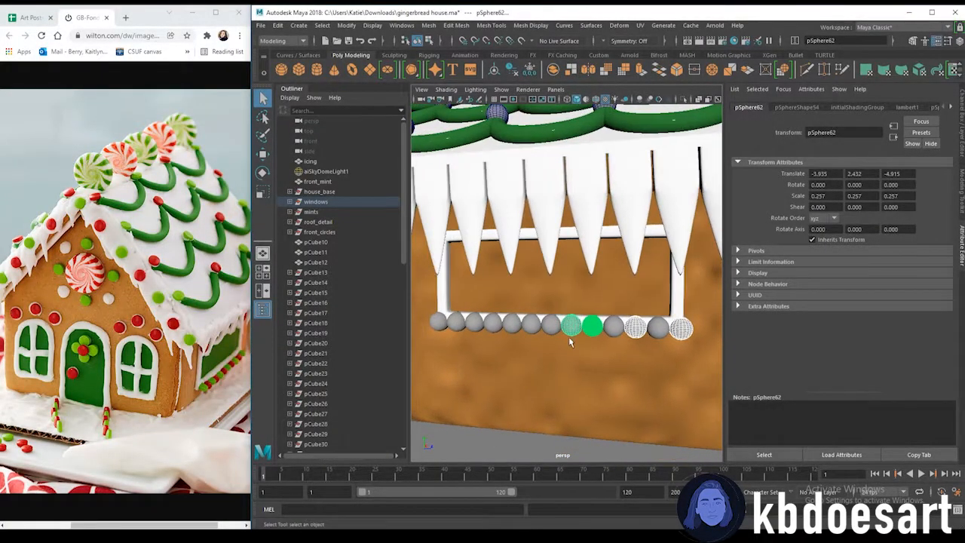
left_click(512, 326, "shift")
right_click_drag(476, 330, 483, 527)
right_click_drag(536, 498, 536, 498)
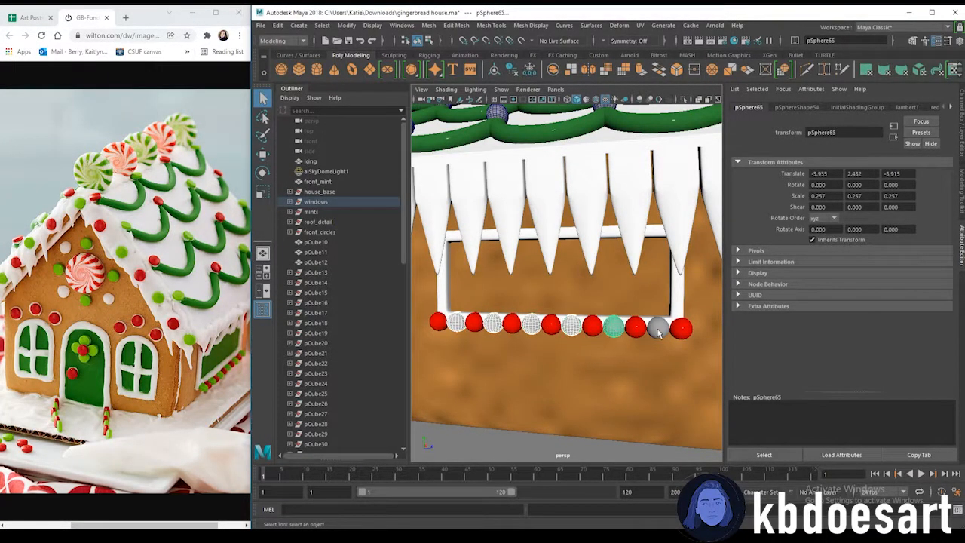
right_click_drag(670, 327, 717, 469)
scroll(625, 399, "down", 5)
left_click(664, 397)
scroll(550, 350, "down", 5)
Select the roof's garland dot mesh, switch to face mode and assign the existing green_candy material to some dots
middle_click_drag(532, 334, 535, 336, "alt")
left_click_drag(535, 336, 499, 270, "alt")
middle_click_drag(499, 270, 489, 283, "alt")
scroll(489, 283, "up", 3)
left_click(527, 282)
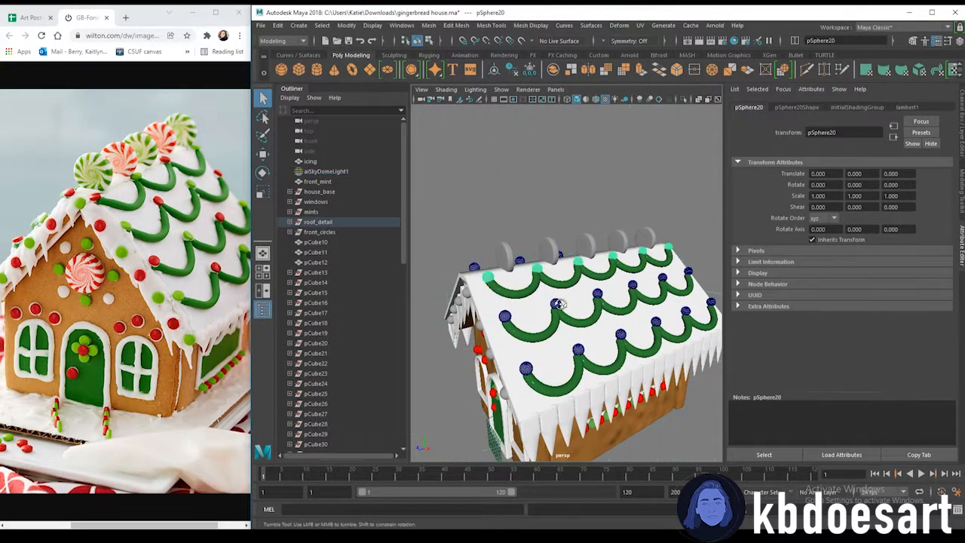
left_click_drag(557, 301, 513, 307, "alt")
scroll(587, 362, "up", 3)
left_click_drag(590, 385, 601, 341, "alt")
left_click(568, 318)
left_click(583, 383)
left_click_drag(473, 311, 587, 320, "alt")
left_click(600, 316)
left_click(550, 347)
left_click(500, 383)
left_click_drag(630, 361, 556, 370, "alt")
middle_click_drag(507, 311, 575, 319, "alt")
left_click_drag(575, 318, 491, 281, "alt")
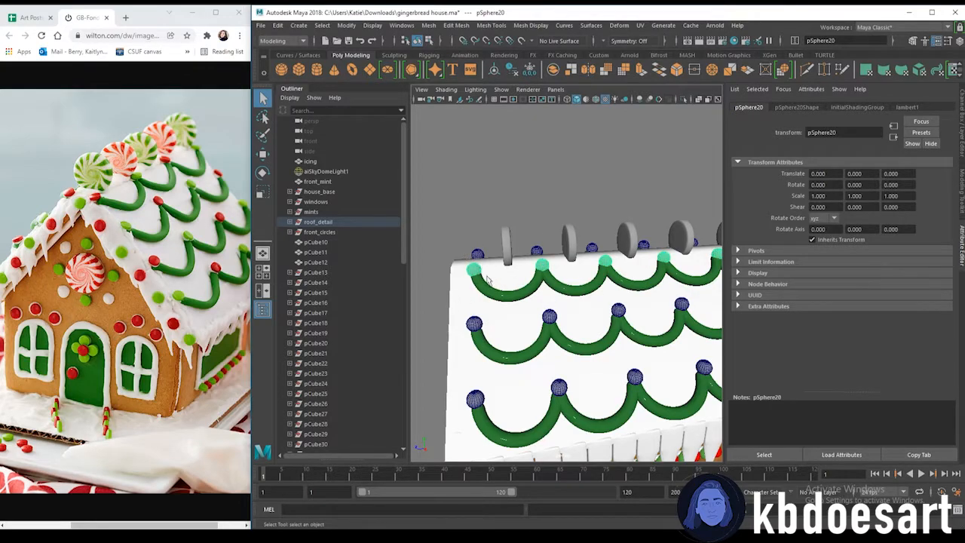
right_click(473, 264)
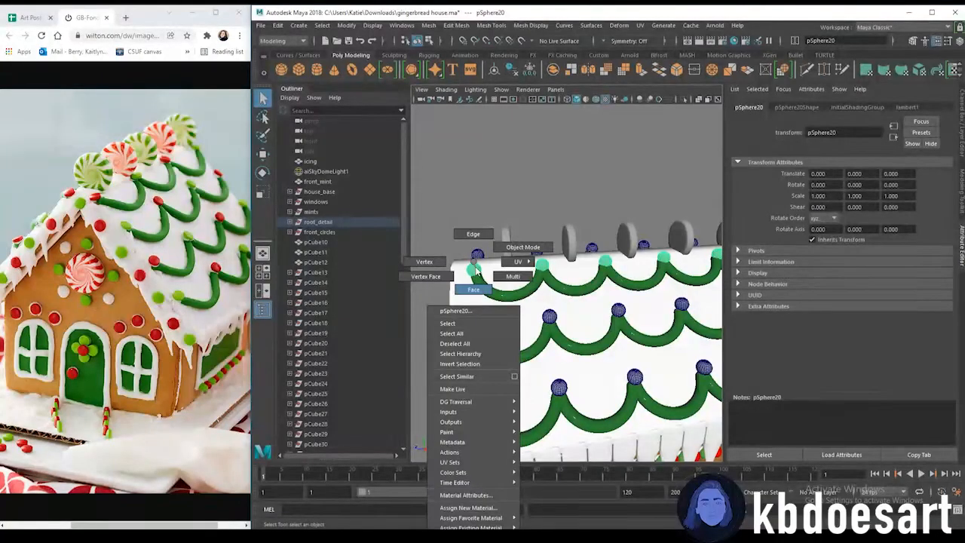
left_click(482, 289)
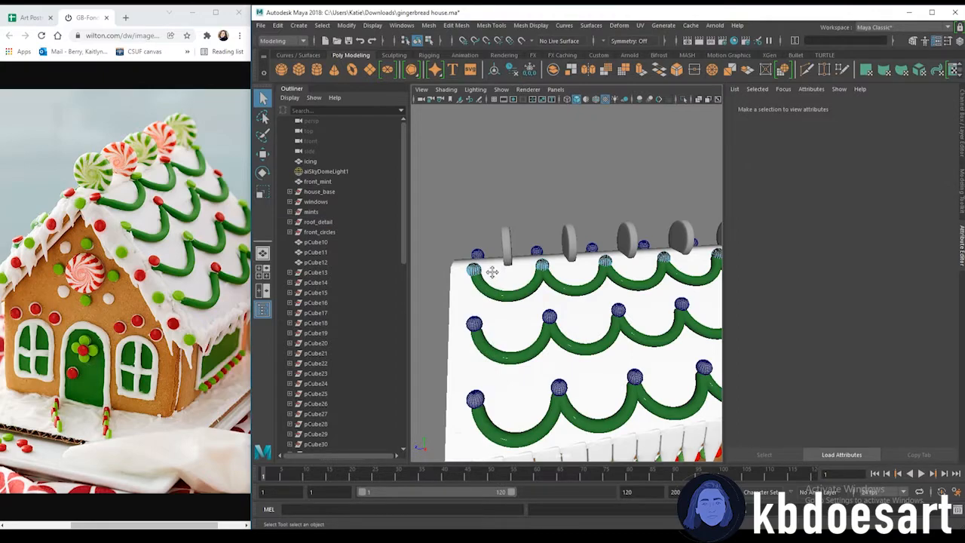
scroll(494, 276, "up", 3)
left_click_drag(427, 288, 422, 285)
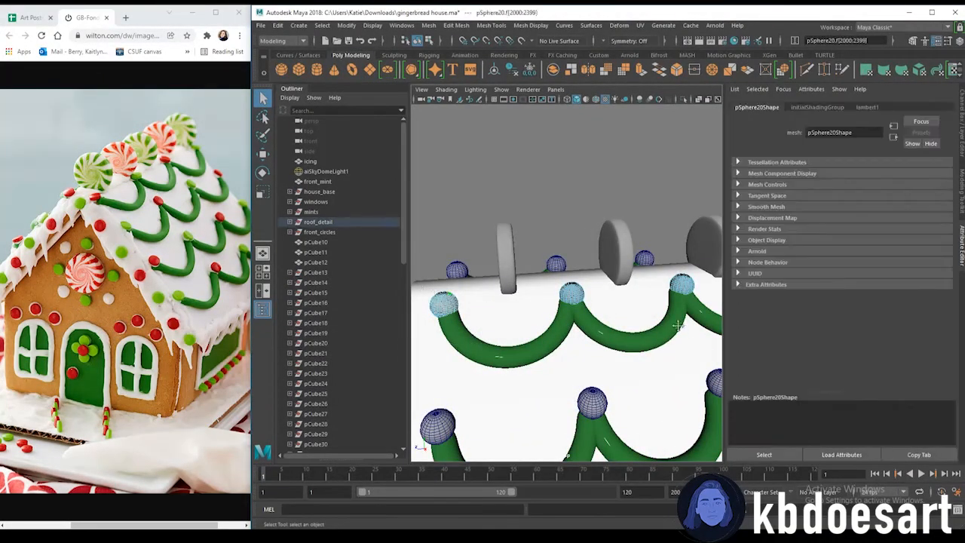
left_click_drag(687, 328, 580, 320, "alt")
left_click_drag(520, 272, 519, 271, "shift")
left_click_drag(650, 317, 628, 281, "alt")
scroll(628, 291, "down", 3)
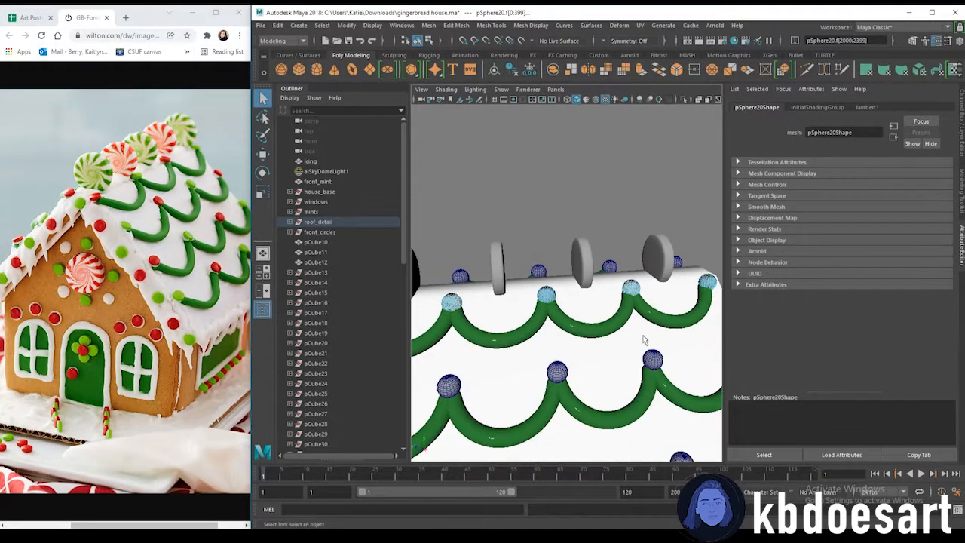
left_click_drag(647, 338, 586, 308, "alt")
scroll(586, 309, "down", 3)
middle_click_drag(586, 308, 641, 352, "alt")
scroll(588, 358, "up", 3)
right_click_drag(470, 261, 546, 477)
Assign the existing red_candy material to alternating dots on the roof's top row
left_click_drag(527, 324, 570, 314, "alt")
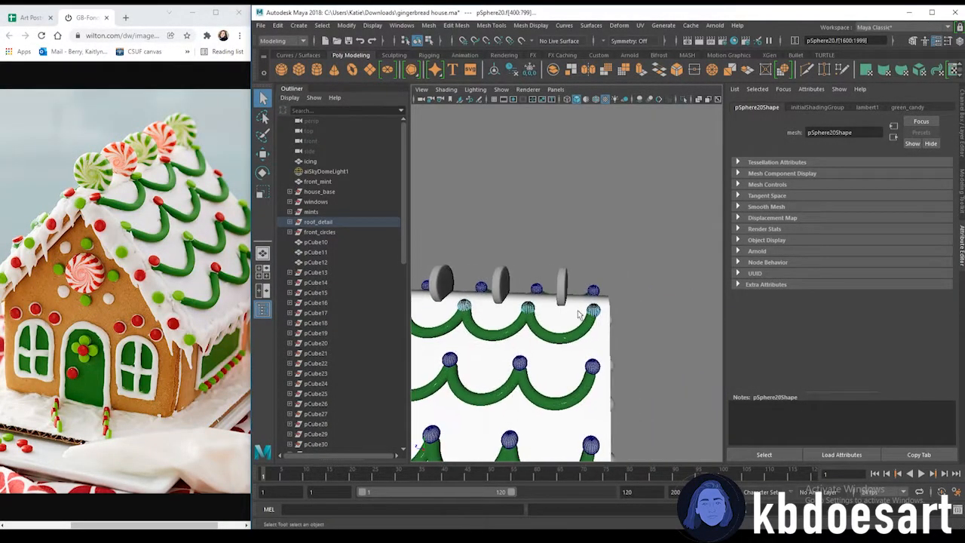
right_click_drag(595, 309, 671, 499)
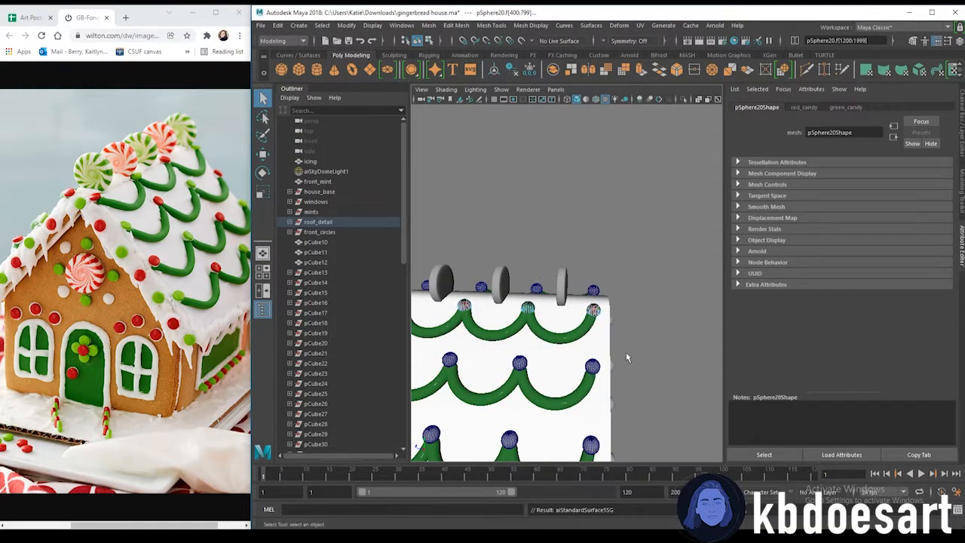
mouse_move(500, 310)
right_mouse_down("alt")
mouse_move(648, 329)
mouse_move(515, 311)
right_mouse_up("alt")
middle_click_drag(515, 311, 561, 304, "alt")
right_click_drag(562, 305, 478, 324, "alt")
middle_click_drag(478, 324, 493, 327, "alt")
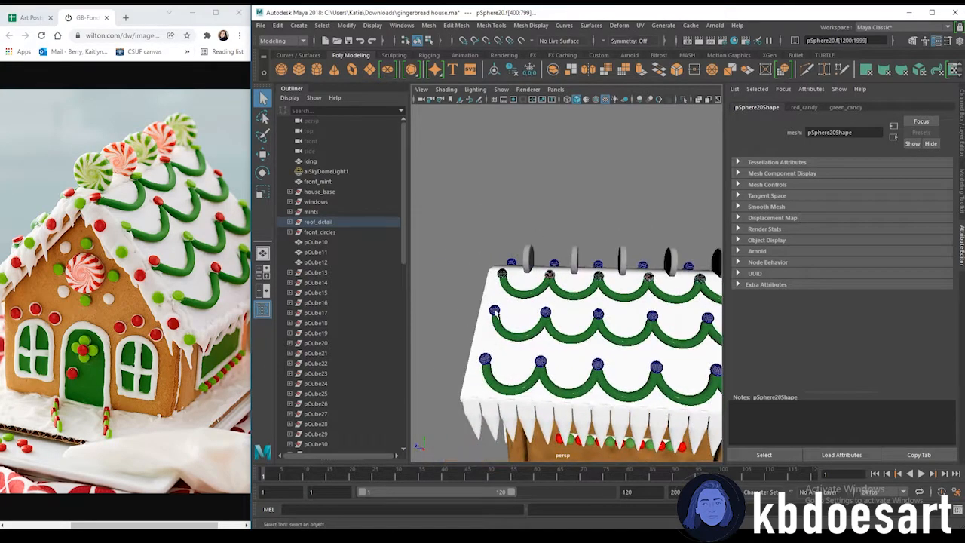
Select faces of dots on the roof's second row and assign them the existing green_icing material
left_click(495, 312)
right_click_drag(499, 313, 510, 313, "alt")
middle_click_drag(501, 314, 529, 320, "alt")
right_click_drag(529, 321, 503, 293, "alt")
middle_click_drag(537, 349, 520, 302, "alt")
left_click_drag(458, 266, 457, 262)
middle_click_drag(622, 280, 483, 273, "alt")
left_click_drag(618, 318, 557, 251, "shift")
middle_click_drag(692, 297, 564, 291, "alt")
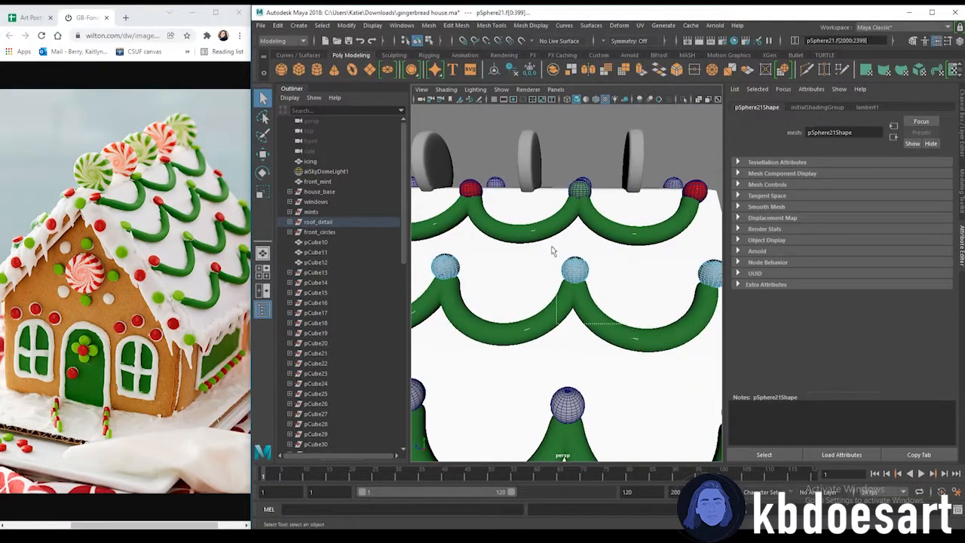
scroll(562, 258, "down", 3)
right_click_drag(571, 263, 573, 526)
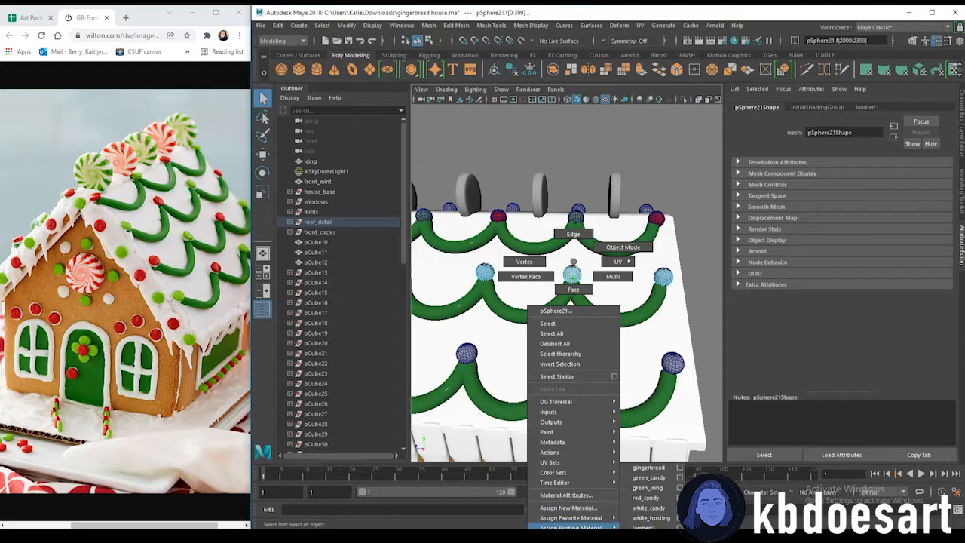
right_click_drag(638, 524, 647, 488)
Assign the existing green_candy material to the remaining dots on the roof's second row
left_click_drag(552, 270, 598, 303, "alt")
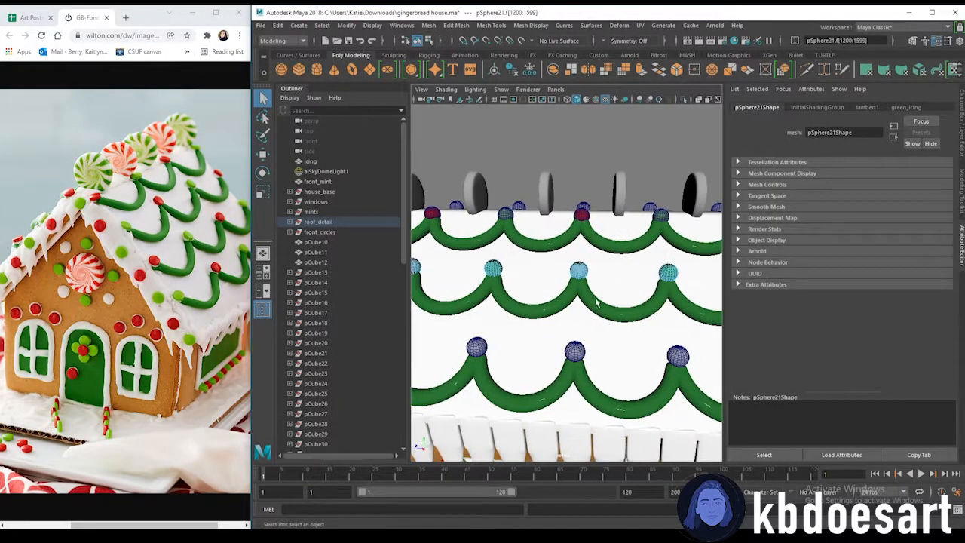
left_click_drag(508, 260, 547, 261, "alt")
right_click_drag(547, 262, 632, 481)
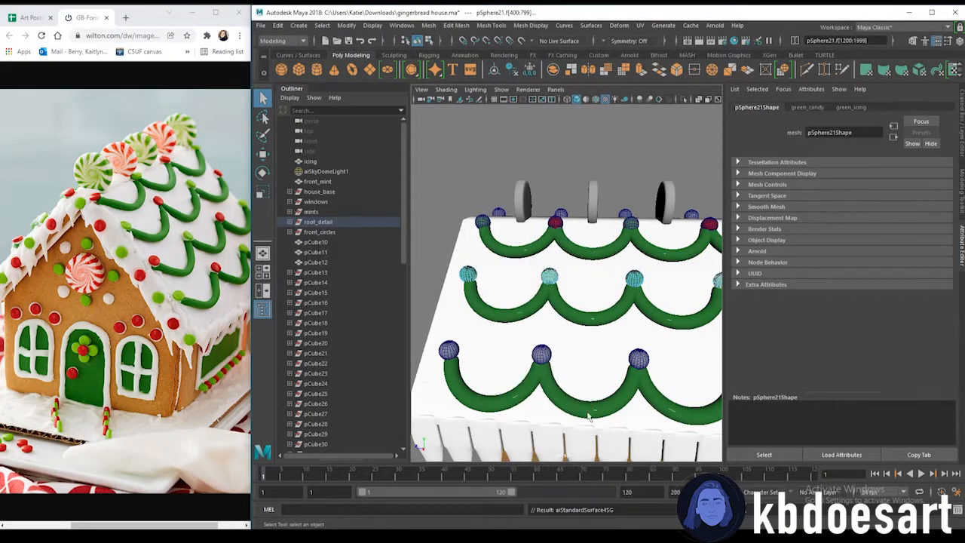
left_click(451, 352)
right_click_drag(452, 351, 455, 290)
left_click_drag(428, 335, 484, 374)
middle_click_drag(625, 341, 544, 312, "alt")
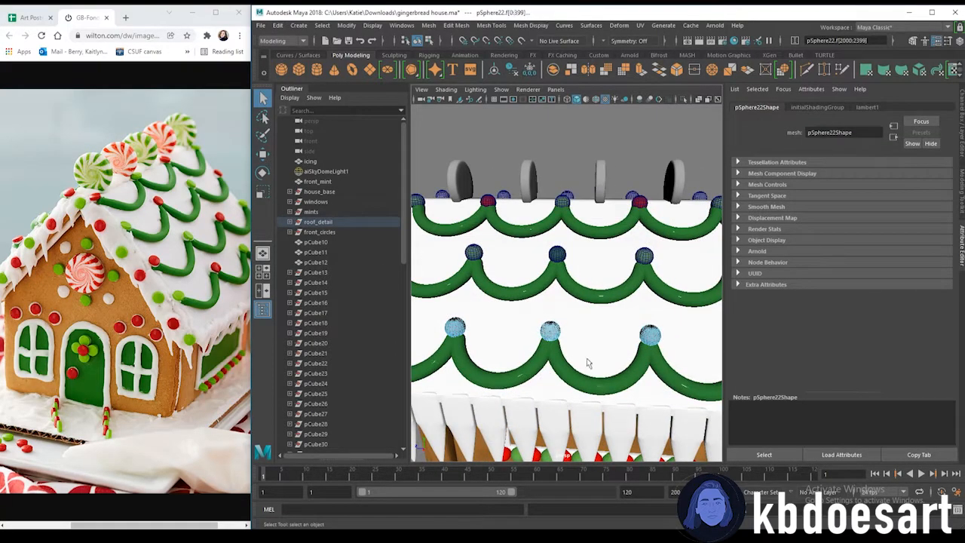
left_click_drag(615, 359, 521, 340, "alt")
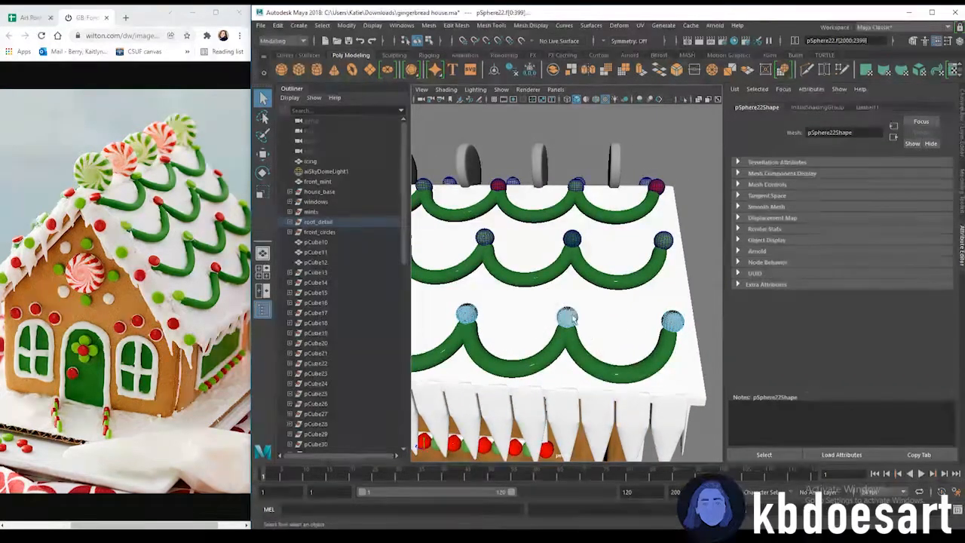
Assign existing candy materials to alternating dots on the roof's lower garland rows
right_click_drag(567, 262, 569, 314)
right_click_drag(578, 472, 573, 526)
right_click_drag(650, 491, 651, 477)
left_click(457, 255)
right_click_drag(454, 255, 454, 271)
right_click_drag(570, 252, 652, 477)
left_click_drag(528, 316, 638, 280, "alt")
left_click(643, 238)
right_click_drag(648, 235, 648, 264)
double_click(521, 257)
right_click_drag(521, 258, 599, 502)
left_click_drag(581, 272, 550, 247, "alt")
right_click_drag(566, 261, 663, 483)
right_click_drag(648, 317, 652, 347)
double_click(487, 317)
right_click_drag(498, 316, 588, 500)
right_click_drag(586, 316, 656, 478)
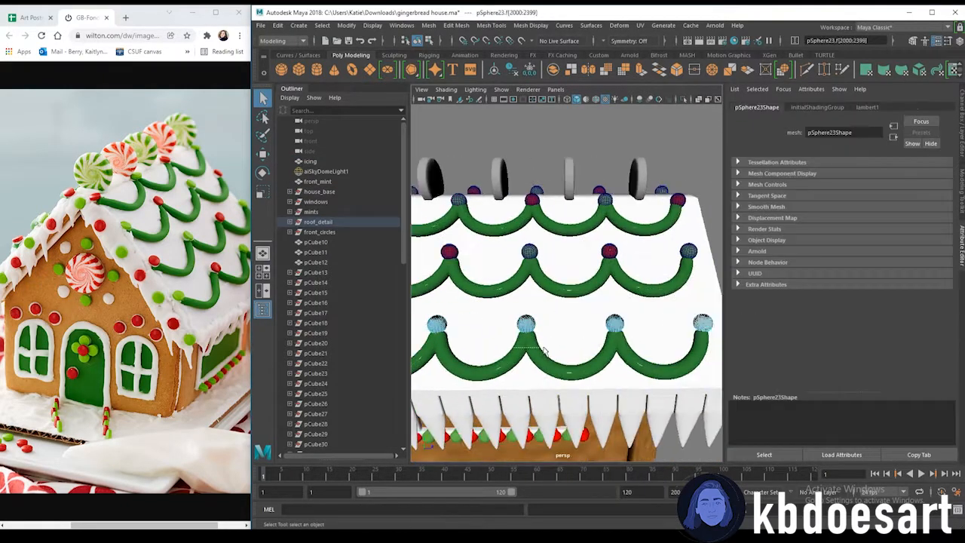
Select dots along the front gable's roof edge and assign them the existing green_candy material
middle_click_drag(494, 311, 663, 321, "alt")
right_click_drag(446, 334, 558, 500)
middle_click_drag(445, 334, 500, 334, "alt")
right_click_drag(500, 331, 500, 360)
double_click(500, 334)
middle_click_drag(679, 369, 377, 340, "alt")
left_click(662, 352)
left_click_drag(662, 353, 596, 373, "alt")
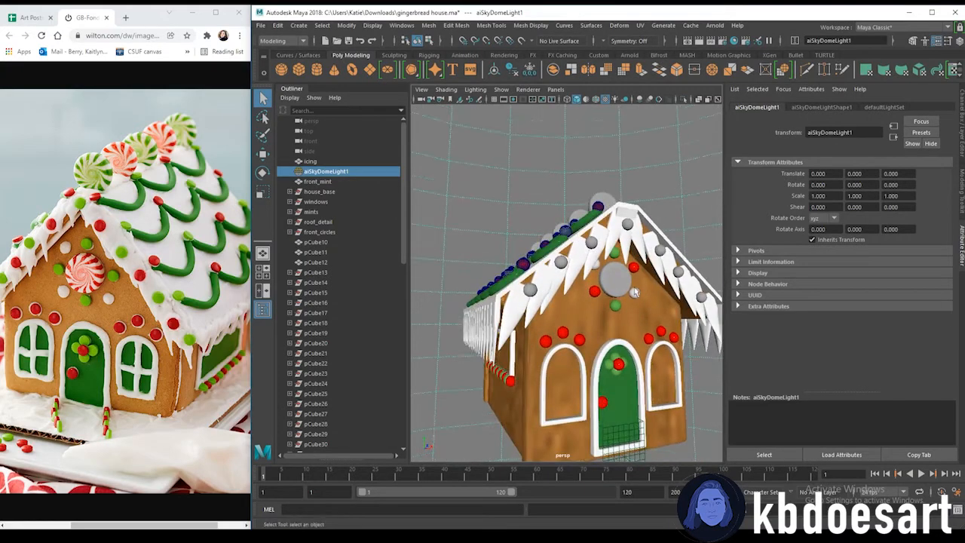
left_click(532, 290)
left_click_drag(564, 269, 521, 258, "alt")
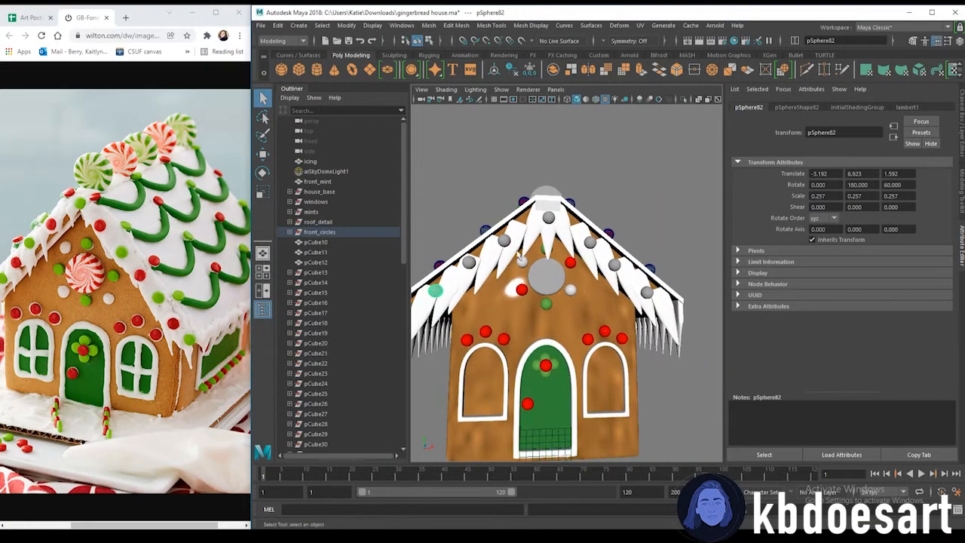
left_click(504, 240)
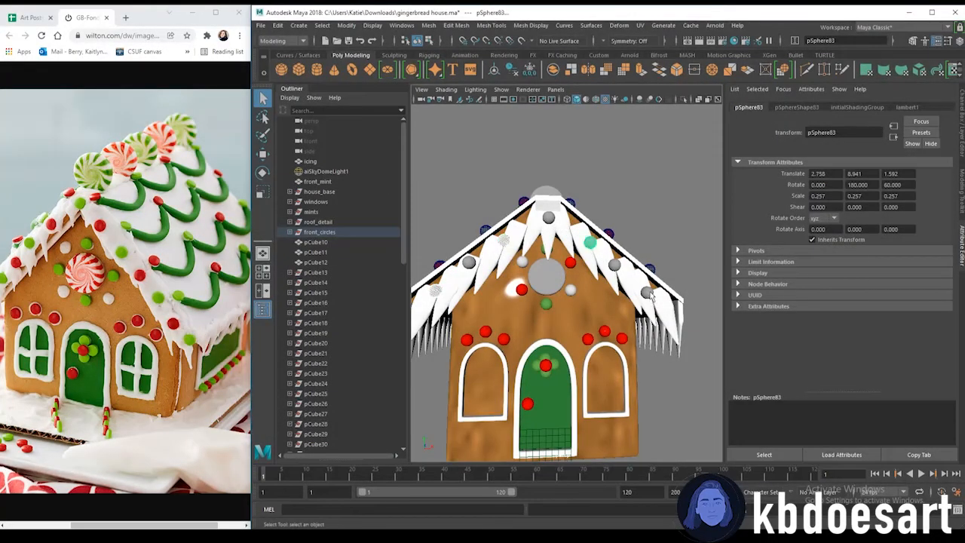
right_click_drag(596, 243, 666, 477)
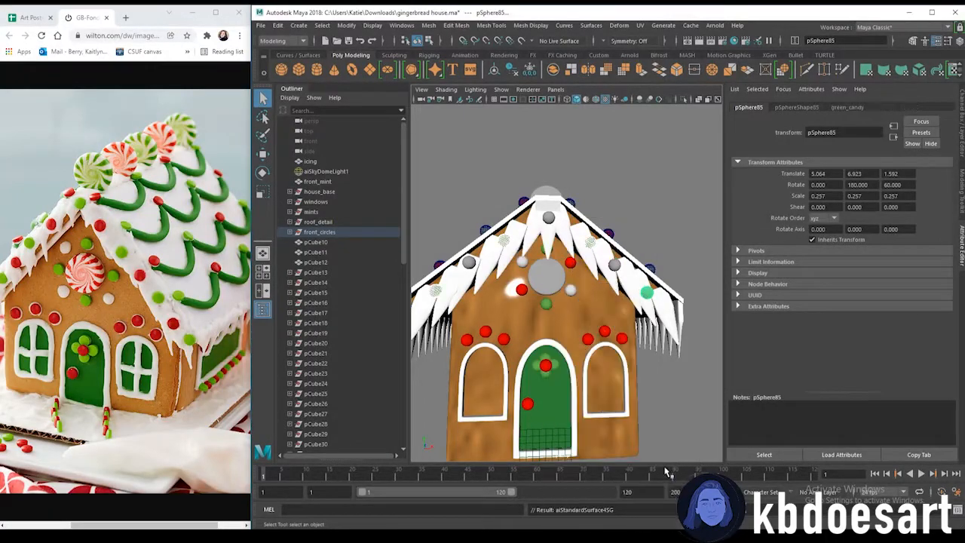
Assign an existing candy material to another dot along the front gable's edge
left_click(471, 264)
right_click_drag(616, 263, 634, 526)
right_click_drag(674, 498, 673, 497)
left_click_drag(672, 373, 540, 397, "alt")
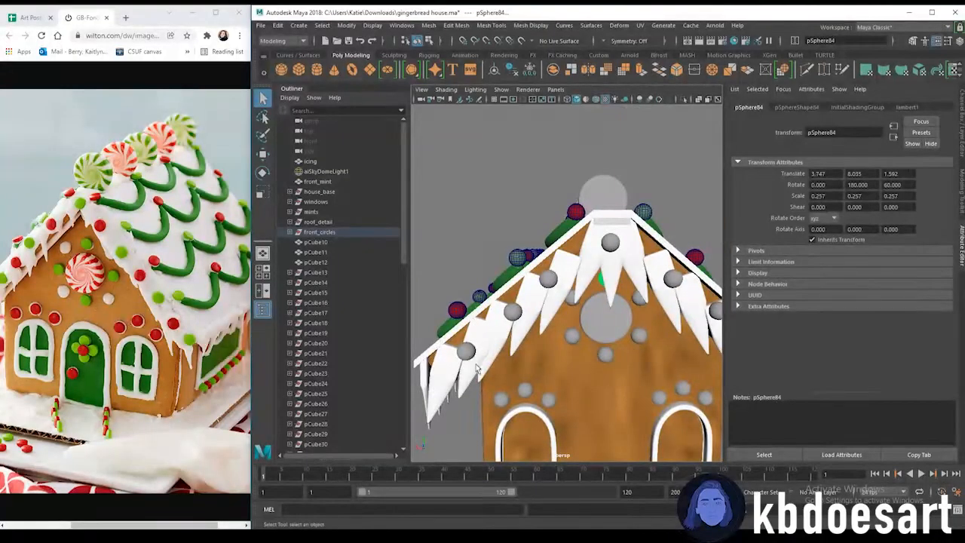
Assign red and green candy materials to the dots along the back gable's roof edge
left_click(465, 353)
right_click_drag(465, 353, 474, 287)
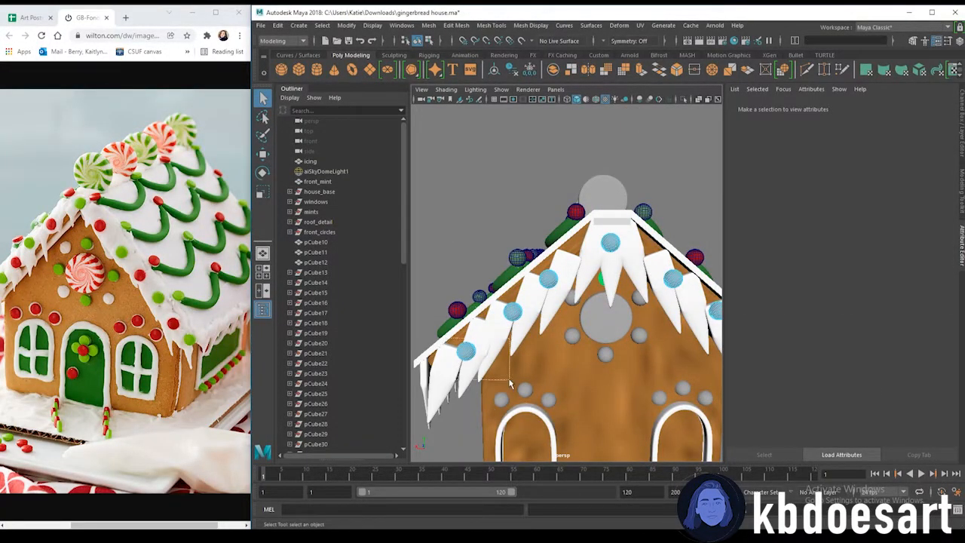
left_click_drag(509, 379, 510, 380)
middle_click_drag(588, 282, 541, 290, "alt")
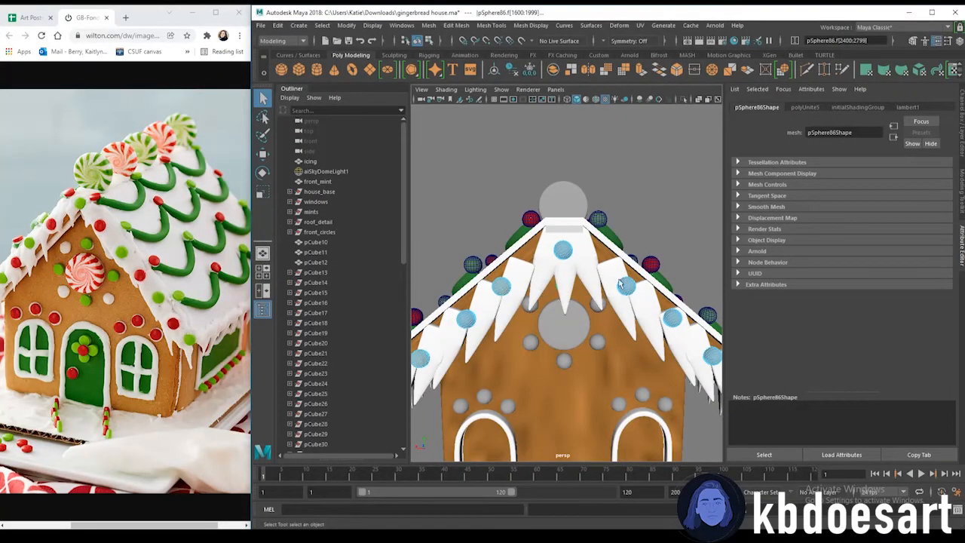
left_click_drag(650, 334, 618, 305, "alt")
right_click(638, 342)
middle_click_drag(528, 286, 674, 291, "alt")
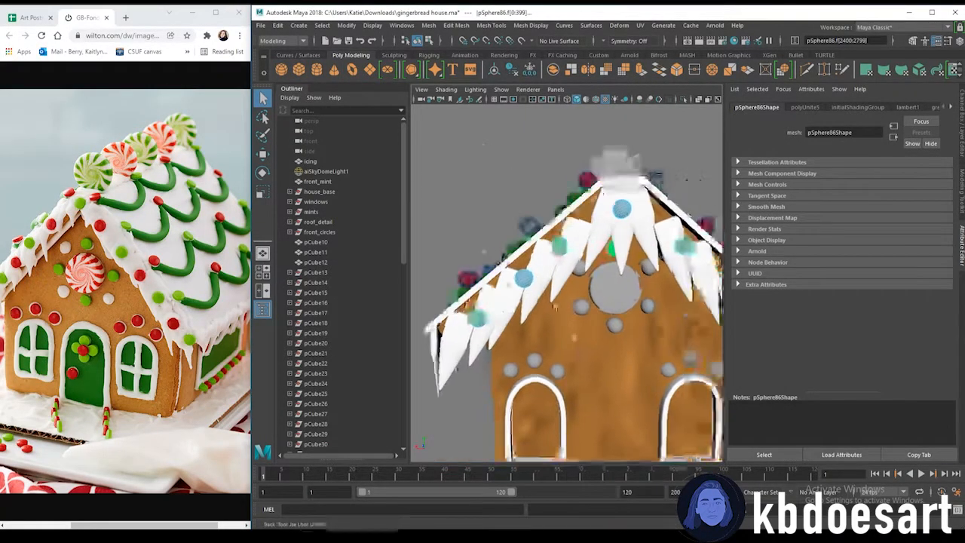
left_click_drag(673, 291, 603, 294, "alt")
left_click_drag(543, 279, 608, 259, "alt")
left_click(623, 279)
right_click_drag(623, 279, 607, 291, "alt")
left_click_drag(607, 291, 516, 305, "alt")
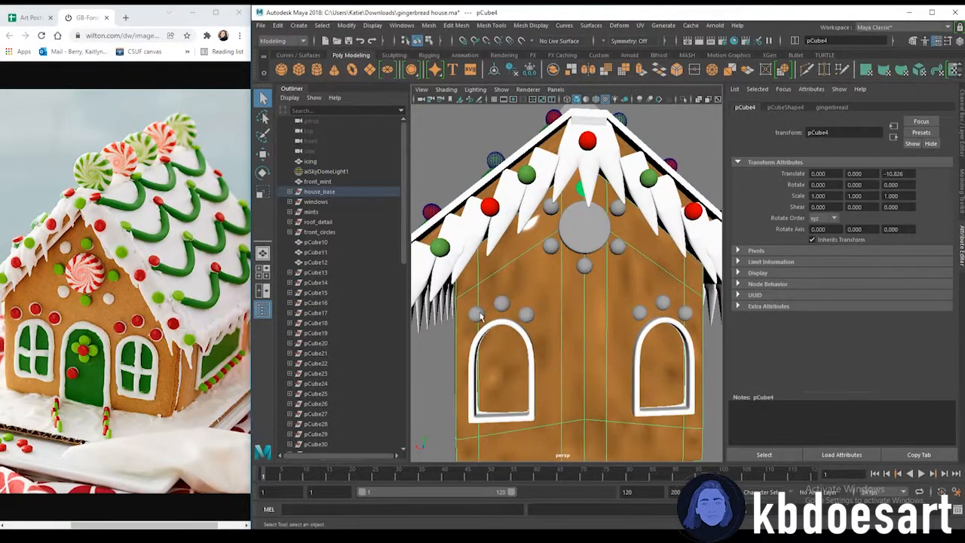
Assign red, white and green candy materials to the dots above the back windows and around the round window
left_click(502, 304)
left_click(685, 314)
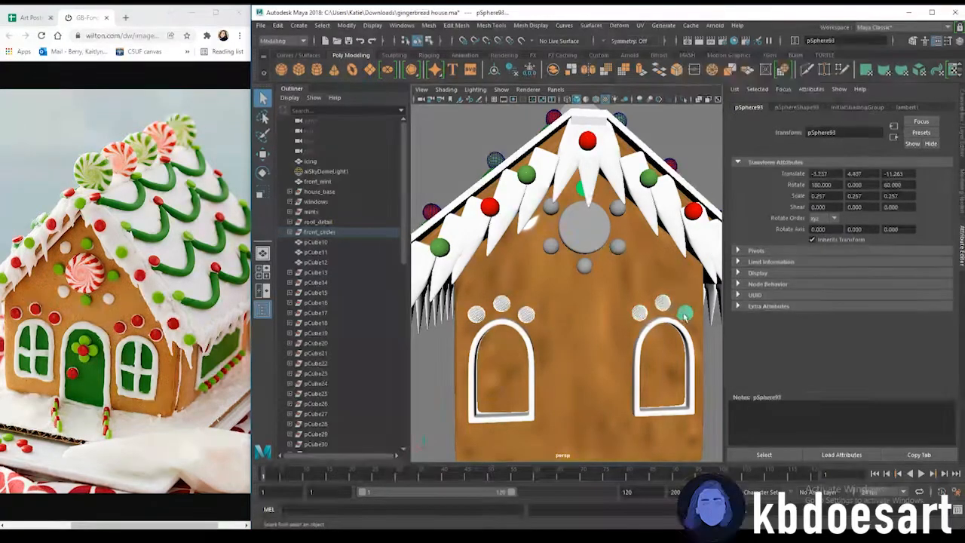
left_click(552, 247)
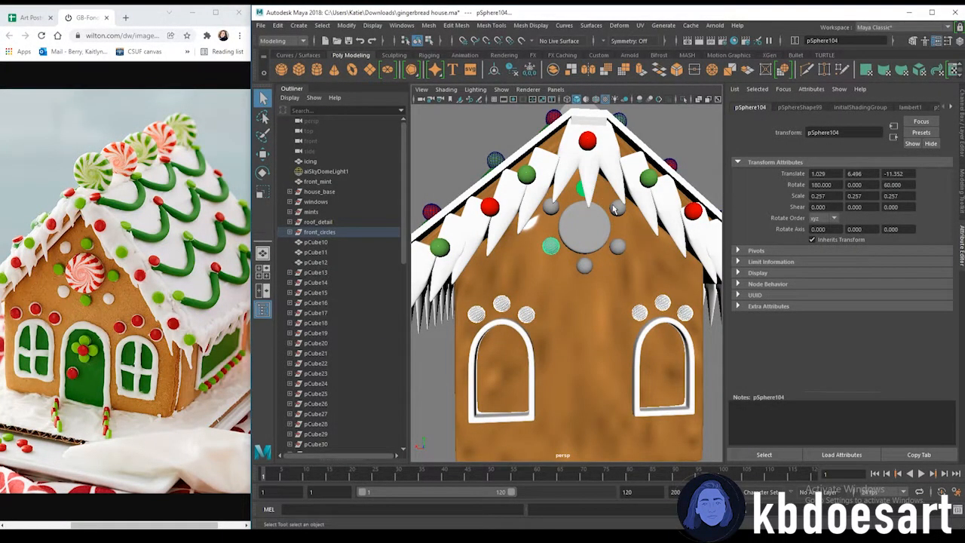
right_click_drag(614, 214, 671, 493)
left_click(617, 246)
right_click_drag(552, 208, 626, 507)
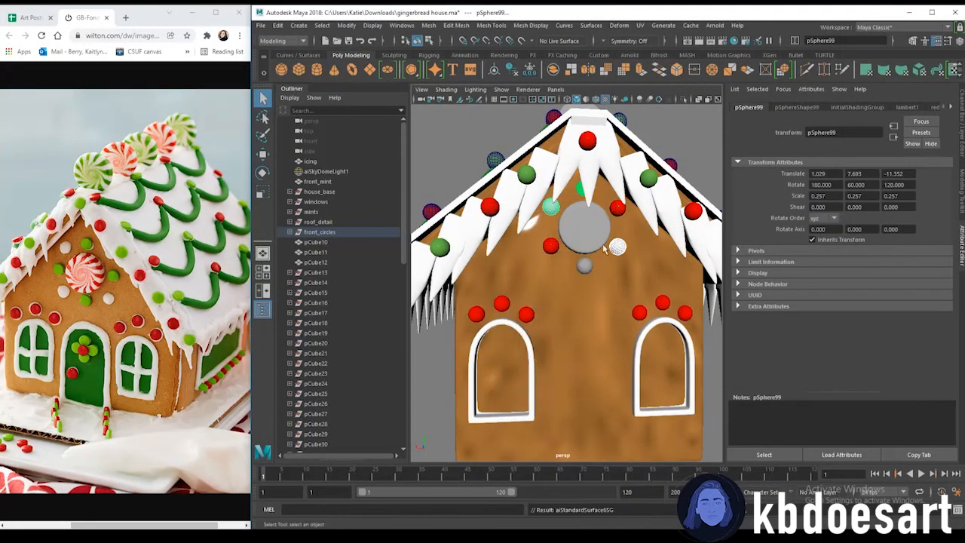
left_click(584, 264)
left_click(577, 191)
right_click_drag(586, 195, 622, 467)
left_click(663, 471)
left_click(601, 362)
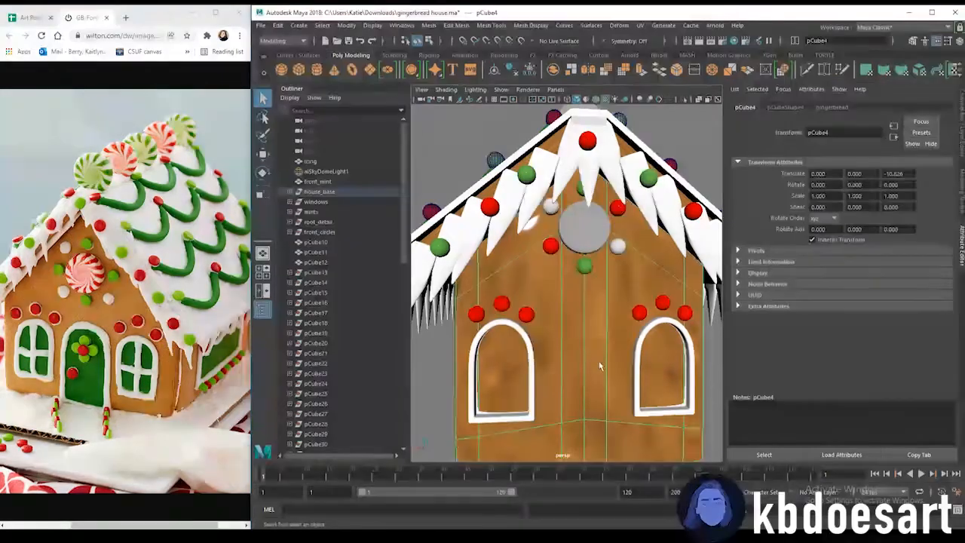
Orbit around the gingerbread house to examine the finished dot colours
left_click_drag(667, 380, 655, 382, "alt")
right_click_drag(655, 381, 641, 372, "alt")
middle_click_drag(640, 400, 622, 384, "alt")
left_click(683, 374)
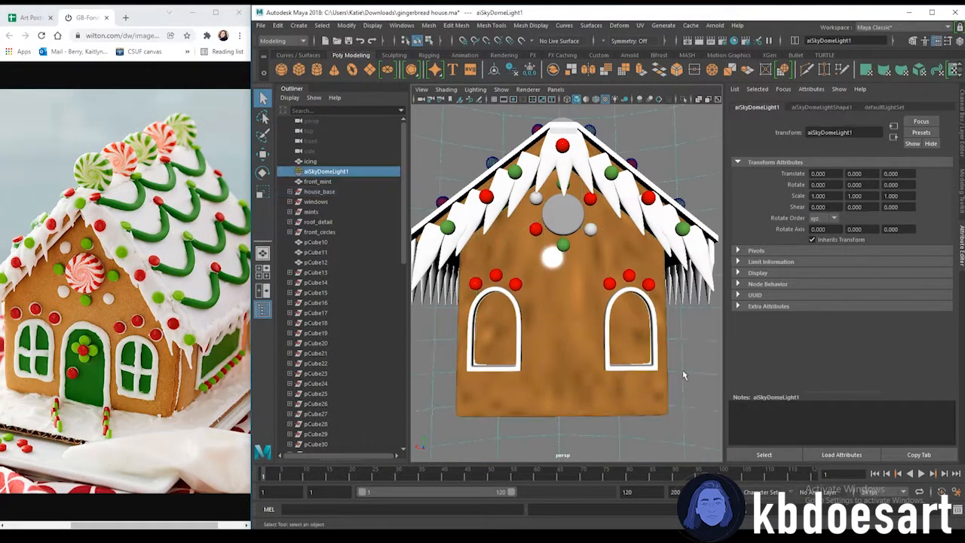
right_click_drag(683, 375, 623, 394, "alt")
left_click_drag(623, 395, 424, 396, "alt")
right_click_drag(532, 332, 595, 334, "alt")
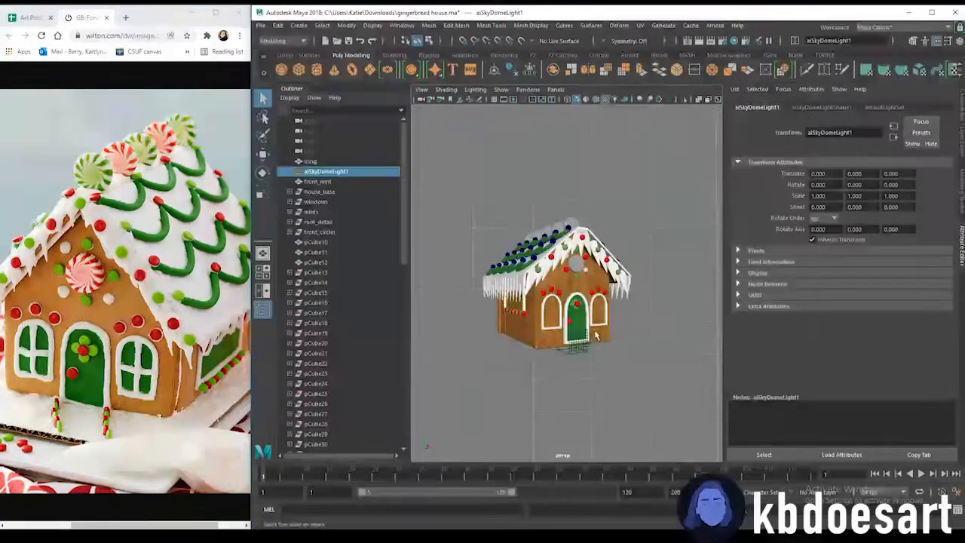
middle_click_drag(595, 334, 623, 367, "alt")
left_click_drag(649, 376, 606, 382, "alt")
right_click_drag(605, 382, 647, 392, "alt")
left_click_drag(647, 392, 566, 324, "alt")
right_click_drag(565, 325, 581, 296, "alt")
left_click_drag(581, 296, 557, 255, "alt")
left_click(545, 260)
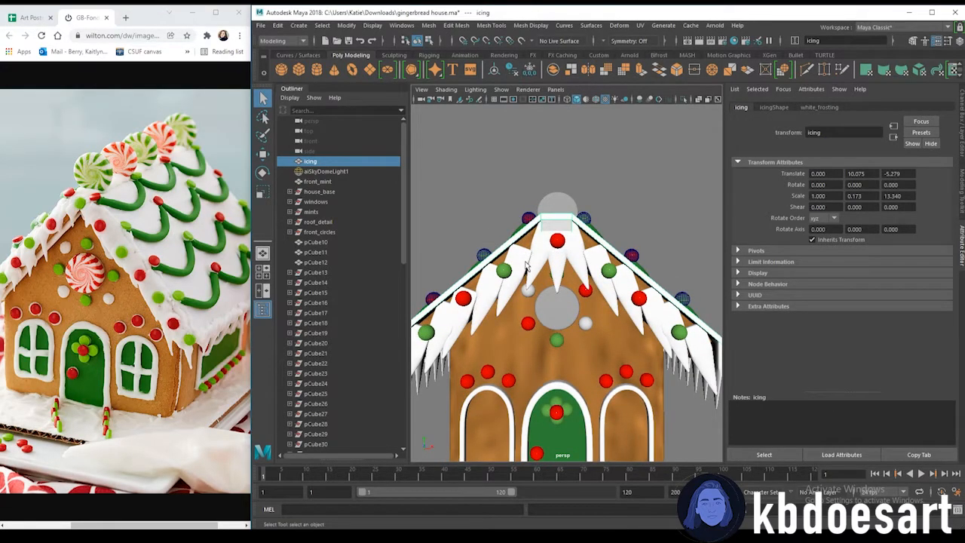
left_click_drag(586, 317, 510, 286, "alt")
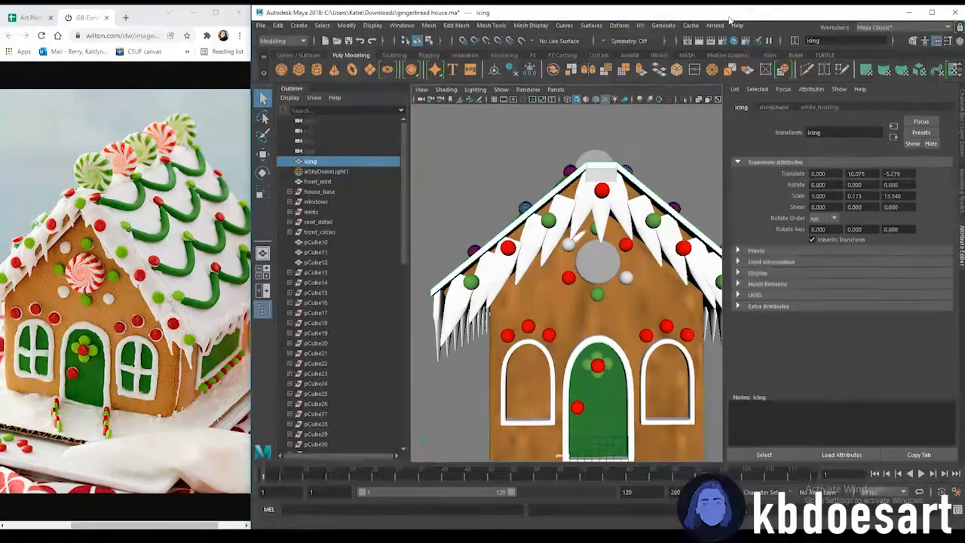
Open the Arnold RenderView to render the current view
left_click(736, 25)
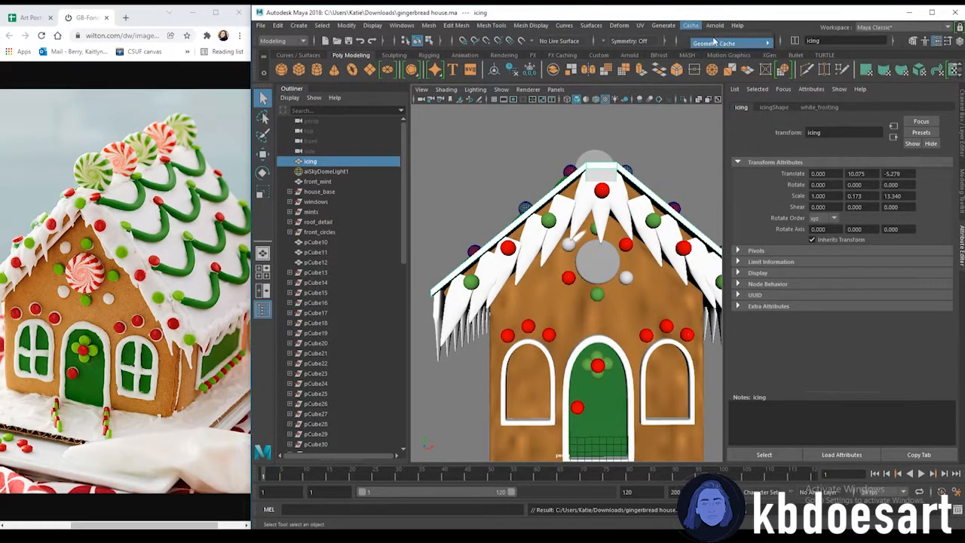
mouse_move(716, 25)
left_click(725, 43)
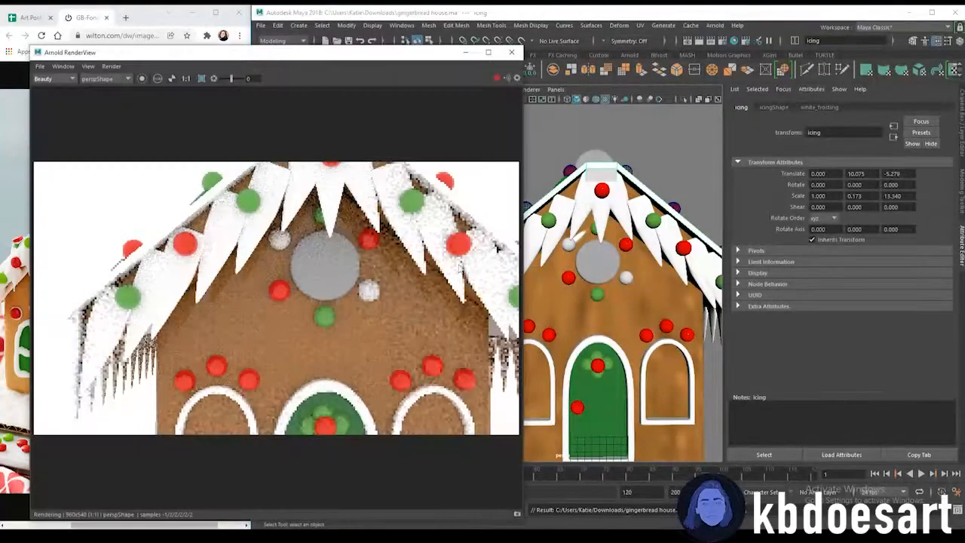
Close the RenderView and inspect the icing's faces along the roof ridge in face mode
scroll(631, 301, "down", 10)
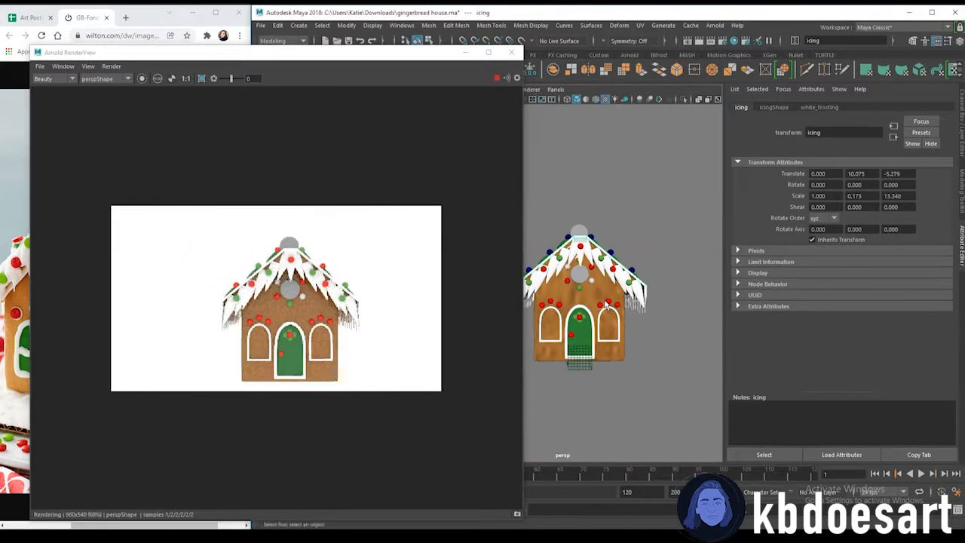
left_click(512, 52)
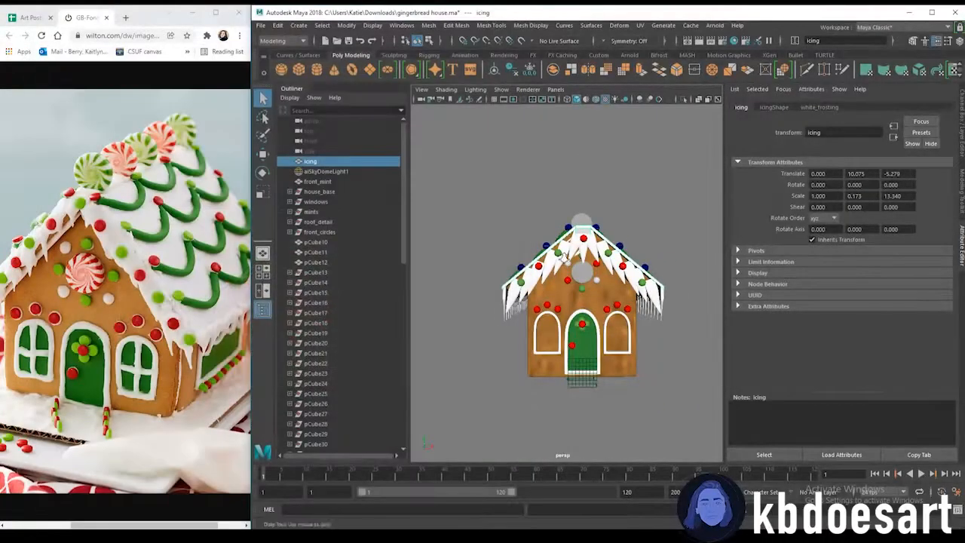
scroll(646, 255, "up", 5)
left_click_drag(560, 211, 549, 203, "alt")
right_click(550, 202)
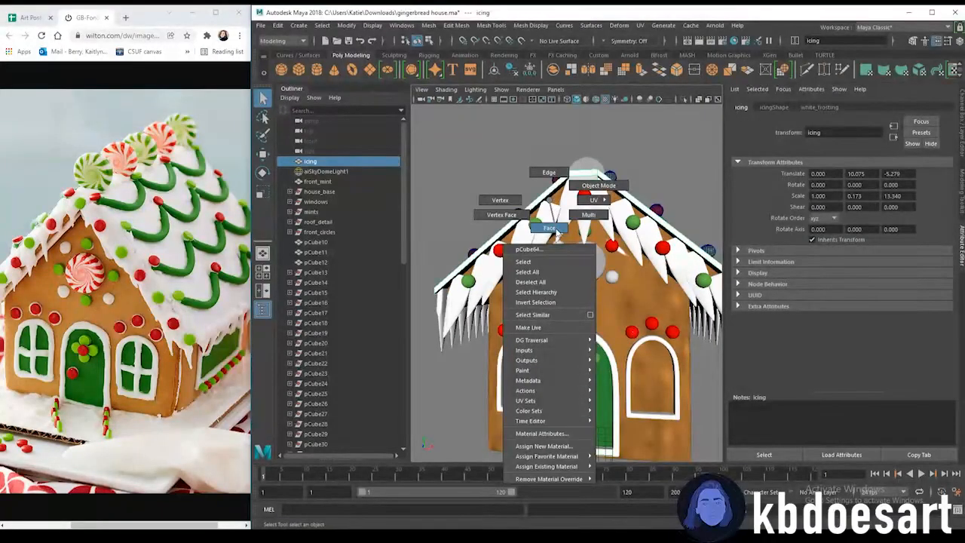
left_click(560, 192)
mouse_move(560, 182)
right_mouse_down()
mouse_move(576, 172)
mouse_move(567, 186)
right_mouse_up()
left_click(558, 190)
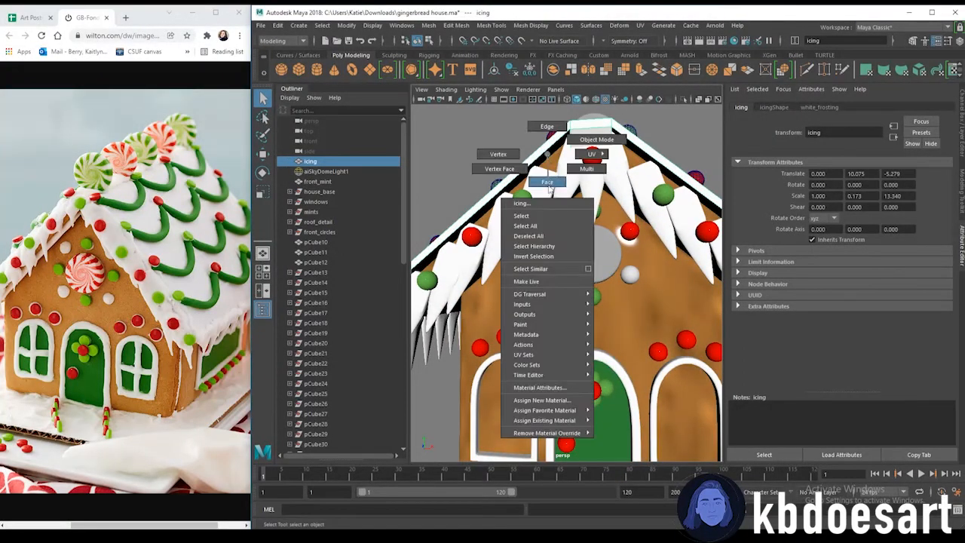
right_click_drag(550, 189, 550, 189)
left_click(559, 147)
key("w")
scroll(595, 215, "down", 5)
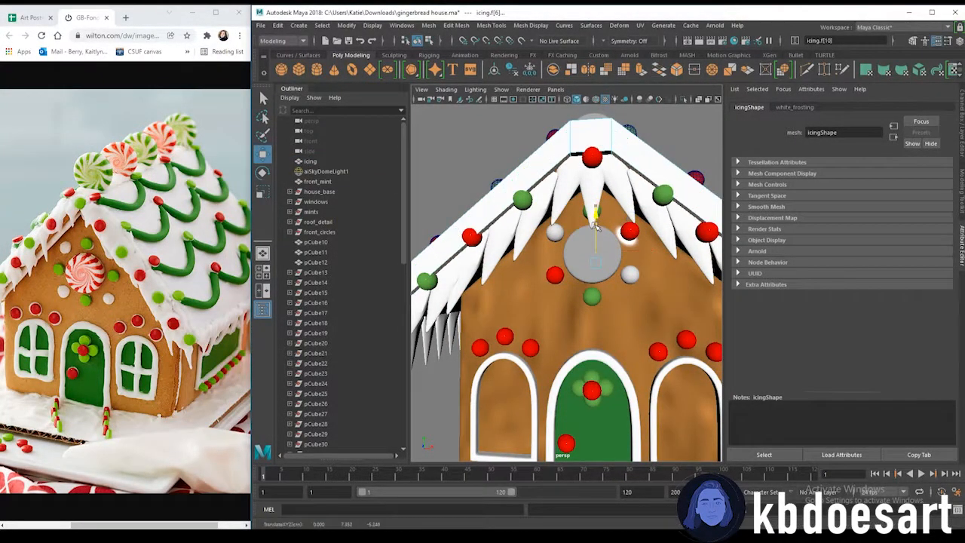
left_click_drag(559, 225, 631, 242, "alt")
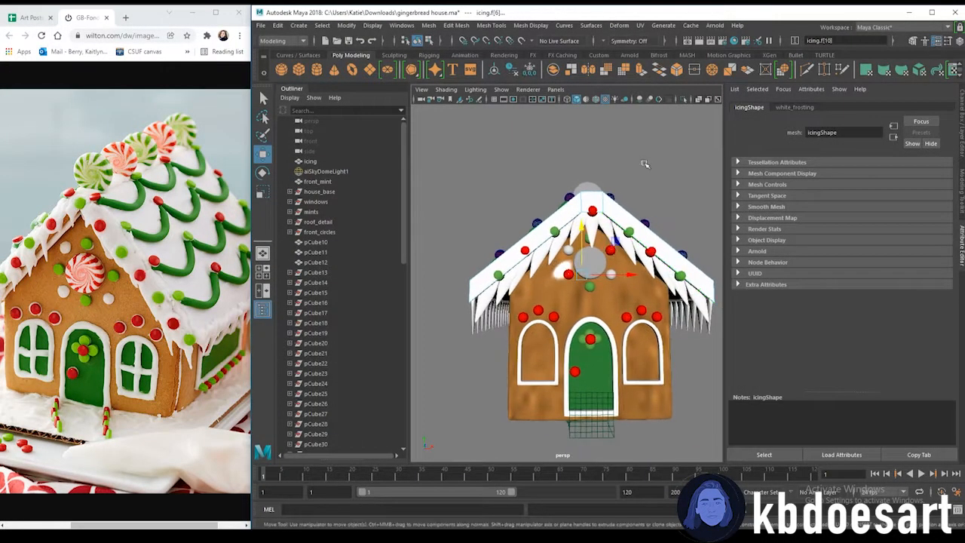
Save the scene and render the house from the front and from an angled view
left_click(644, 163)
scroll(644, 165, "down", 4)
left_click_drag(644, 166, 626, 293, "alt")
key("ctrl+s")
left_click(719, 28)
left_click(722, 43)
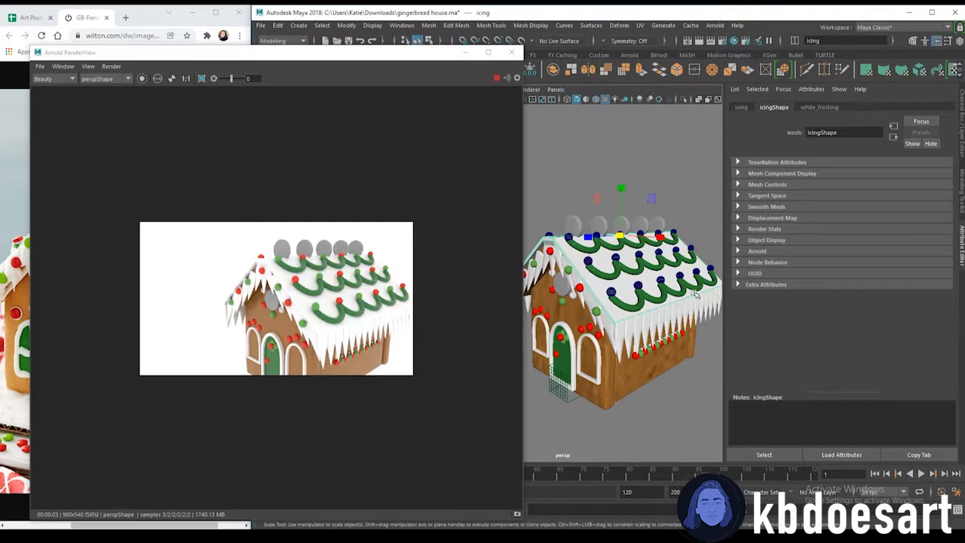
left_click_drag(696, 294, 657, 351, "alt")
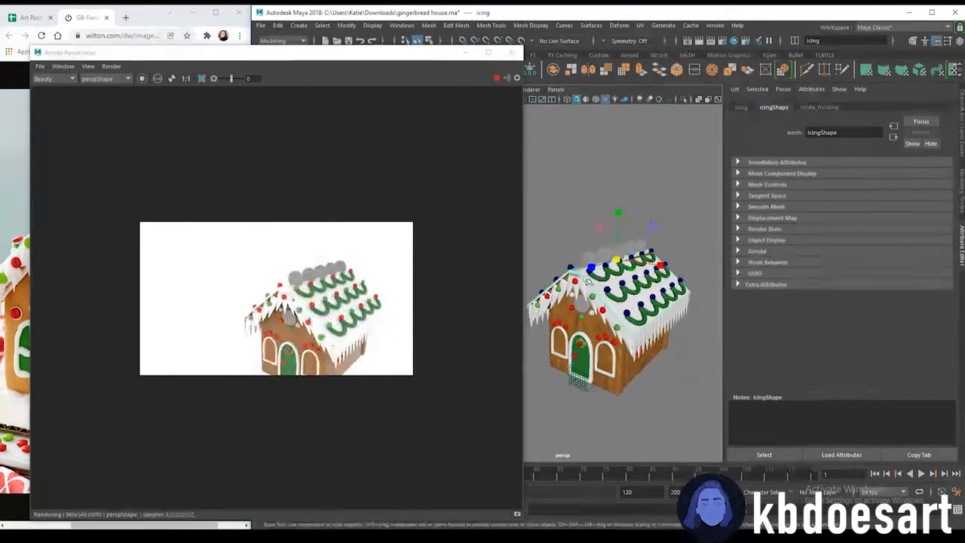
left_click(512, 52)
Select all of the icing's edges and bevel them
scroll(603, 289, "up", 3)
right_click(598, 264)
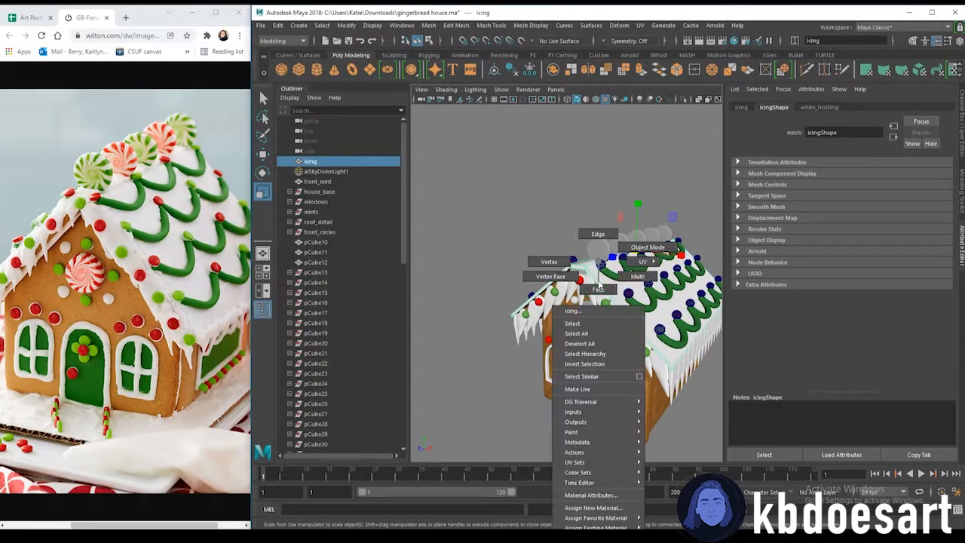
right_click_drag(588, 240, 590, 238)
left_click_drag(584, 248, 555, 249, "alt")
scroll(554, 249, "down", 3)
left_click_drag(471, 210, 738, 387)
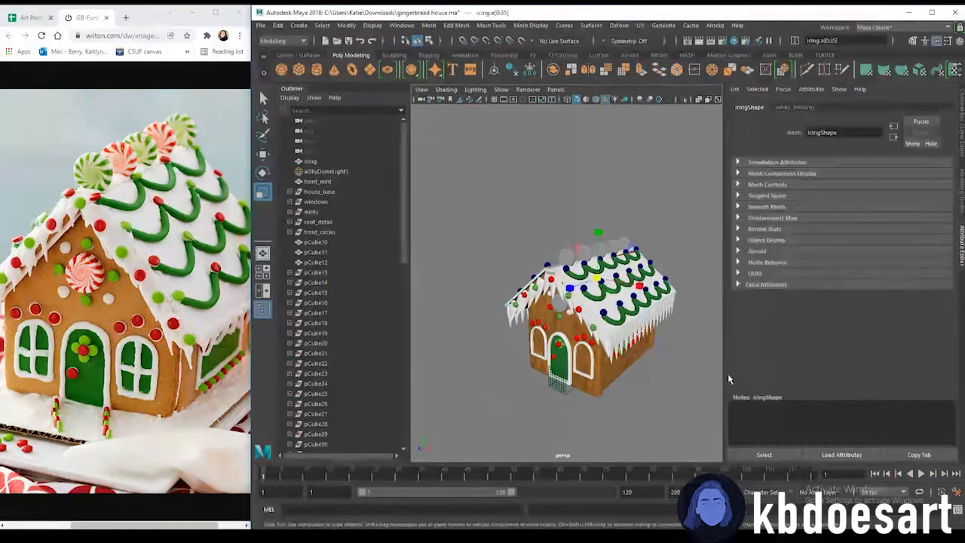
right_click(597, 307)
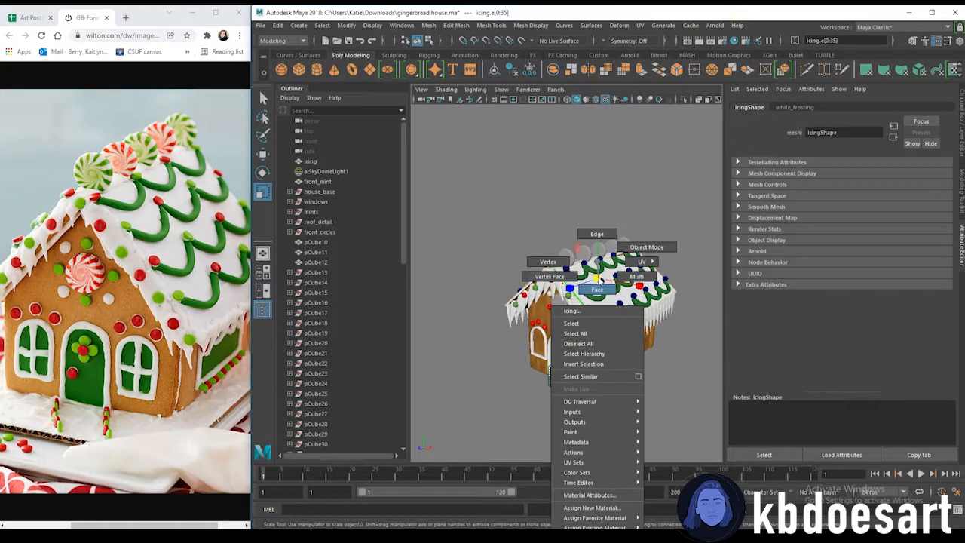
right_click_drag(598, 262, 598, 232)
left_click_drag(451, 123, 719, 380)
key("ctrl+b")
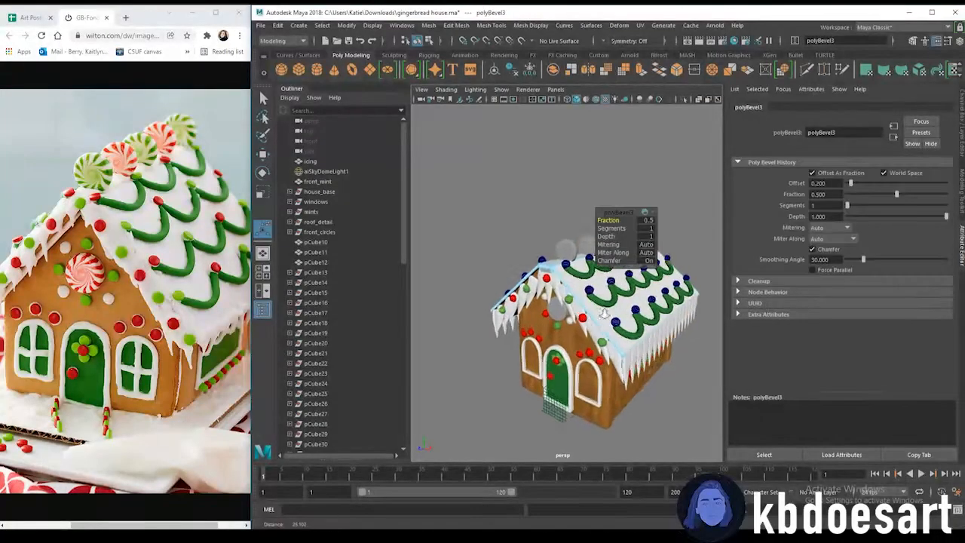
Try moving a face of the icing down along the gable's roof edge
scroll(523, 337, "up", 6)
scroll(522, 337, "down", 3)
scroll(523, 337, "down", 3)
left_click_drag(528, 338, 559, 300, "alt")
scroll(559, 300, "up", 3)
middle_click_drag(513, 283, 562, 304, "alt")
scroll(555, 302, "up", 3)
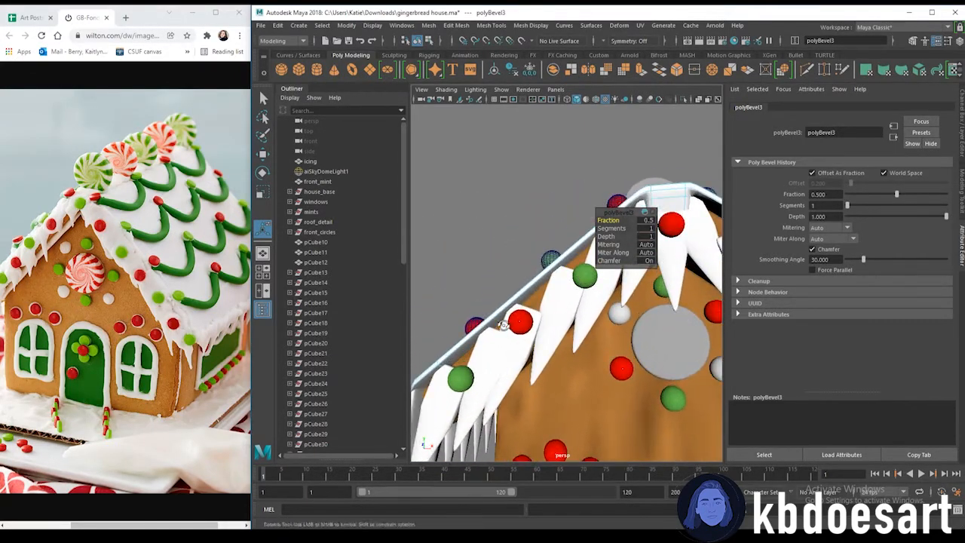
left_click_drag(544, 299, 517, 285, "alt")
right_click_drag(503, 262, 510, 291)
left_click(552, 234)
left_click_drag(528, 242, 546, 268, "alt")
key("w")
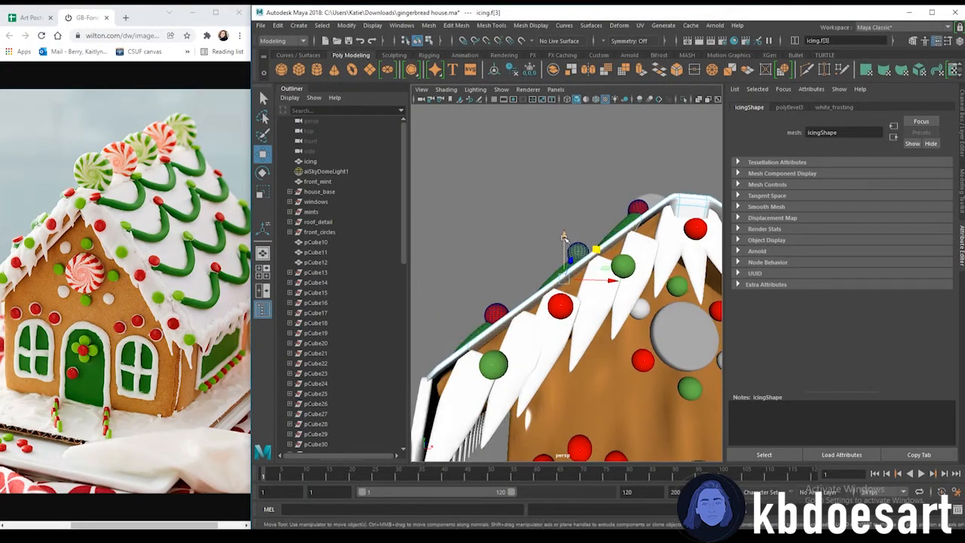
left_click_drag(564, 237, 564, 248)
left_click_drag(628, 305, 594, 310, "alt")
key("ctrl+z")
Move a face of the icing down along the gable's roof edge
middle_click_drag(658, 265, 601, 244, "alt")
left_click_drag(591, 211, 564, 207, "alt")
left_click(596, 203)
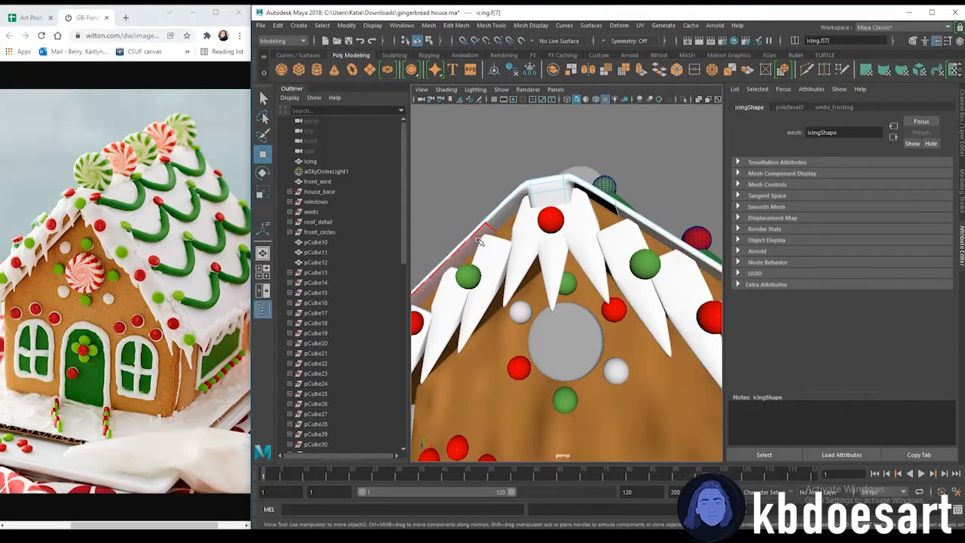
right_click_drag(631, 296, 567, 290, "alt")
left_click_drag(567, 291, 648, 291, "alt")
right_click_drag(649, 291, 613, 313, "alt")
left_click_drag(585, 218, 620, 223, "alt")
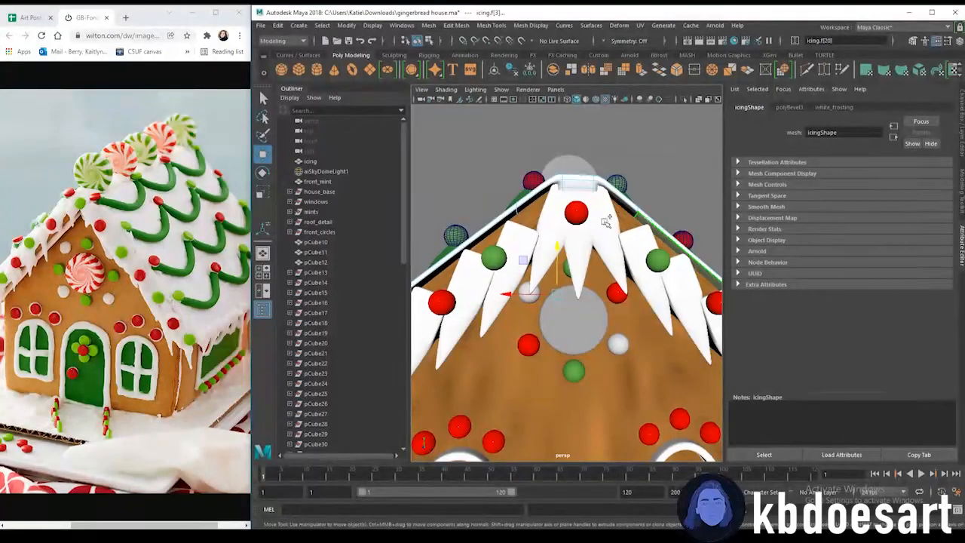
left_click_drag(559, 251, 590, 313)
scroll(584, 282, "down", 6)
scroll(522, 309, "down", 4)
scroll(603, 272, "up", 3)
Reposition the candy dots near the ridge so they sit on the beveled icing
left_click(640, 225)
left_click_drag(584, 237, 554, 306, "alt")
left_click(543, 313)
left_click_drag(541, 265, 542, 257)
left_click(604, 277)
left_click_drag(604, 229, 602, 229)
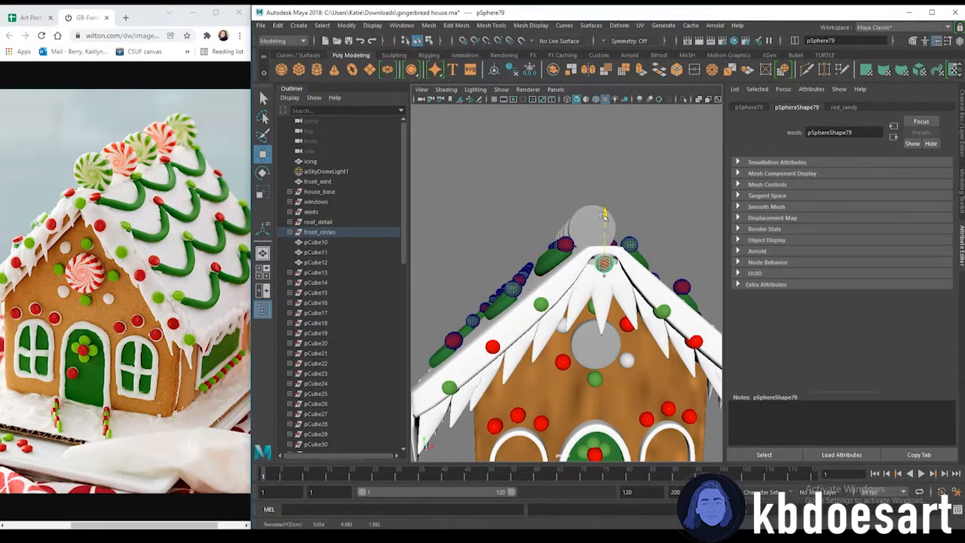
left_click(662, 311)
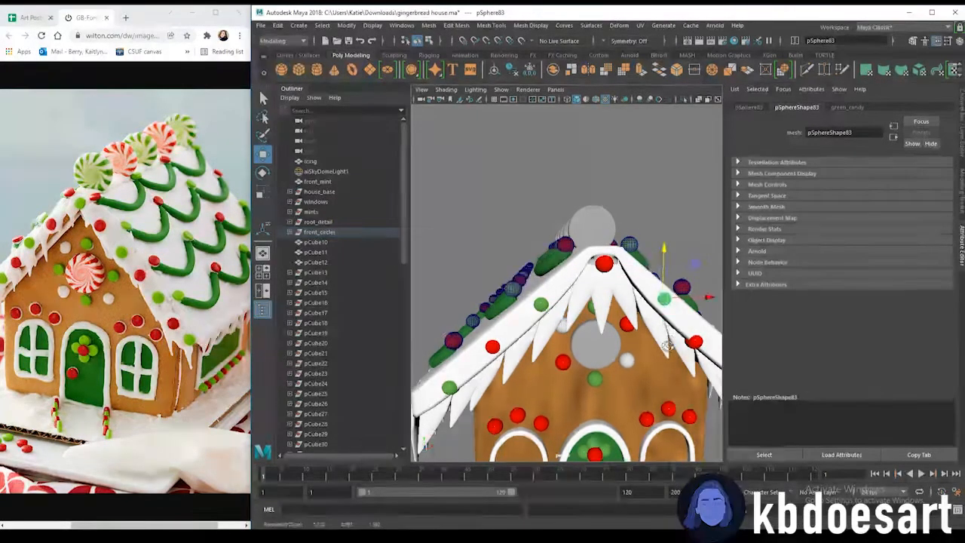
left_click_drag(662, 311, 685, 336, "alt")
left_click_drag(687, 291, 708, 358, "alt")
Reposition more candy dots along the roof edges and at the ridge
left_click(458, 347)
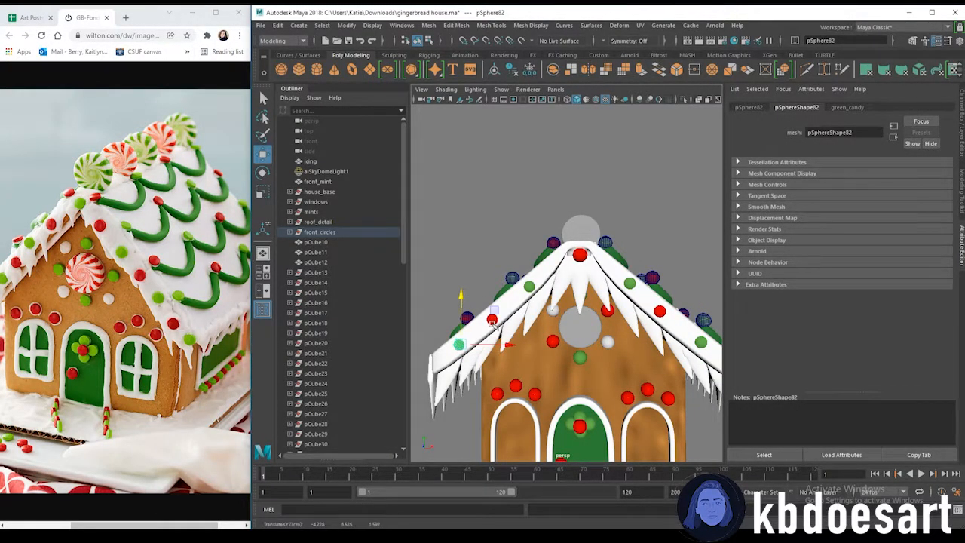
scroll(492, 324, "down", 2)
left_click_drag(667, 351, 430, 353, "alt")
left_click_drag(590, 343, 557, 344, "alt")
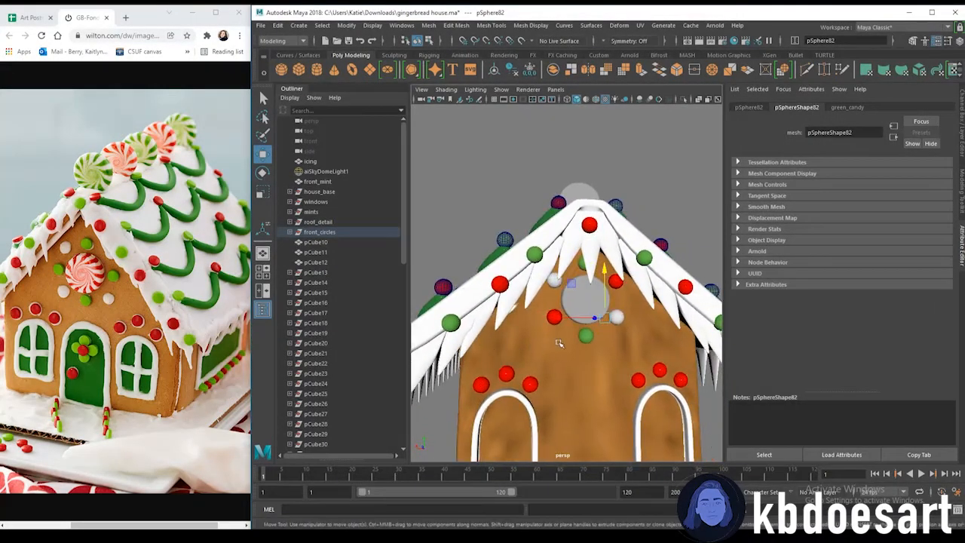
scroll(557, 344, "down", 2)
left_click(520, 287)
left_click_drag(586, 240, 587, 221)
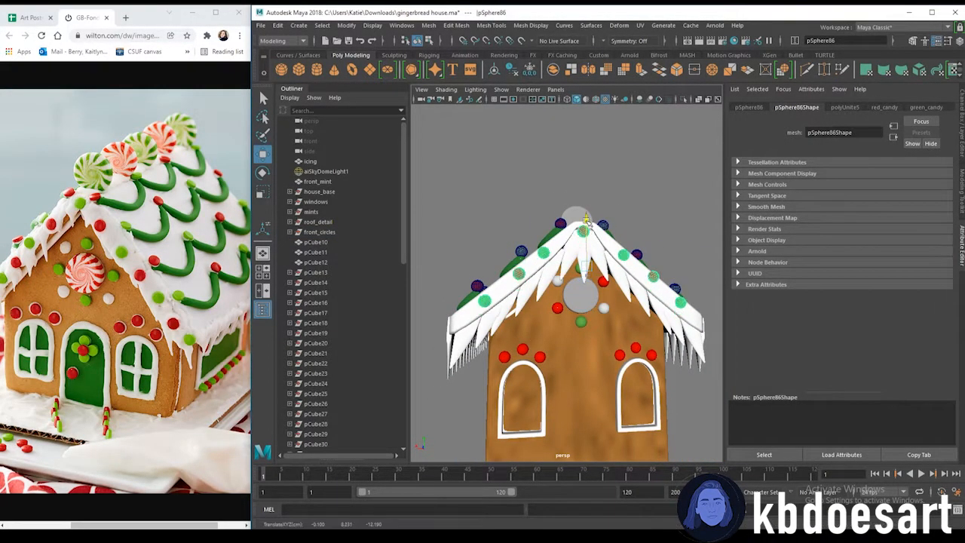
Try rotating a face loop on the peppermint's front cap
left_click(651, 255)
scroll(648, 260, "down", 2)
left_click_drag(644, 279, 582, 319, "alt")
left_click_drag(530, 338, 604, 226, "alt")
left_click_drag(588, 304, 573, 331, "alt")
left_click_drag(558, 392, 522, 376, "alt")
left_click(546, 273)
right_click_drag(544, 275, 533, 308, "alt")
left_click_drag(532, 308, 569, 334, "alt")
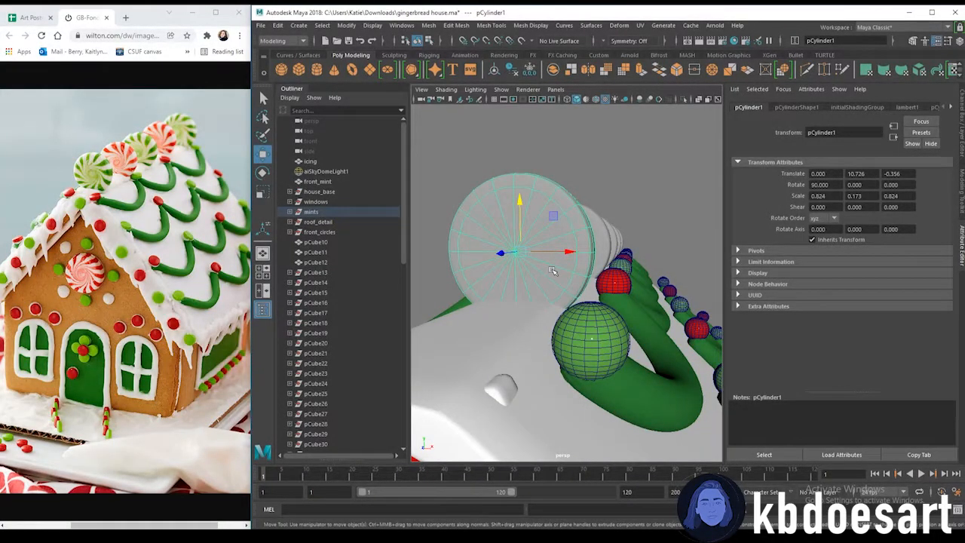
right_click_drag(538, 199, 528, 226)
left_click(564, 238)
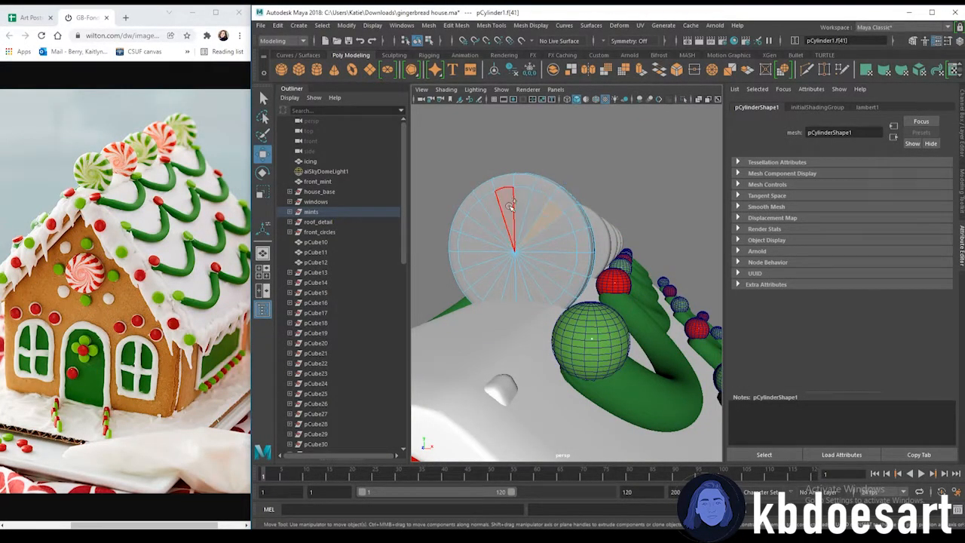
double_click(521, 207)
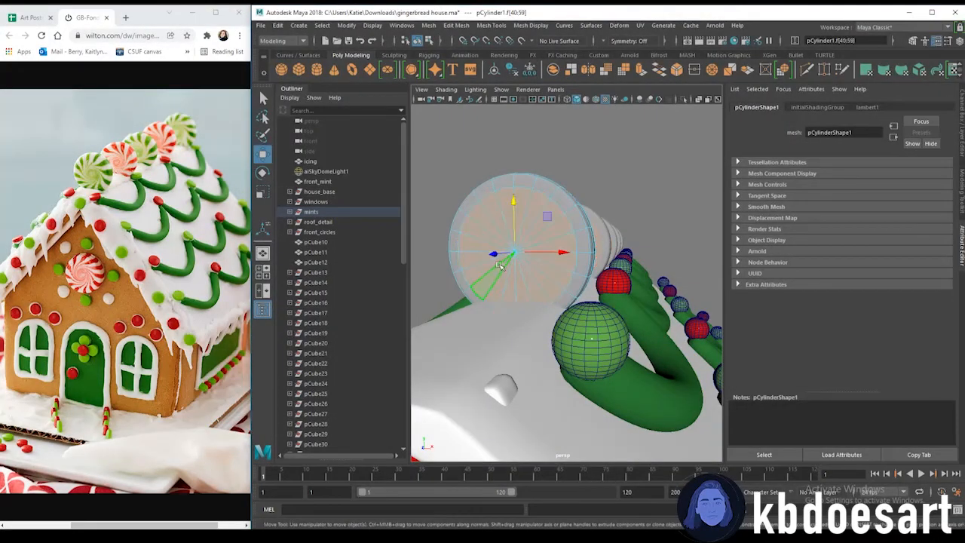
key("e")
left_click_drag(507, 247, 552, 233)
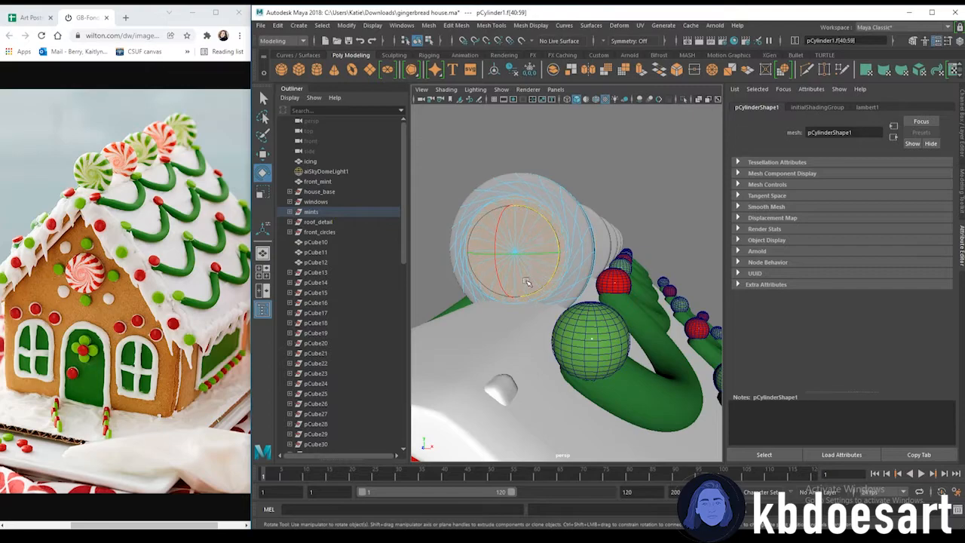
left_click(568, 170)
left_click(562, 276)
key("ctrl+z")
key("ctrl+z")
key("ctrl+z")
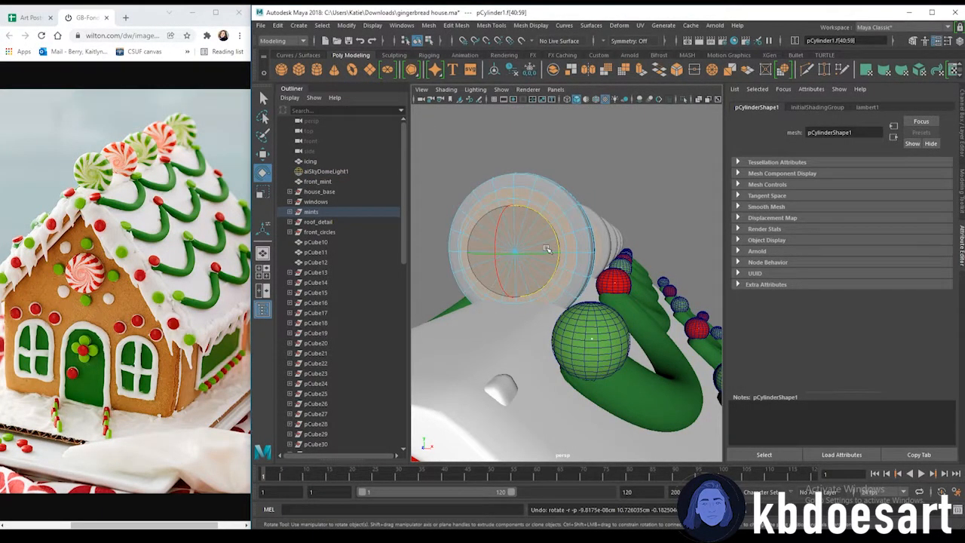
key("ctrl+z")
Move the peppermint disc up onto the roof ridge
left_click_drag(547, 247, 606, 212, "alt")
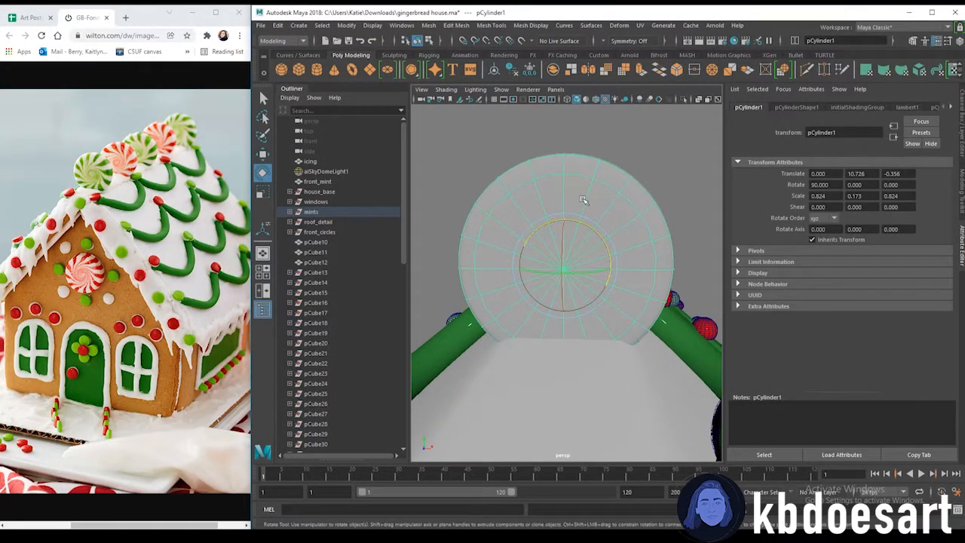
key("w")
left_click_drag(564, 220, 575, 150)
right_click_drag(624, 178, 548, 203, "alt")
left_click_drag(568, 200, 566, 134)
right_click_drag(577, 181, 527, 197, "alt")
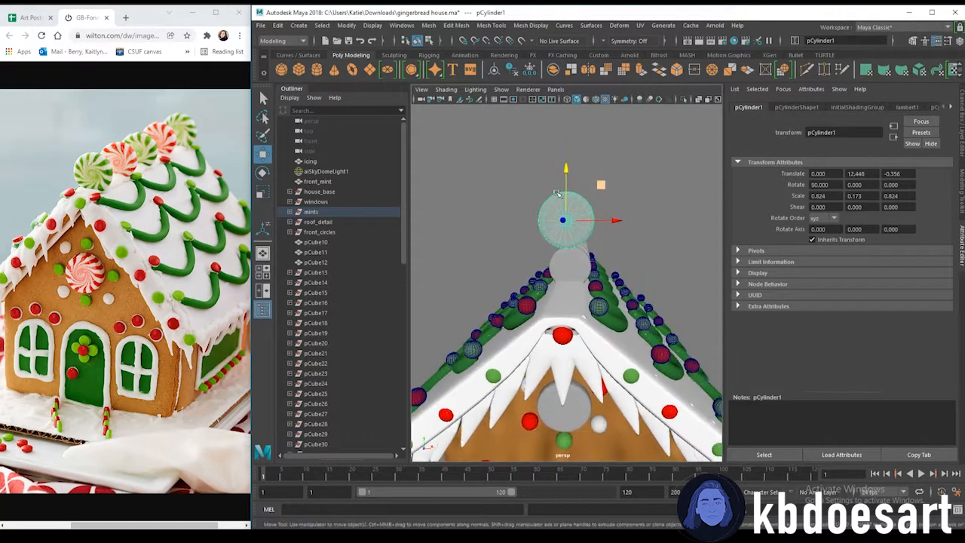
left_click_drag(528, 197, 603, 214, "alt")
middle_click_drag(604, 215, 585, 268, "alt")
right_click_drag(584, 267, 624, 287, "alt")
left_click_drag(624, 289, 597, 263, "alt")
right_click_drag(598, 262, 655, 271, "alt")
Select alternating wedge faces around the peppermint disc's front and assign them the red_candy material
key("q")
right_click_drag(590, 249, 589, 275)
left_click(565, 246)
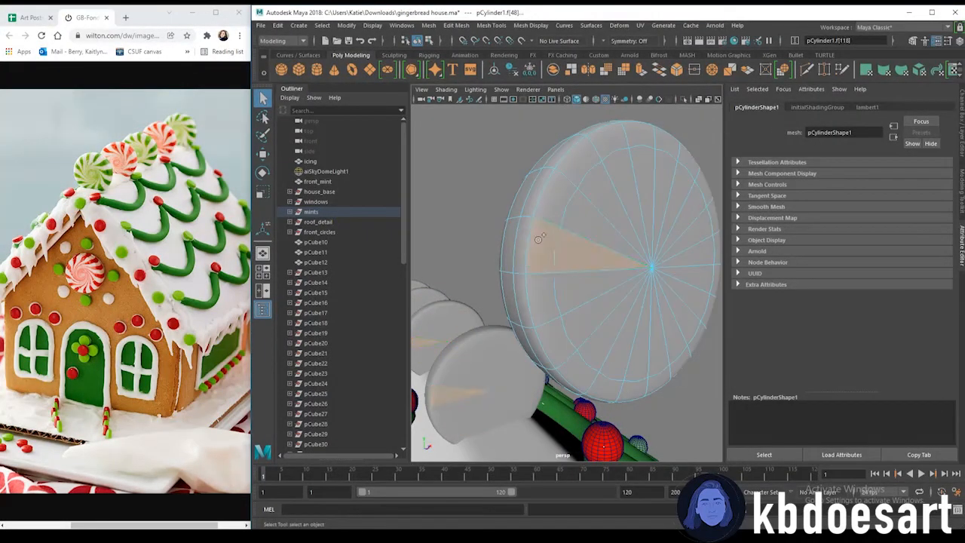
left_click_drag(635, 228, 532, 273, "alt")
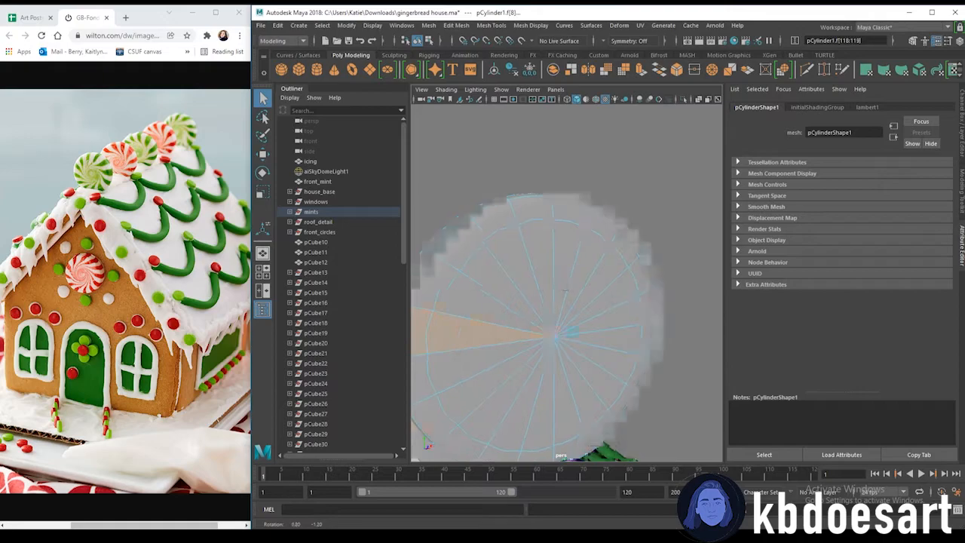
left_click(481, 233, "shift")
left_click(557, 237, "shift")
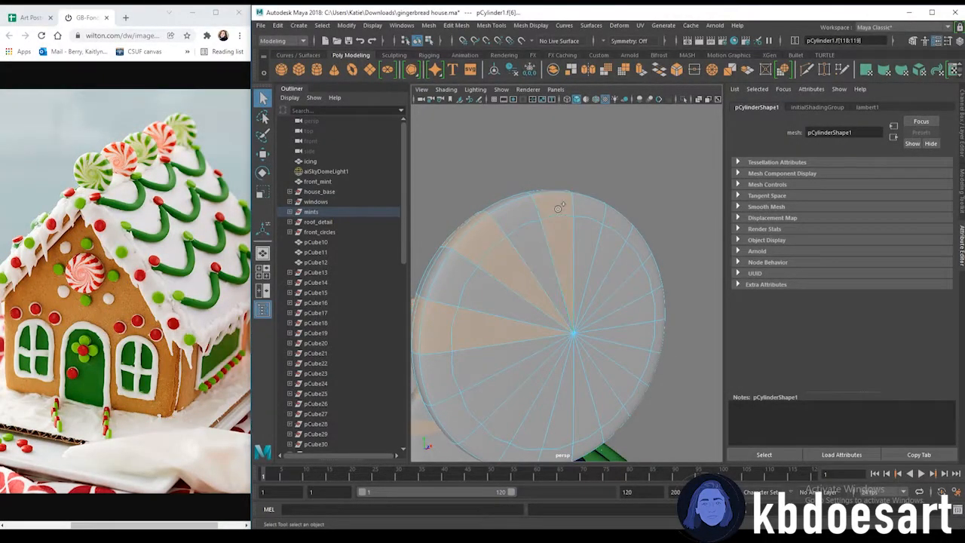
left_click(602, 255, "shift")
left_click_drag(602, 255, 574, 286, "alt")
left_click(559, 244, "ctrl")
left_click(577, 279, "shift")
left_click(594, 284, "shift")
left_click(571, 347, "shift")
middle_click_drag(495, 352, 596, 309, "alt")
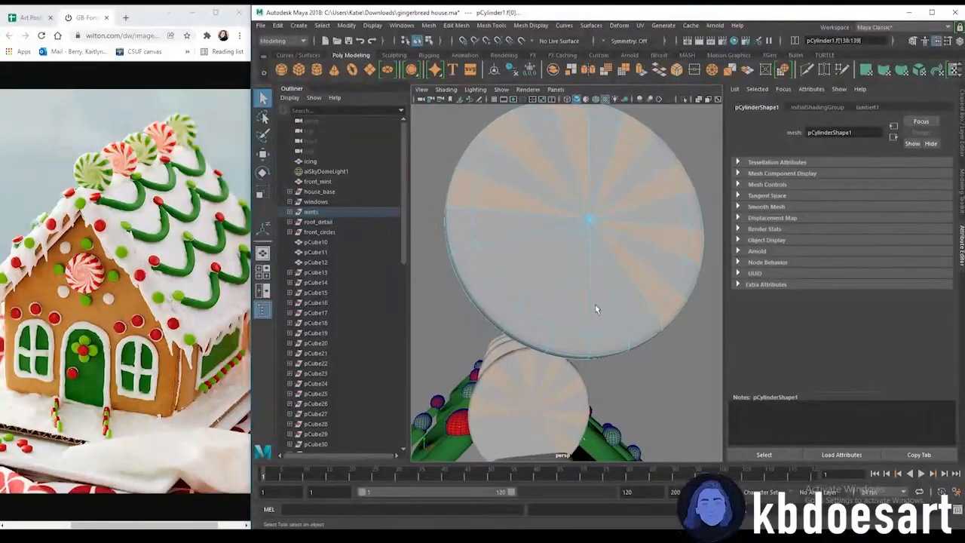
left_click(605, 309, "shift")
left_click(605, 339, "shift")
left_click(540, 321, "shift")
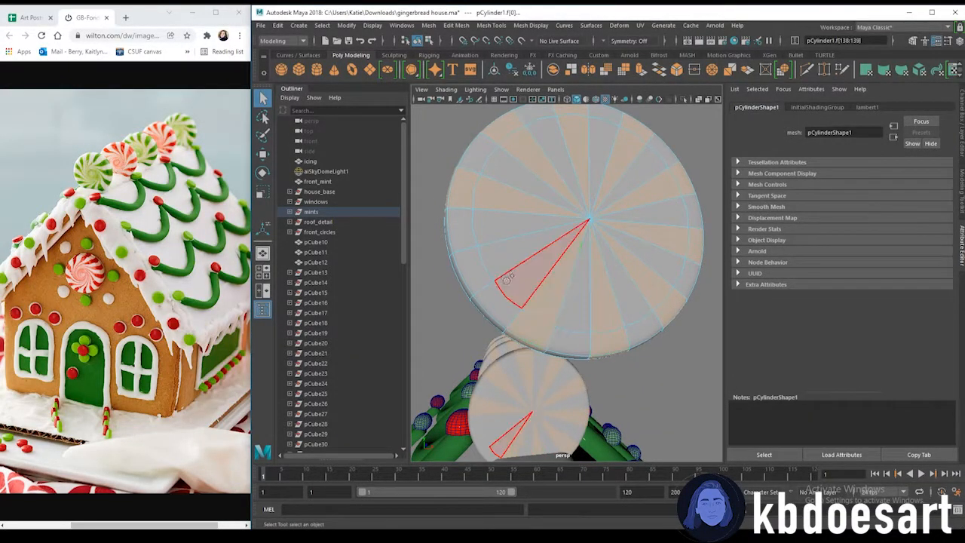
left_click_drag(581, 365, 491, 359, "alt")
right_click_drag(615, 210, 627, 457)
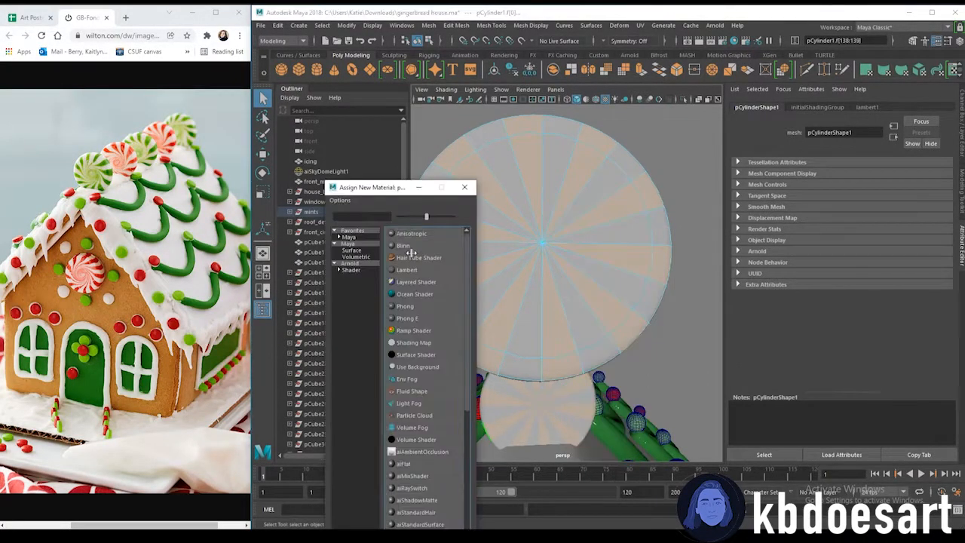
left_click(351, 269)
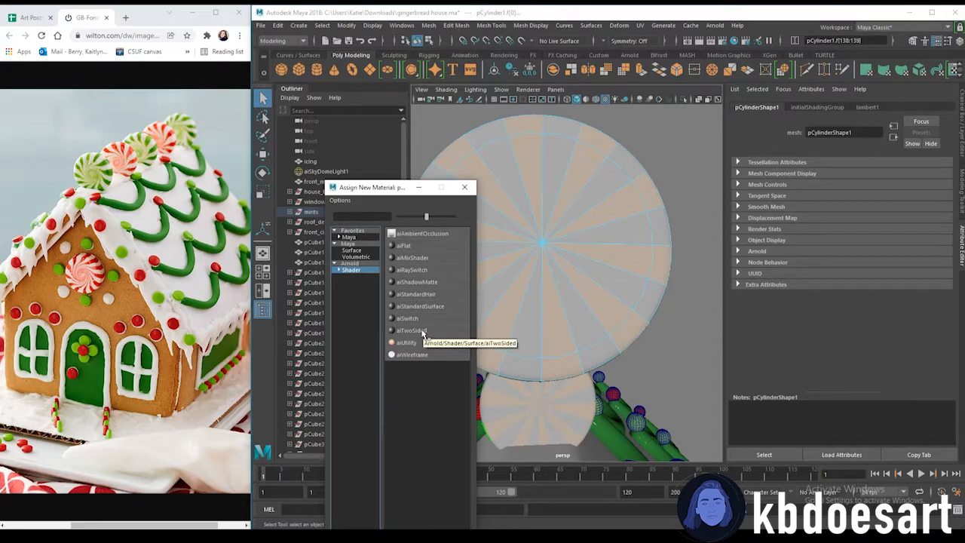
left_click(414, 331)
right_click_drag(564, 175, 640, 483)
left_click(637, 163)
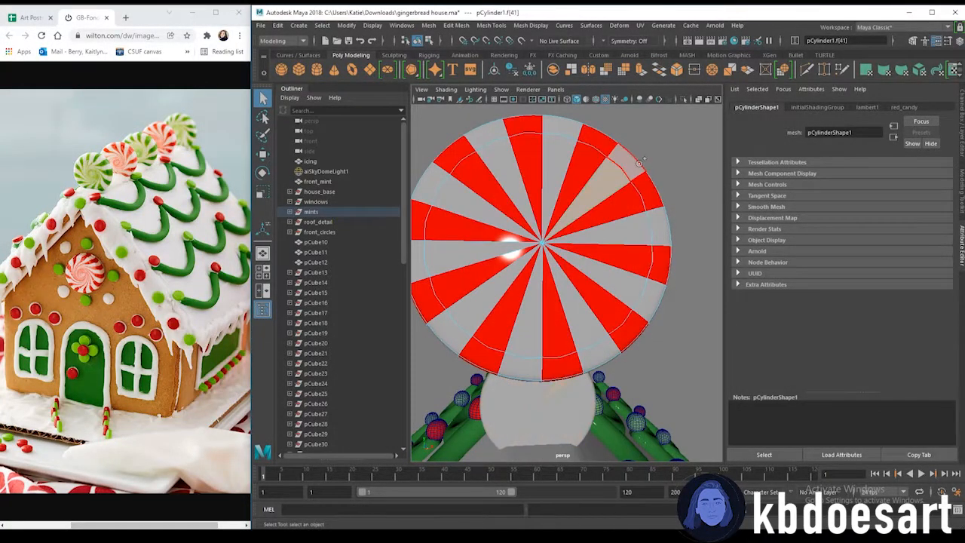
Select the remaining wedge faces of the peppermint and assign them the white_candy material
left_click(647, 296)
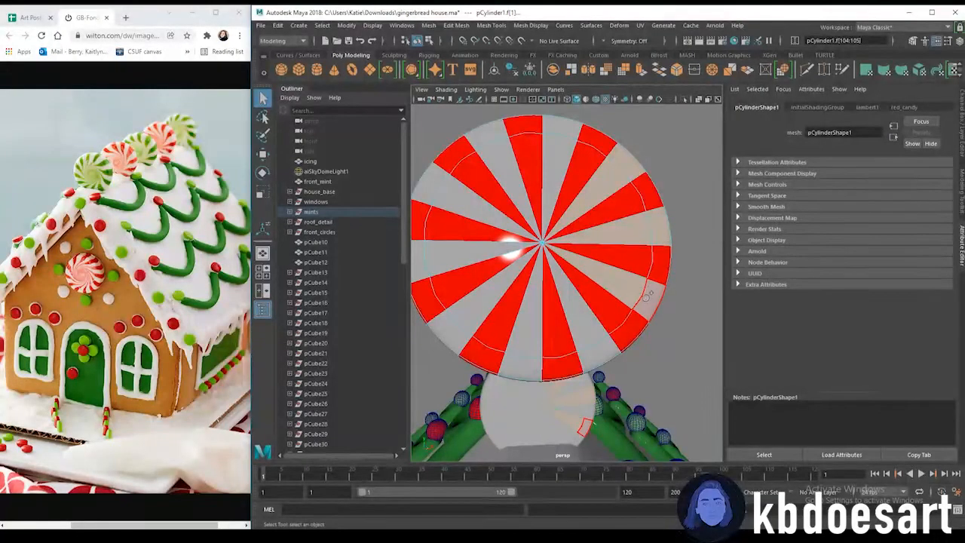
left_click(579, 323, "shift")
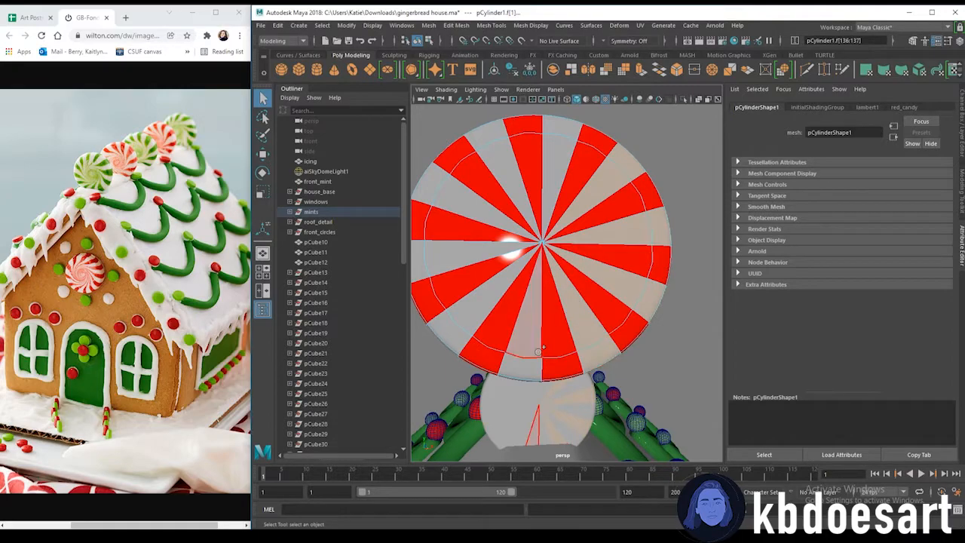
left_click(452, 332, "shift")
left_click(423, 259, "shift")
left_click(432, 185, "shift")
left_click(492, 157, "shift")
left_click(491, 135, "shift")
left_click(562, 153, "shift")
left_click(572, 129, "shift")
left_click_drag(539, 379, 566, 238, "alt")
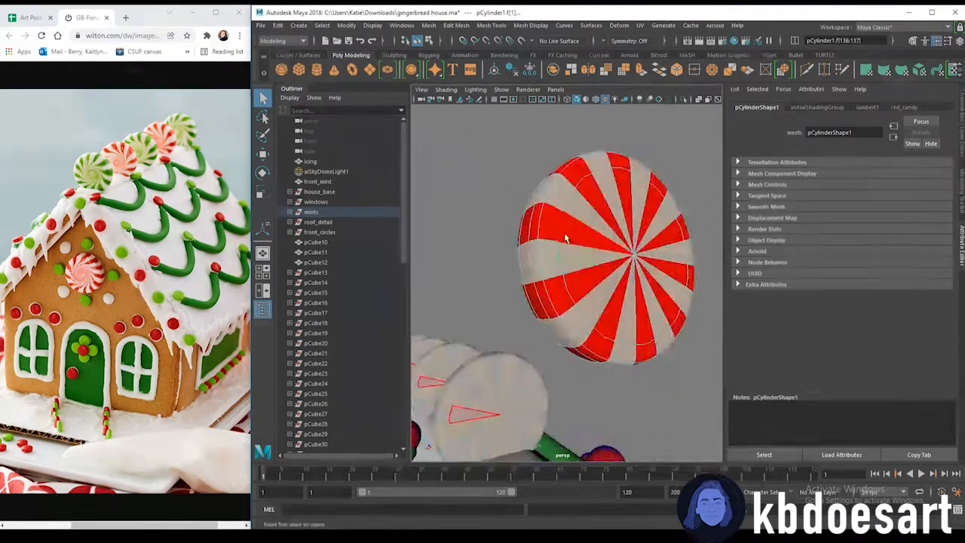
right_click(564, 246)
mouse_move(602, 515)
left_click(639, 507)
Try rotating the inner face ring of the peppermint's front
left_click_drag(580, 377, 589, 318, "alt")
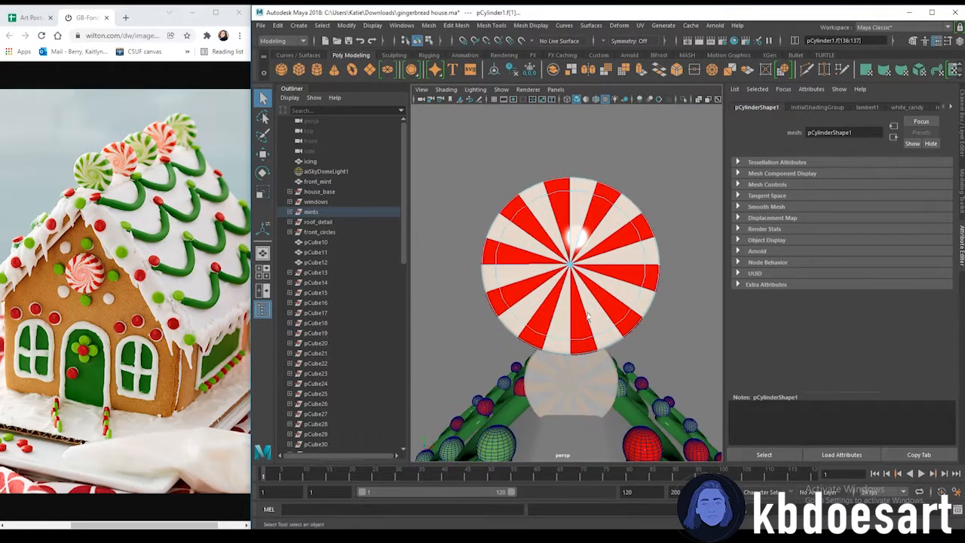
left_click(532, 263)
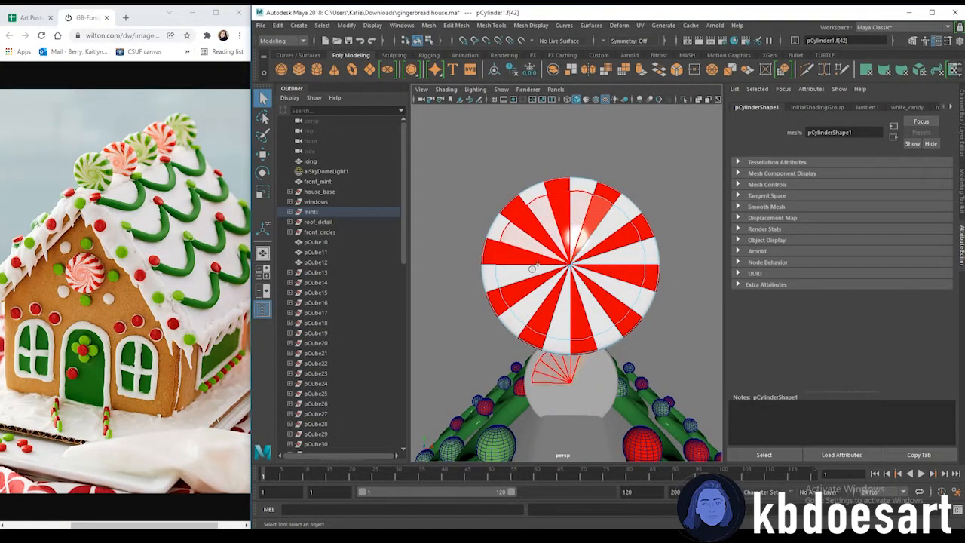
double_click(581, 237)
key("r")
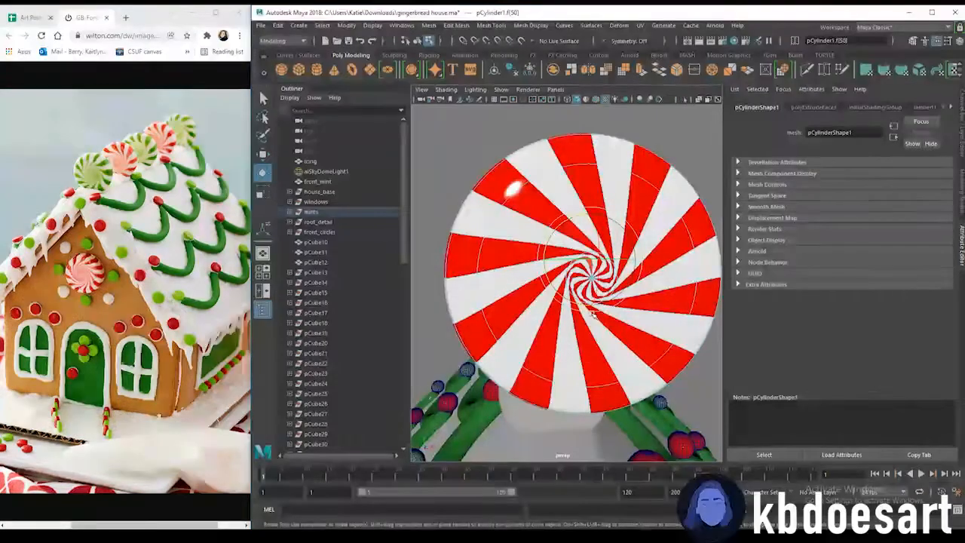
key("ctrl+z")
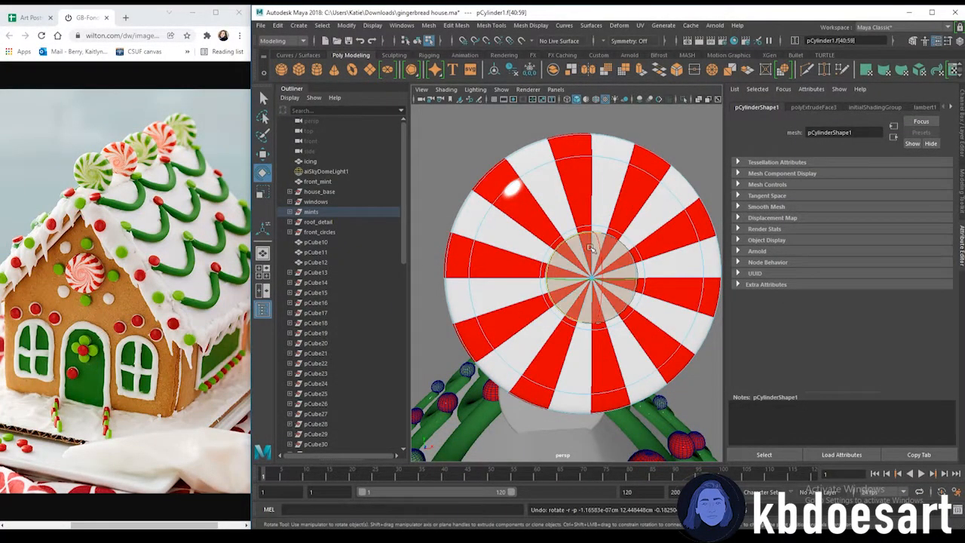
Extrude the peppermint's inner face ring with 1 division and an offset of 0.12
key("ctrl+e")
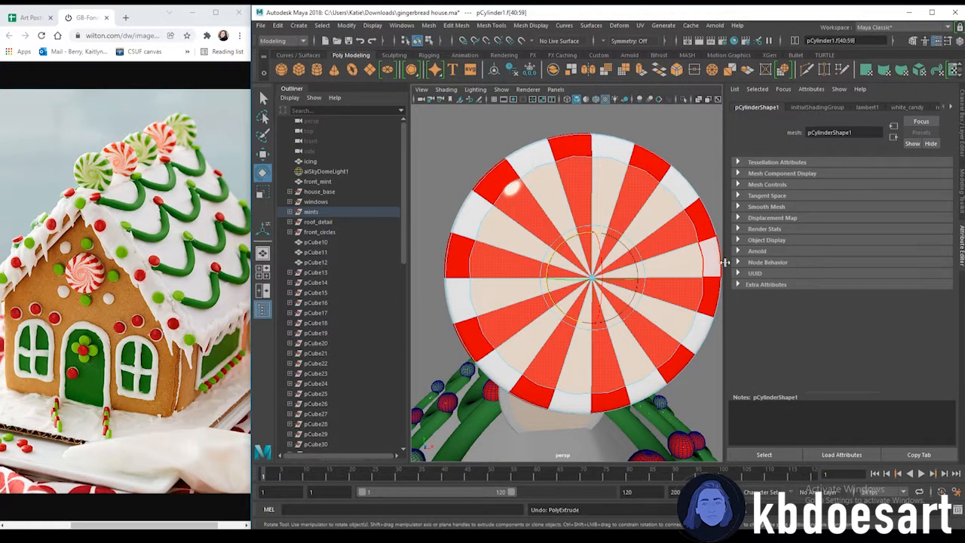
key("ctrl+e")
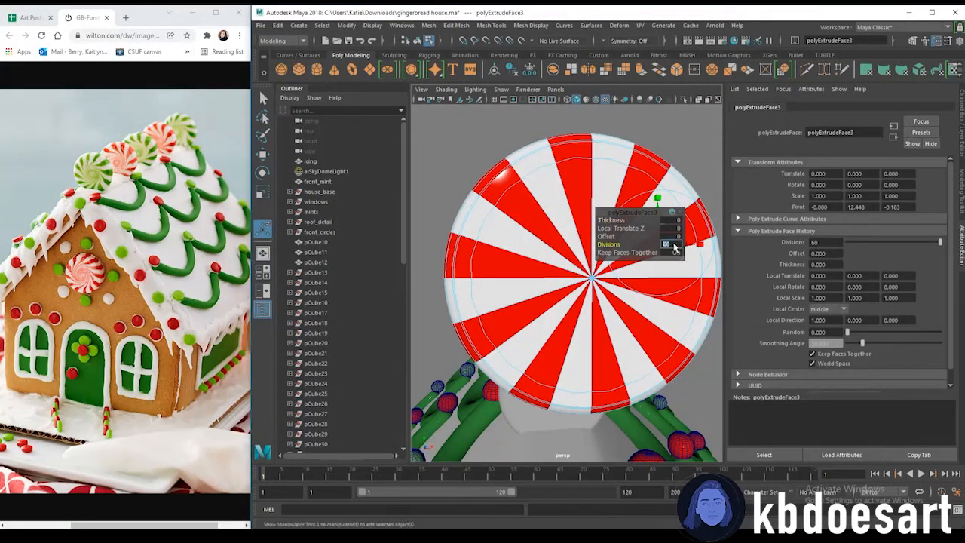
type("1")
key("Return")
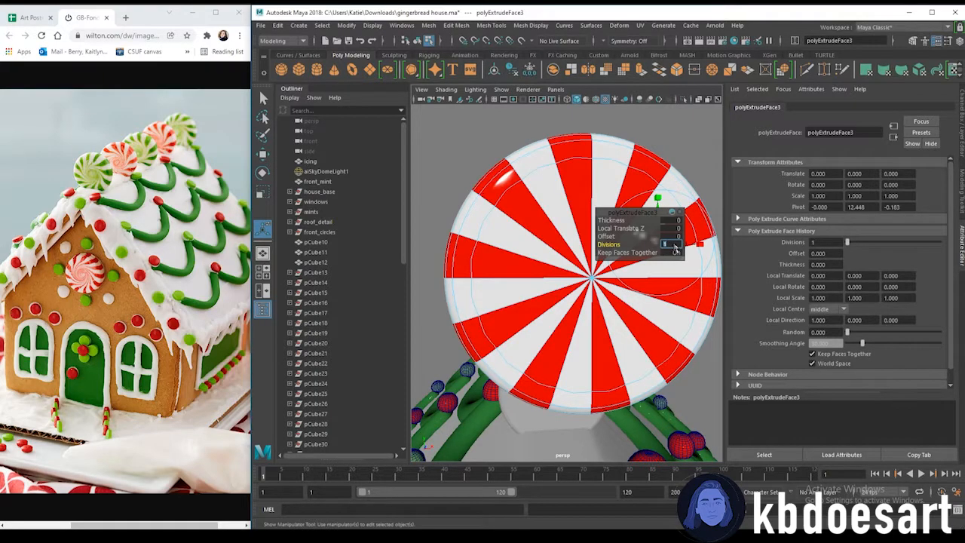
left_click_drag(612, 236, 617, 238)
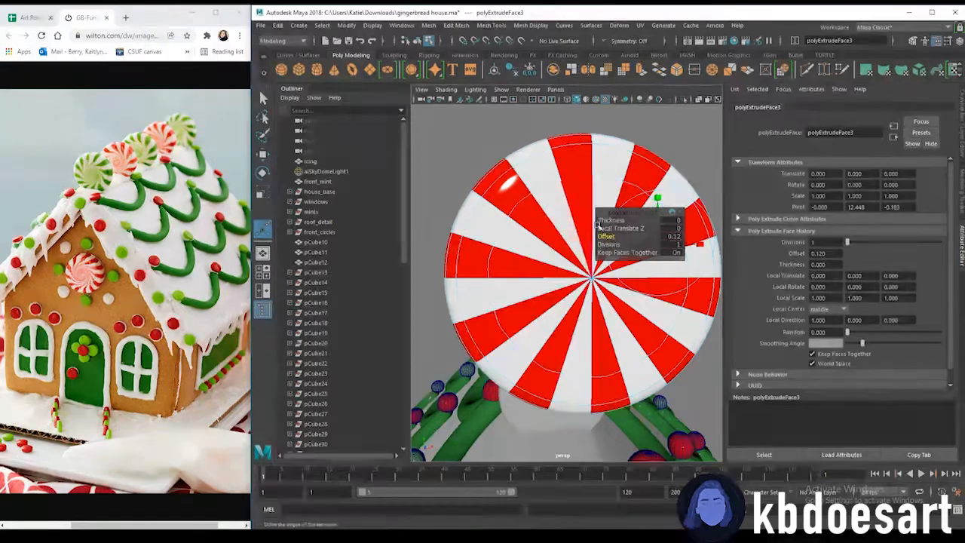
Twist the peppermint stripes into a swirl by rotating and re-extruding the inner face rings with 1 division
left_click(564, 209)
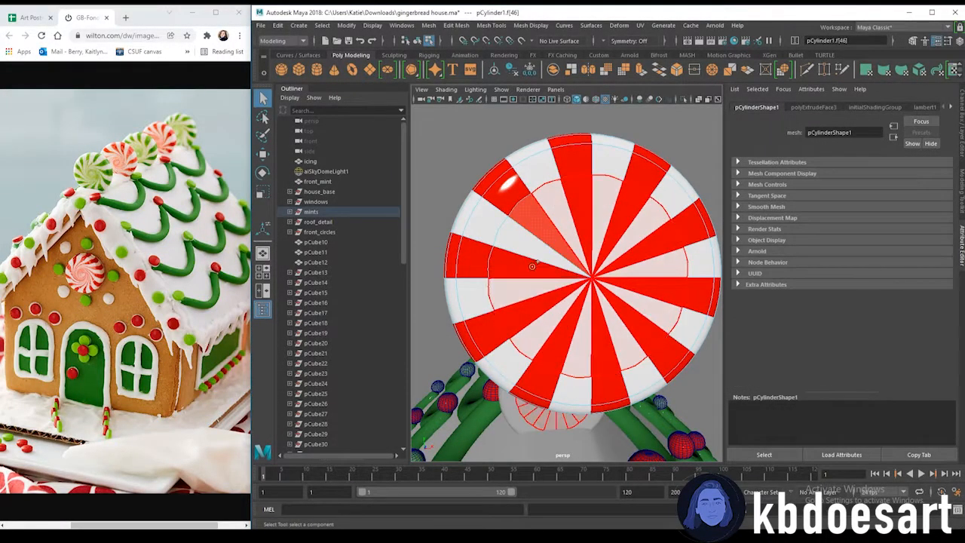
double_click(580, 235)
key("w")
key("e")
left_click_drag(583, 238, 600, 236)
key("ctrl+e")
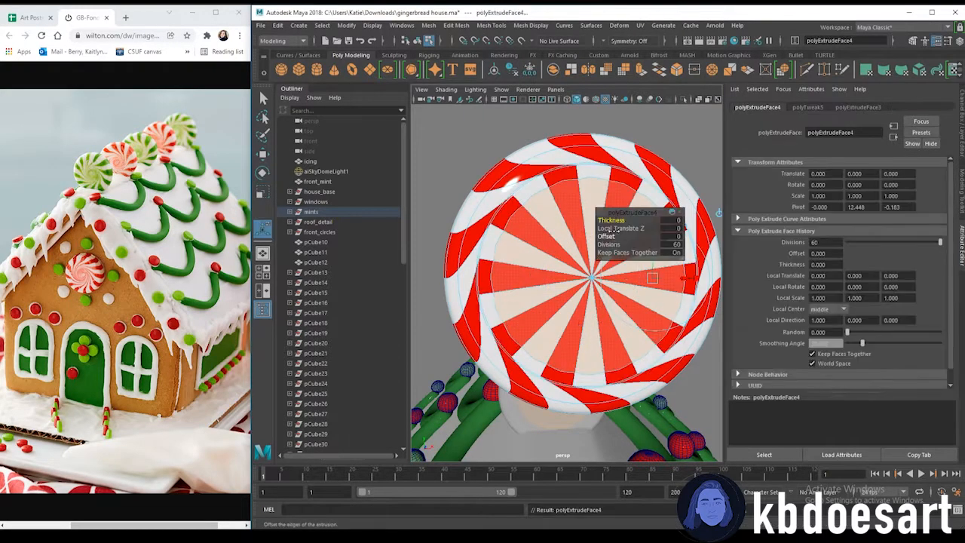
left_click_drag(607, 236, 682, 245)
type("1")
key("Return")
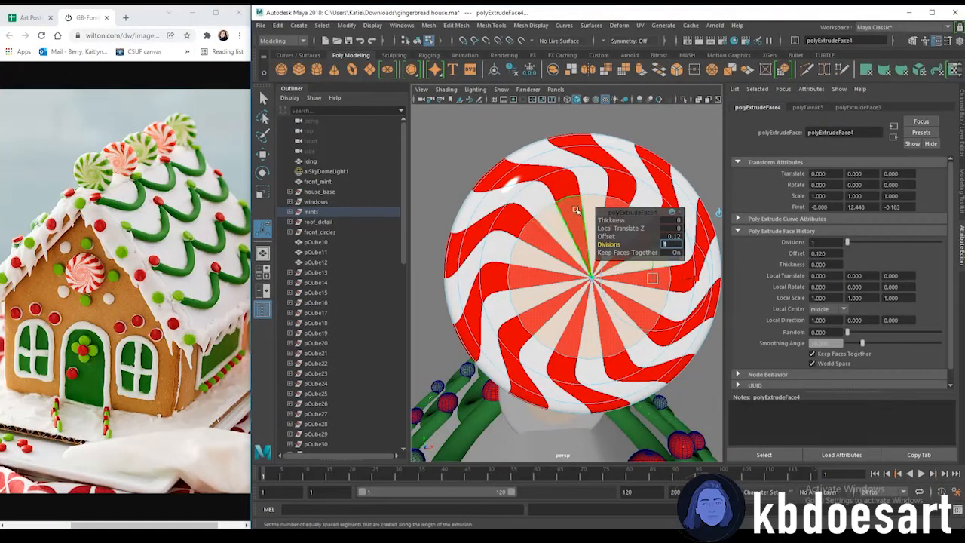
key("e")
left_click_drag(563, 346, 581, 357)
right_click(667, 147)
right_click_drag(667, 147, 695, 131)
left_click(694, 132)
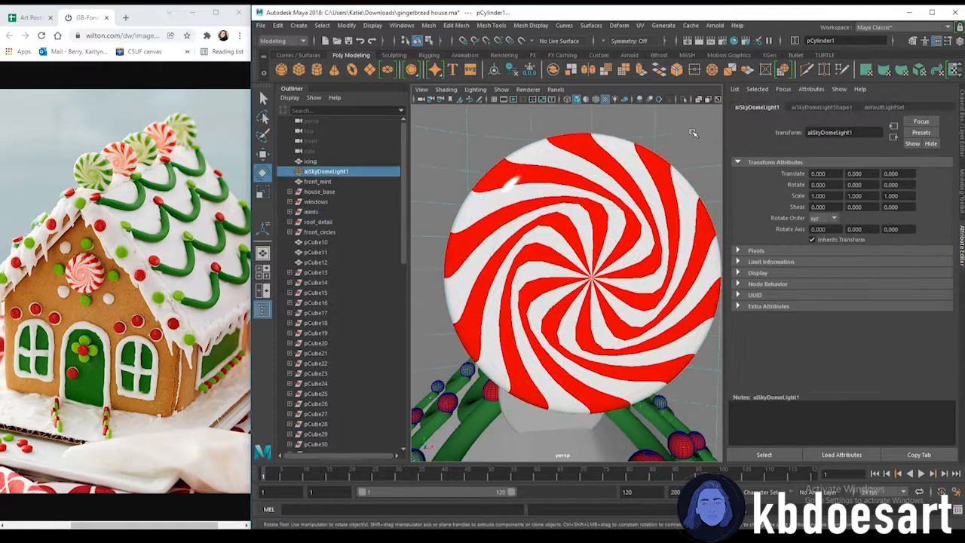
Delete the front_mint disc from the house's front gable
right_click_drag(664, 181, 584, 260, "alt")
left_click_drag(584, 260, 581, 290, "alt")
right_click_drag(581, 290, 569, 292, "alt")
left_click_drag(569, 291, 571, 334, "alt")
left_click(571, 334)
right_click_drag(571, 334, 603, 336, "alt")
left_click_drag(603, 336, 558, 323, "alt")
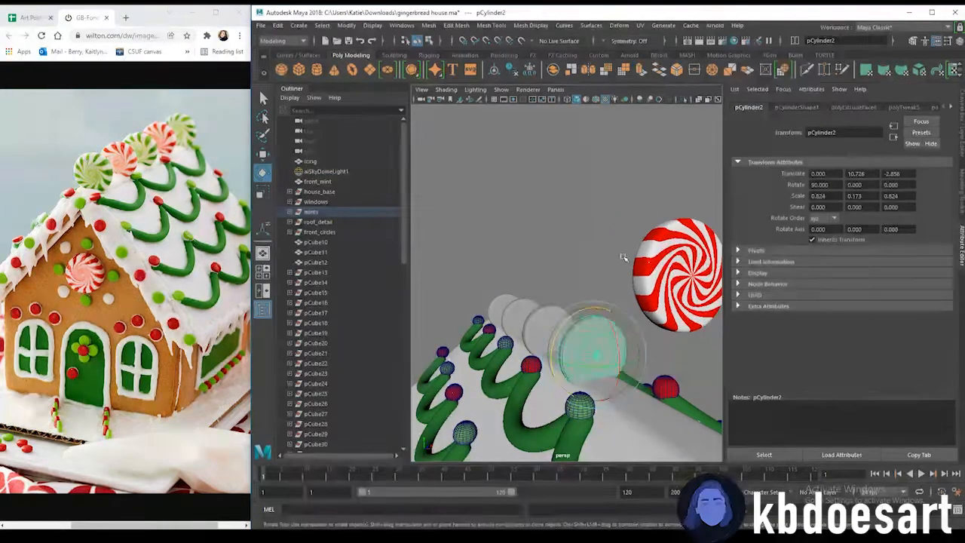
key("7")
left_click(490, 303)
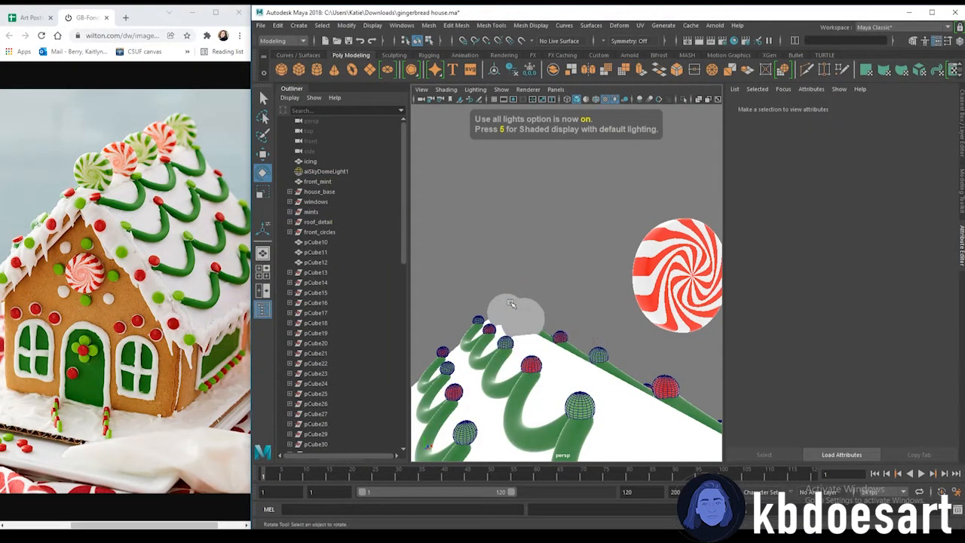
left_click_drag(490, 303, 624, 346, "alt")
middle_click_drag(623, 345, 607, 318, "alt")
left_click(549, 373)
right_click_drag(549, 373, 527, 317, "alt")
left_click_drag(537, 234, 544, 268, "alt")
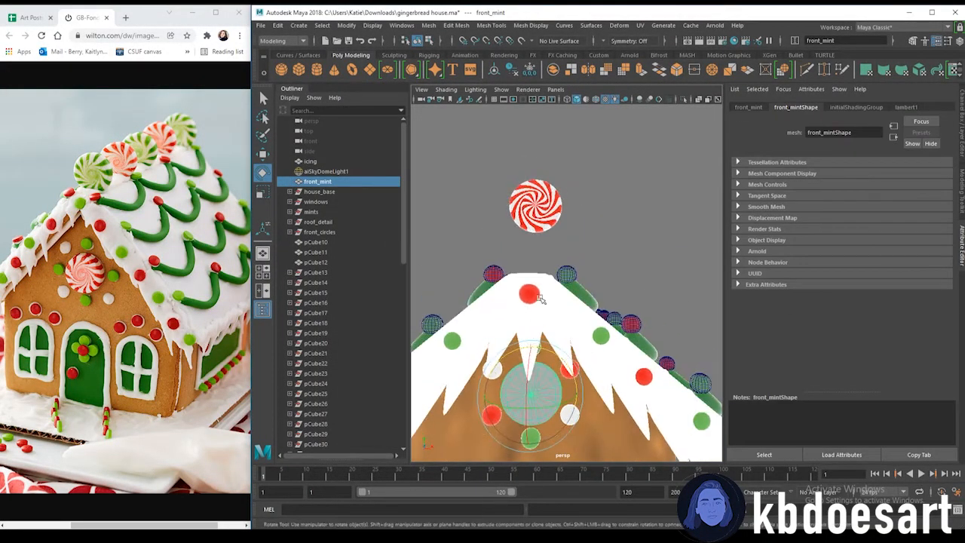
key("Delete")
Delete the plain untextured mint disc near the roof ridge
left_click_drag(489, 285, 567, 303, "alt")
key("ctrl+z")
left_click(588, 361)
key("Delete")
Move the swirl peppermint down onto the roof ridge
left_click_drag(635, 325, 414, 324, "alt")
right_click_drag(489, 288, 561, 261, "alt")
left_click(546, 180)
key("w")
left_click_drag(553, 199, 603, 202, "alt")
left_click_drag(555, 166, 547, 259)
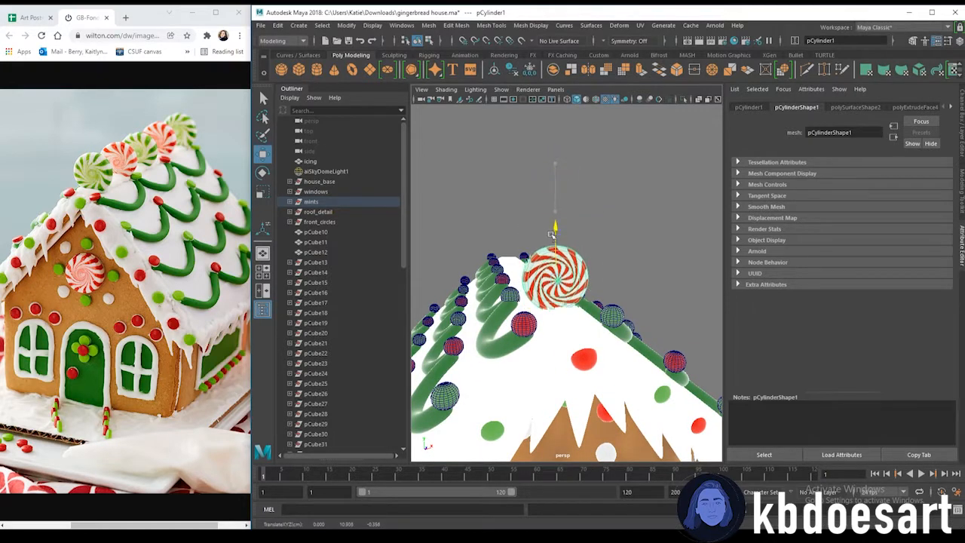
Select the red stripe faces on the second peppermint and reassign them the green_candy material
scroll(525, 262, "up", 6)
left_click_drag(526, 263, 567, 263, "alt")
scroll(606, 334, "up", 5)
right_click_drag(567, 262, 566, 289)
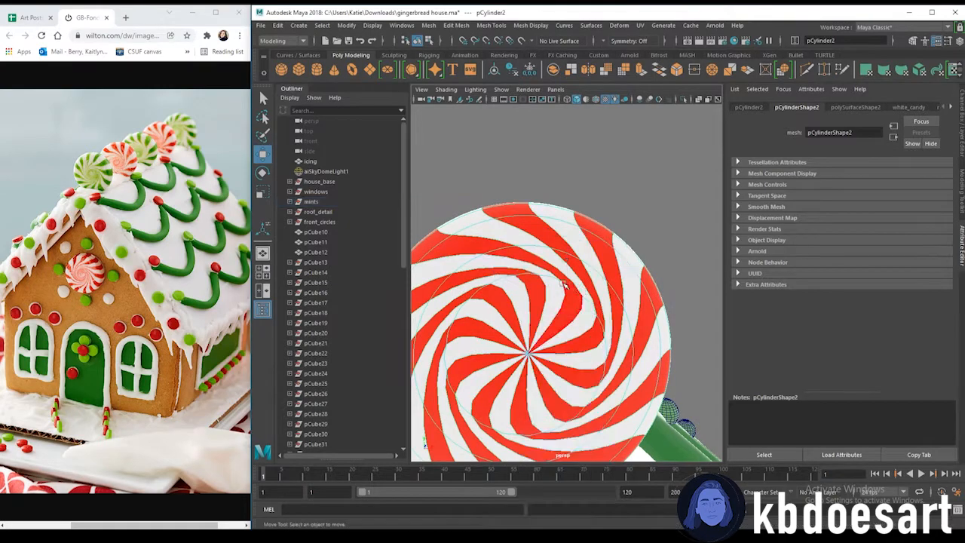
key("q")
left_click(561, 240)
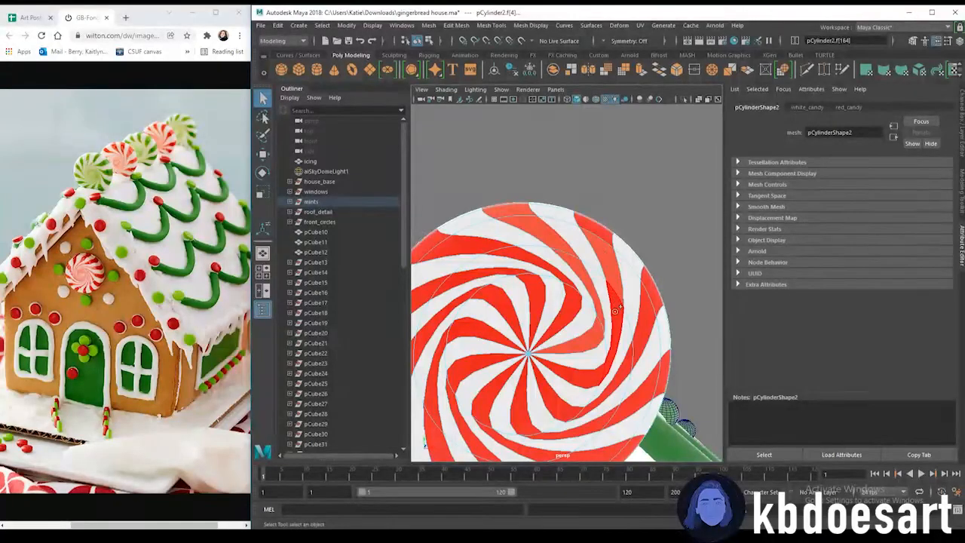
left_click(658, 317)
left_click_drag(650, 323, 611, 360, "alt")
left_click(608, 403)
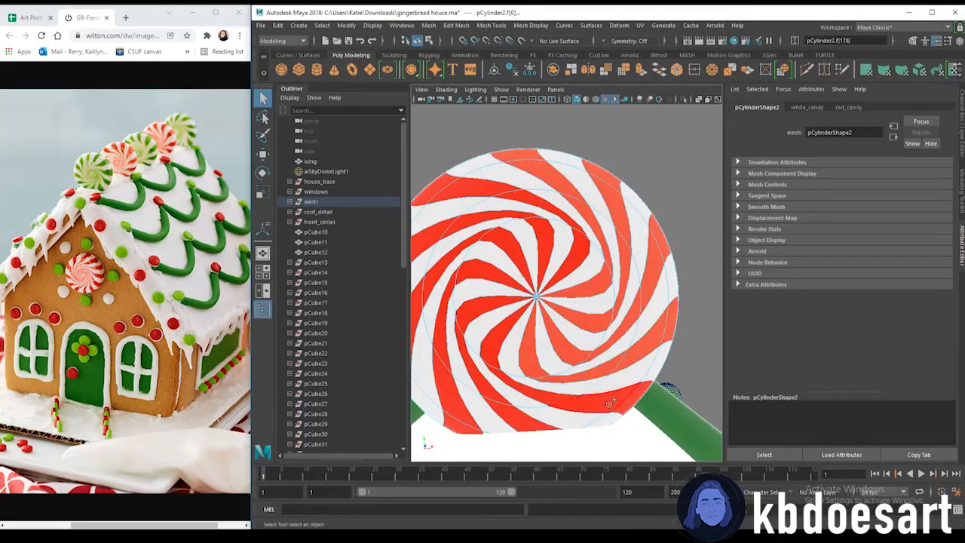
middle_click_drag(530, 400, 549, 382, "alt")
key("ctrl+z")
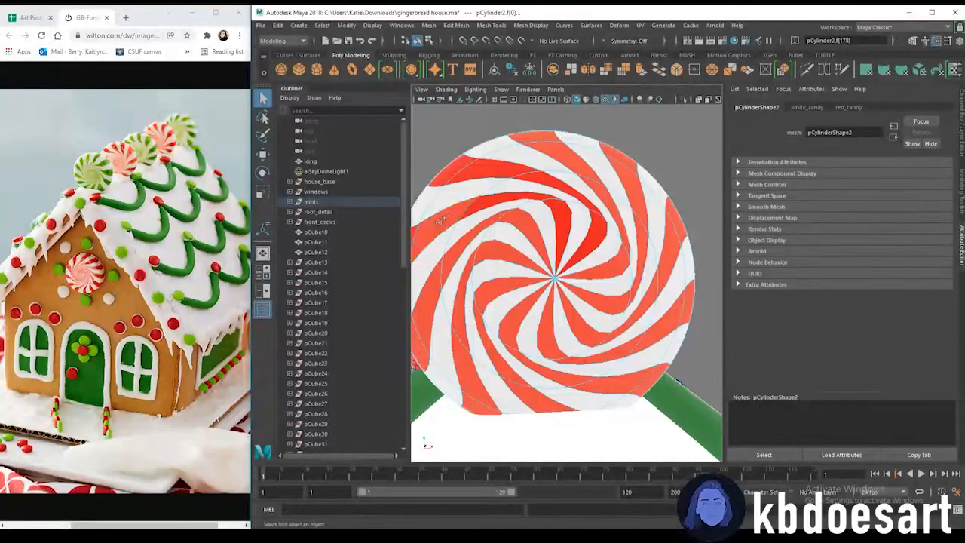
right_click(560, 157)
mouse_move(565, 423)
left_click(653, 433)
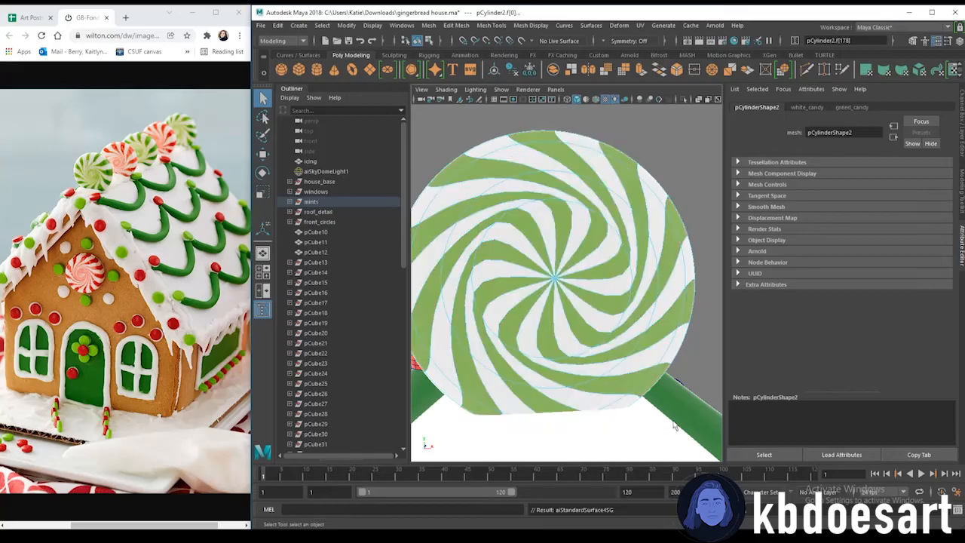
Examine the green and red peppermints on the roof ridge from several angles
right_click_drag(656, 297, 539, 276, "alt")
left_click_drag(538, 275, 603, 332, "alt")
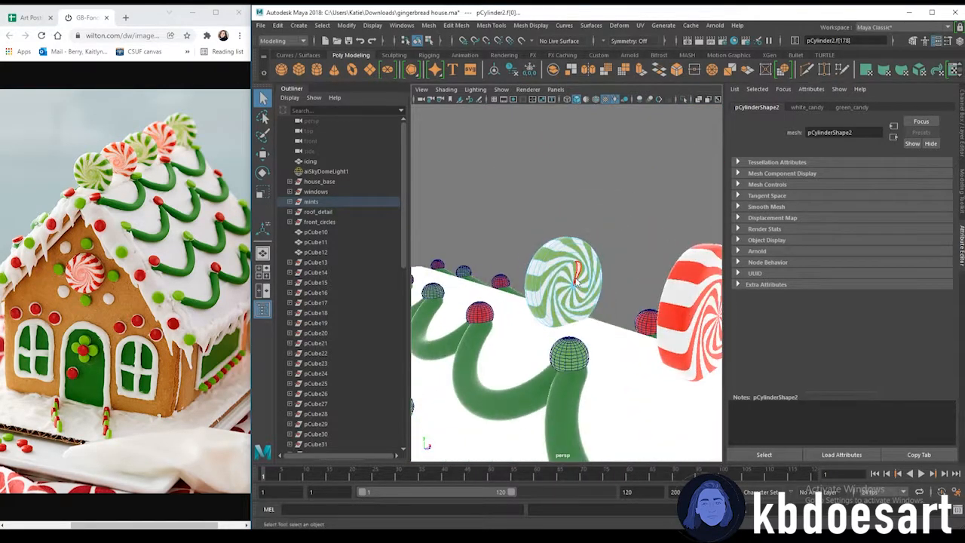
left_click(618, 247)
right_click_drag(619, 247, 562, 257, "alt")
left_click_drag(561, 257, 577, 297, "alt")
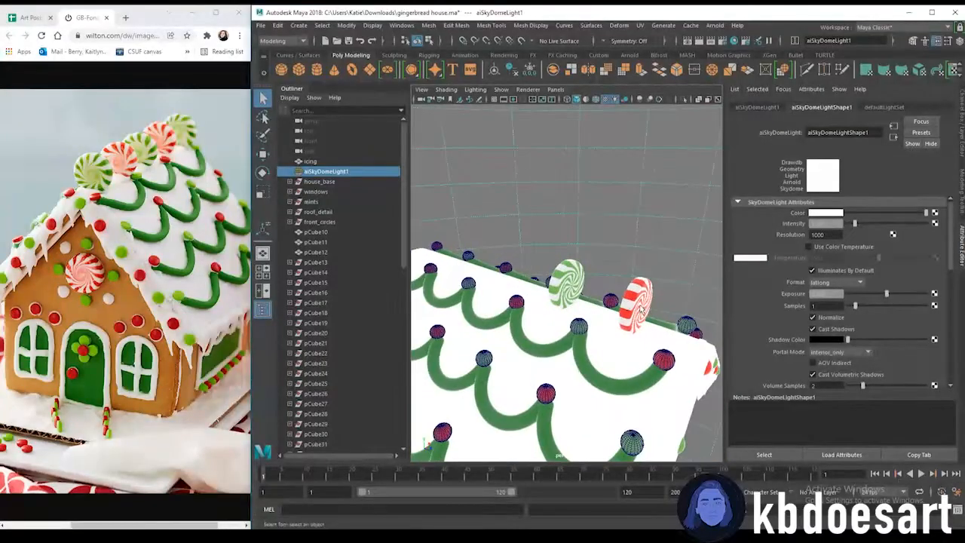
left_click(637, 305)
left_click_drag(539, 327, 562, 302, "alt")
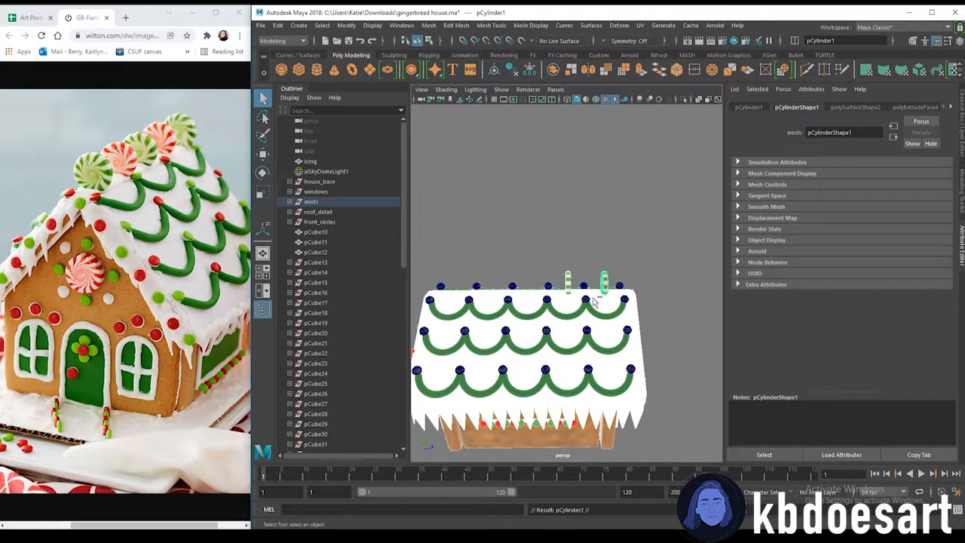
Duplicate the peppermint and space the copies along the roof ridge
key("ctrl+d")
key("w")
left_click_drag(639, 280, 563, 278)
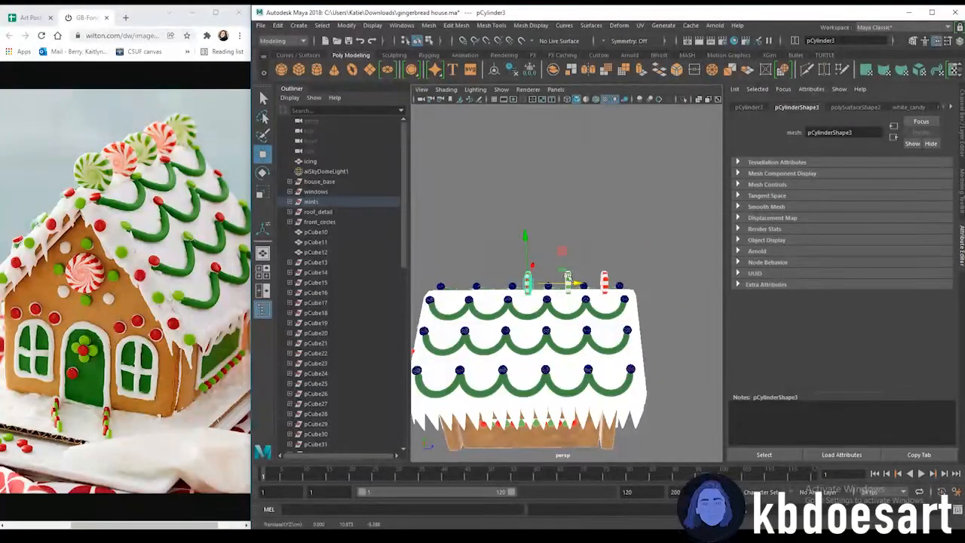
key("shift+d")
left_click(569, 282)
key("ctrl+d")
left_click_drag(591, 284, 639, 331)
Duplicate a peppermint onto the front gable and set its Rotate Y to 180
scroll(556, 314, "up", 8)
left_click_drag(639, 331, 475, 353, "alt")
scroll(578, 380, "down", 2)
left_click_drag(475, 353, 570, 355, "alt")
left_click_drag(537, 326, 548, 342, "alt")
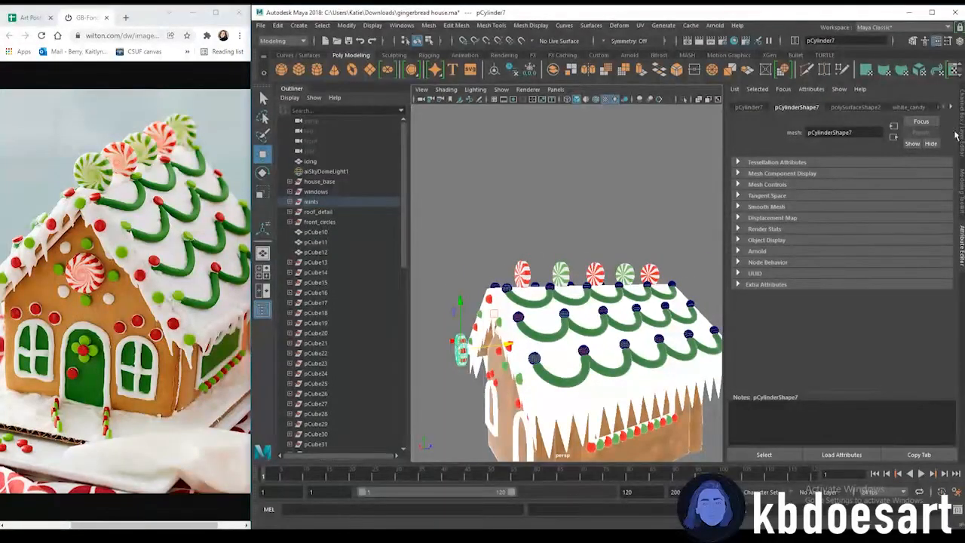
left_click(962, 130)
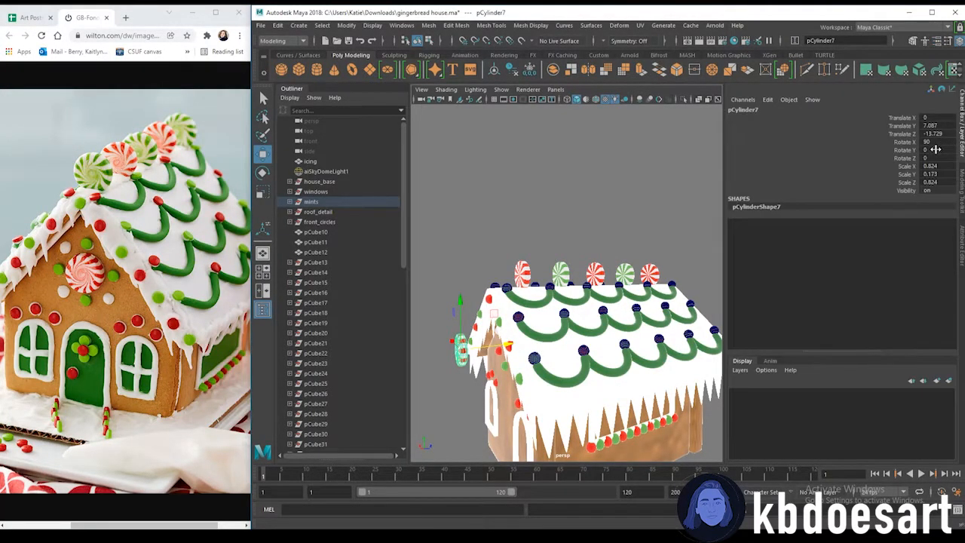
type("180")
key("Return")
Move the gable peppermint so it sits centered on the front wall below the roof peak
left_click_drag(554, 266, 596, 262, "alt")
right_click_drag(595, 263, 629, 260, "alt")
middle_click_drag(629, 260, 677, 230, "alt")
left_click_drag(537, 350, 589, 347)
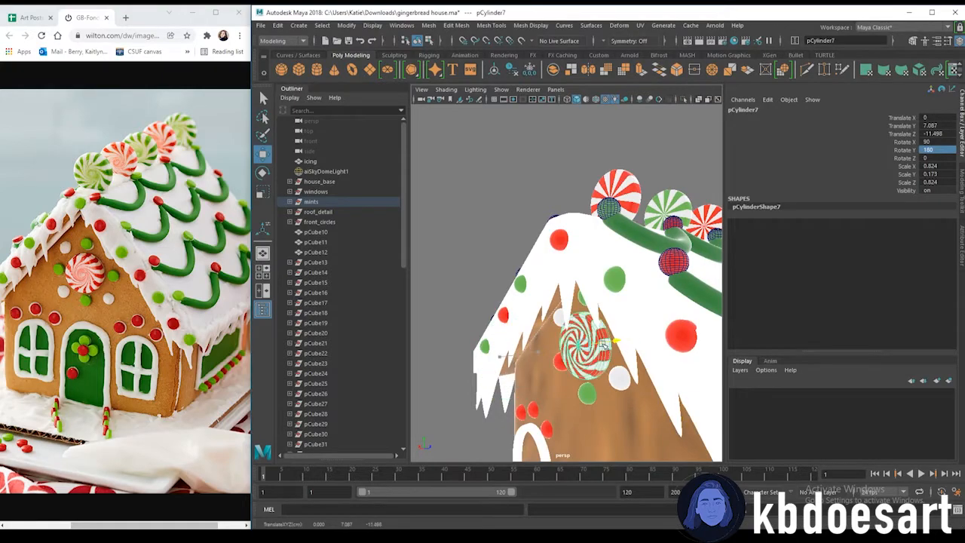
left_click(513, 263)
right_click_drag(520, 271, 483, 290, "alt")
left_click_drag(482, 290, 577, 321, "alt")
right_click_drag(577, 320, 570, 340, "alt")
left_click_drag(569, 339, 554, 353, "alt")
right_click_drag(554, 354, 596, 361, "alt")
mouse_move(595, 362)
left_mouse_down("alt")
mouse_move(641, 381)
mouse_move(589, 366)
left_mouse_up("alt")
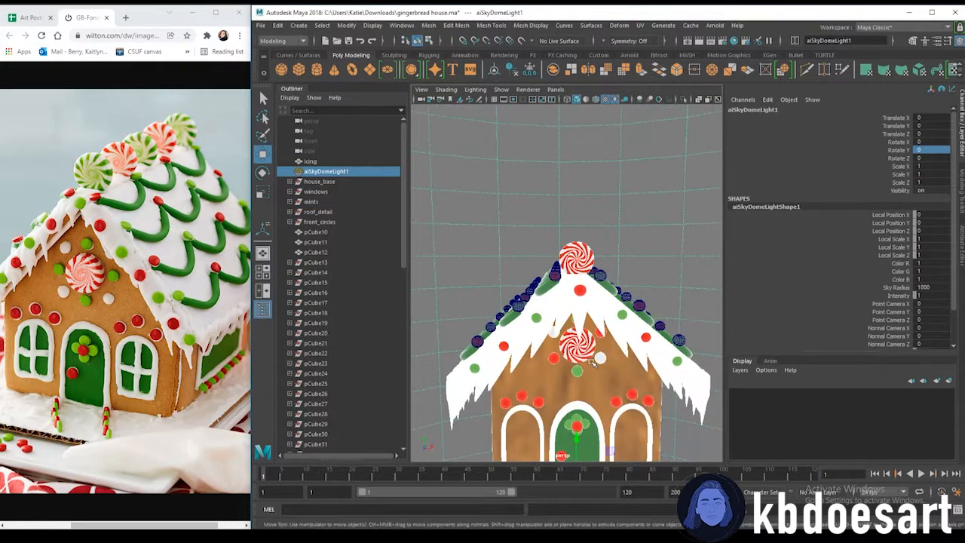
right_click_drag(589, 366, 580, 374, "alt")
left_click_drag(581, 374, 569, 351, "alt")
Save the scene and launch an Arnold render view beside the viewport
key("ctrl+s")
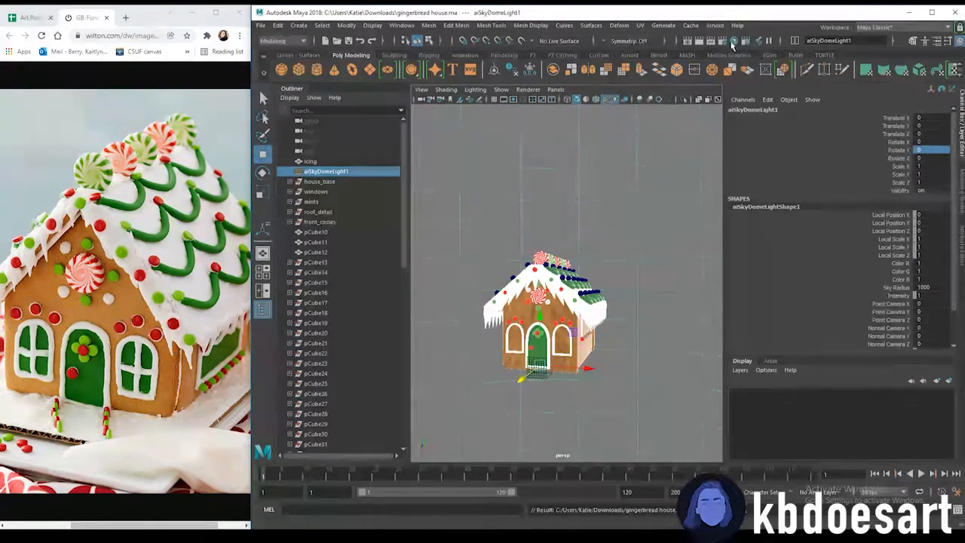
left_click(715, 26)
left_click(725, 39)
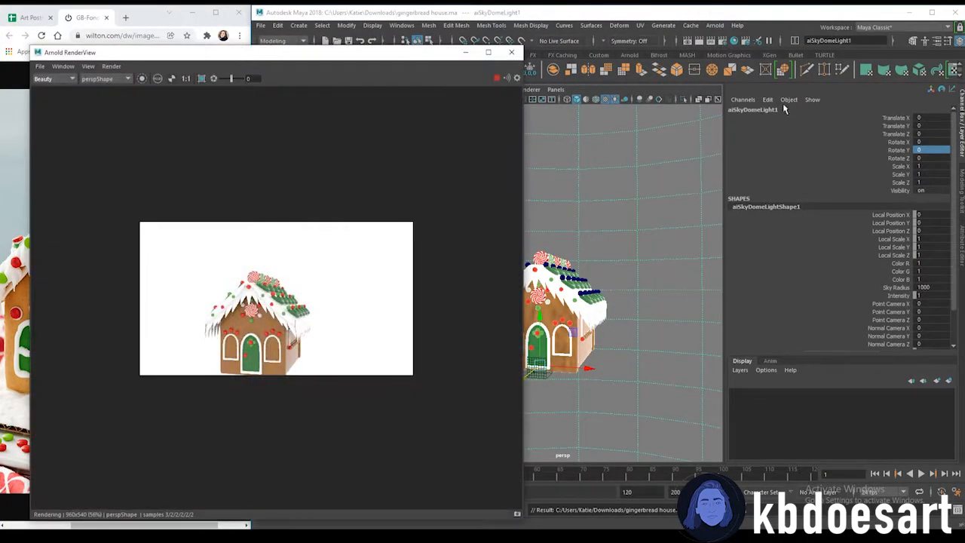
left_click_drag(596, 245, 611, 264, "alt")
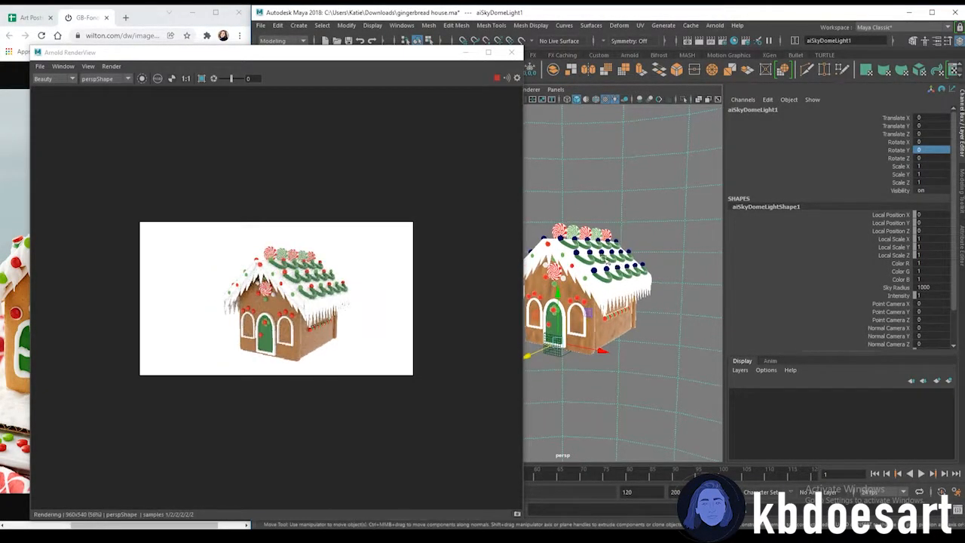
left_click(524, 129)
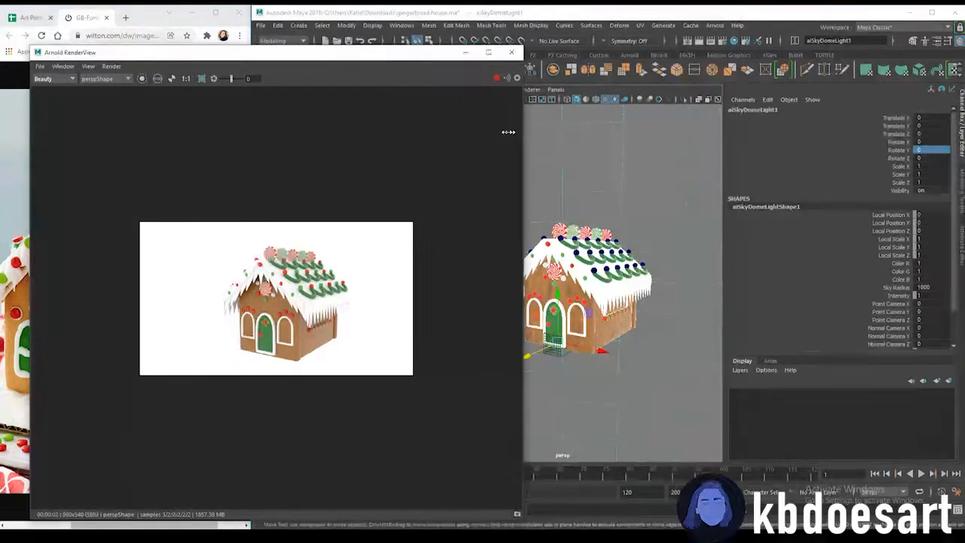
left_click_drag(523, 131, 334, 132)
Create a polygon plane, scale it to about 40 and lower it to about -0.5 as the ground under the house
left_click(370, 70)
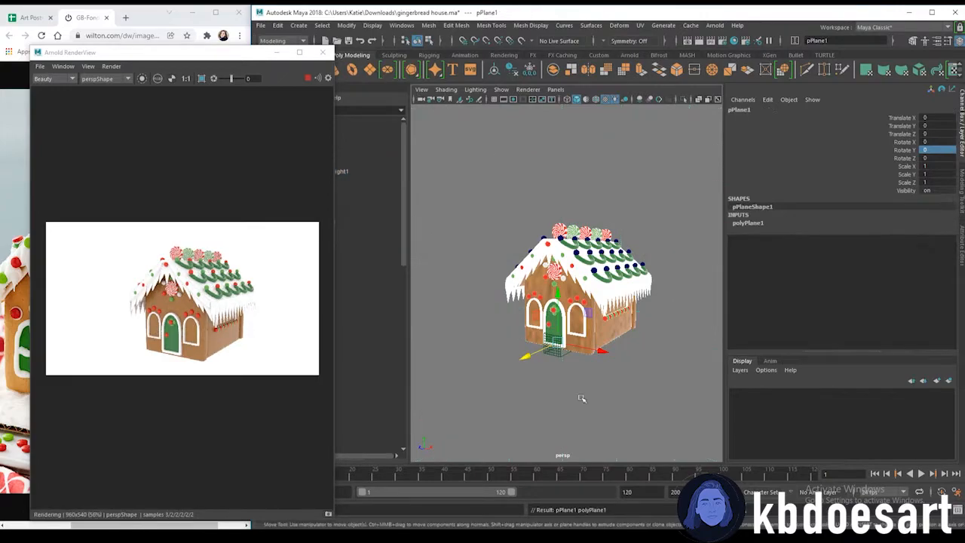
left_click_drag(558, 343, 840, 321)
key("w")
left_click_drag(557, 290, 560, 299)
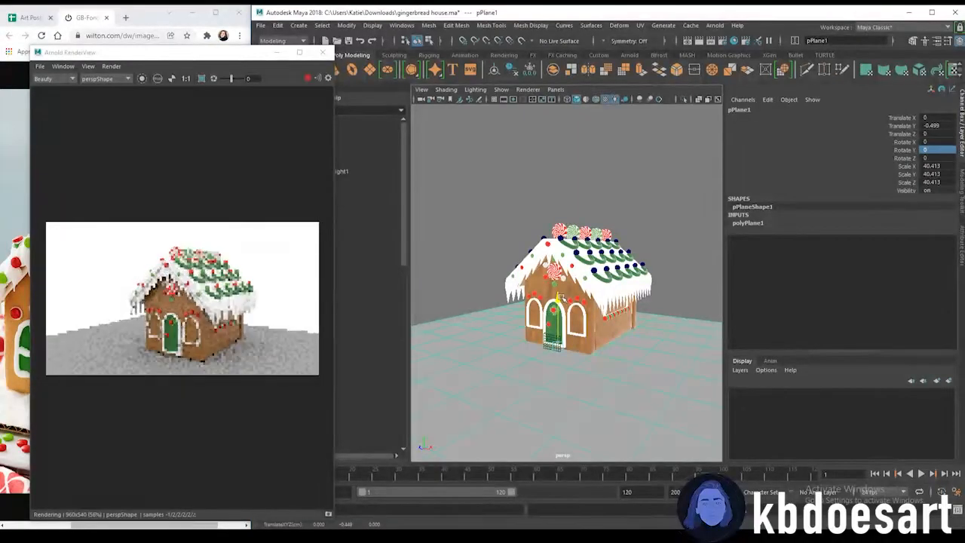
right_click_drag(659, 261, 660, 509)
Assign a new aiStandardSurface to the ground plane and map a Checker texture to its base color
left_click(353, 271)
left_click(420, 318)
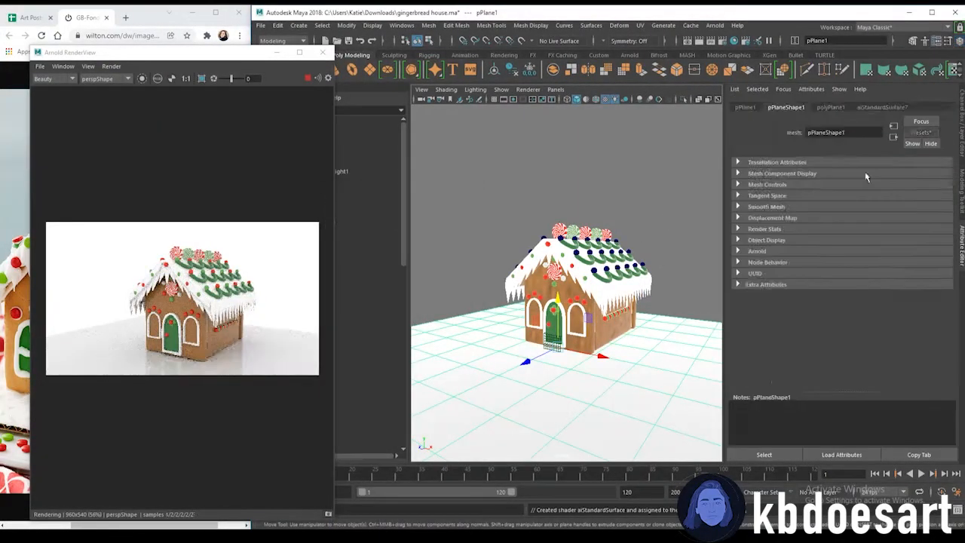
left_click(878, 107)
left_click(935, 236)
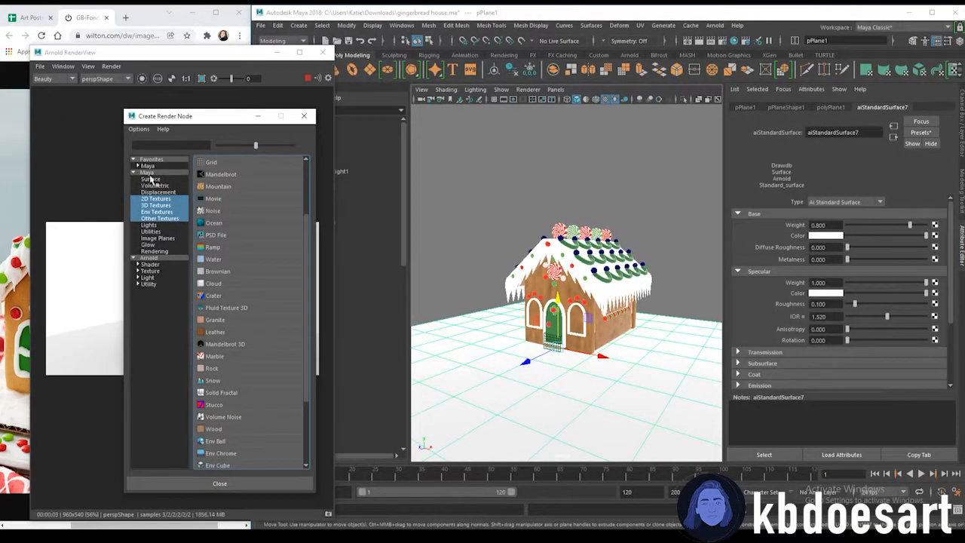
scroll(219, 306, "up", 2)
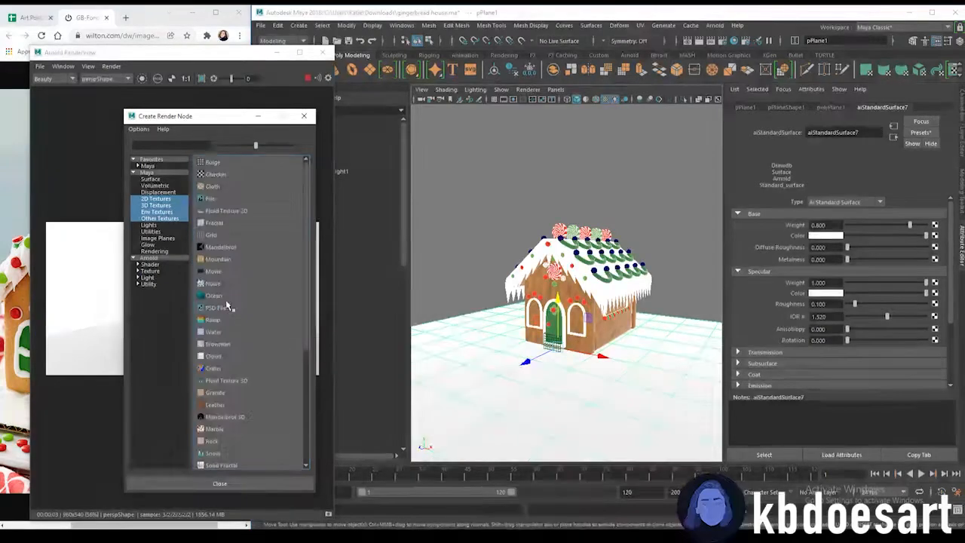
left_click(216, 174)
left_click_drag(474, 366, 562, 348, "alt")
scroll(513, 355, "up", 2)
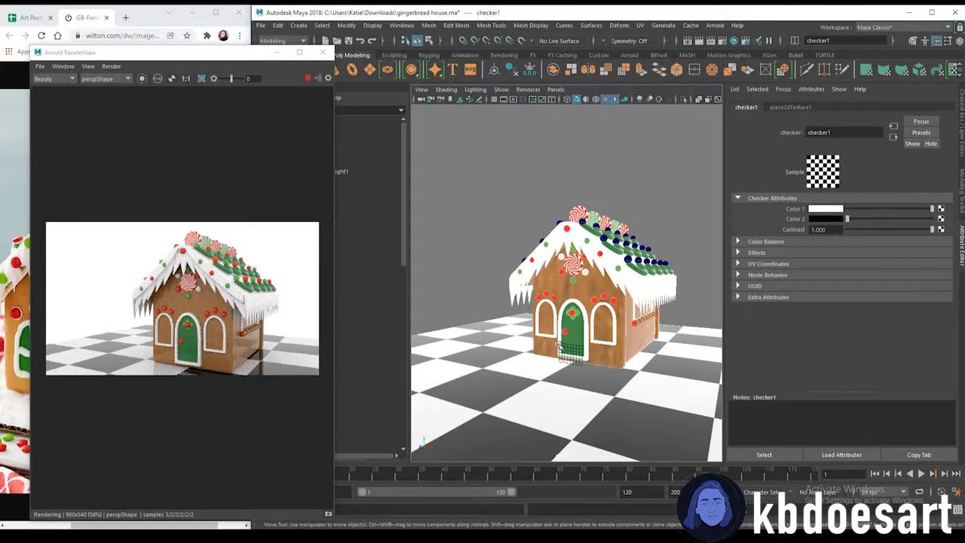
Orbit the camera to a front view of the house and enlarge the Arnold render view
left_click_drag(558, 345, 587, 327, "alt")
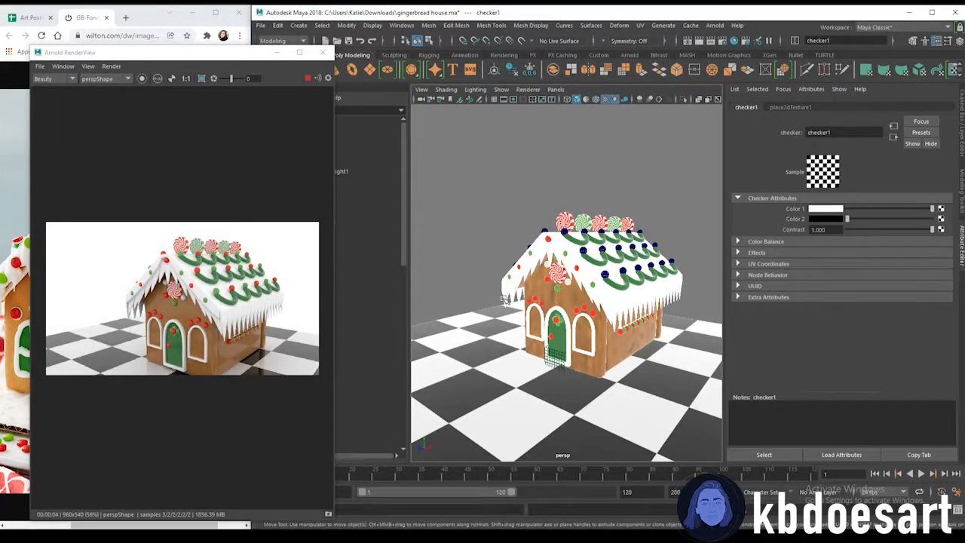
left_click_drag(614, 315, 632, 315, "alt")
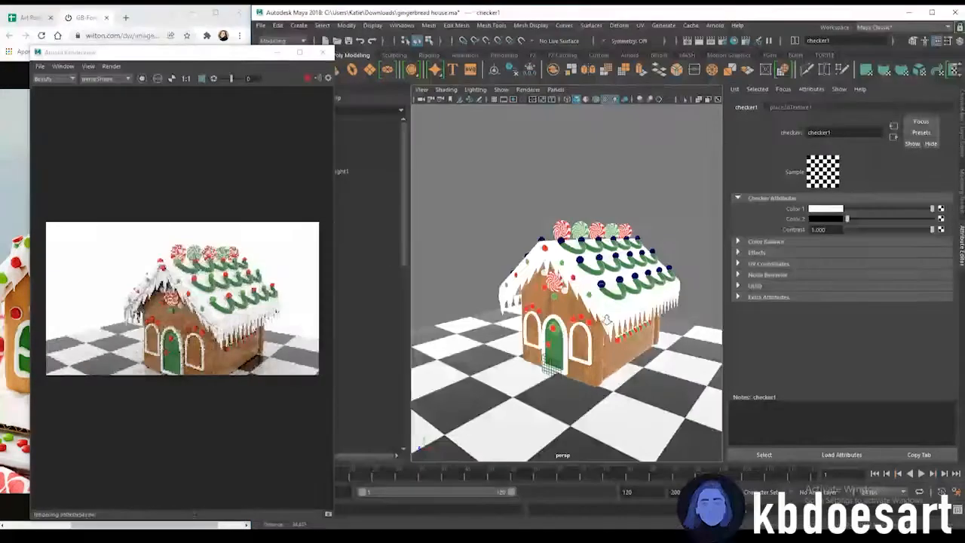
right_click_drag(631, 315, 698, 320, "alt")
middle_click_drag(664, 355, 606, 347, "alt")
right_click_drag(606, 347, 558, 332, "alt")
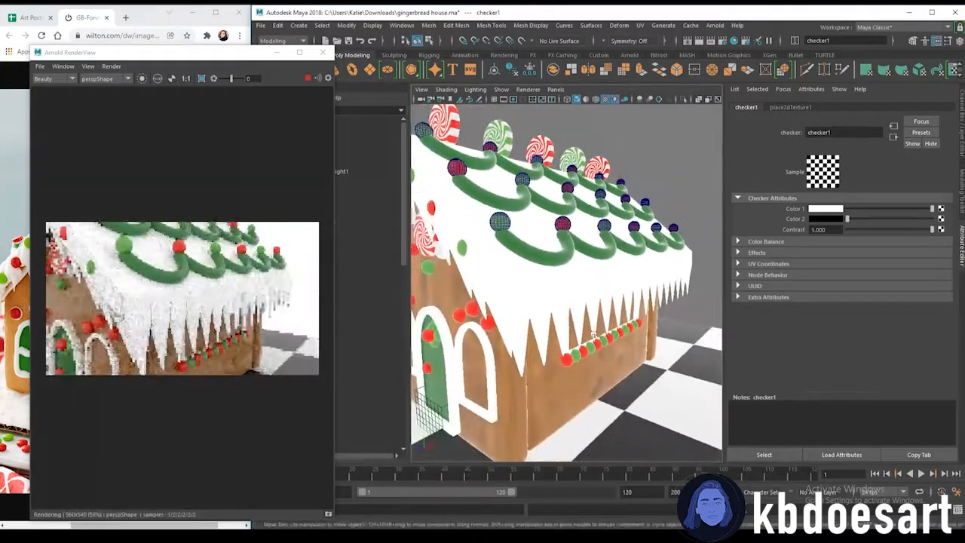
left_click(534, 287)
left_click(509, 259)
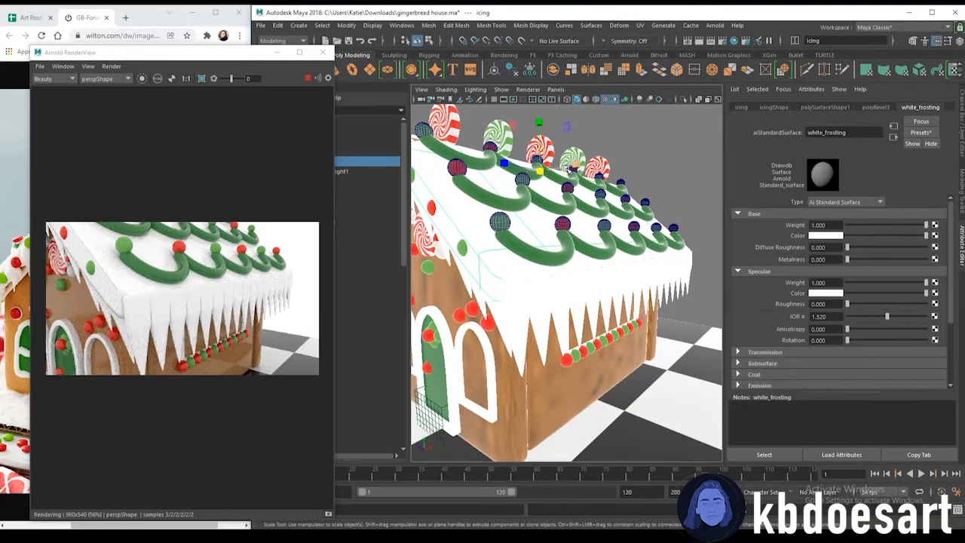
left_click_drag(570, 169, 583, 300)
right_click_drag(581, 315, 349, 266, "alt")
left_click_drag(343, 350, 708, 331)
right_click_drag(587, 296, 718, 299, "alt")
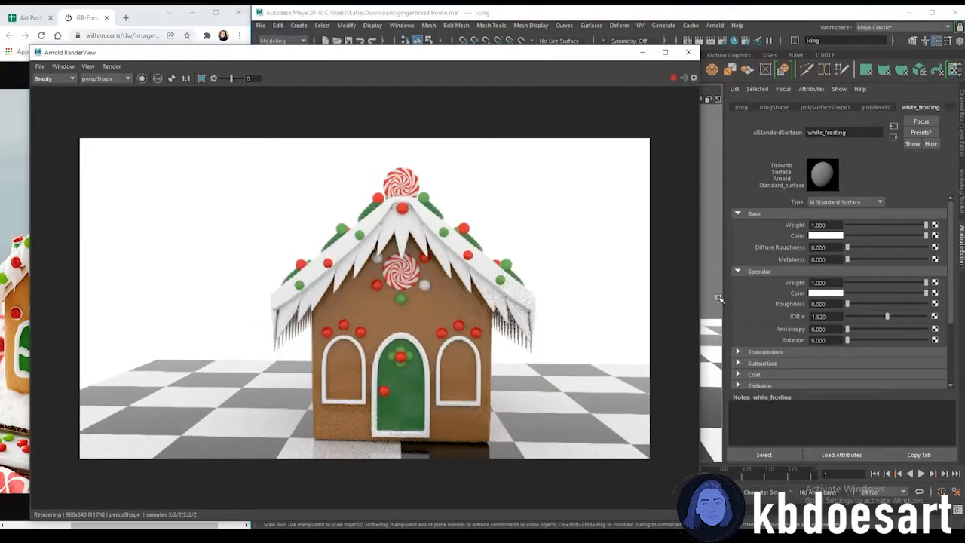
Open Render Settings and set the output image format to jpeg
left_click(389, 25)
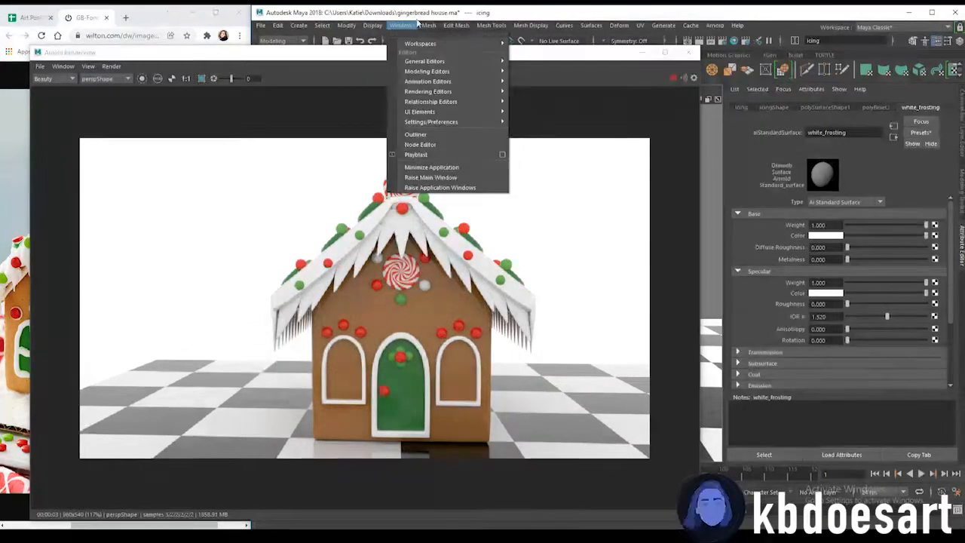
left_click(466, 15)
left_click(402, 25)
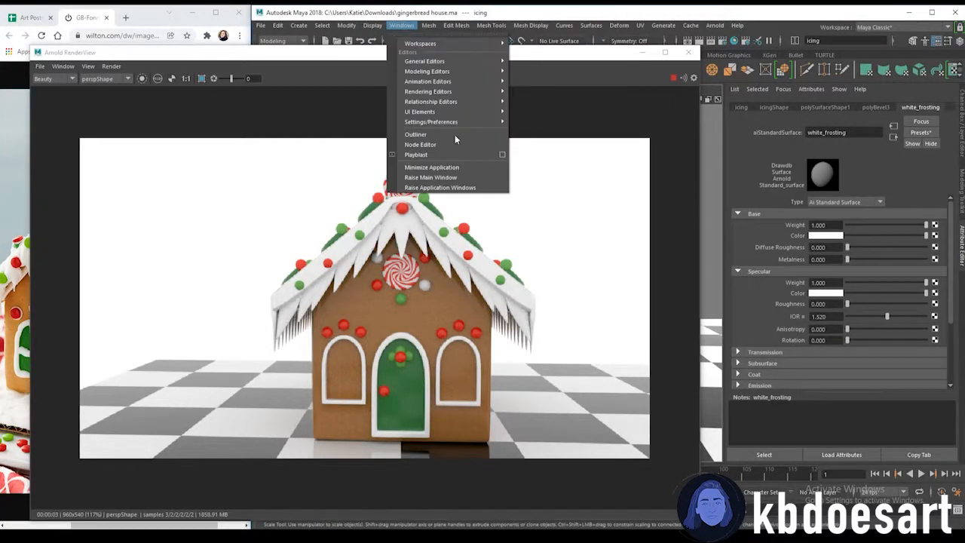
mouse_move(483, 123)
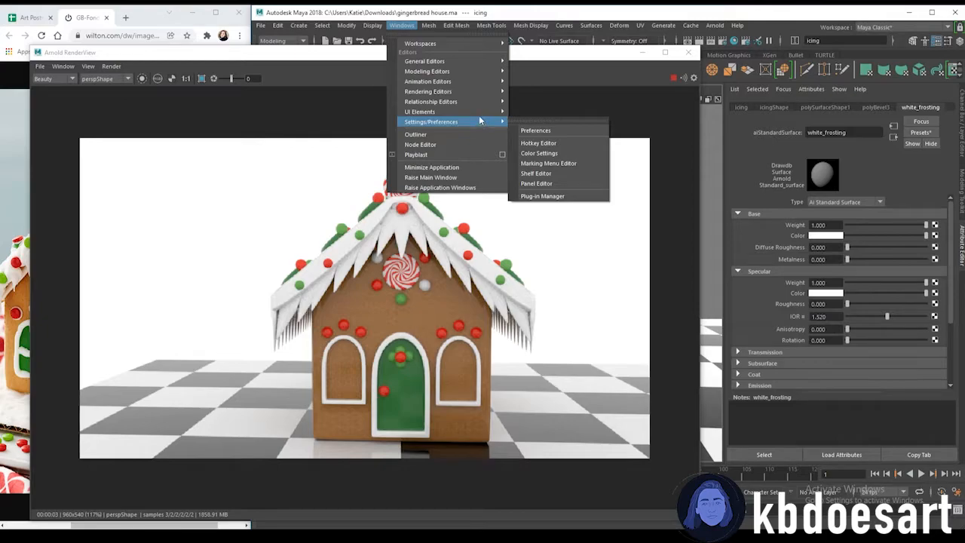
mouse_move(478, 113)
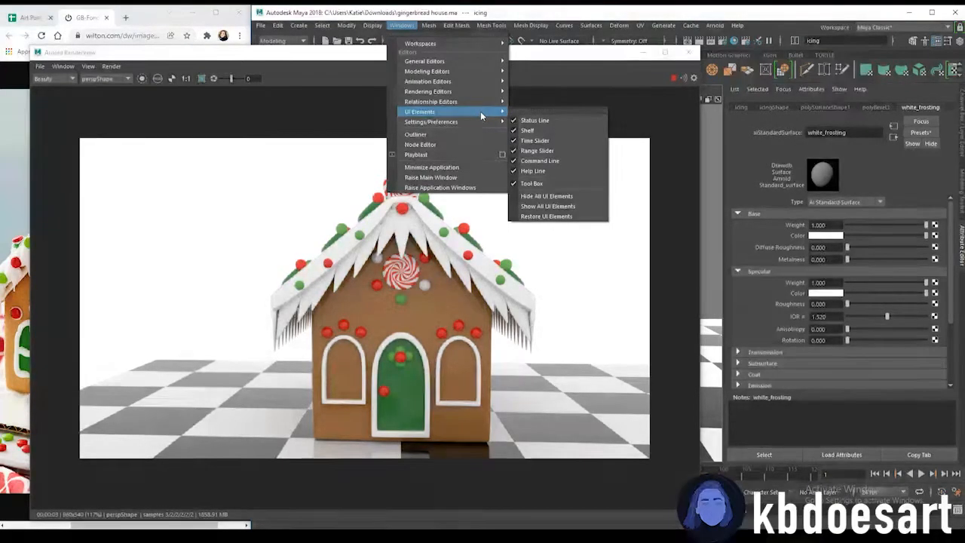
mouse_move(468, 93)
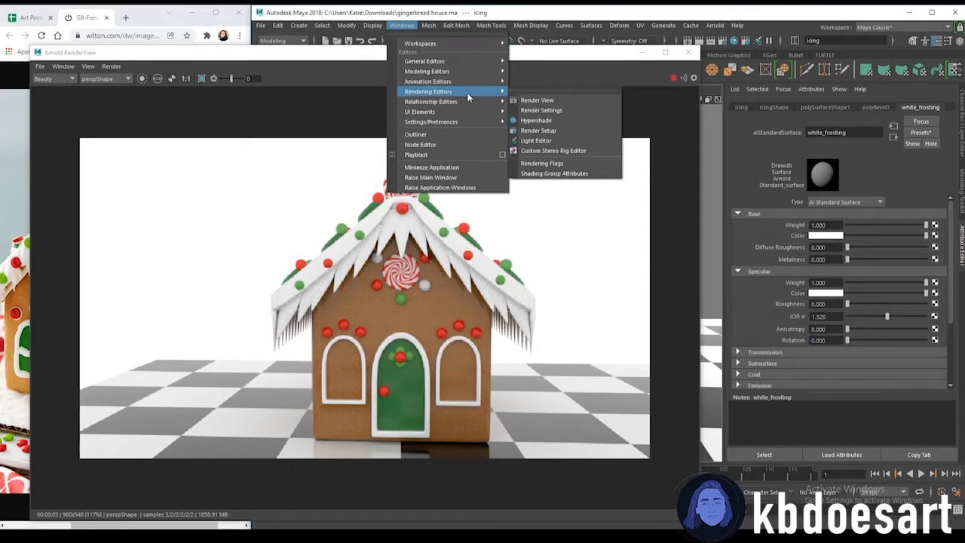
left_click(555, 110)
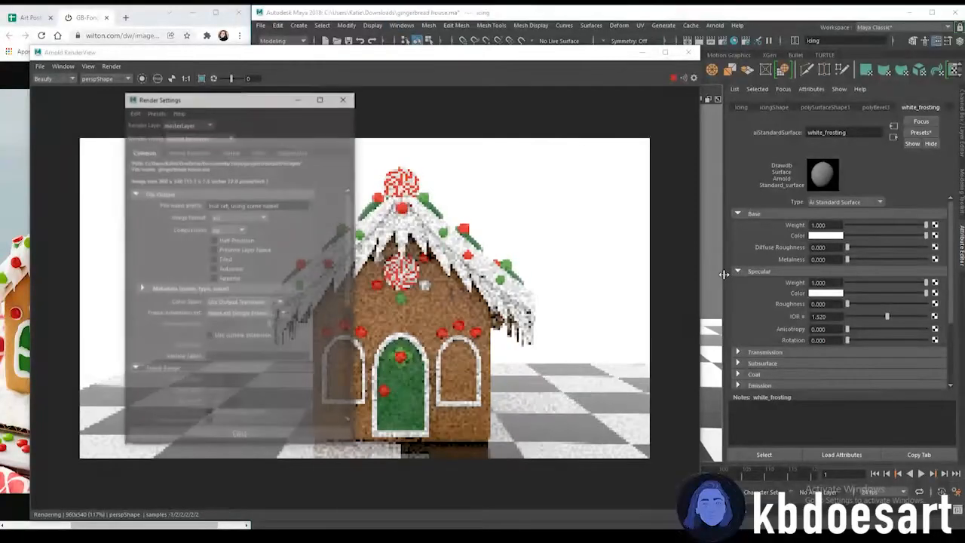
left_click_drag(241, 98, 678, 100)
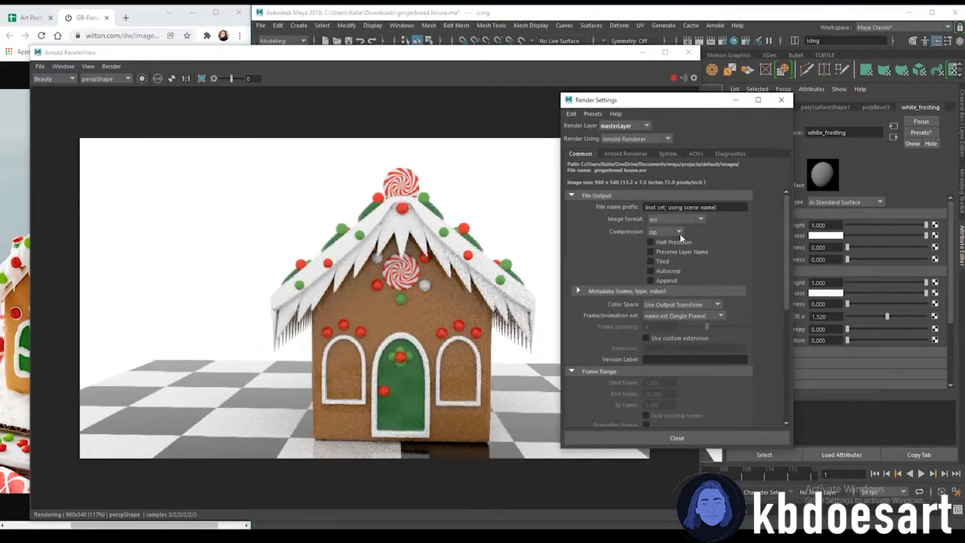
left_click(677, 218)
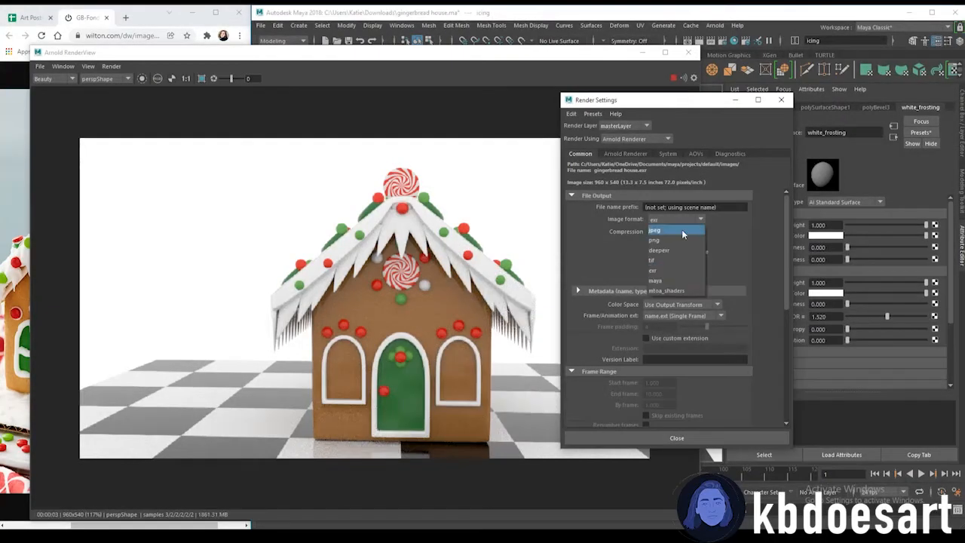
left_click(682, 230)
Set the render image size to 1920 by 1080 and close Render Settings
scroll(671, 302, "down", 5)
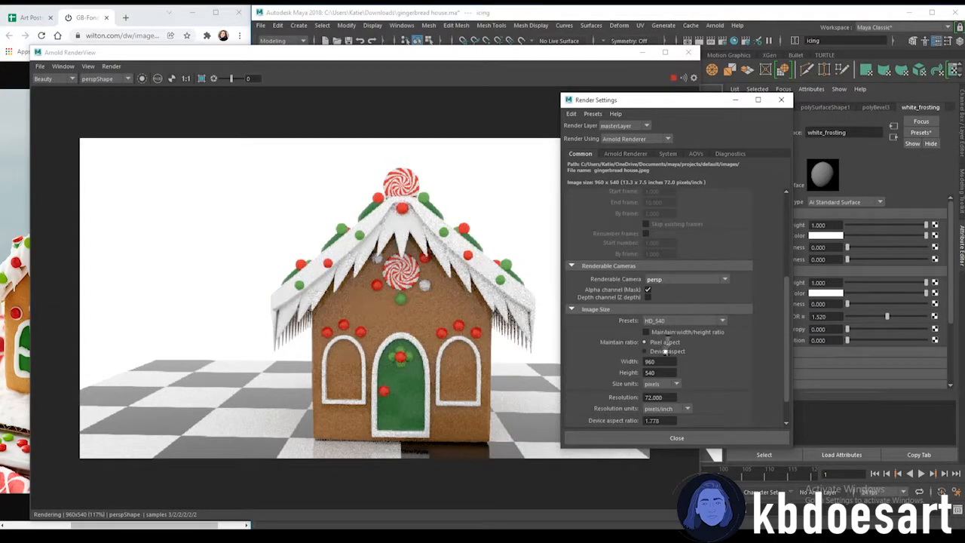
left_click(663, 322)
left_click(773, 310)
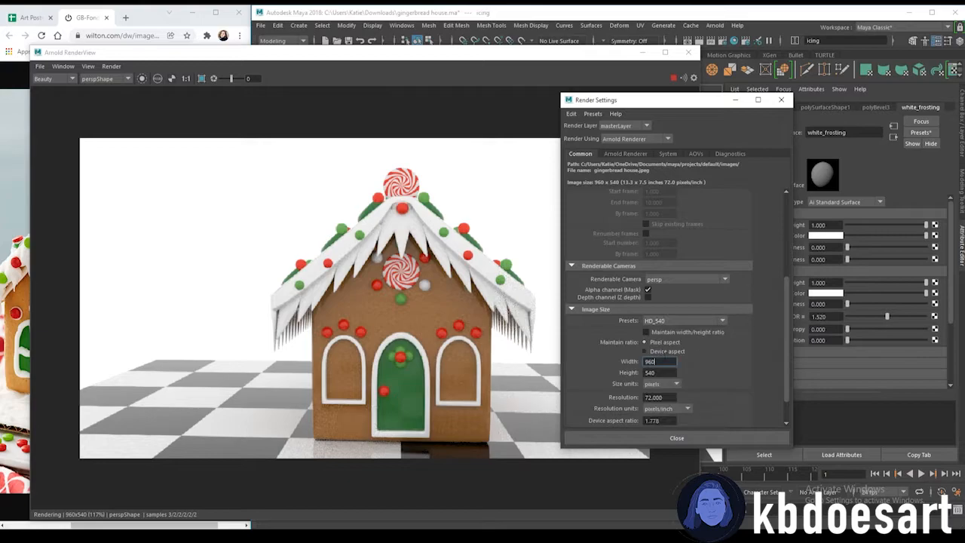
type("1920")
key("Tab")
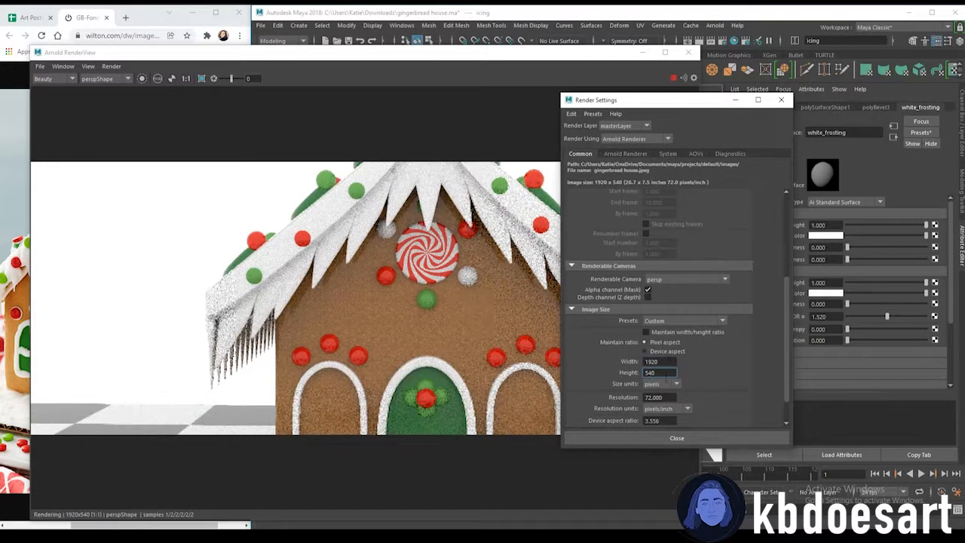
type("1080")
key("Return")
left_click(676, 438)
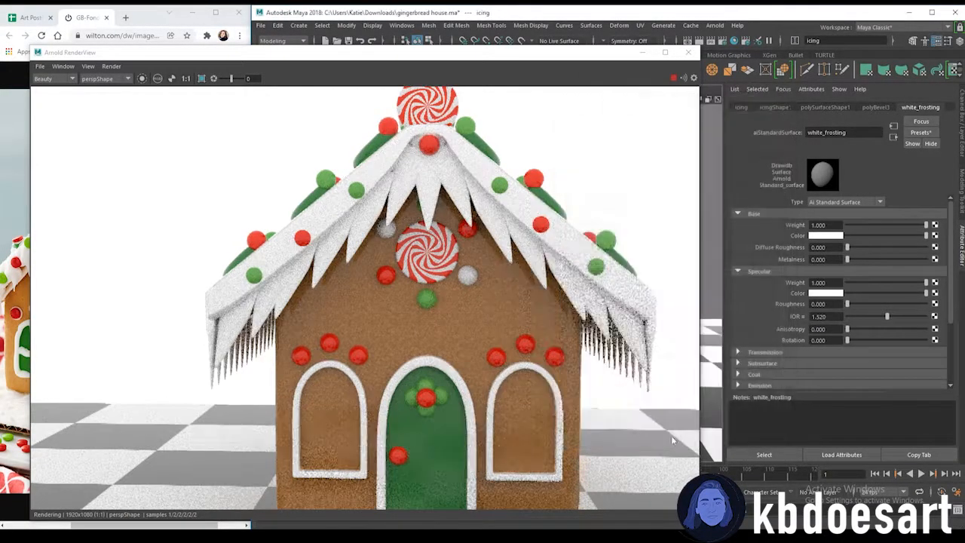
Zoom out and resize the render view to review the full-resolution render
scroll(667, 303, "down", 3)
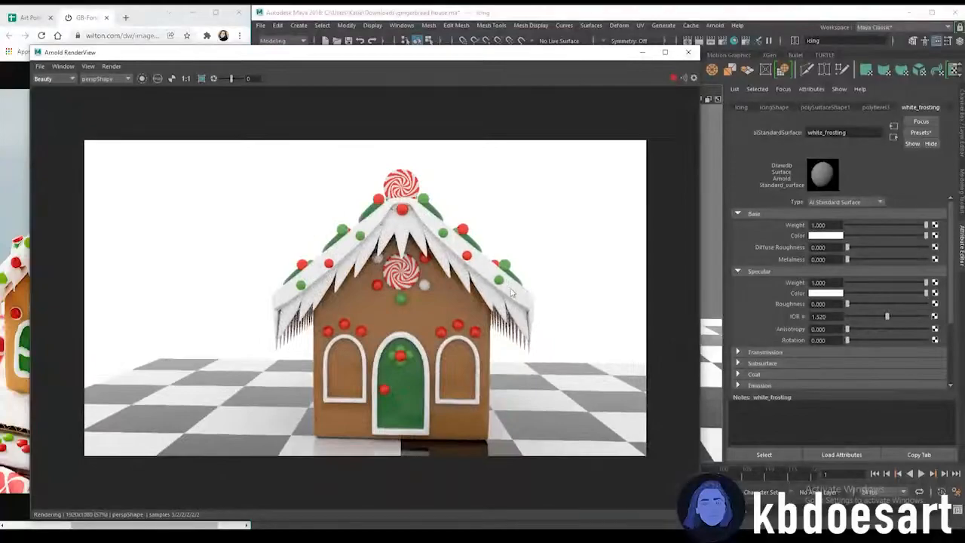
left_click_drag(700, 134, 594, 135)
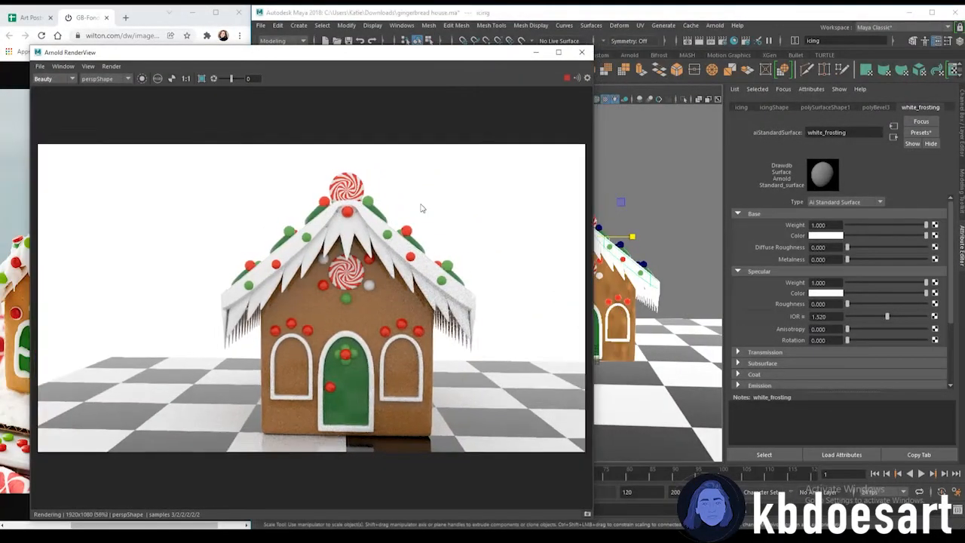
scroll(484, 217, "down", 1)
left_click_drag(665, 282, 666, 312, "alt")
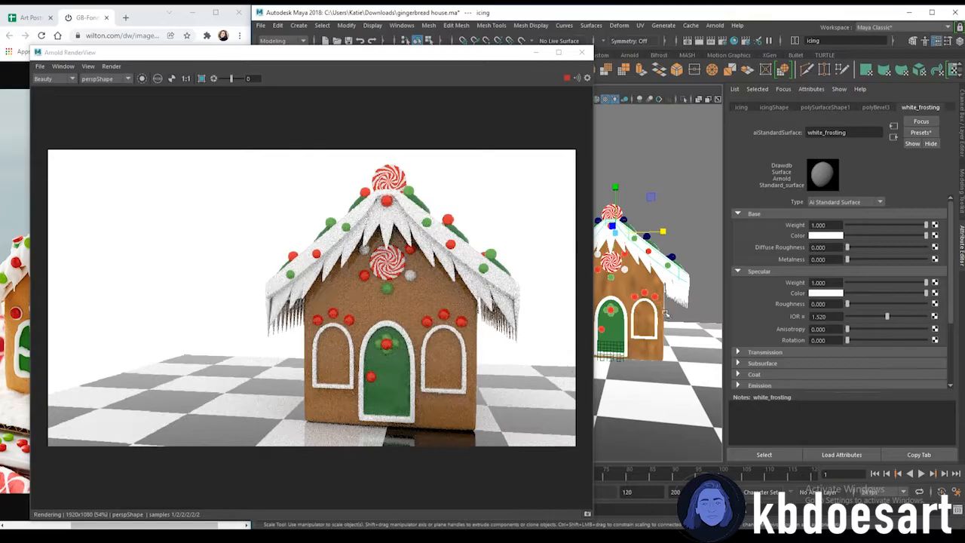